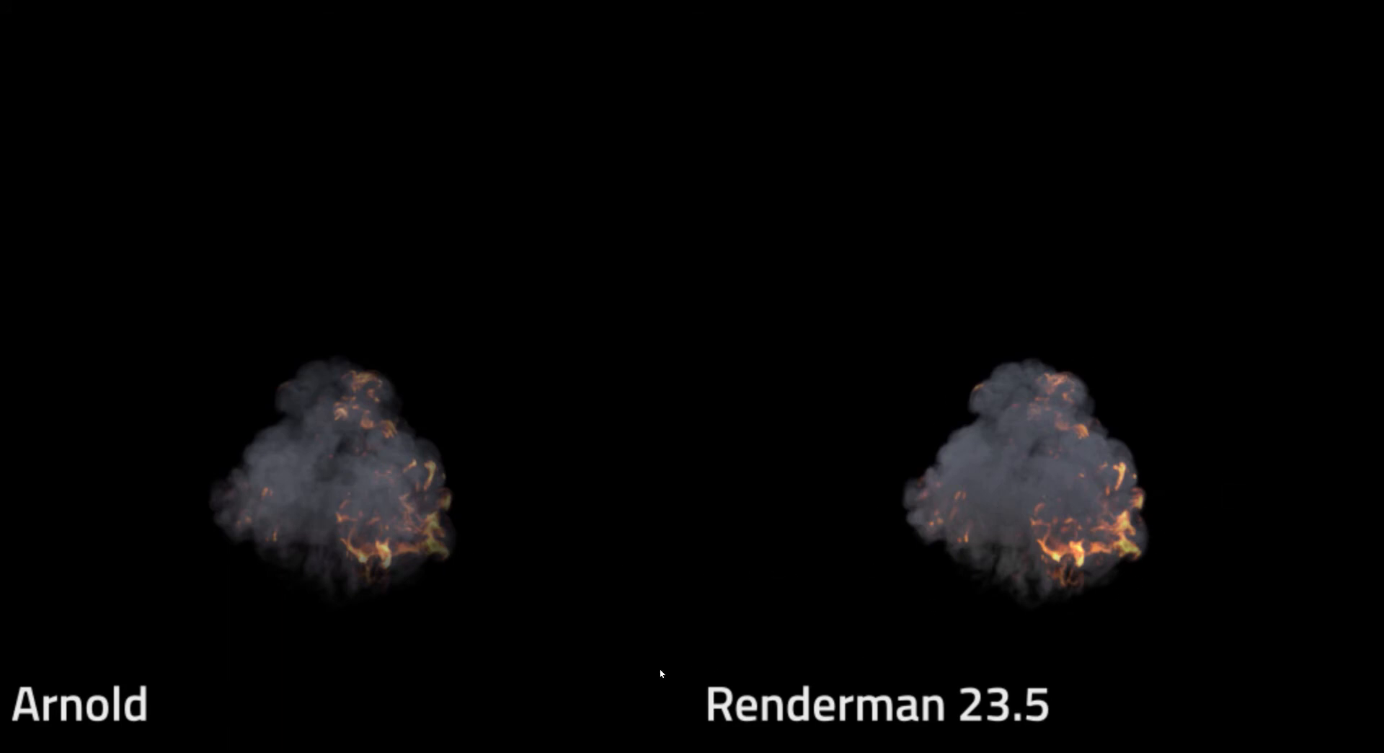
# Compare the Arnold and Renderman 23.5 explosion renders at several points in the video, and return to the empty Maya scene.
pyautogui.click(613, 735)
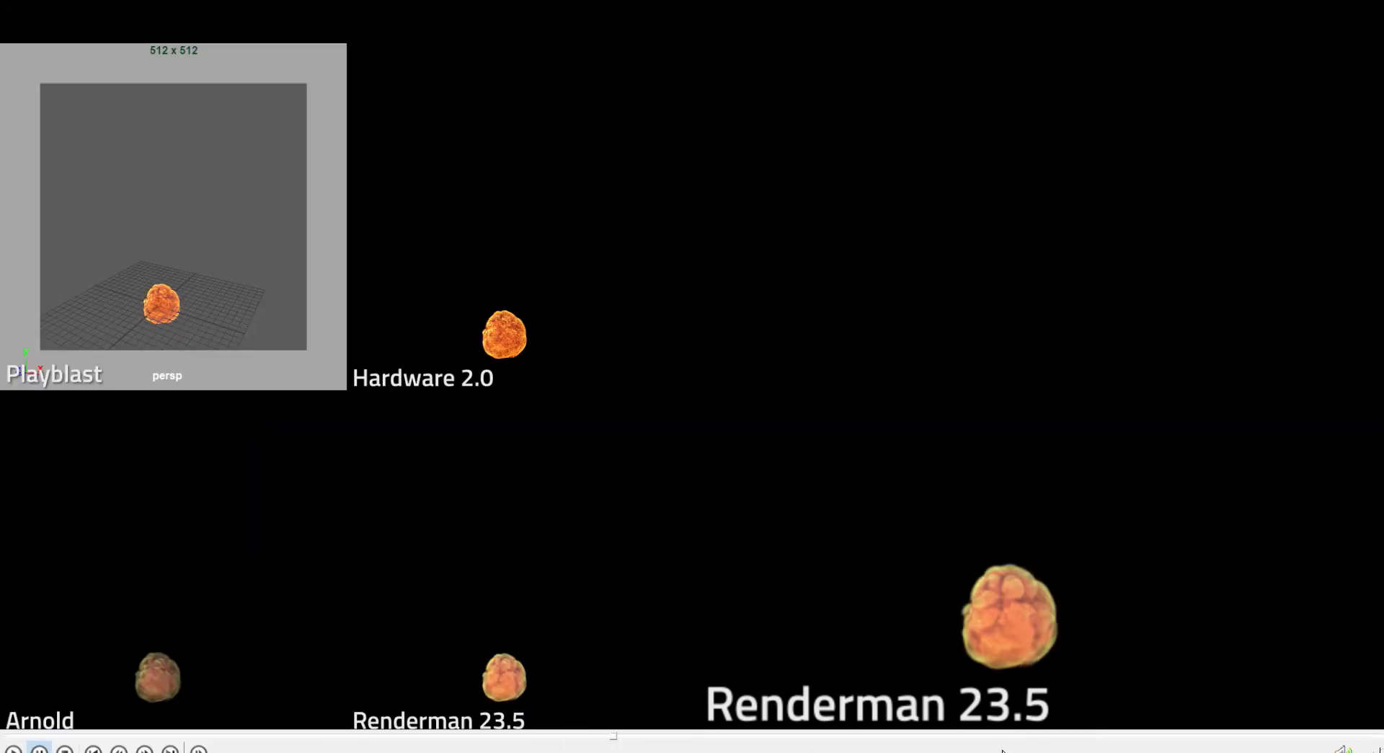
pyautogui.click(1041, 736)
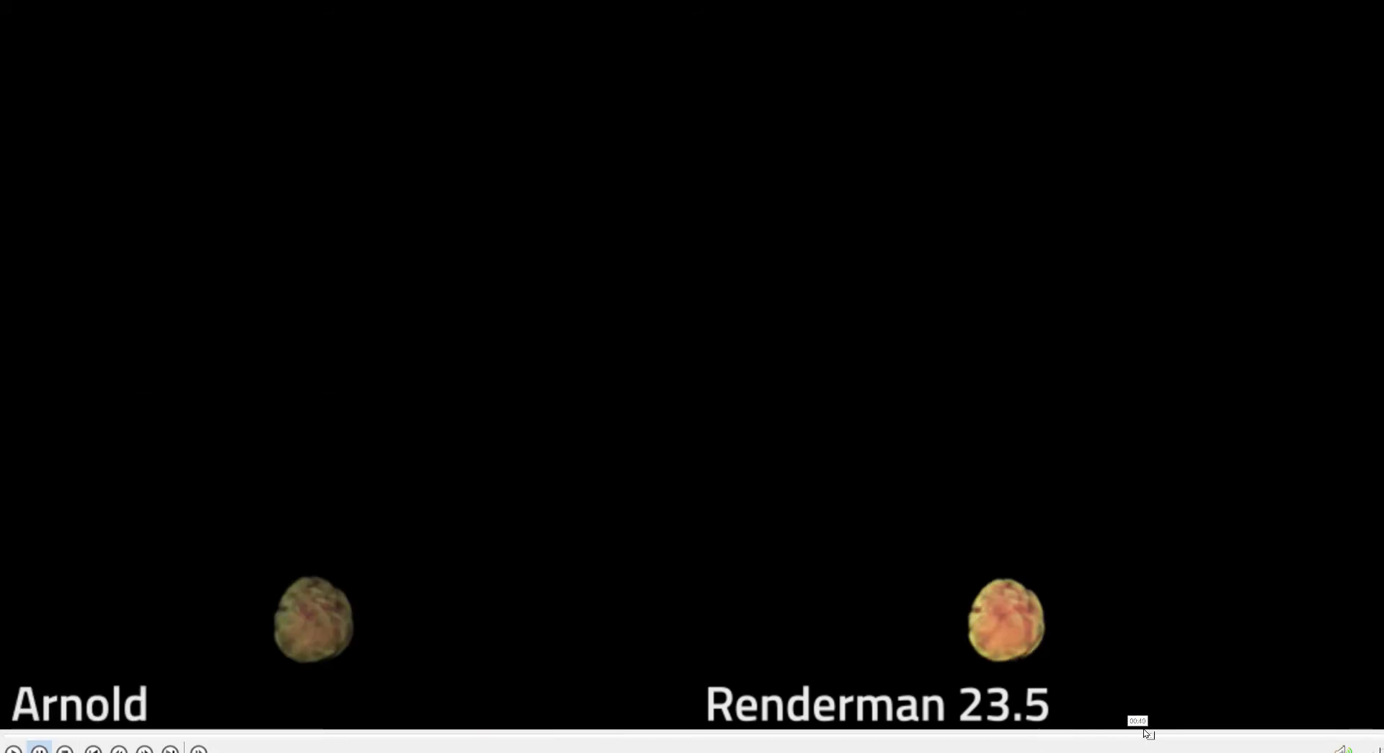
pyautogui.click(1149, 735)
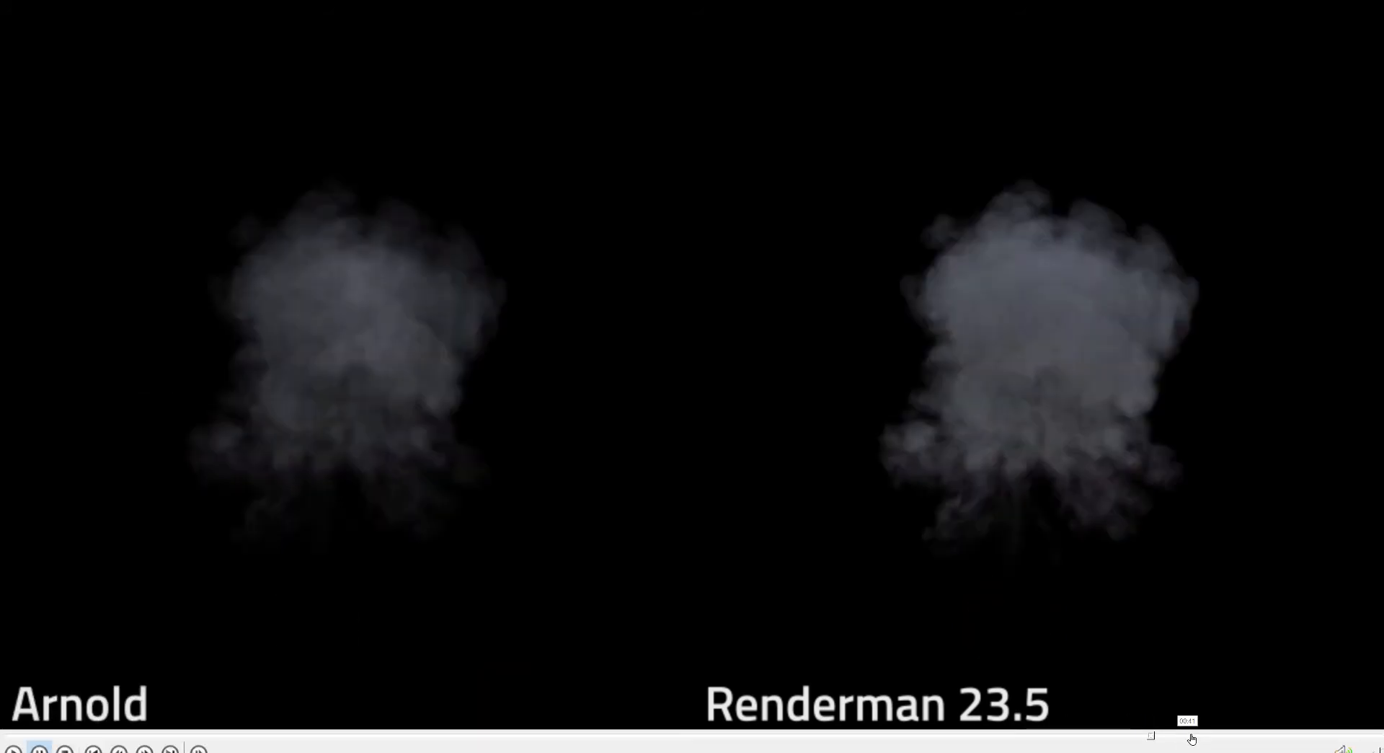
pyautogui.click(1195, 735)
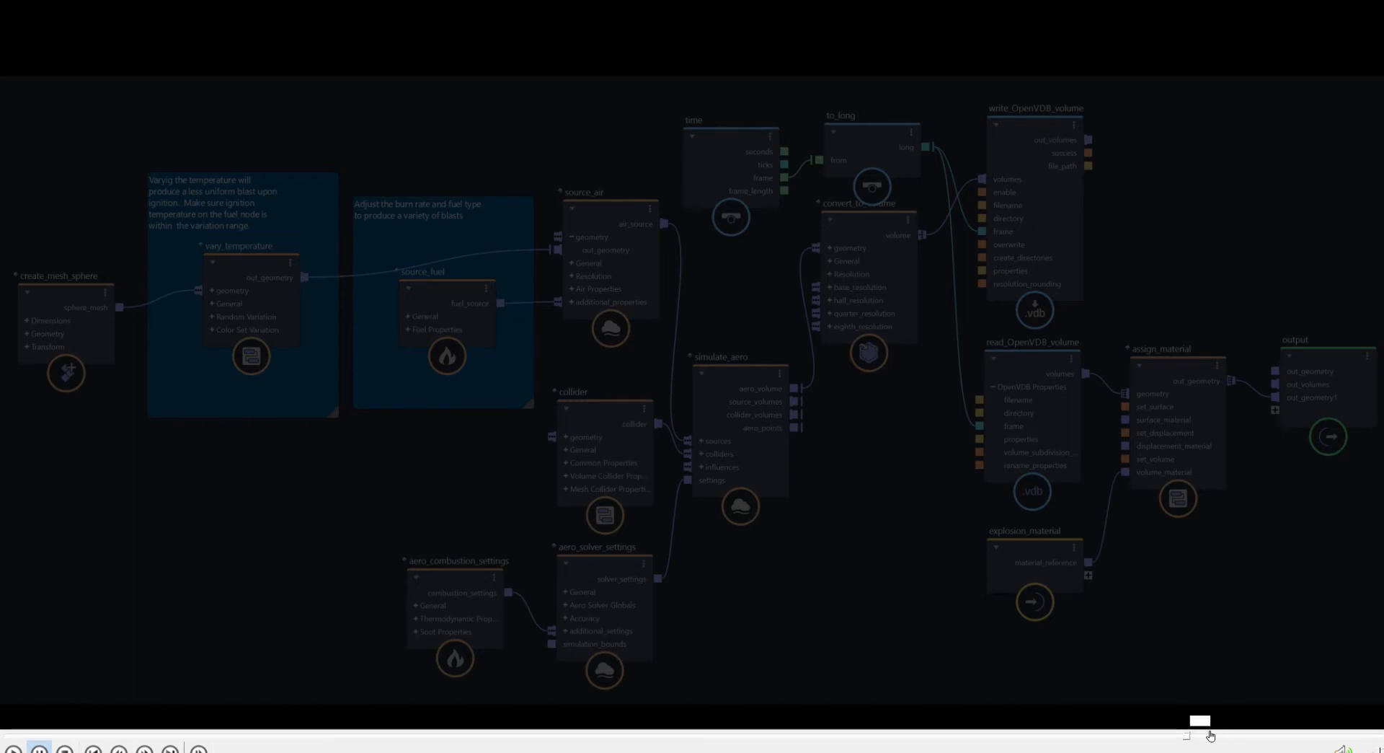
pyautogui.click(1074, 733)
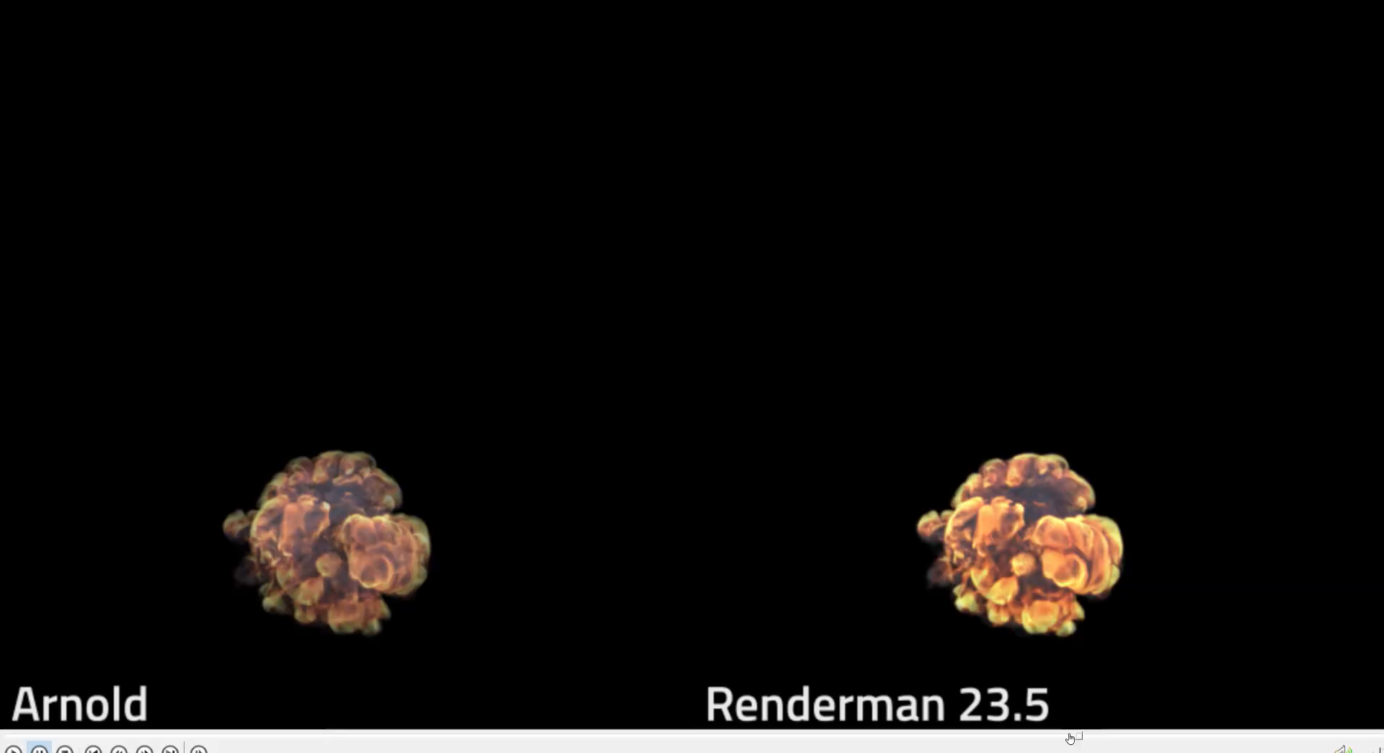
pyautogui.click(1007, 735)
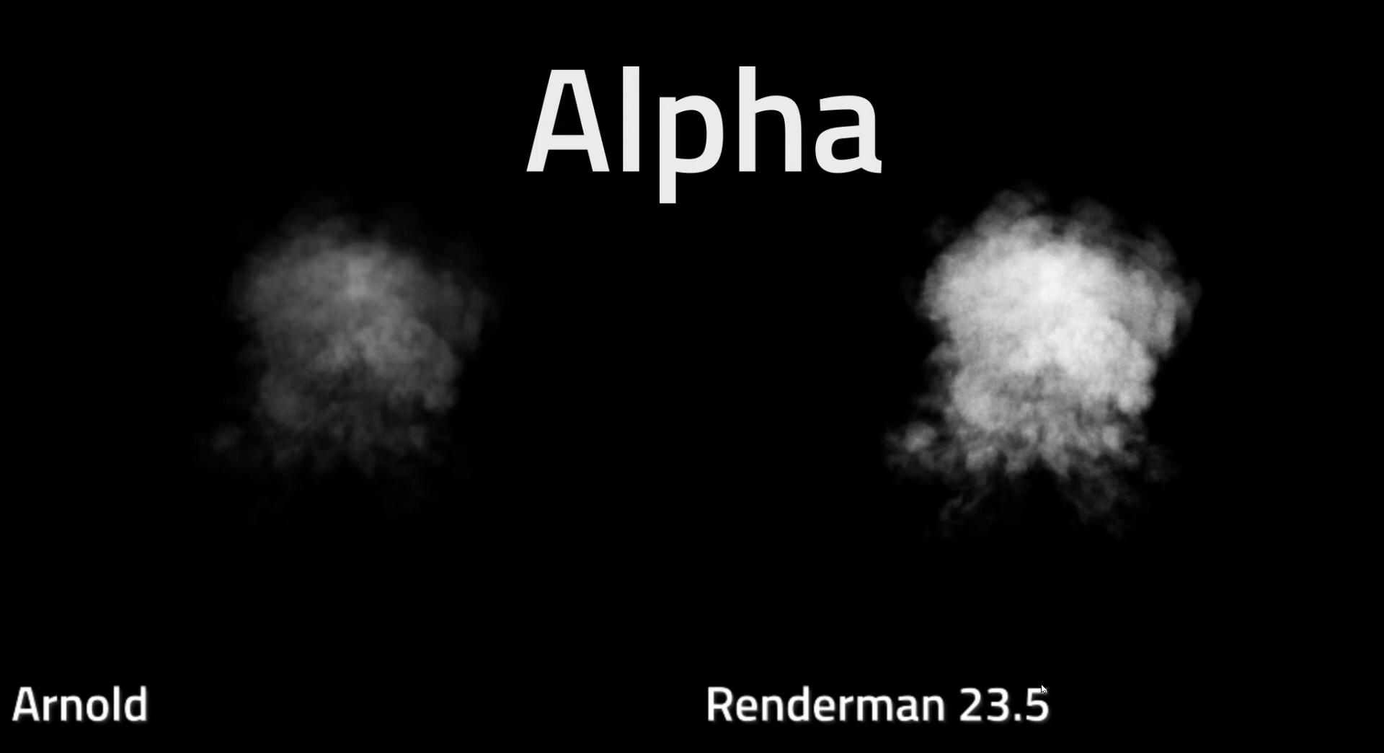
pyautogui.click(1110, 734)
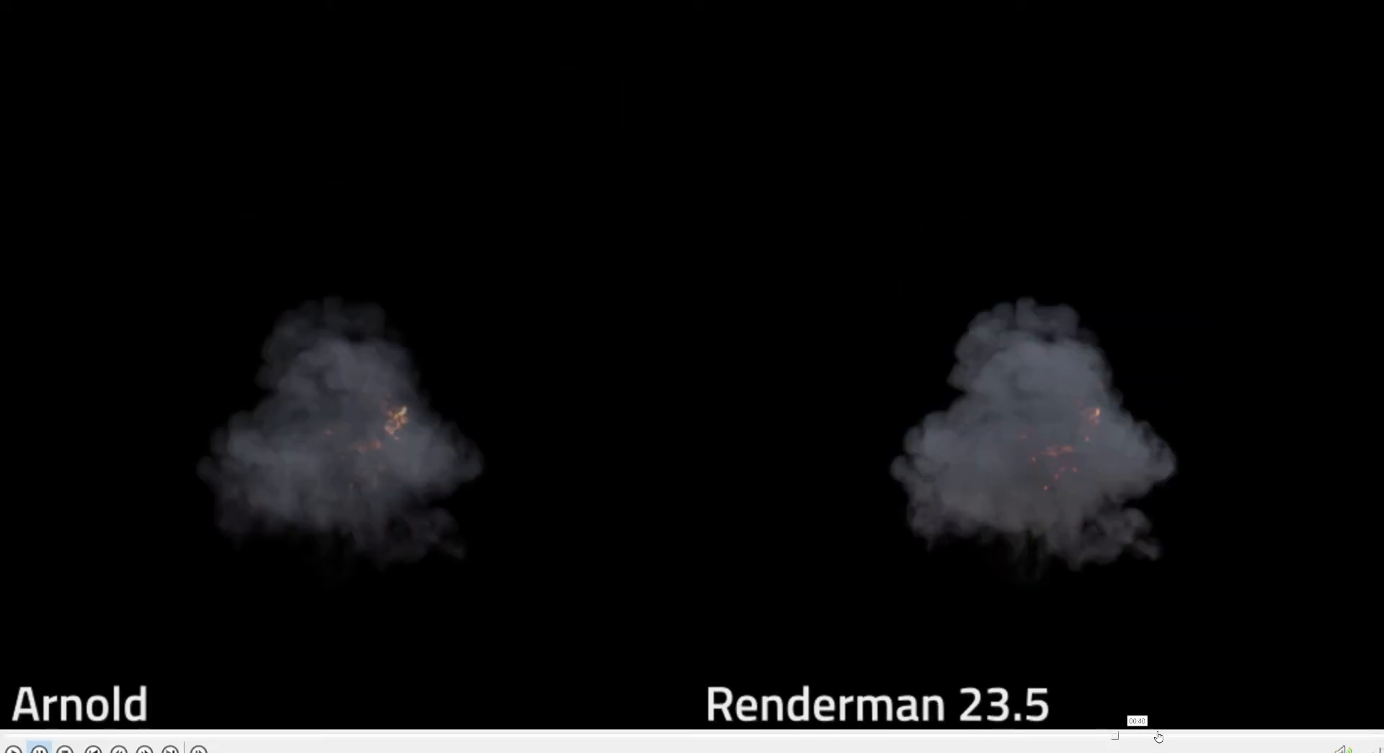
pyautogui.click(1165, 734)
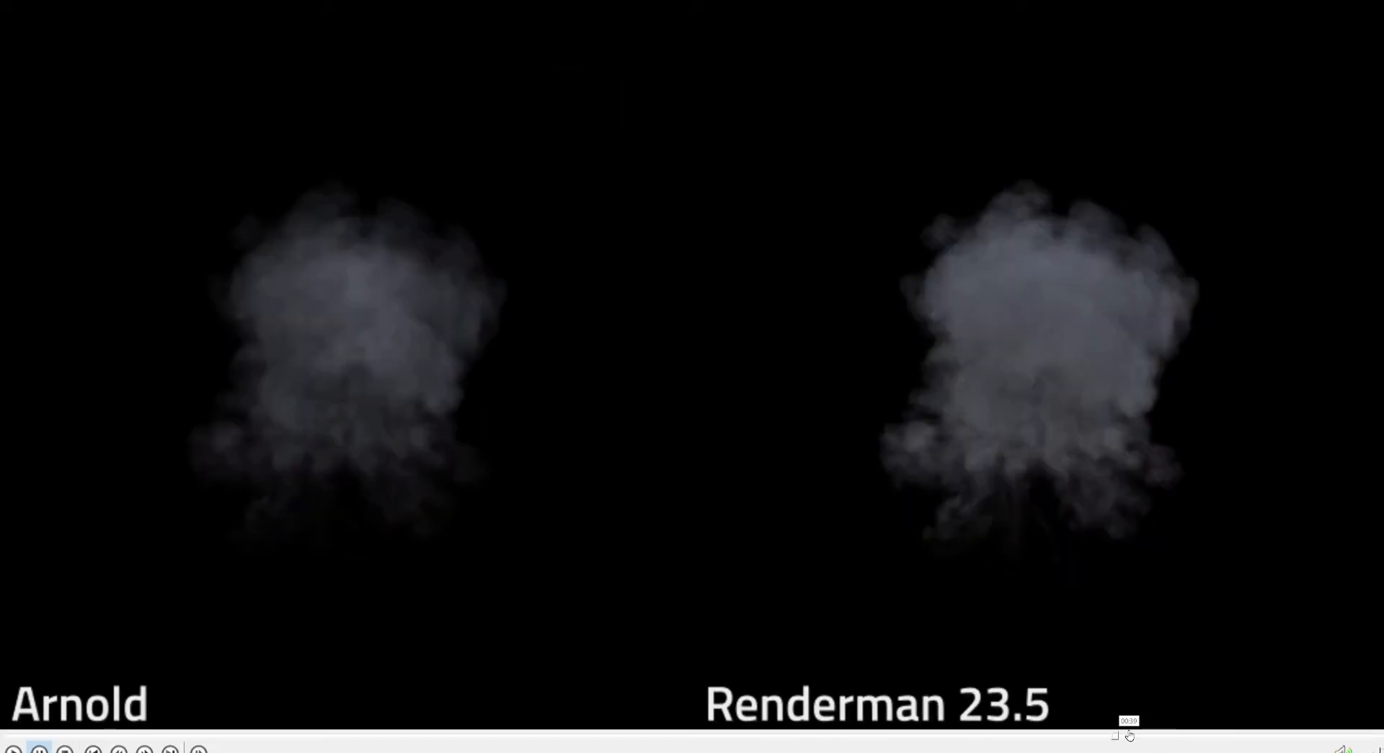
pyautogui.click(1129, 734)
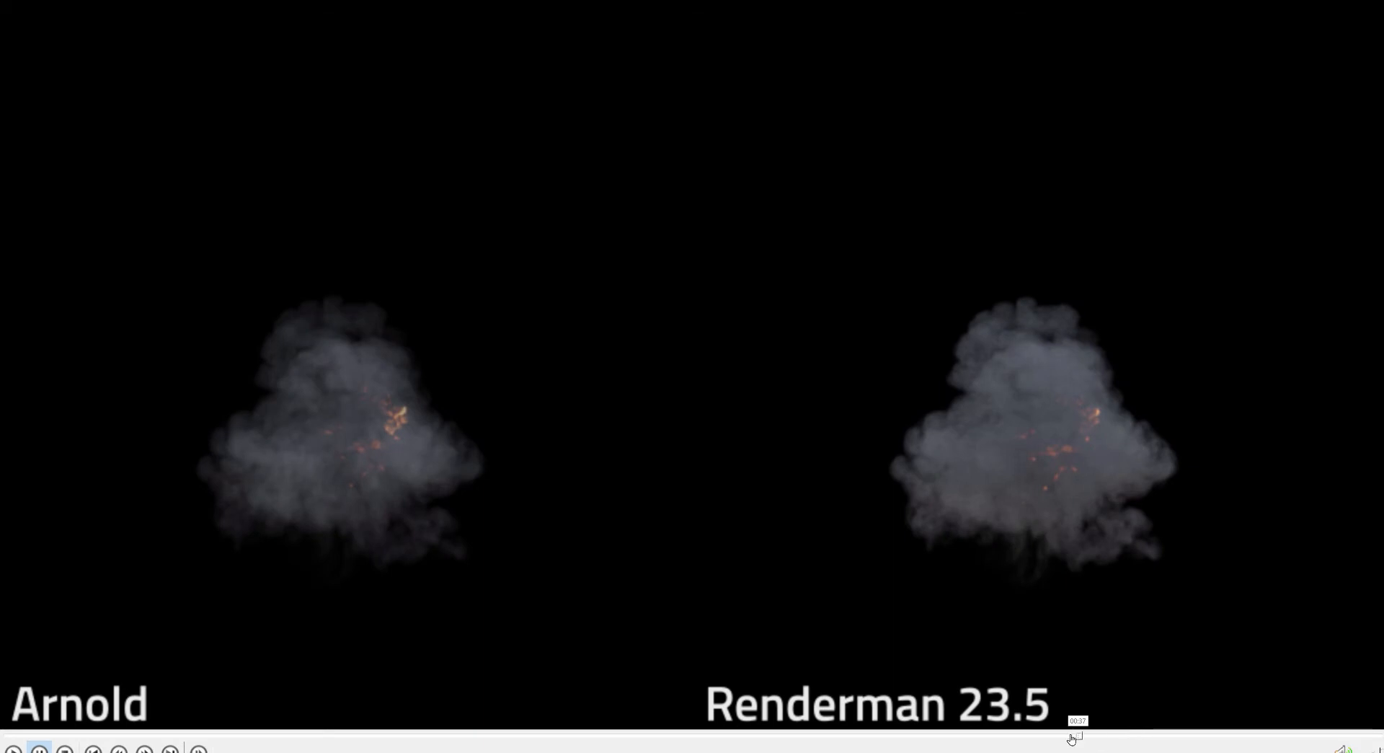
pyautogui.click(1072, 735)
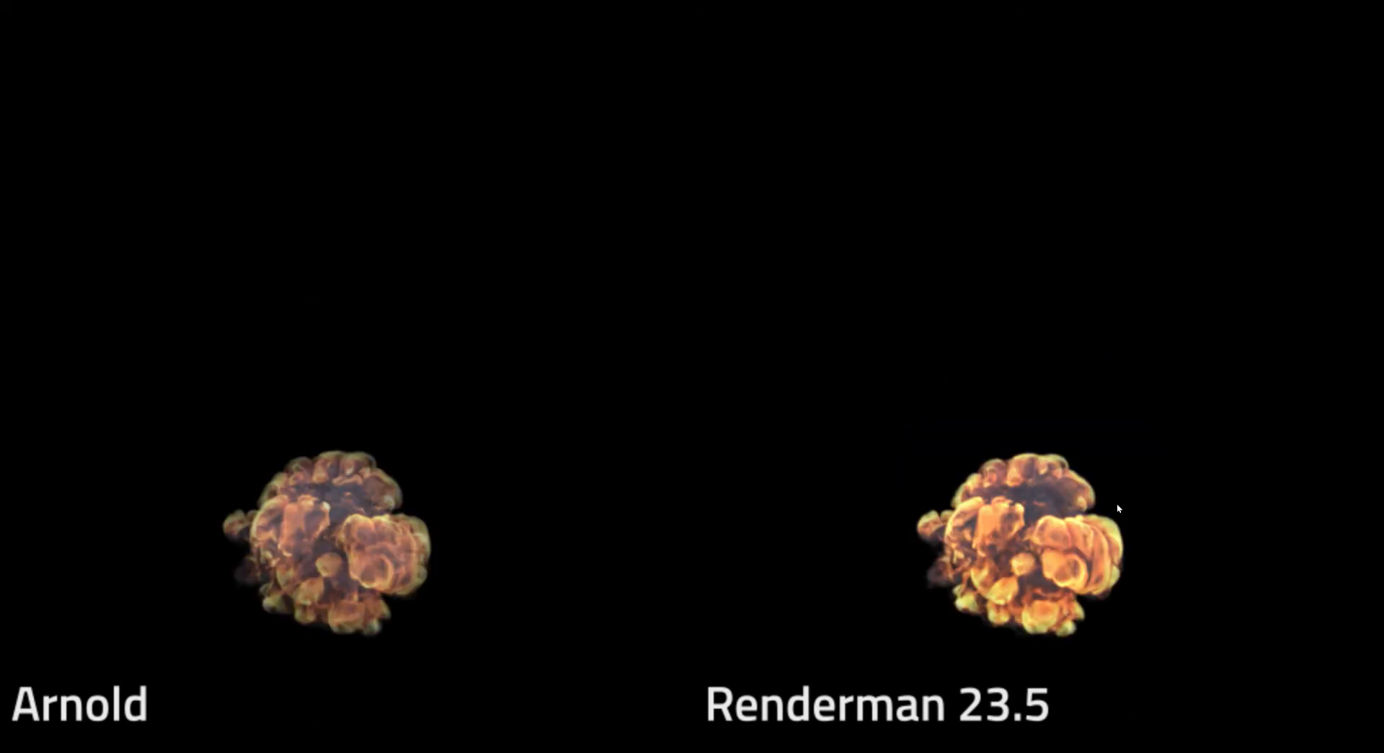
pyautogui.press('Escape')
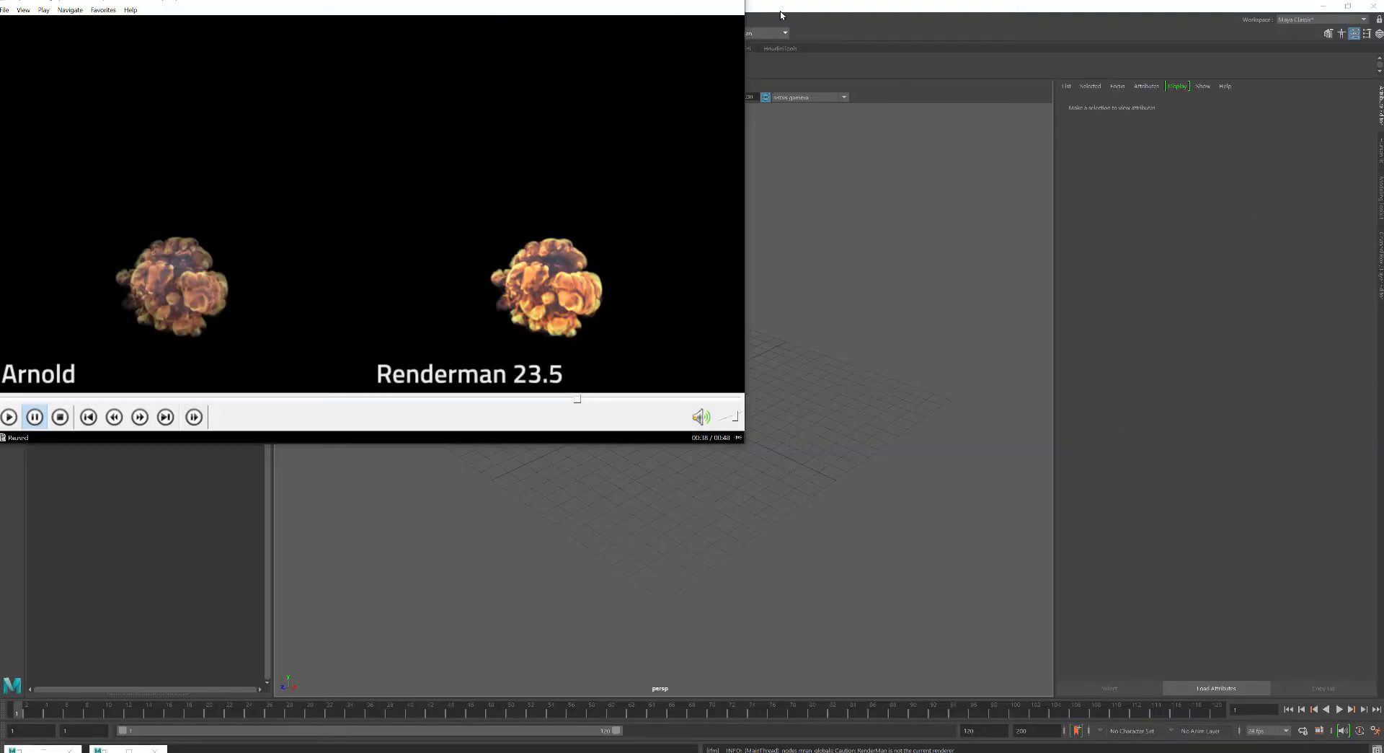
pyautogui.click(732, 3)
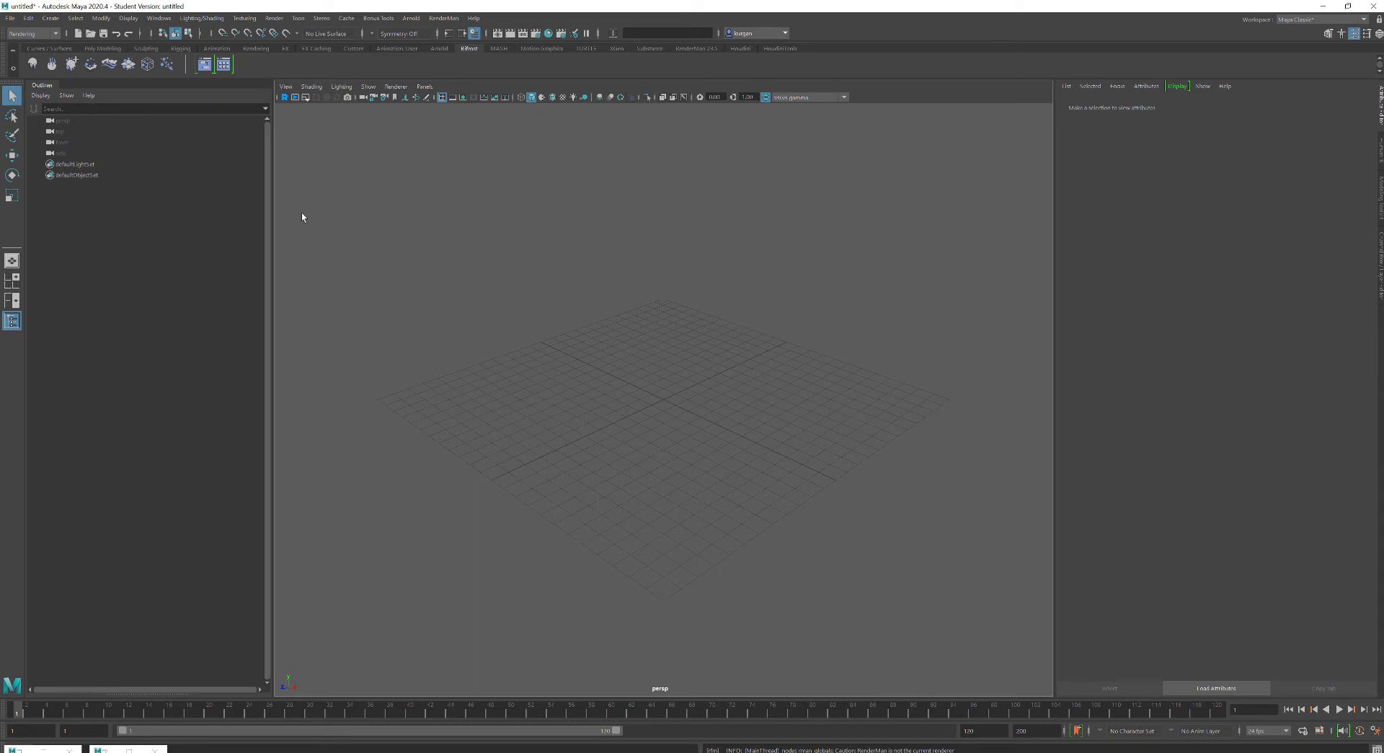
# Import the standard_explosion fire example from the Bifrost Browser, look over its node graph, and return to the scene view.
pyautogui.click(223, 64)
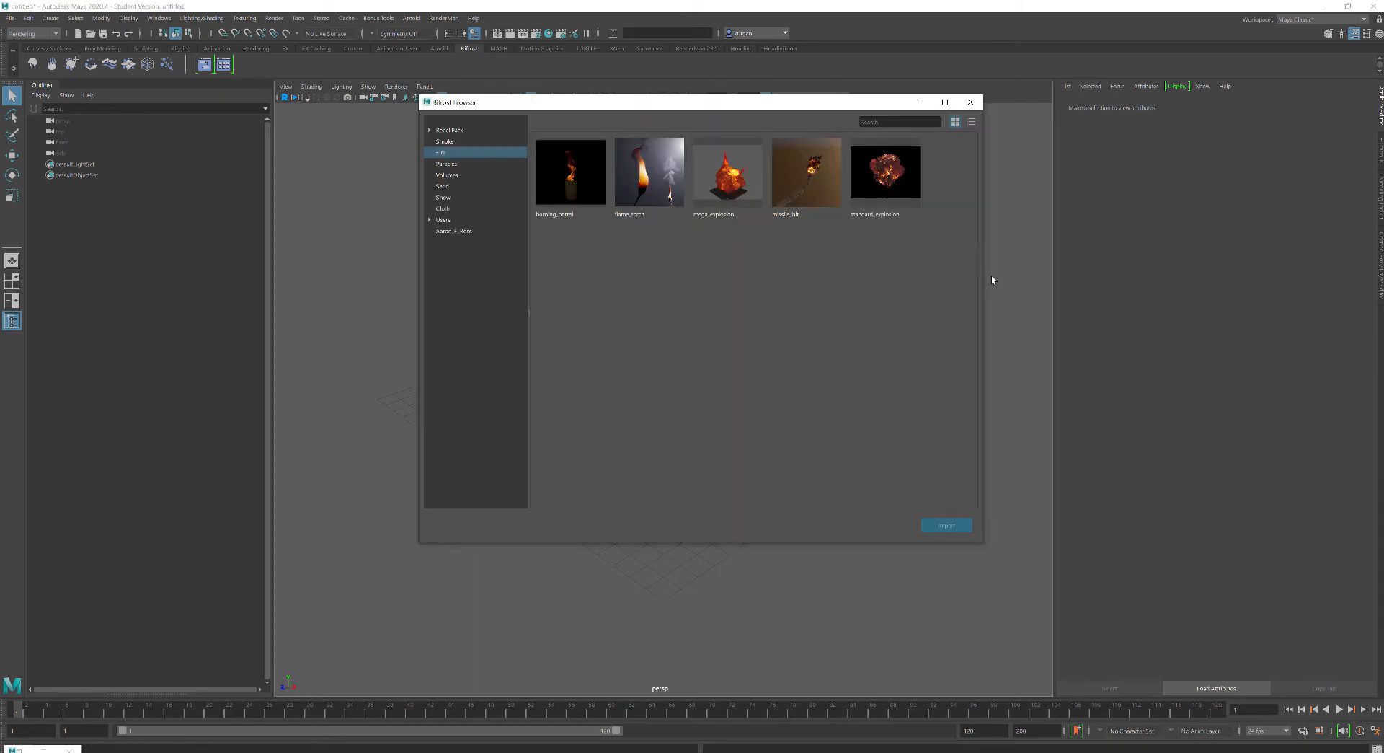
pyautogui.click(891, 183)
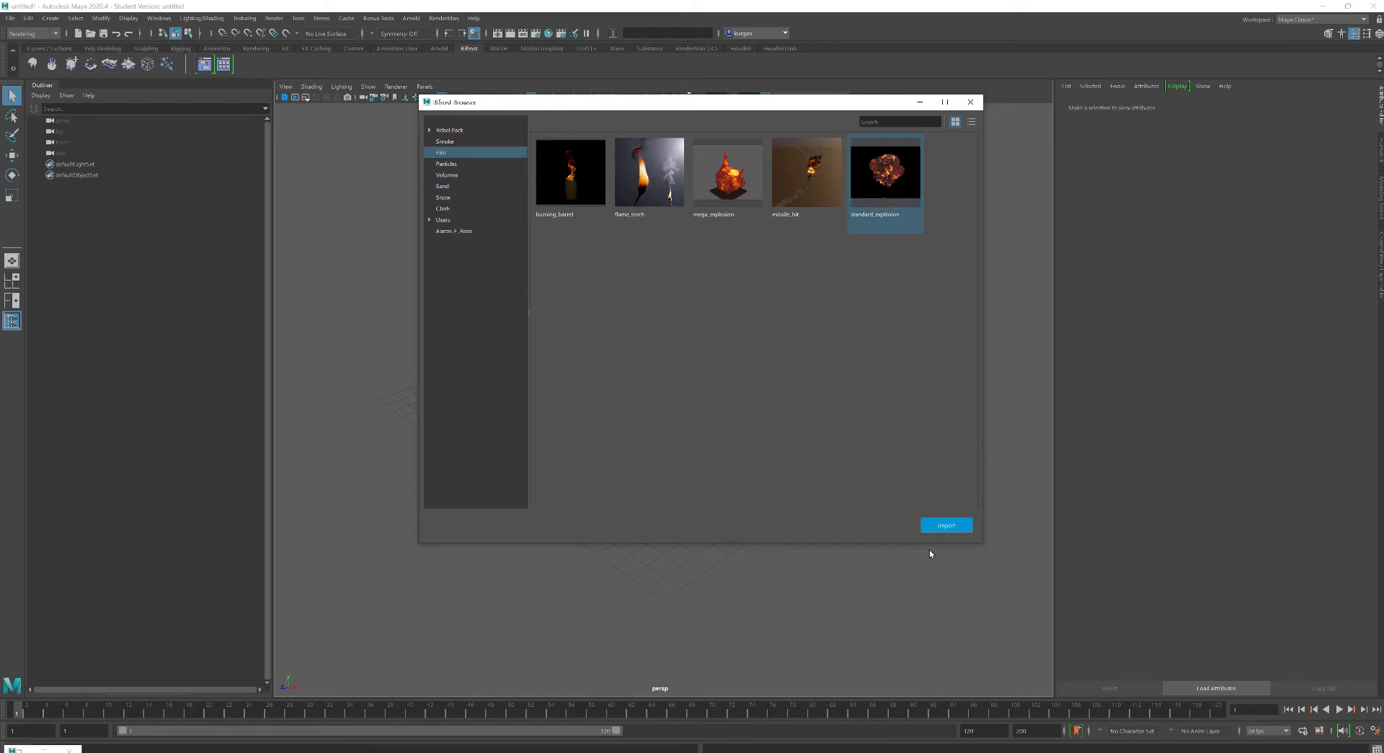
pyautogui.click(945, 527)
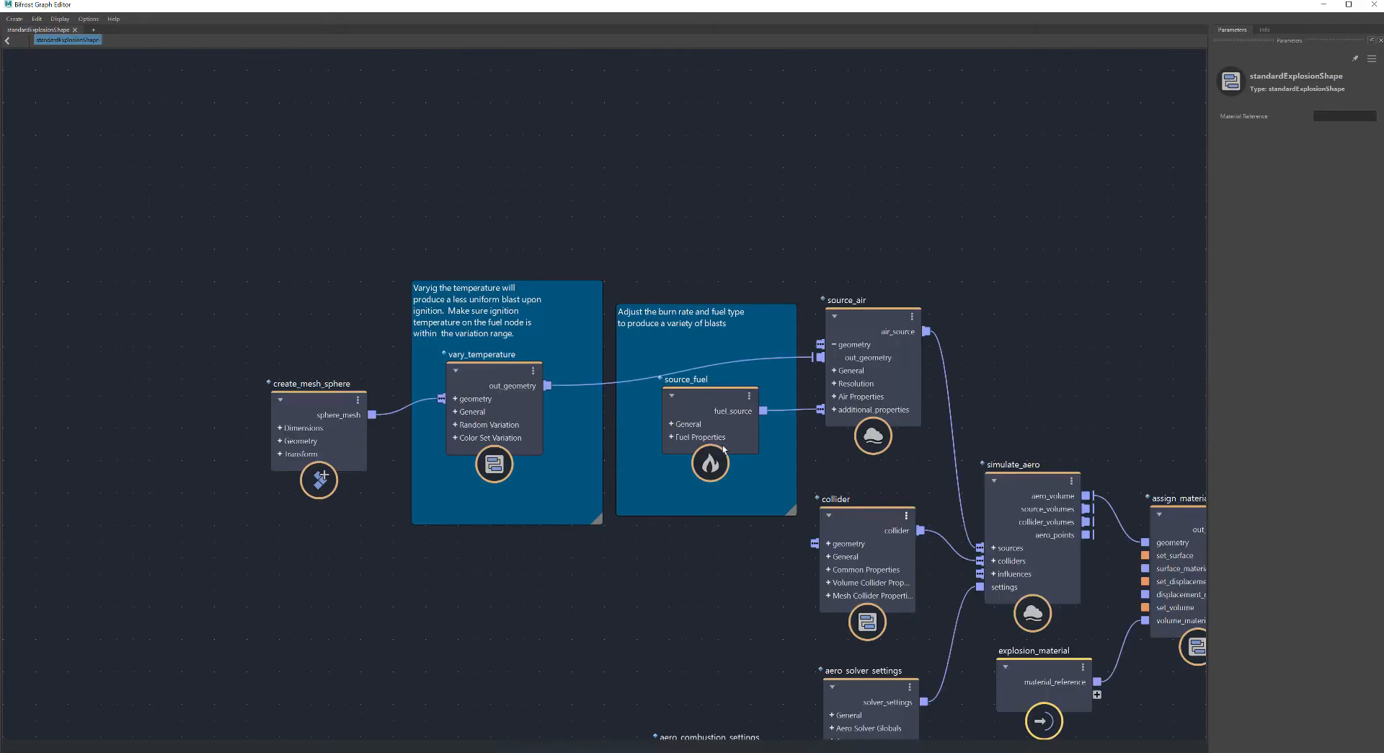
pyautogui.moveTo(859, 263); pyautogui.dragTo(566, 133, button='middle')
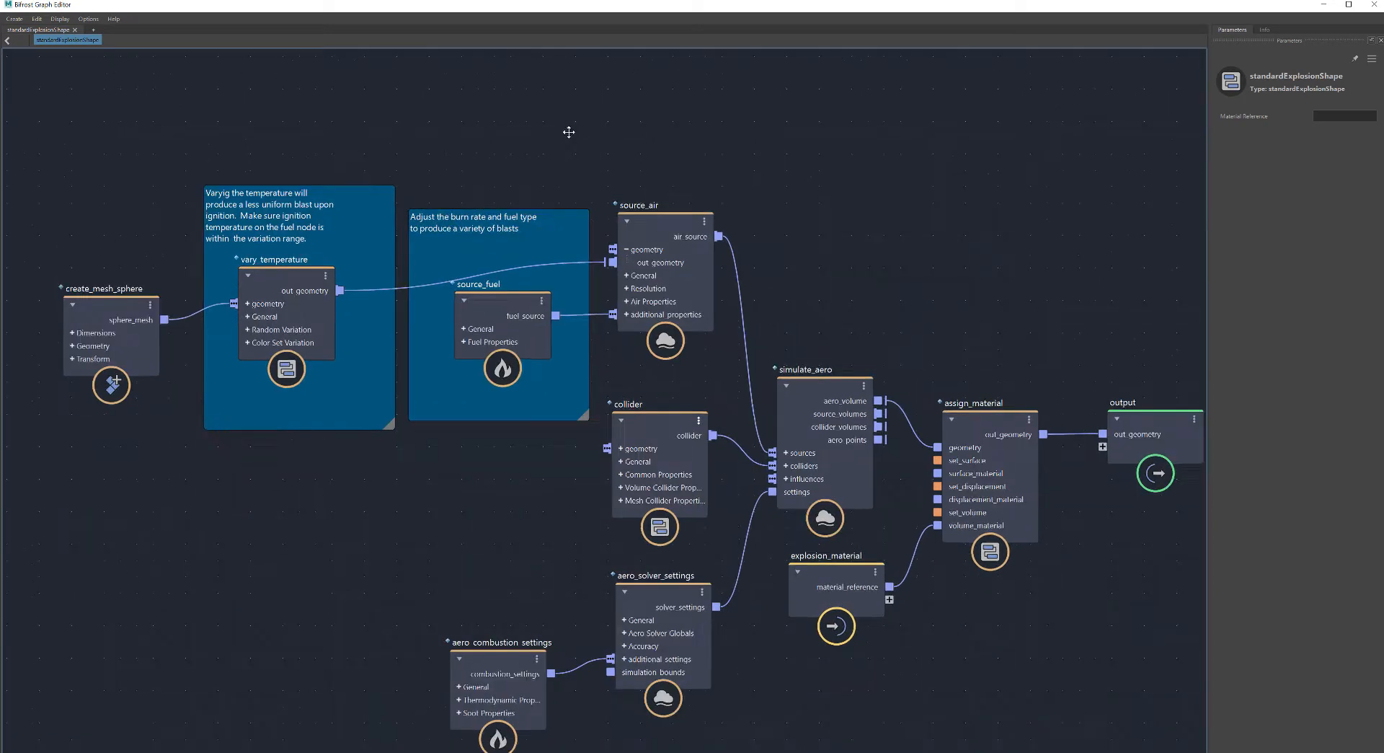
pyautogui.keyDown('alt'); pyautogui.moveTo(878, 283); pyautogui.dragTo(945, 257, button='right'); pyautogui.keyUp('alt')
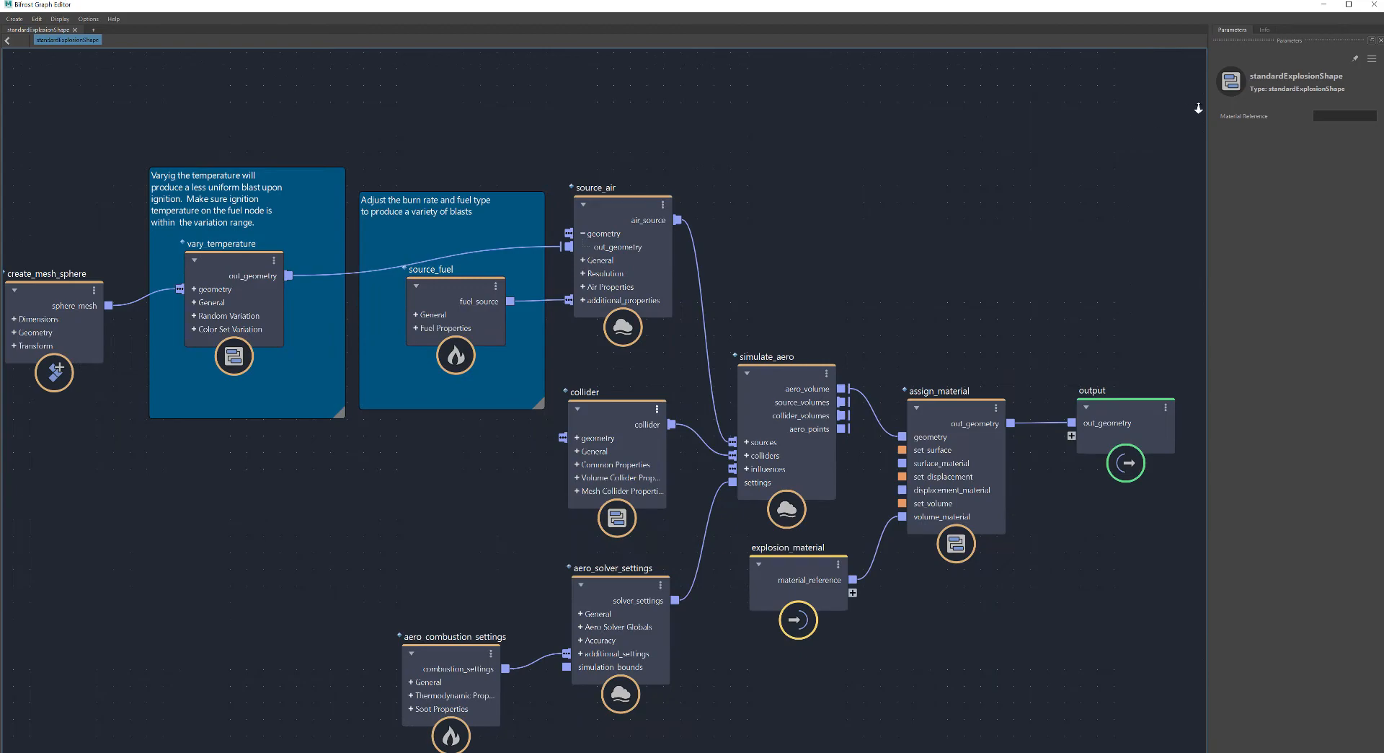
pyautogui.click(1325, 6)
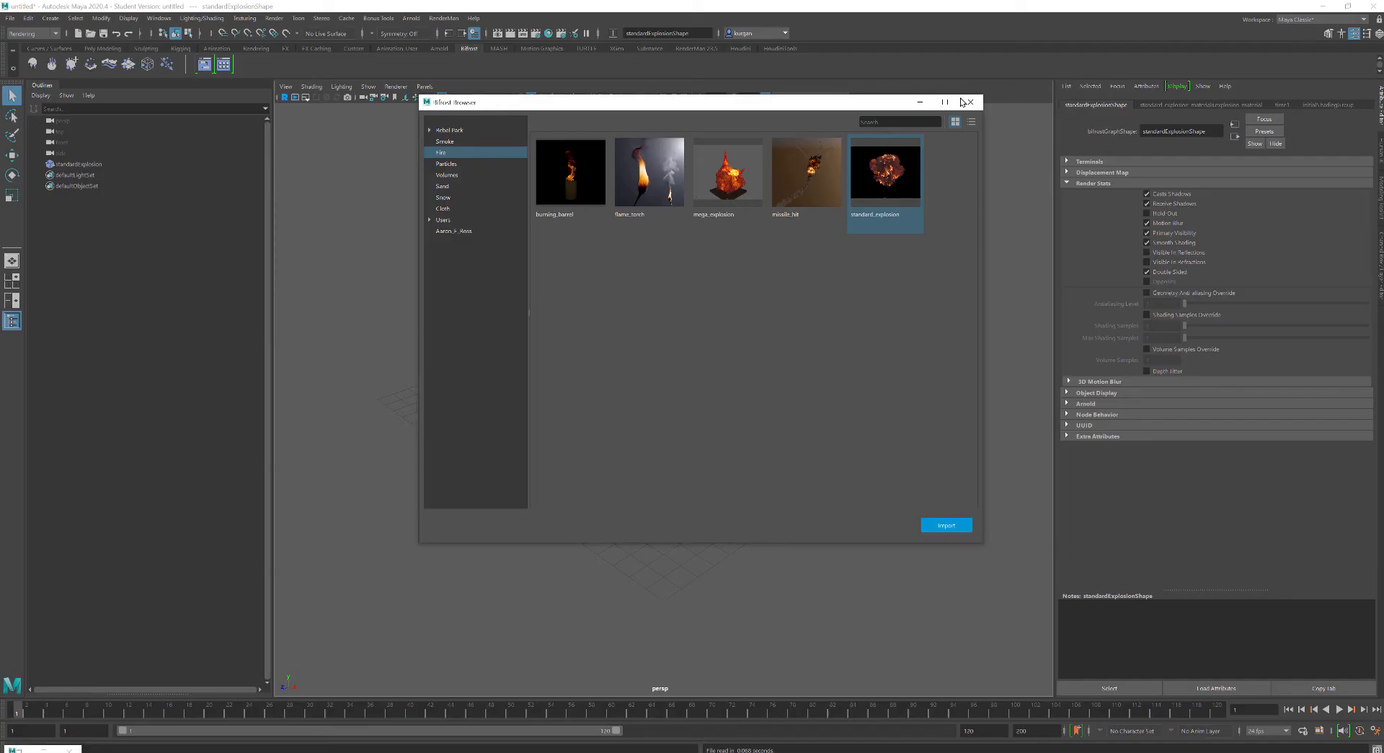
pyautogui.click(973, 101)
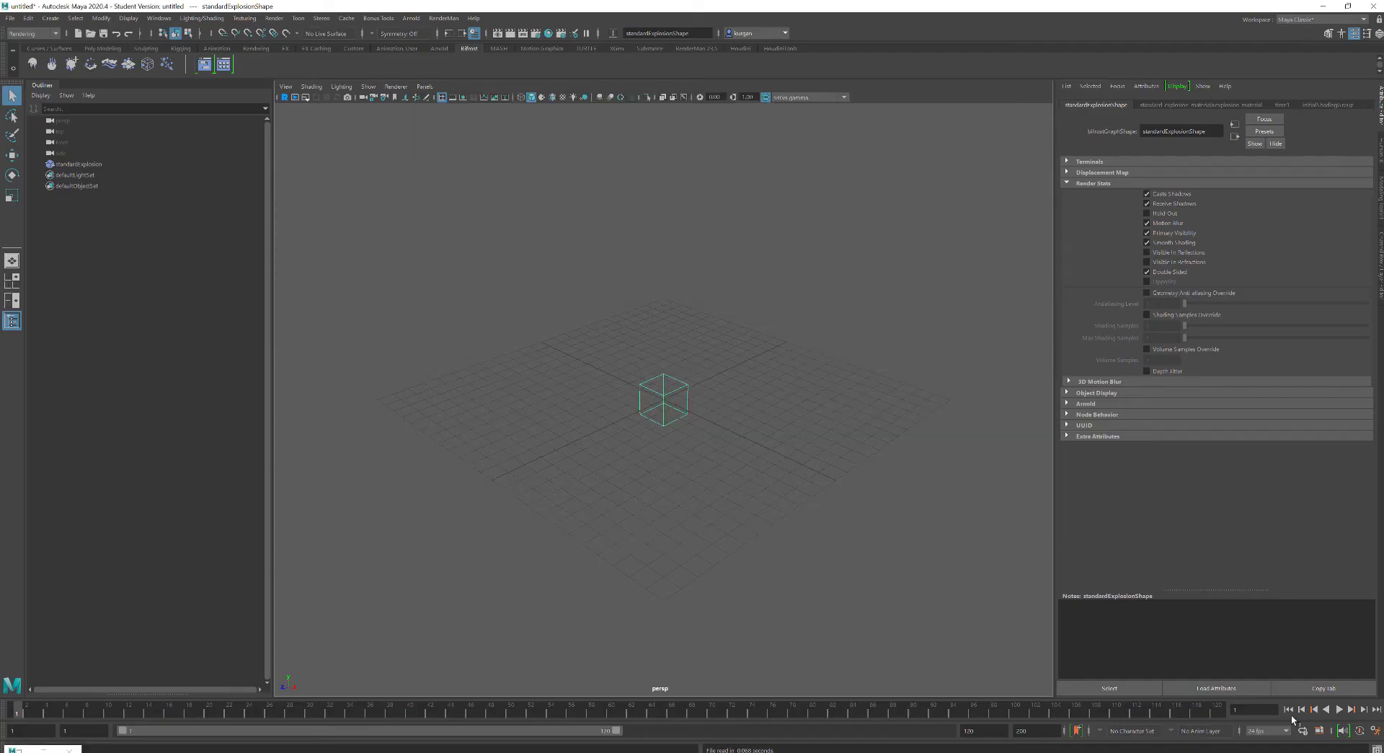
# Play the explosion simulation in the perspective view and stop it at frame 12.
pyautogui.click(1339, 710)
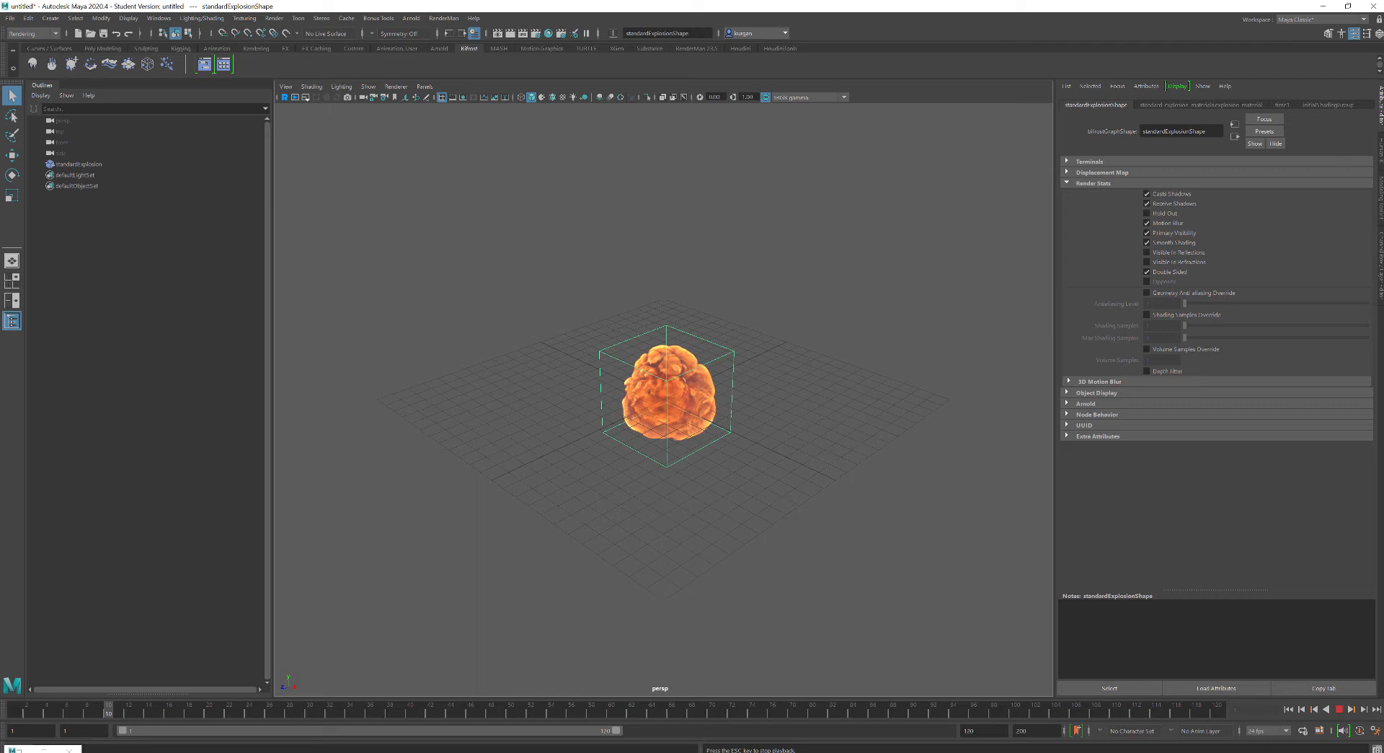
pyautogui.click(1341, 710)
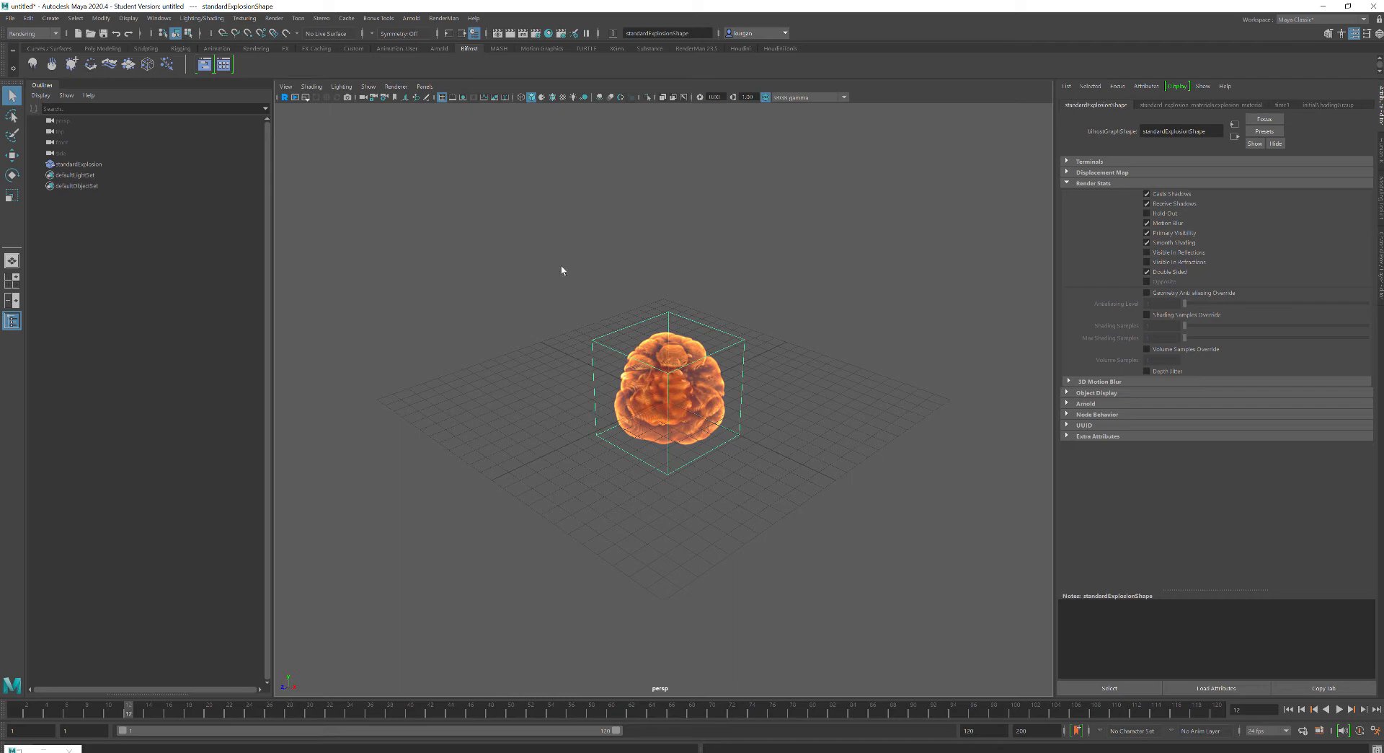
# Add a write_OpenVDB_volume node to the explosion's Bifrost graph and place it above the simulate_aero node.
pyautogui.click(204, 64)
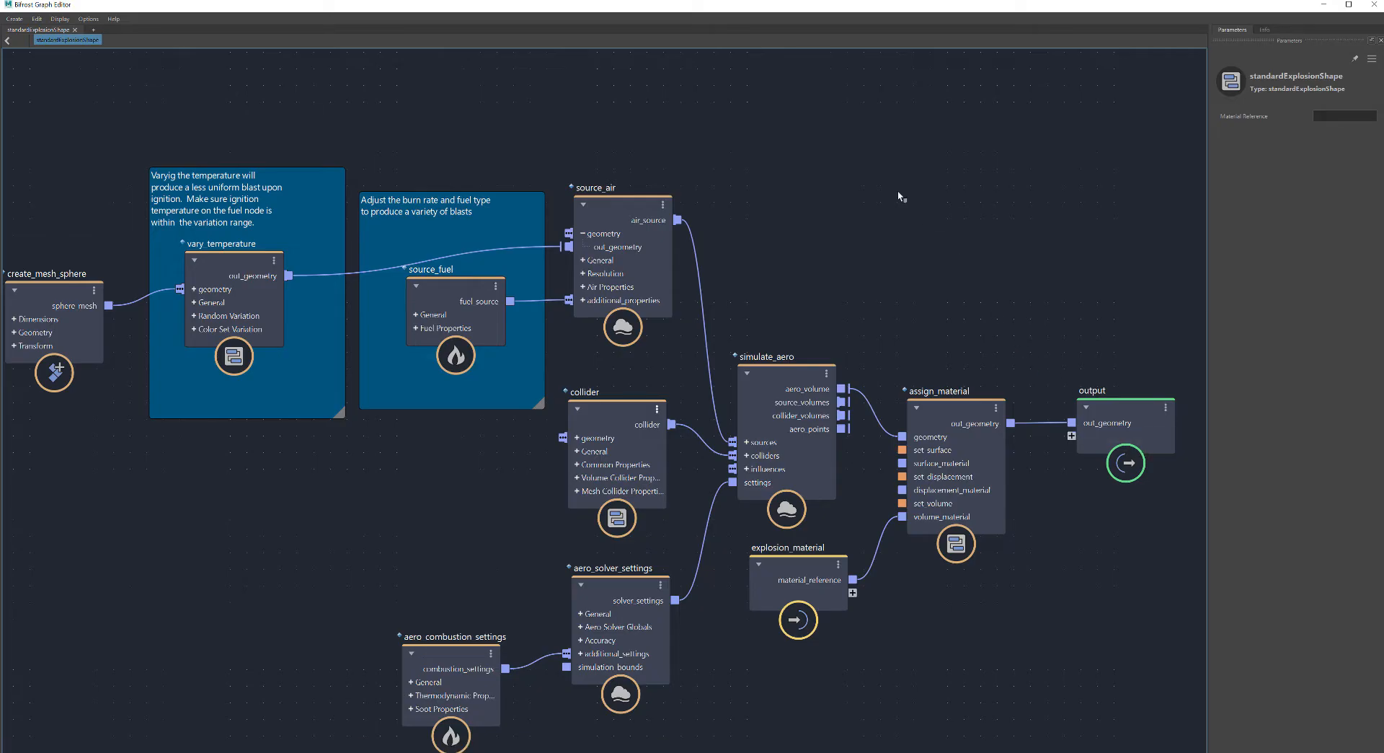
pyautogui.press('Tab')
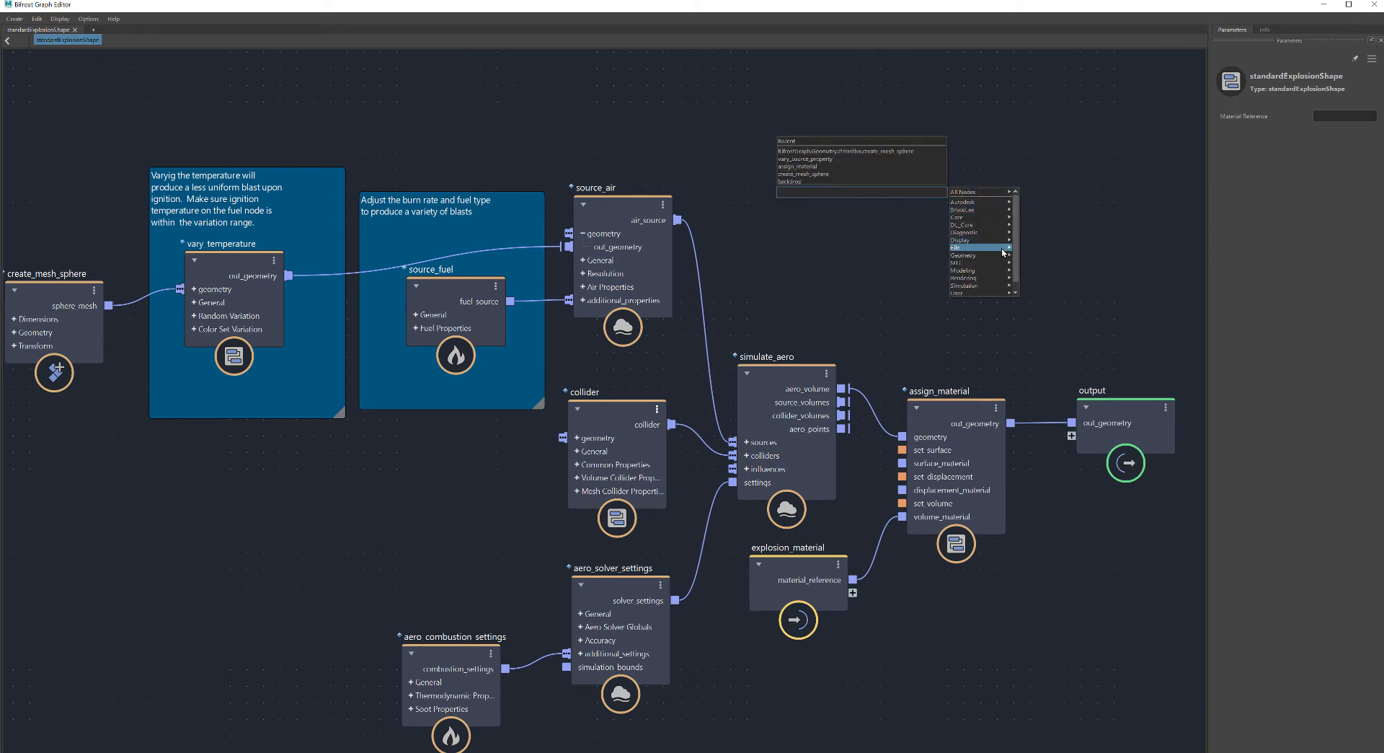
pyautogui.moveTo(1002, 248)
pyautogui.moveTo(1046, 250)
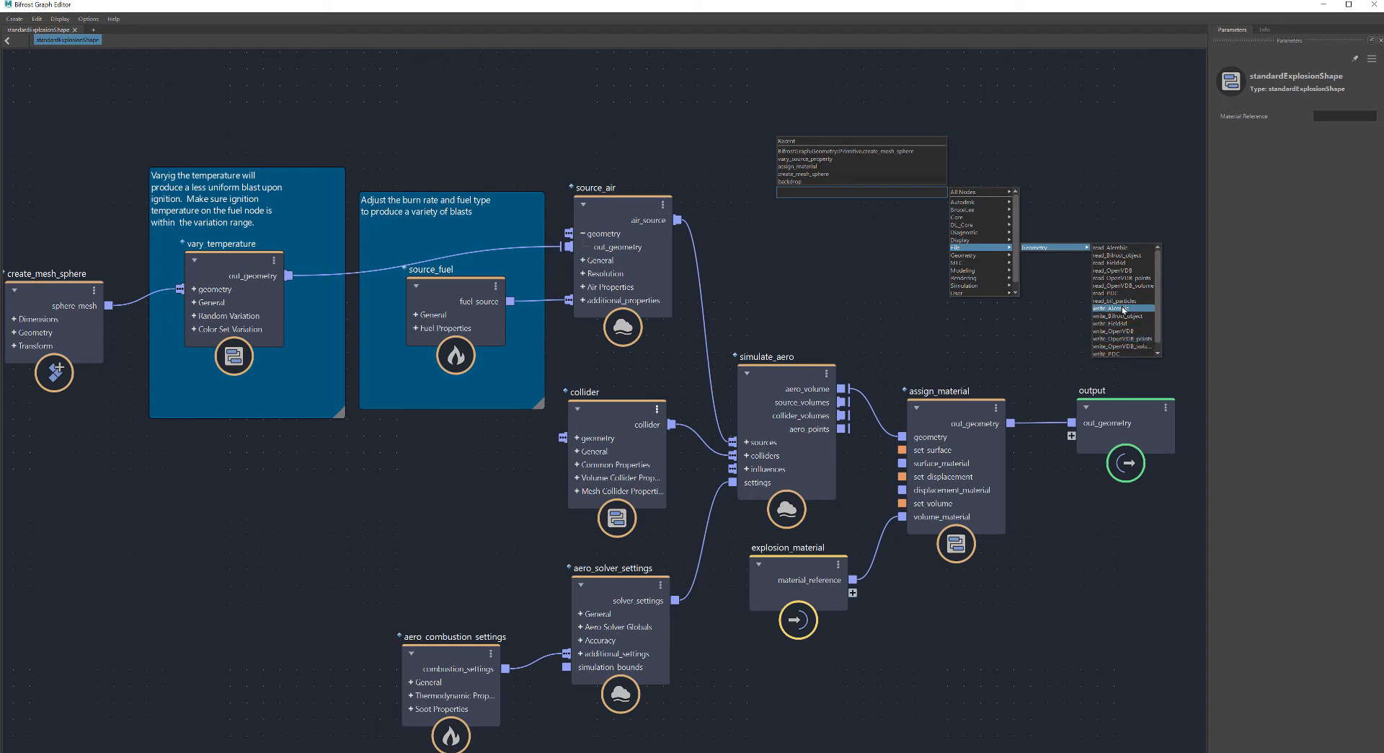
pyautogui.scroll(-1, 1136, 307)
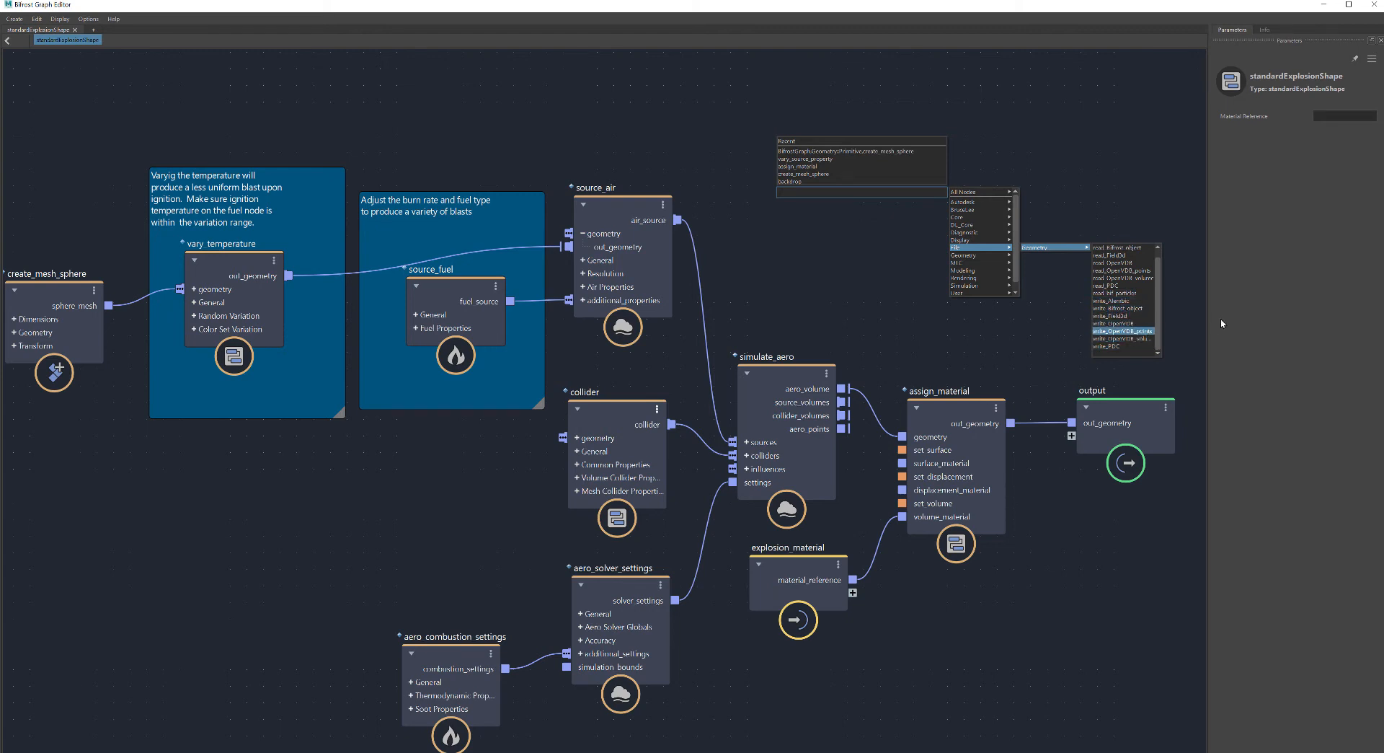
pyautogui.click(1123, 344)
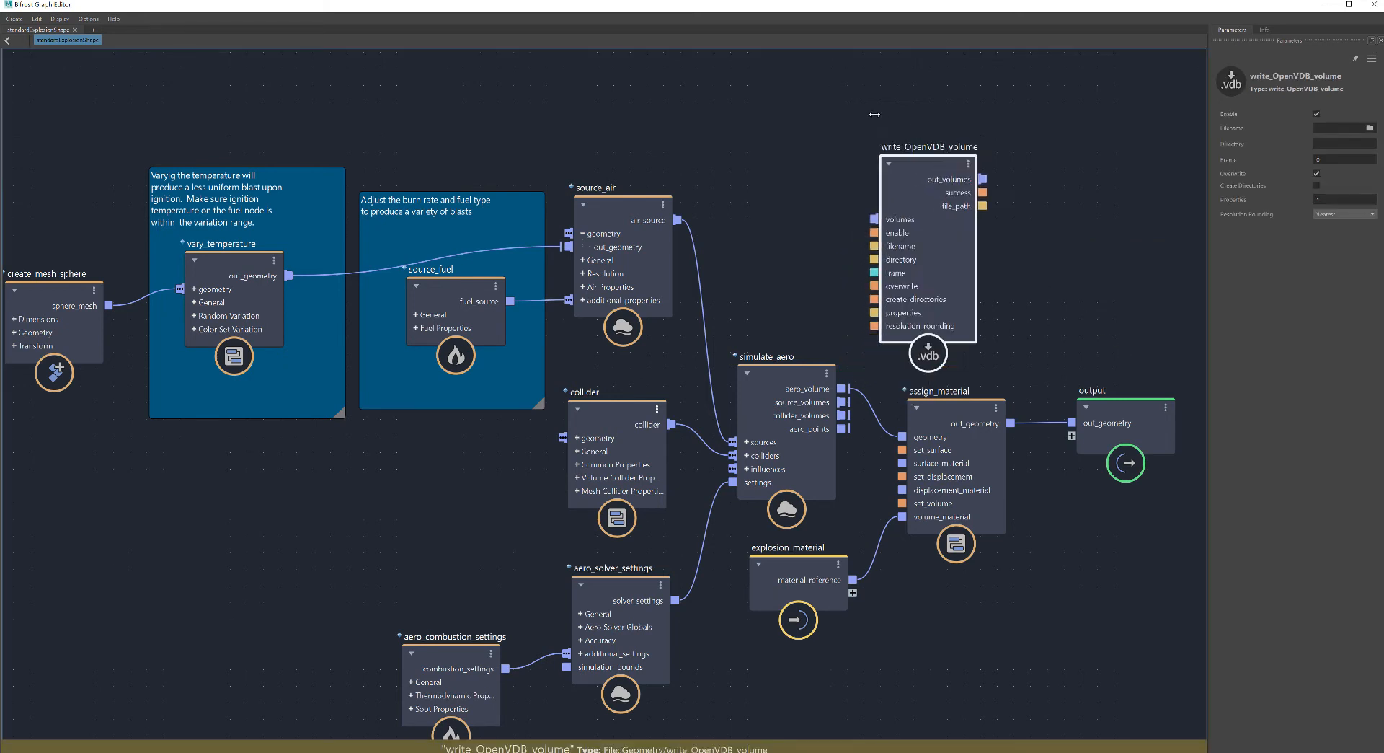
pyautogui.moveTo(932, 166); pyautogui.dragTo(875, 114)
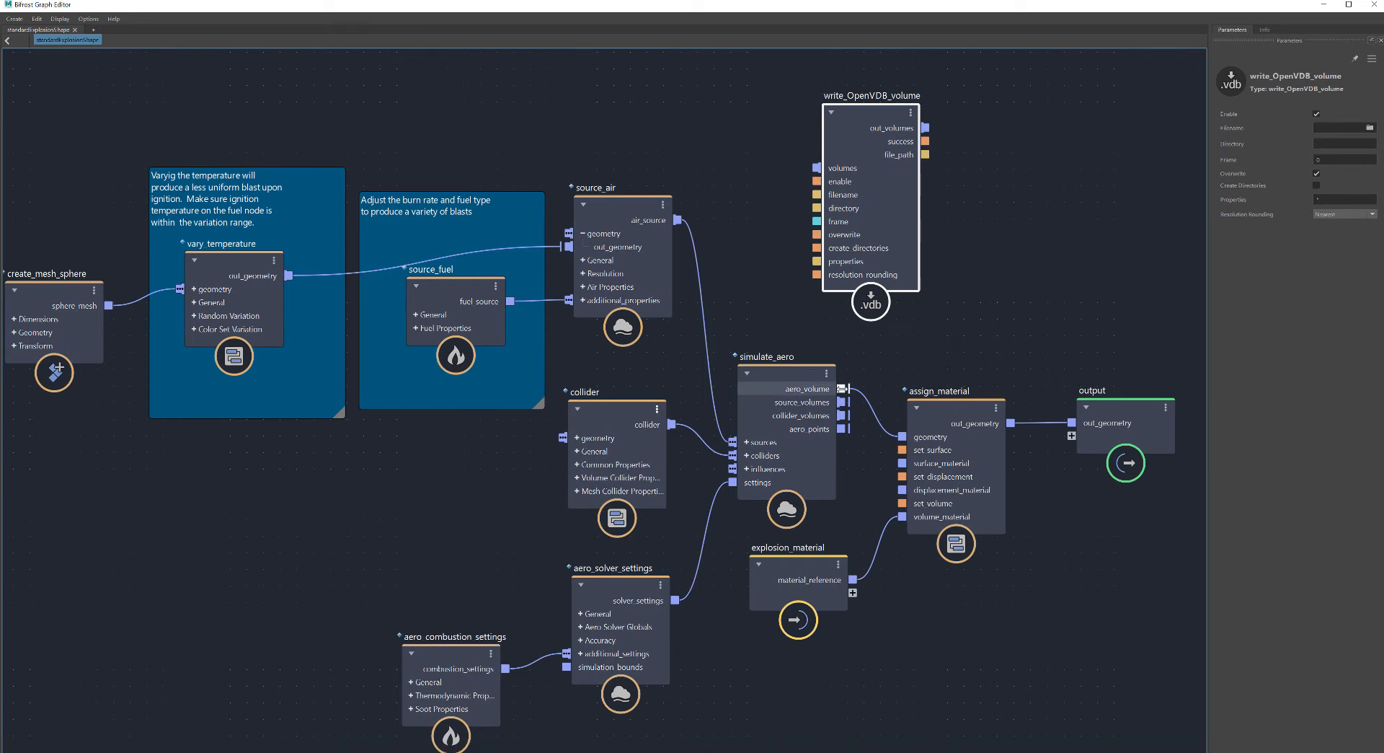
# Test a direct link from simulate_aero's aero_volume to write_OpenVDB_volume's volumes, moving that node above assign_material before removing the link.
pyautogui.moveTo(842, 389); pyautogui.dragTo(840, 172)
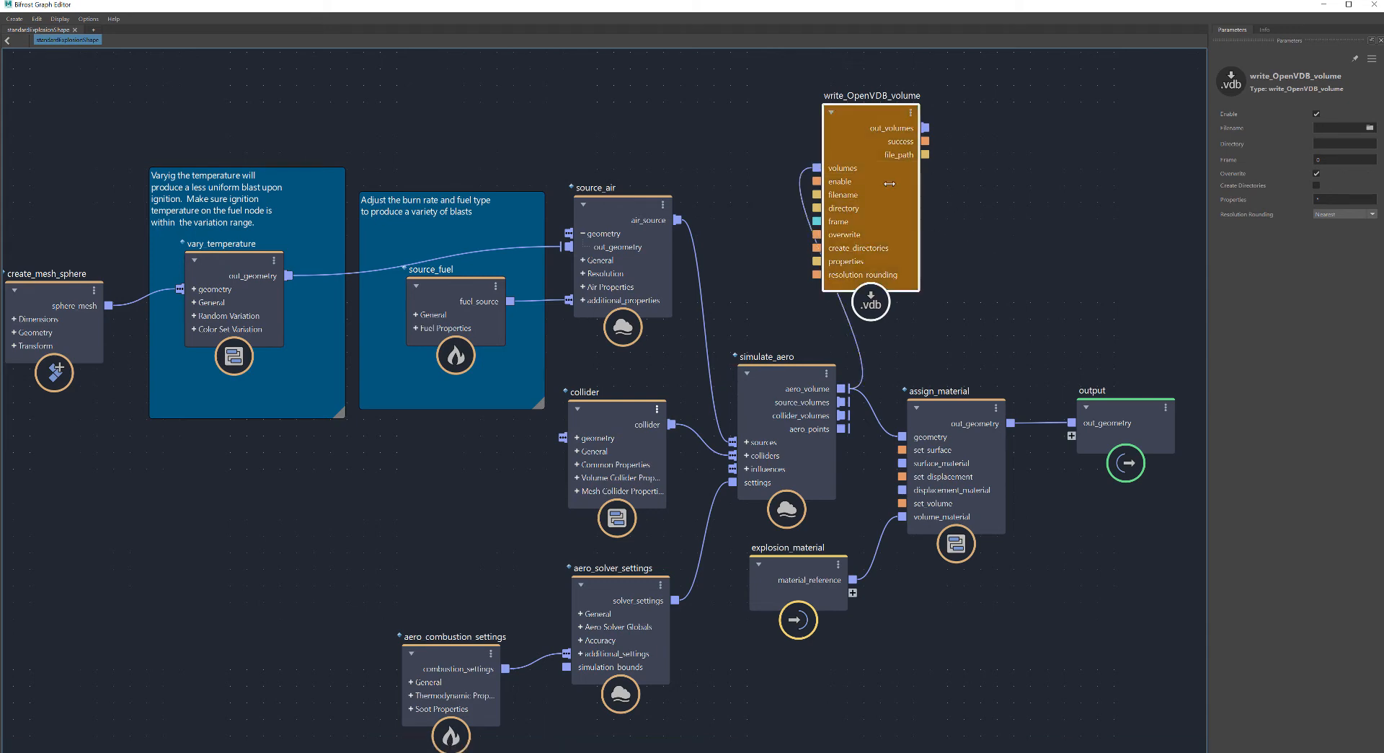
pyautogui.moveTo(889, 113); pyautogui.dragTo(1047, 142)
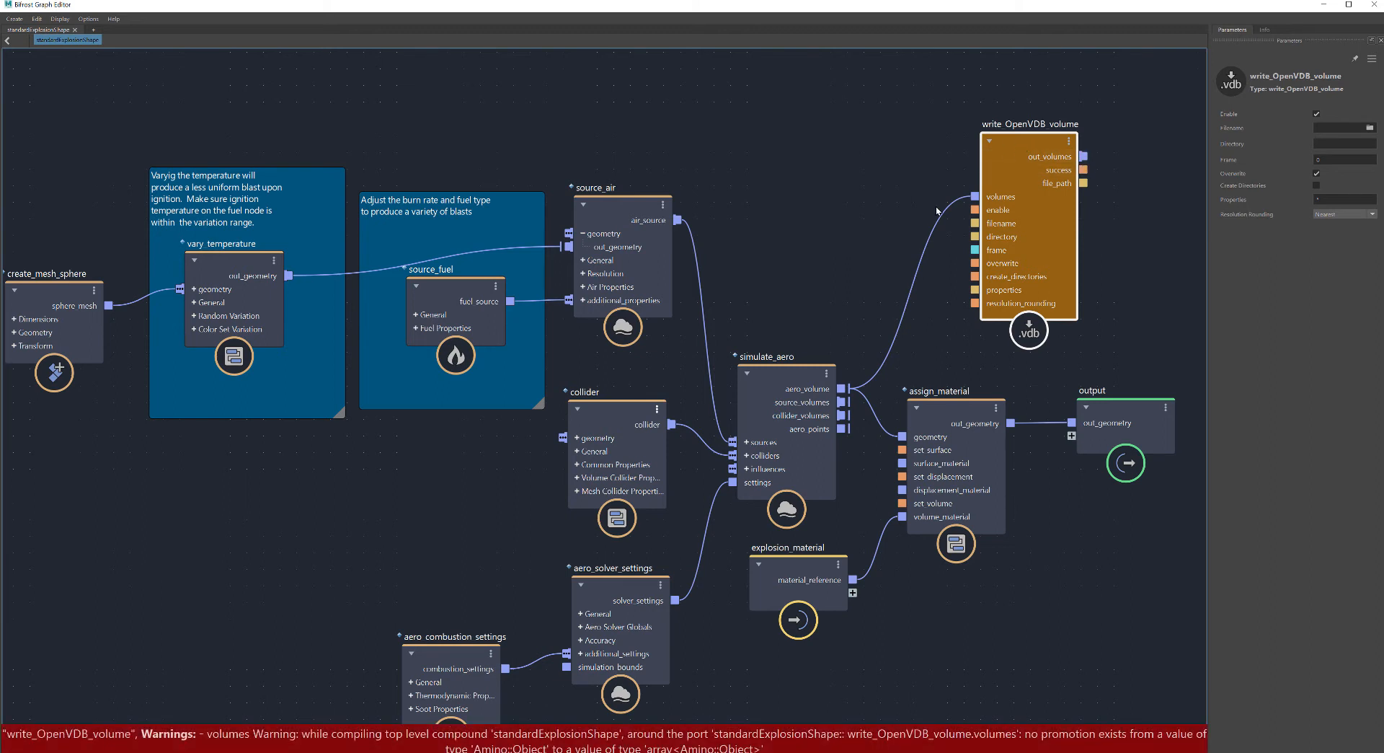
pyautogui.moveTo(975, 196); pyautogui.dragTo(879, 203)
# Add a convert_to_volume node beside write_OpenVDB_volume and connect simulate_aero's aero_volume to its geometry input.
pyautogui.press('Tab')
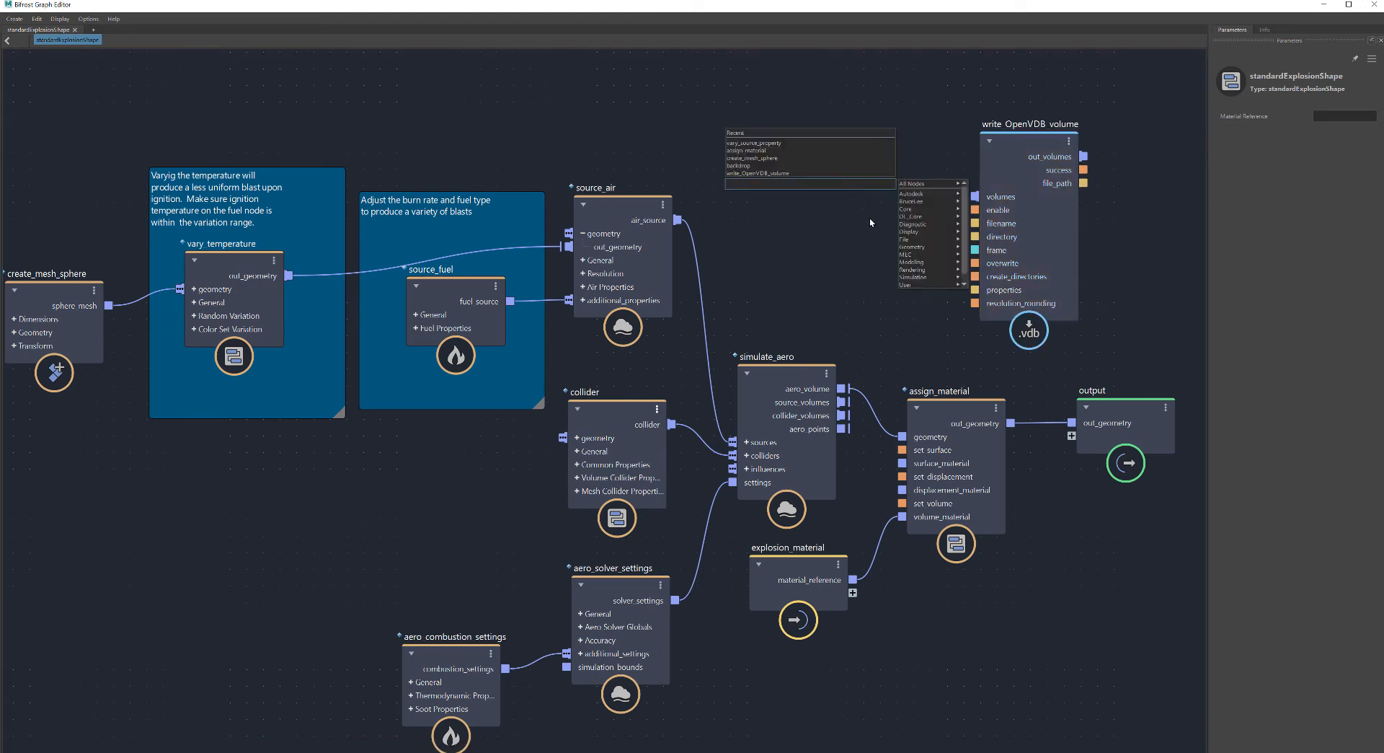
pyautogui.write('vol')
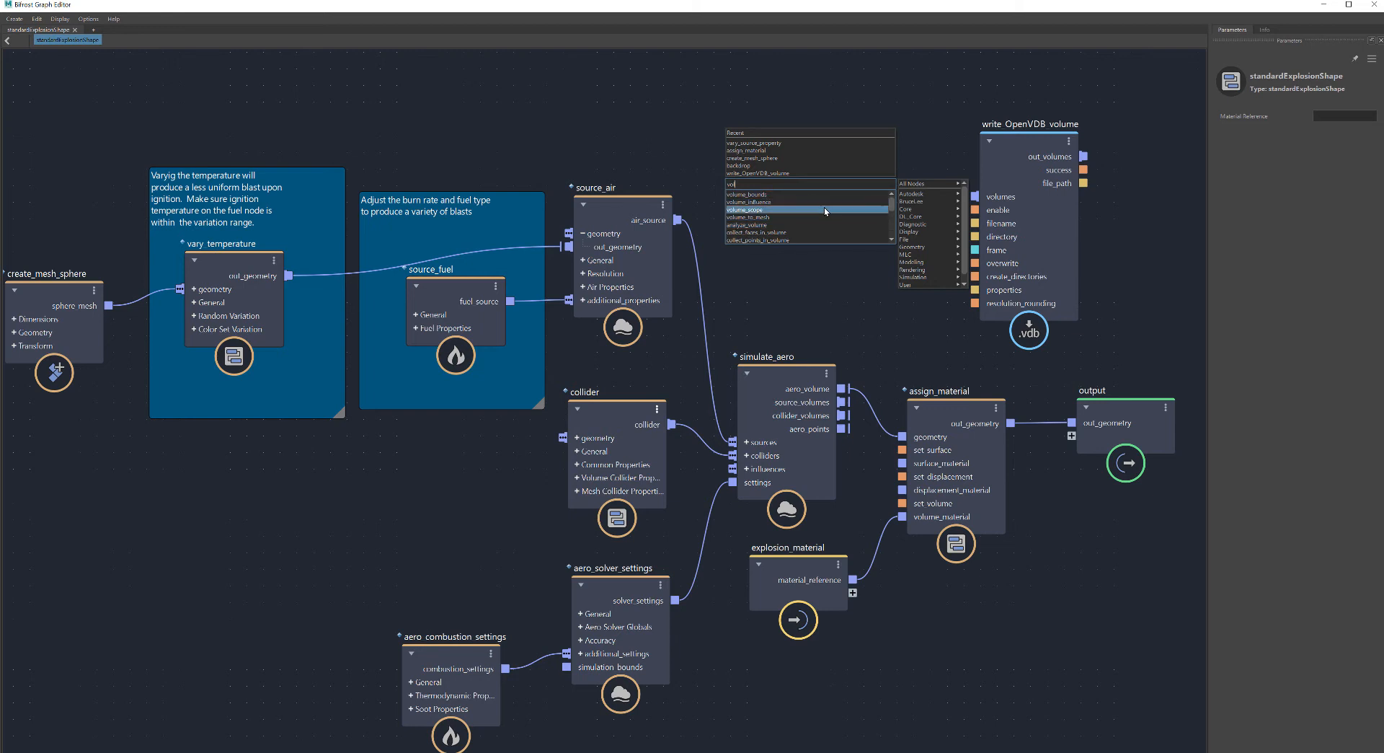
pyautogui.scroll(-1, 812, 218)
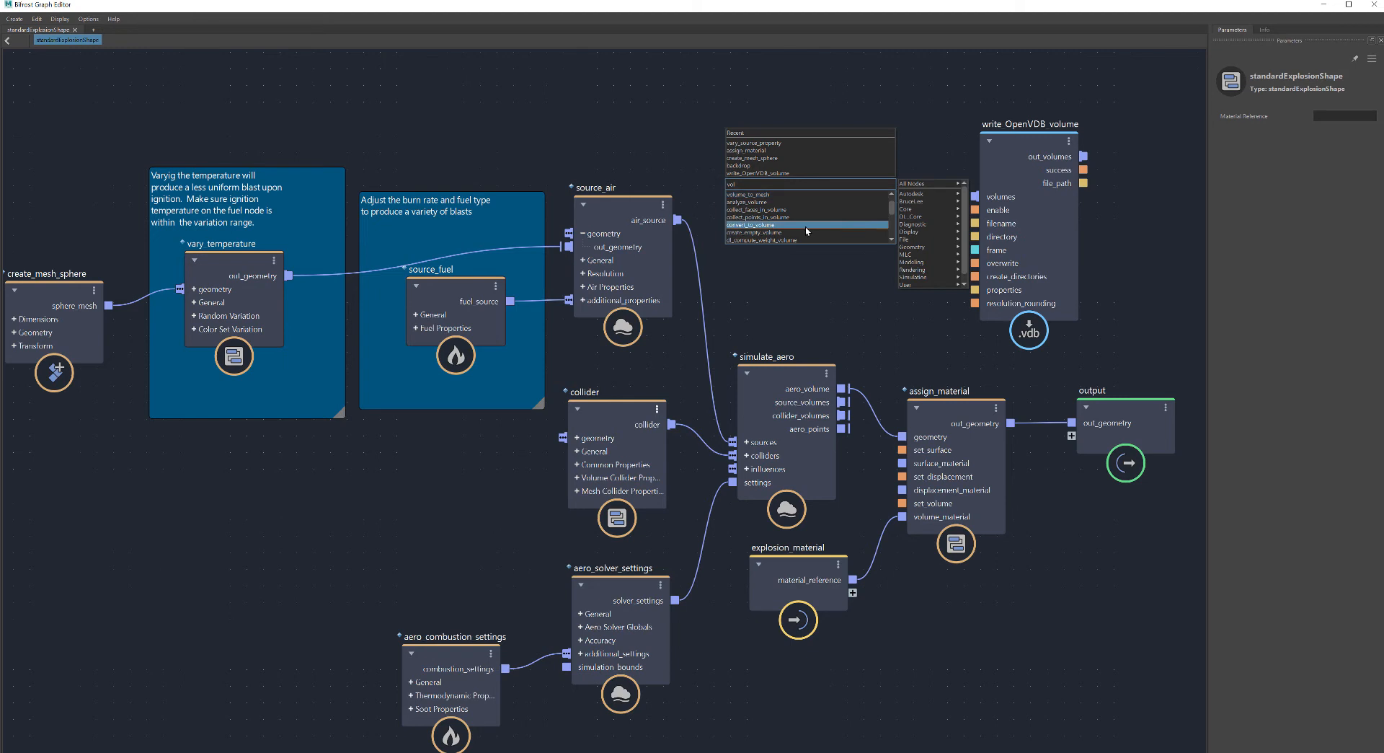
pyautogui.click(789, 226)
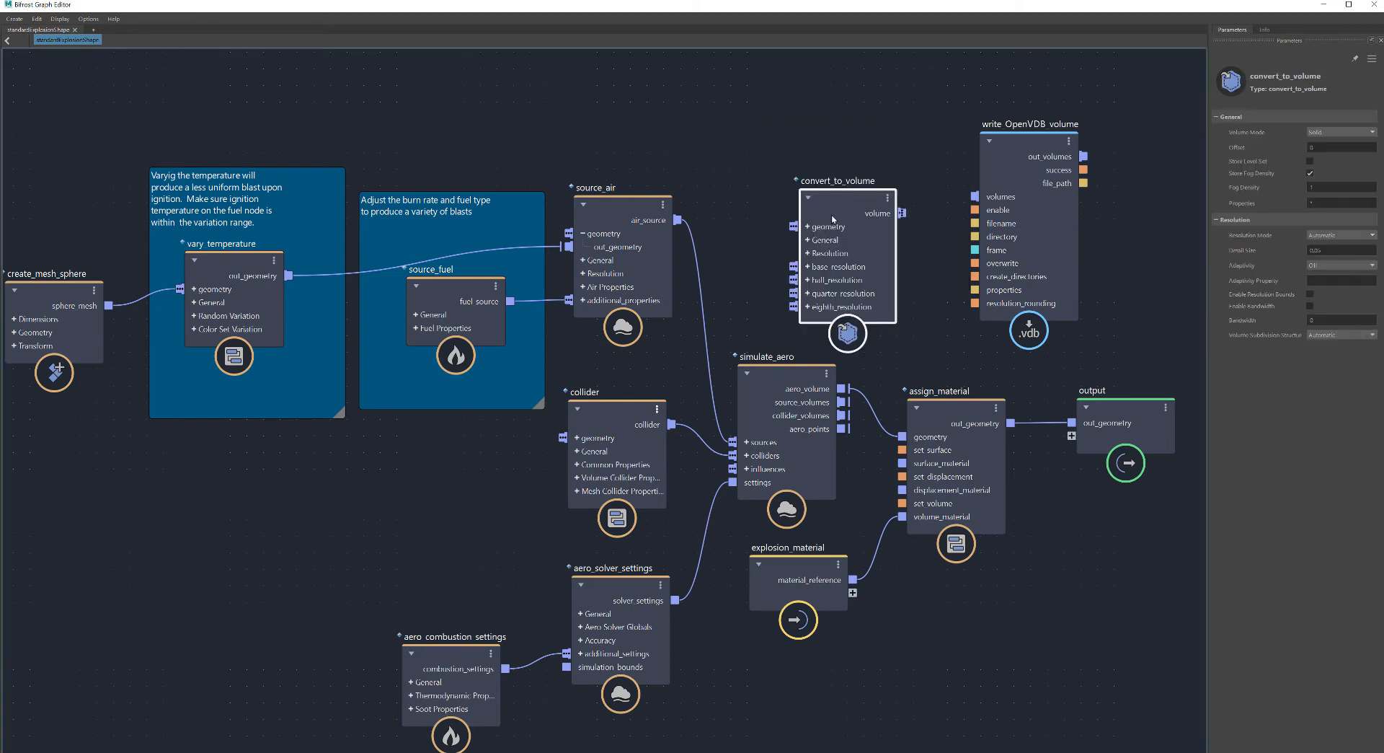
pyautogui.moveTo(837, 180); pyautogui.dragTo(850, 161)
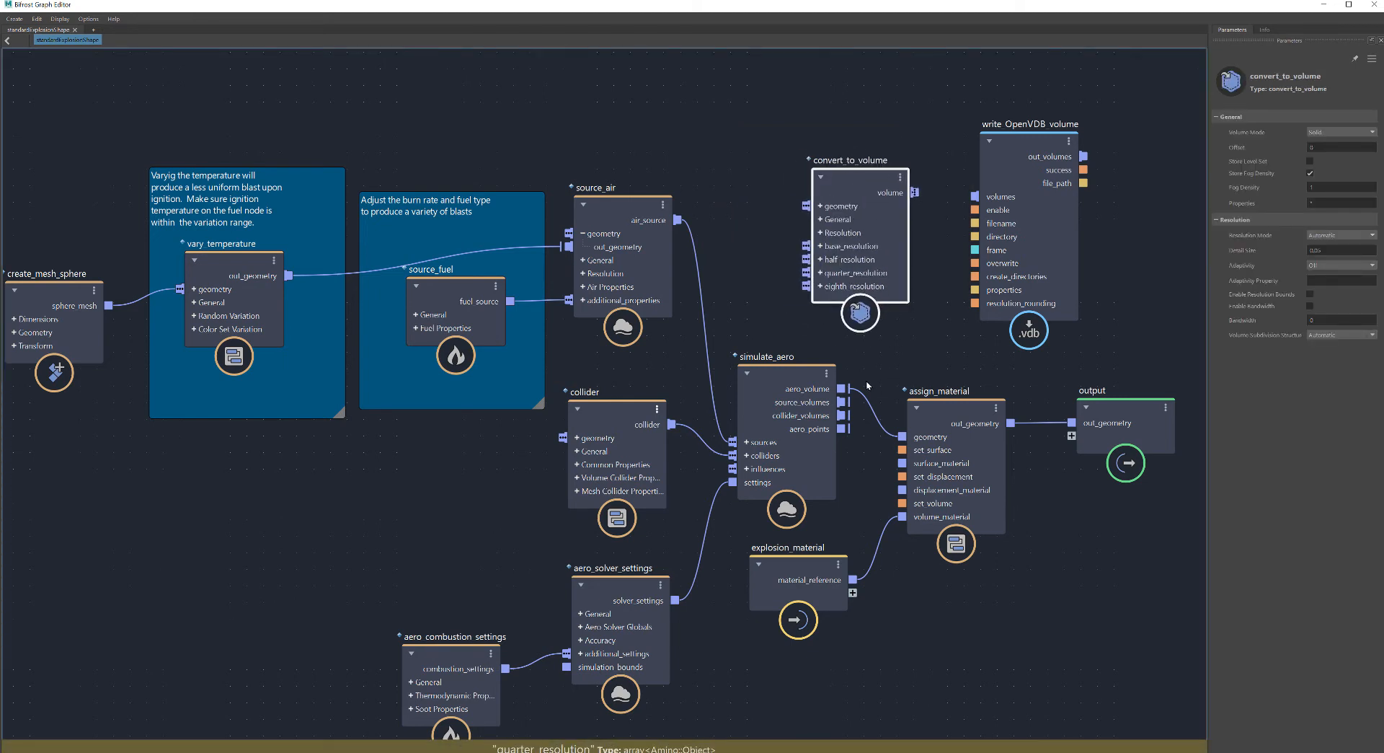
pyautogui.moveTo(842, 388); pyautogui.dragTo(805, 205)
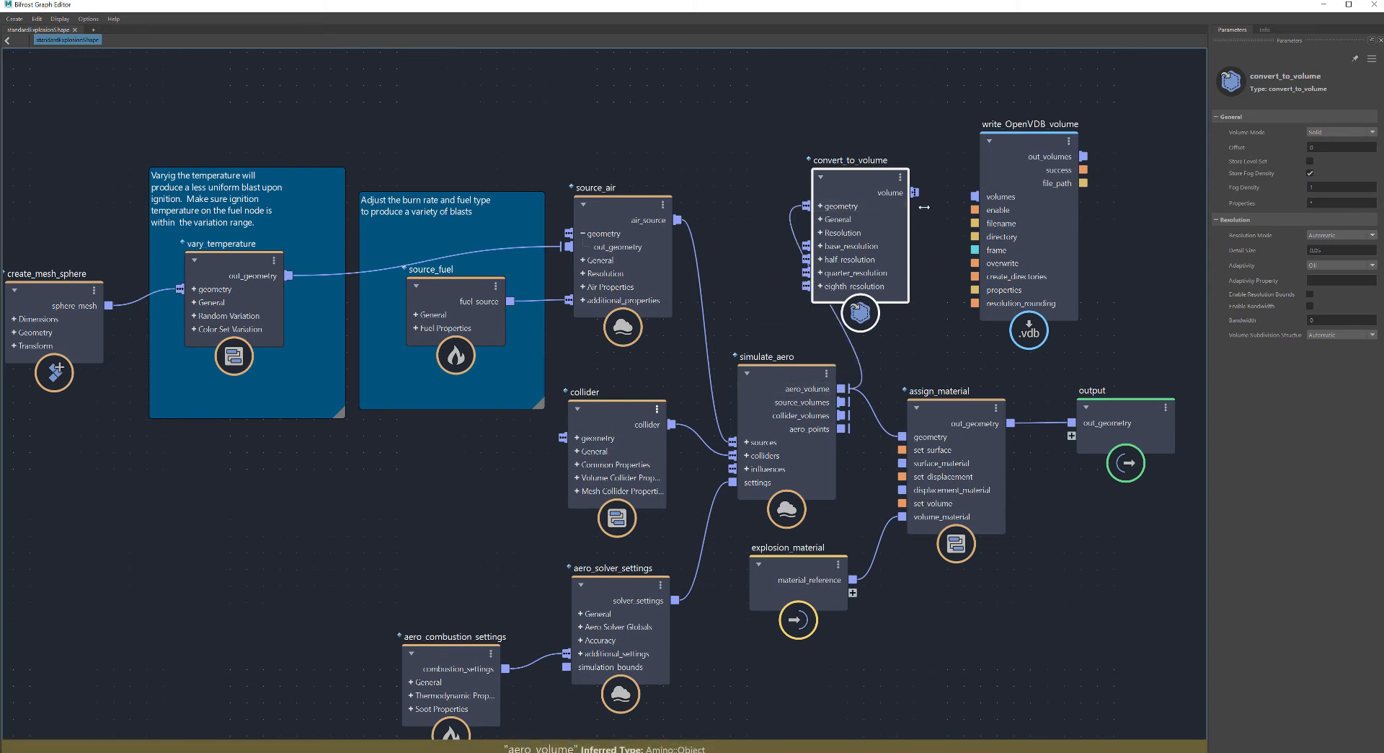
# Connect convert_to_volume's volume to write_OpenVDB_volume's volumes input and its out_volumes to a new port on the output node.
pyautogui.moveTo(914, 192); pyautogui.dragTo(978, 204)
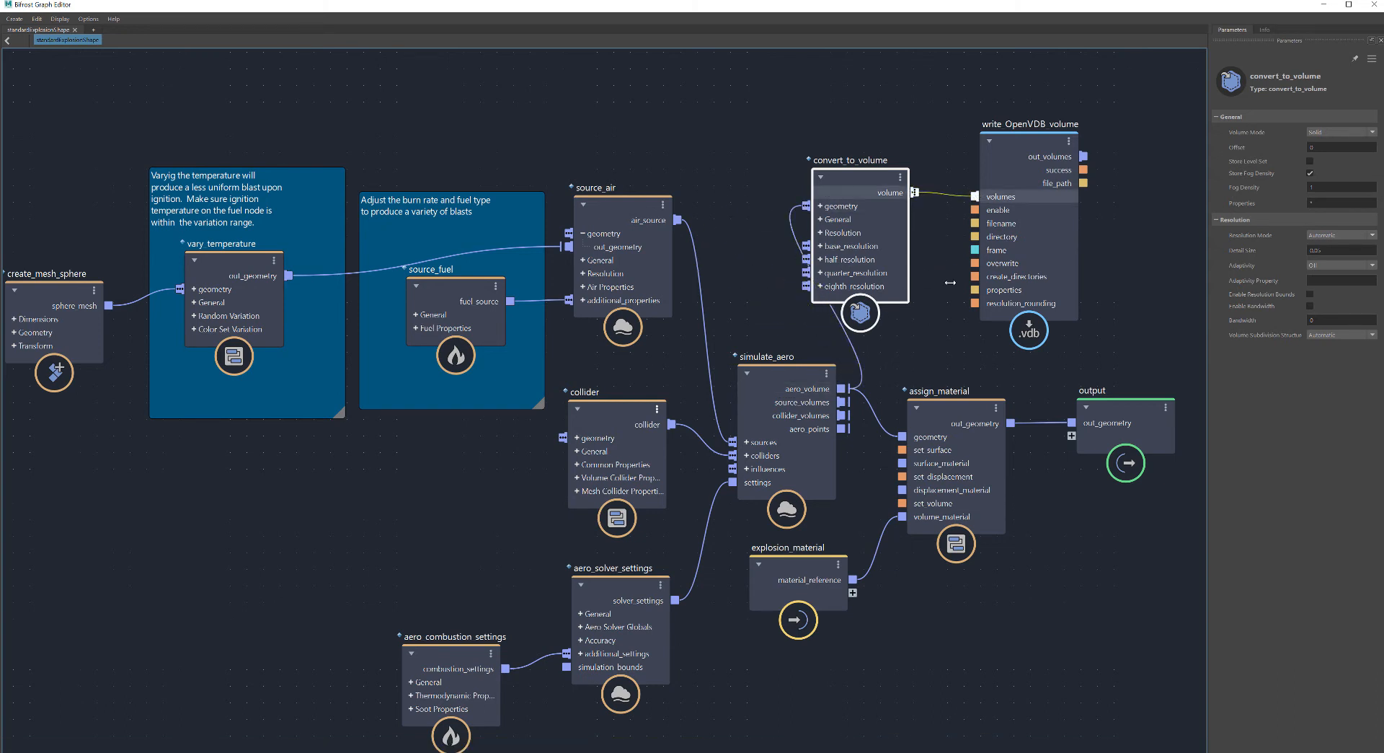
pyautogui.moveTo(950, 283); pyautogui.dragTo(950, 282)
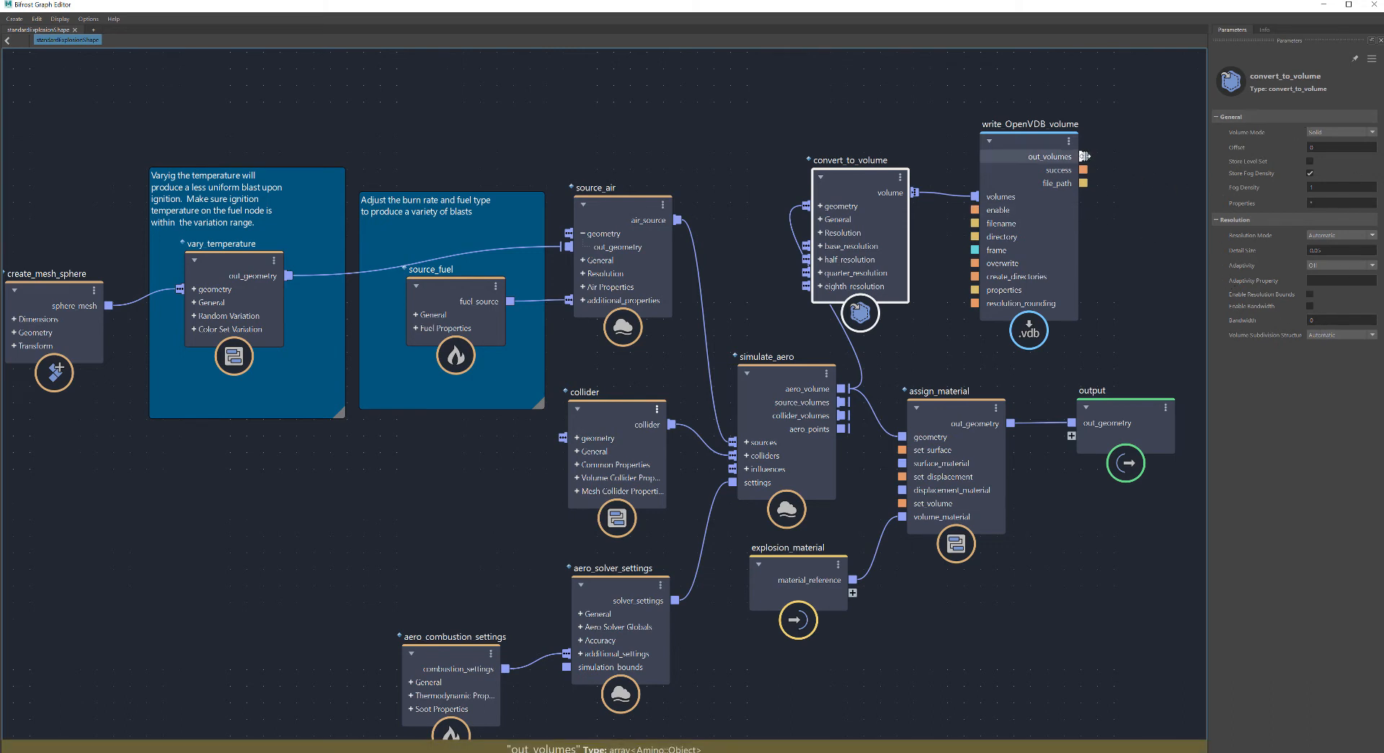
pyautogui.moveTo(1083, 156); pyautogui.dragTo(1072, 435)
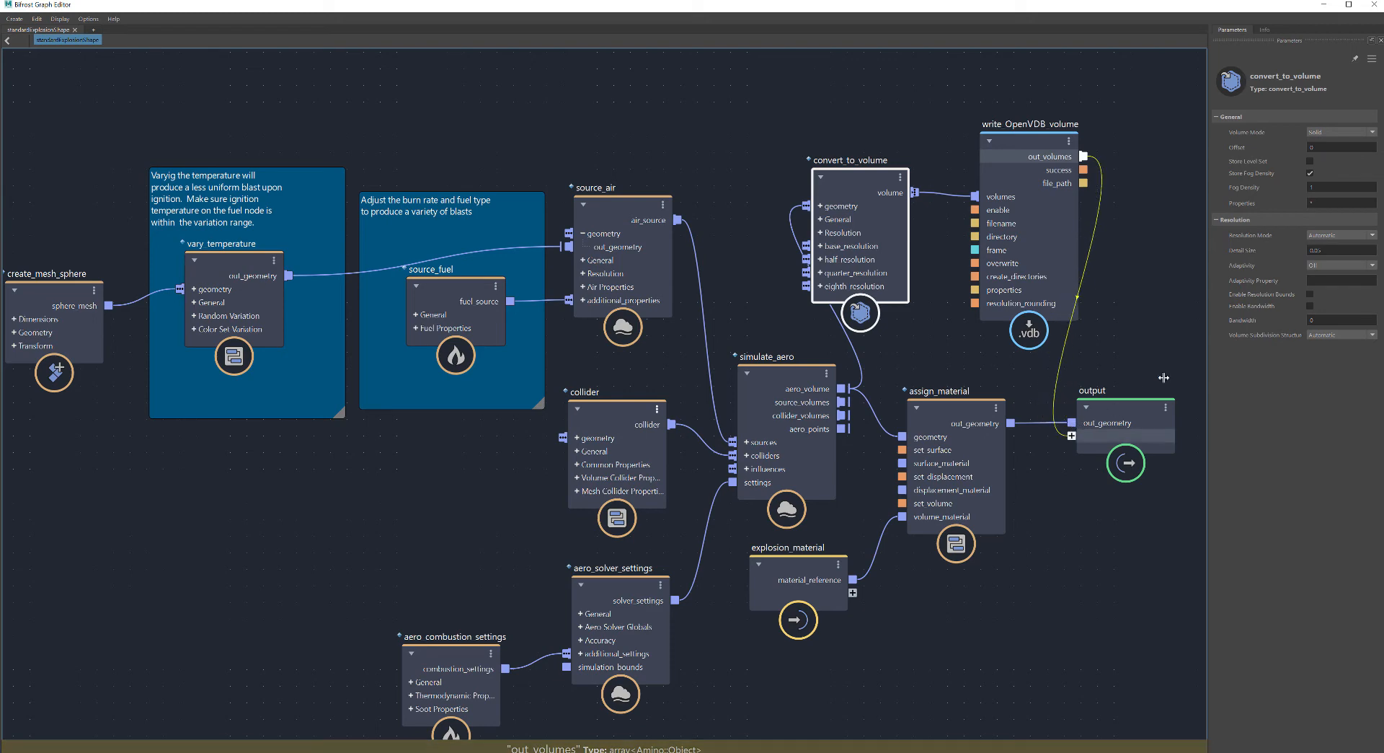
# For write_OpenVDB_volume's filename, browse to the project's cache folder, create a newvdbexport folder there and open it.
pyautogui.click(1051, 144)
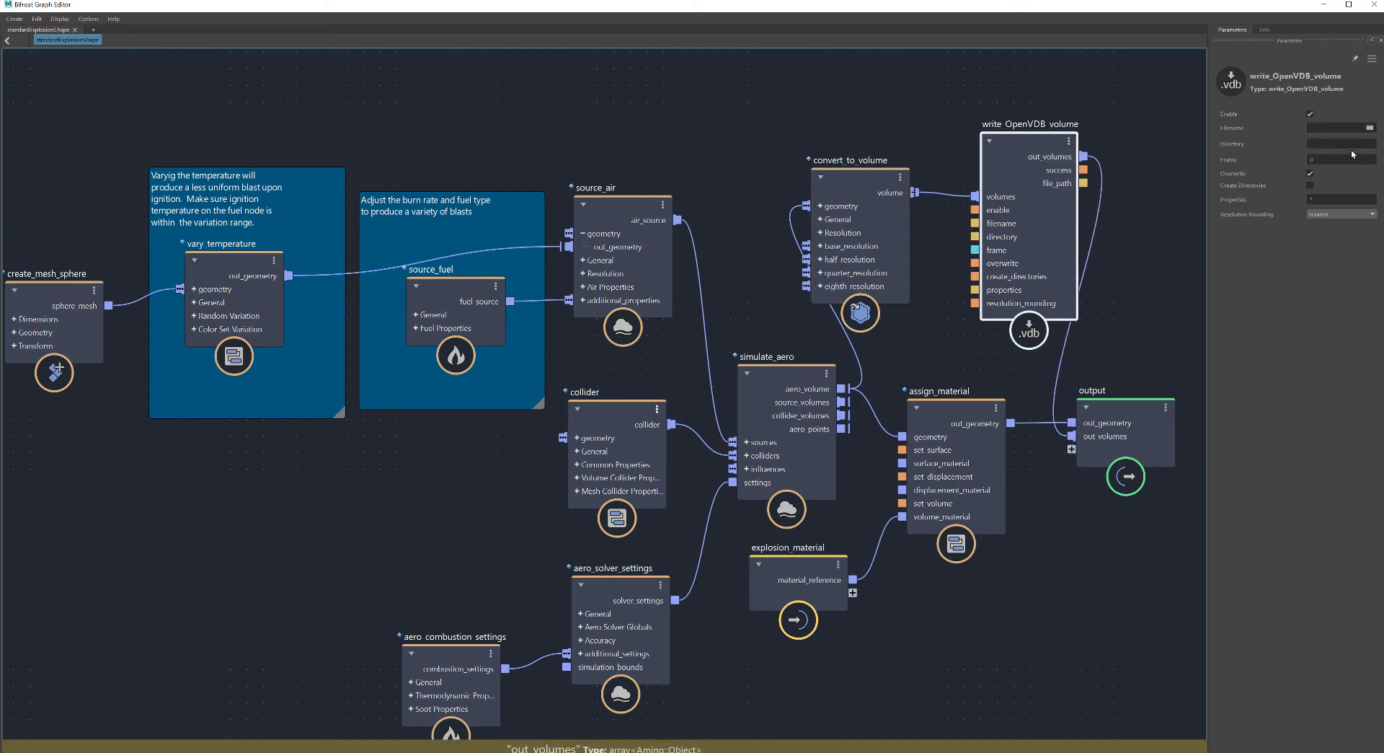
pyautogui.click(1369, 130)
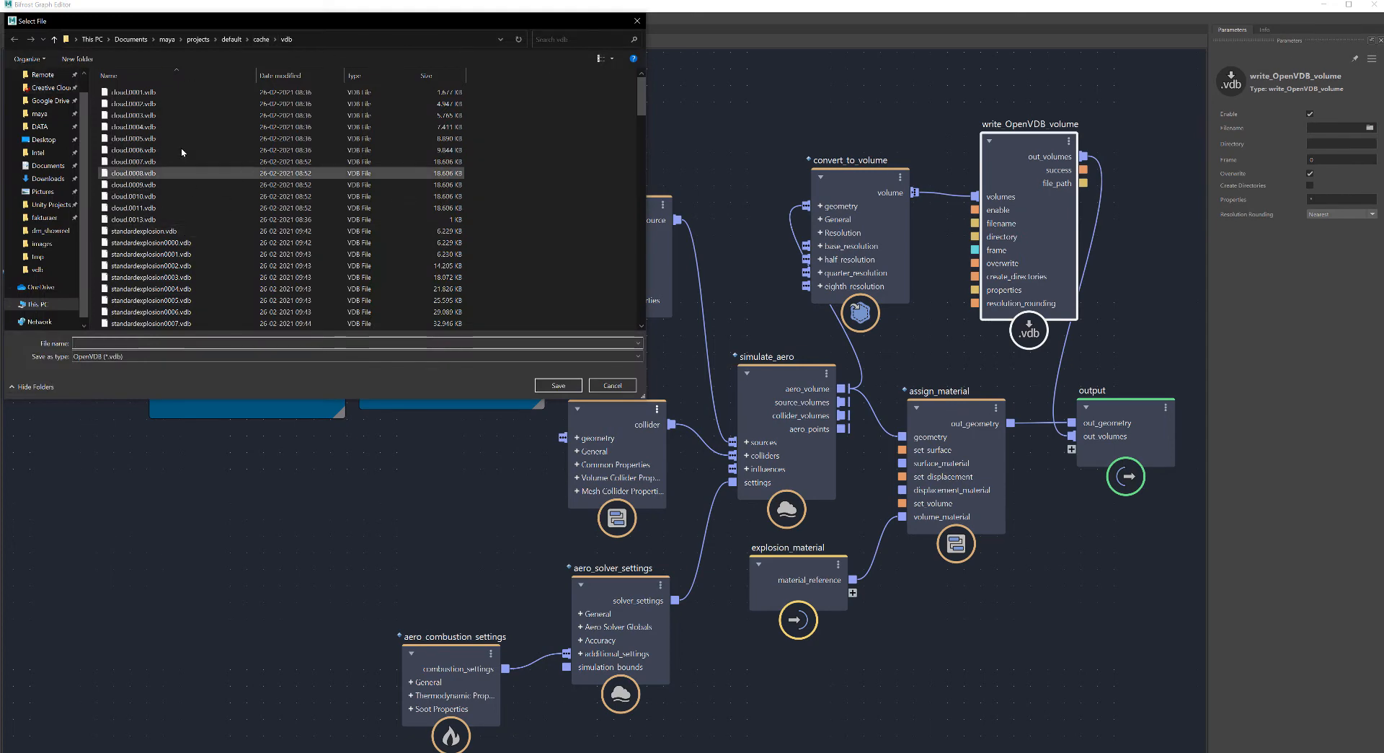
pyautogui.click(261, 39)
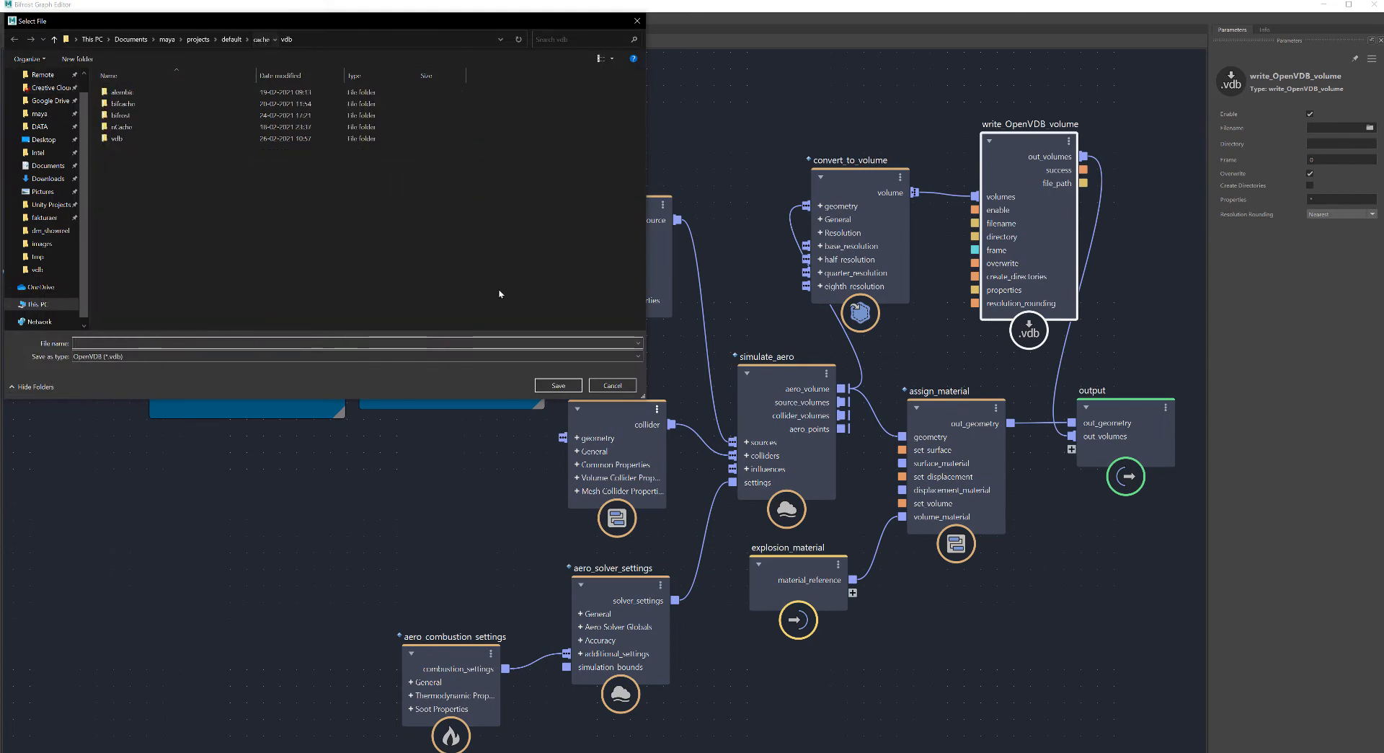
pyautogui.rightClick(206, 205)
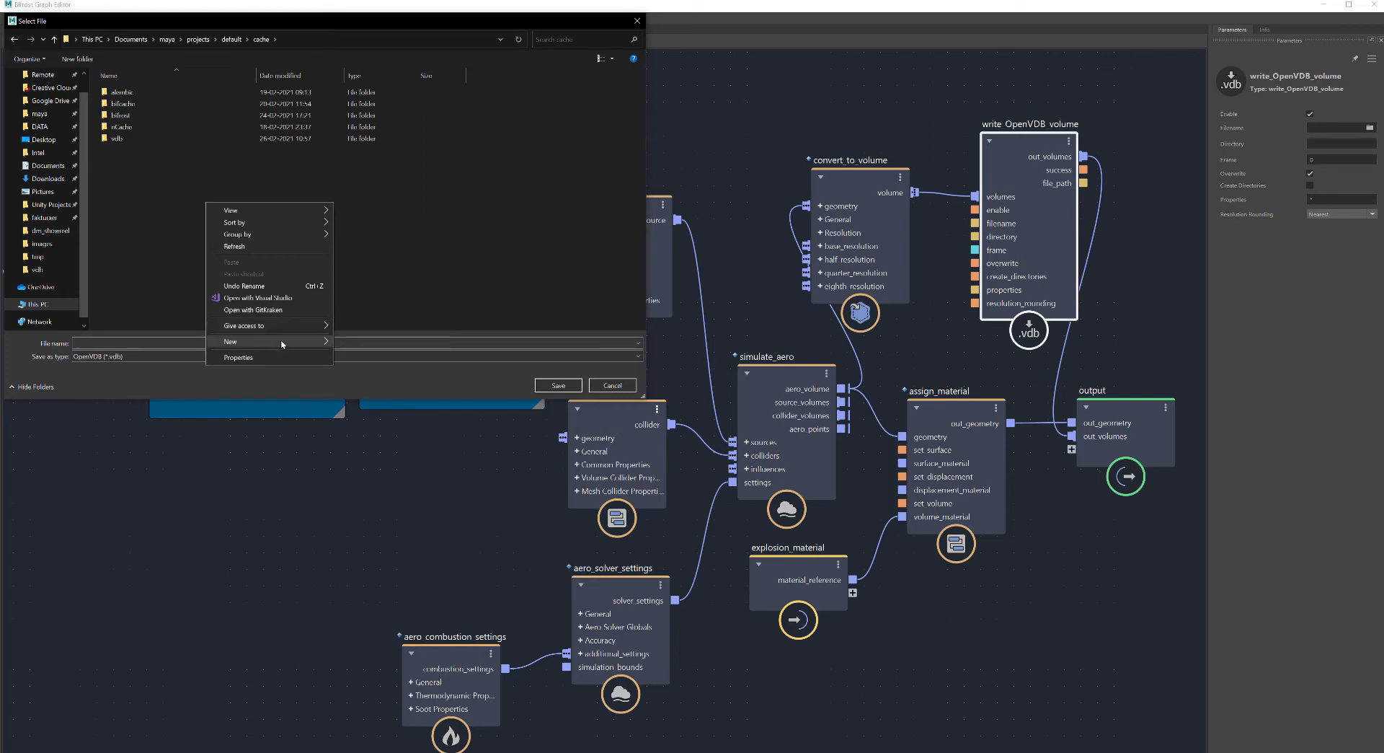
pyautogui.moveTo(282, 341)
pyautogui.click(393, 348)
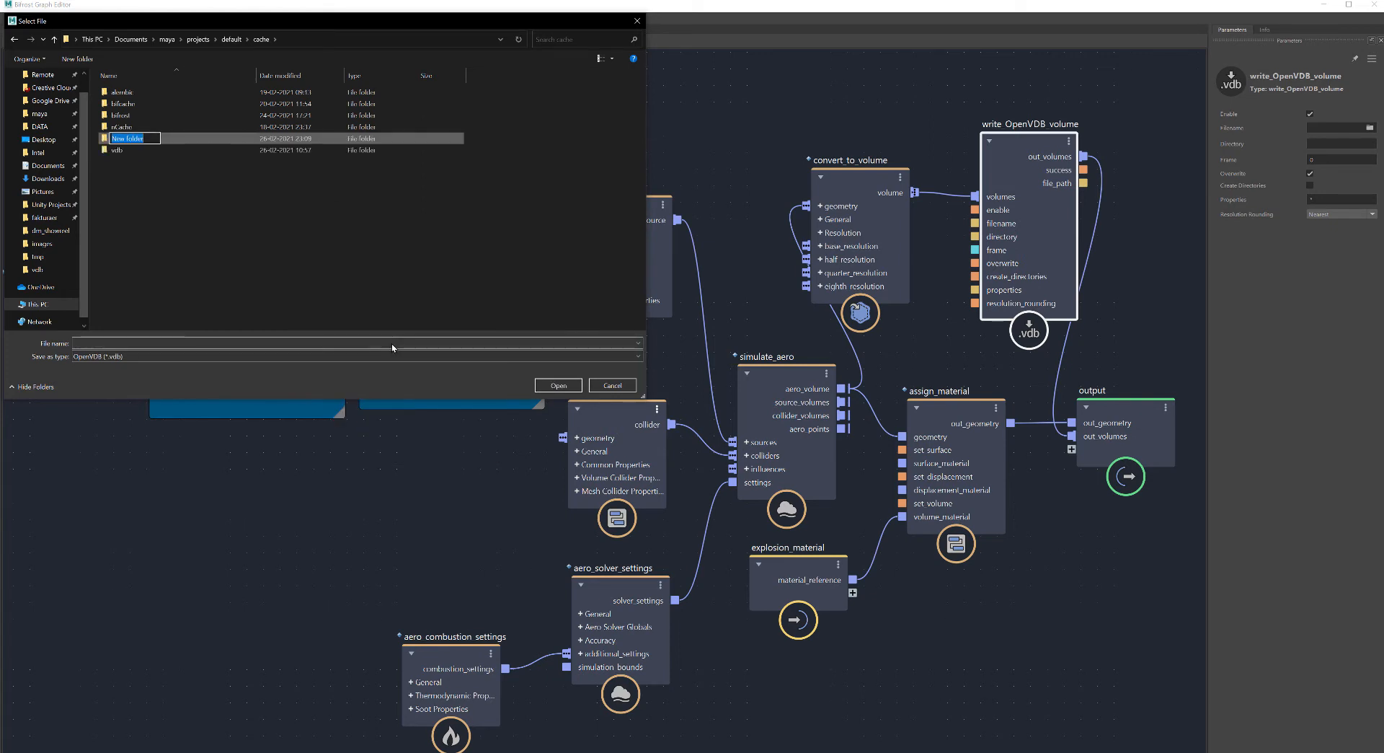
pyautogui.write('newvdbexpo')
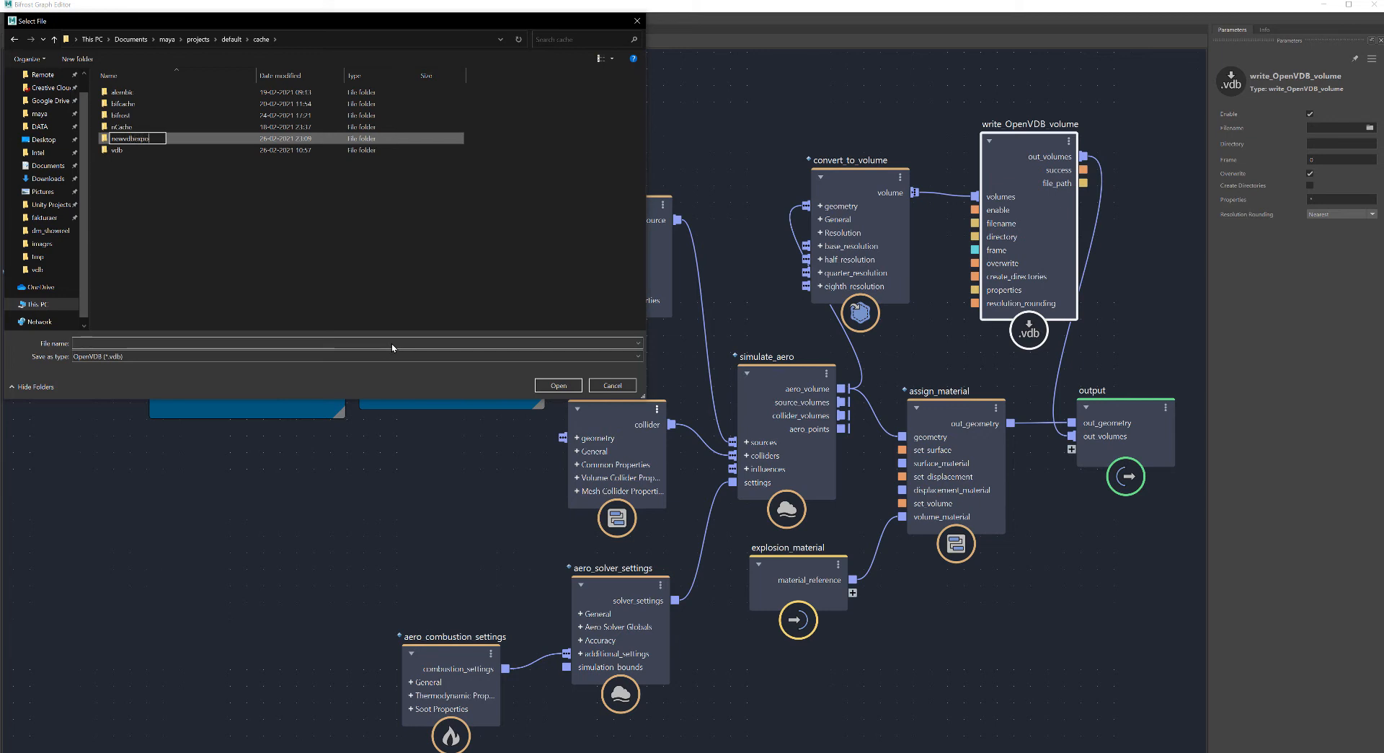
pyautogui.write('rt')
pyautogui.press('Return')
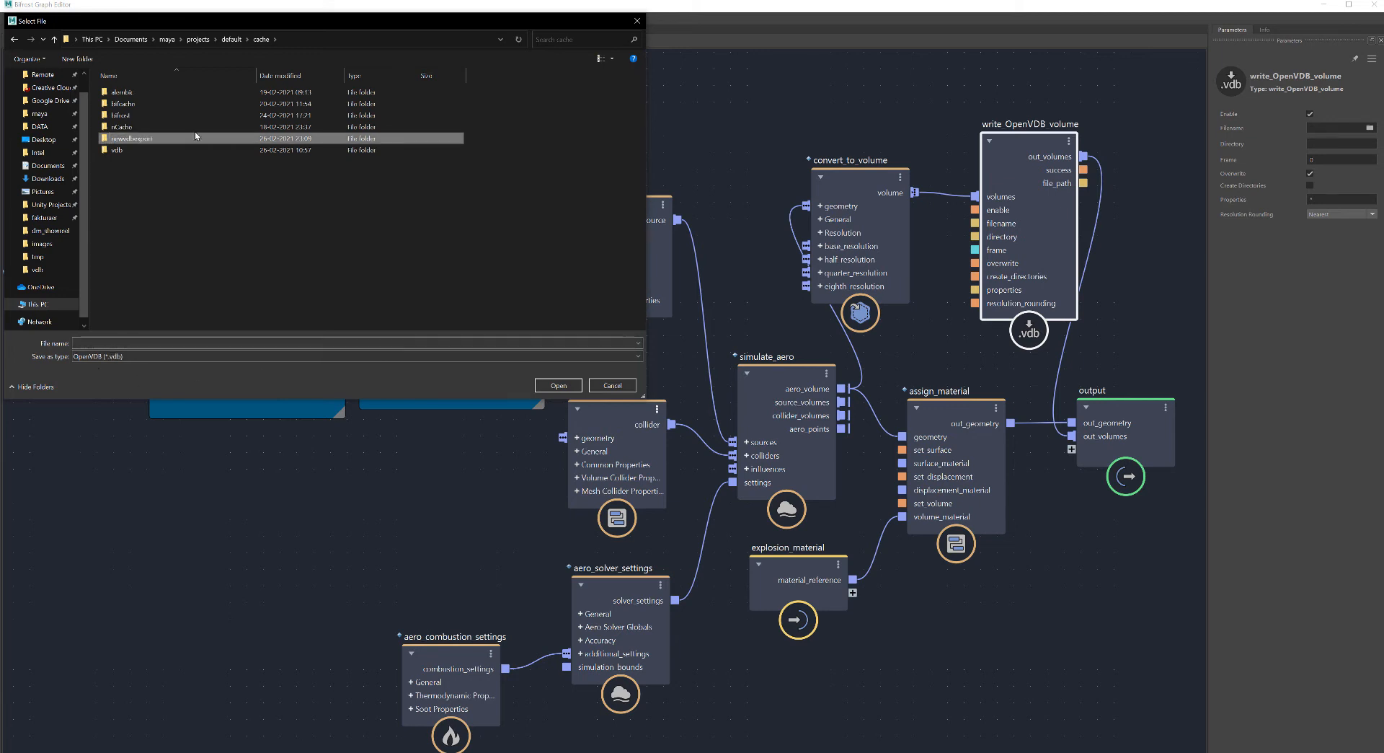
pyautogui.doubleClick(143, 137)
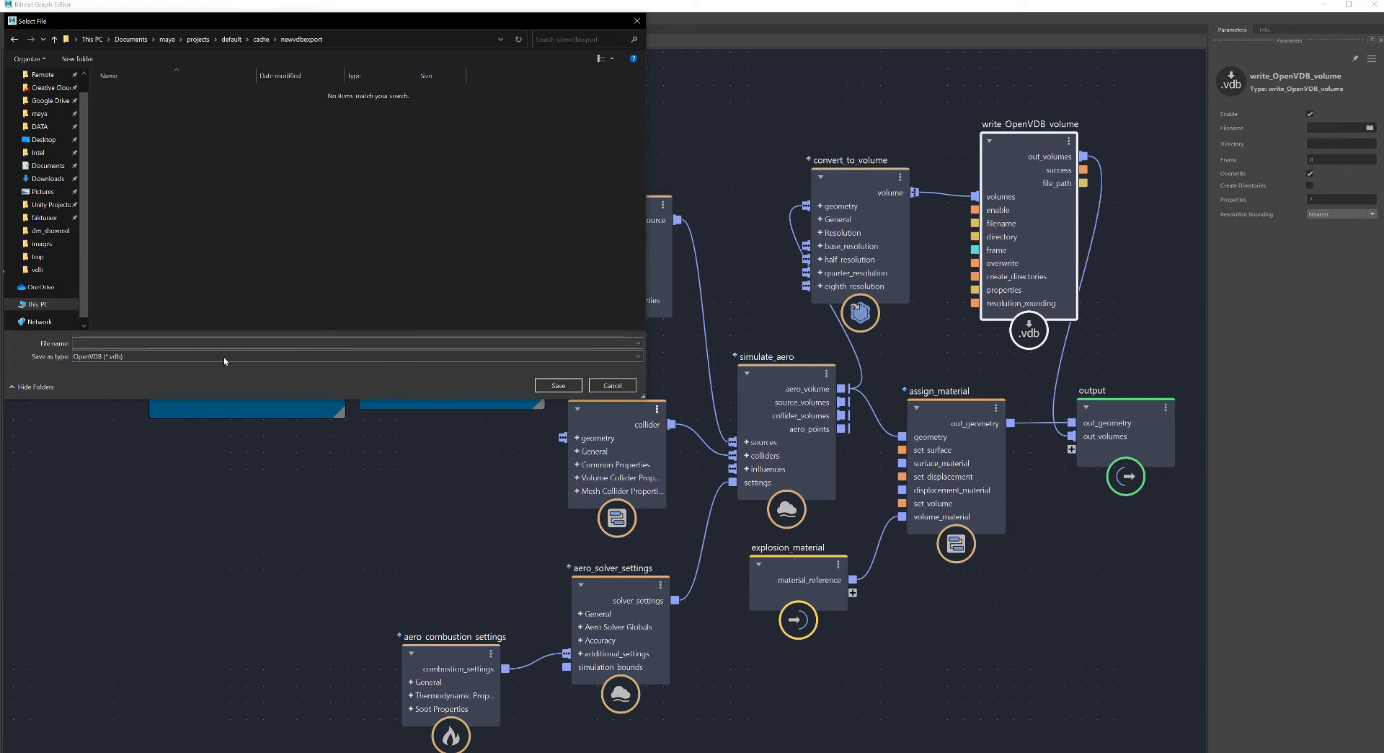
# Save the VDB file path under the name export and complete it as export####.vdb in the node's filename.
pyautogui.click(127, 342)
pyautogui.write('export')
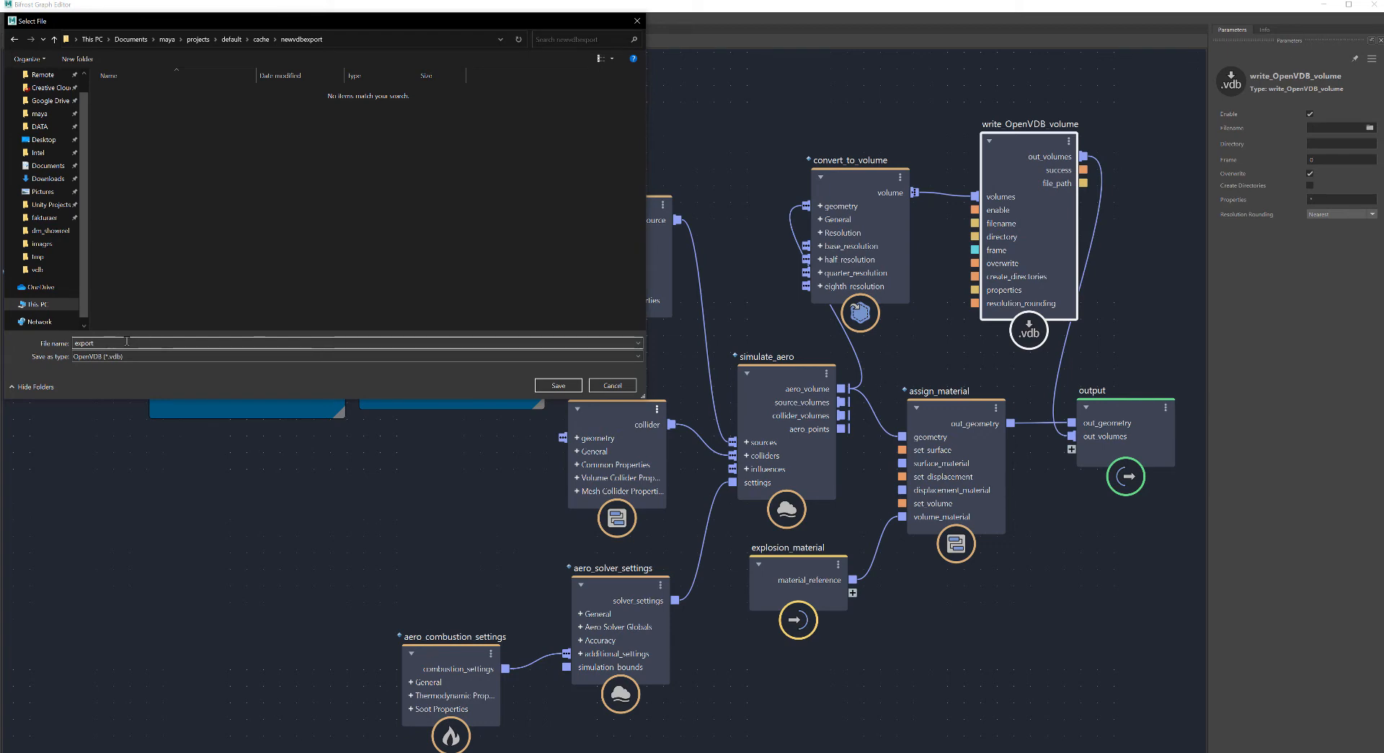
pyautogui.press('Return')
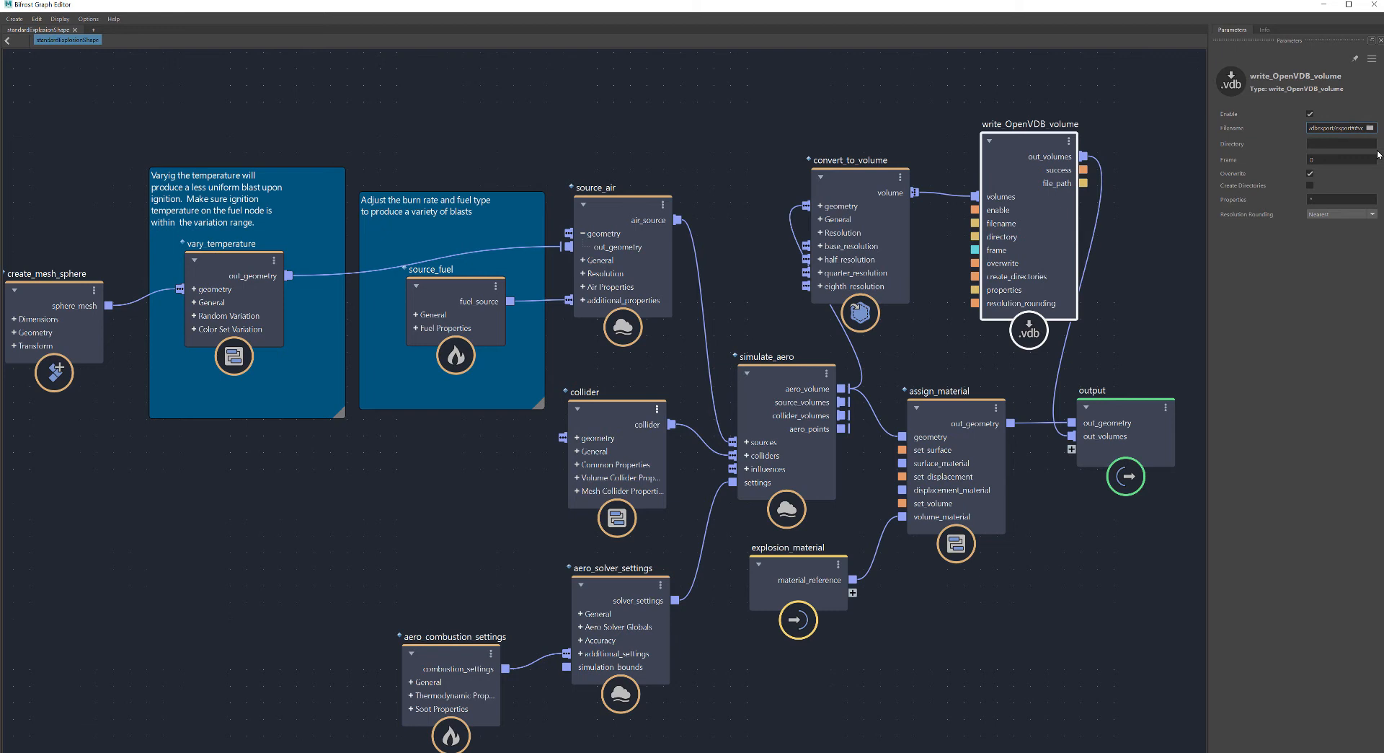
pyautogui.write('.vdb')
pyautogui.click(1346, 143)
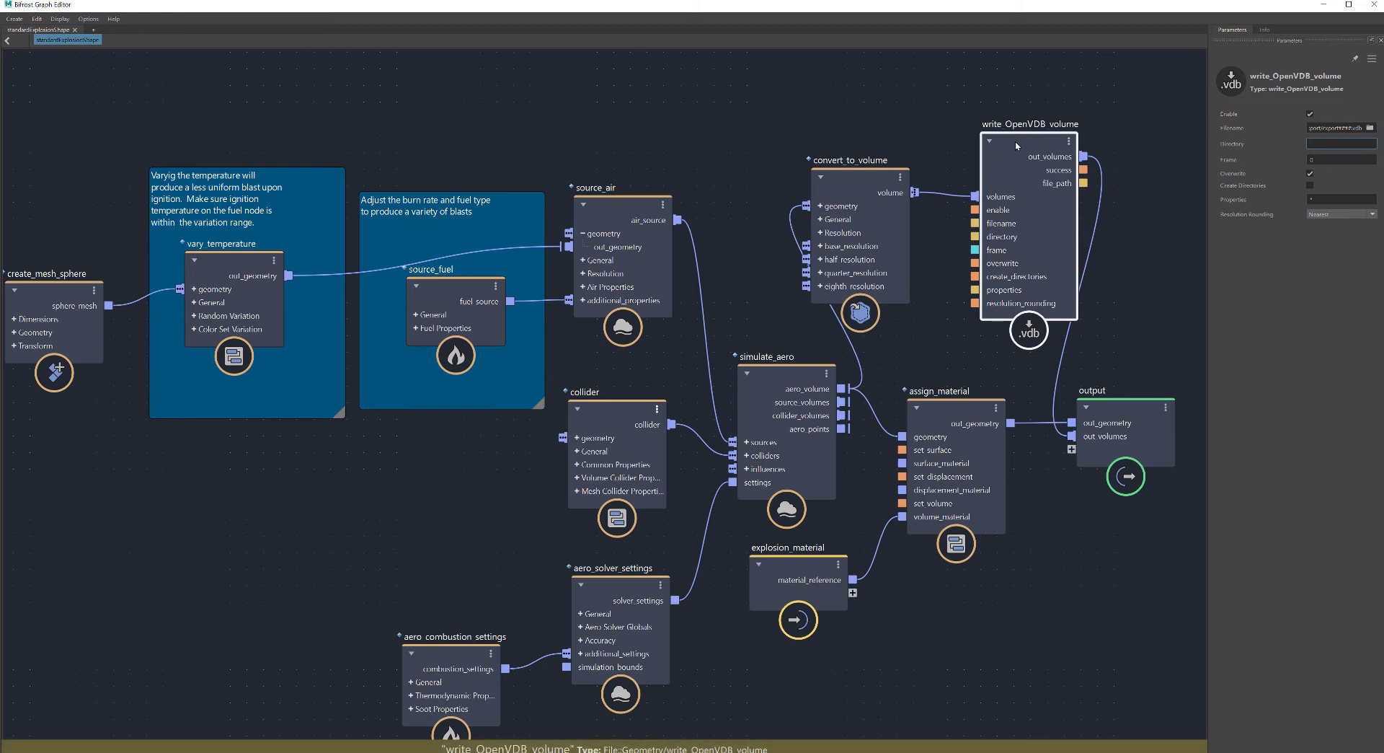
# Move write_OpenVDB_volume further up and away from convert_to_volume, shift the output node slightly outward, and select write_OpenVDB_volume.
pyautogui.moveTo(1015, 145); pyautogui.dragTo(1052, 115)
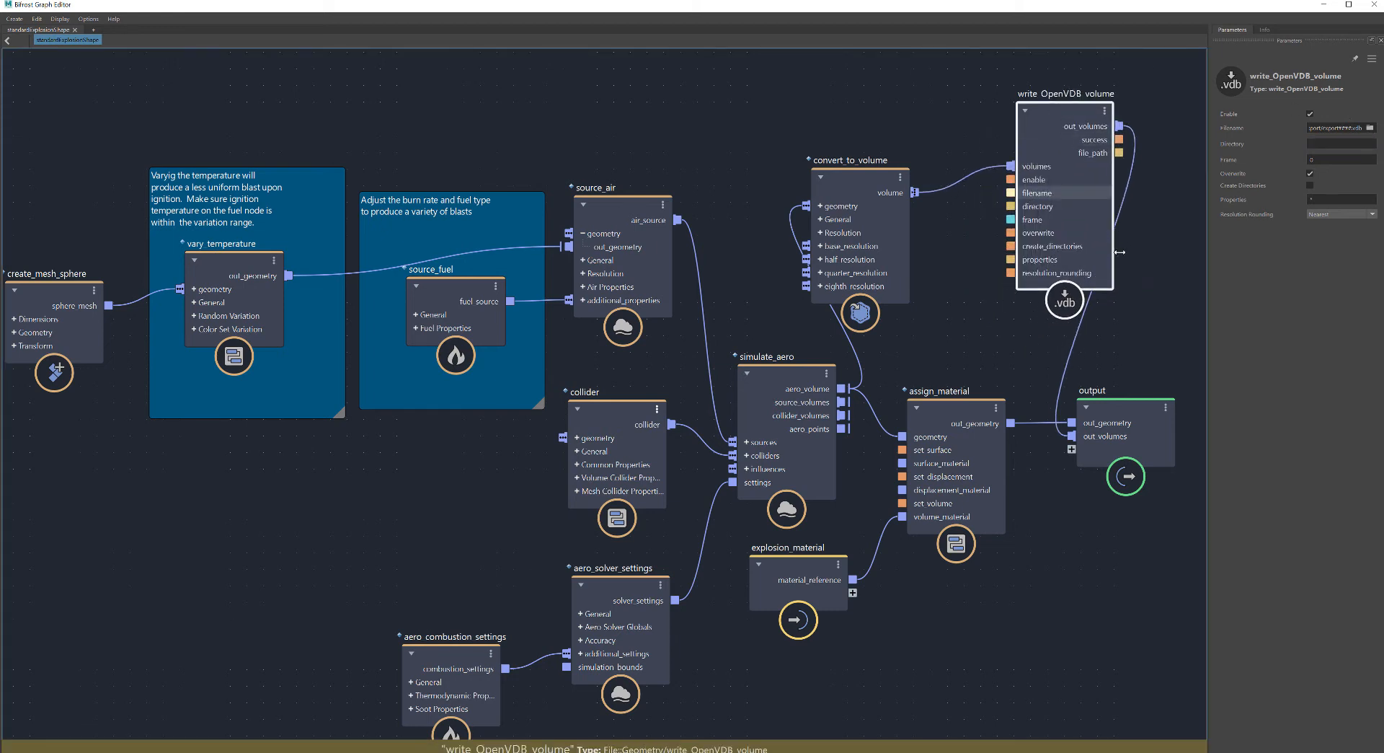
pyautogui.moveTo(1149, 405); pyautogui.dragTo(1166, 404)
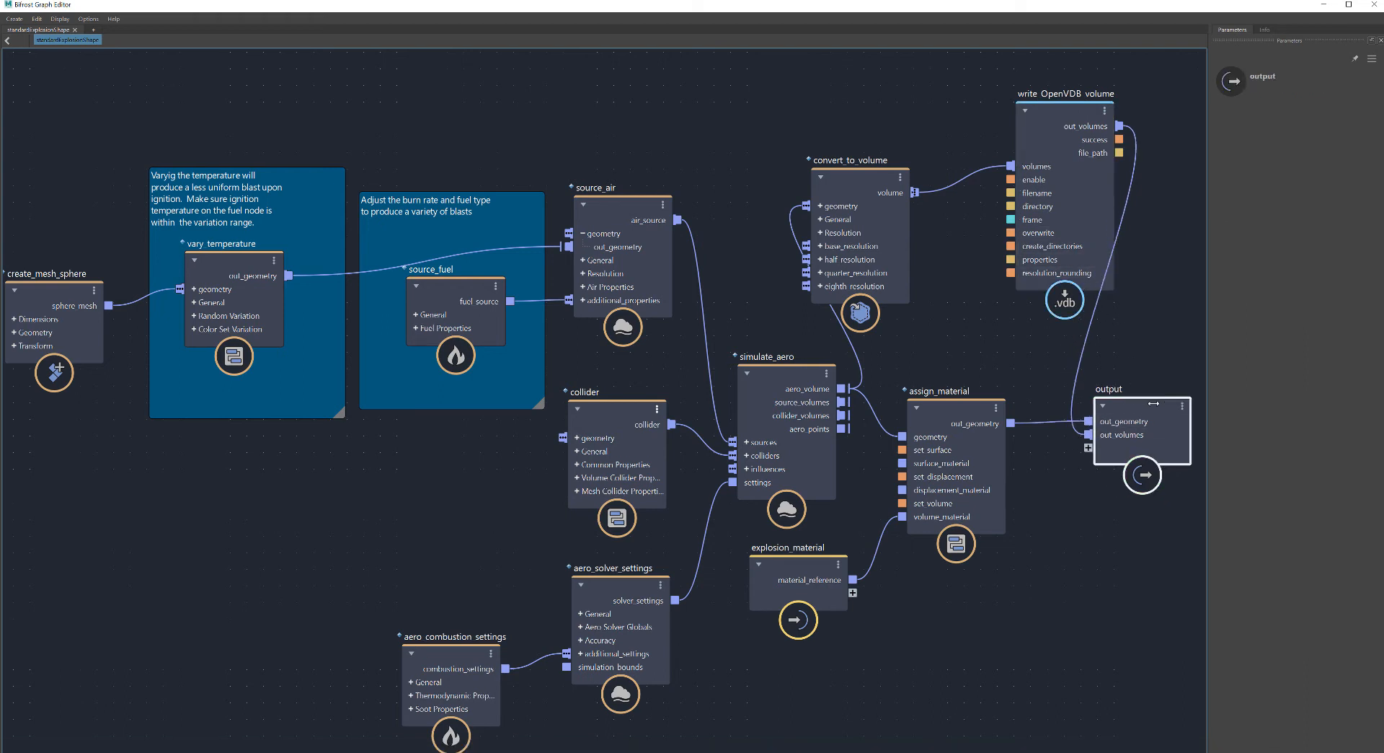
pyautogui.click(1058, 110)
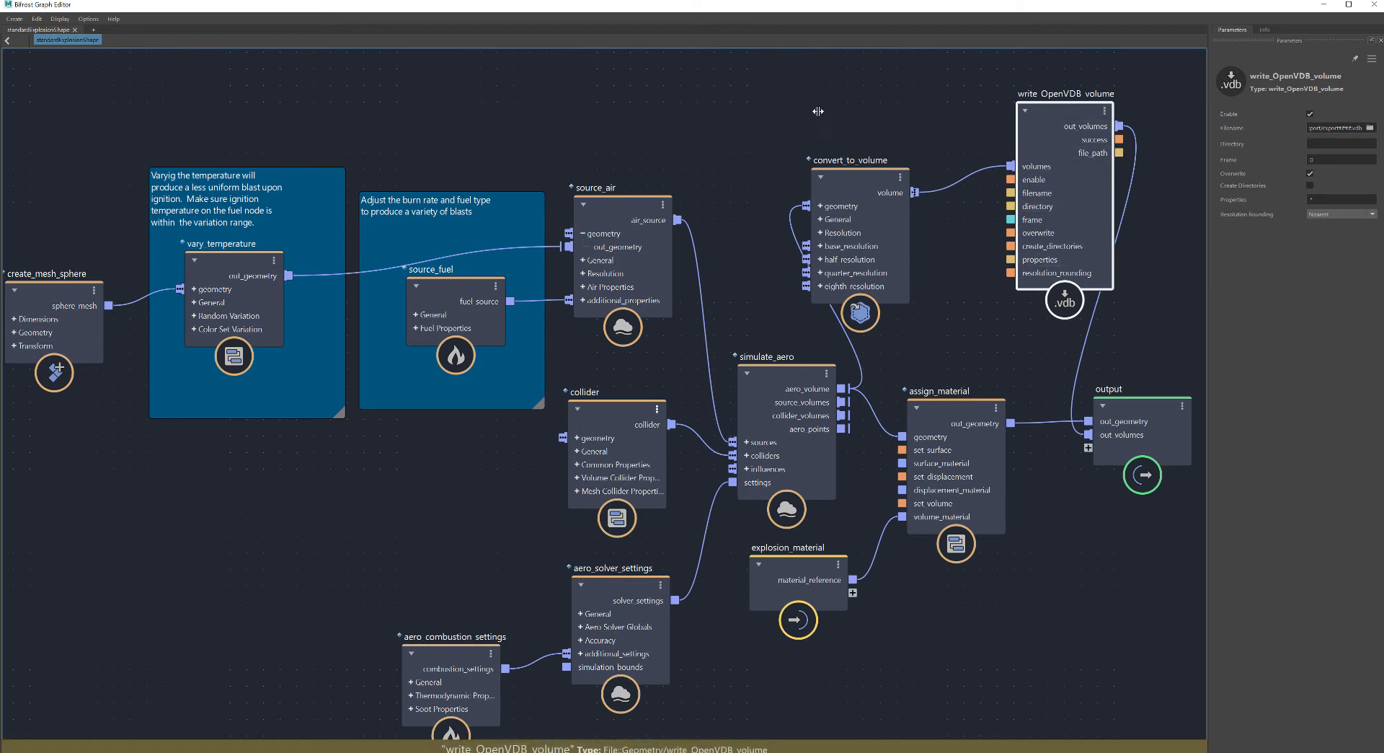
pyautogui.press('Tab')
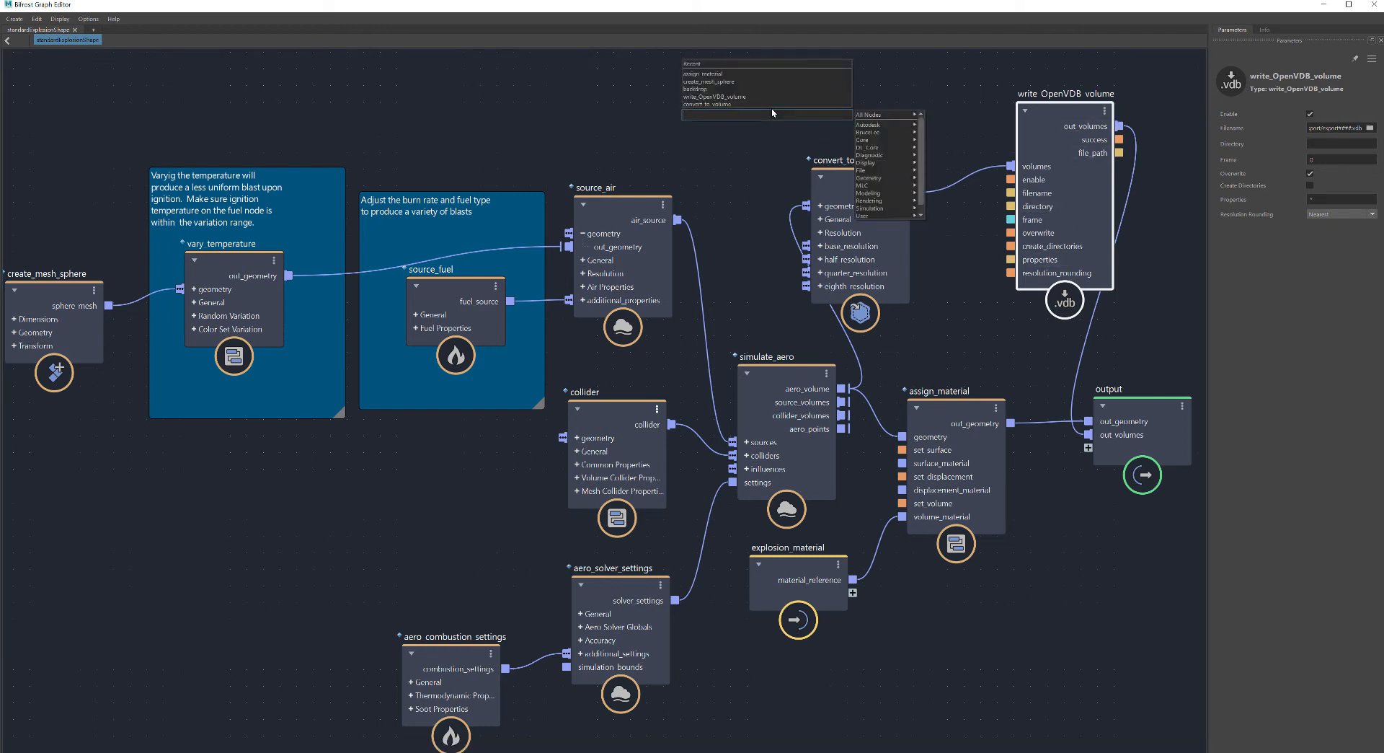
pyautogui.write('time')
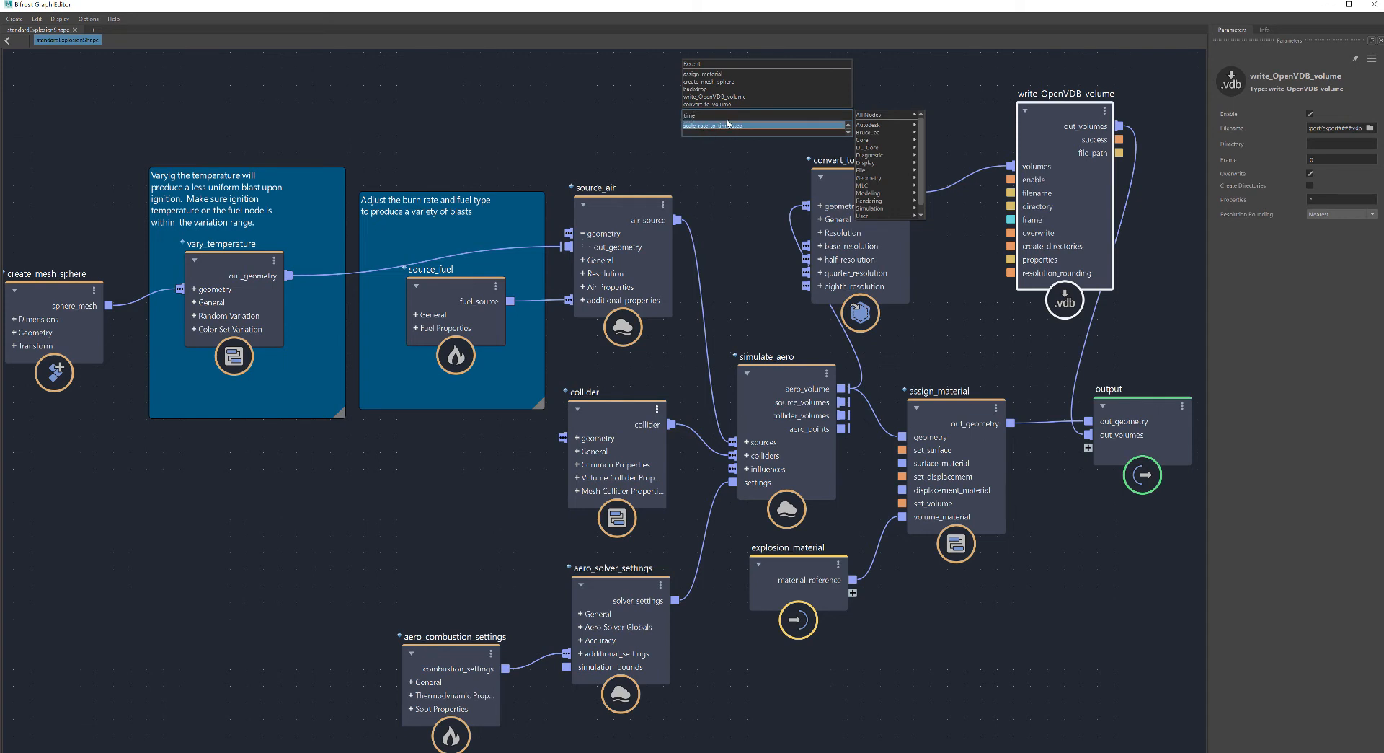
pyautogui.press('Escape')
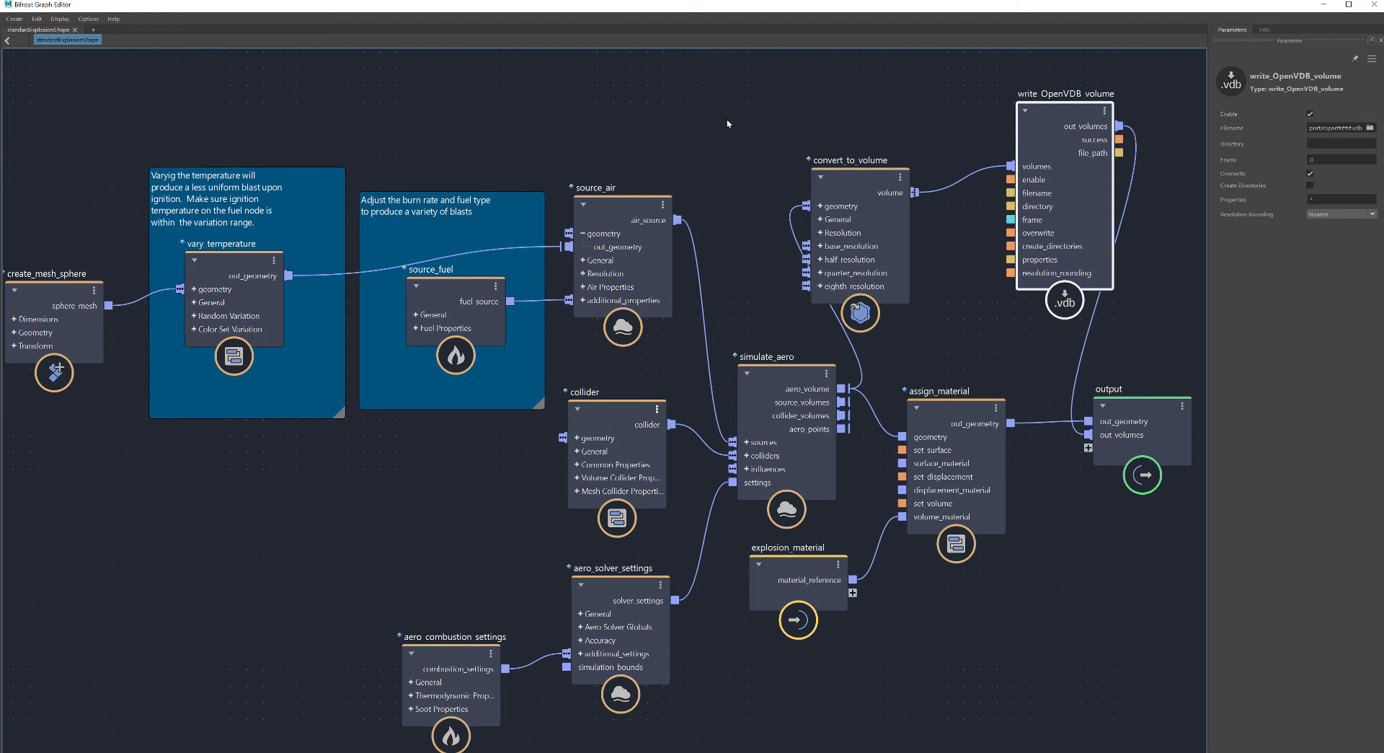
# Add a time node to the graph and place it above the source_air node.
pyautogui.press('Tab')
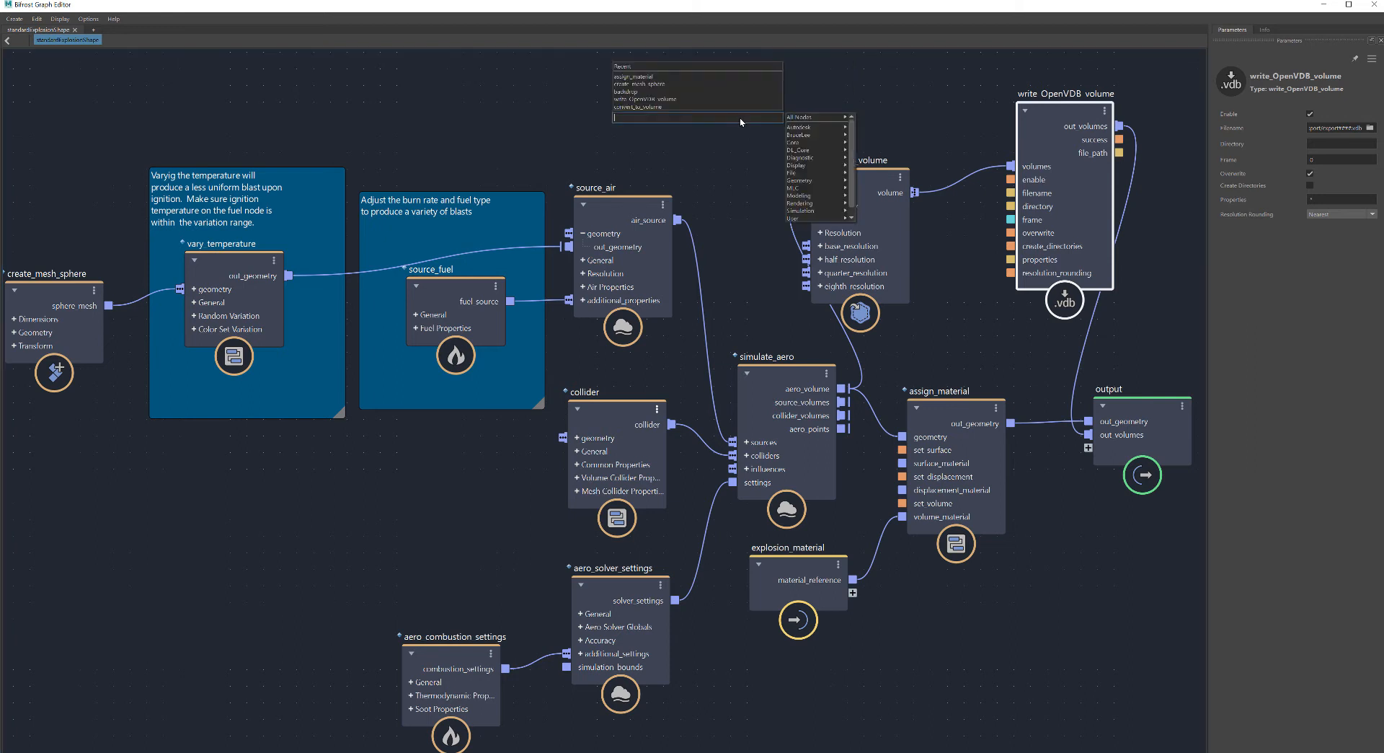
pyautogui.write('time')
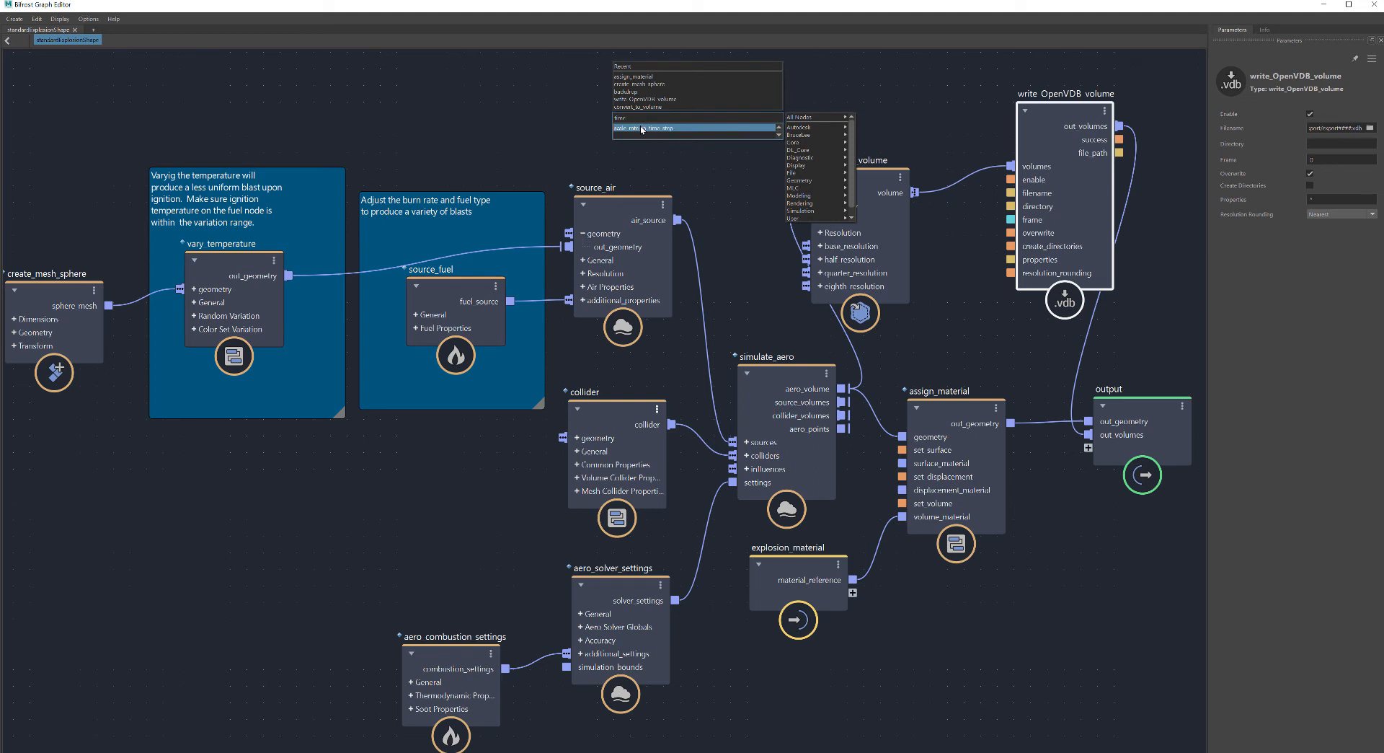
pyautogui.click(639, 128)
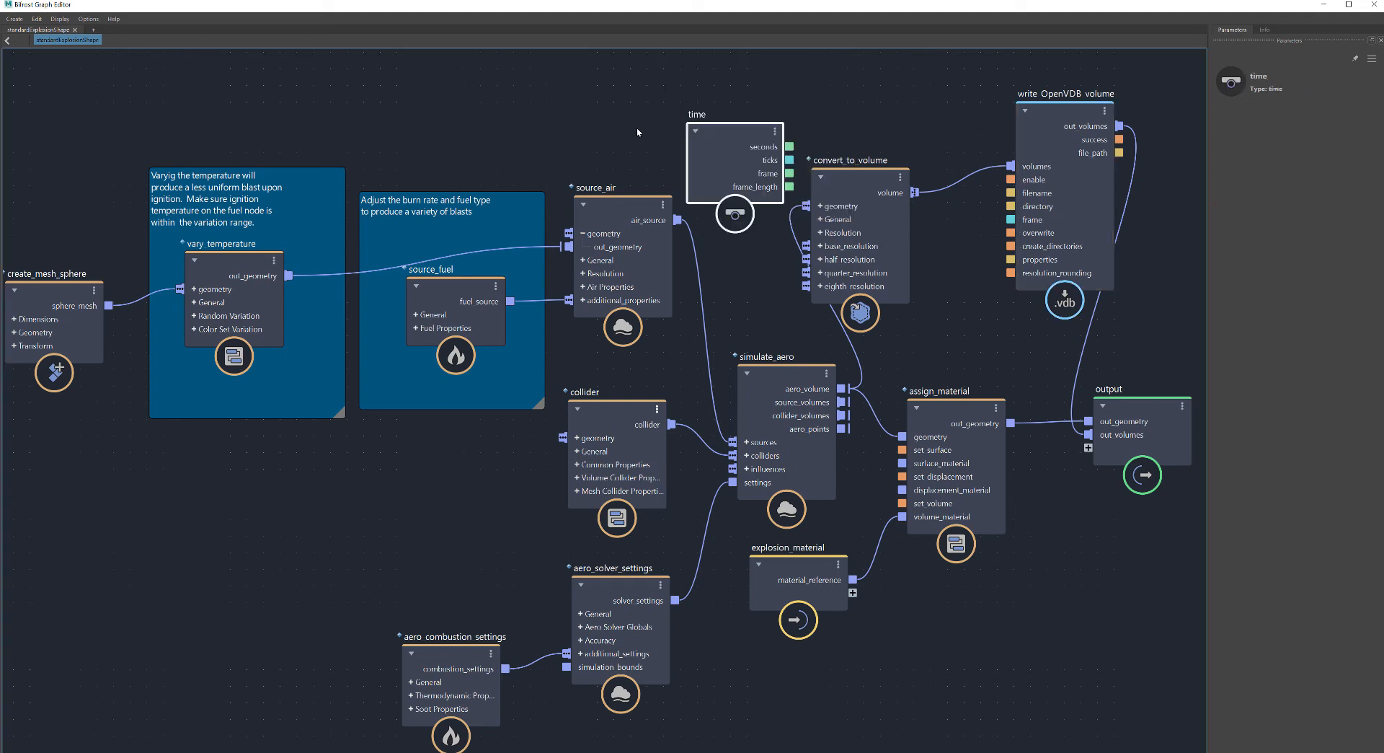
pyautogui.moveTo(746, 137); pyautogui.dragTo(713, 112)
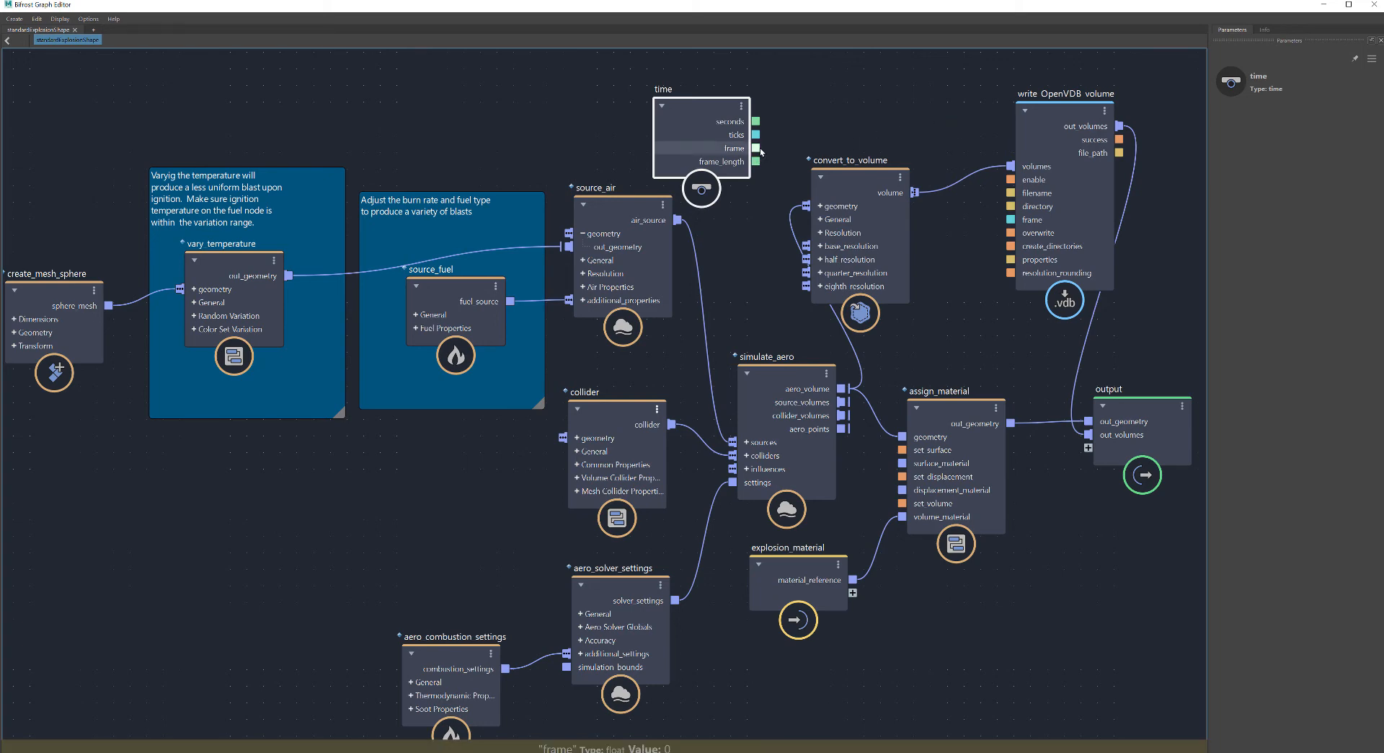
# Try connecting the time node's frame output directly to write_OpenVDB_volume's frame input, and remove the link.
pyautogui.moveTo(755, 148); pyautogui.dragTo(1009, 225)
pyautogui.moveTo(1014, 273); pyautogui.dragTo(1013, 267)
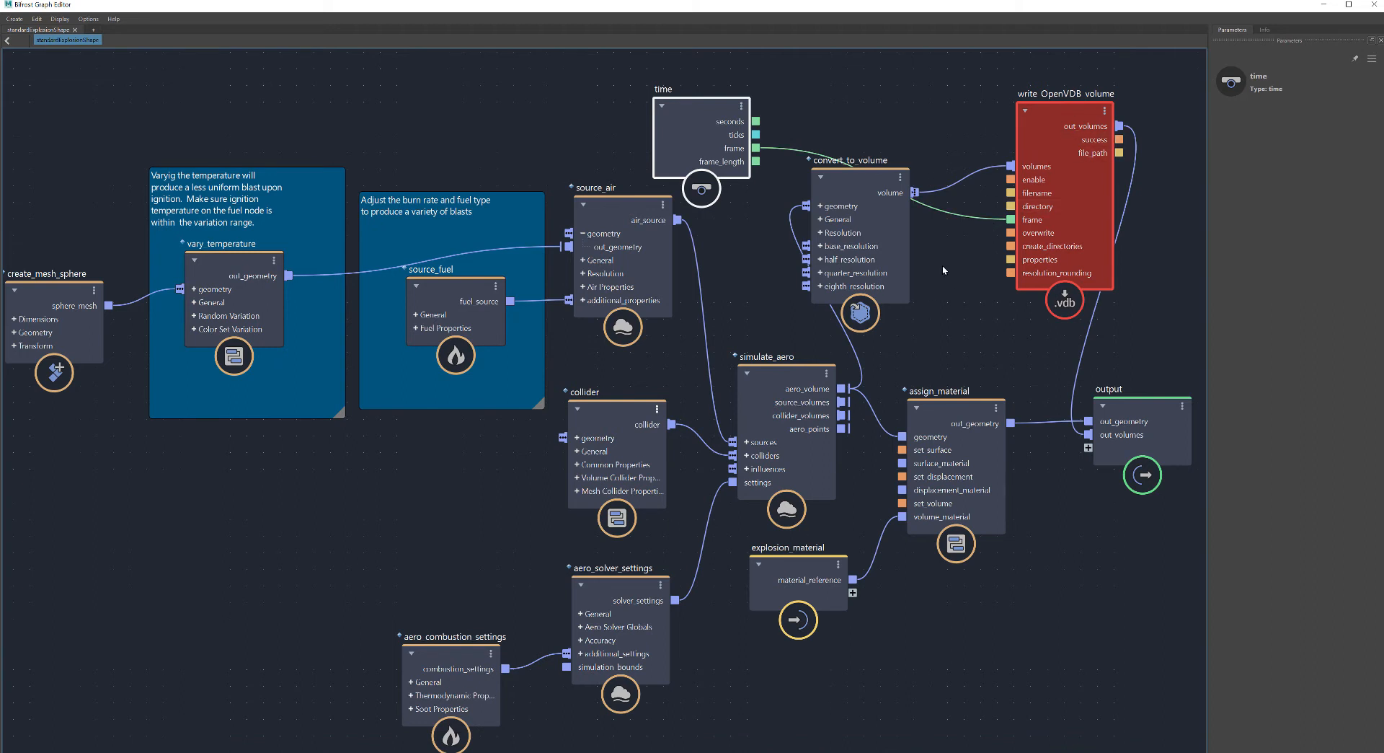
pyautogui.click(870, 88)
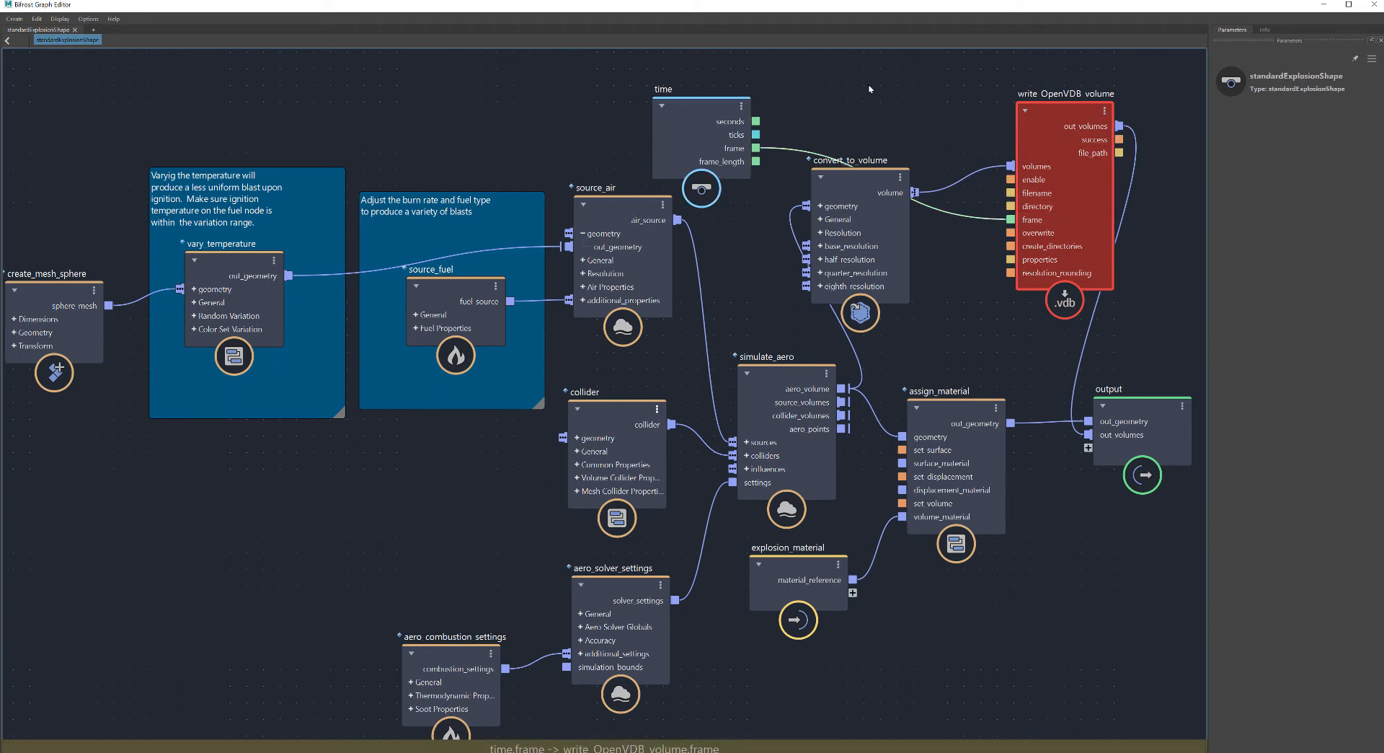
pyautogui.moveTo(870, 89); pyautogui.dragTo(821, 101)
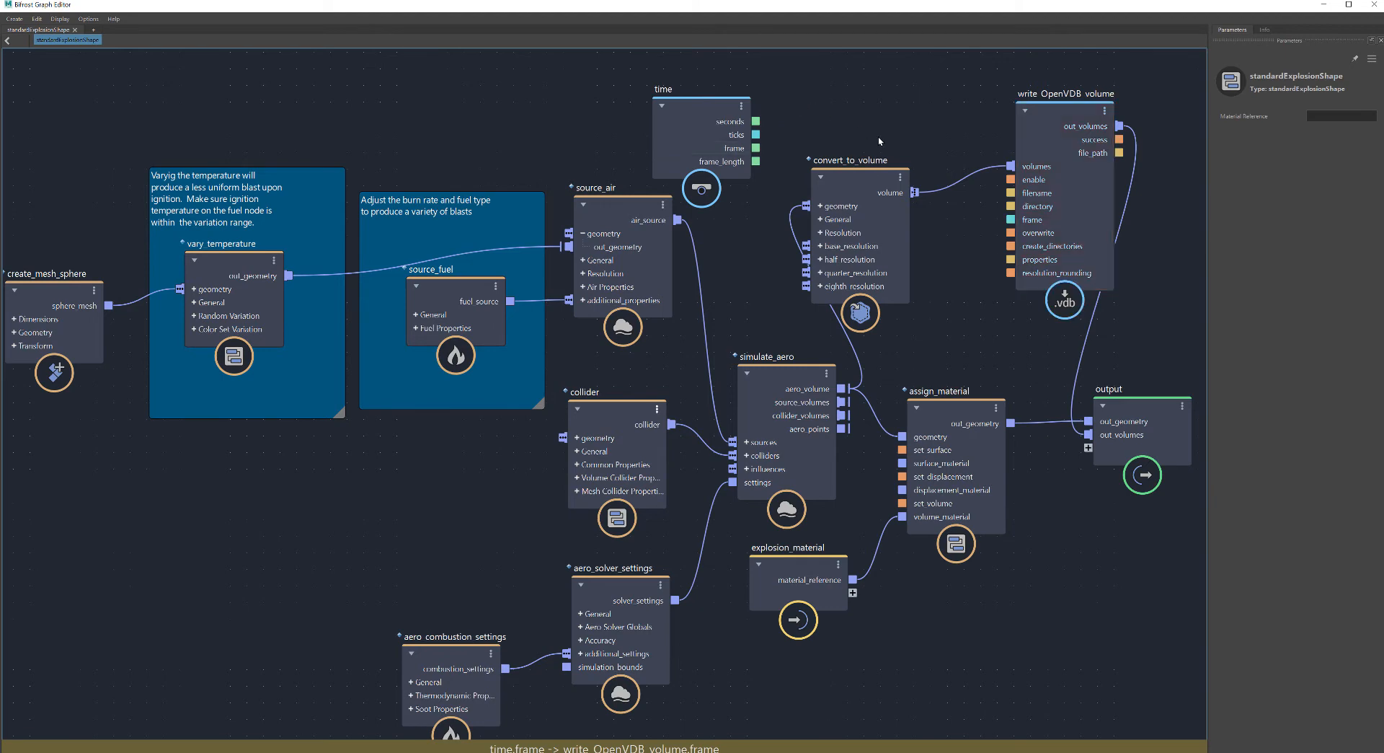
# Add a to_long type conversion node and place it above convert_to_volume.
pyautogui.press('Tab')
pyautogui.moveTo(978, 160)
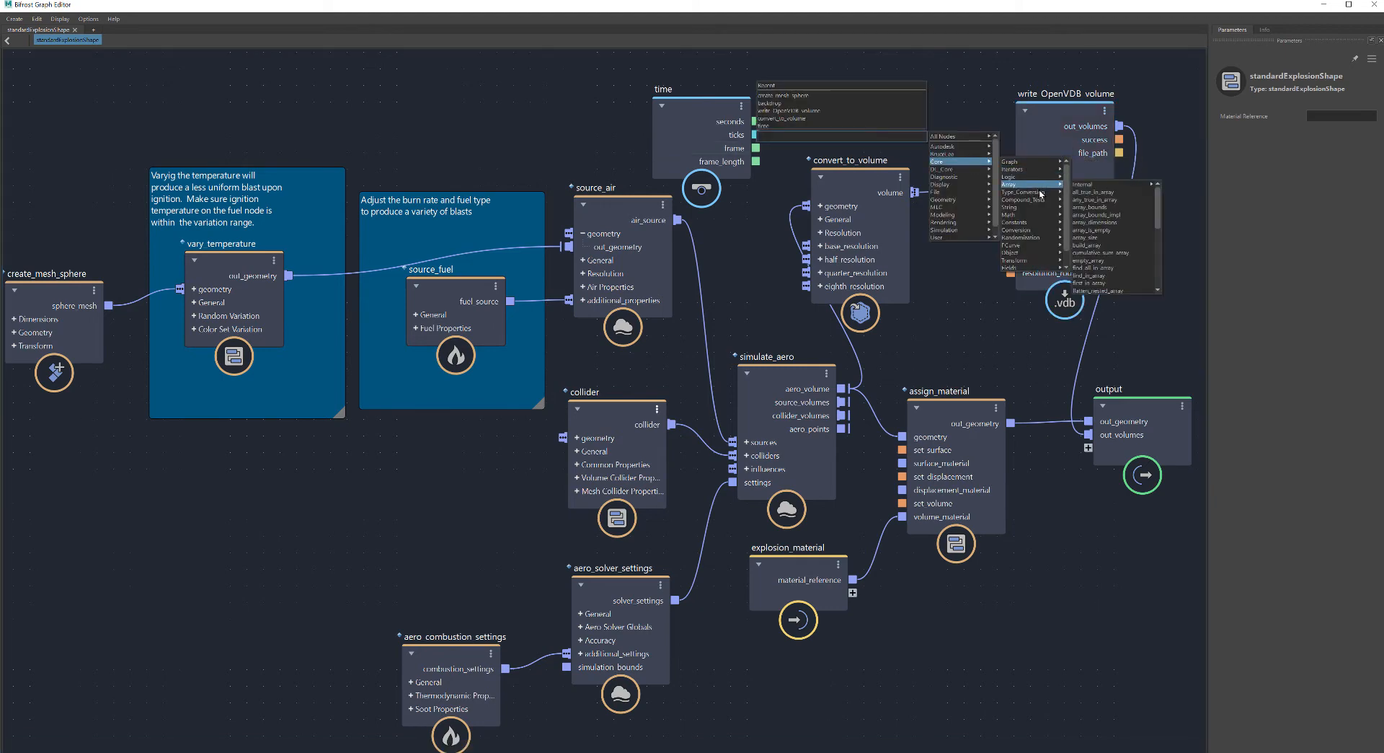
pyautogui.moveTo(1040, 192)
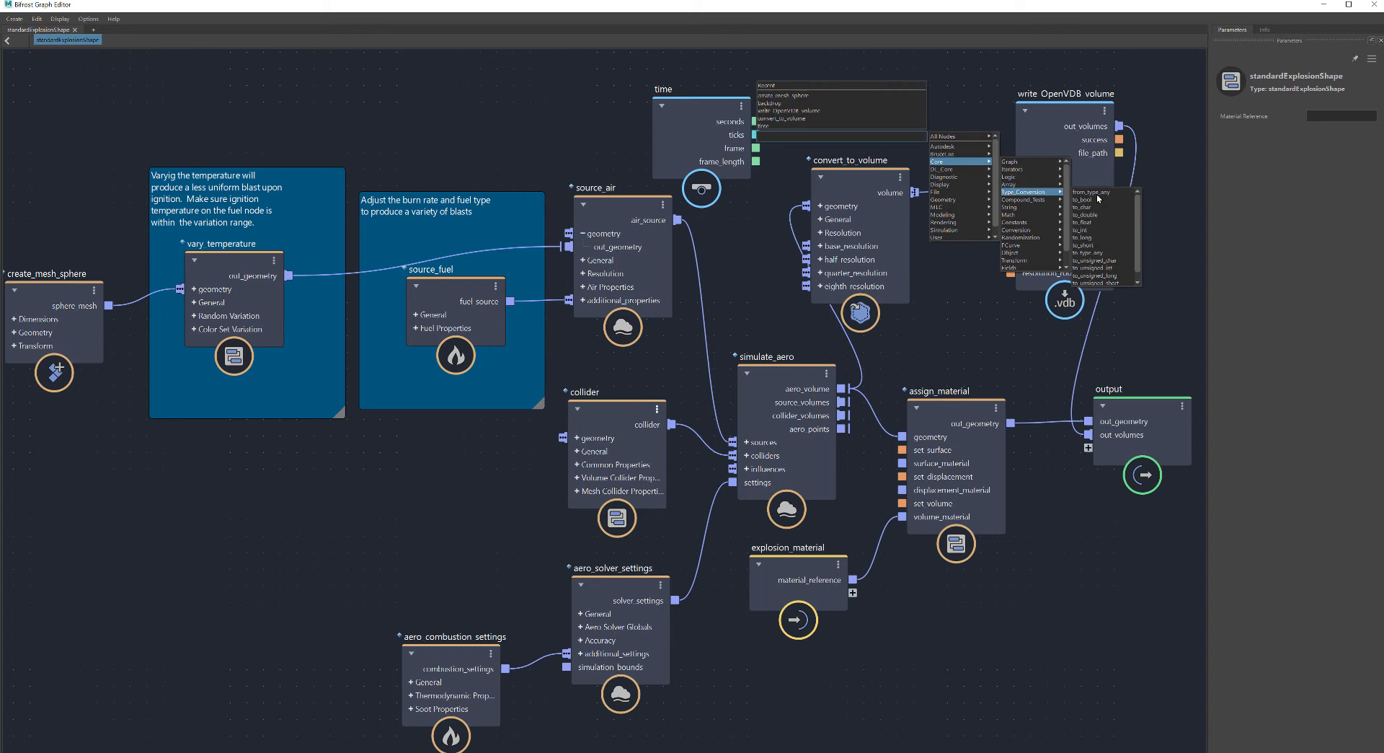
pyautogui.click(1081, 229)
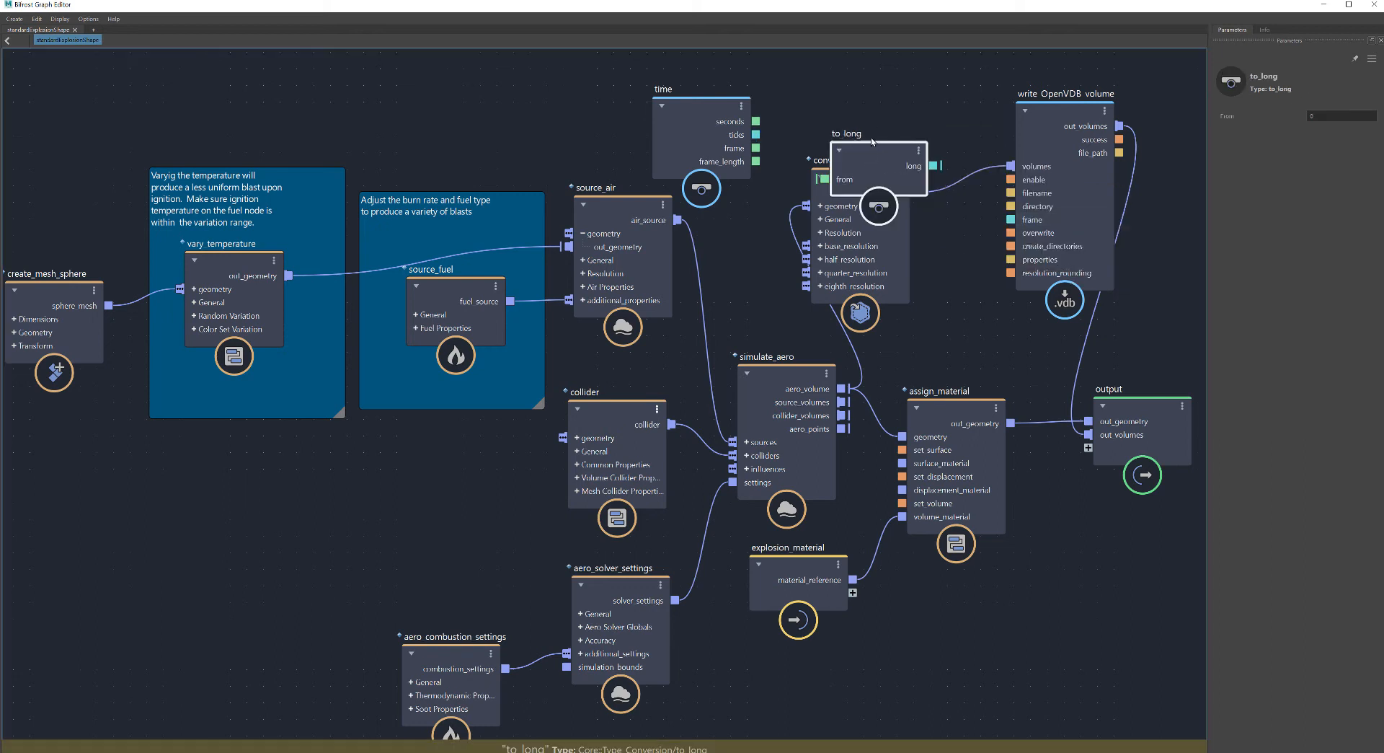
pyautogui.moveTo(871, 156); pyautogui.dragTo(871, 127)
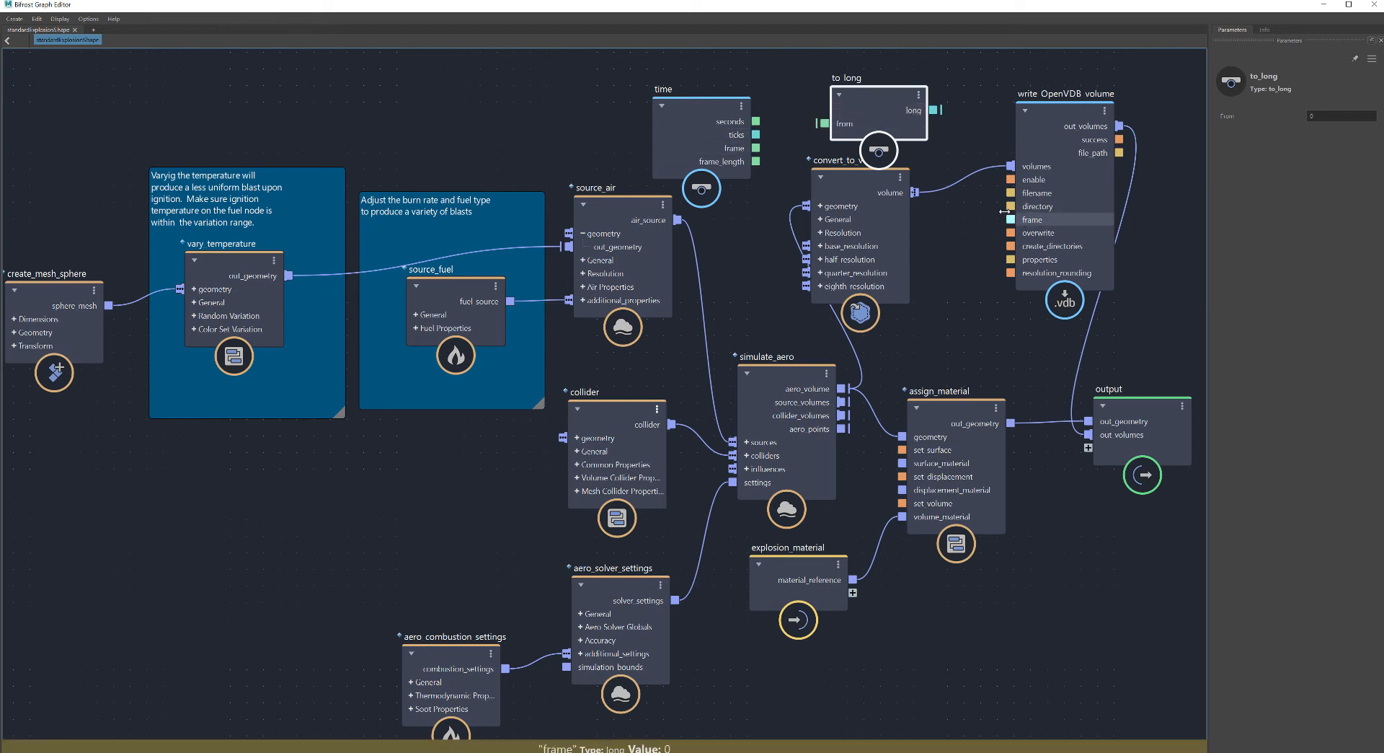
# Connect time's frame to to_long's from input and to_long's long output to write_OpenVDB_volume's frame, and select the write node.
pyautogui.moveTo(755, 148); pyautogui.dragTo(824, 123)
pyautogui.moveTo(936, 110); pyautogui.dragTo(1008, 235)
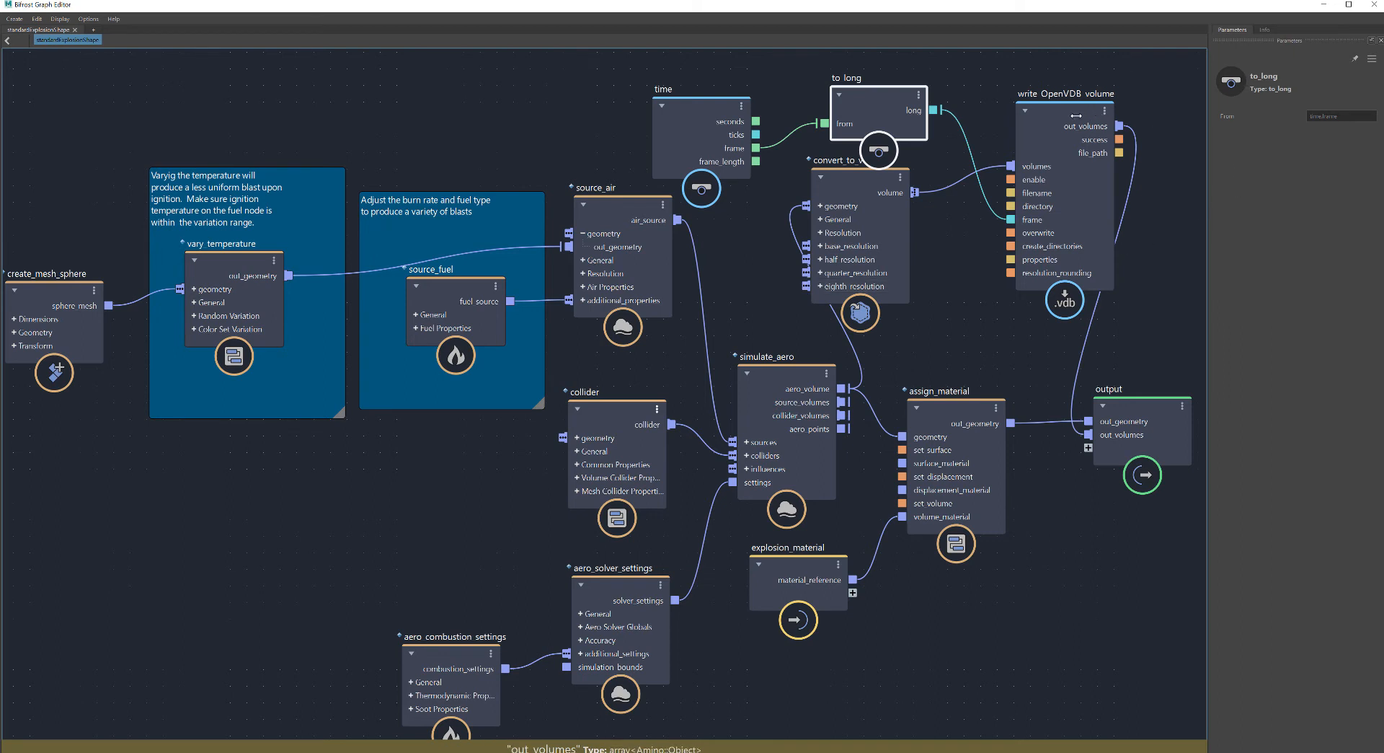
pyautogui.click(1066, 137)
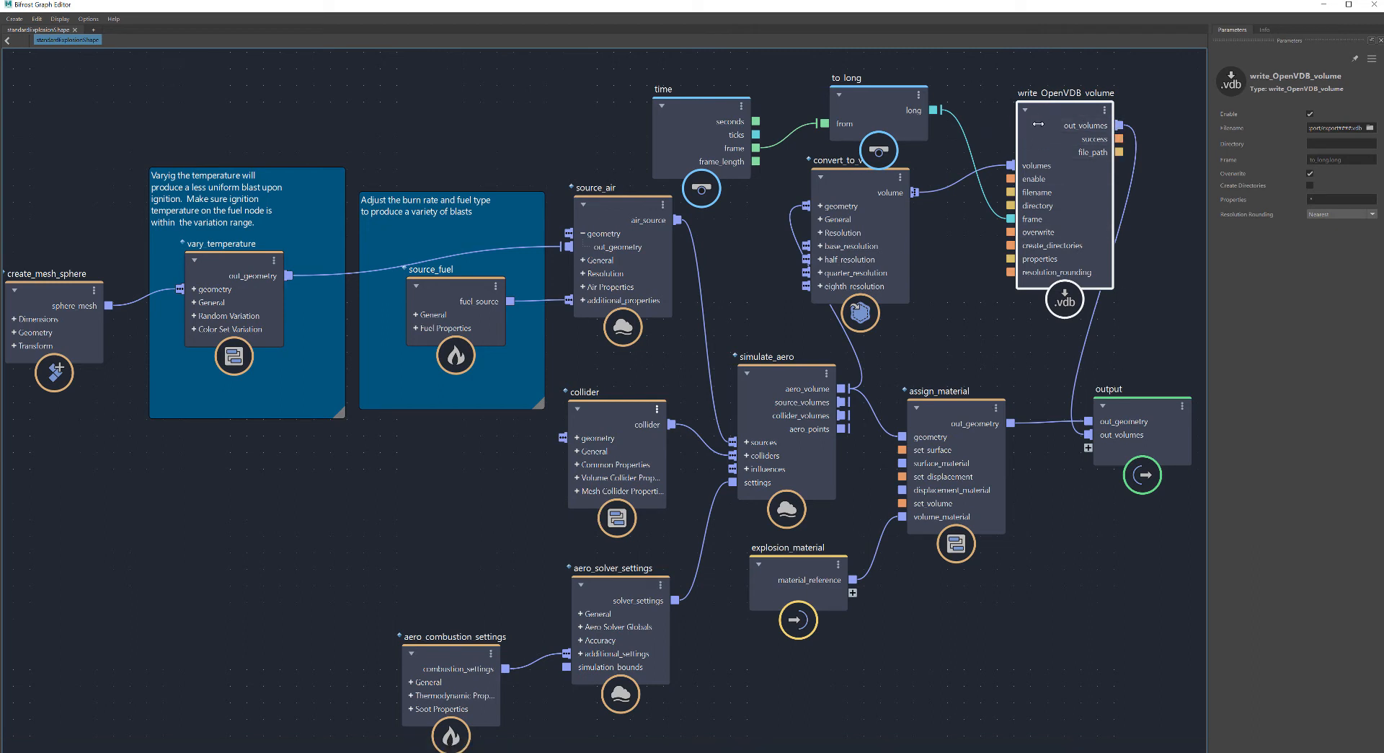
# Return to the main Maya window, rewind the timeline to its start and play the explosion simulation.
pyautogui.click(1324, 4)
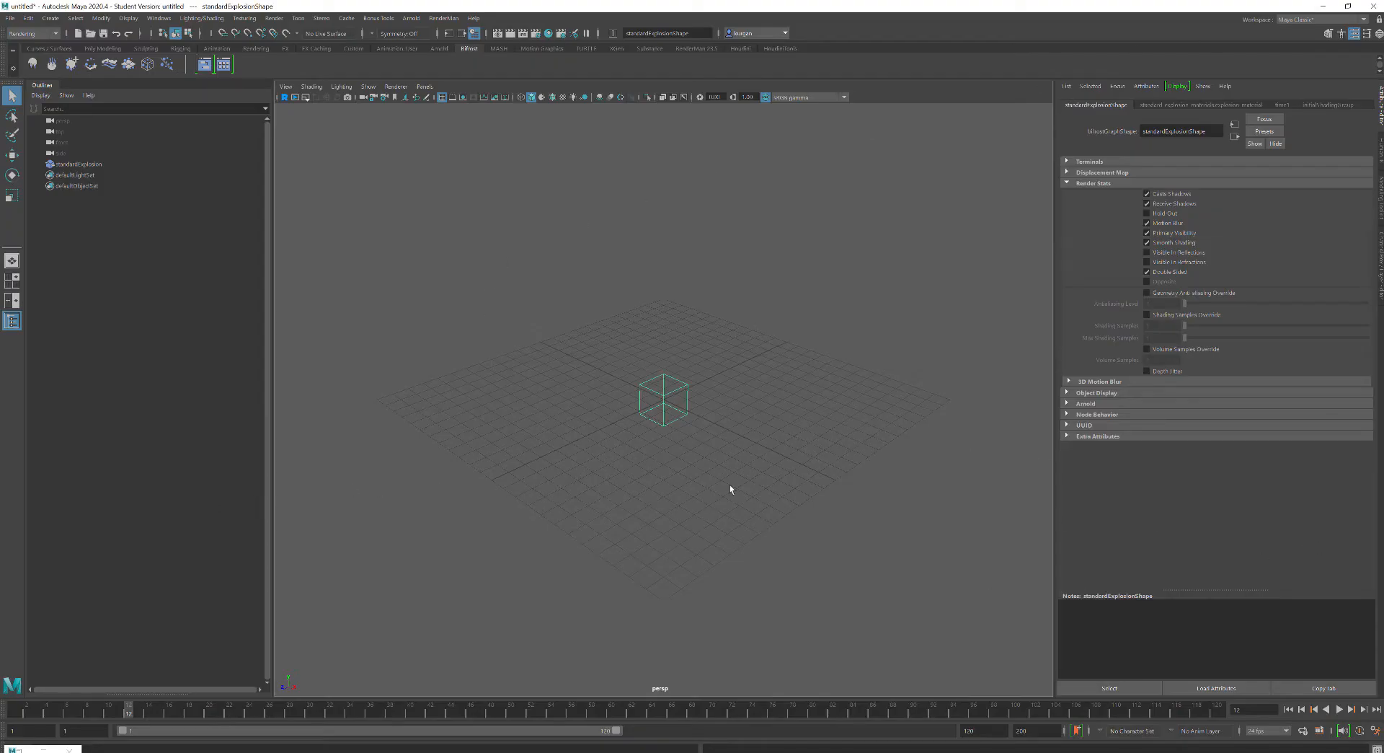
pyautogui.click(1290, 710)
pyautogui.click(1302, 731)
pyautogui.click(1339, 709)
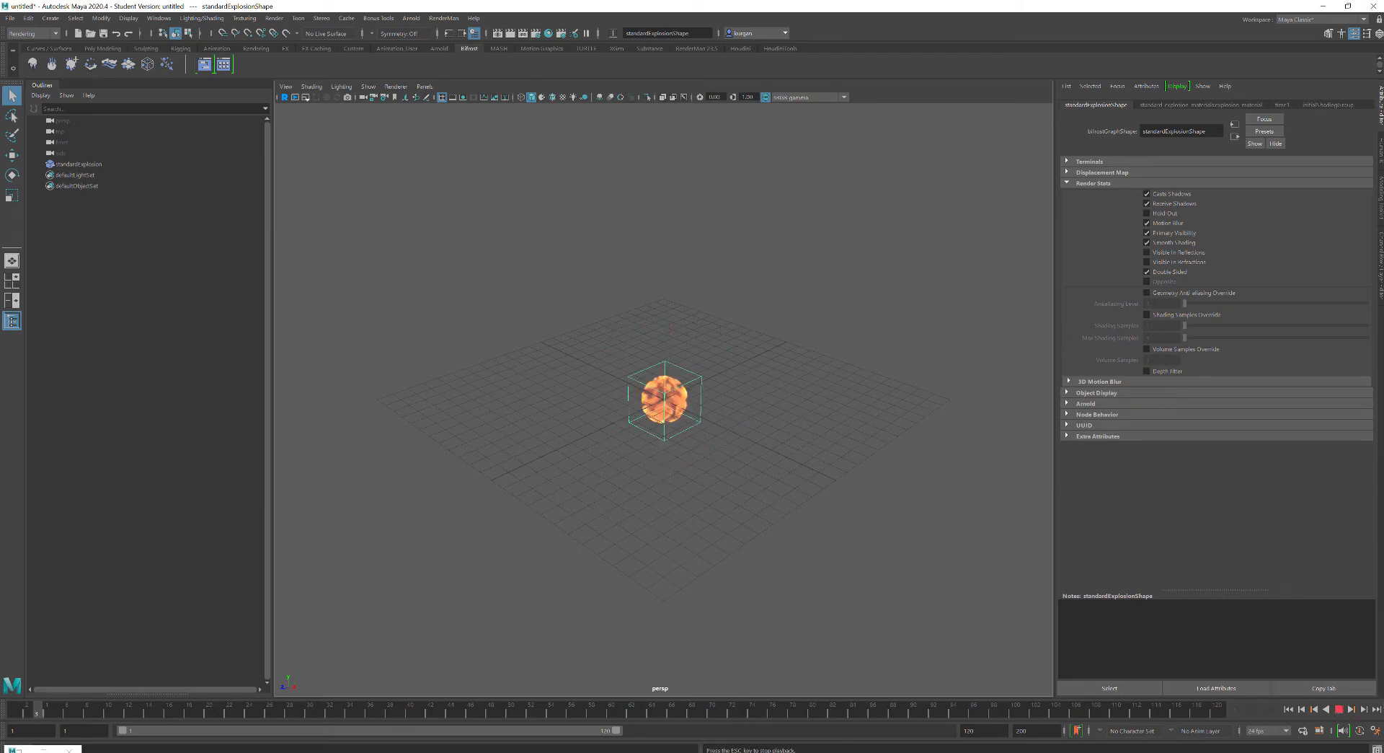
# Open File Explorer and browse to maya\projects\default\cache\newvdbexport to inspect the exported VDB files.
pyautogui.moveTo(288, 751)
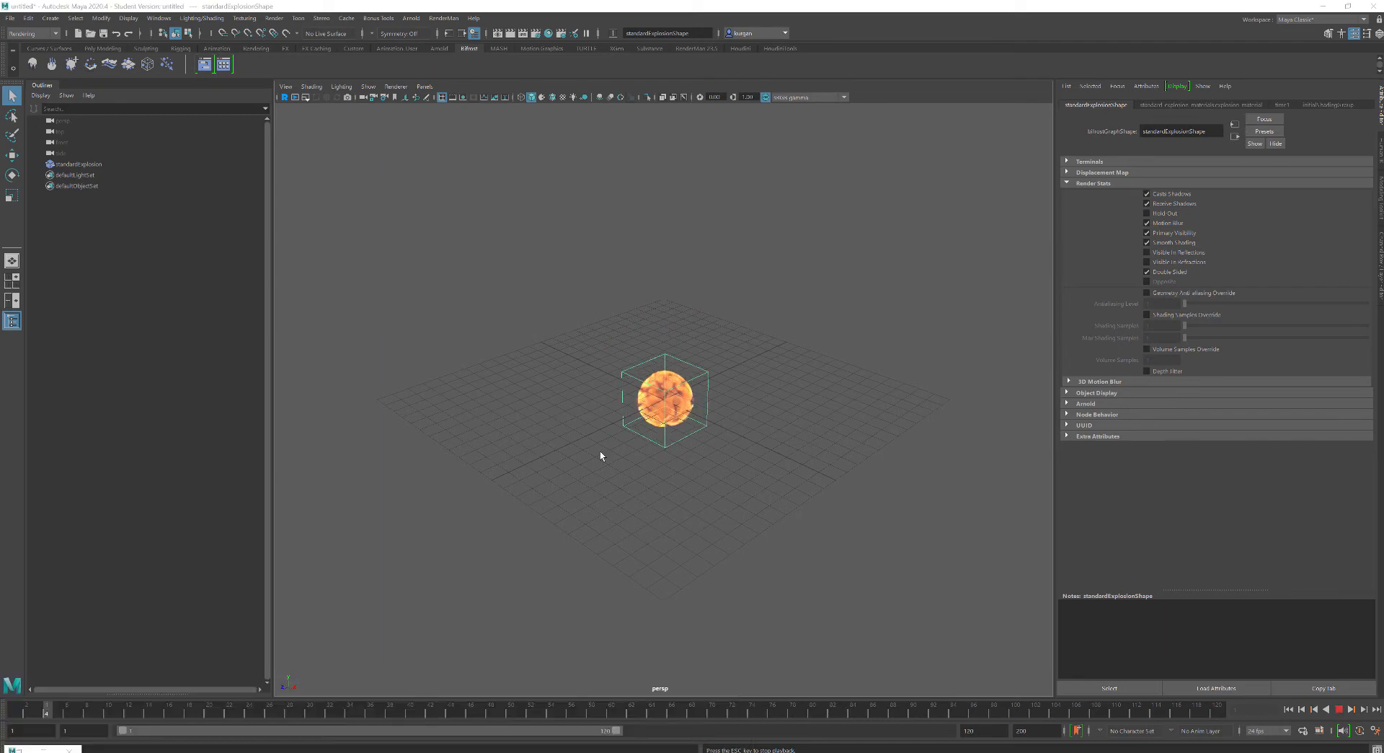
pyautogui.press('super+e')
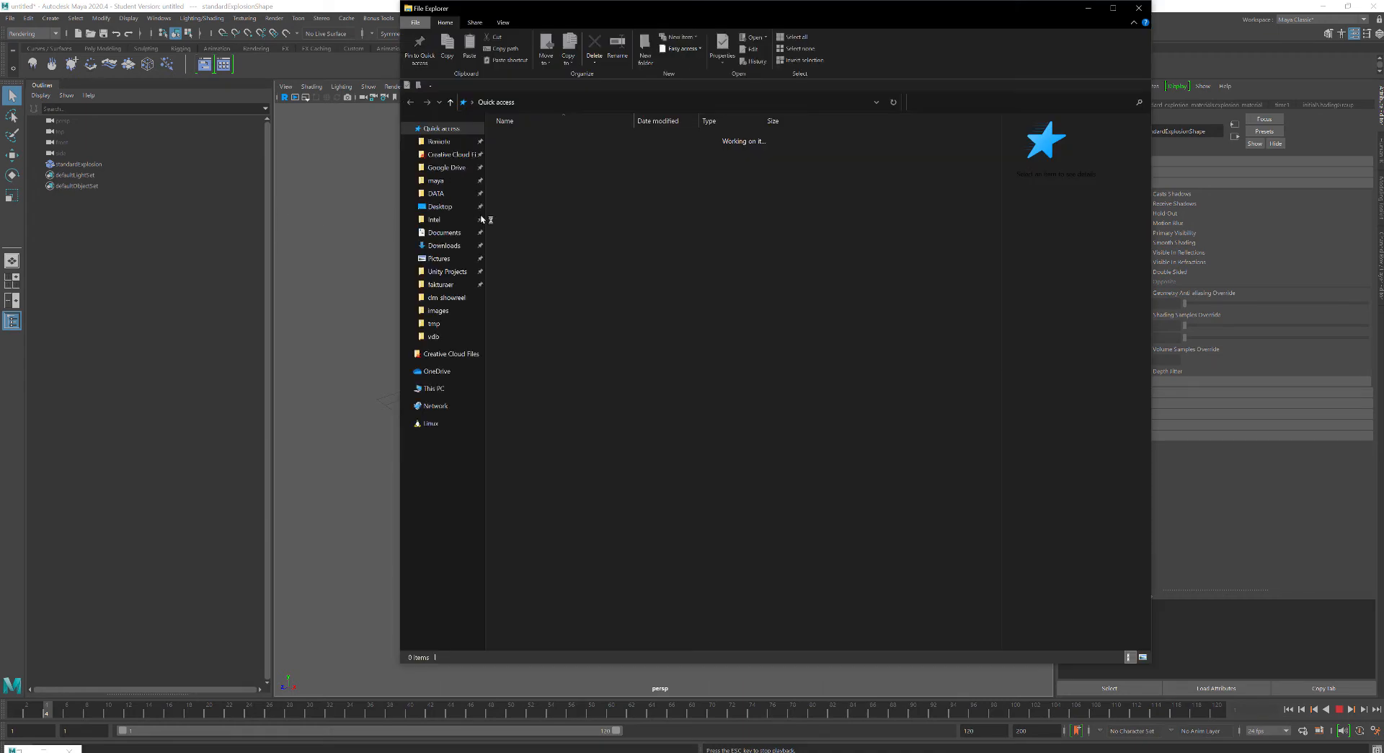
pyautogui.click(436, 182)
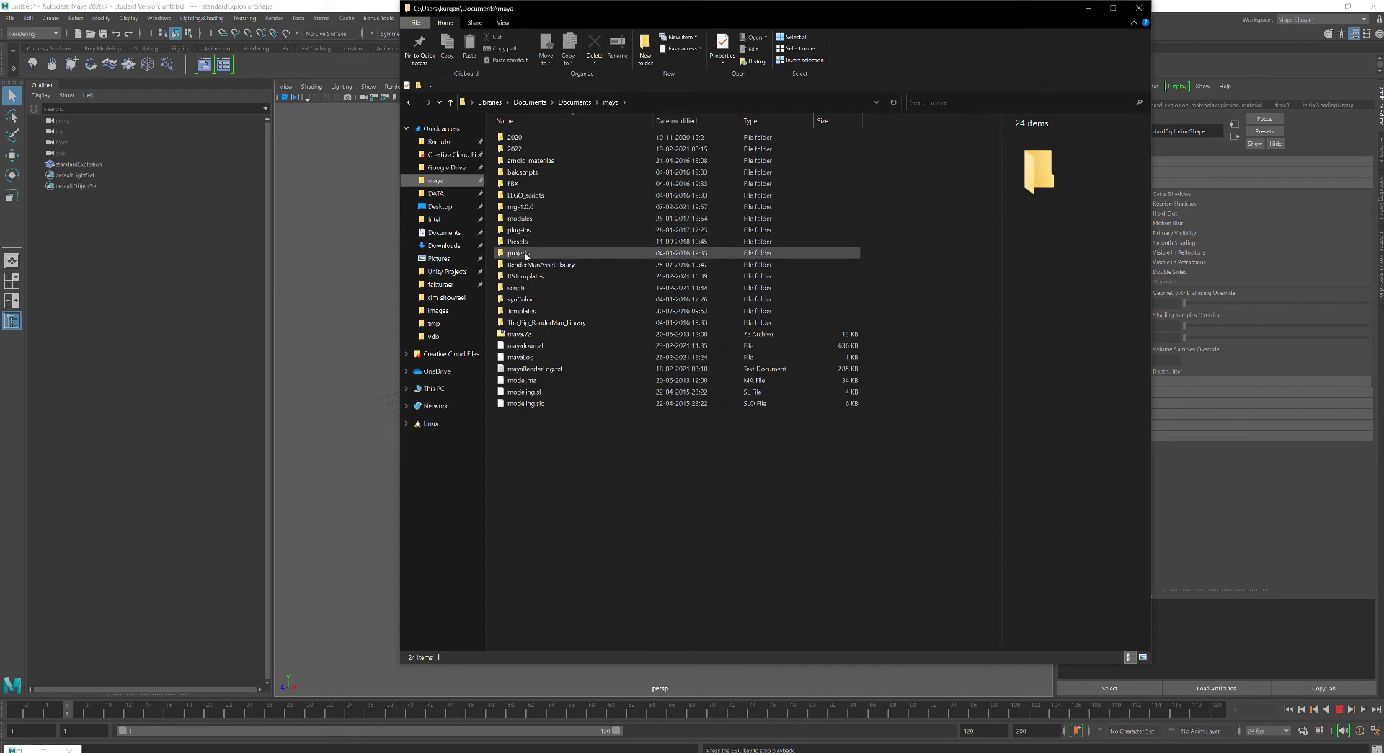
pyautogui.doubleClick(525, 255)
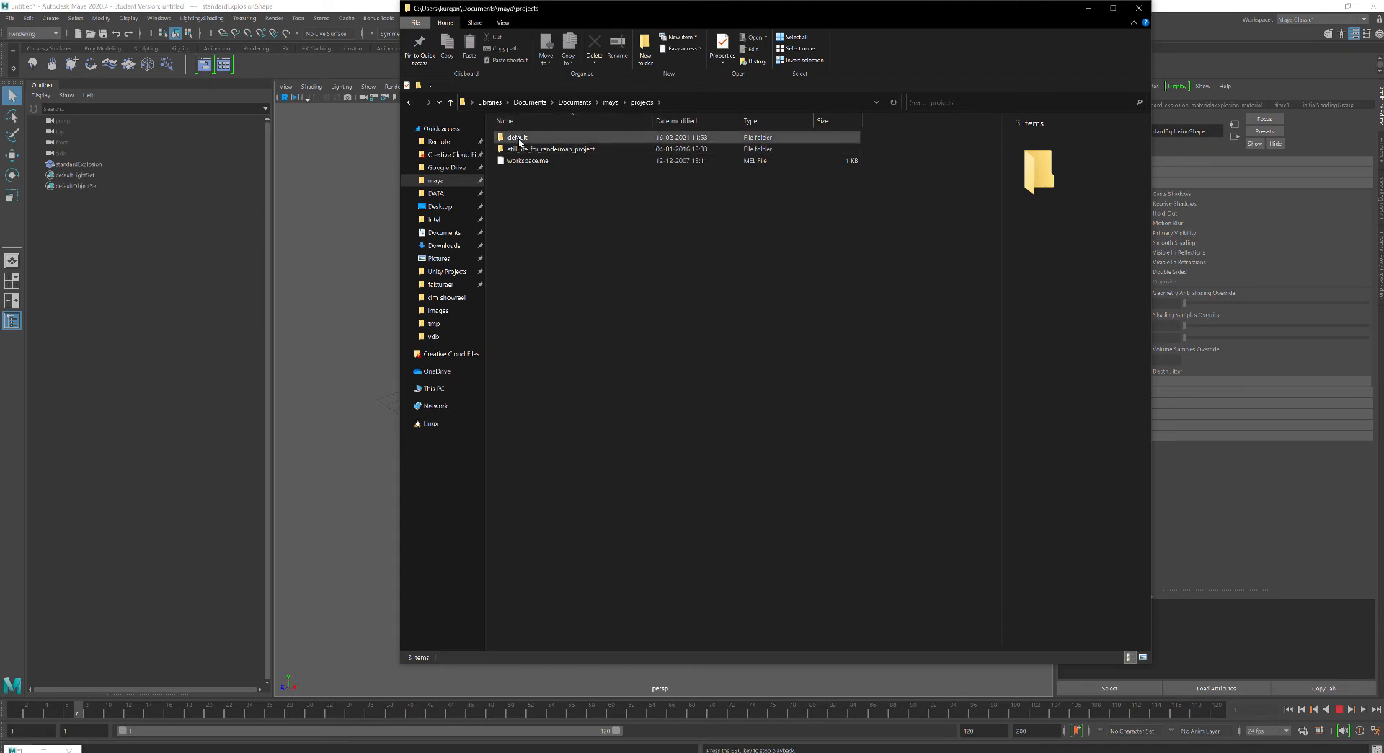
pyautogui.doubleClick(519, 139)
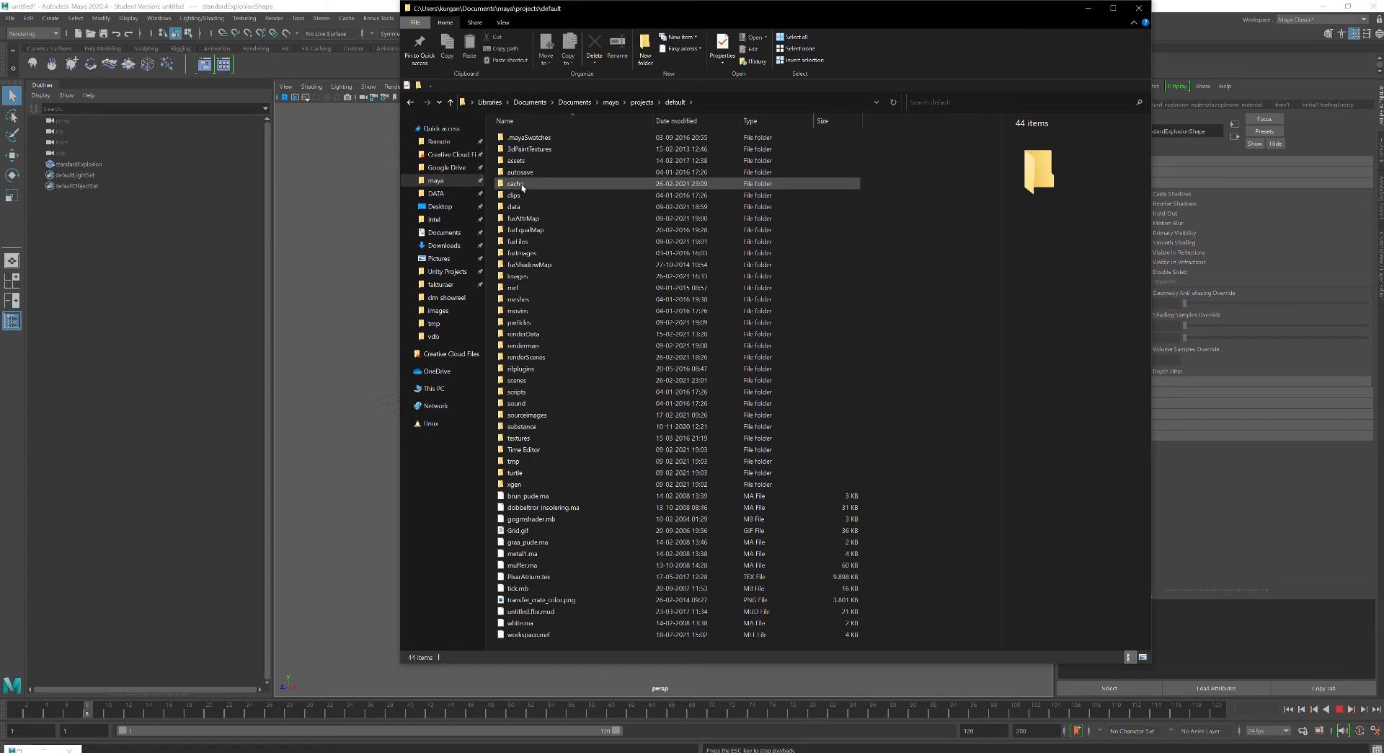
pyautogui.click(522, 185)
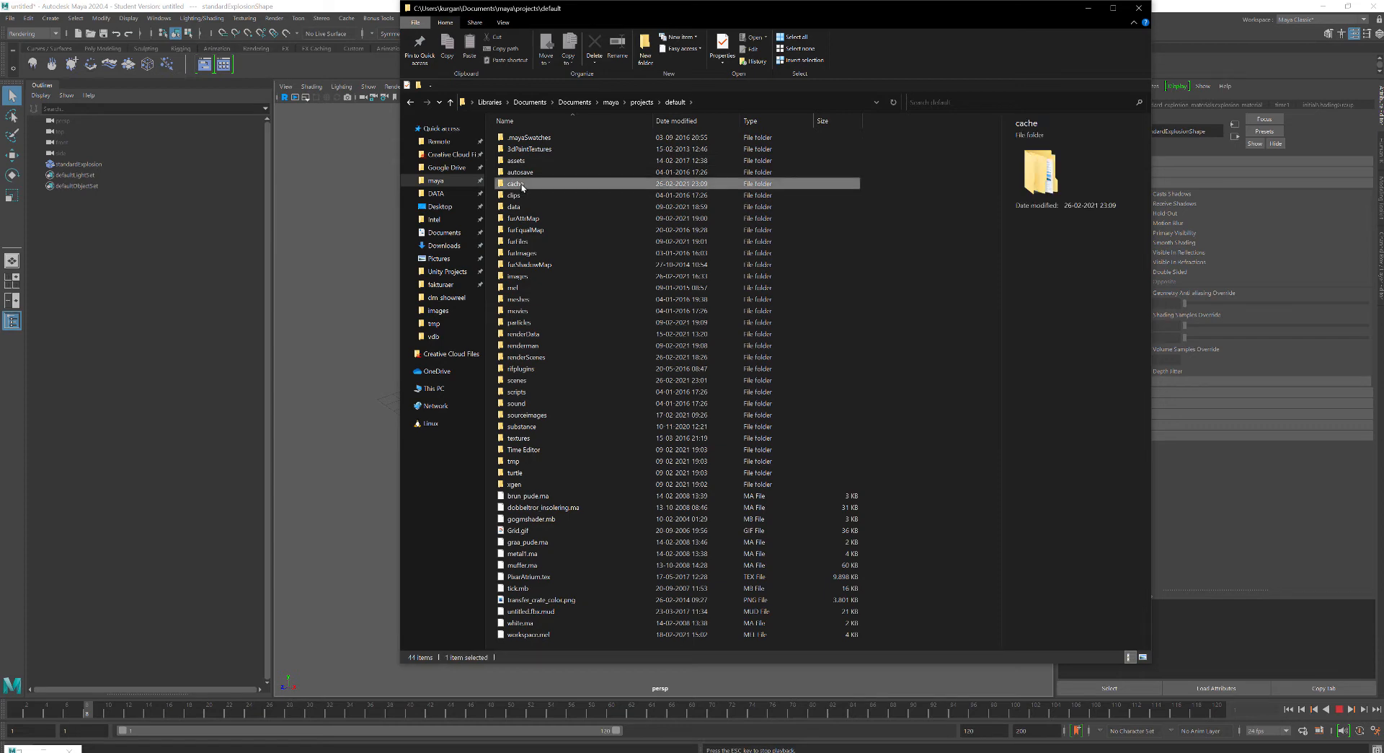
pyautogui.doubleClick(522, 185)
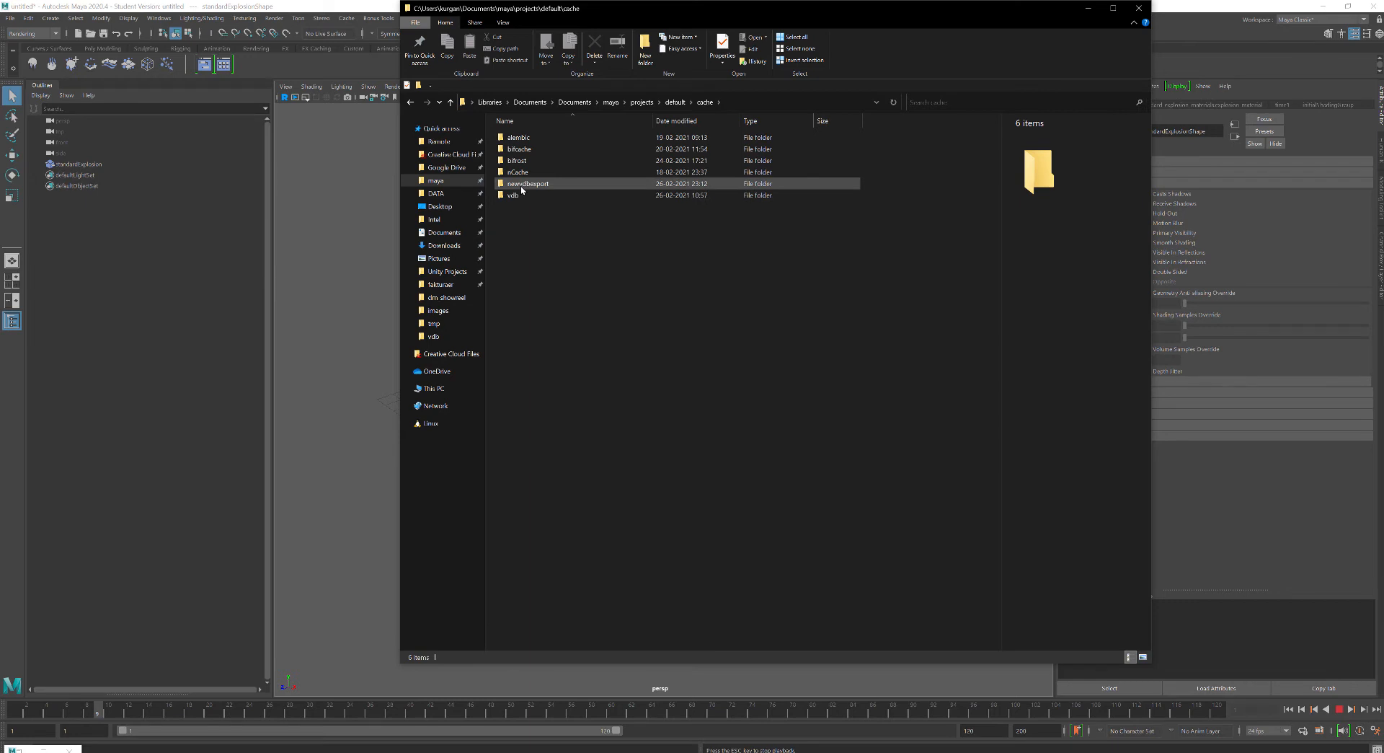
pyautogui.click(550, 185)
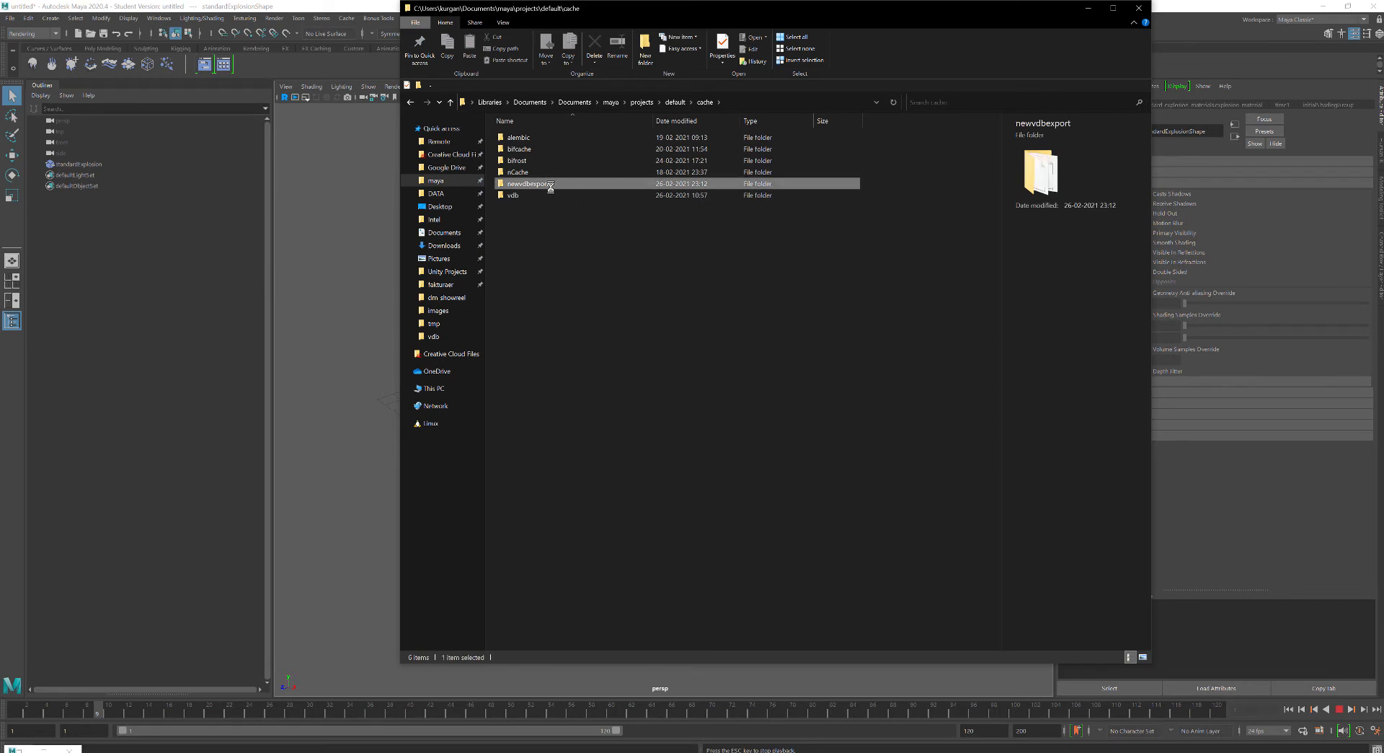
pyautogui.doubleClick(550, 184)
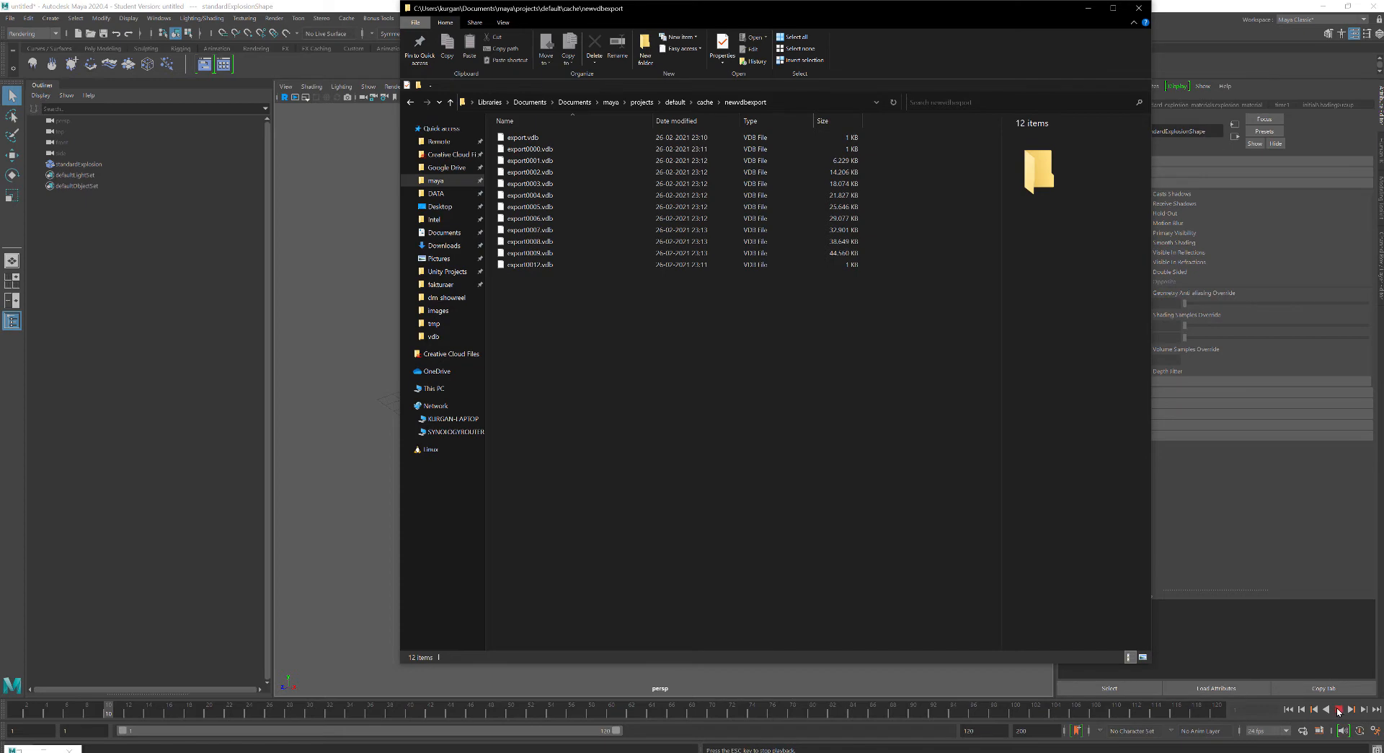
# Stop the simulation playback in Maya and recheck the VDB files in the newvdbexport folder.
pyautogui.click(1338, 710)
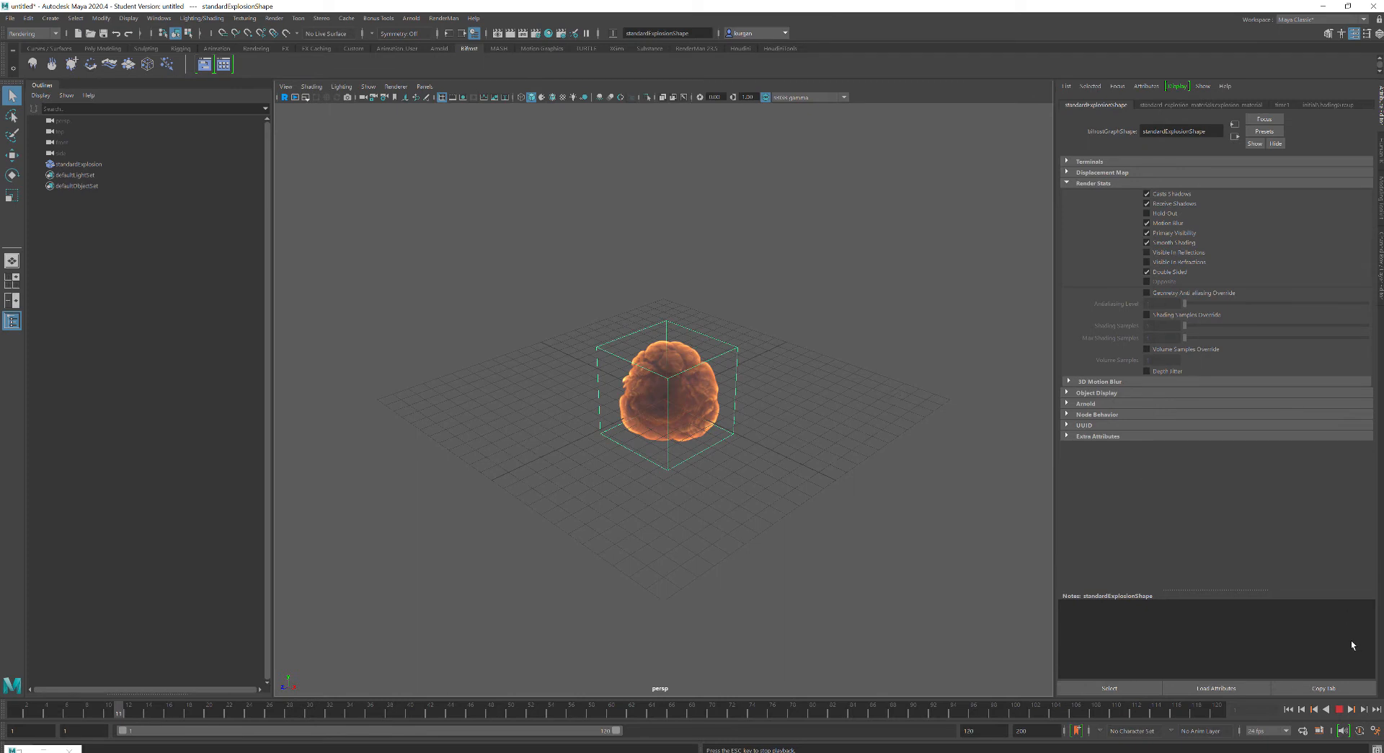
pyautogui.click(1341, 710)
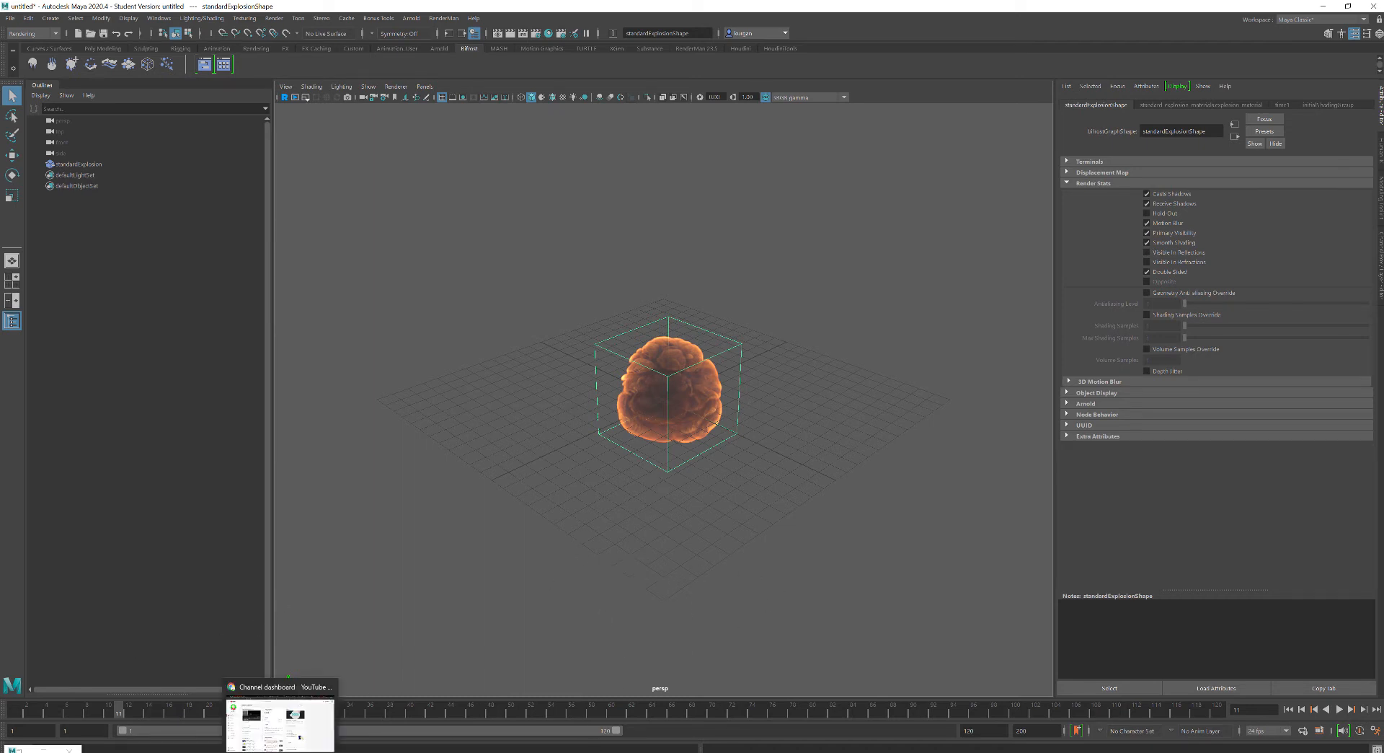
pyautogui.moveTo(308, 752)
pyautogui.moveTo(470, 719)
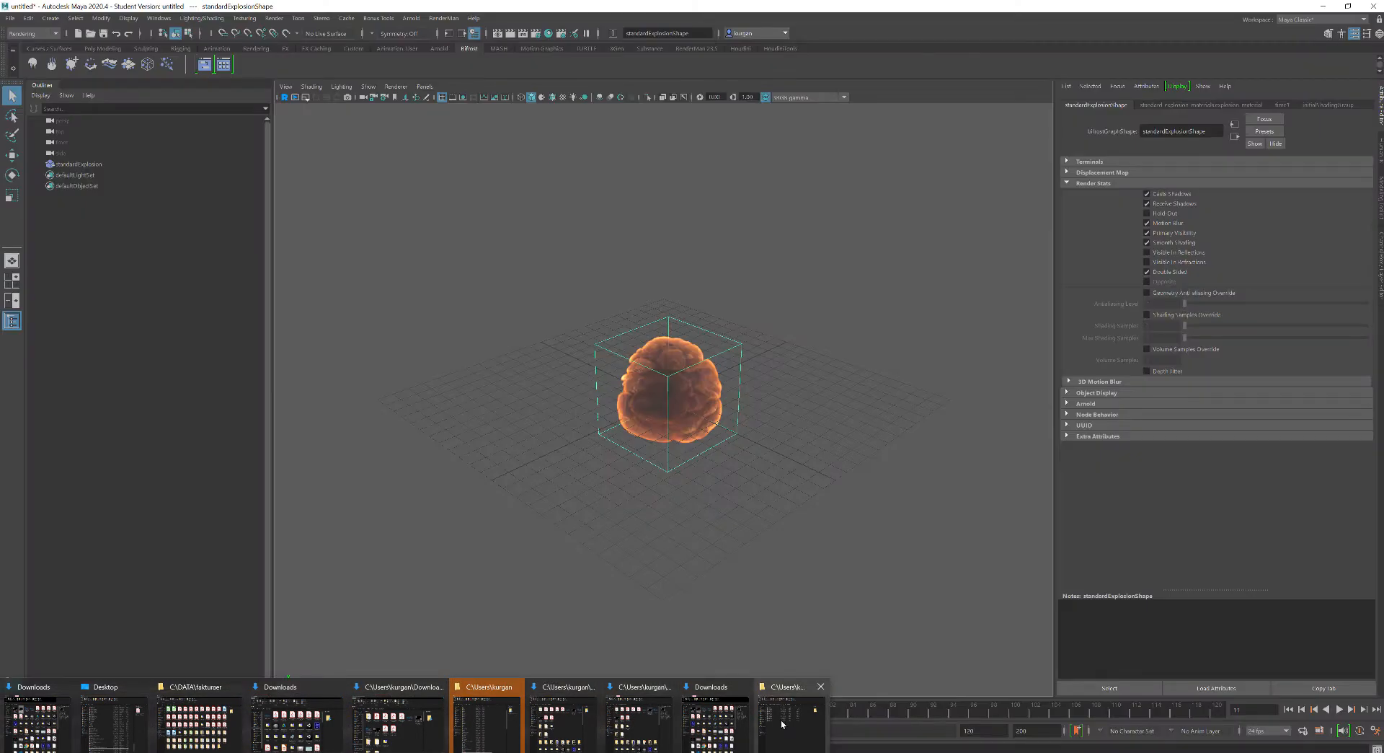
pyautogui.click(787, 722)
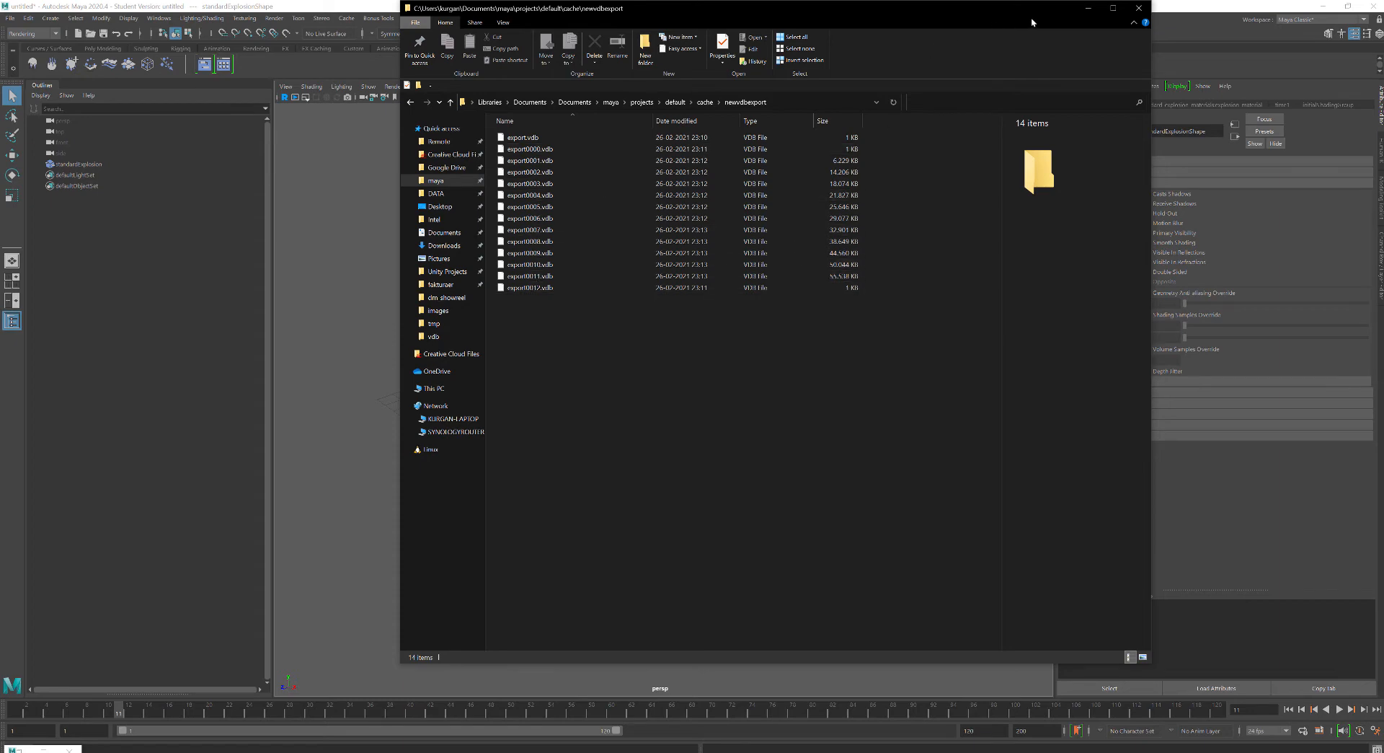
pyautogui.click(1088, 10)
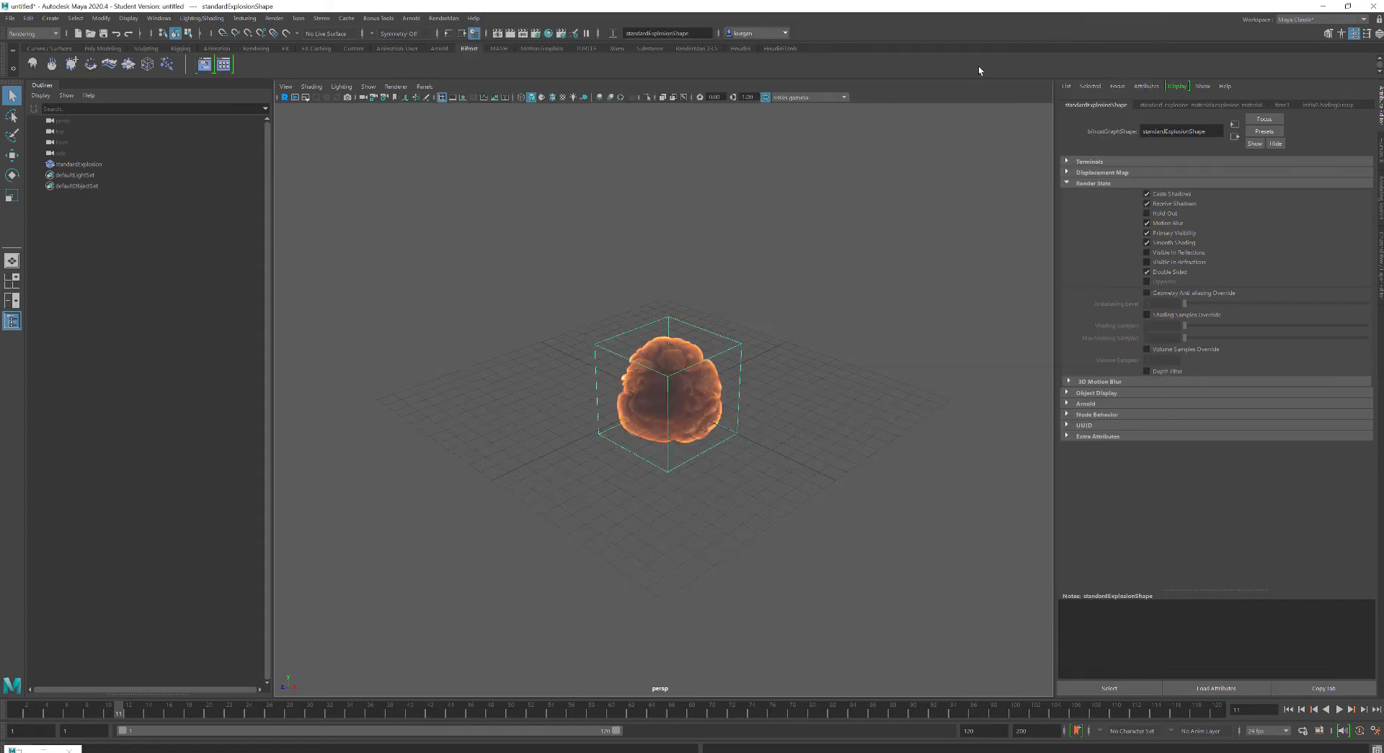
# In the Bifrost graph, disconnect assign_material and write_OpenVDB_volume from the output node, and return to the main viewport.
pyautogui.click(423, 366)
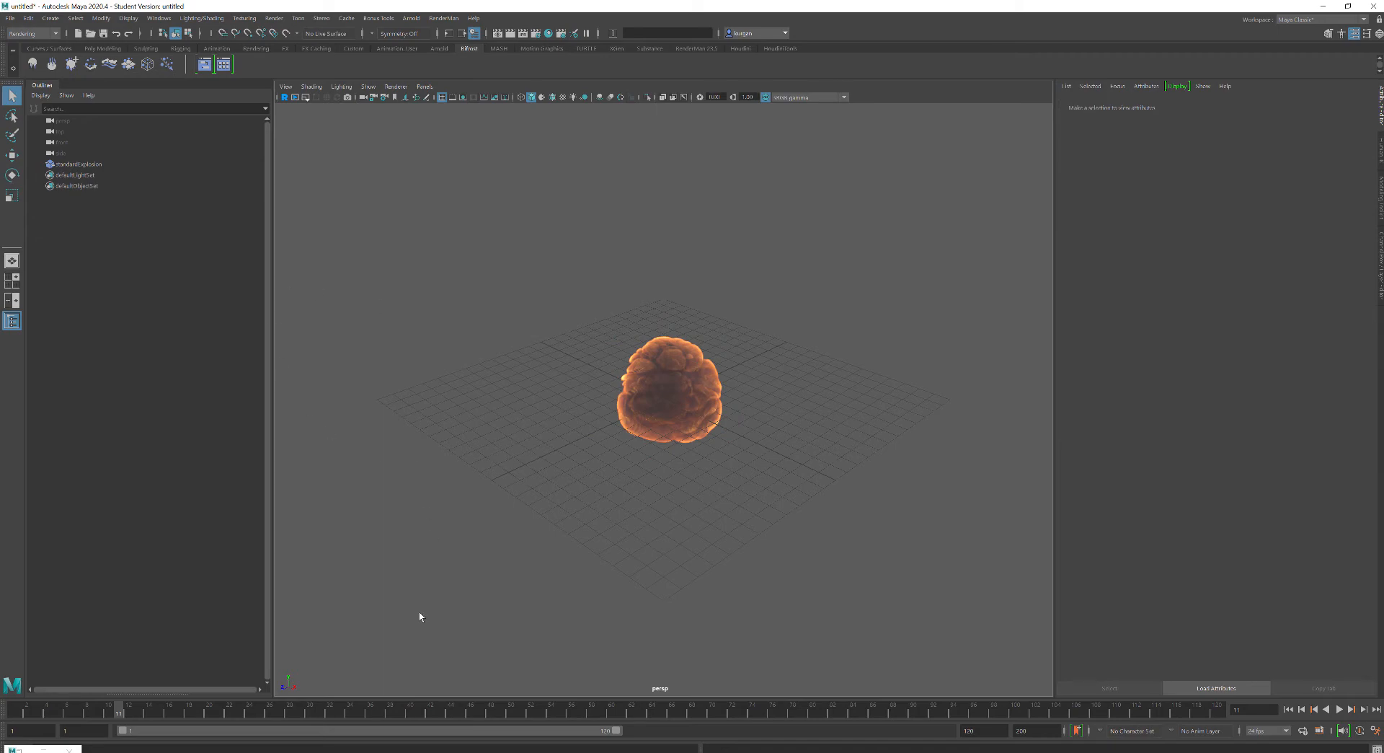
pyautogui.click(44, 750)
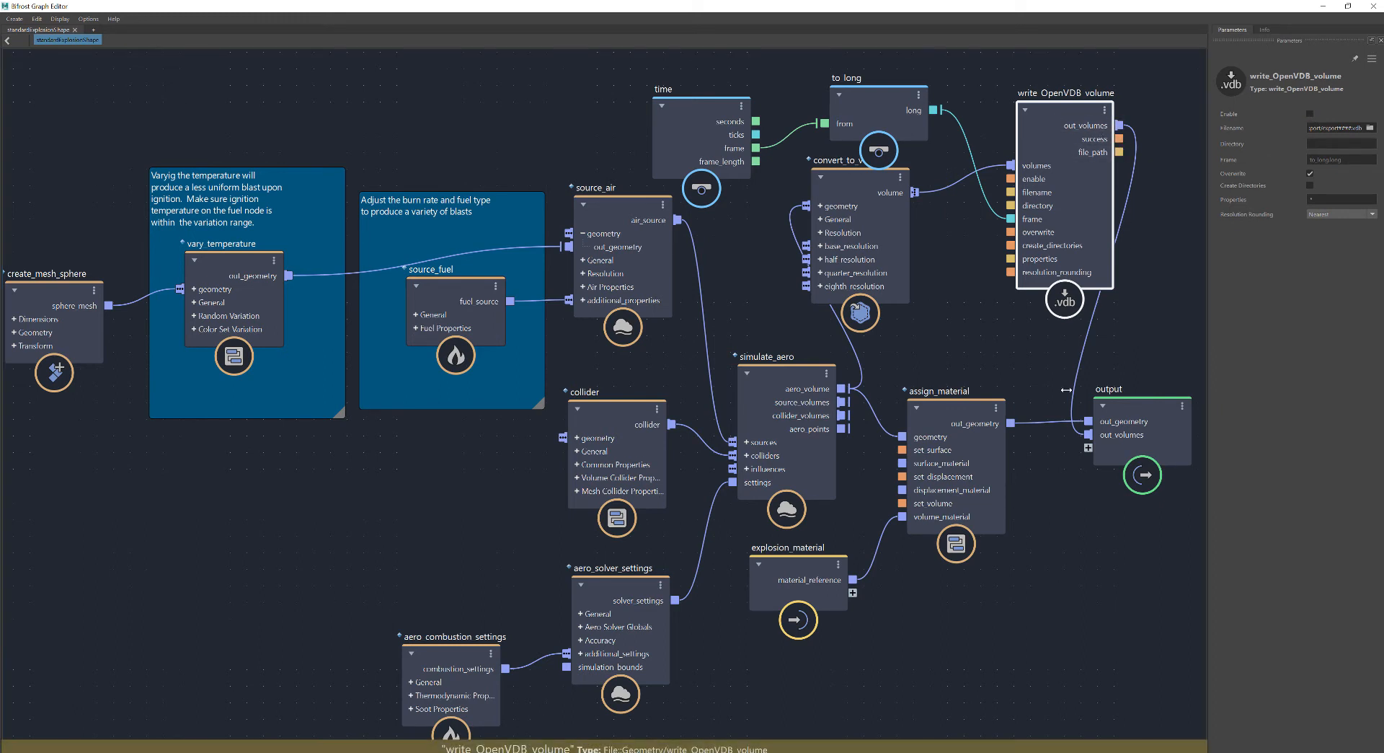
pyautogui.click(1062, 425)
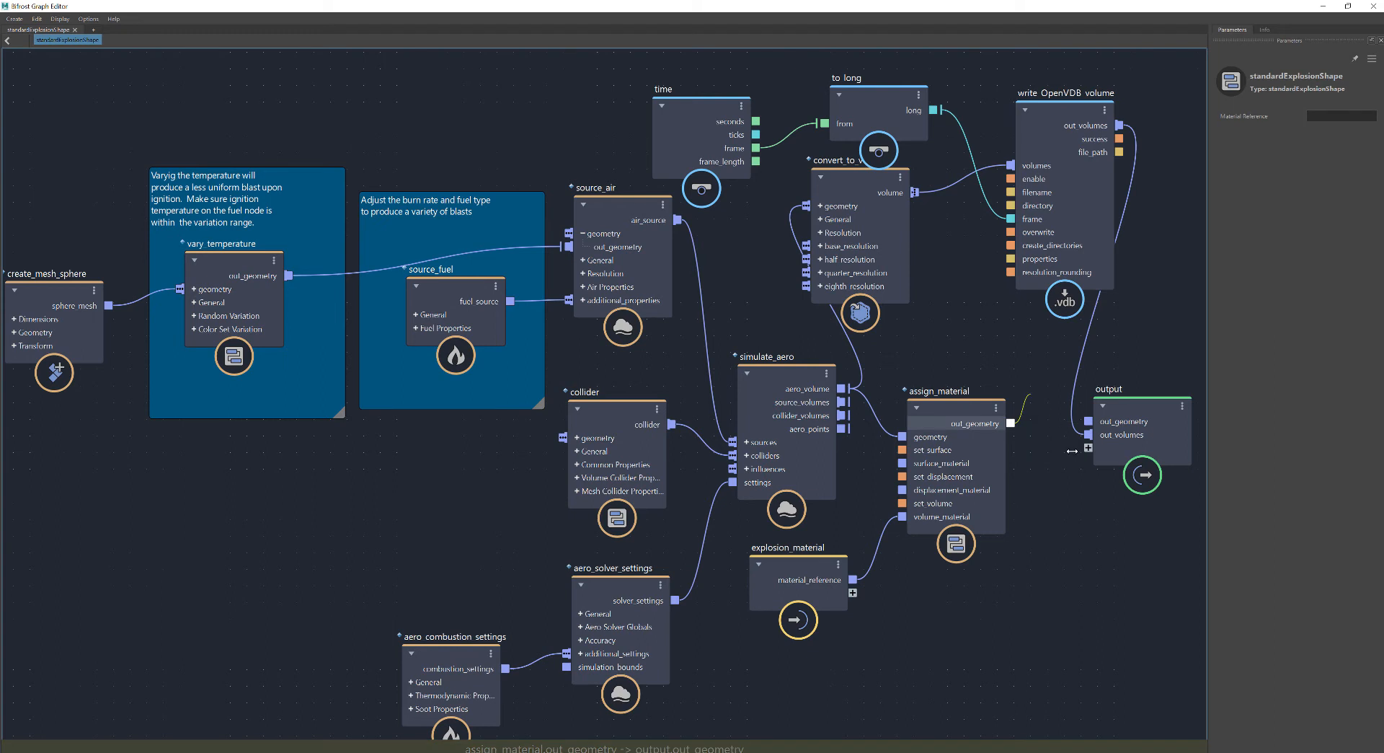
pyautogui.press('Delete')
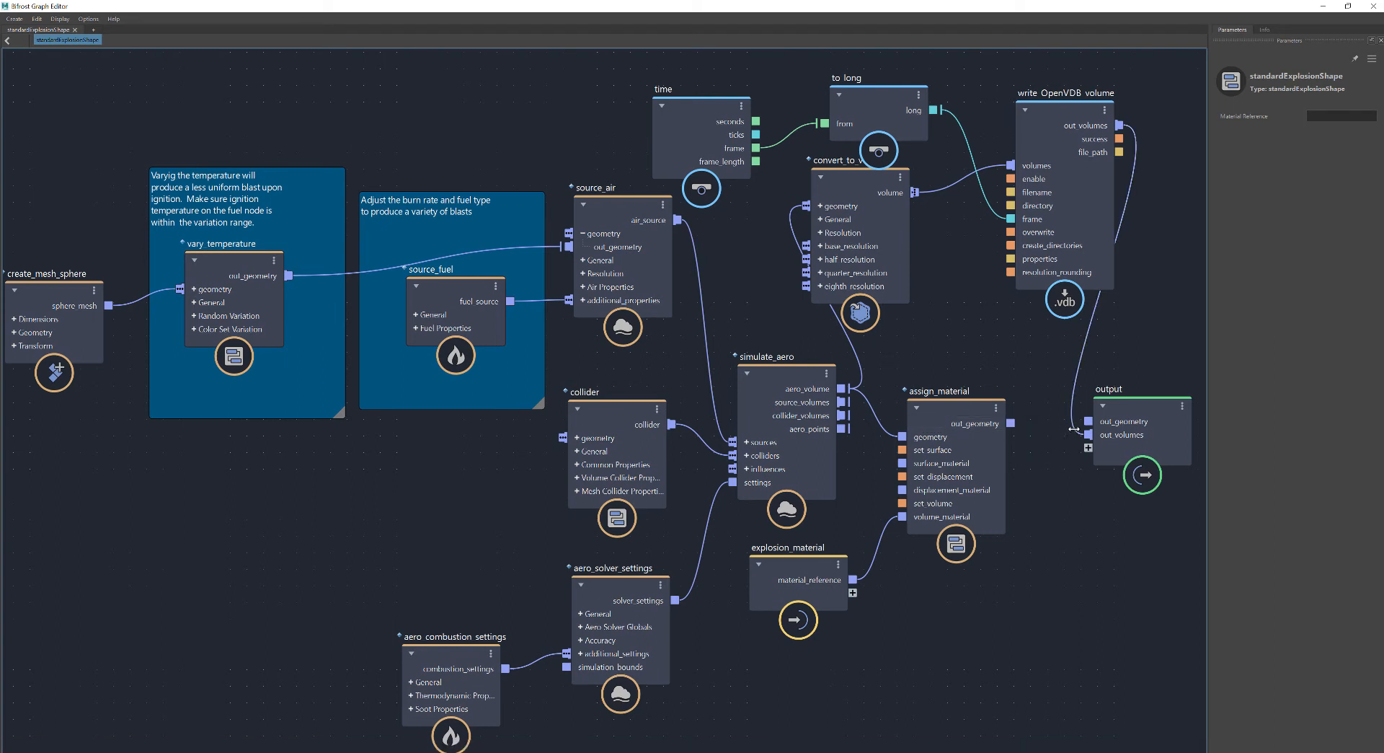
pyautogui.moveTo(1075, 427); pyautogui.dragTo(1079, 357)
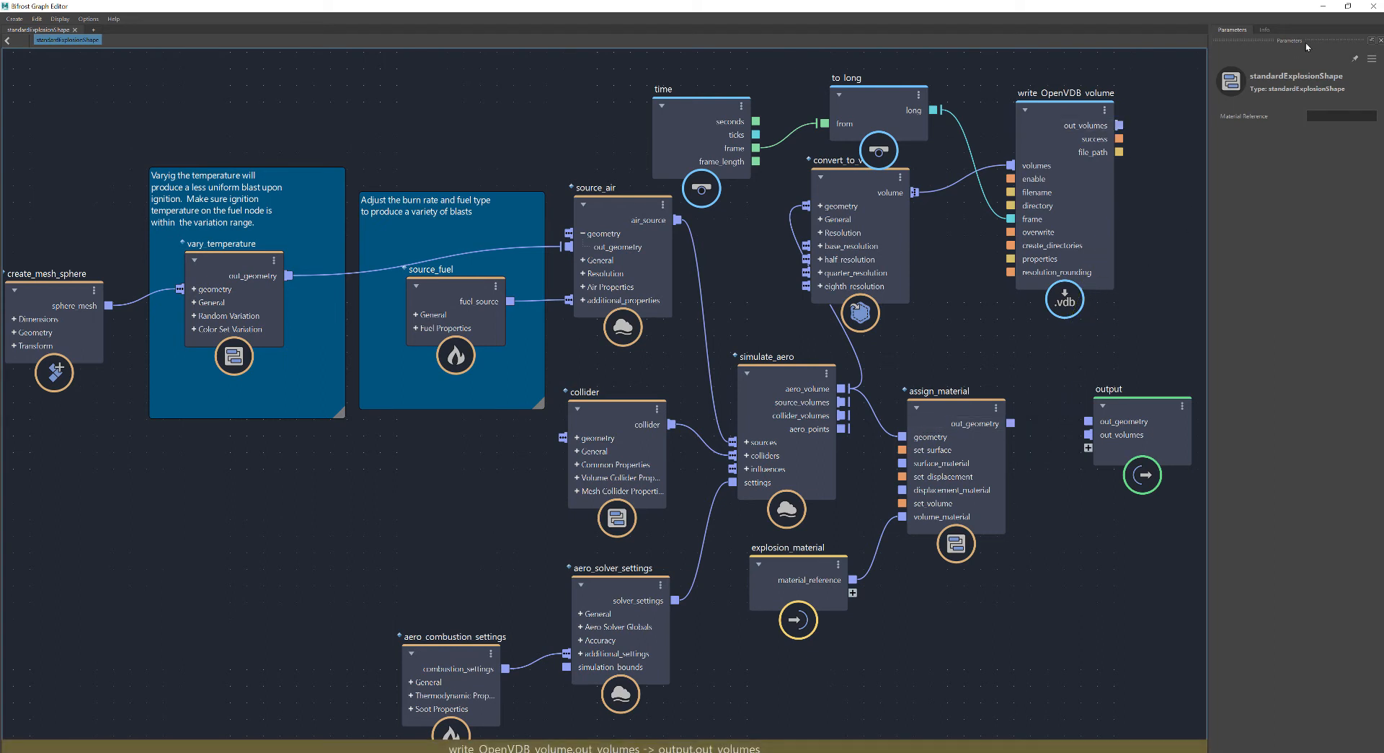
pyautogui.click(1323, 6)
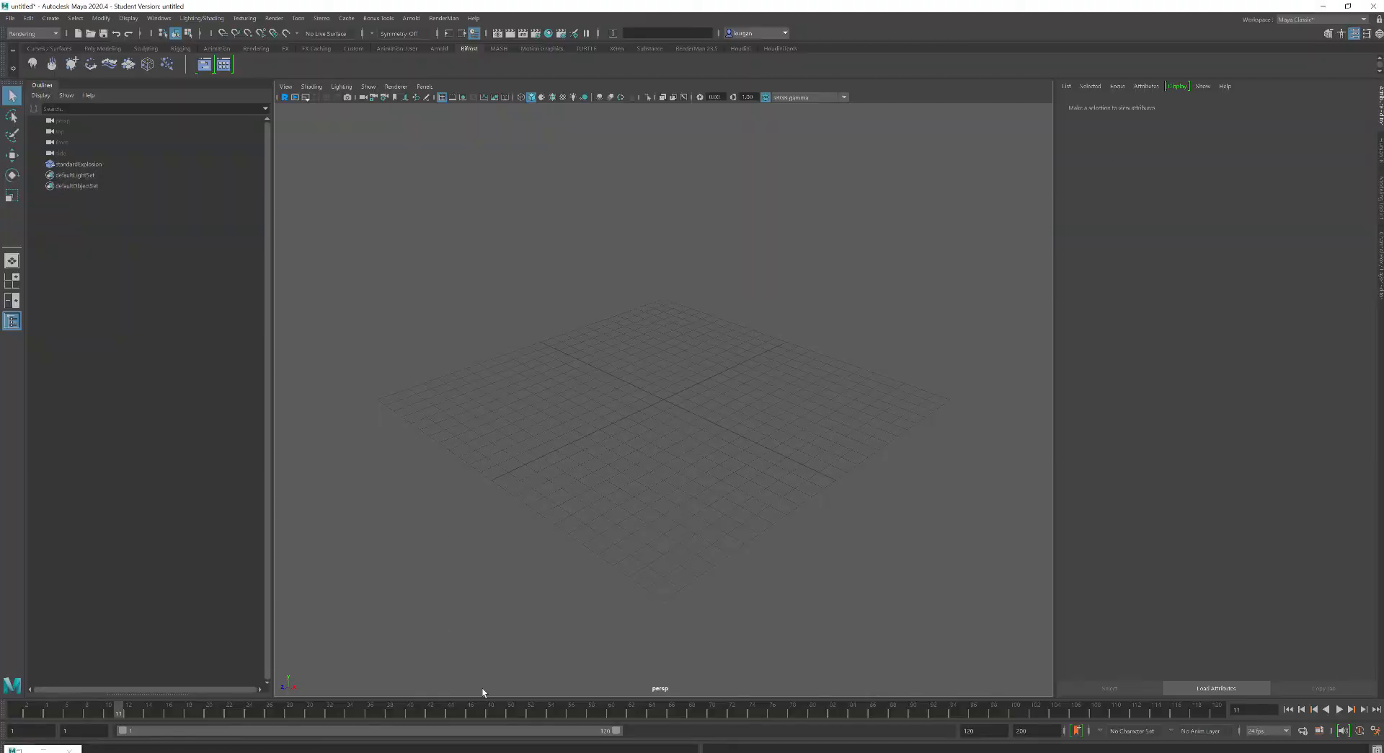
# Add a read_OpenVDB_volume node to the Bifrost graph and connect its volumes output to a new port on the output node.
pyautogui.click(44, 749)
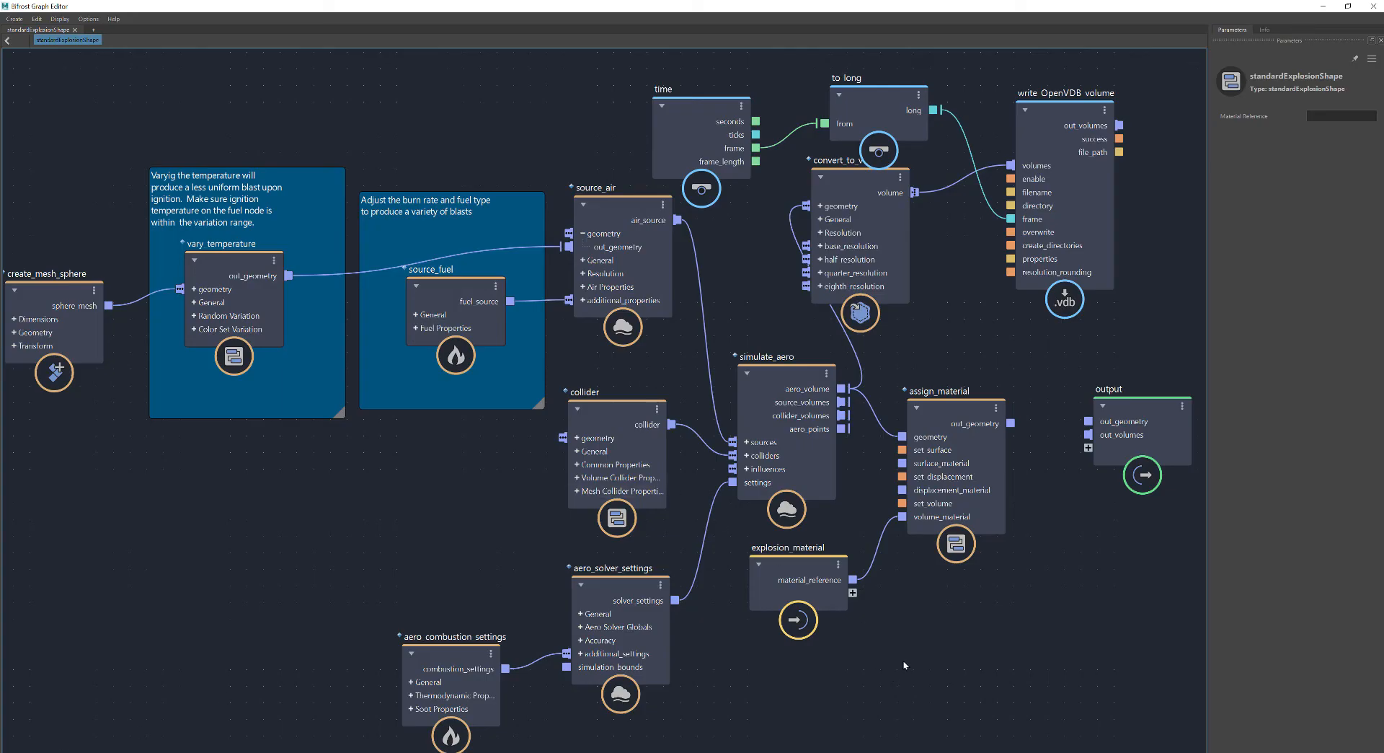
pyautogui.press('Tab')
pyautogui.write('vdb')
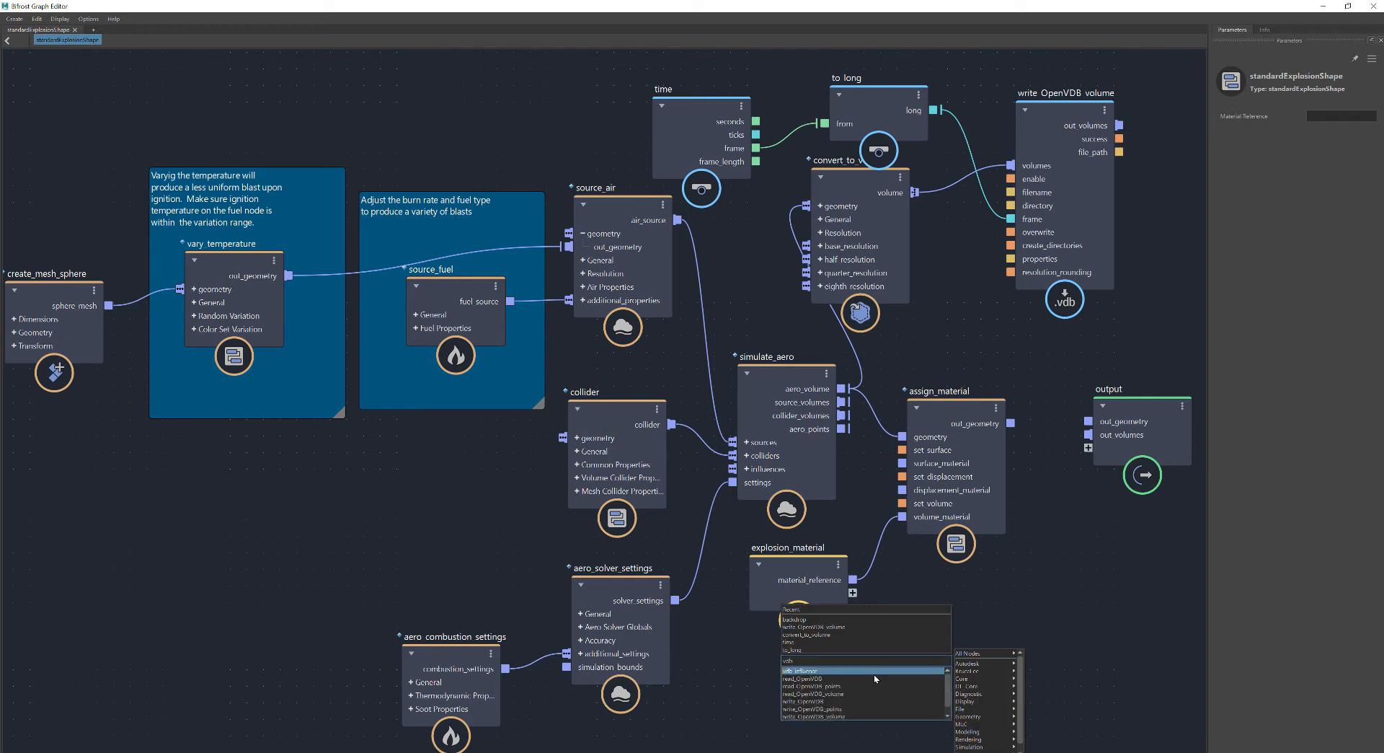
pyautogui.click(838, 694)
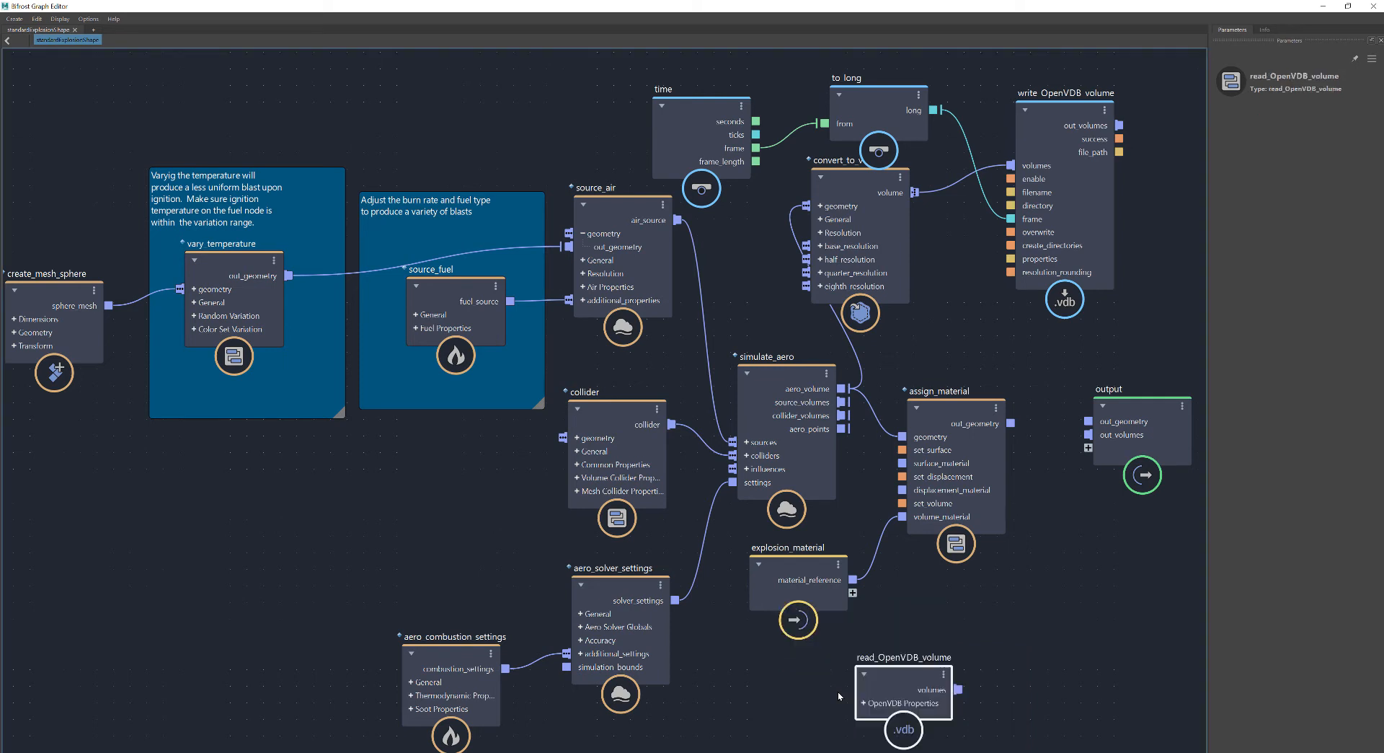
pyautogui.moveTo(908, 669); pyautogui.dragTo(1088, 448)
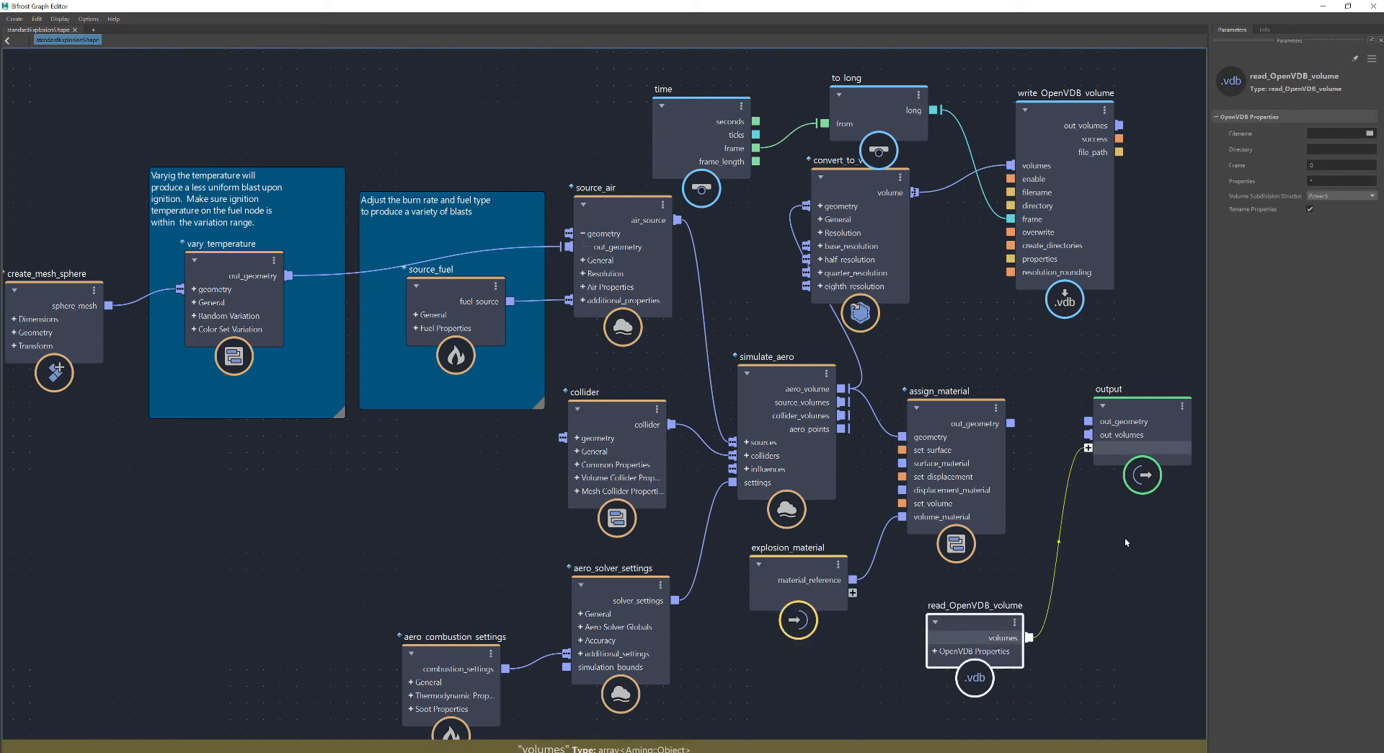
pyautogui.moveTo(1127, 543); pyautogui.dragTo(1128, 545)
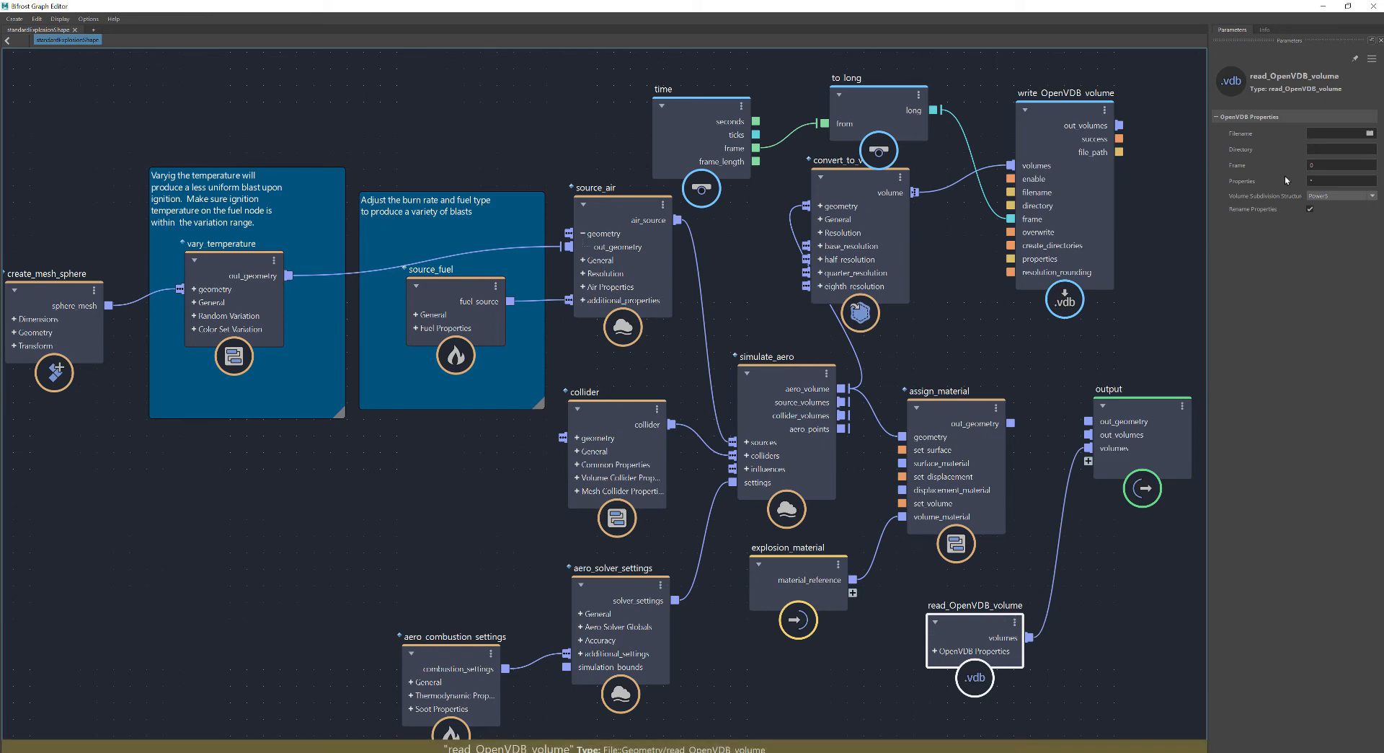
# Set read_OpenVDB_volume's filename to export0000.vdb from the default project's cache\newvdbexport folder.
pyautogui.click(1370, 133)
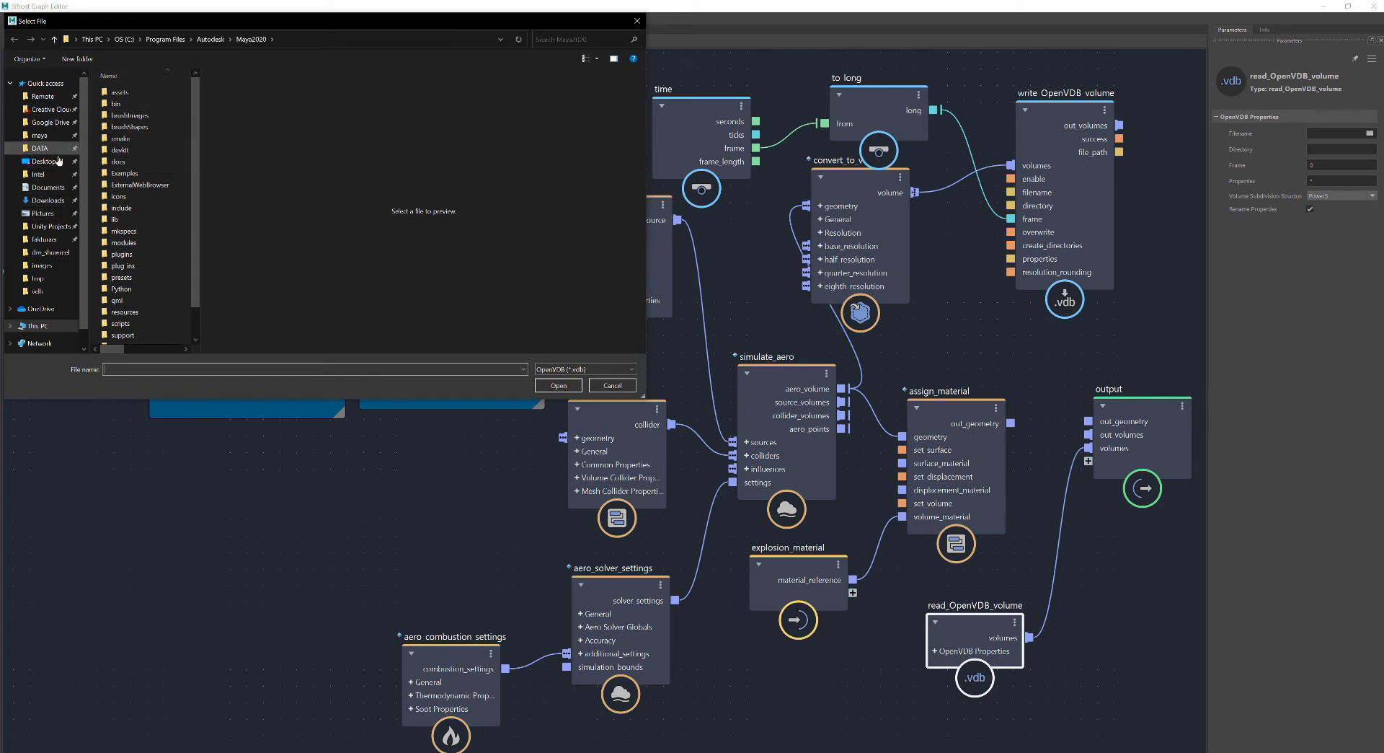
pyautogui.click(37, 135)
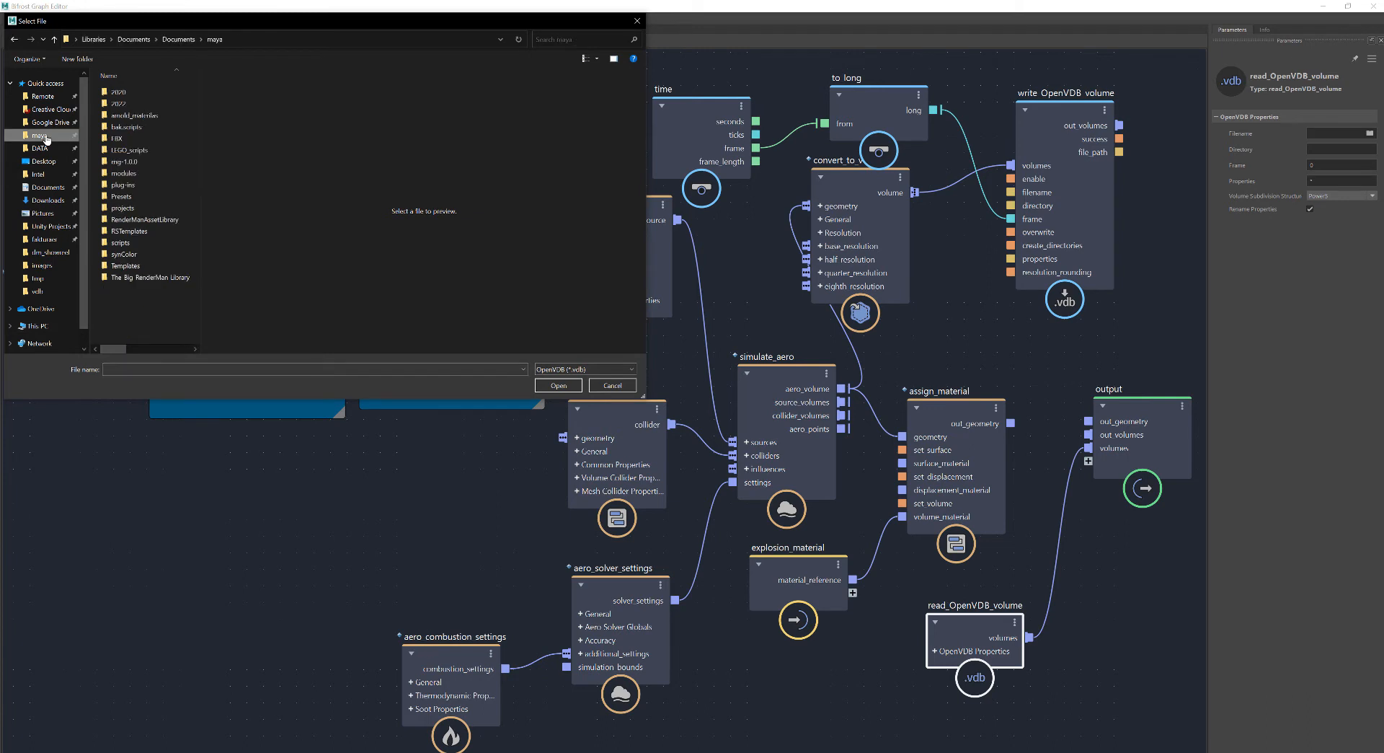
pyautogui.doubleClick(134, 209)
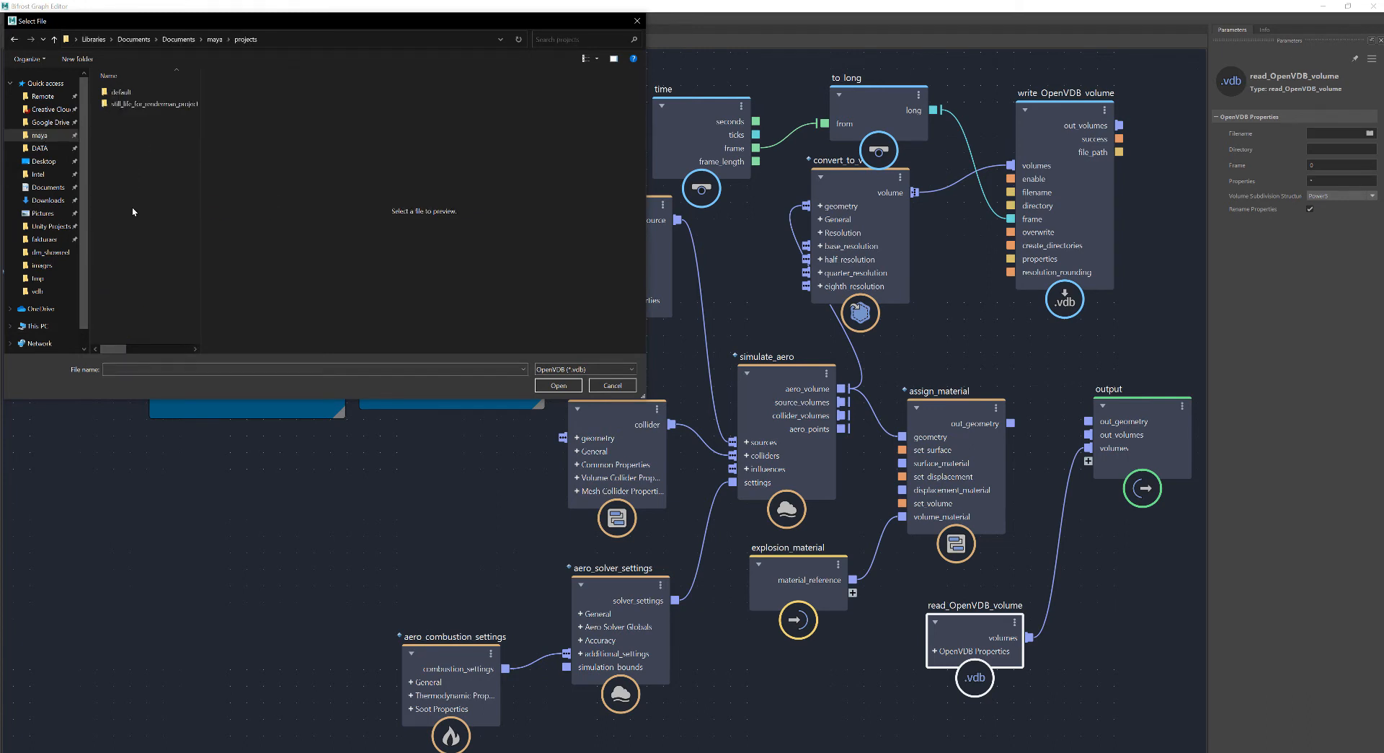
pyautogui.doubleClick(137, 93)
pyautogui.doubleClick(128, 139)
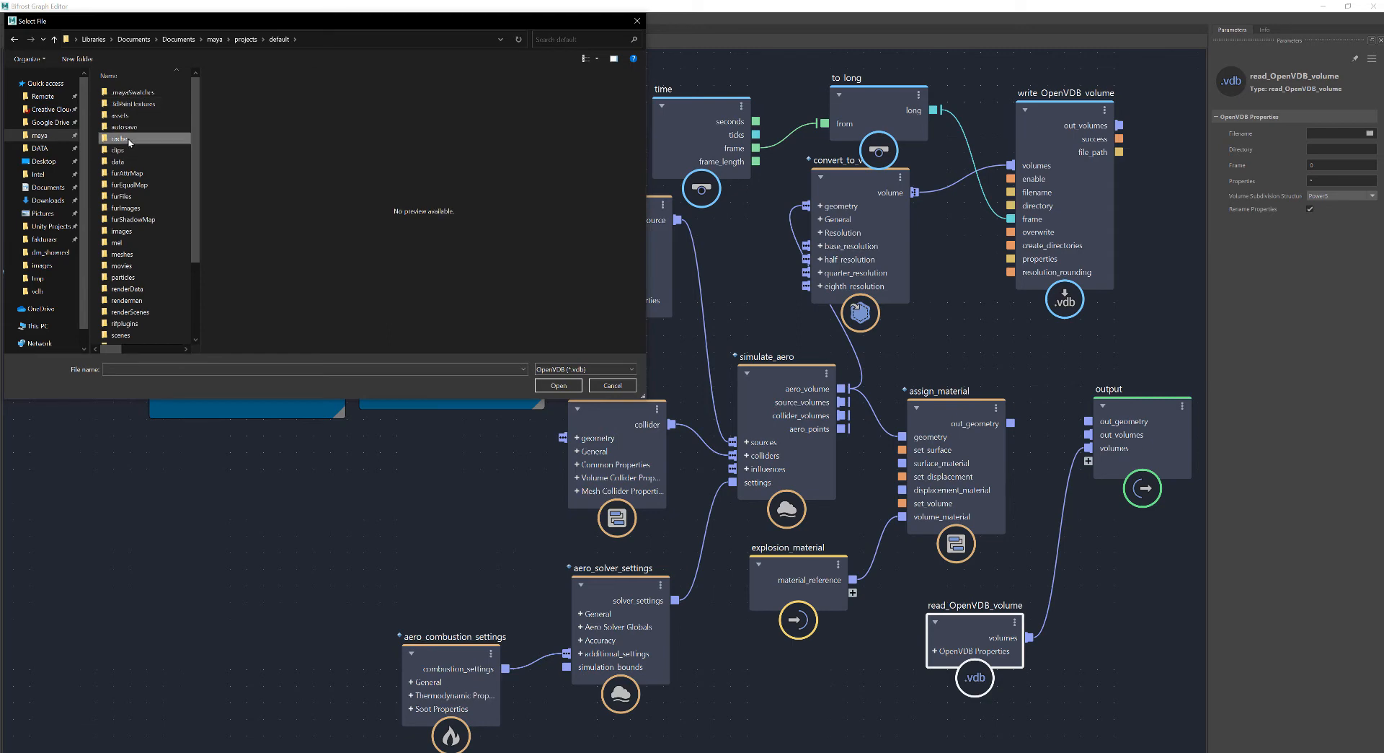
pyautogui.doubleClick(131, 140)
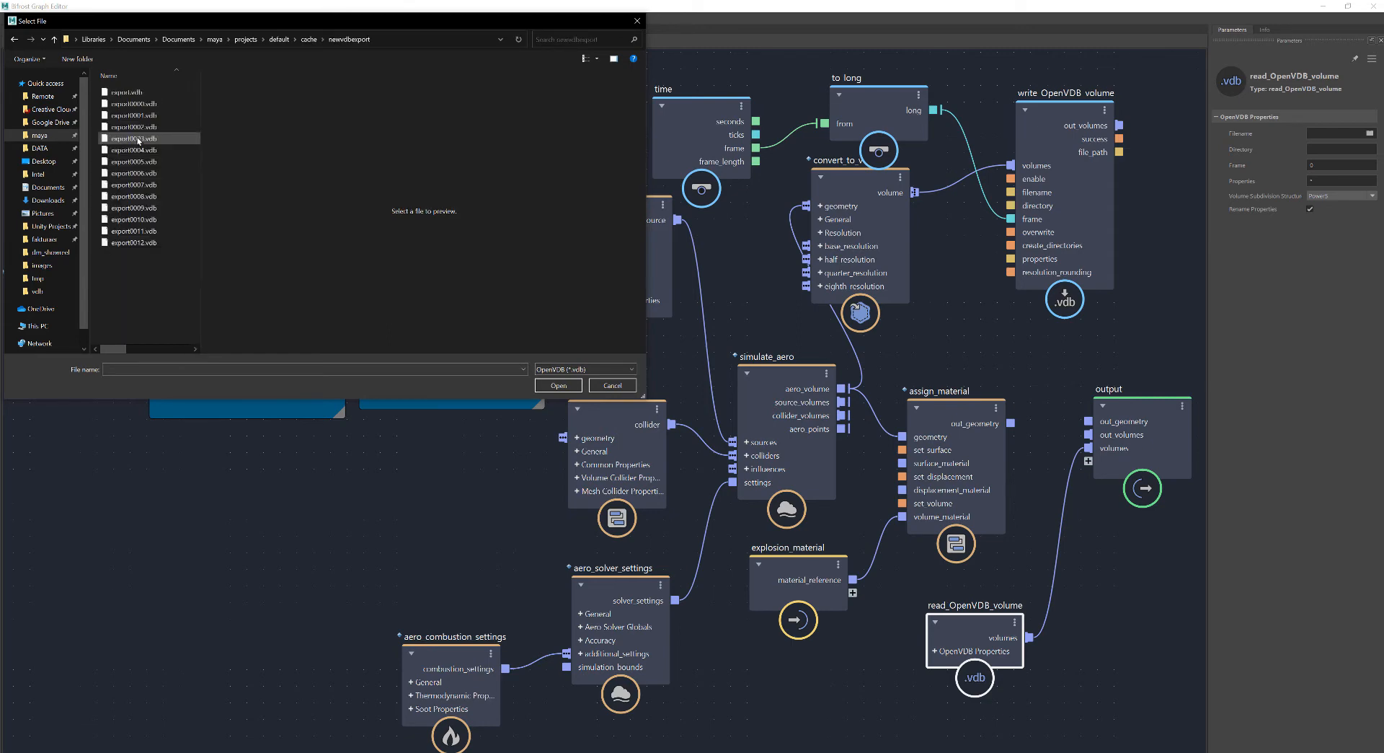
pyautogui.click(148, 105)
pyautogui.click(558, 385)
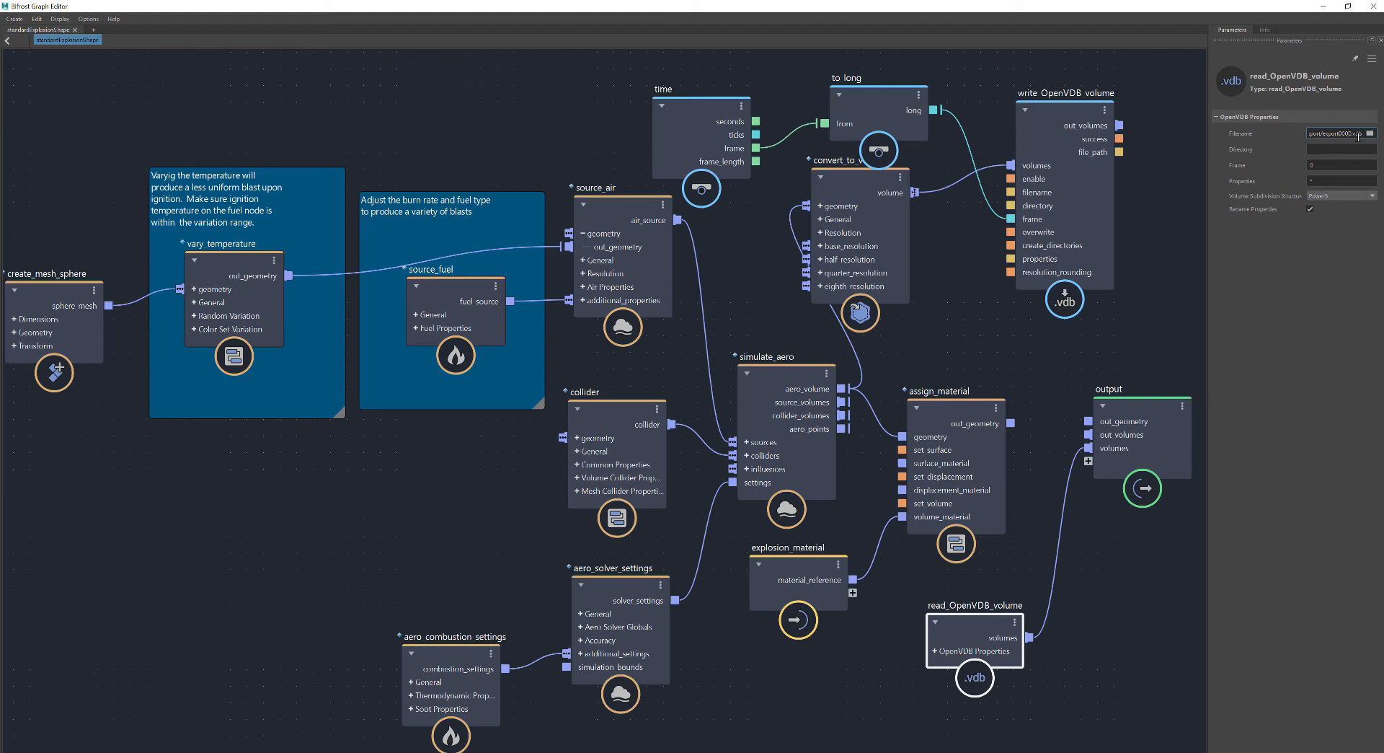
# Replace the frame number 0000 in read_OpenVDB_volume's filename with the #### padding placeholder.
pyautogui.press('BackSpace')
pyautogui.press('BackSpace')
pyautogui.press('BackSpace')
pyautogui.press('BackSpace')
pyautogui.press('BackSpace')
pyautogui.write('####')
pyautogui.press('Tab')
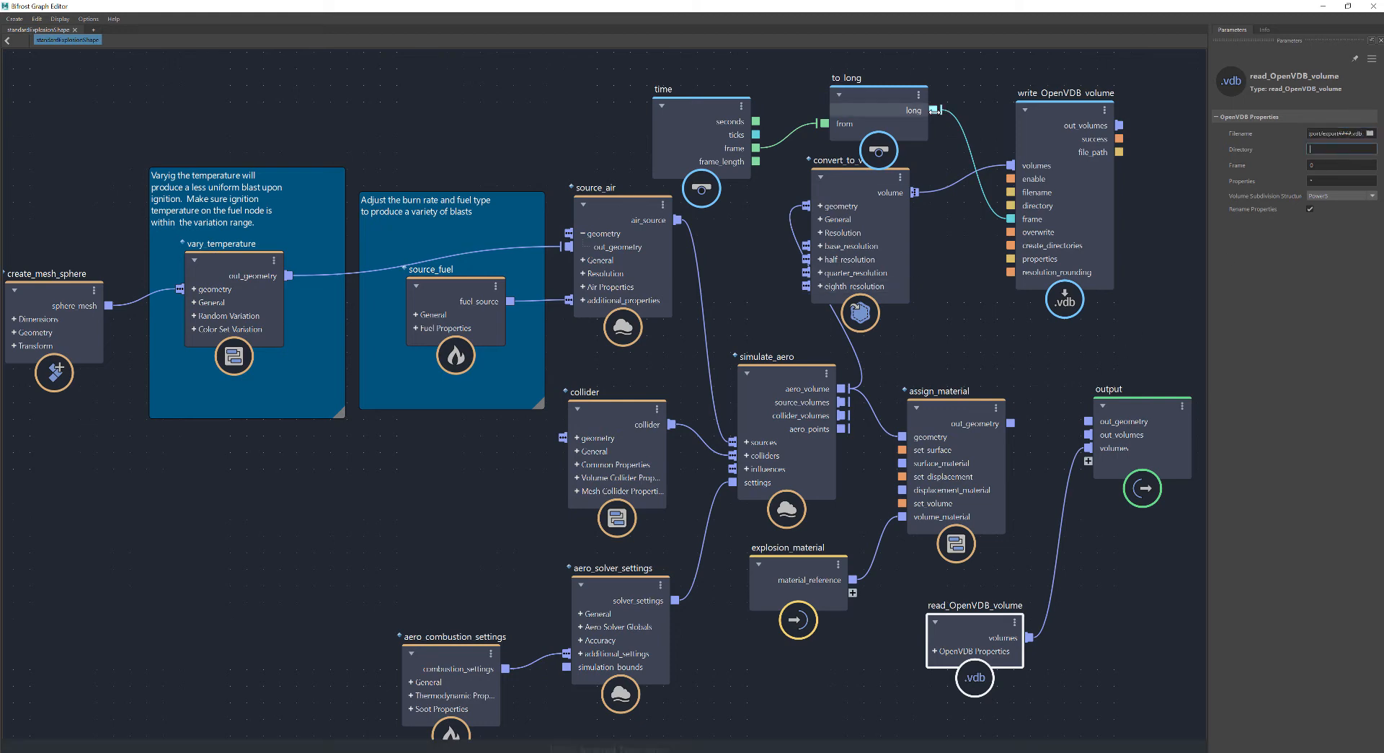
# Expand read_OpenVDB_volume's OpenVDB Properties, connect to_long's long output to its frame input, and return to the main Maya window.
pyautogui.click(934, 650)
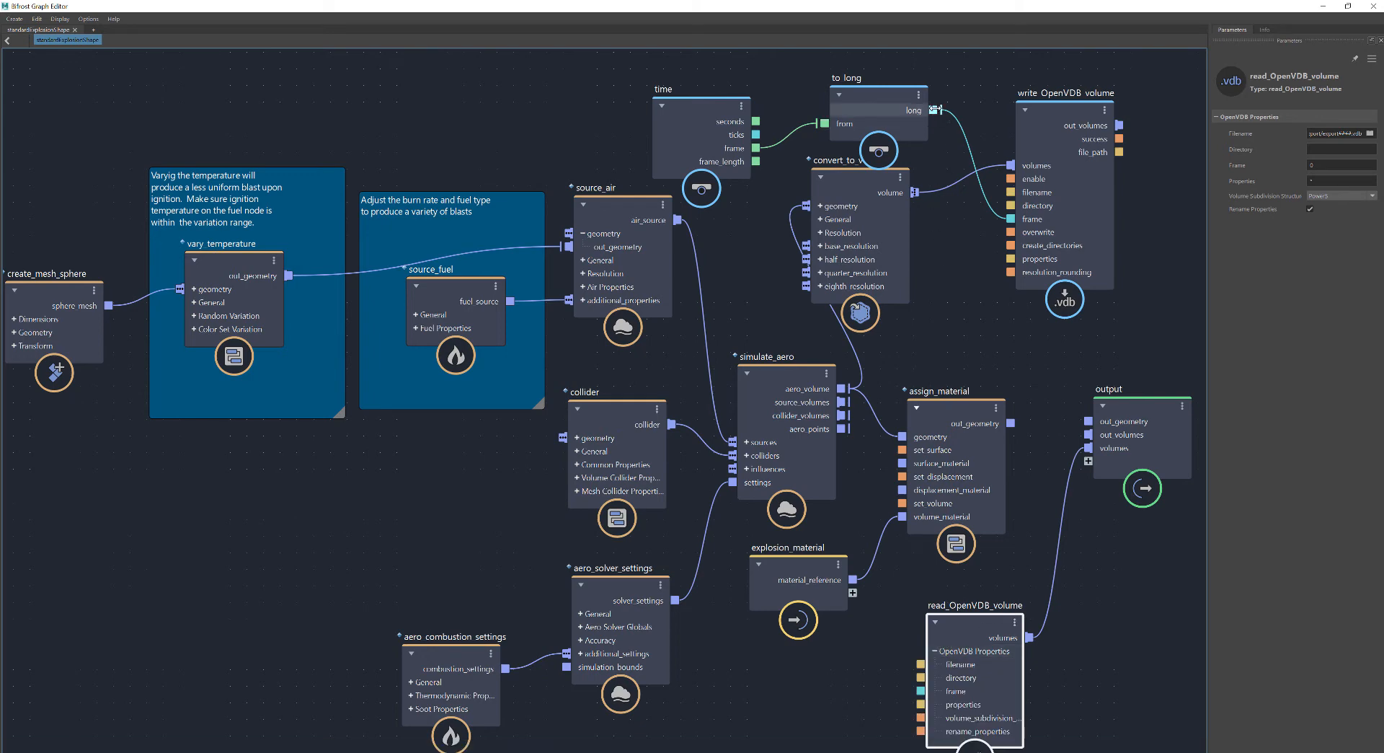
pyautogui.moveTo(934, 109); pyautogui.dragTo(920, 691)
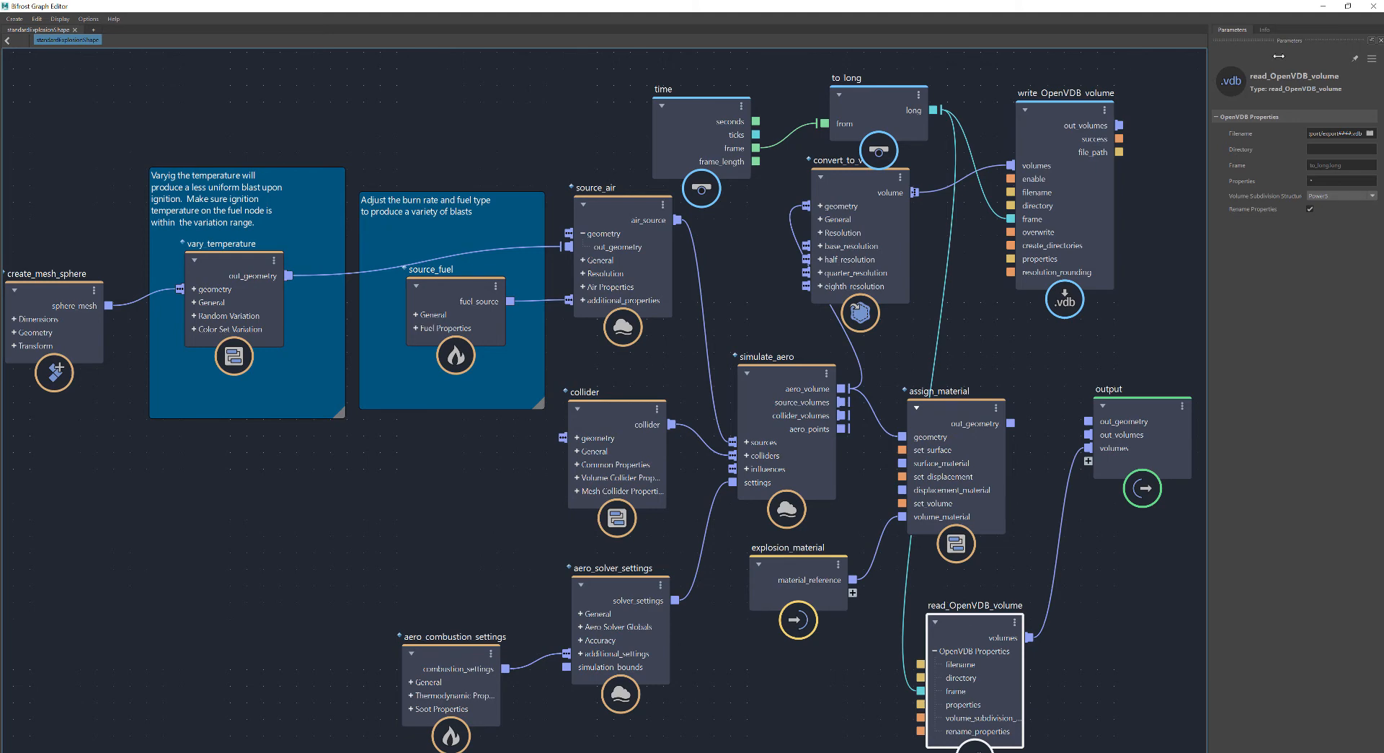
pyautogui.click(1325, 6)
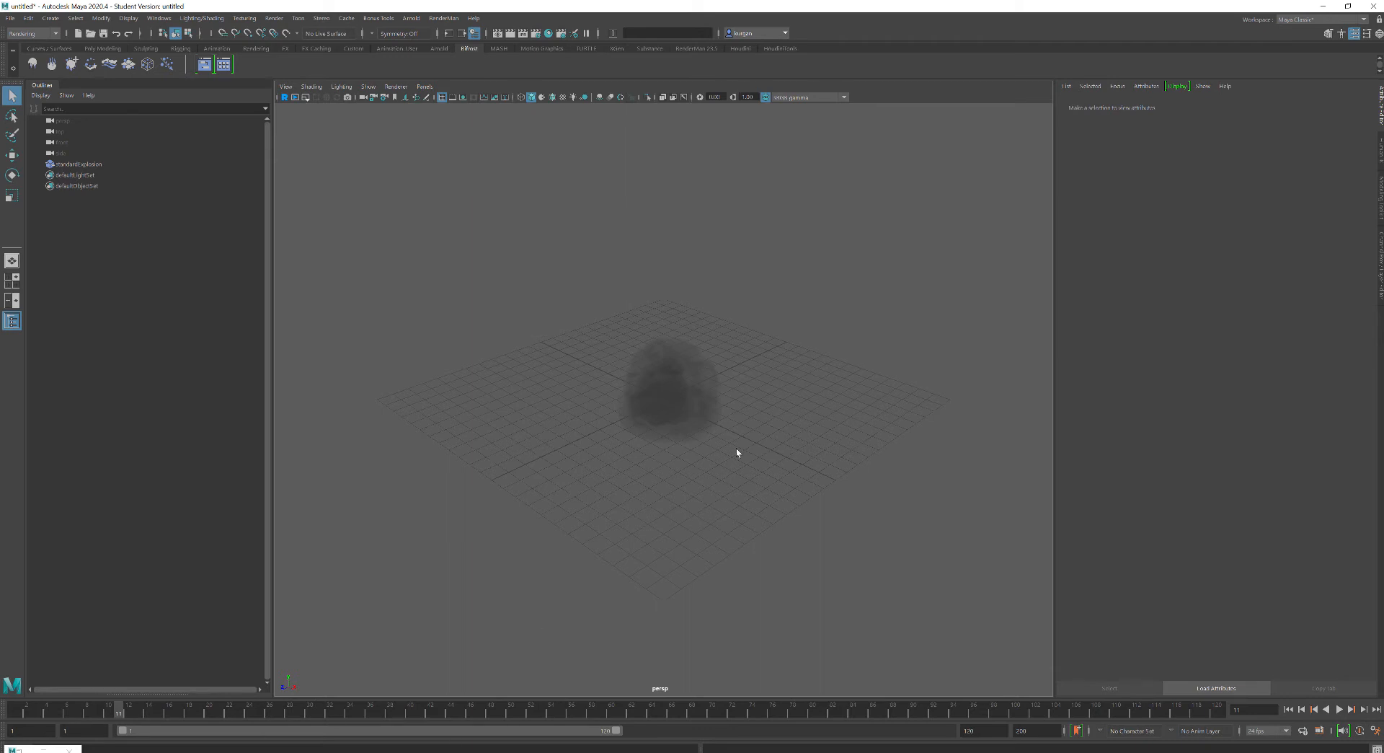
# Spread out the output, assign_material and read_OpenVDB_volume nodes in the Bifrost graph, placing assign_material just before output.
pyautogui.click(35, 716)
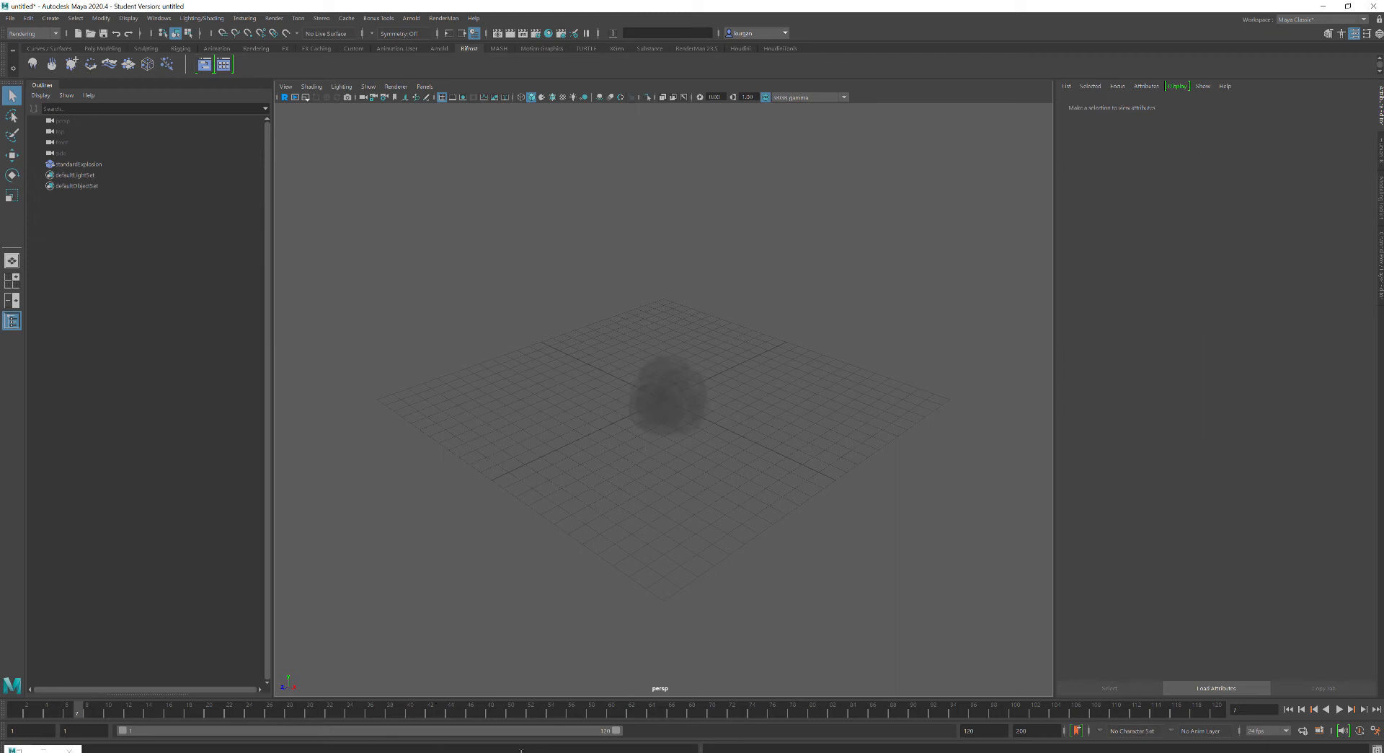
pyautogui.click(45, 749)
pyautogui.keyDown('alt'); pyautogui.moveTo(1201, 346); pyautogui.dragTo(815, 348, button='middle'); pyautogui.keyUp('alt')
pyautogui.moveTo(733, 402); pyautogui.dragTo(979, 355)
pyautogui.moveTo(677, 114); pyautogui.dragTo(702, 102)
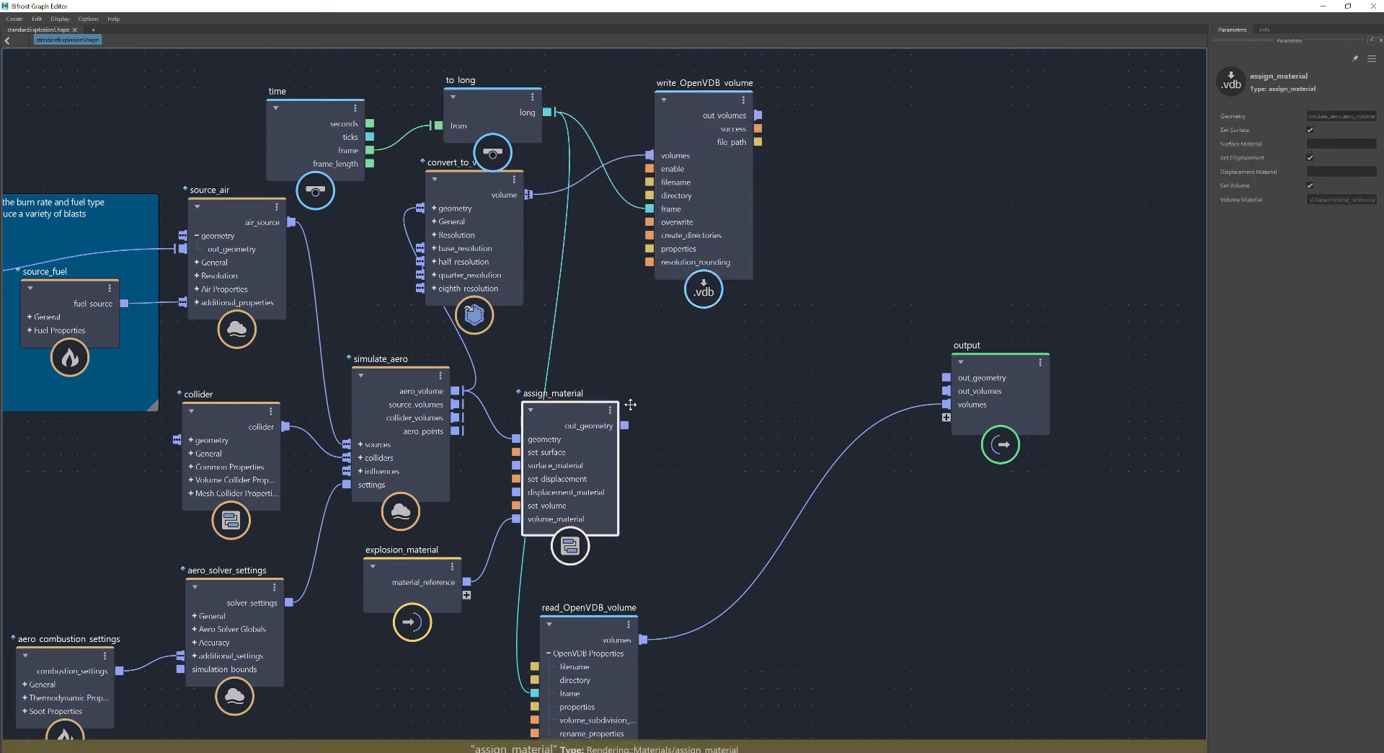
pyautogui.moveTo(514, 501); pyautogui.dragTo(759, 477)
pyautogui.moveTo(614, 609); pyautogui.dragTo(640, 594)
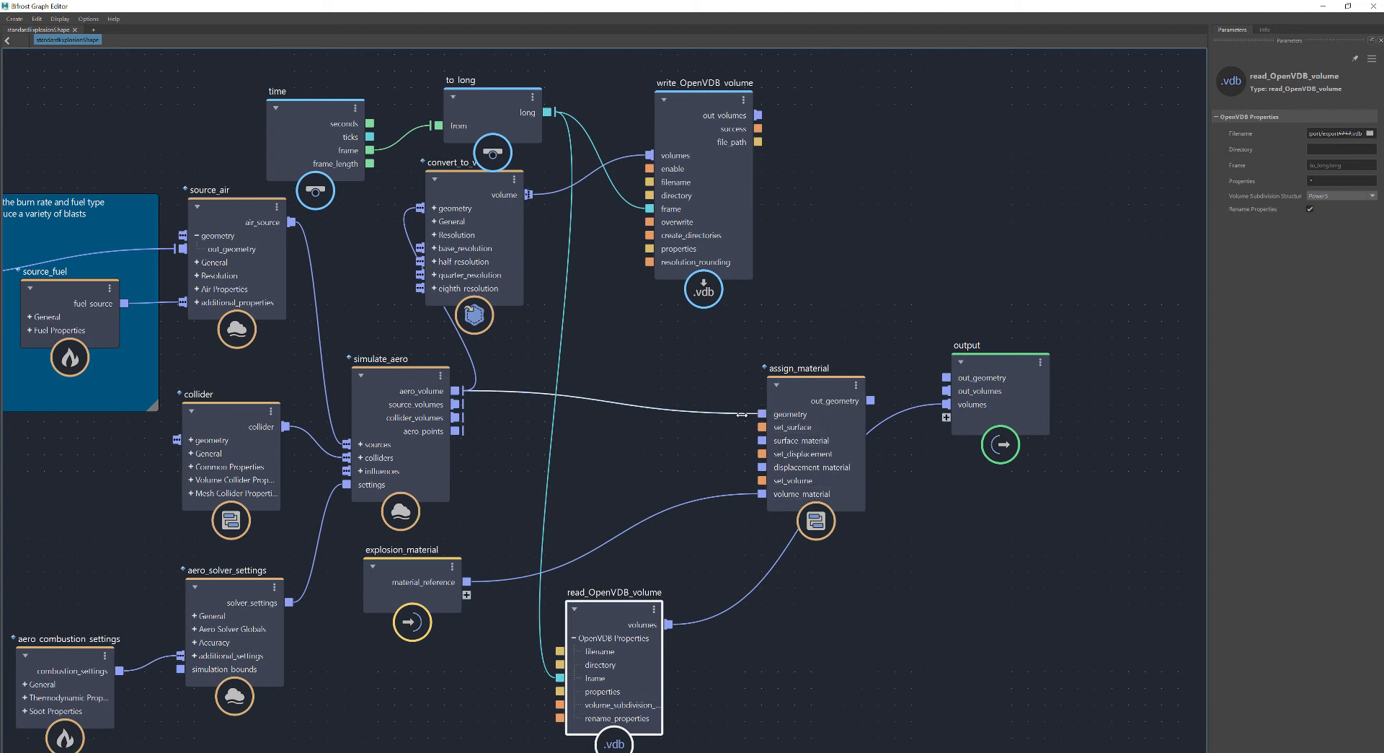
# Replace assign_material's geometry input with read_OpenVDB_volume's volumes output and connect assign_material's out_geometry to a new port on the output node.
pyautogui.moveTo(745, 414); pyautogui.dragTo(724, 433)
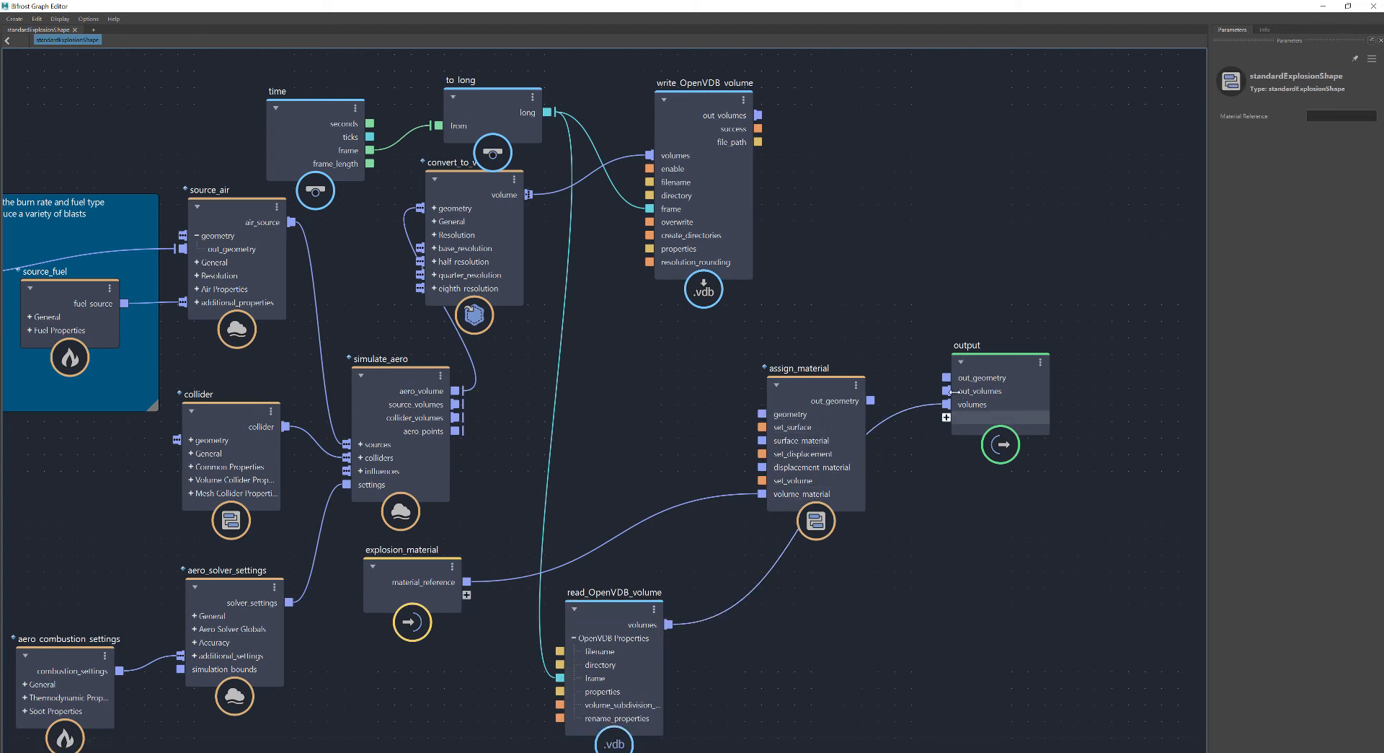
pyautogui.moveTo(698, 620); pyautogui.dragTo(834, 475)
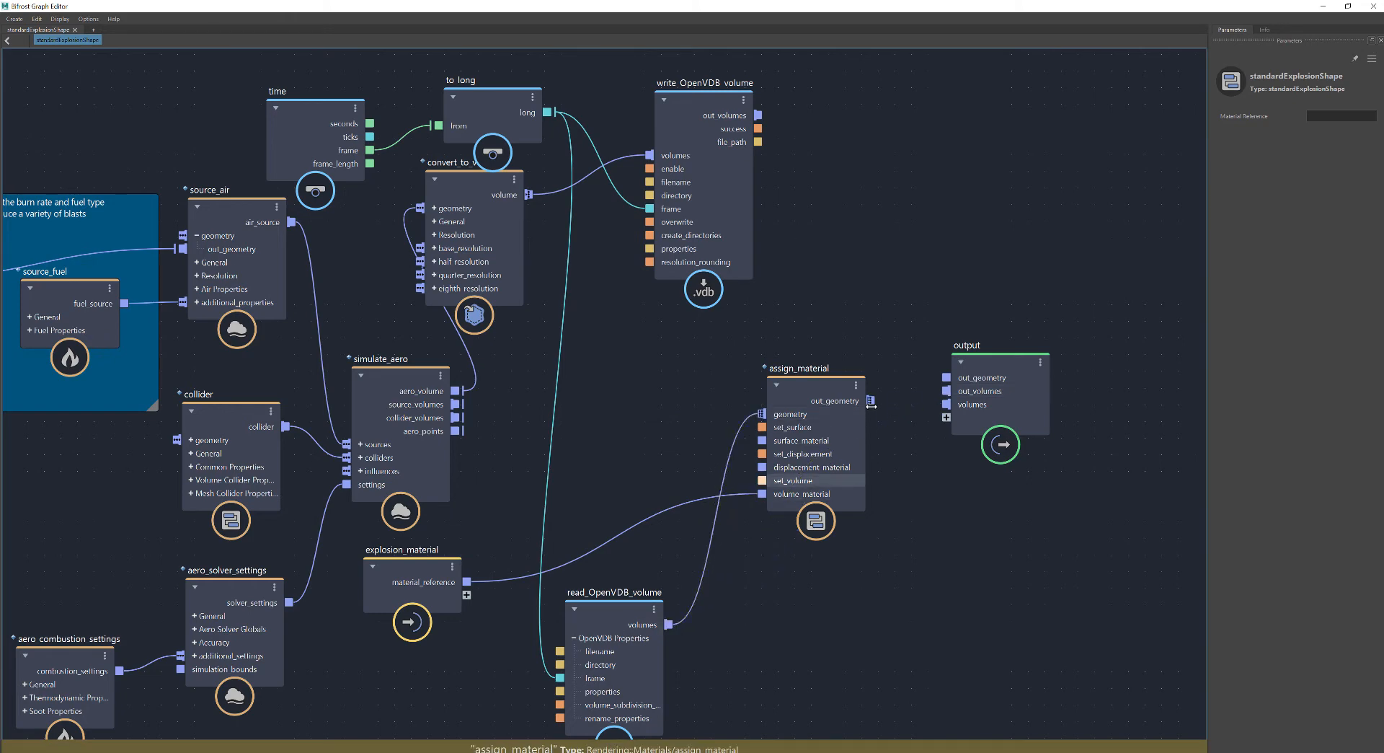
pyautogui.moveTo(870, 400); pyautogui.dragTo(942, 416)
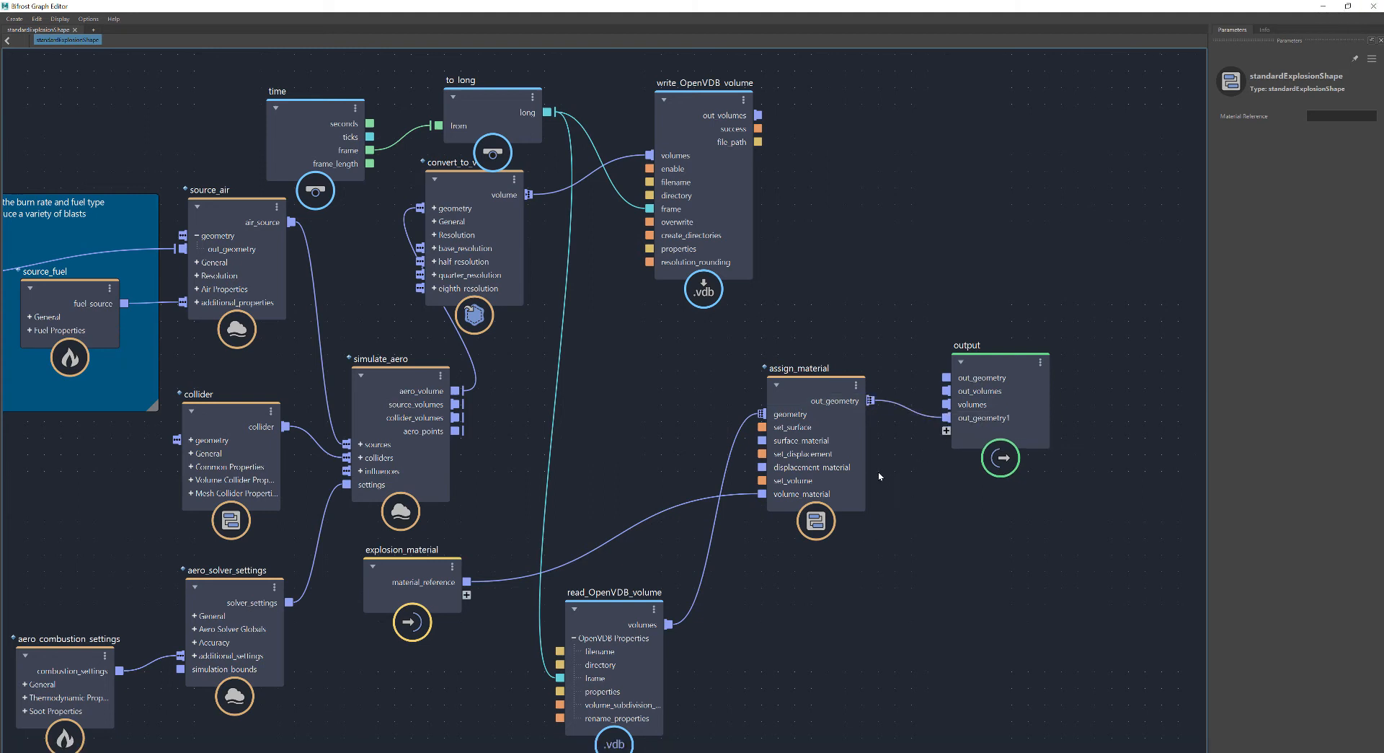
# Place the explosion_material node just below assign_material, and return to the main Maya window to view the explosion at frame 6.
pyautogui.keyDown('alt'); pyautogui.moveTo(752, 591); pyautogui.dragTo(746, 448, button='middle'); pyautogui.keyUp('alt')
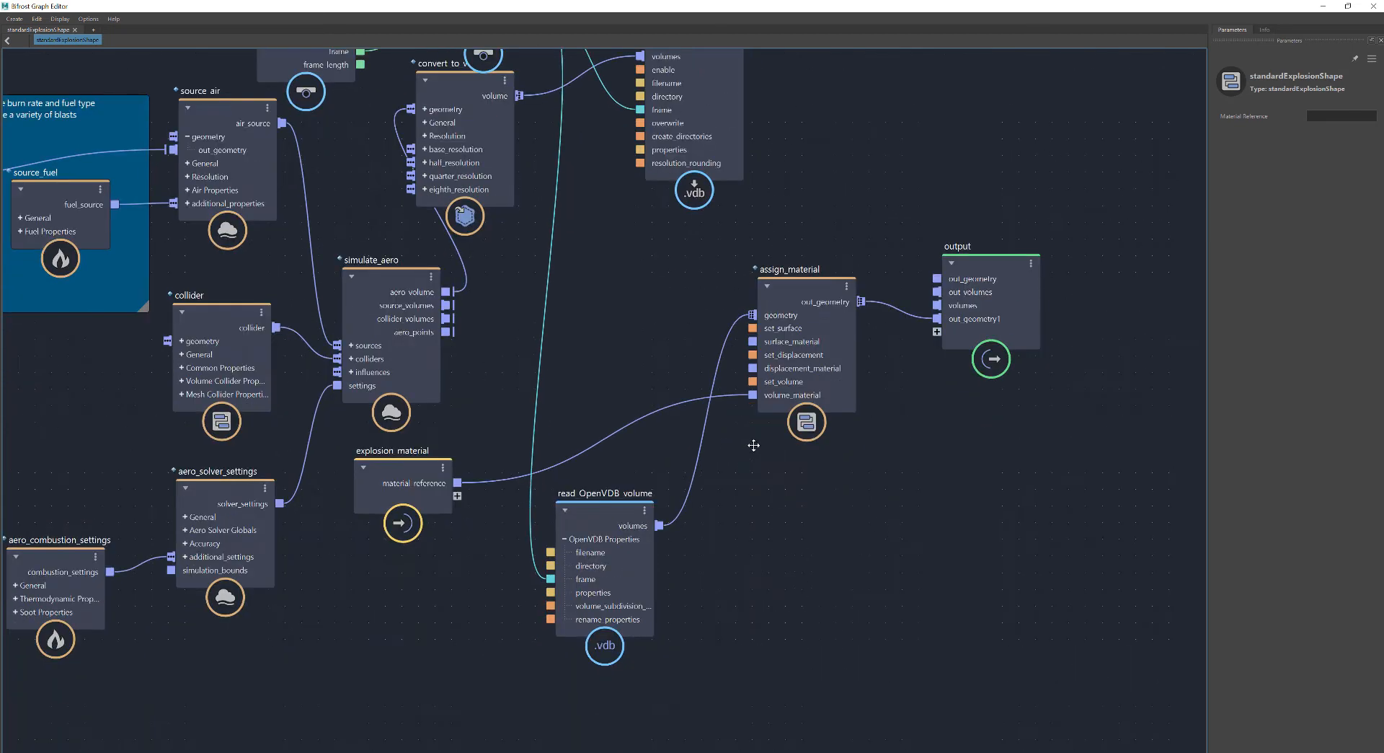
pyautogui.moveTo(423, 460); pyautogui.dragTo(773, 566)
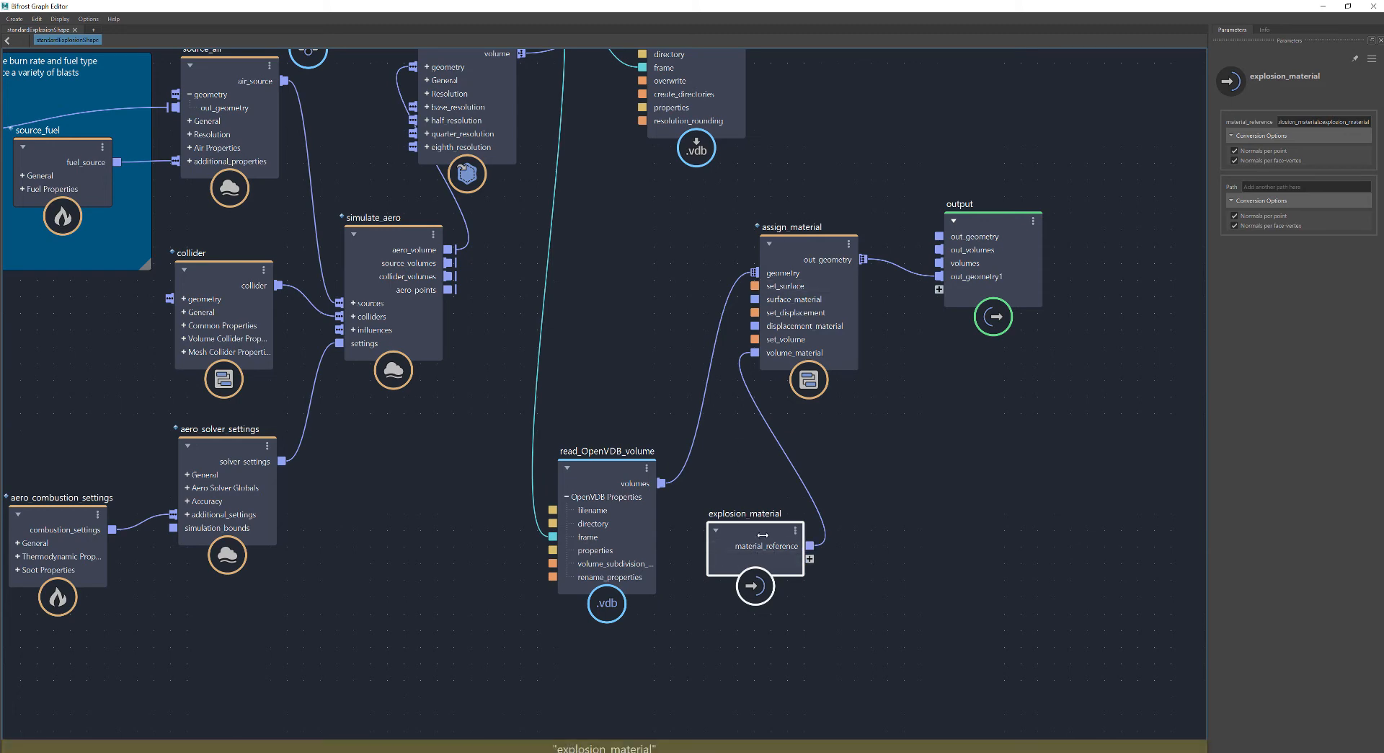
pyautogui.click(1323, 6)
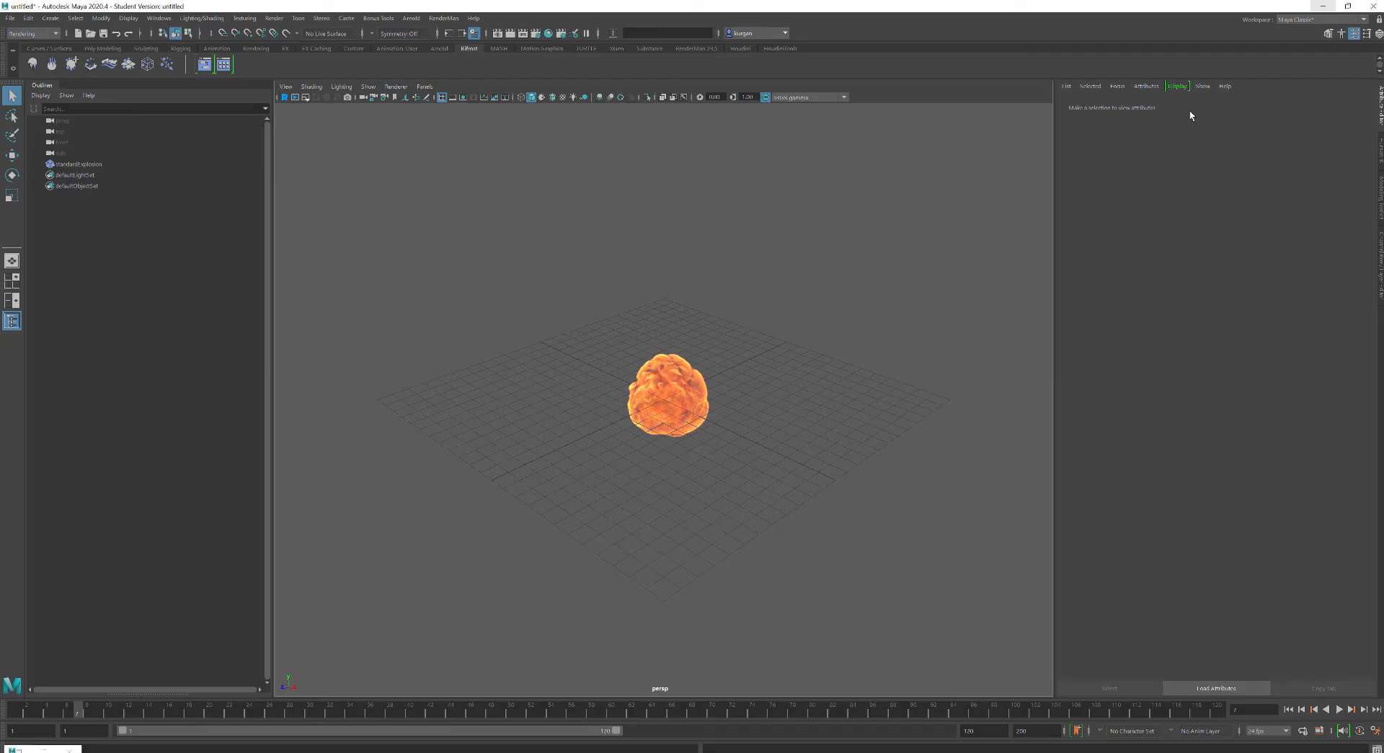
pyautogui.click(67, 711)
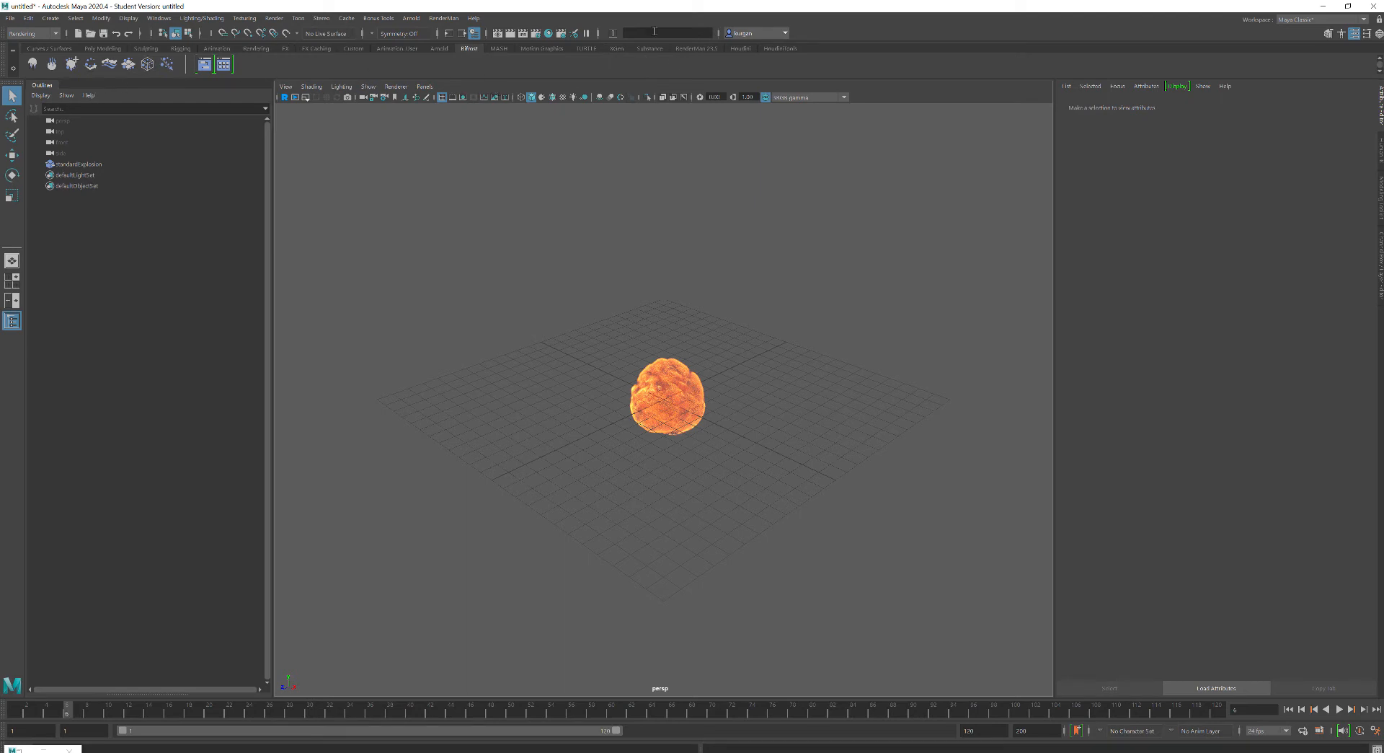
# Open the explosion material in the Hypershade and examine its volume density channel and emission channel.
pyautogui.click(548, 34)
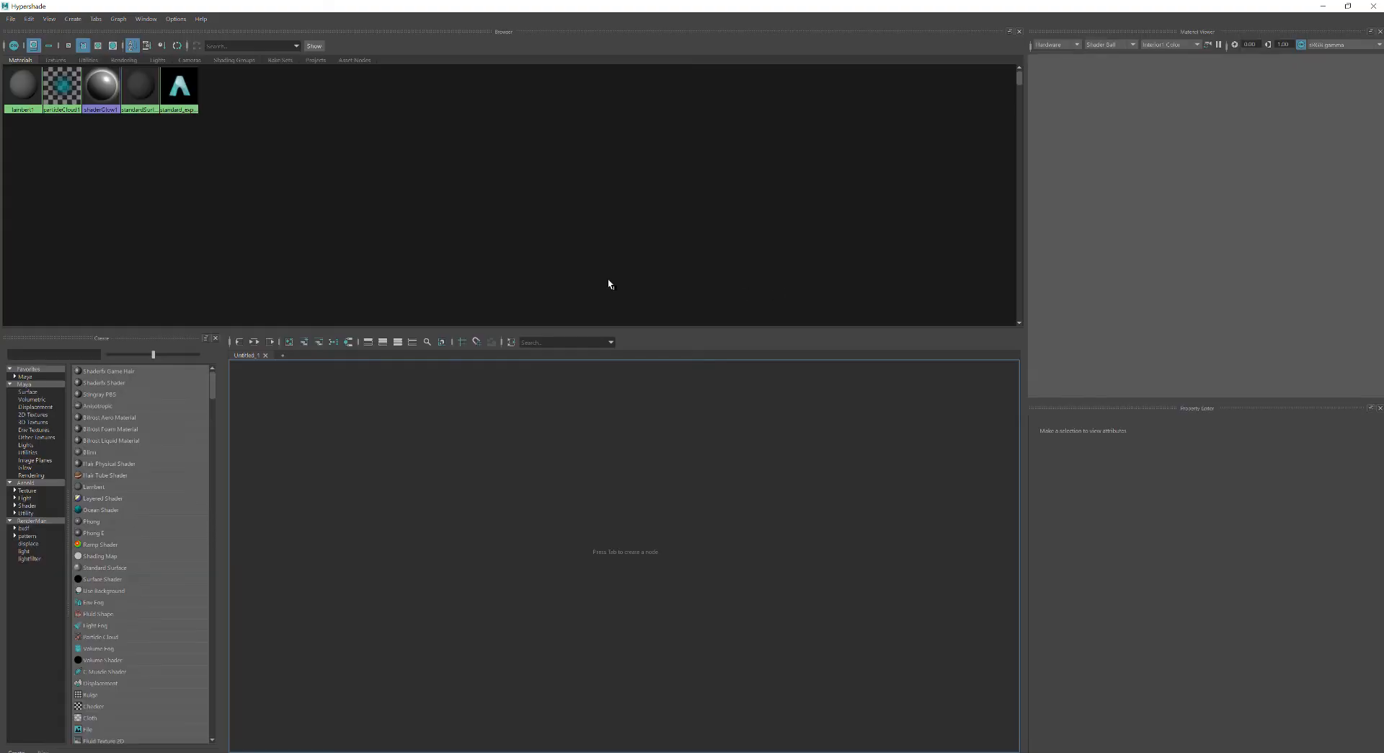
pyautogui.click(179, 96)
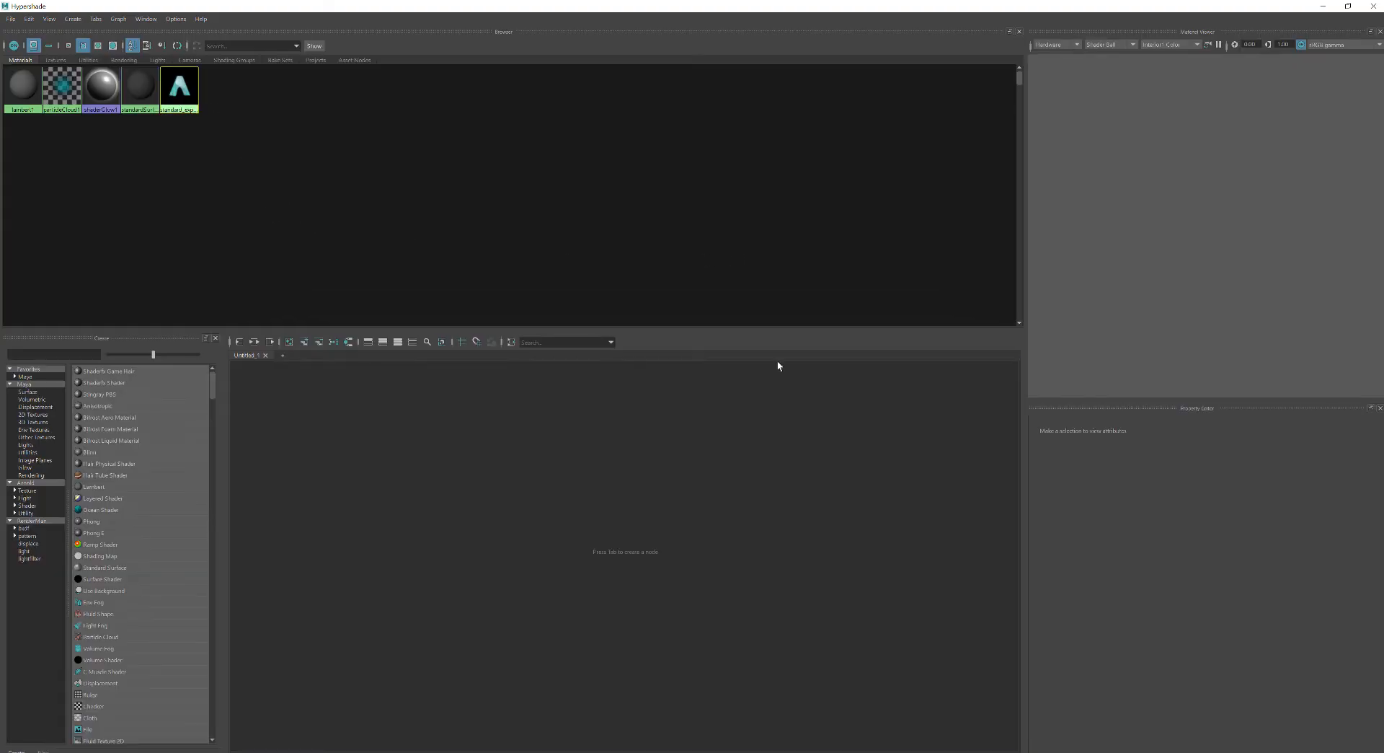
pyautogui.scroll(-2, 1205, 566)
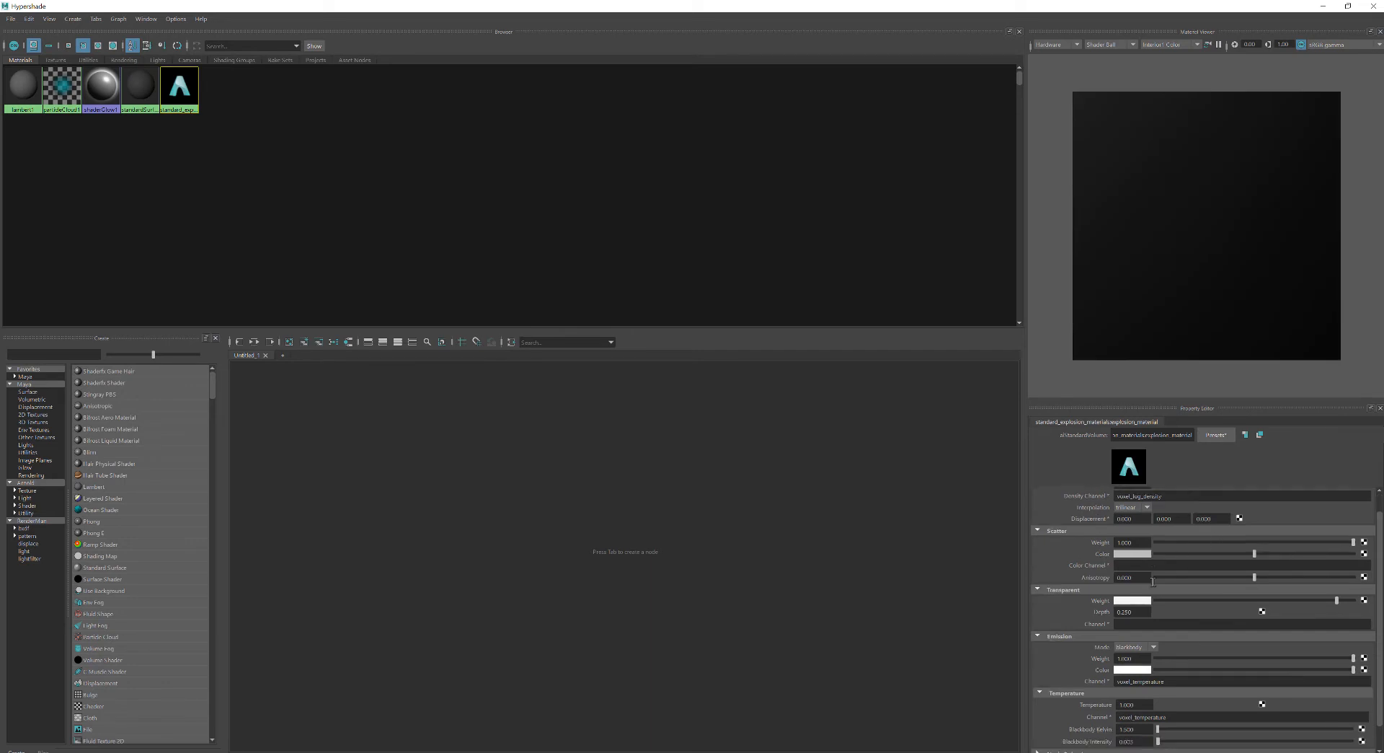
pyautogui.scroll(2, 1193, 532)
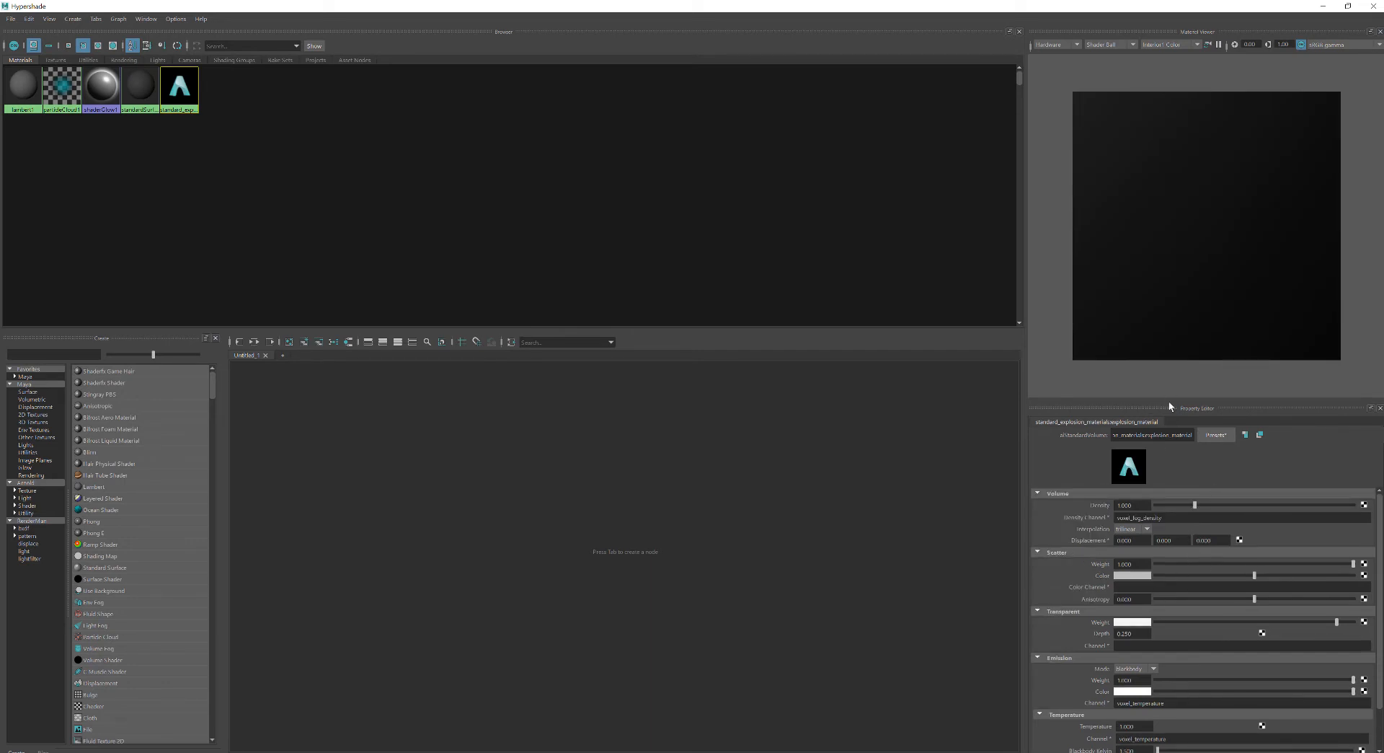
pyautogui.moveTo(1168, 399); pyautogui.dragTo(1170, 323)
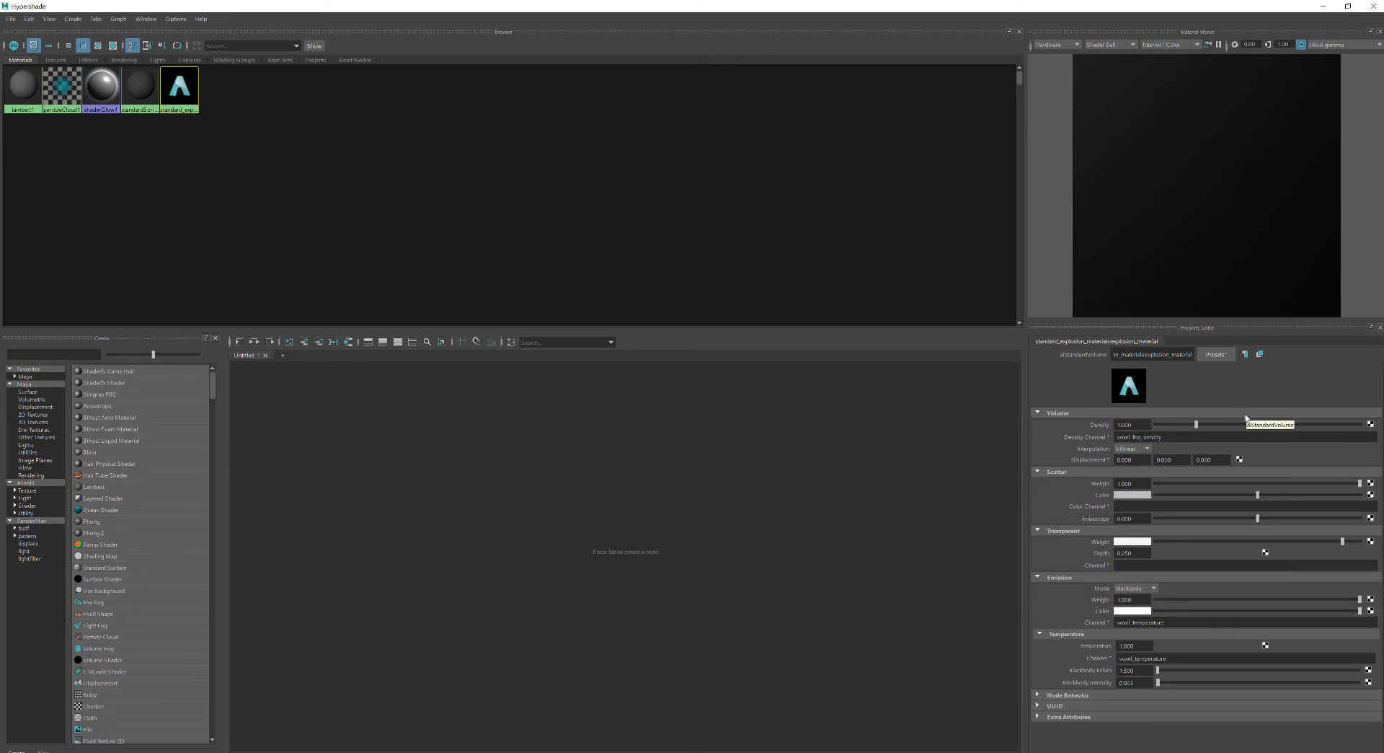
pyautogui.click(1173, 437)
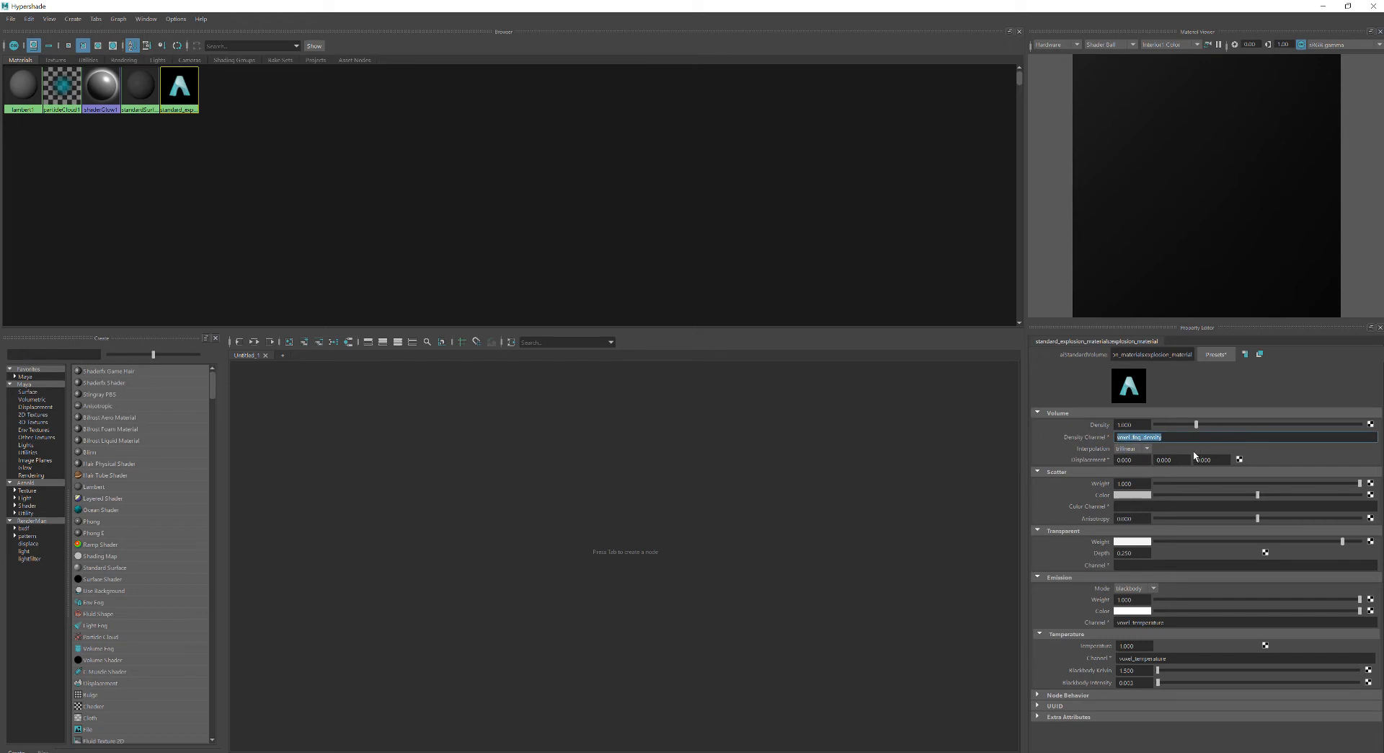
pyautogui.click(1175, 622)
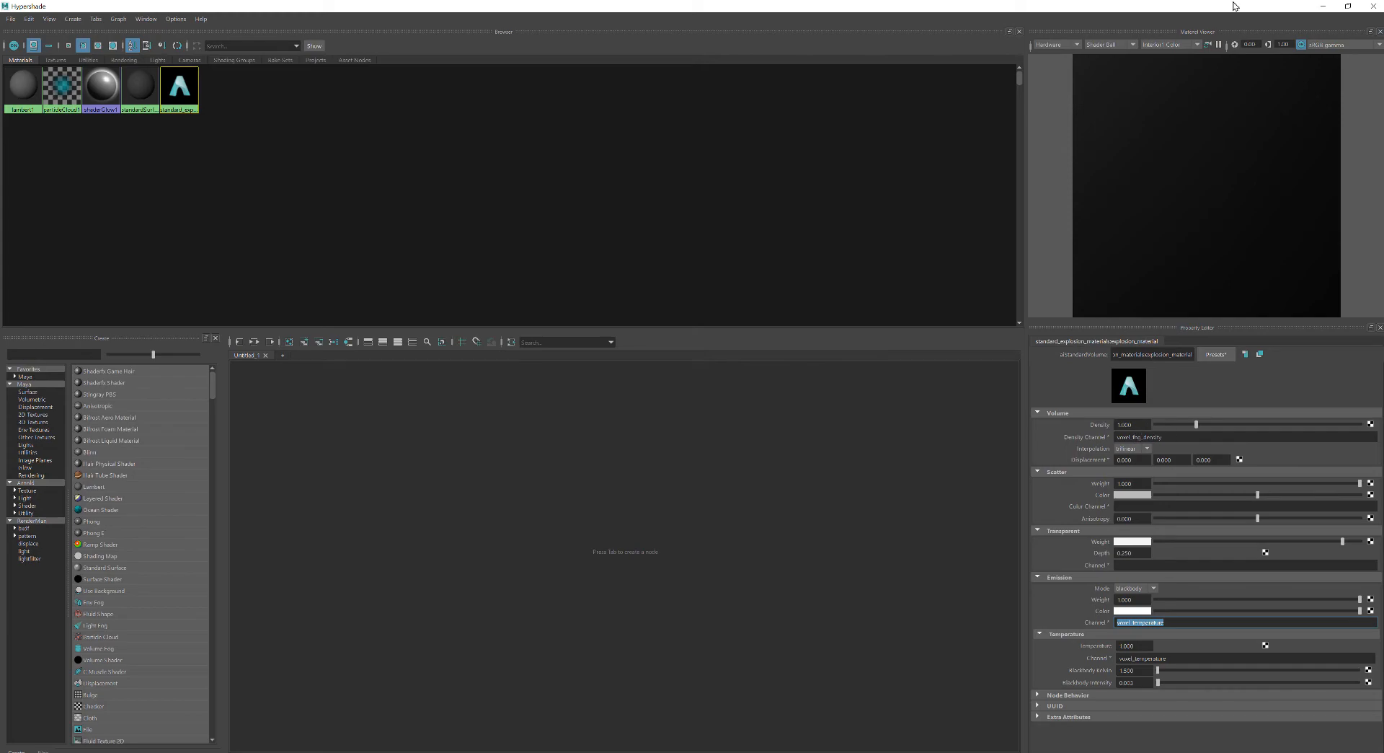
pyautogui.click(1323, 6)
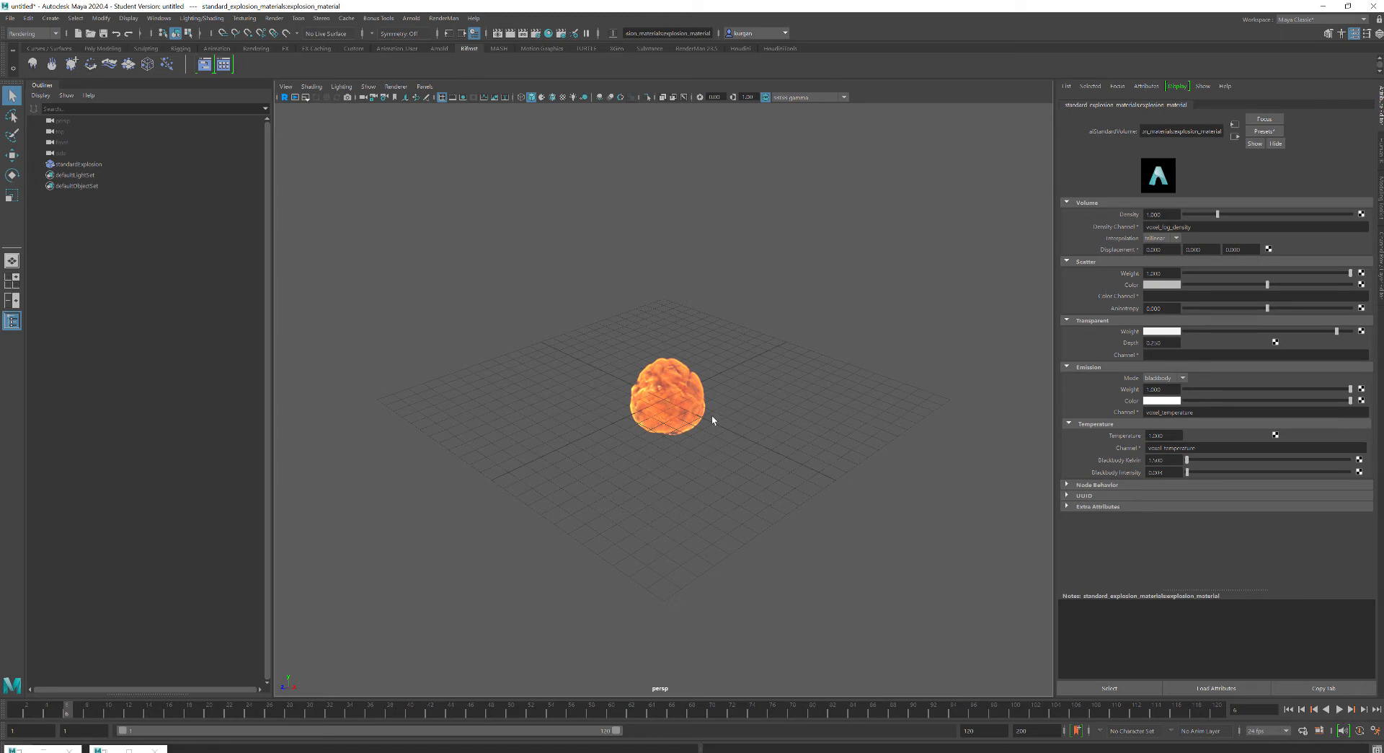
# Render the current frame from the persp camera with Arnold, and check the cached explosion at frames 36 and 8.
pyautogui.click(535, 34)
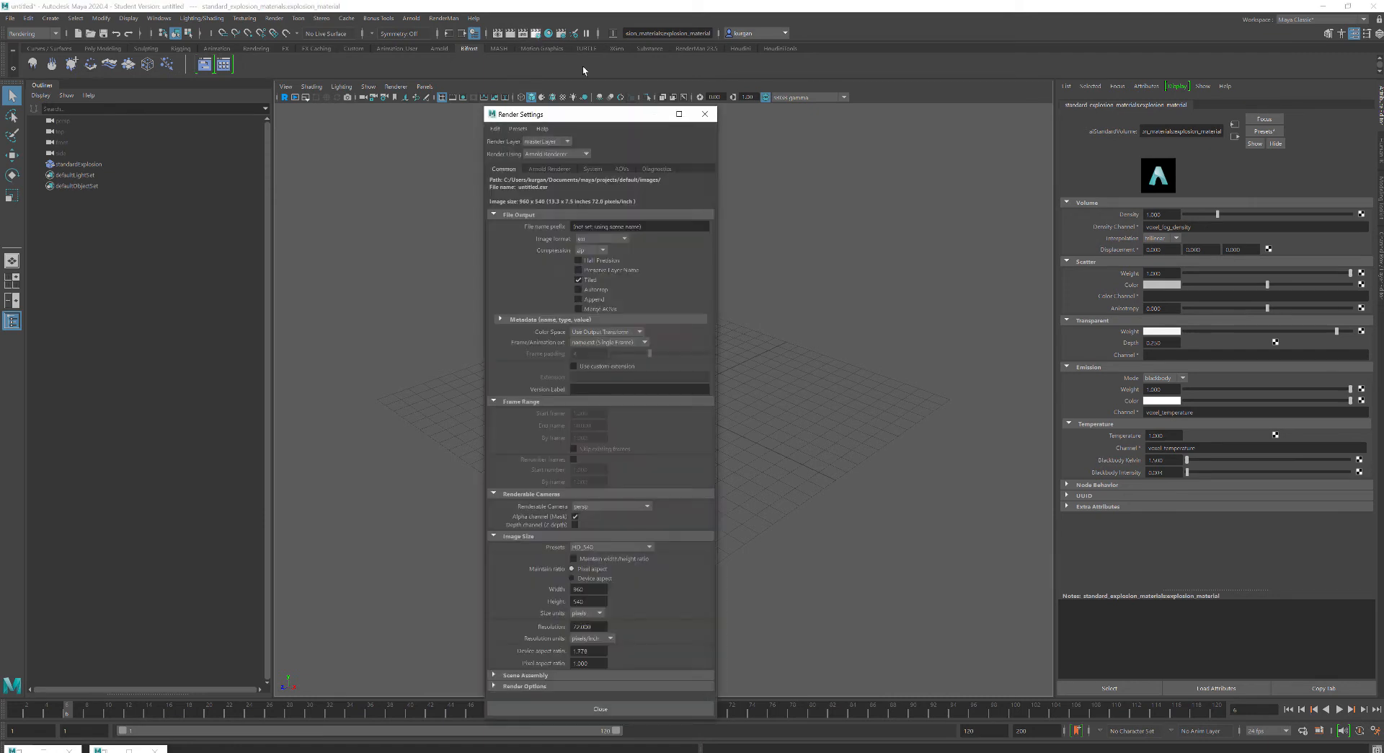
pyautogui.click(703, 114)
pyautogui.click(511, 34)
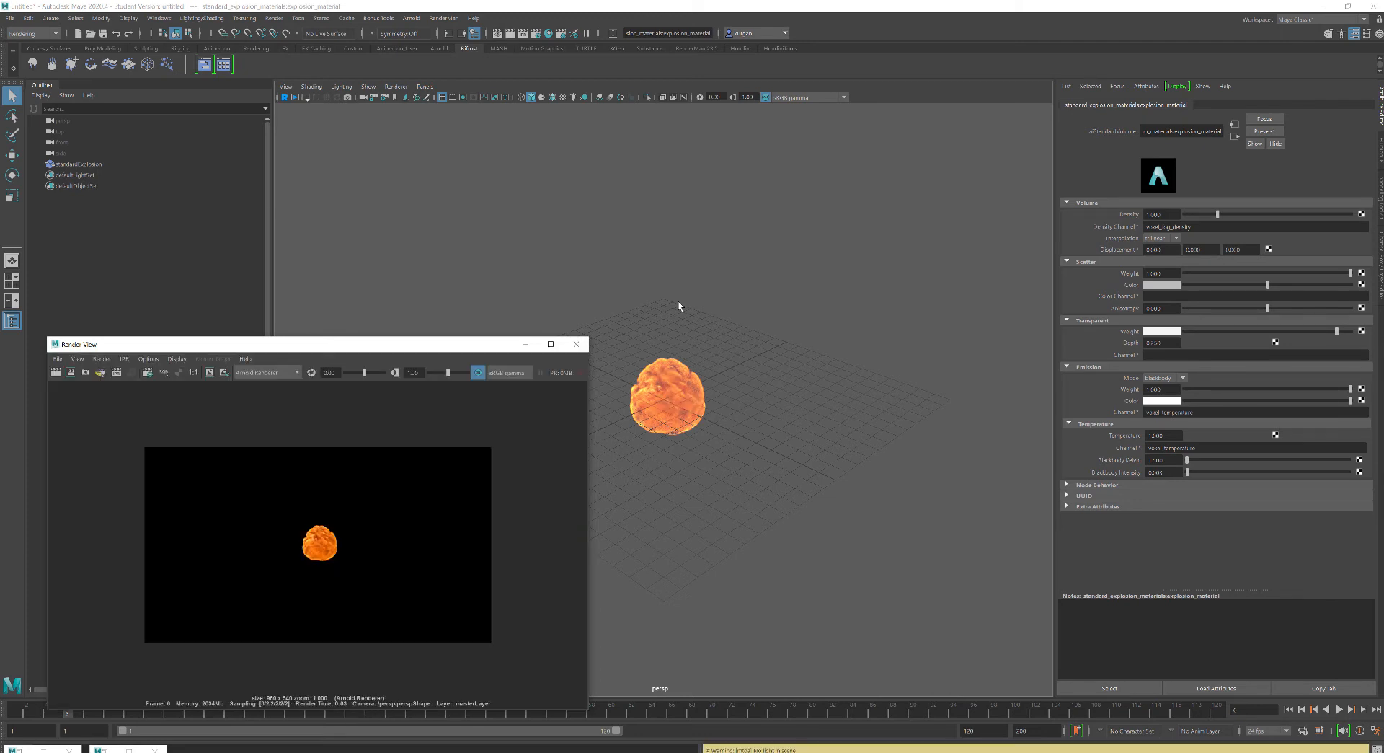
pyautogui.click(576, 346)
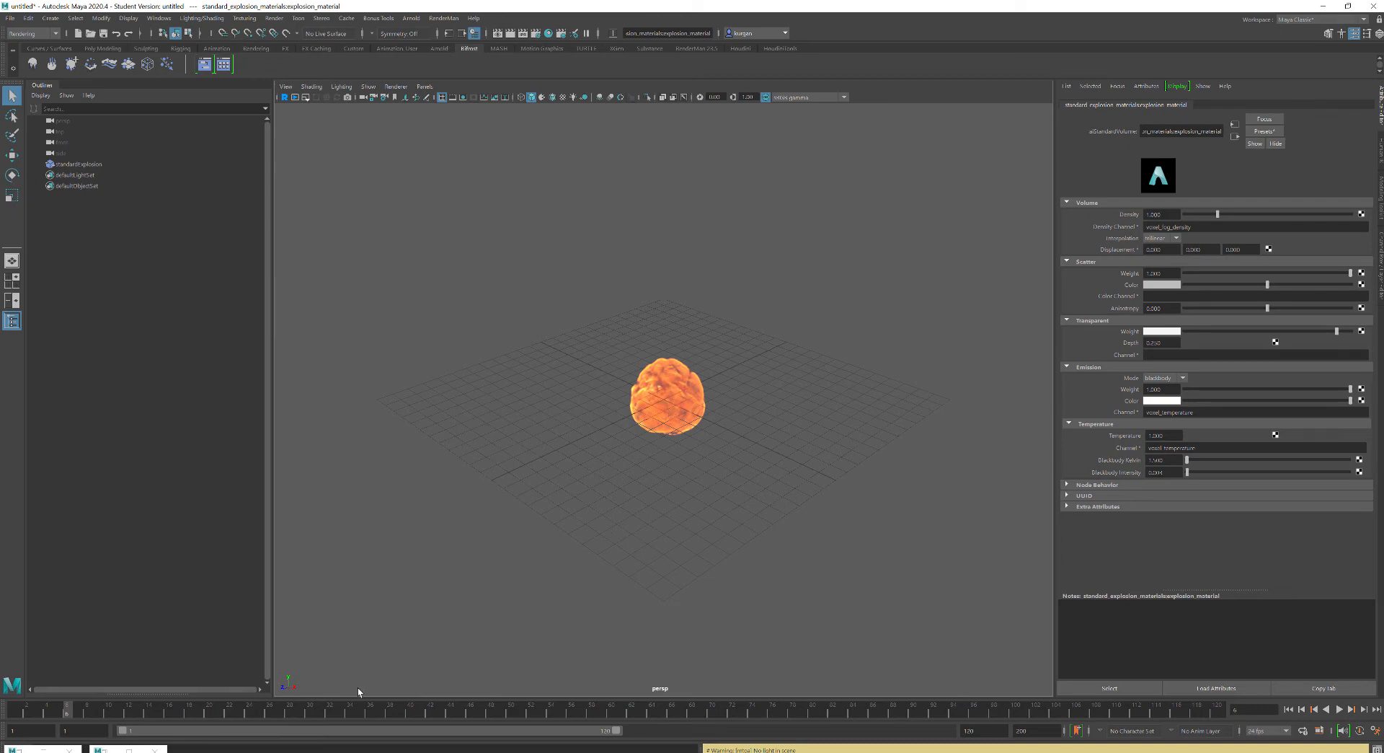
pyautogui.click(374, 714)
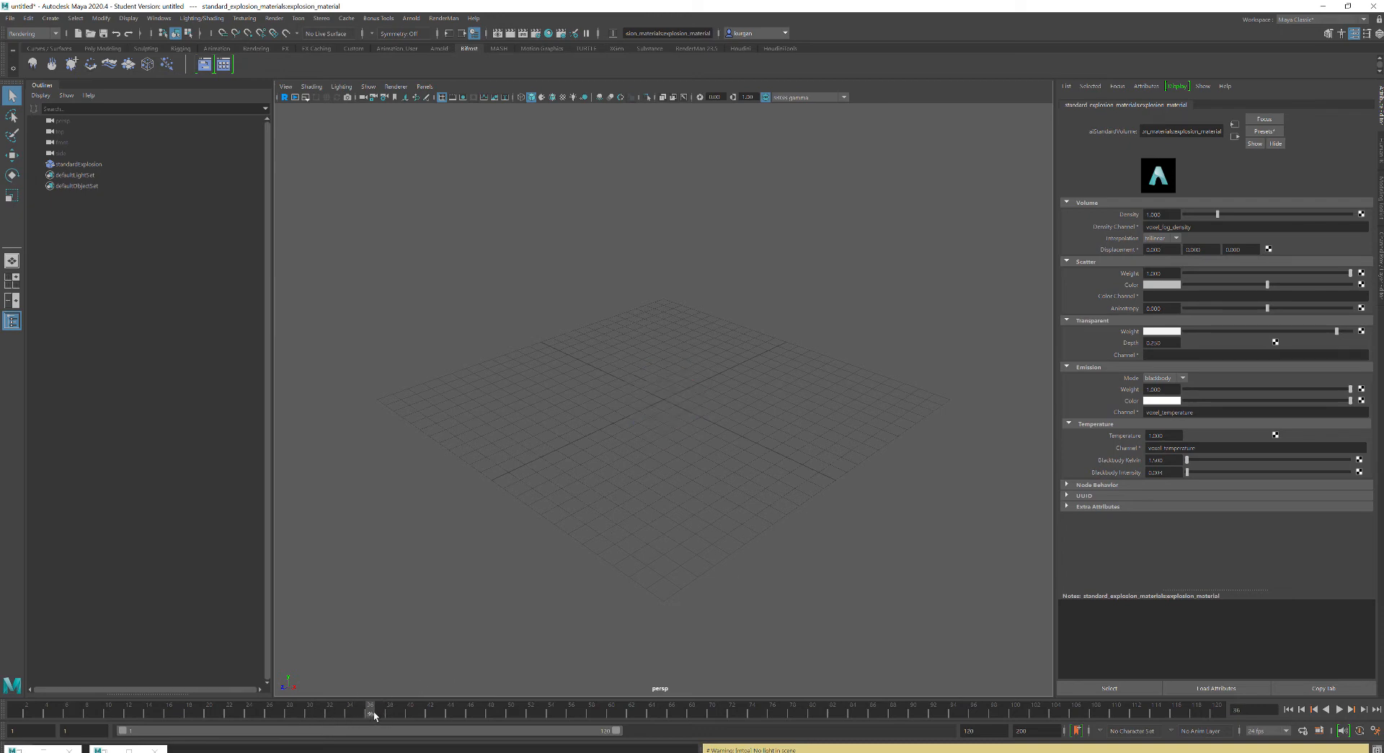
pyautogui.click(86, 714)
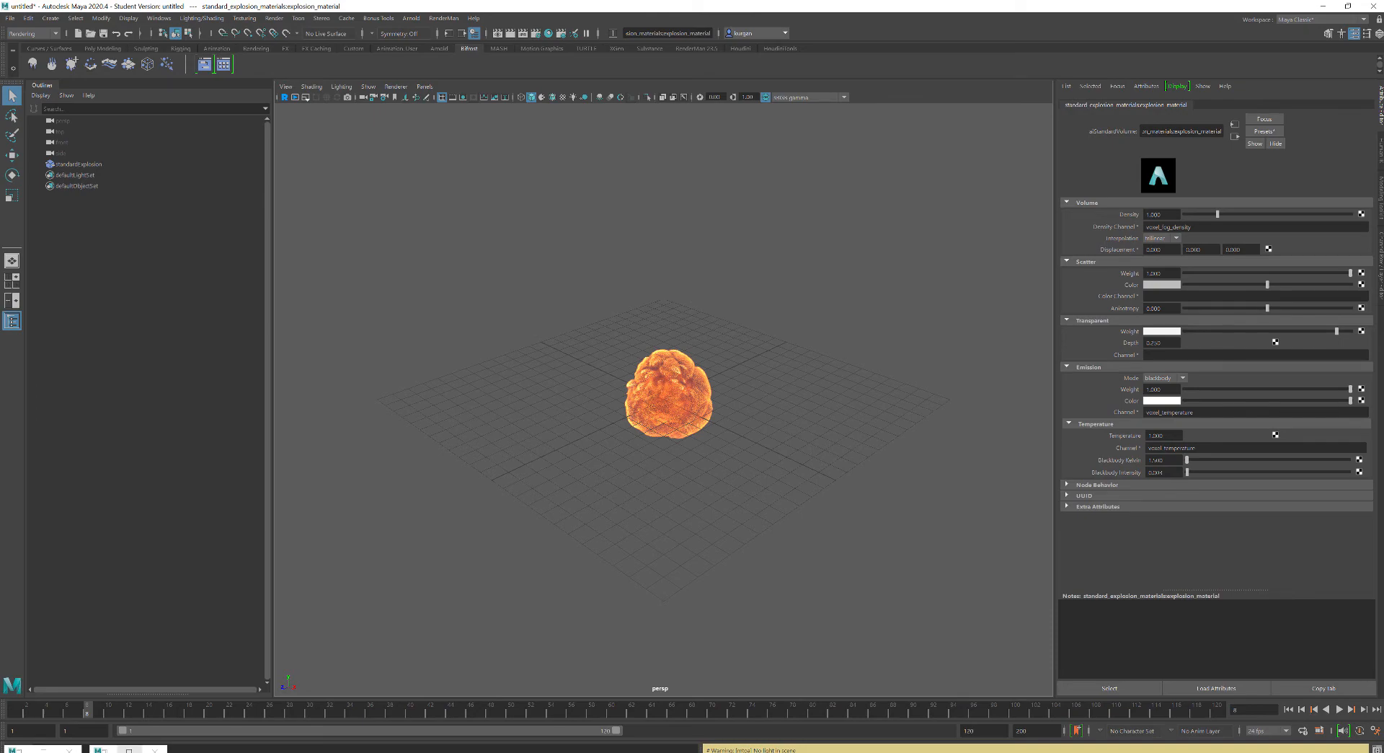
# Switch to File Explorer, review the standardexplosion VDB sequence in the default project's cache\vdb folder, and return to Maya.
pyautogui.moveTo(130, 748)
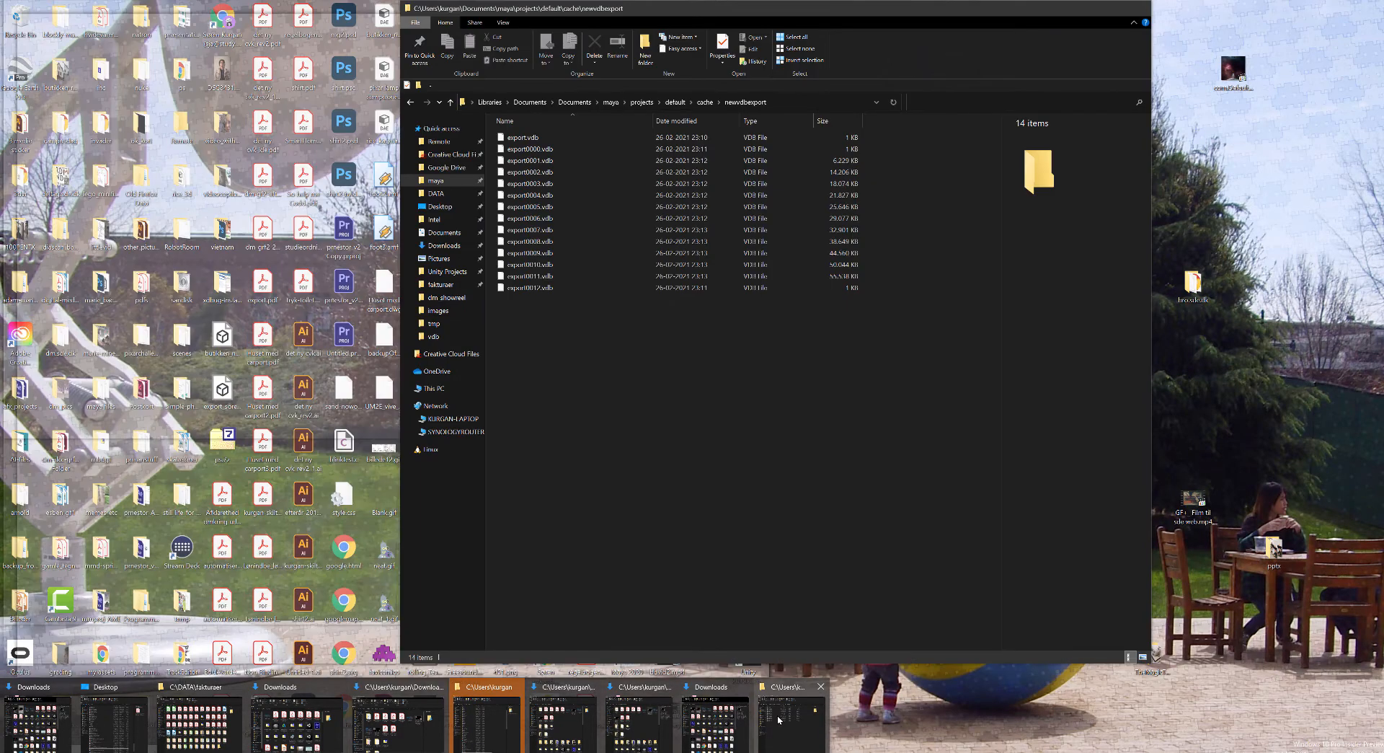
pyautogui.click(778, 719)
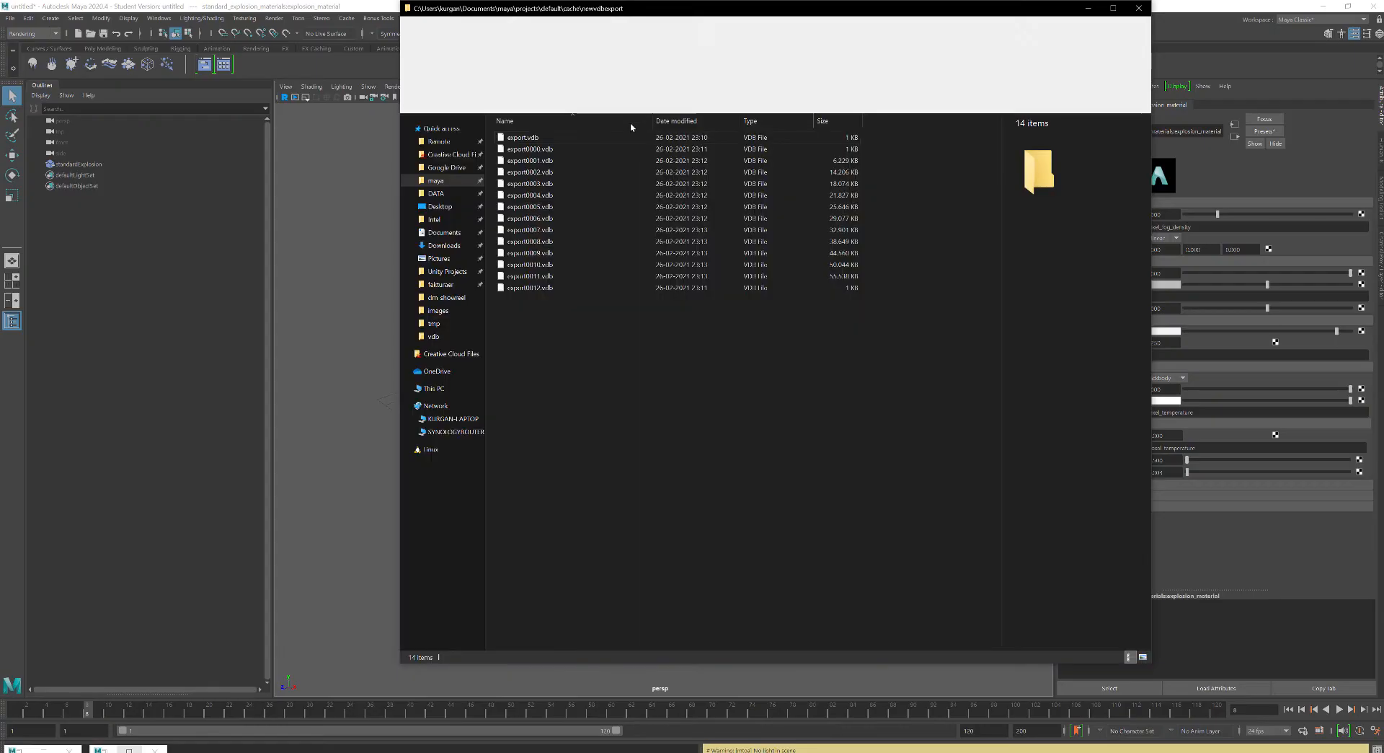
pyautogui.click(705, 101)
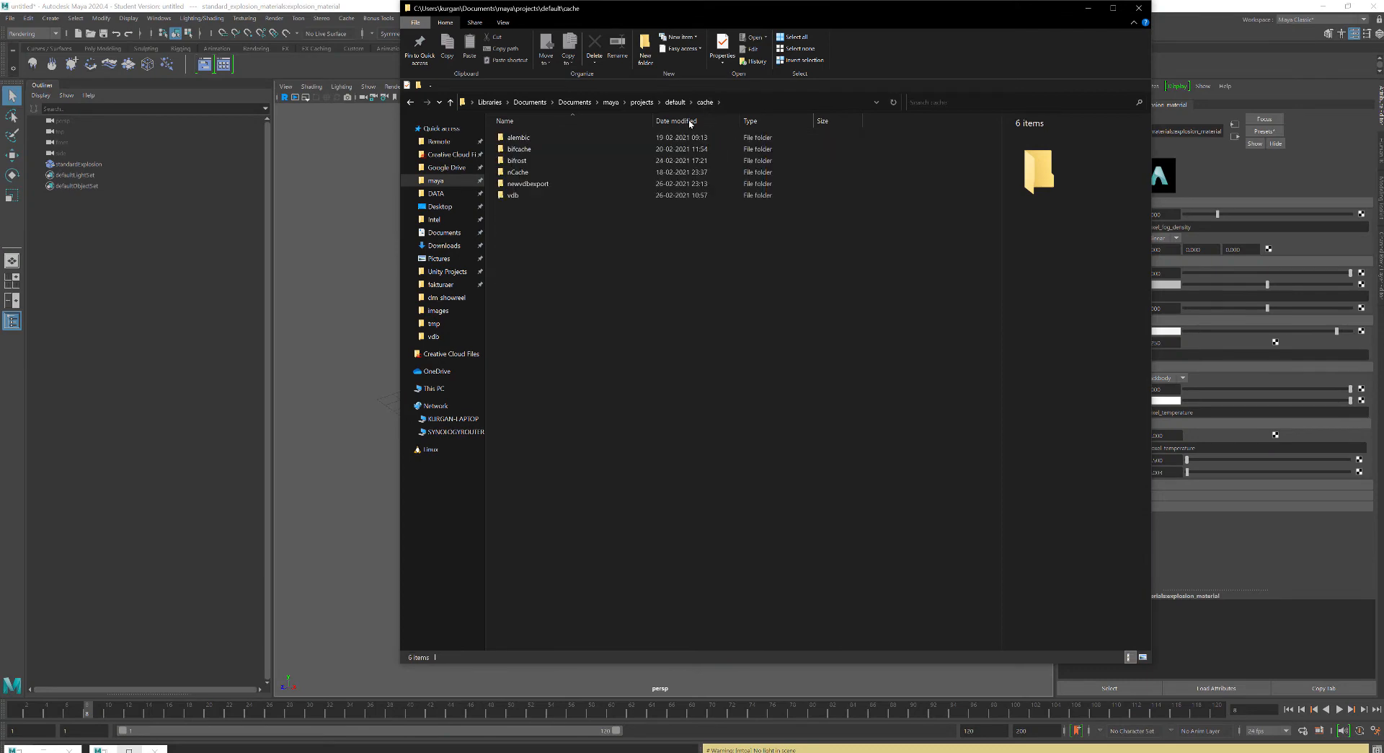
pyautogui.doubleClick(513, 196)
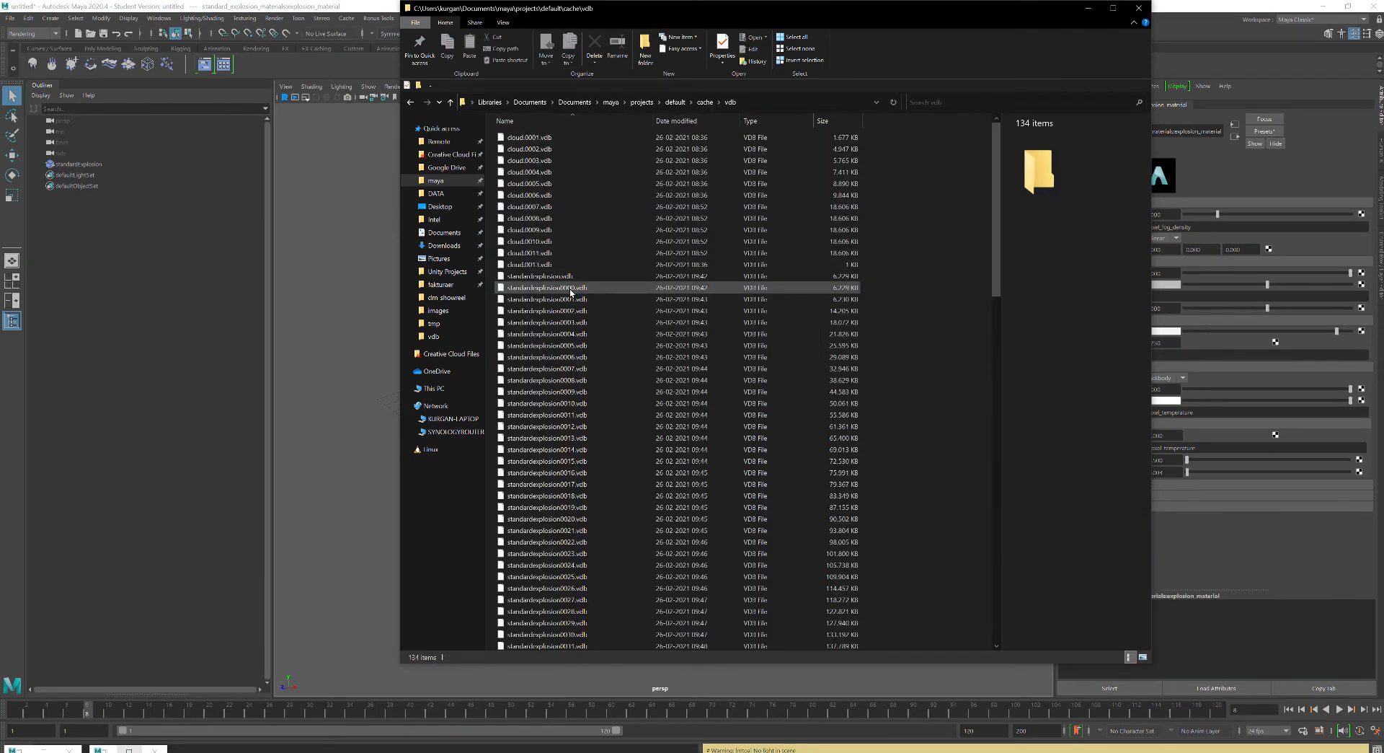
pyautogui.click(558, 288)
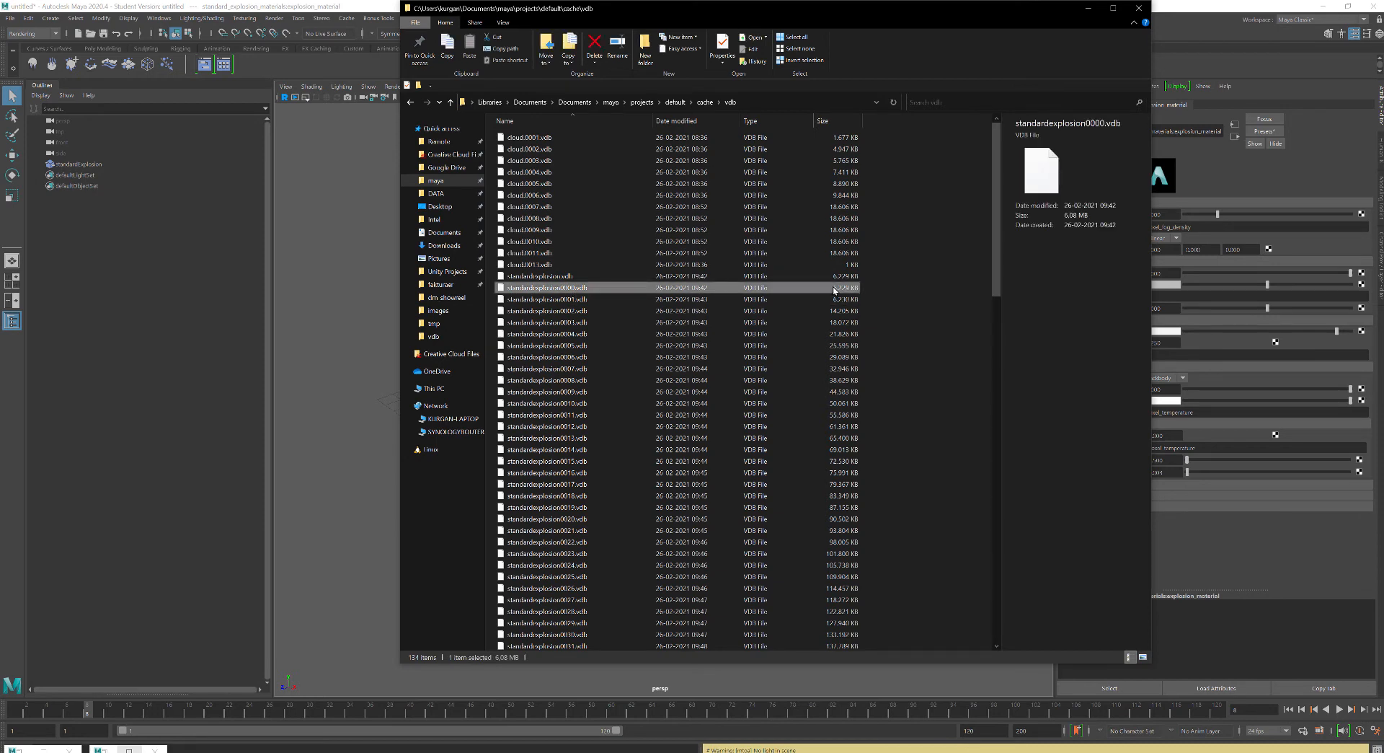
pyautogui.scroll(-20, 834, 289)
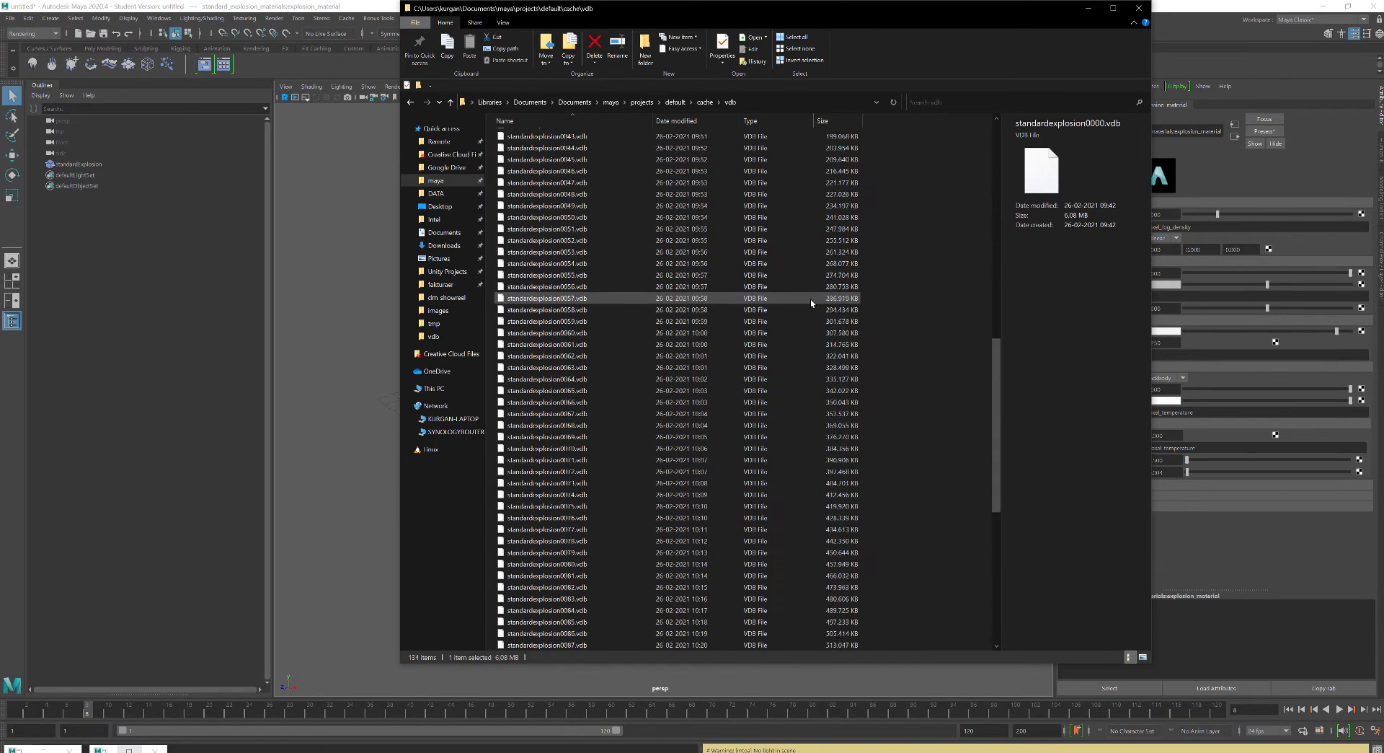
pyautogui.scroll(-5, 810, 303)
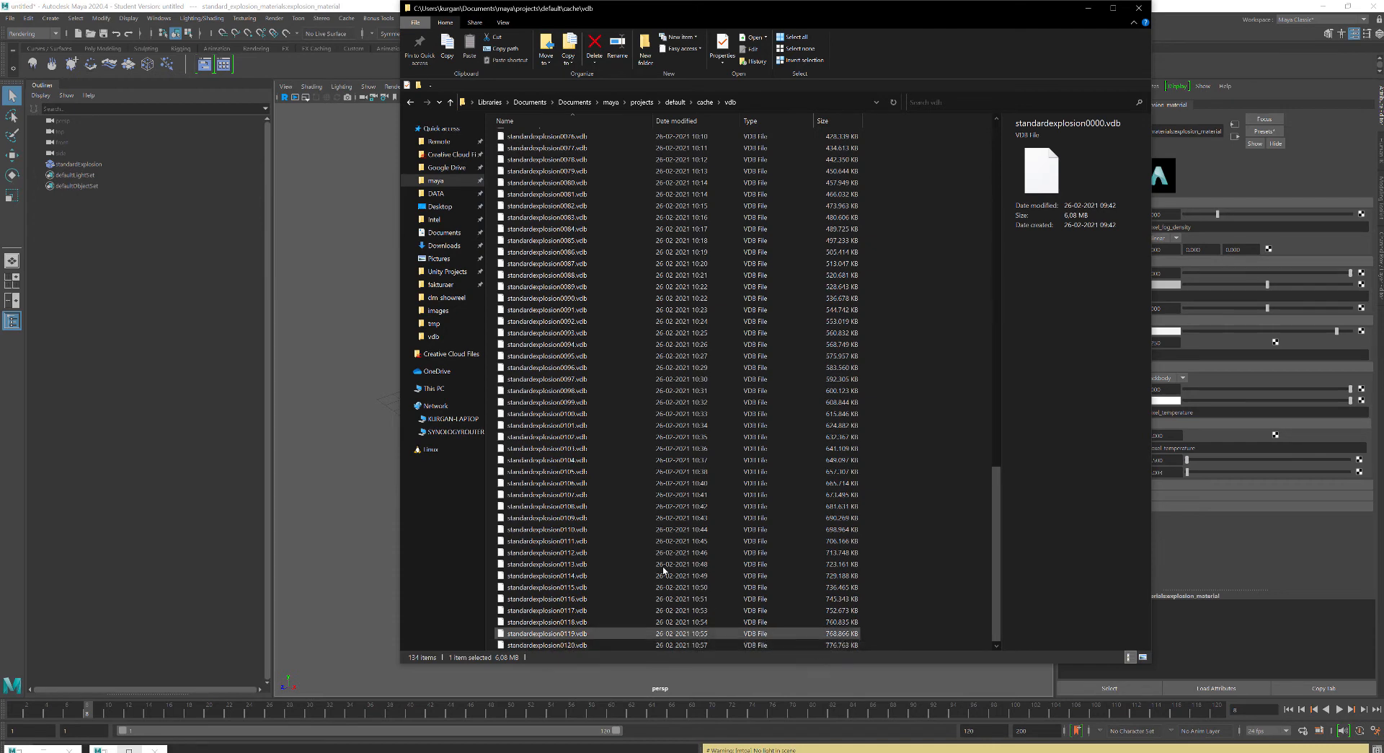
pyautogui.click(1088, 8)
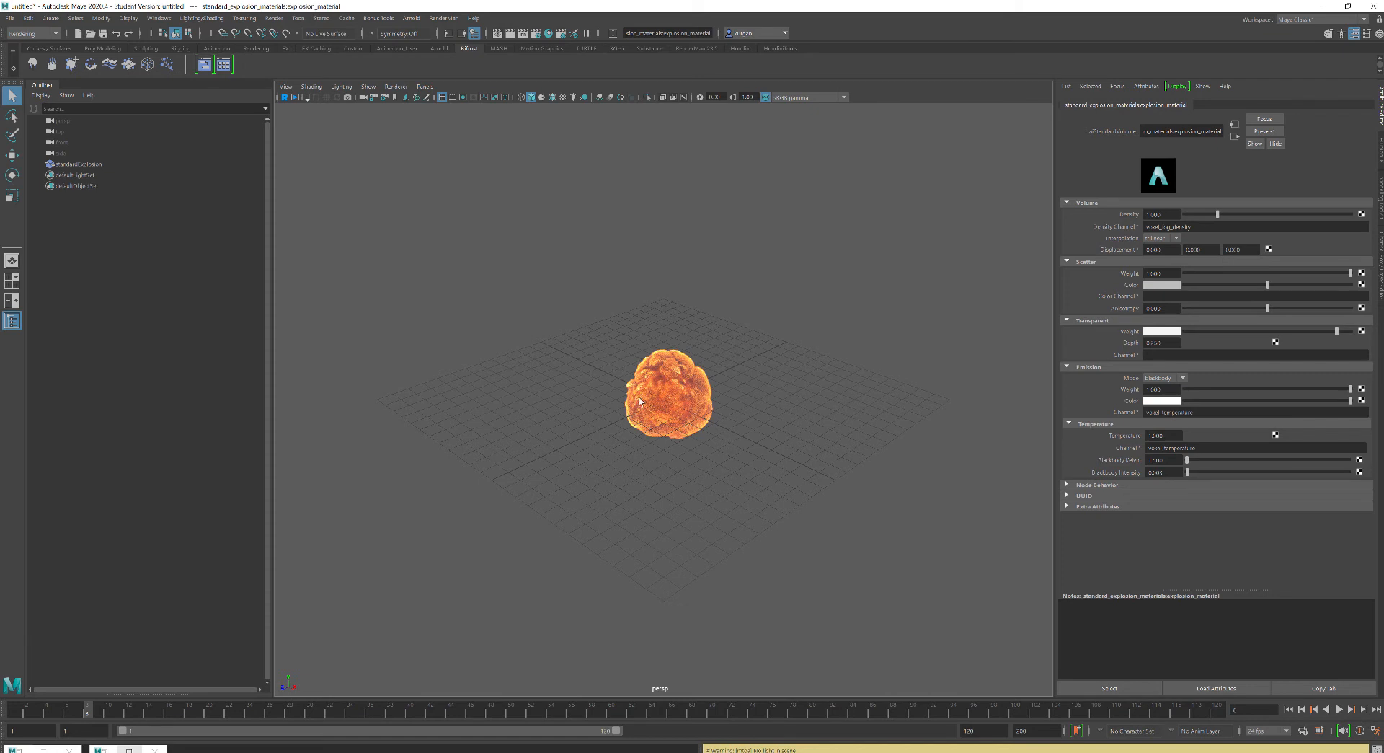
# Hide the standardExplosion object and load the RenderMan plug-in.
pyautogui.click(65, 166)
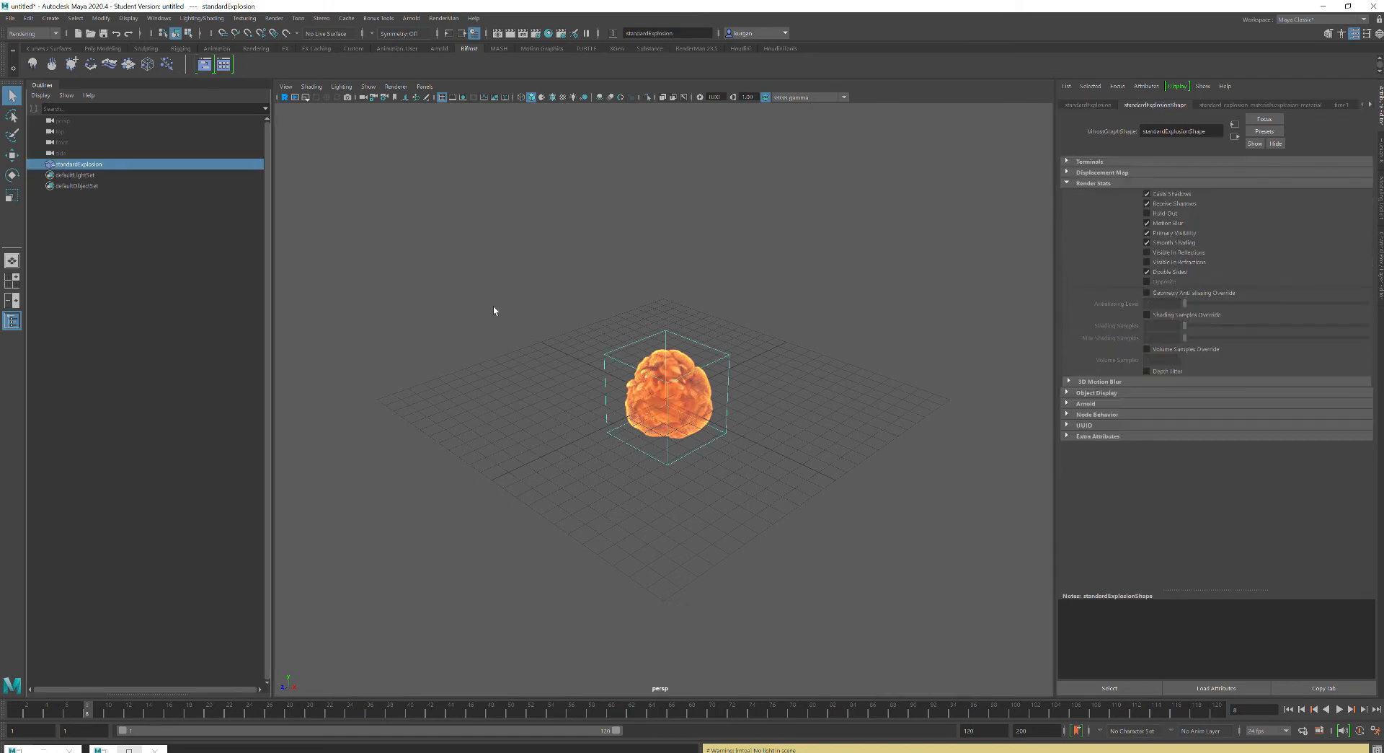
pyautogui.hotkey('ctrl', 'h')
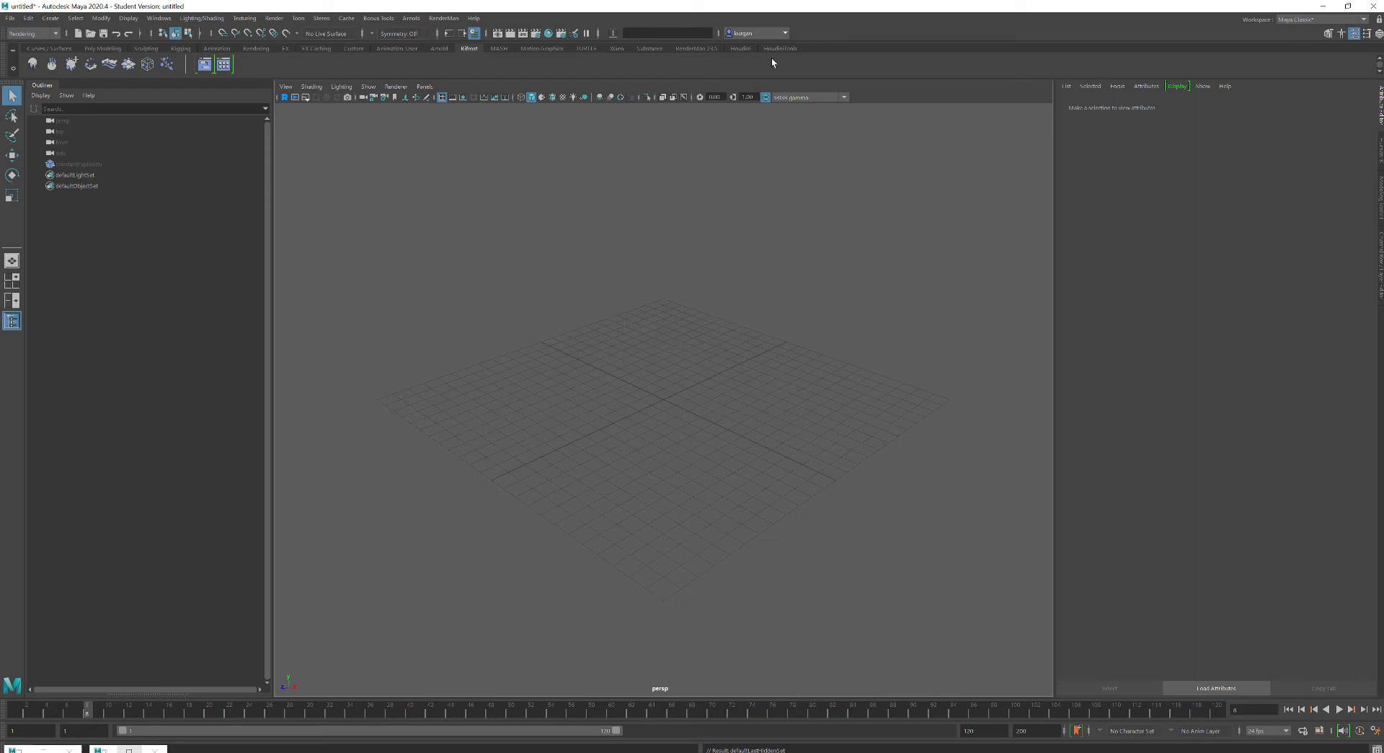
pyautogui.click(690, 49)
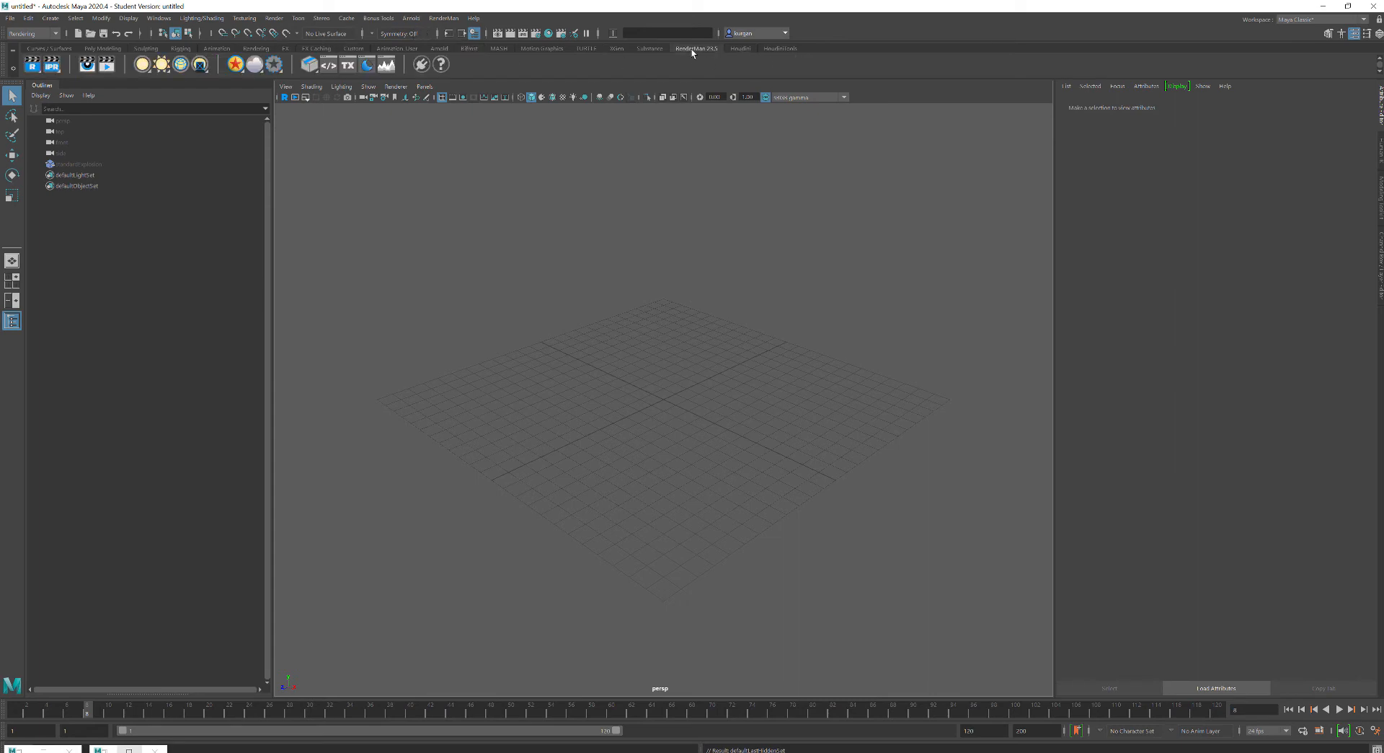
pyautogui.click(422, 65)
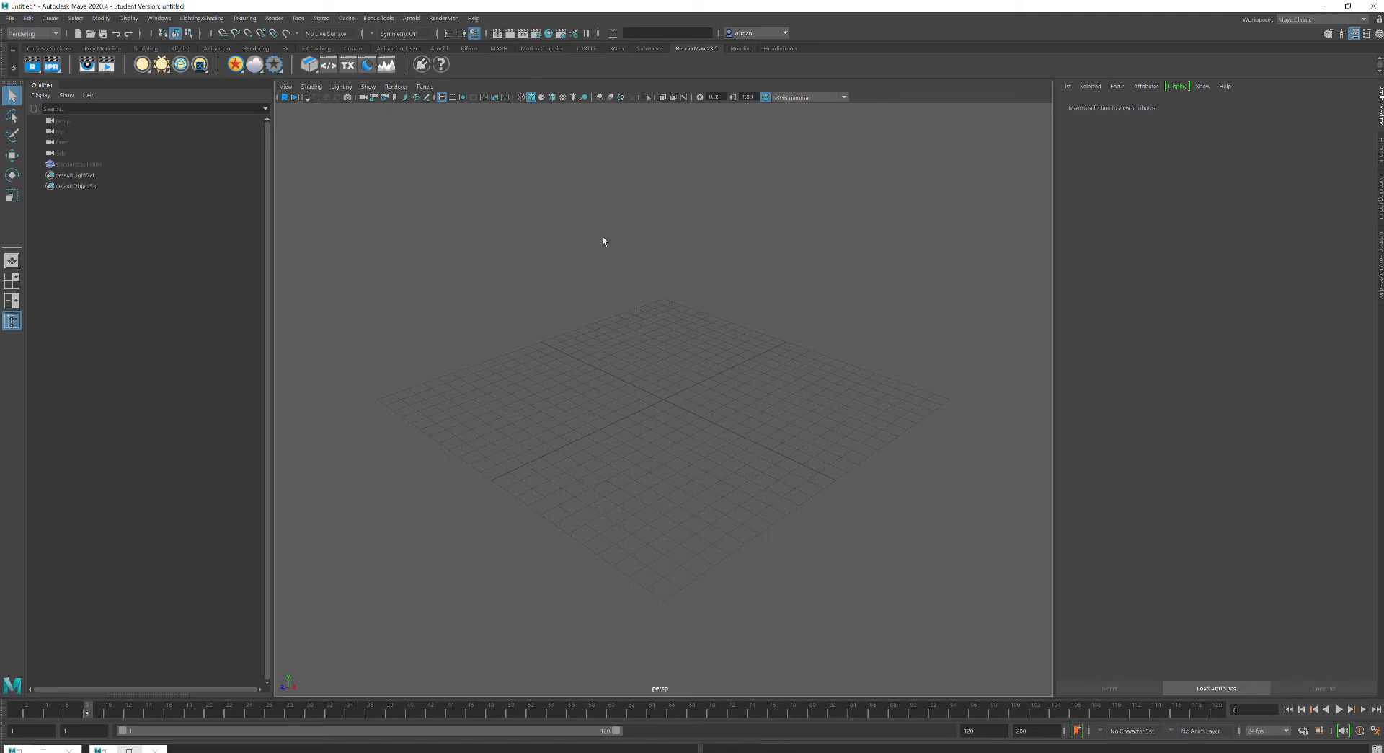
# Create a RenderMan OpenVDB Visualizer and load standardexplosion0000.vdb from the default project's cache/vdb folder into its read node.
pyautogui.rightClick(256, 66)
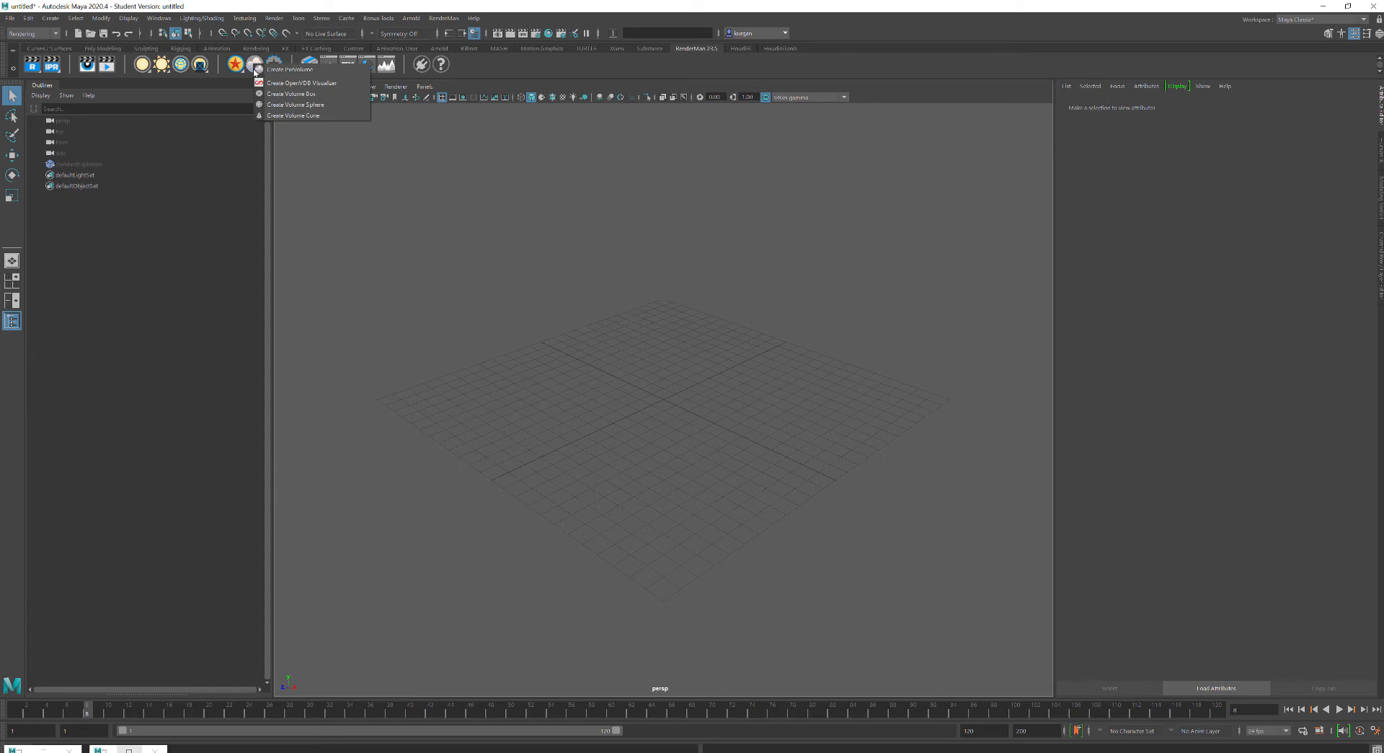
pyautogui.click(288, 83)
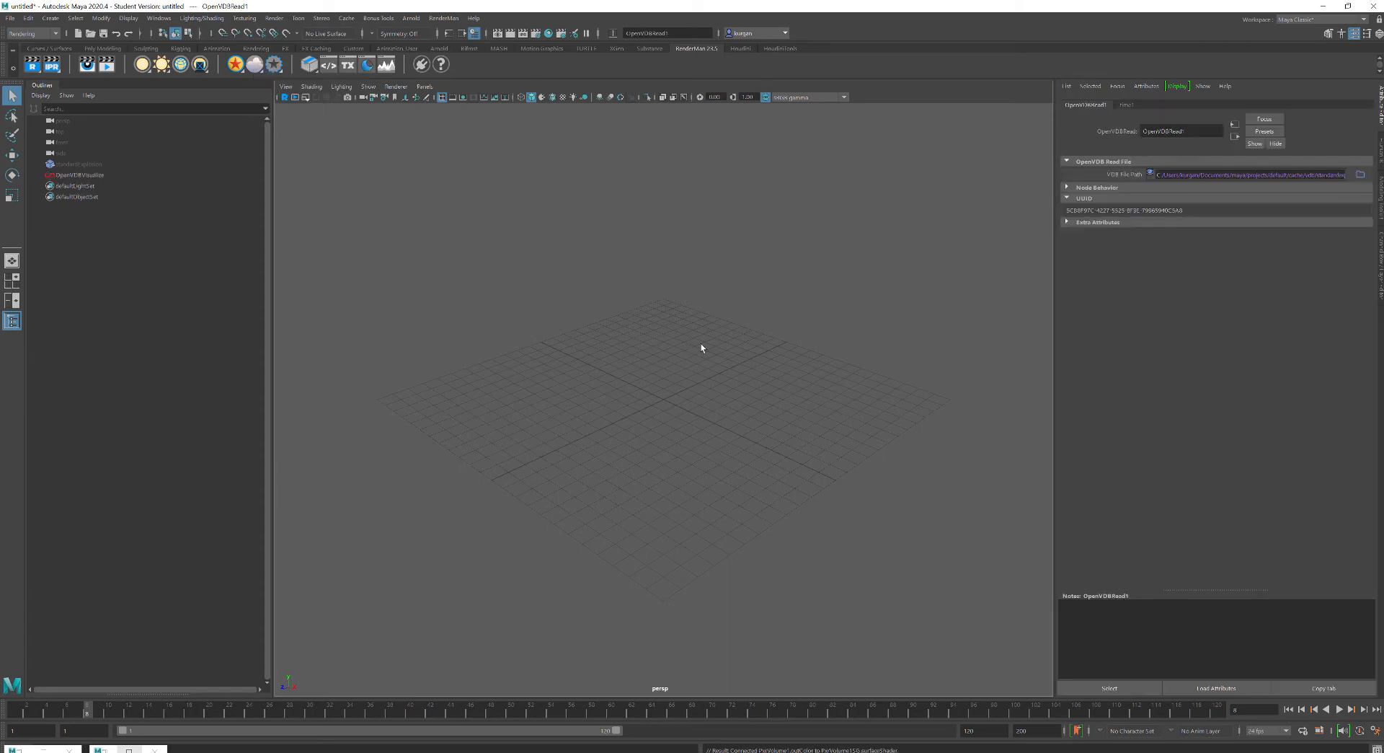
pyautogui.click(94, 175)
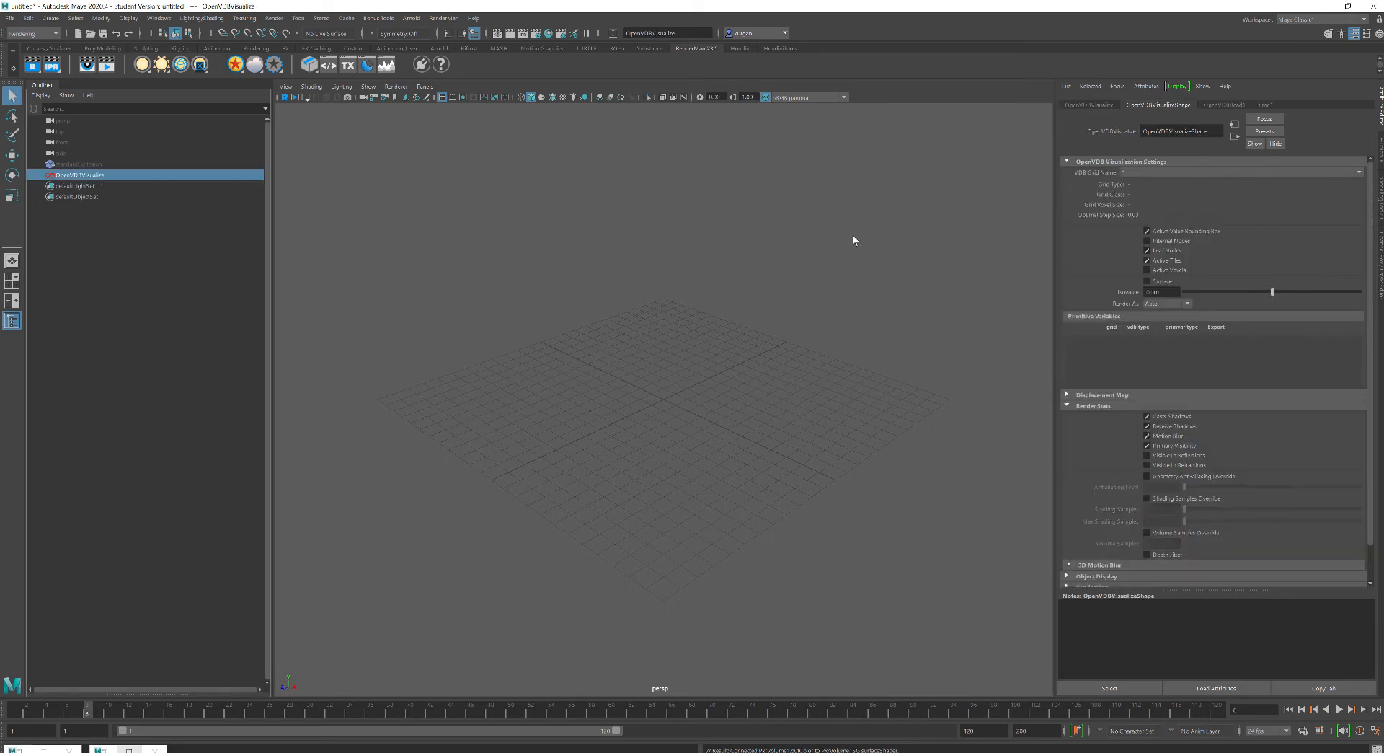
pyautogui.click(1215, 105)
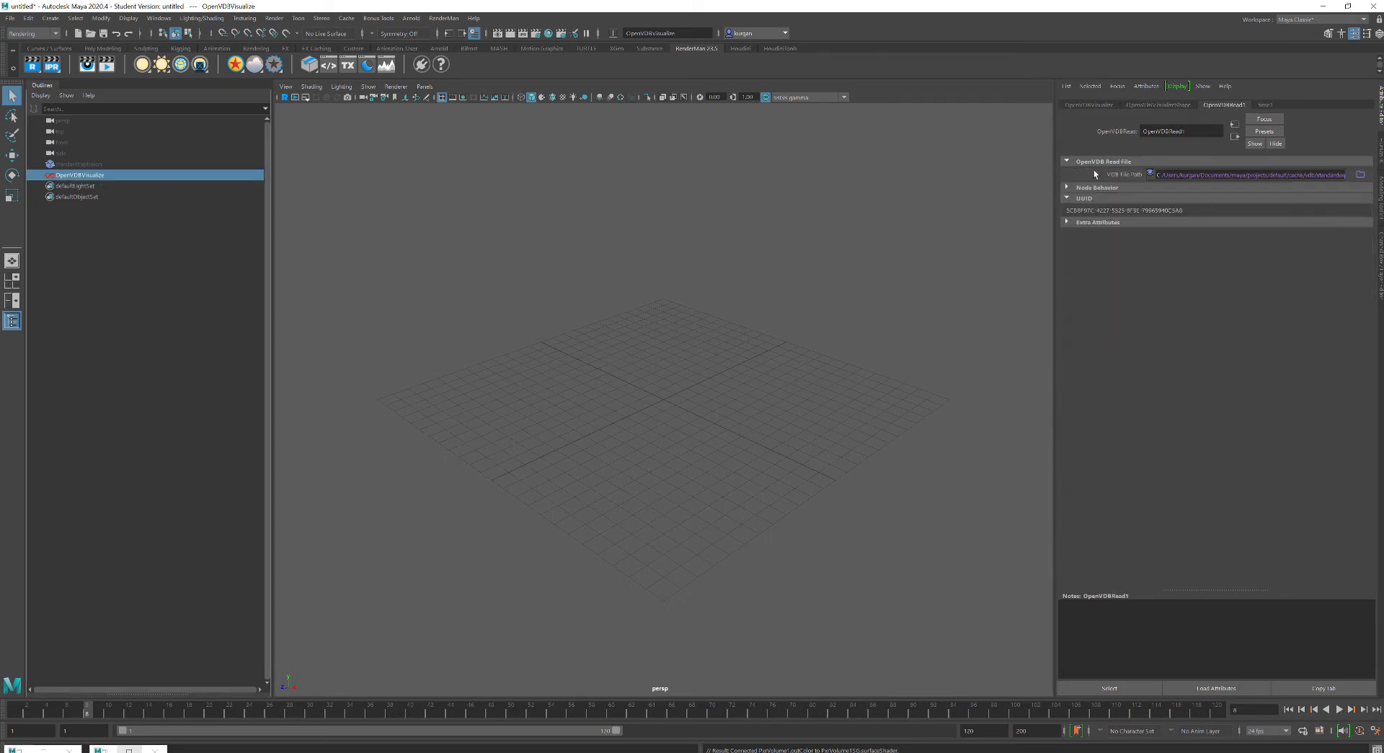
pyautogui.click(1360, 175)
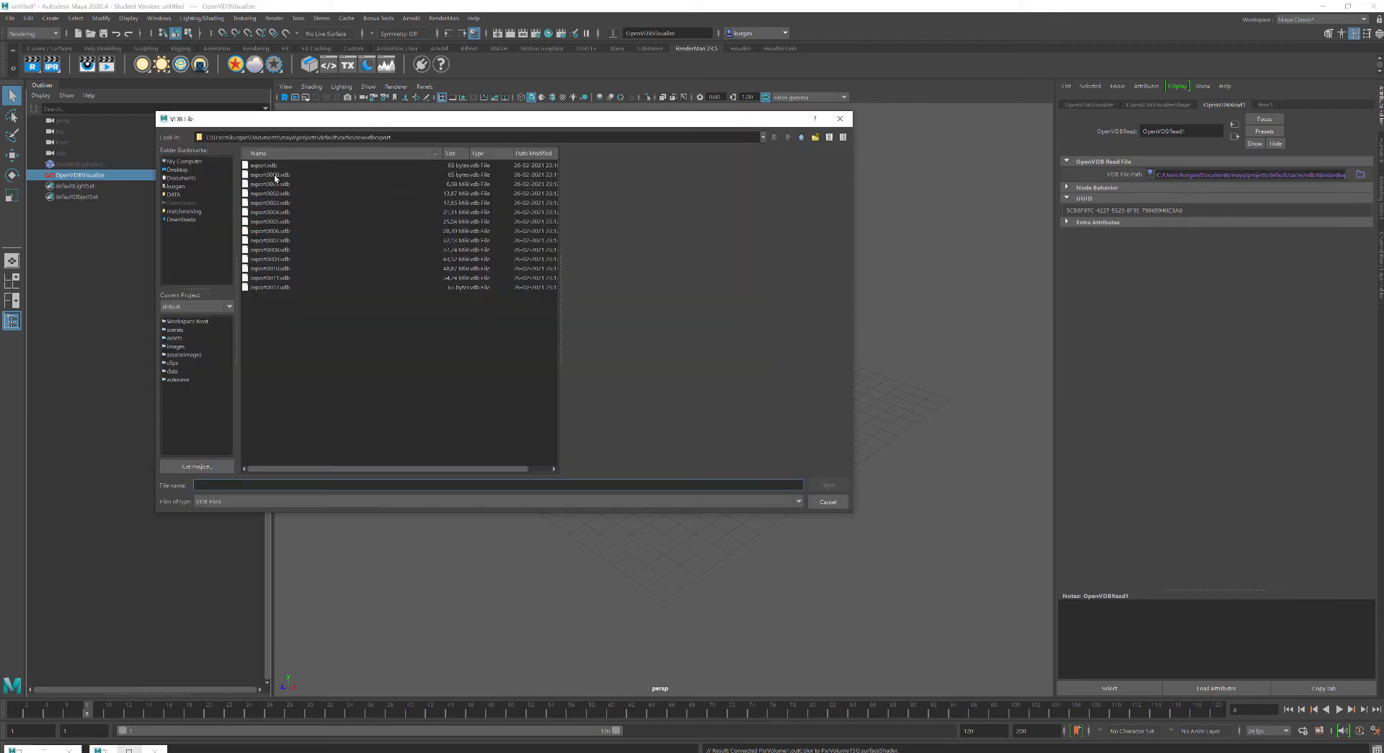
pyautogui.click(277, 176)
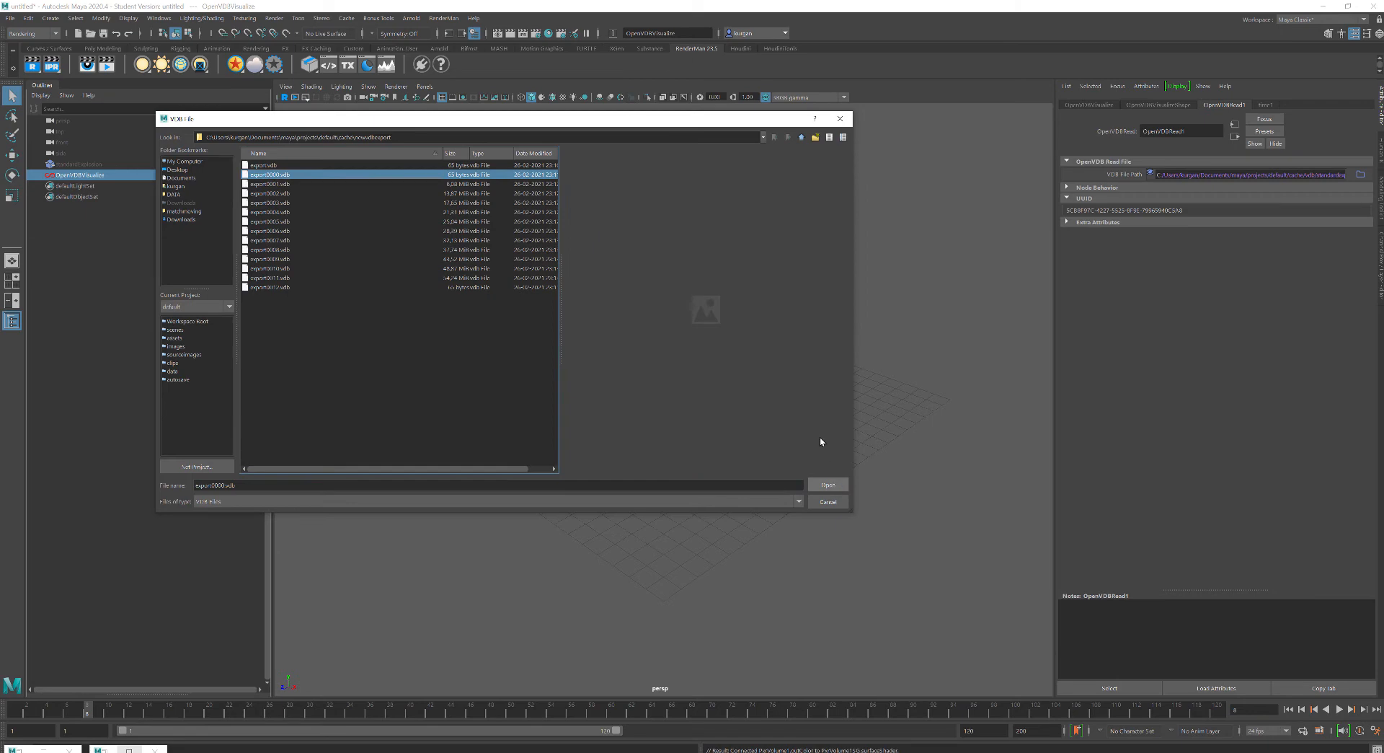
pyautogui.click(800, 137)
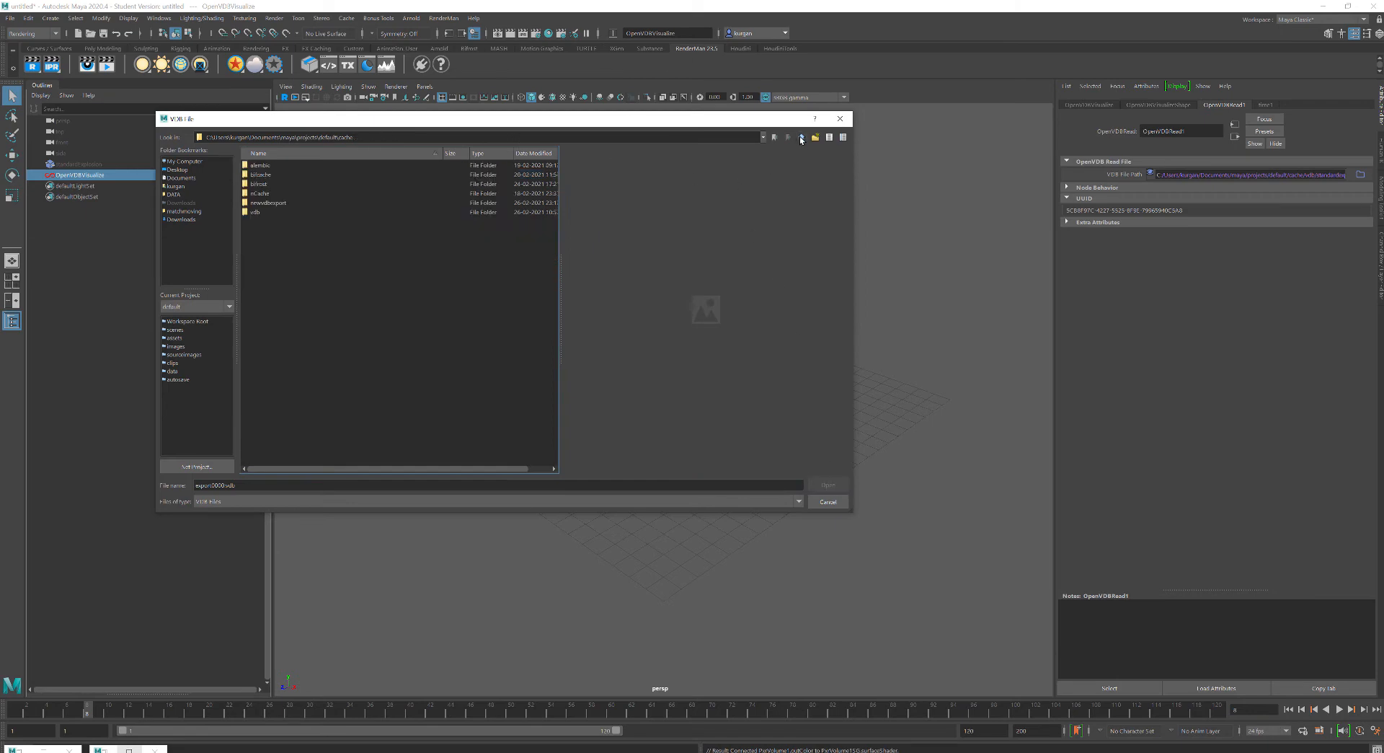
pyautogui.doubleClick(257, 212)
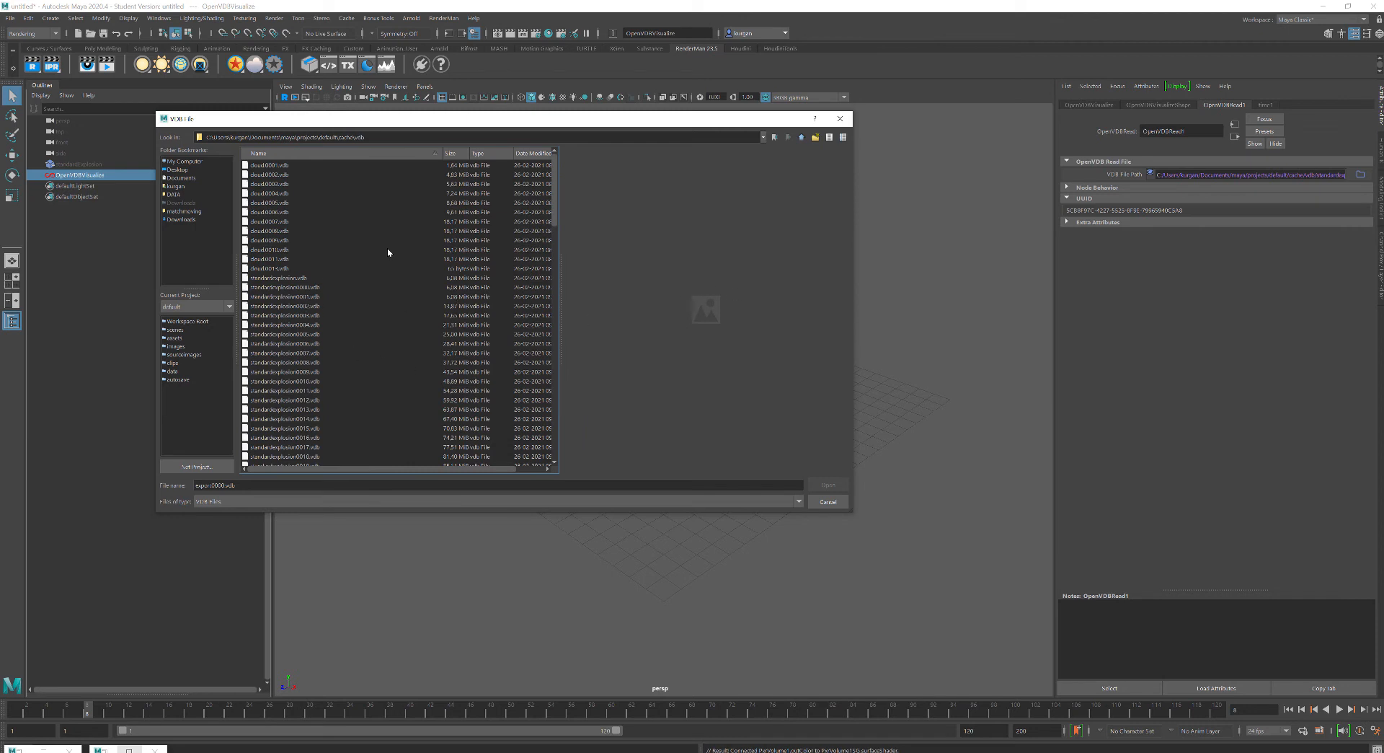
pyautogui.click(312, 287)
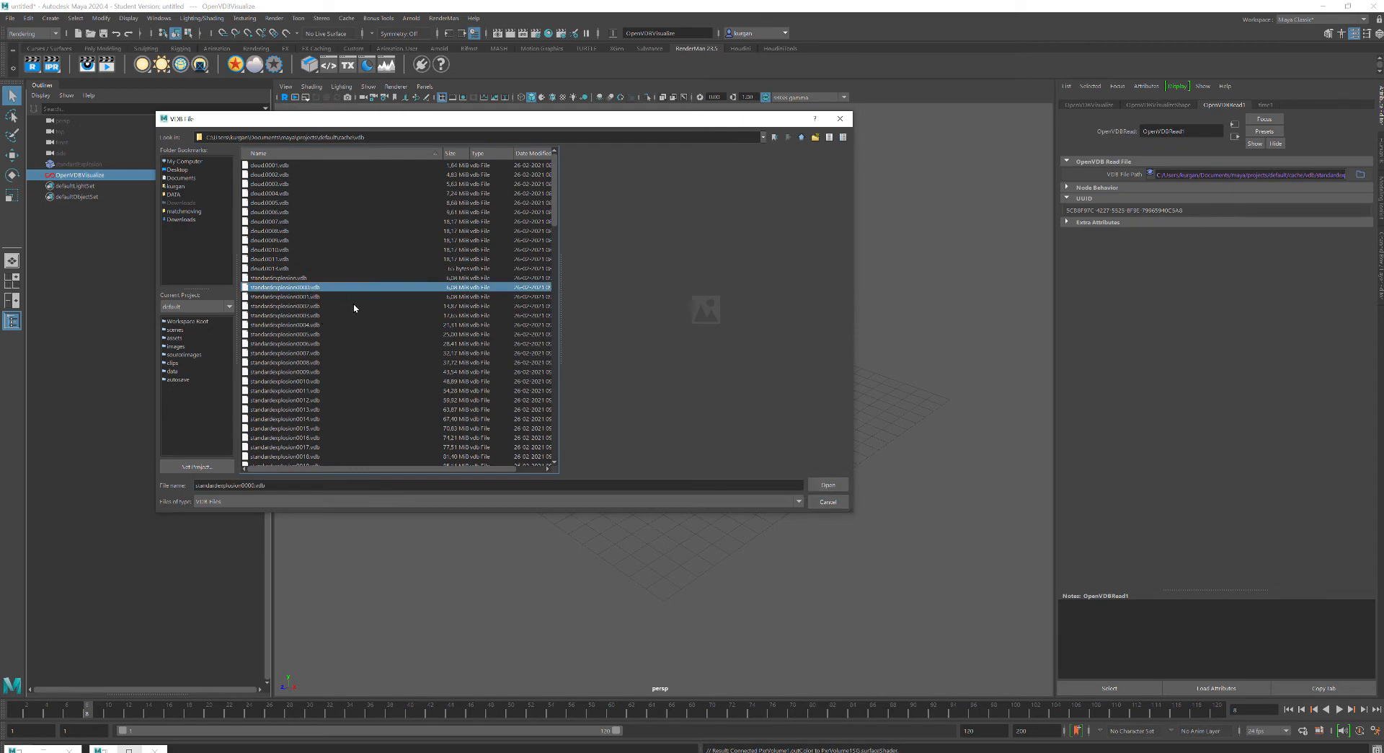
pyautogui.click(828, 485)
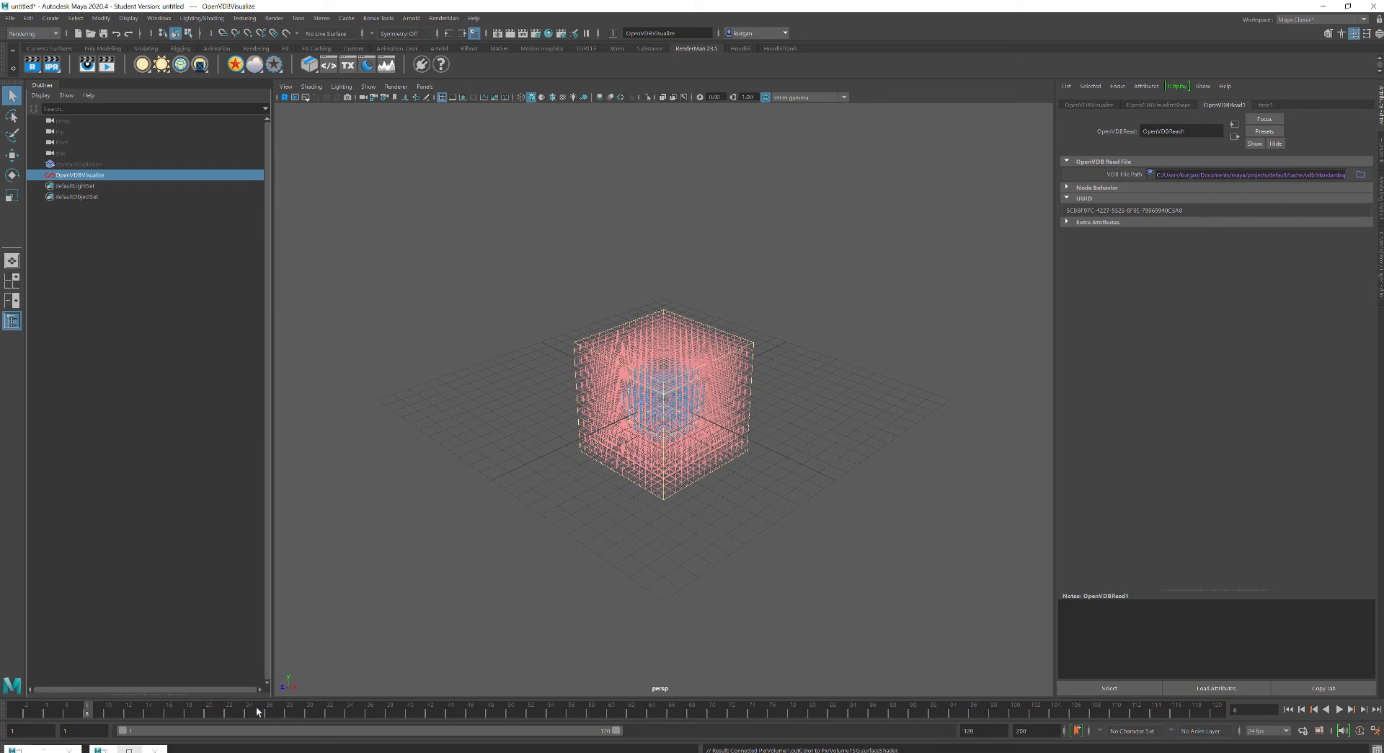
# Scrub the timeline back to frame 7 to test the VDB sequence and inspect the end of its file path.
pyautogui.moveTo(258, 711)
pyautogui.mouseDown()
pyautogui.moveTo(806, 695)
pyautogui.moveTo(863, 712)
pyautogui.moveTo(77, 709)
pyautogui.mouseUp()
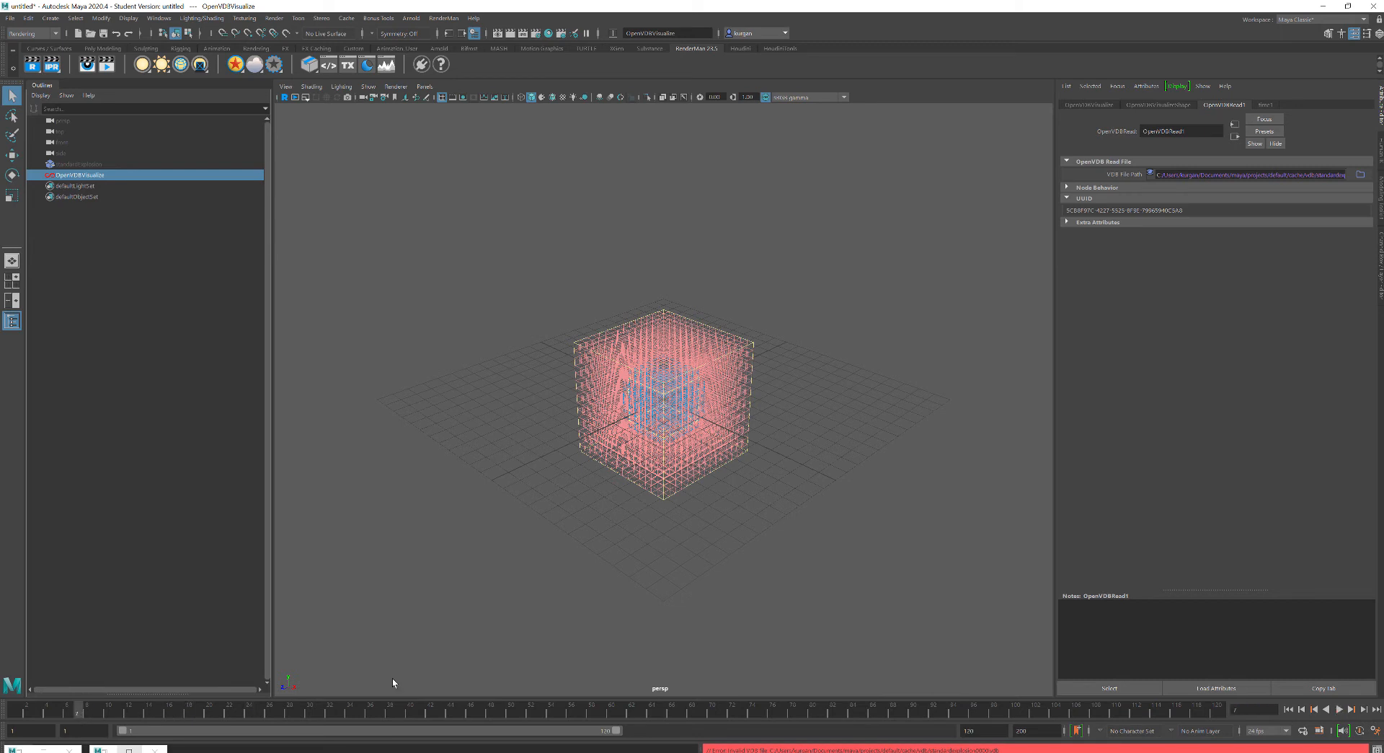
pyautogui.click(1329, 175)
pyautogui.press('End')
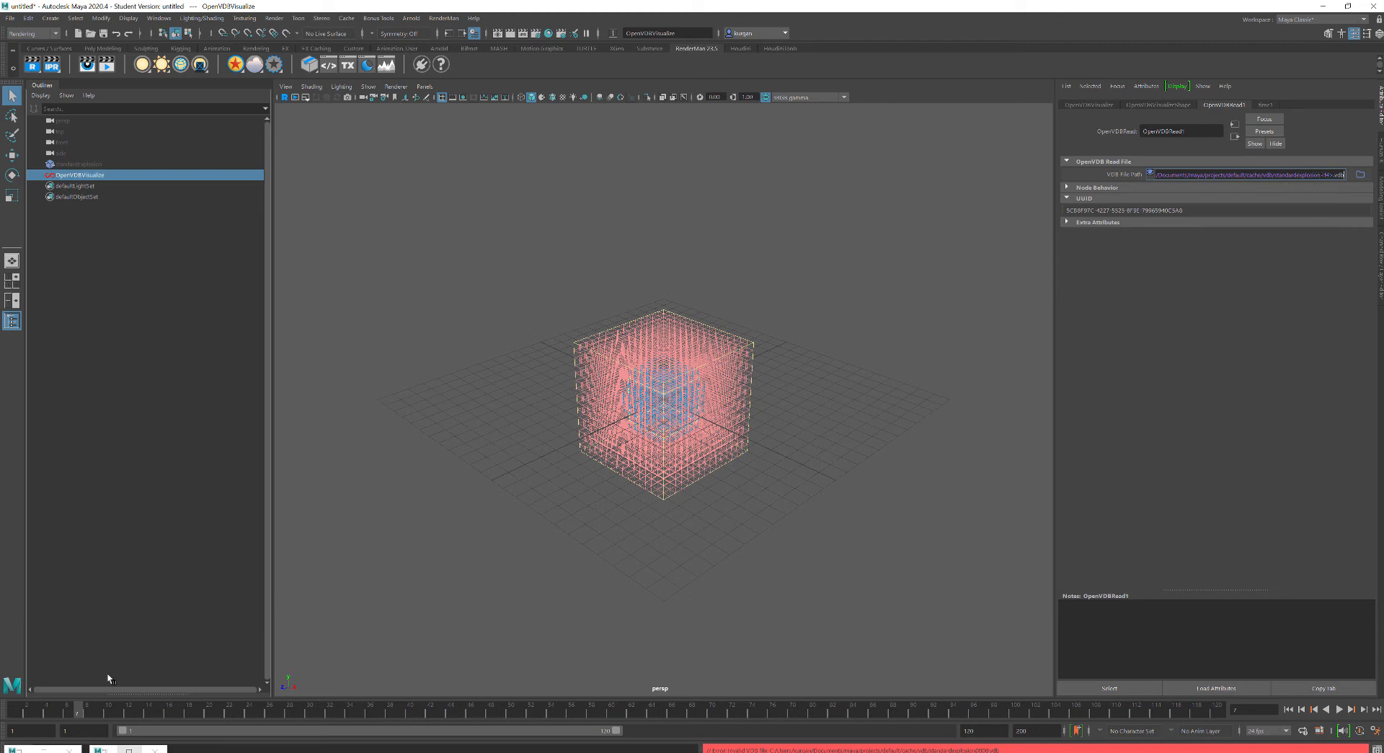
# Check the VDB volume at frames 4 and 22 and review the command history in the Script Editor.
pyautogui.click(47, 713)
pyautogui.click(230, 712)
pyautogui.click(1378, 749)
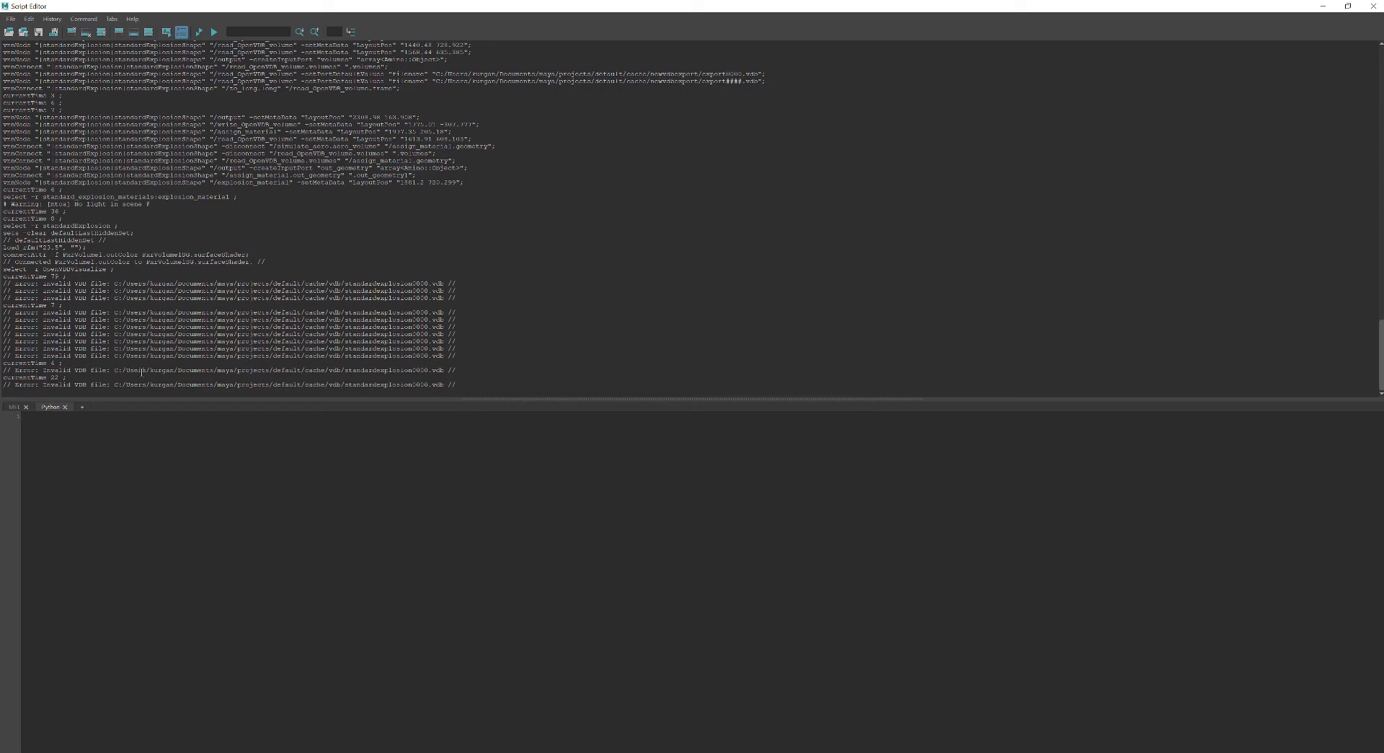
pyautogui.click(1323, 5)
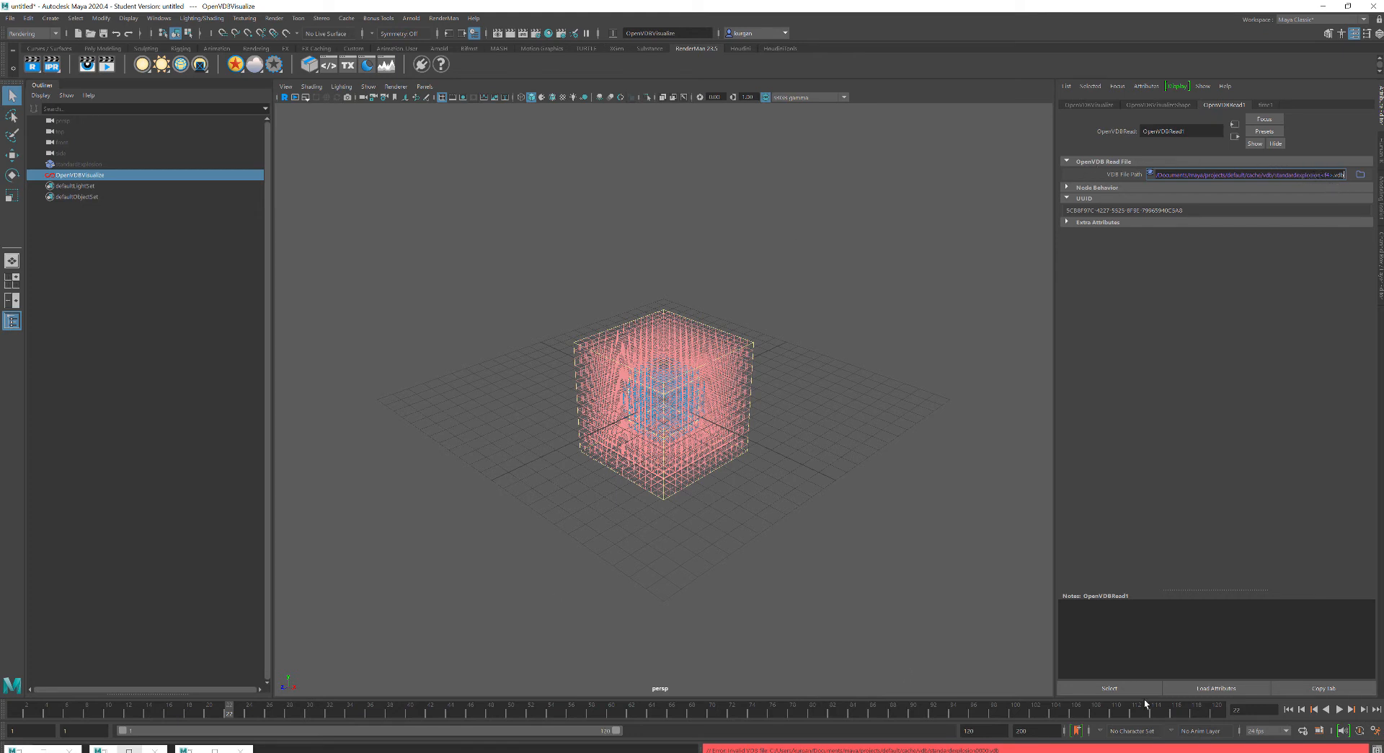
# Return to frame 1 and reload standardexplosion0000.vdb as the VDB file of OpenVDBRead1.
pyautogui.click(1287, 710)
pyautogui.click(1358, 177)
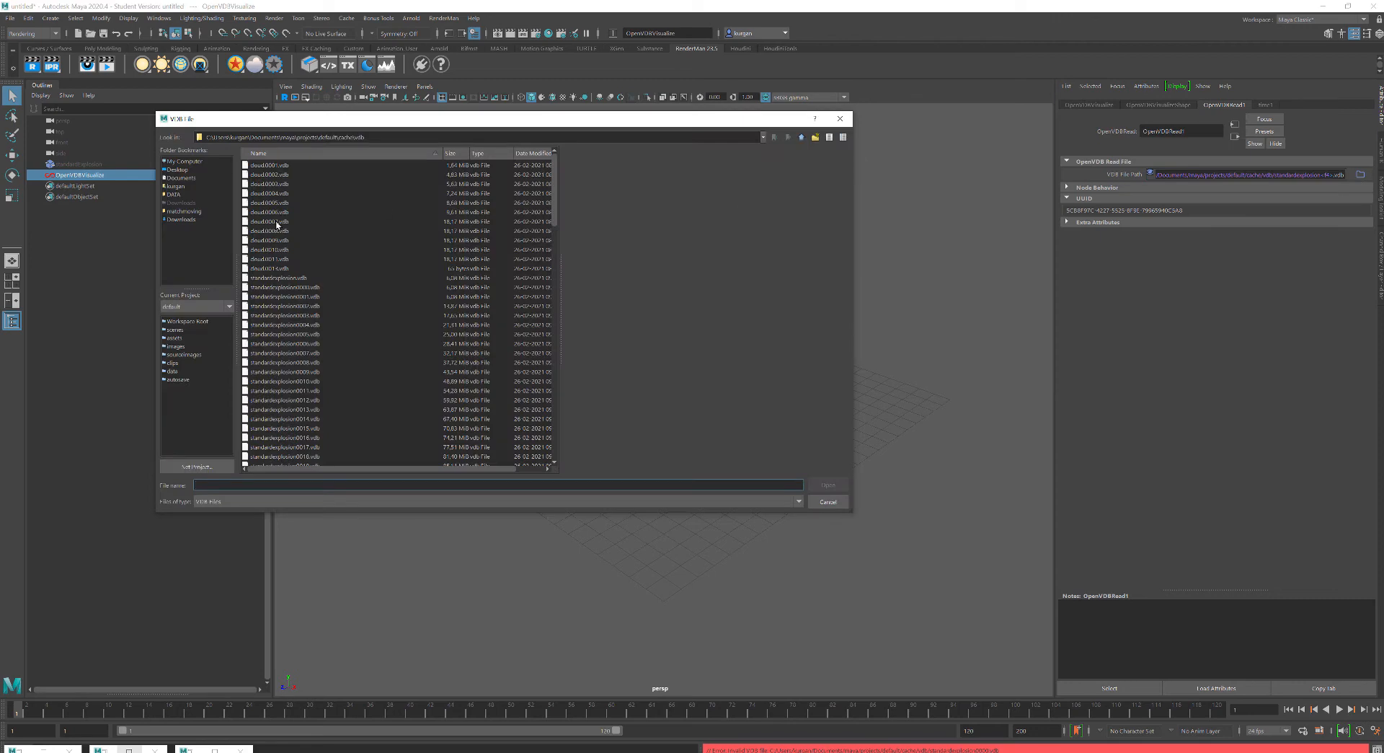
pyautogui.click(281, 287)
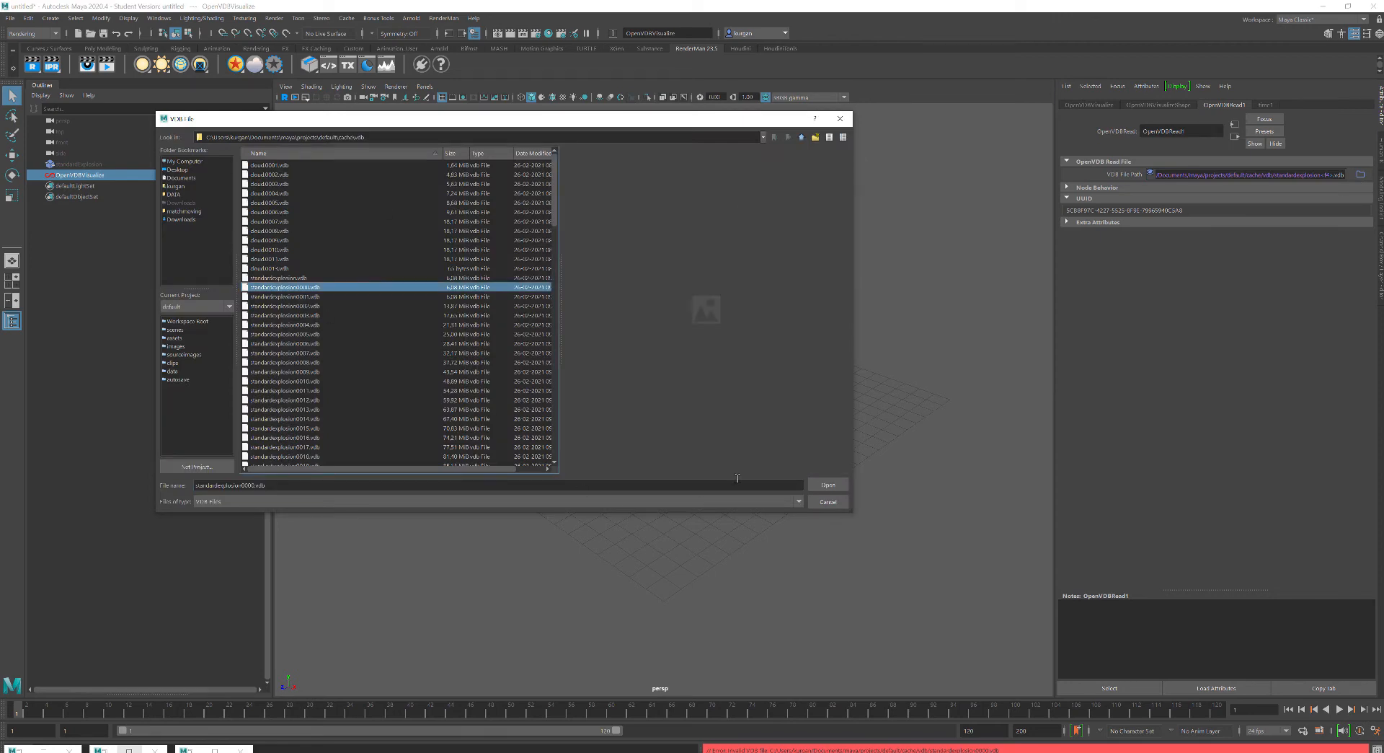
pyautogui.click(826, 485)
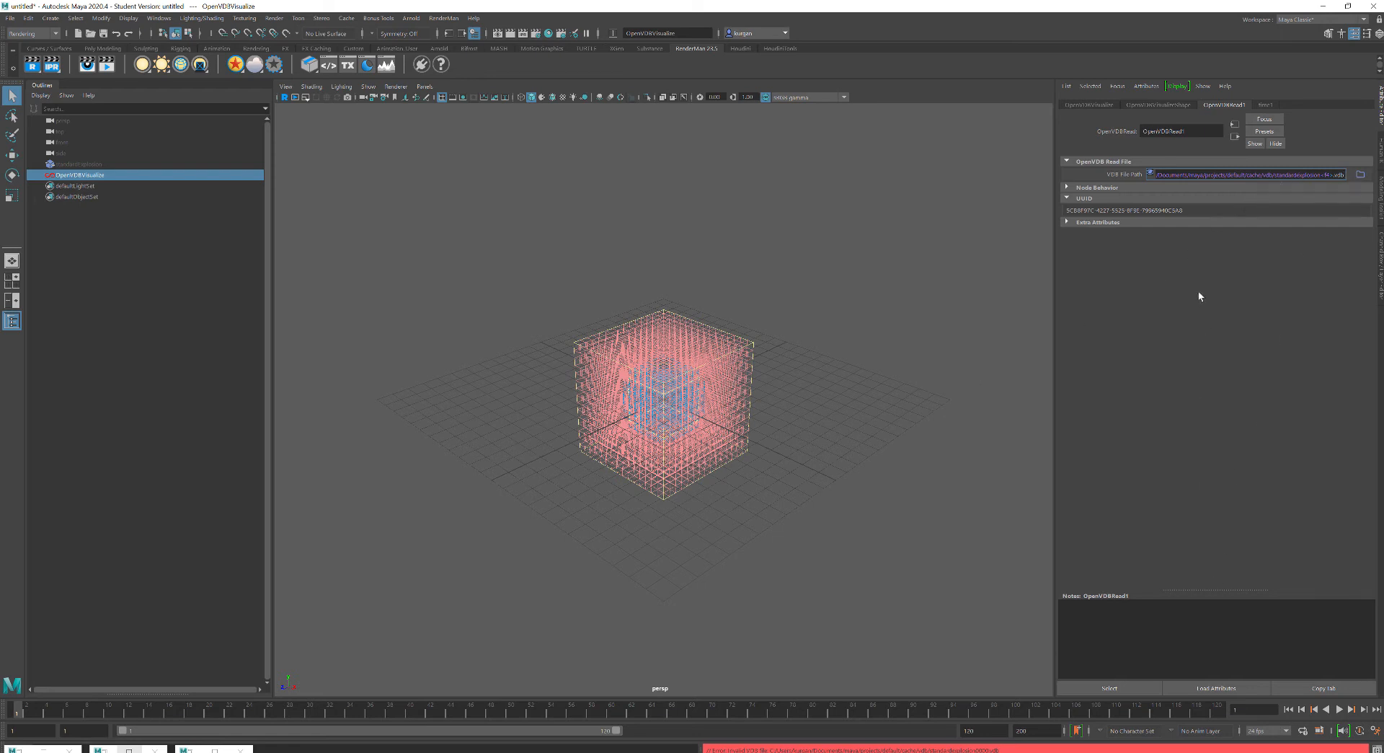
pyautogui.press('Tab')
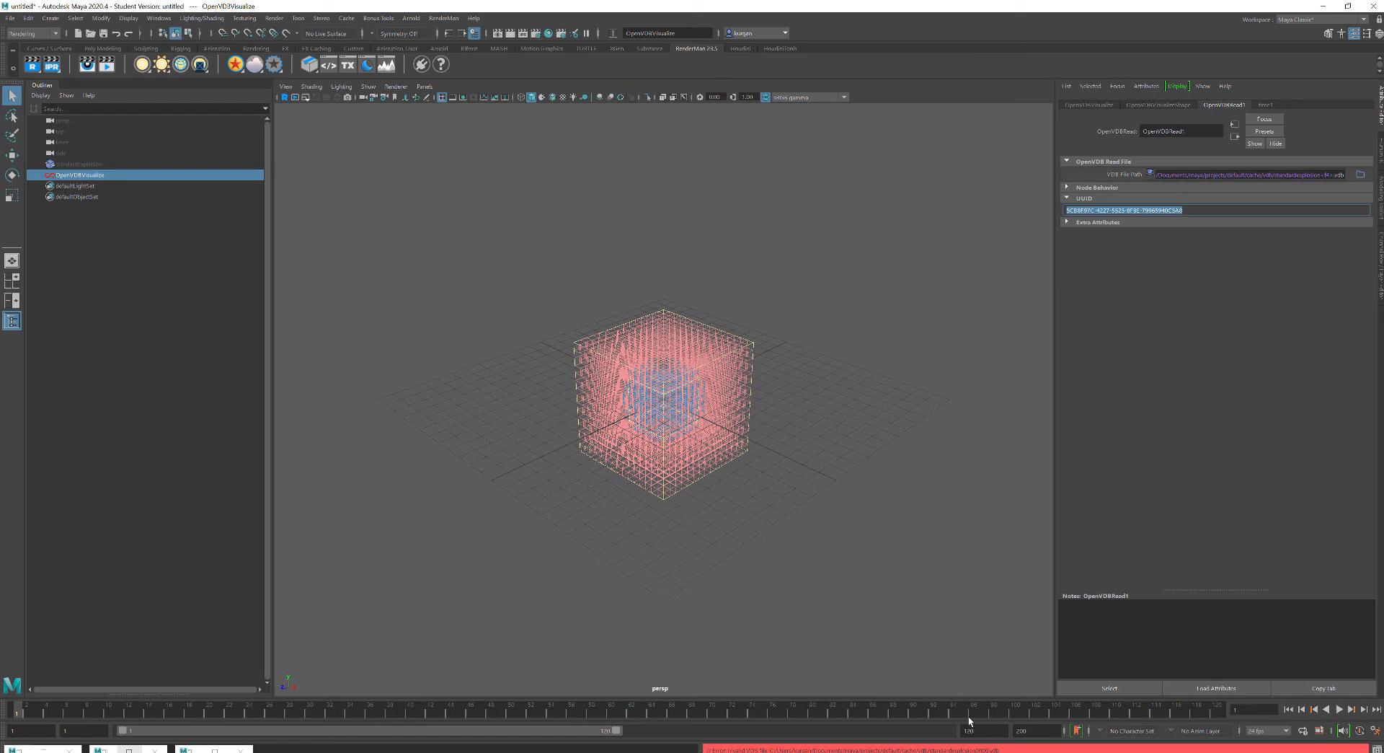
# Advance frame by frame to frame 6, examine the OpenVDBVisualizeShape settings, and review the Script Editor messages.
pyautogui.click(1364, 710)
pyautogui.click(1364, 710)
pyautogui.click(1364, 710)
pyautogui.click(1363, 711)
pyautogui.click(1364, 711)
pyautogui.click(1151, 106)
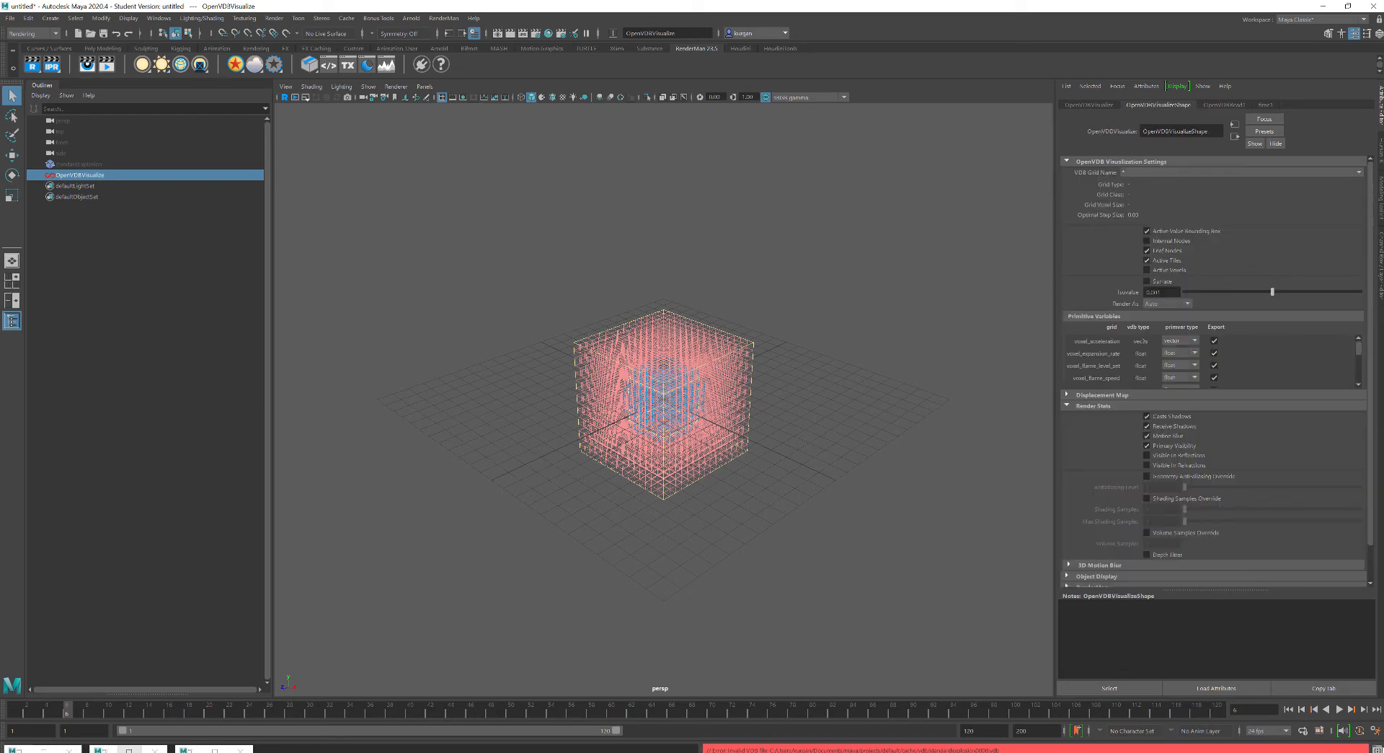
pyautogui.click(1377, 748)
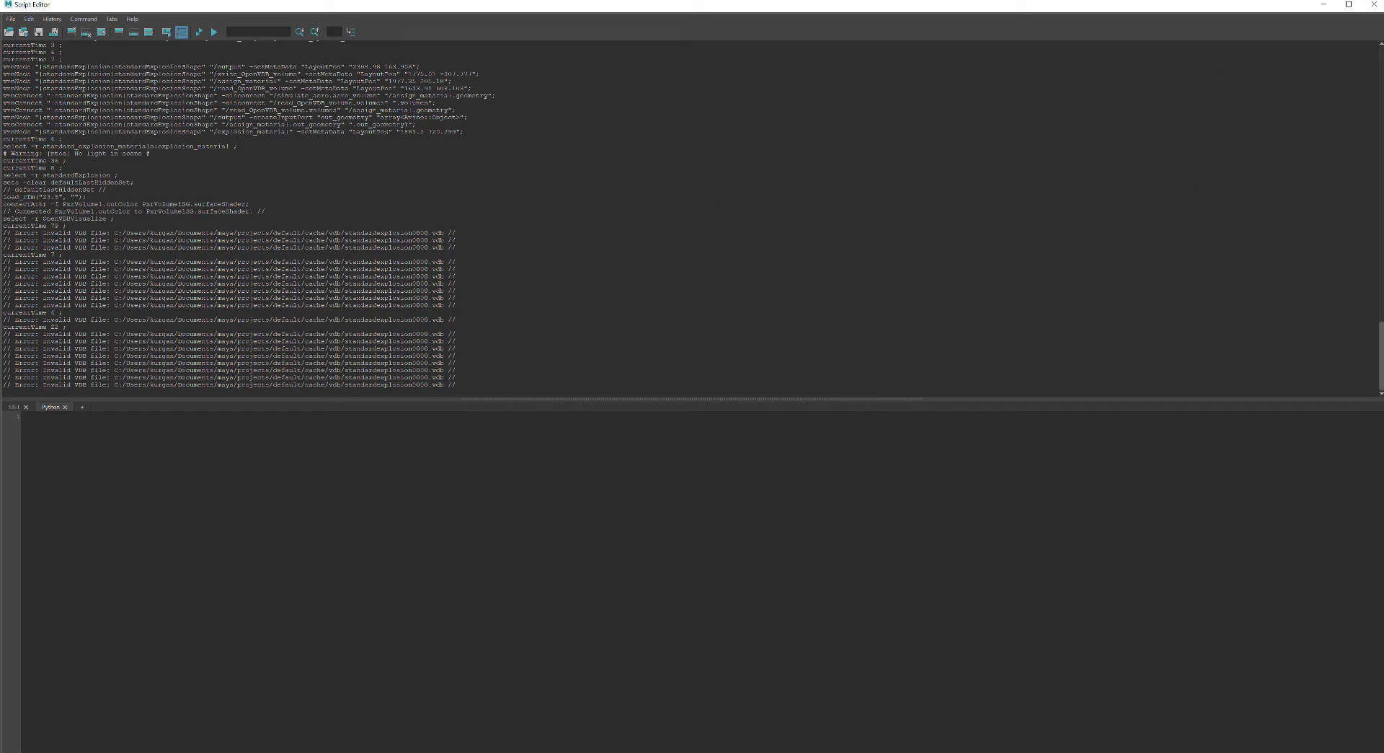
pyautogui.click(1323, 5)
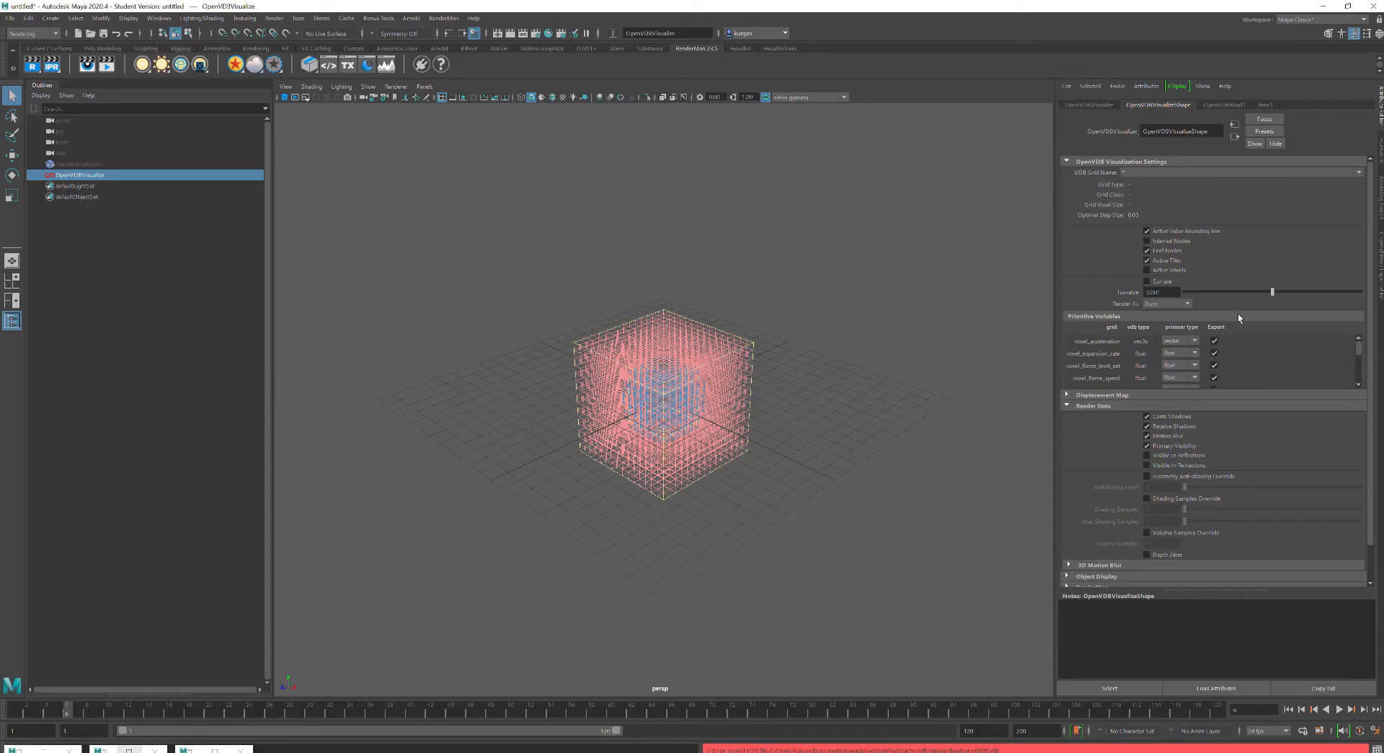
# Return to the OpenVDBRead1 attributes and clear the Script Editor's history.
pyautogui.click(1217, 106)
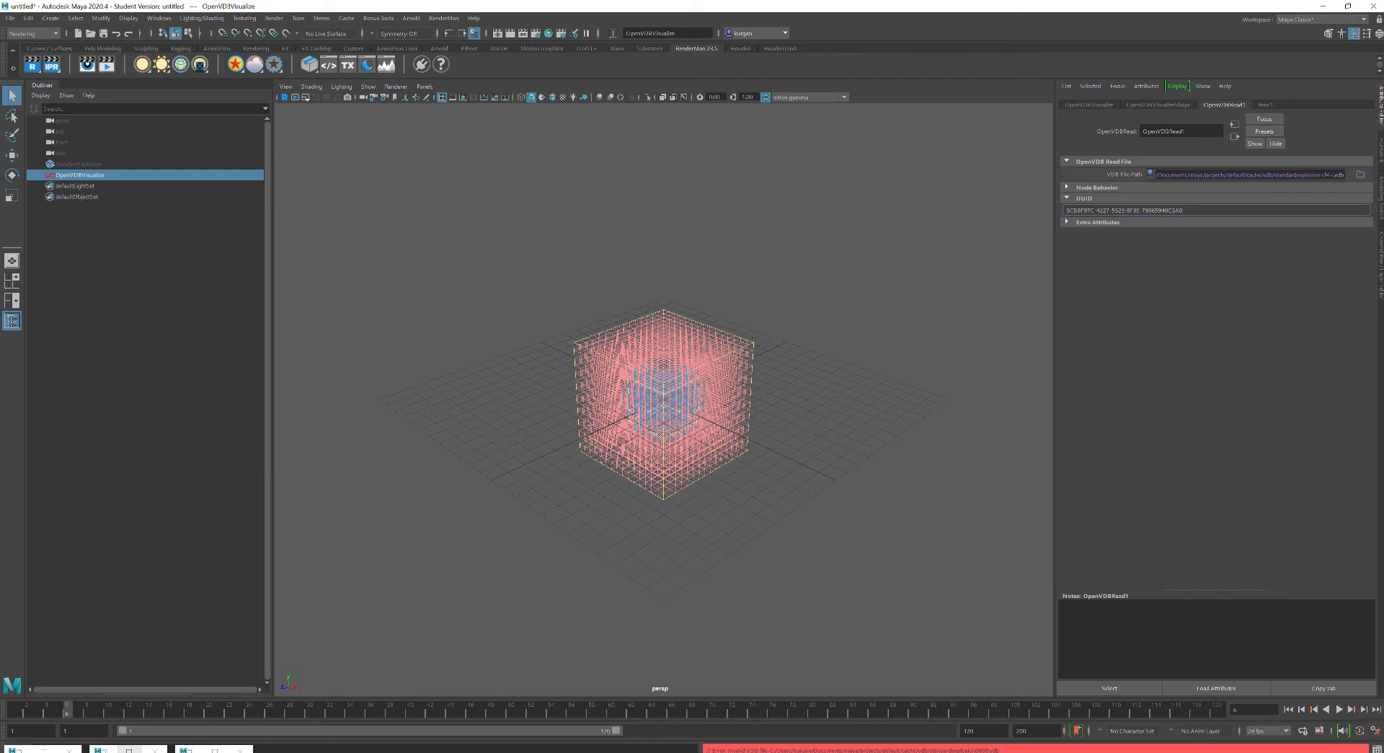
pyautogui.click(1377, 747)
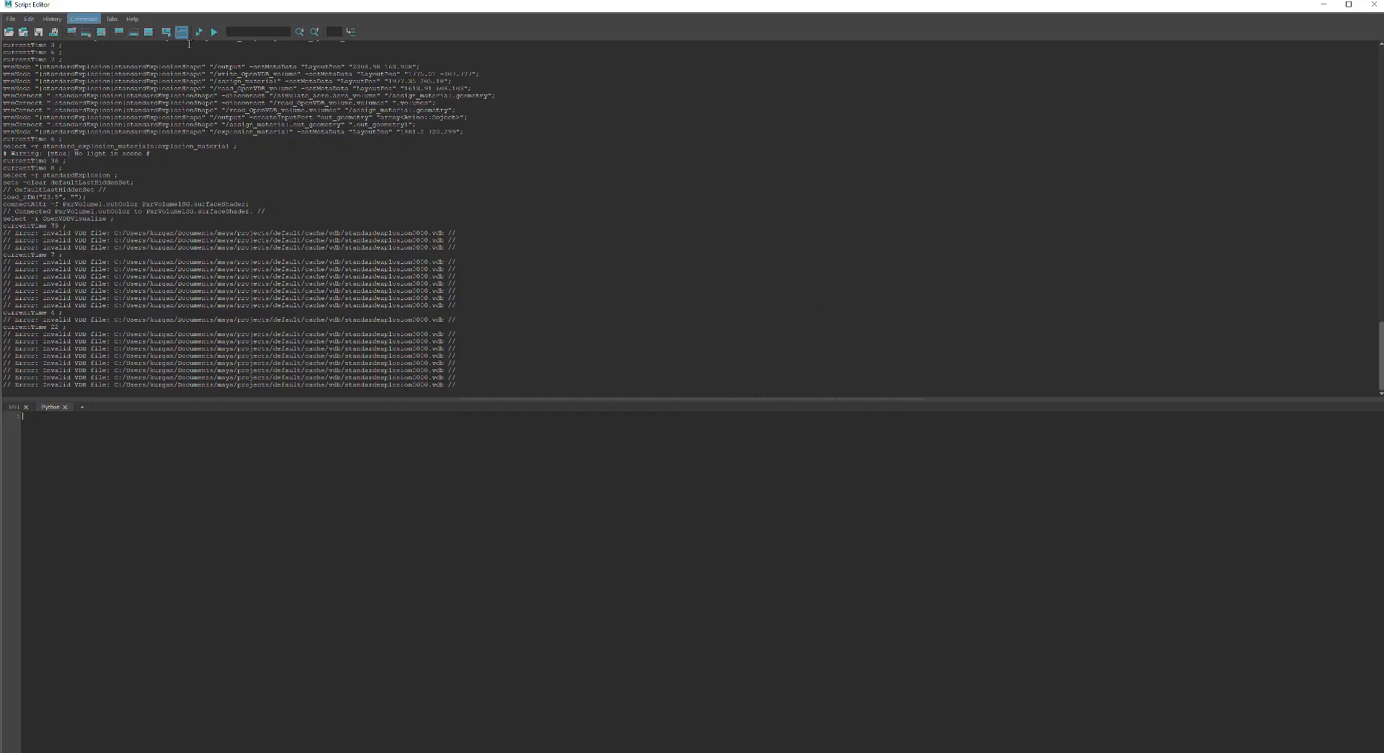
pyautogui.click(100, 32)
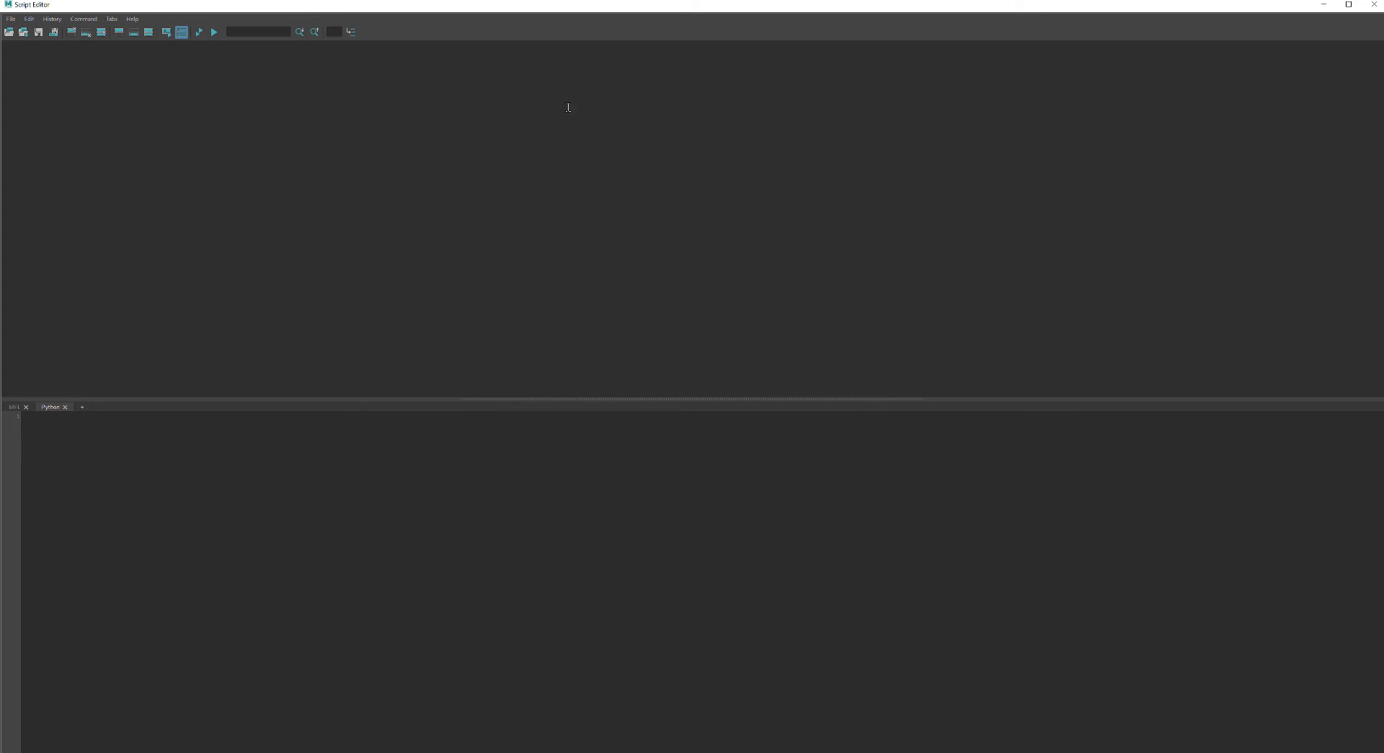
pyautogui.click(1323, 5)
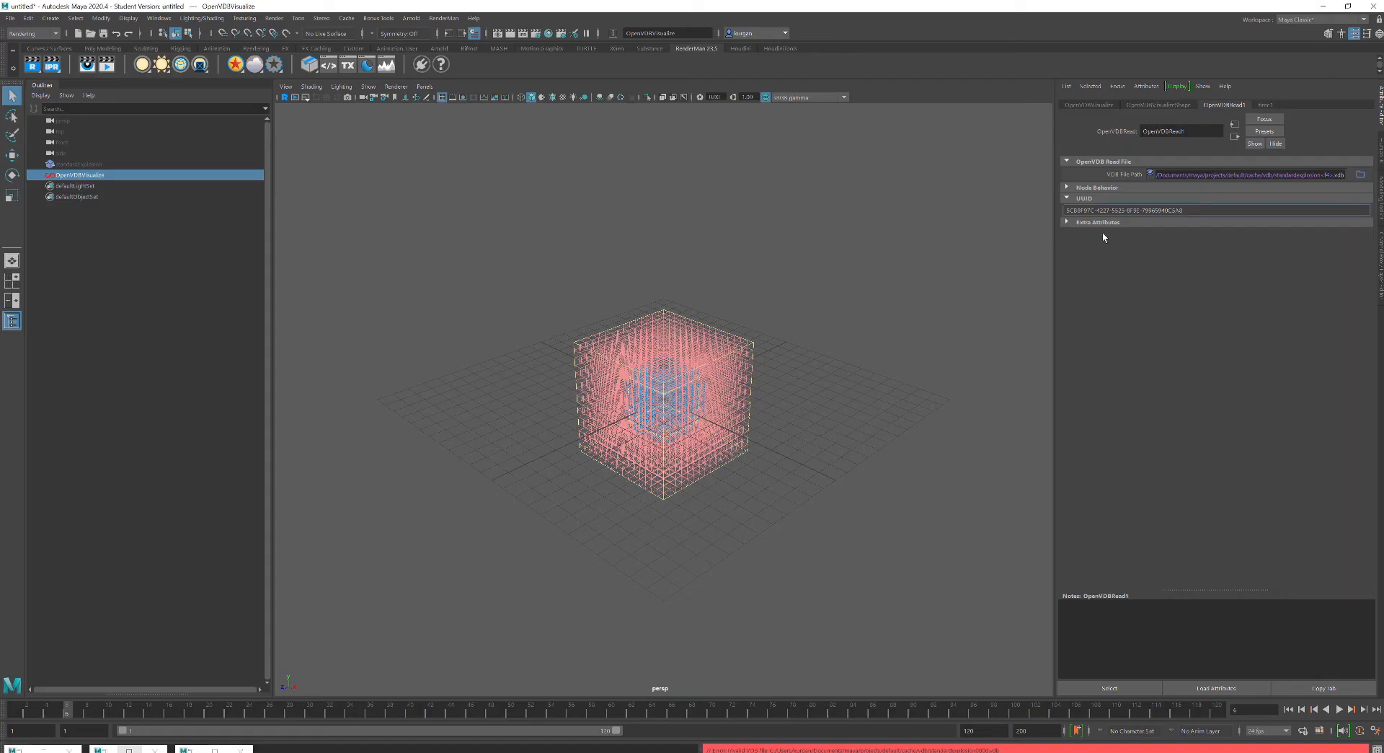
# Shrink the Script Editor to a small floating window so the viewport and attributes stay accessible beside it.
pyautogui.click(1376, 748)
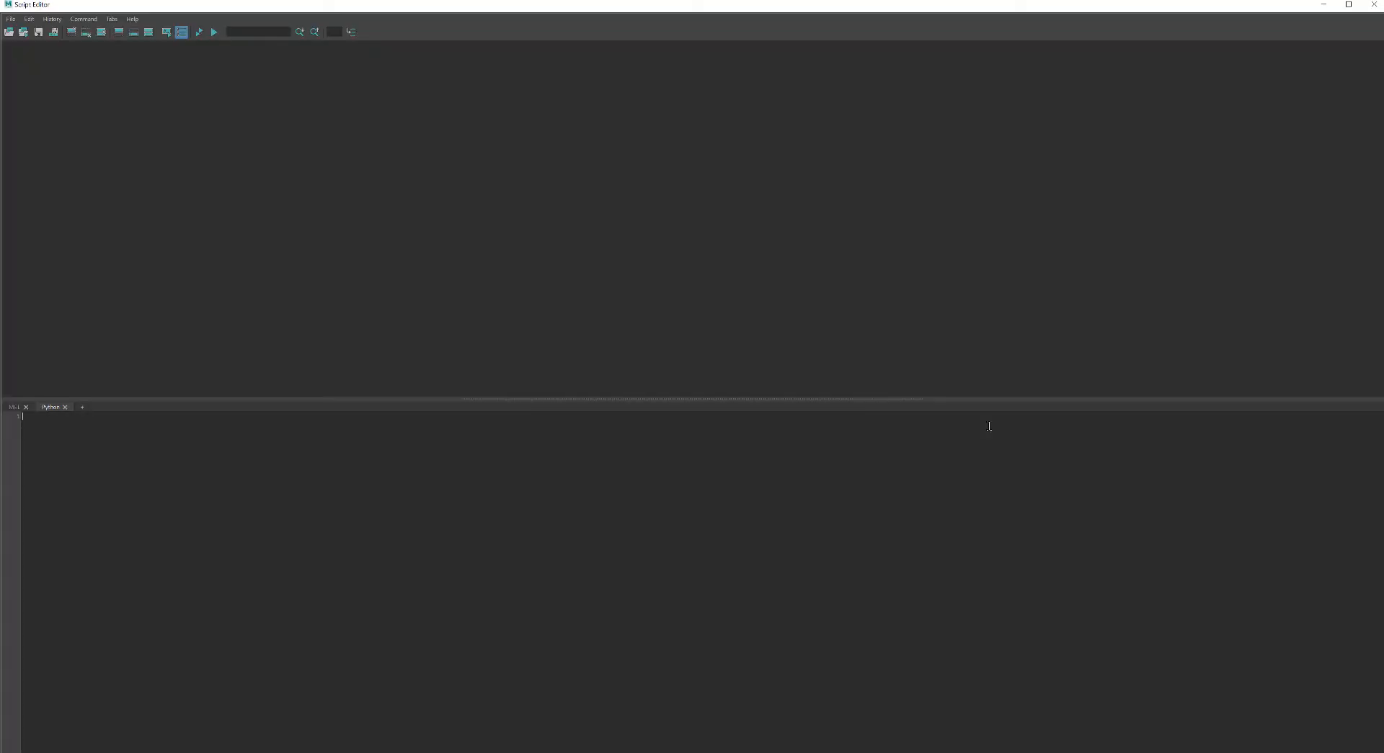
pyautogui.click(1350, 5)
pyautogui.click(1348, 6)
pyautogui.moveTo(1285, 8); pyautogui.dragTo(1184, 45)
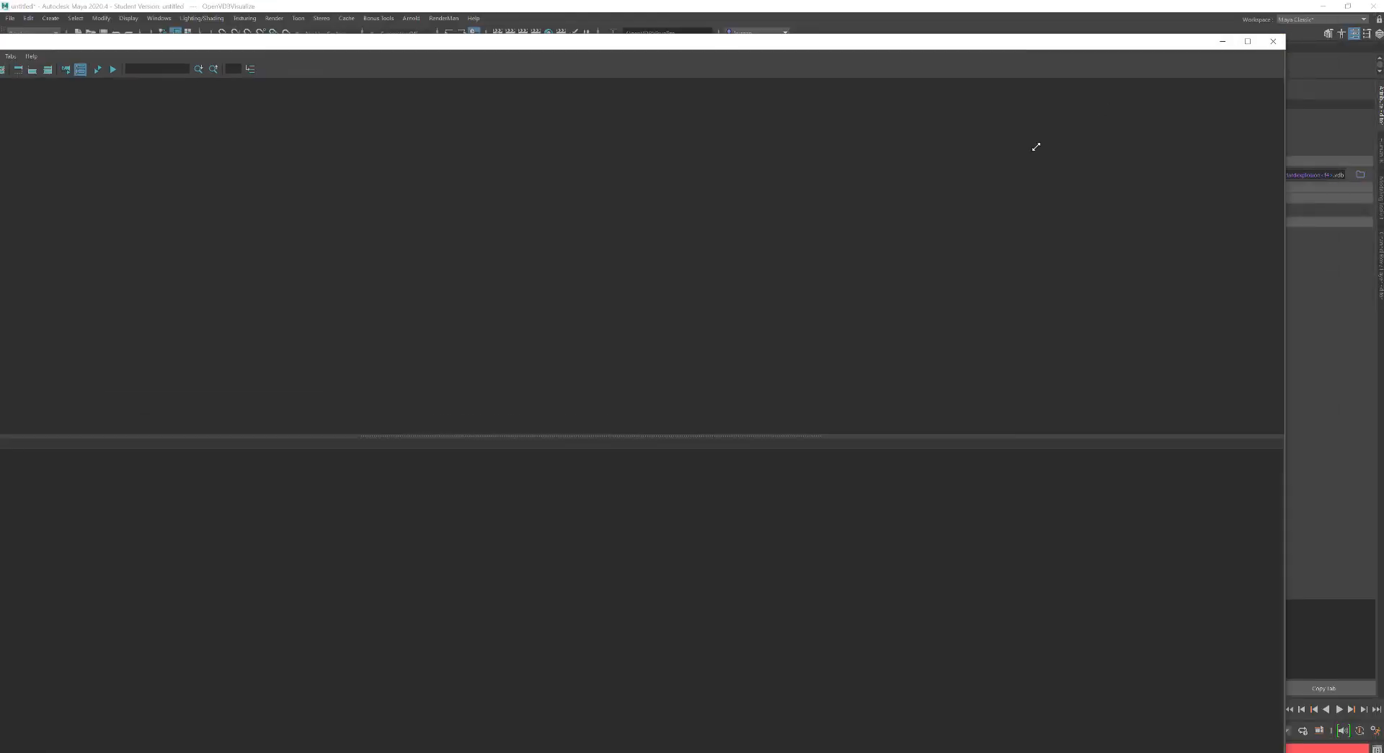
pyautogui.moveTo(1036, 146); pyautogui.dragTo(342, 298)
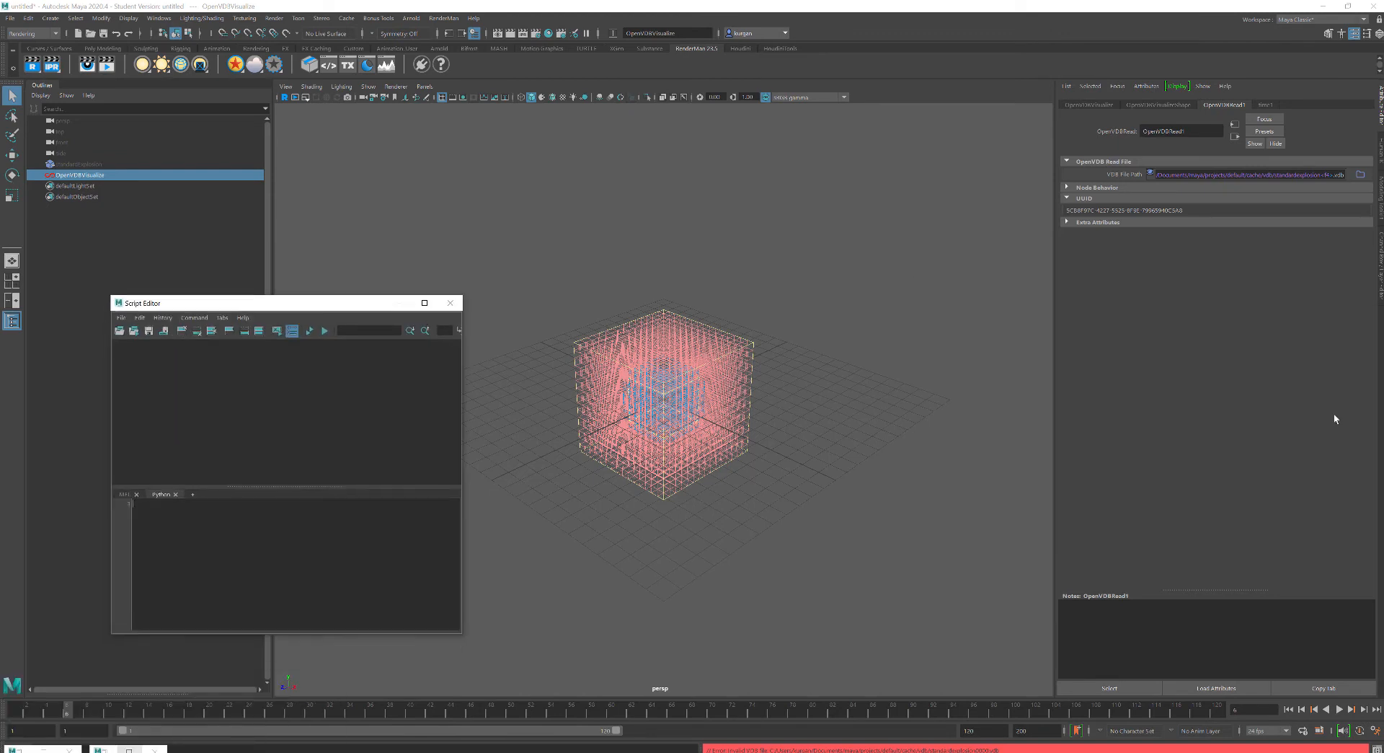
# Advance to frames 7 and 8 and widen the Script Editor to read the full VDB messages.
pyautogui.click(1364, 710)
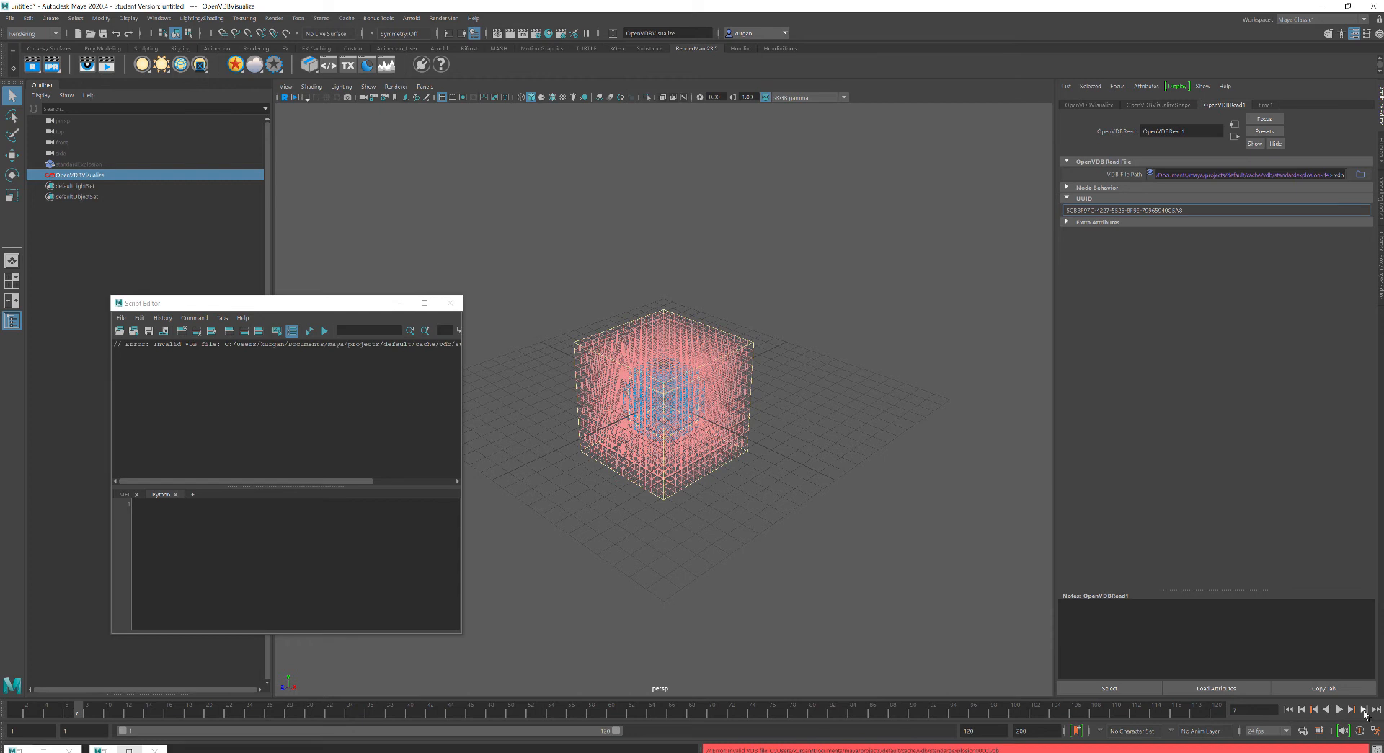
pyautogui.click(1364, 710)
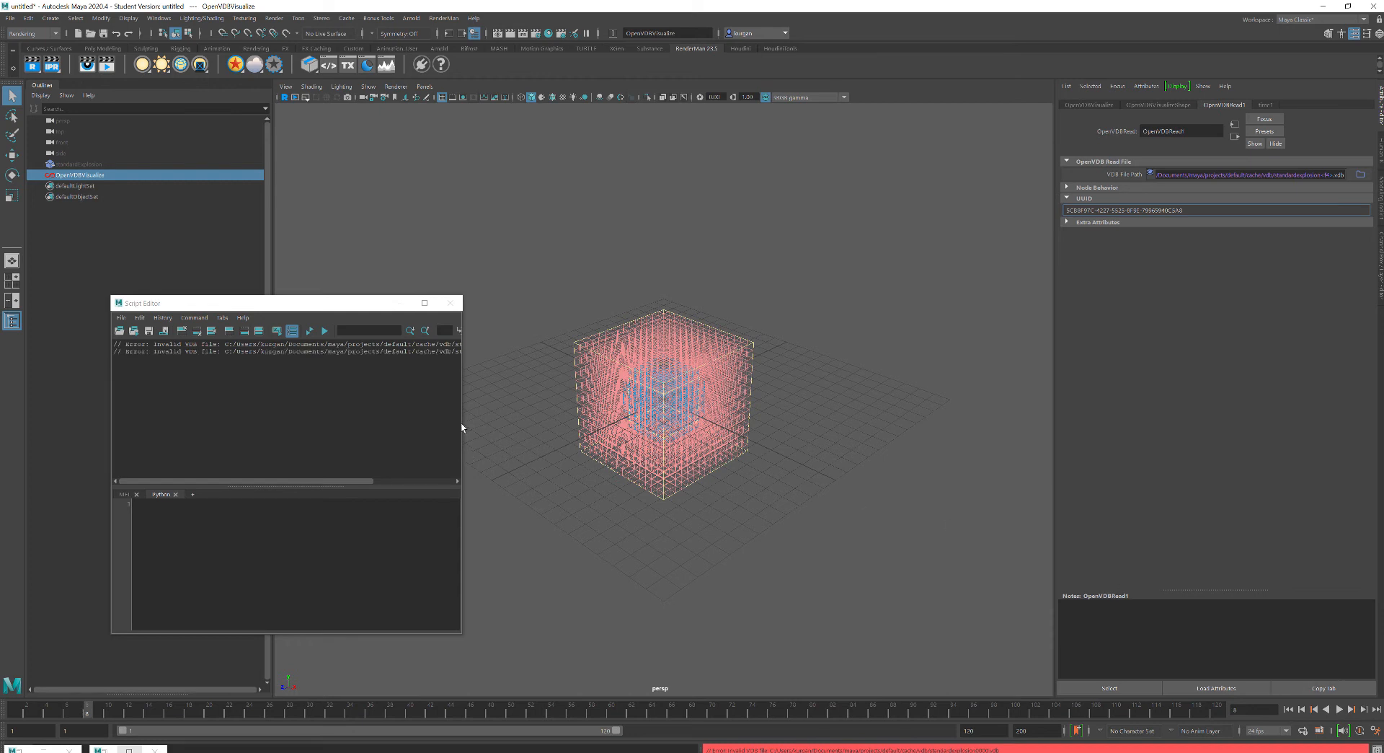
pyautogui.moveTo(462, 428); pyautogui.dragTo(779, 429)
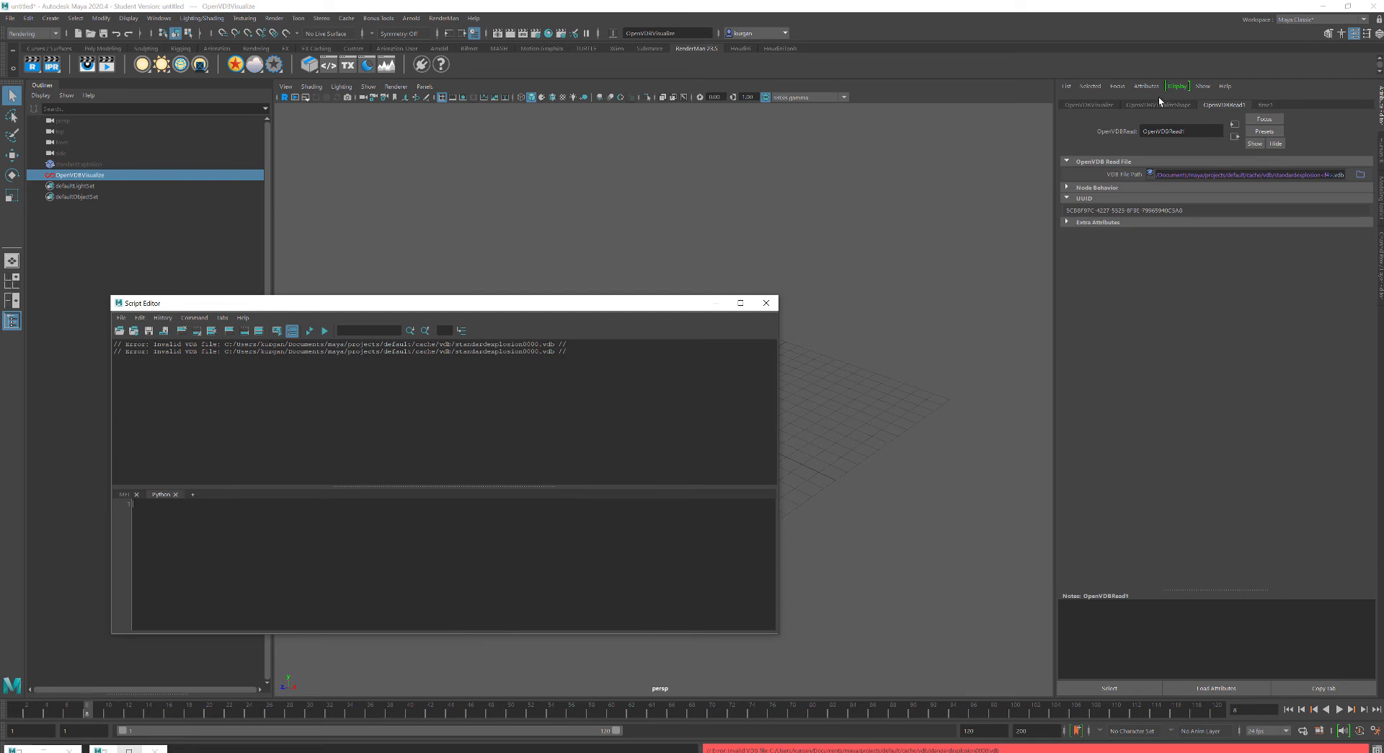
# Switch to File Explorer and open the default Maya project's cache/vdb folder.
pyautogui.moveTo(130, 748)
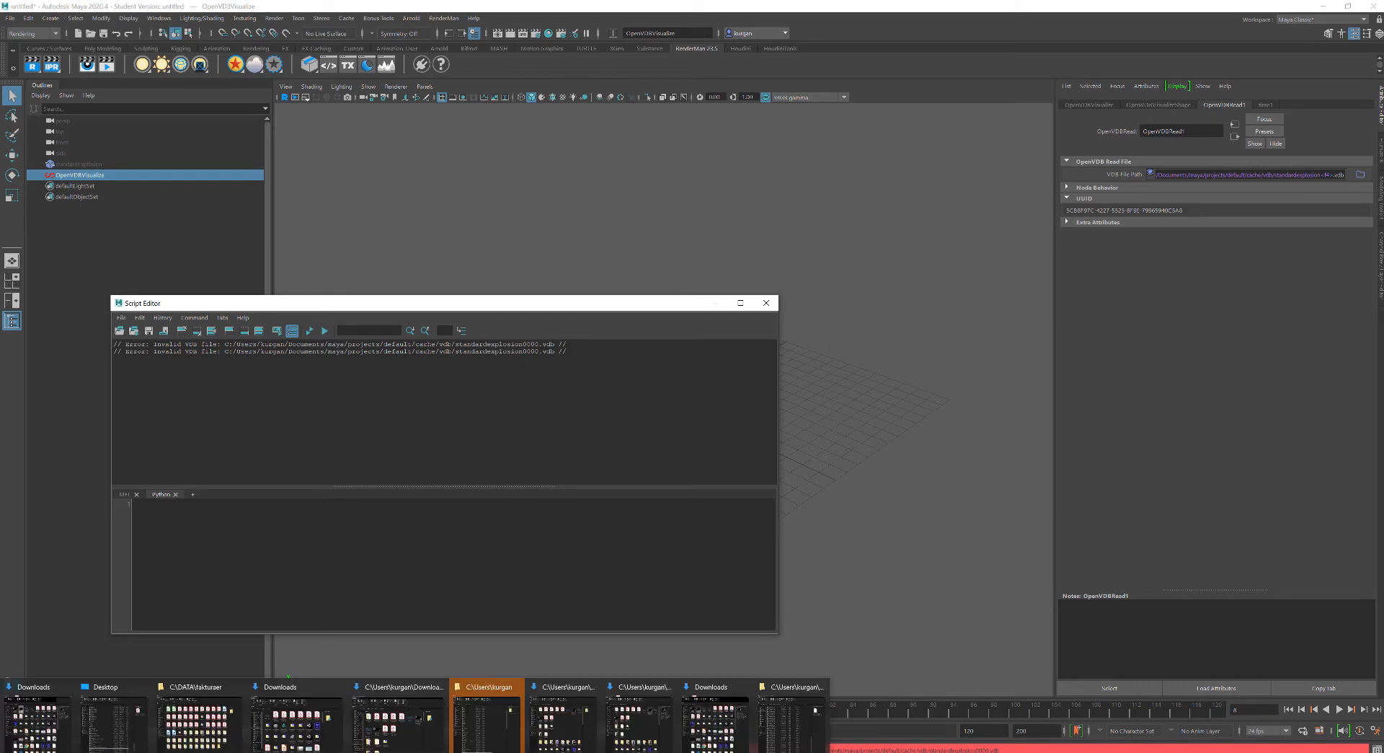
pyautogui.click(487, 714)
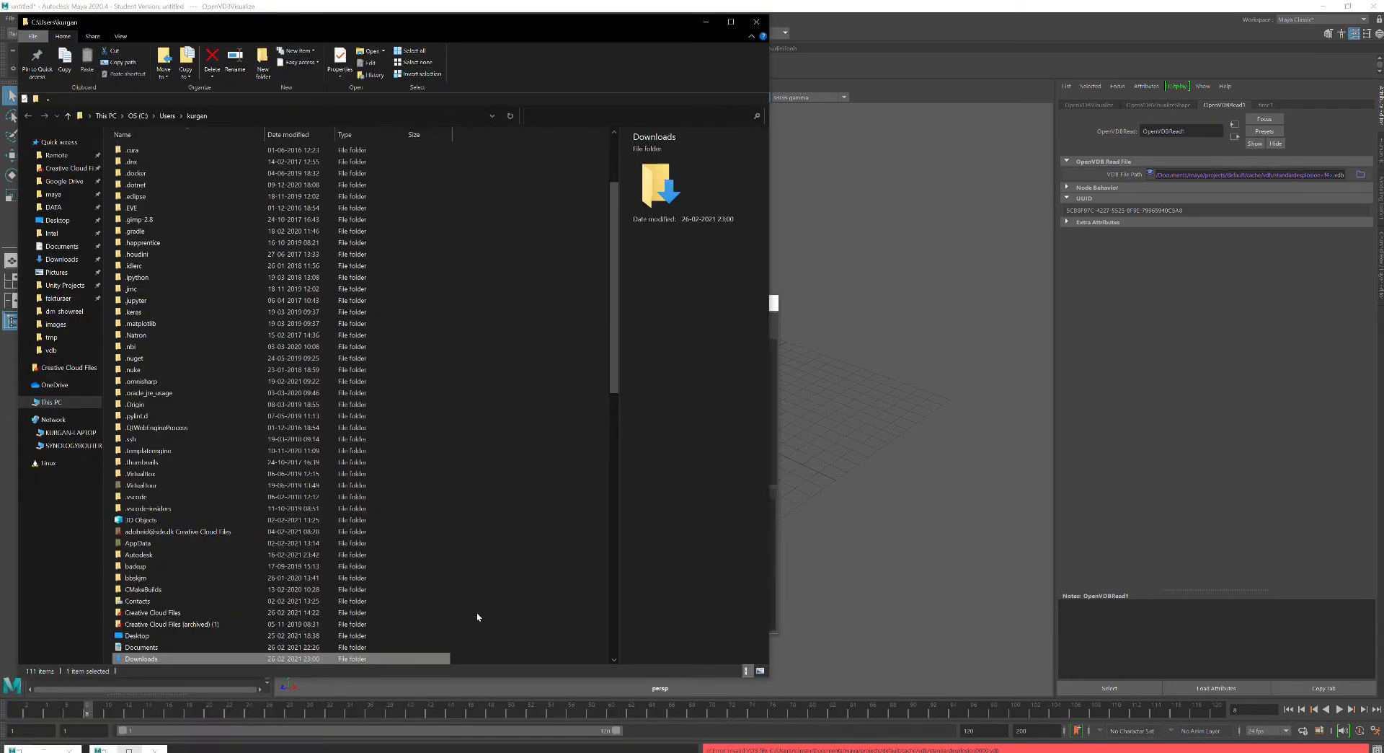
pyautogui.click(54, 195)
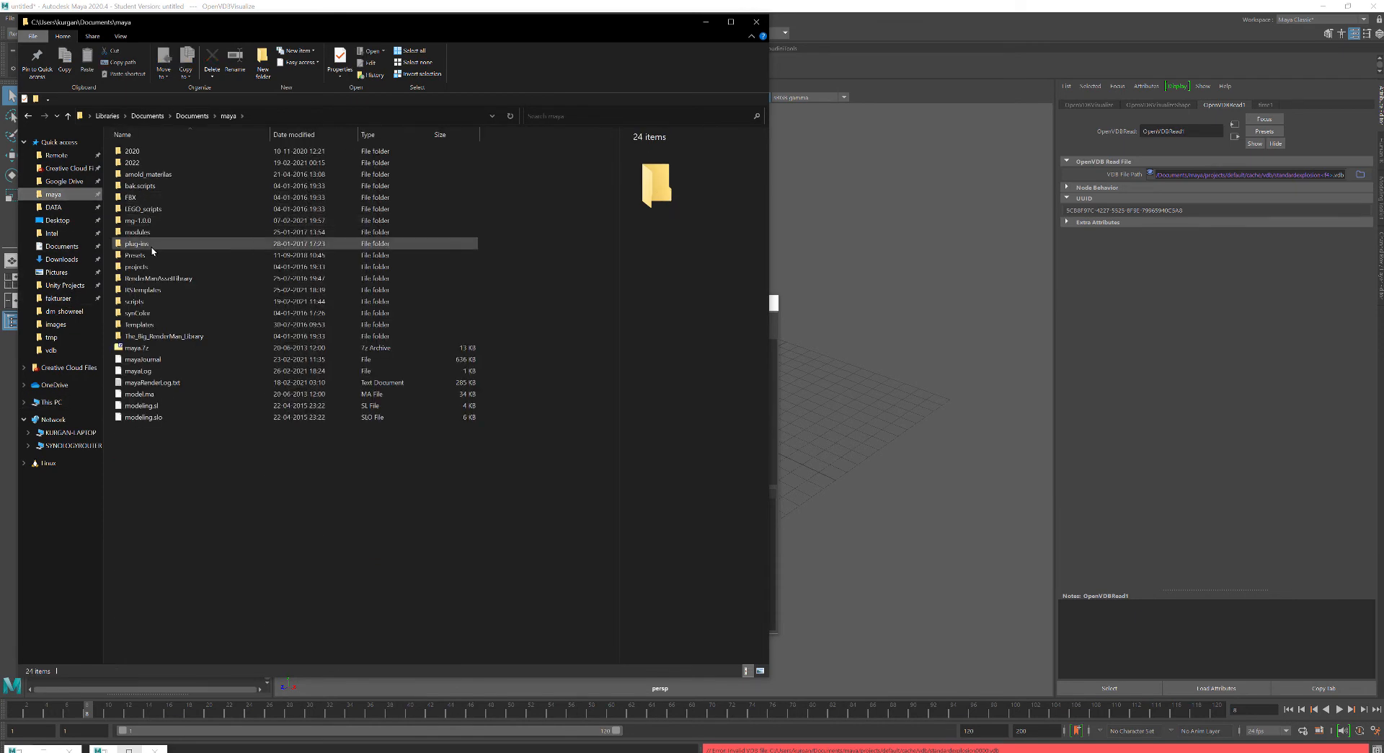
pyautogui.click(138, 268)
pyautogui.doubleClick(138, 268)
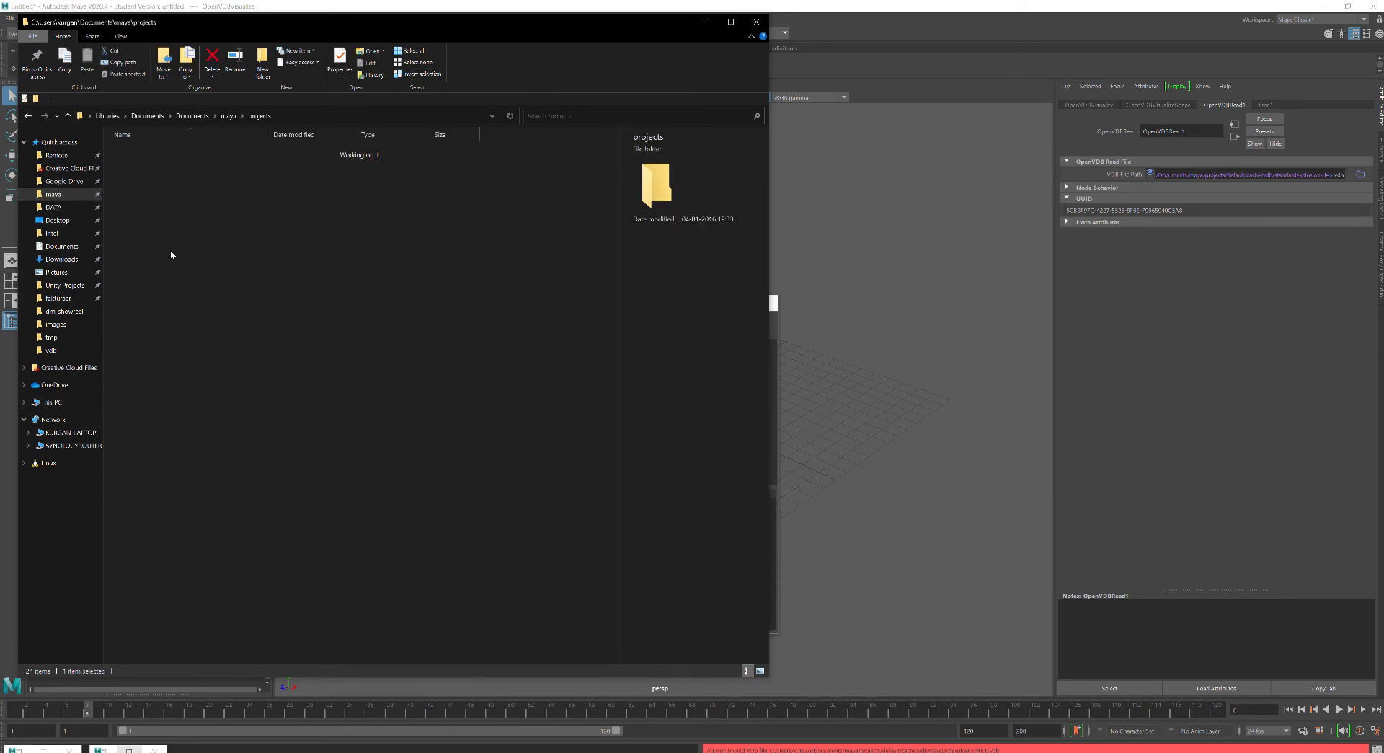
pyautogui.doubleClick(134, 152)
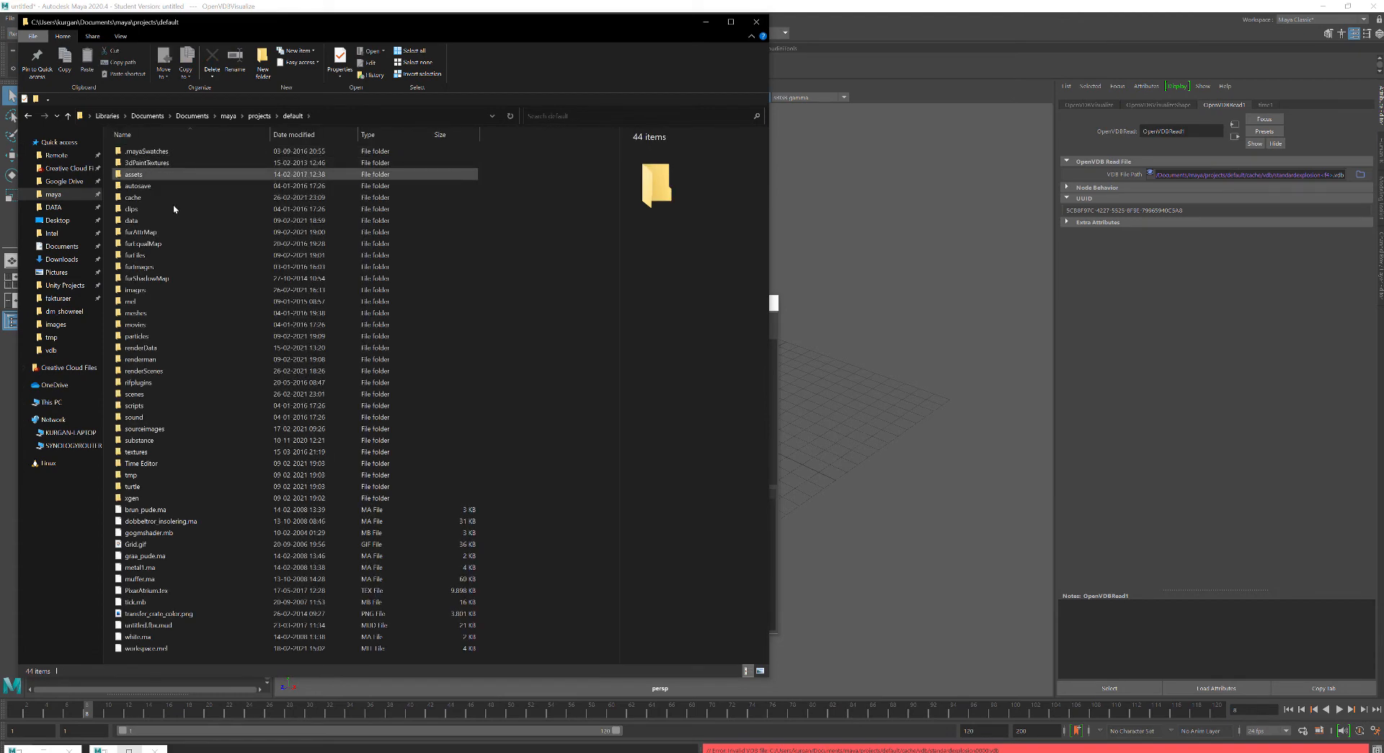
pyautogui.doubleClick(173, 199)
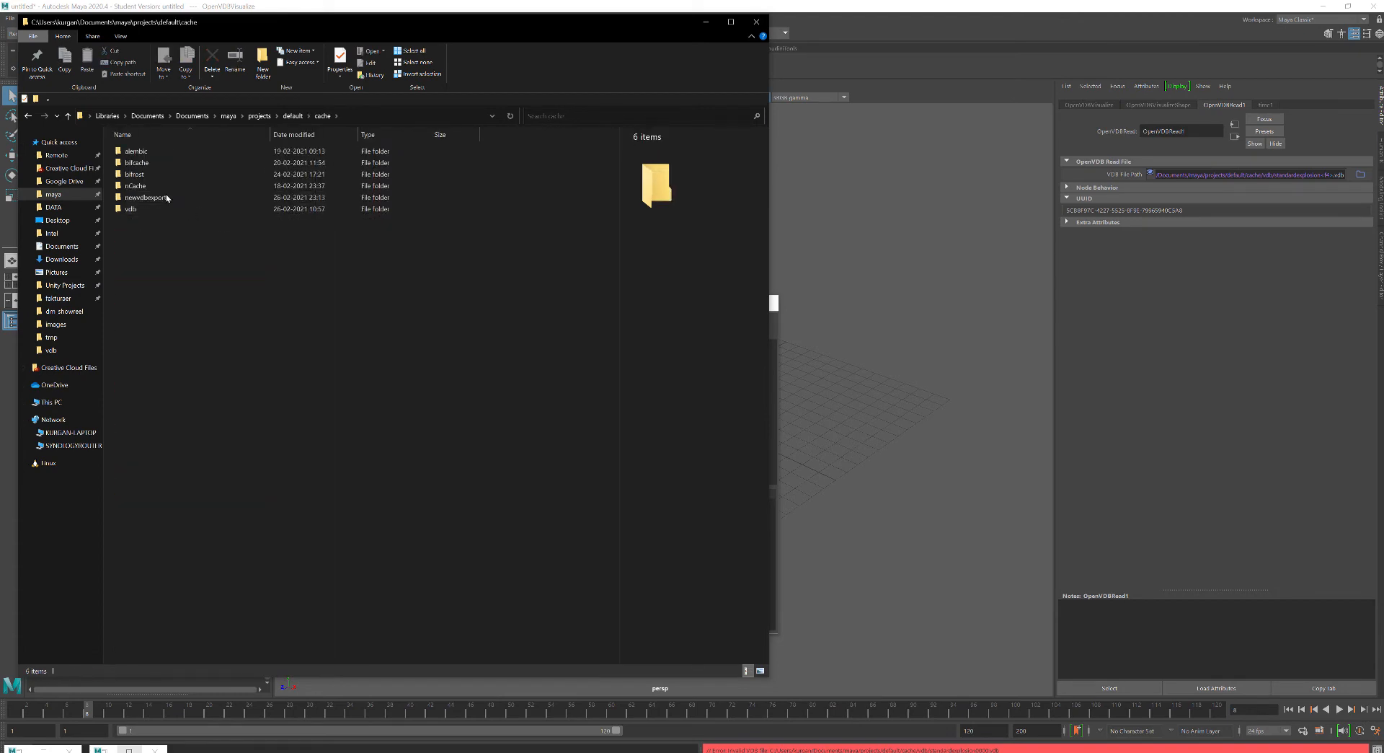
pyautogui.doubleClick(135, 208)
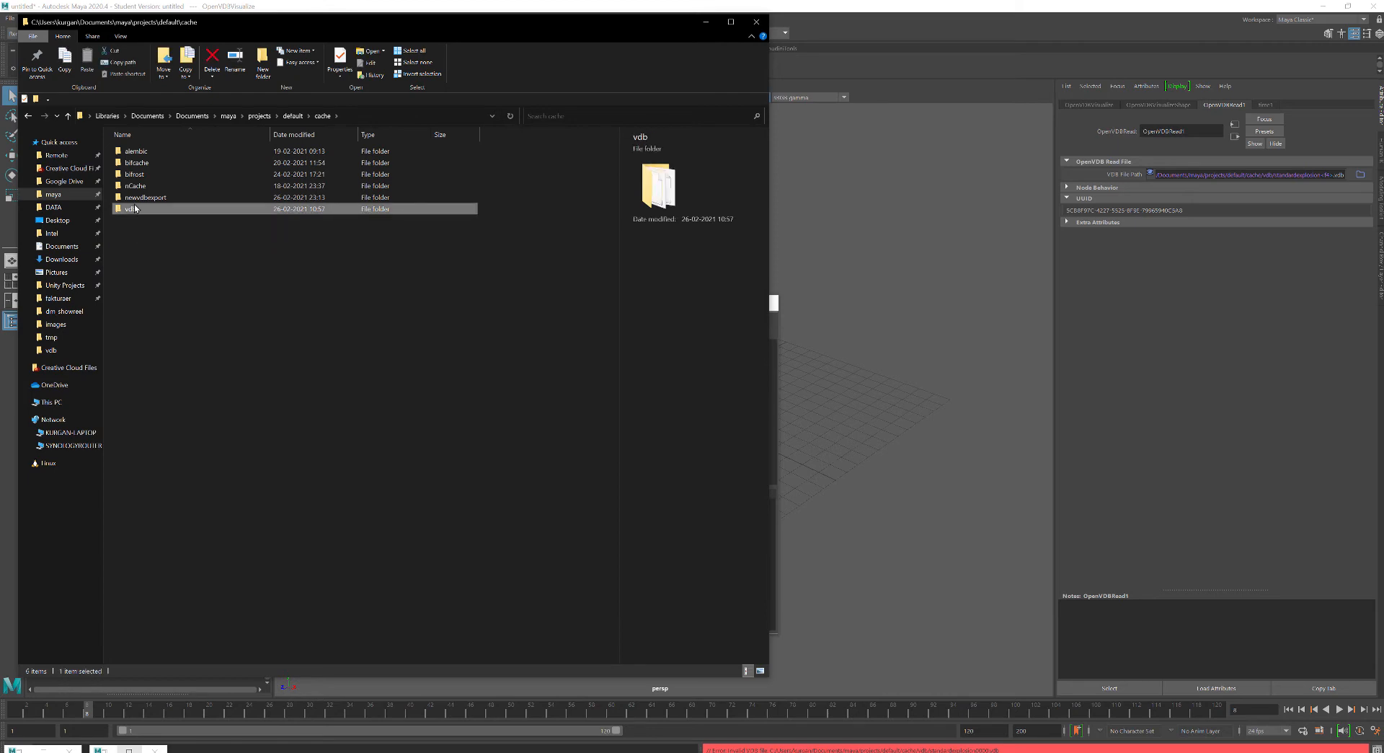
# Check the file details of standardexplosion.vdb and standardexplosion0000.vdb, and close the folder window.
pyautogui.click(173, 289)
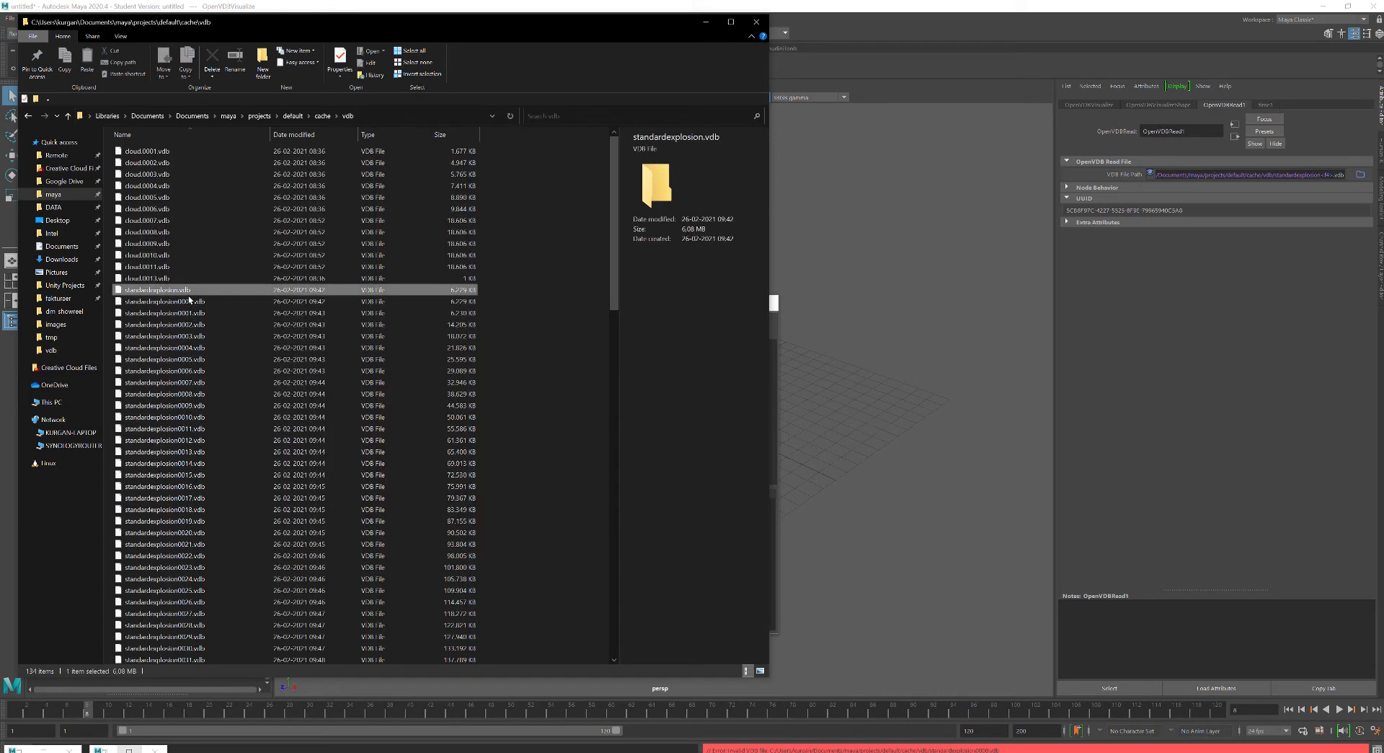
pyautogui.click(178, 300)
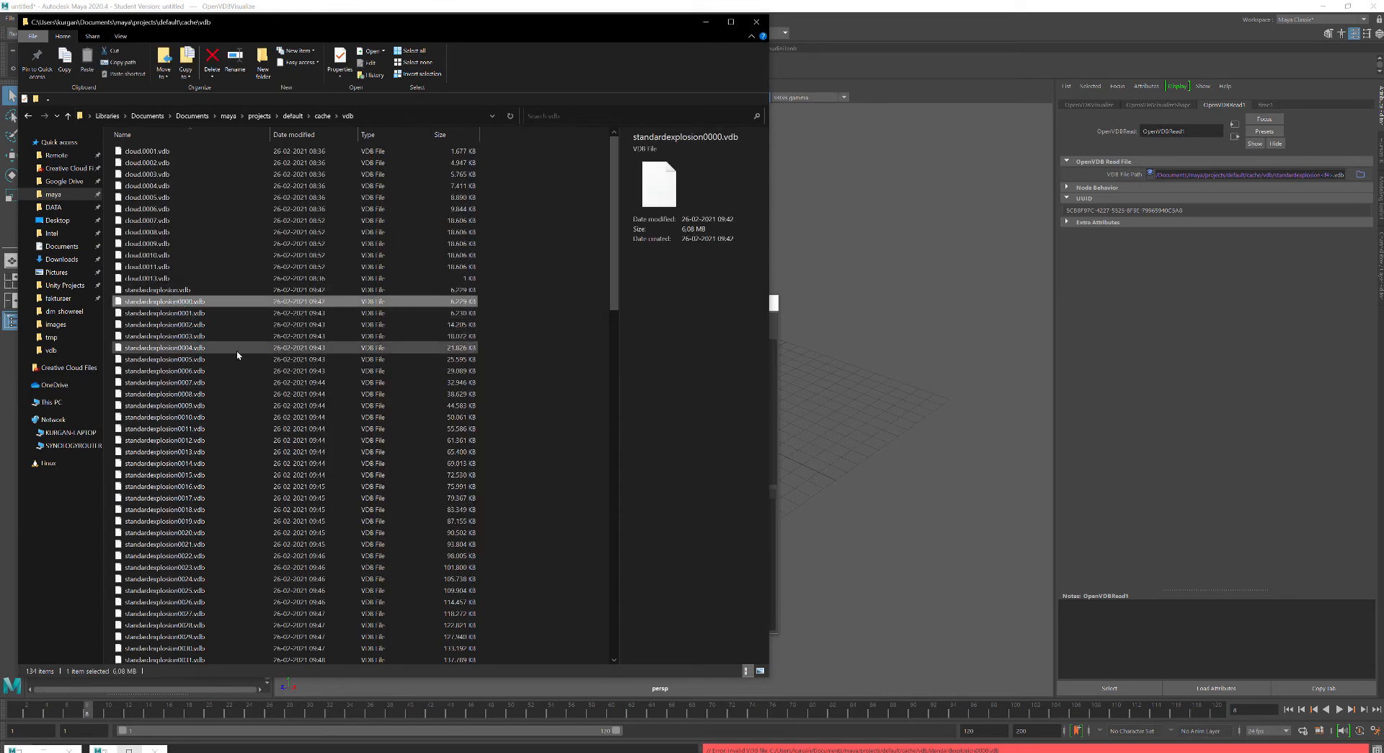
pyautogui.click(756, 21)
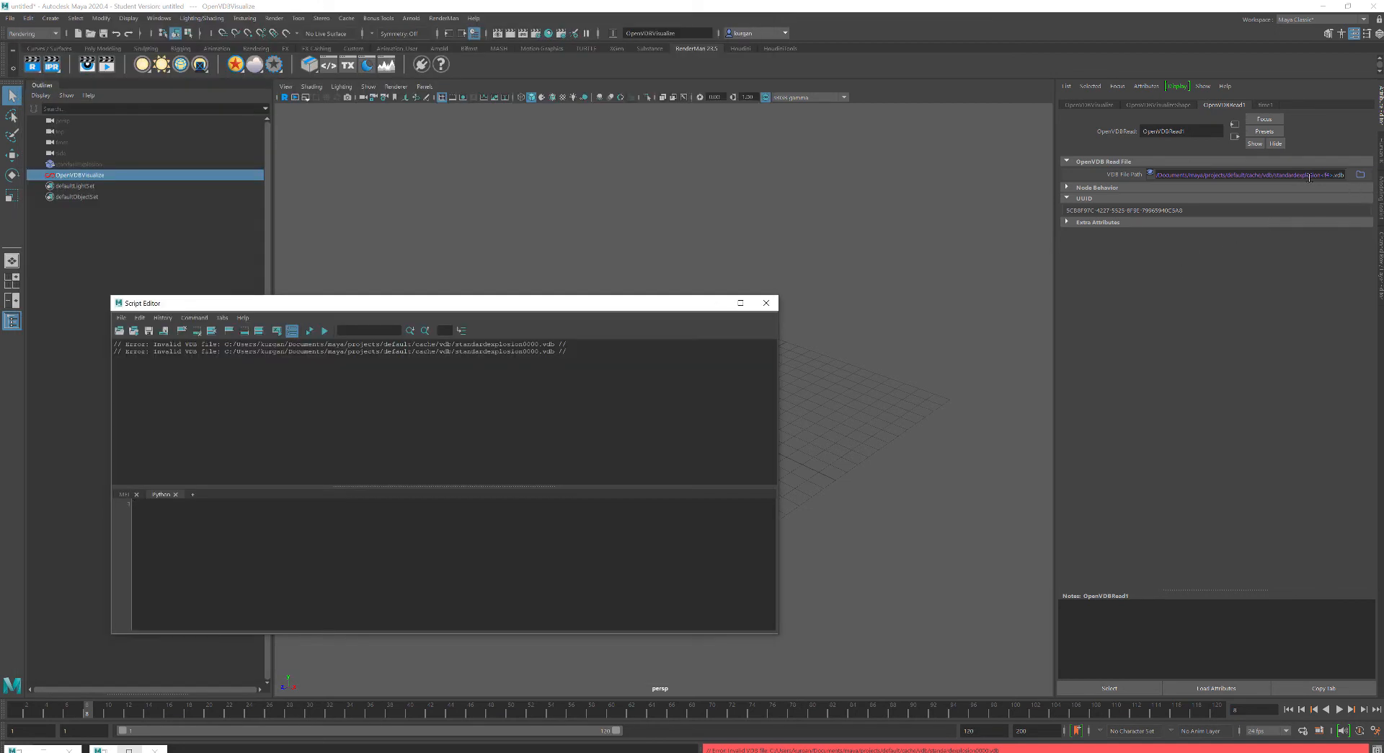
# Load standardexplosion0001.vdb as the OpenVDBRead1 file and close the Script Editor.
pyautogui.click(1361, 175)
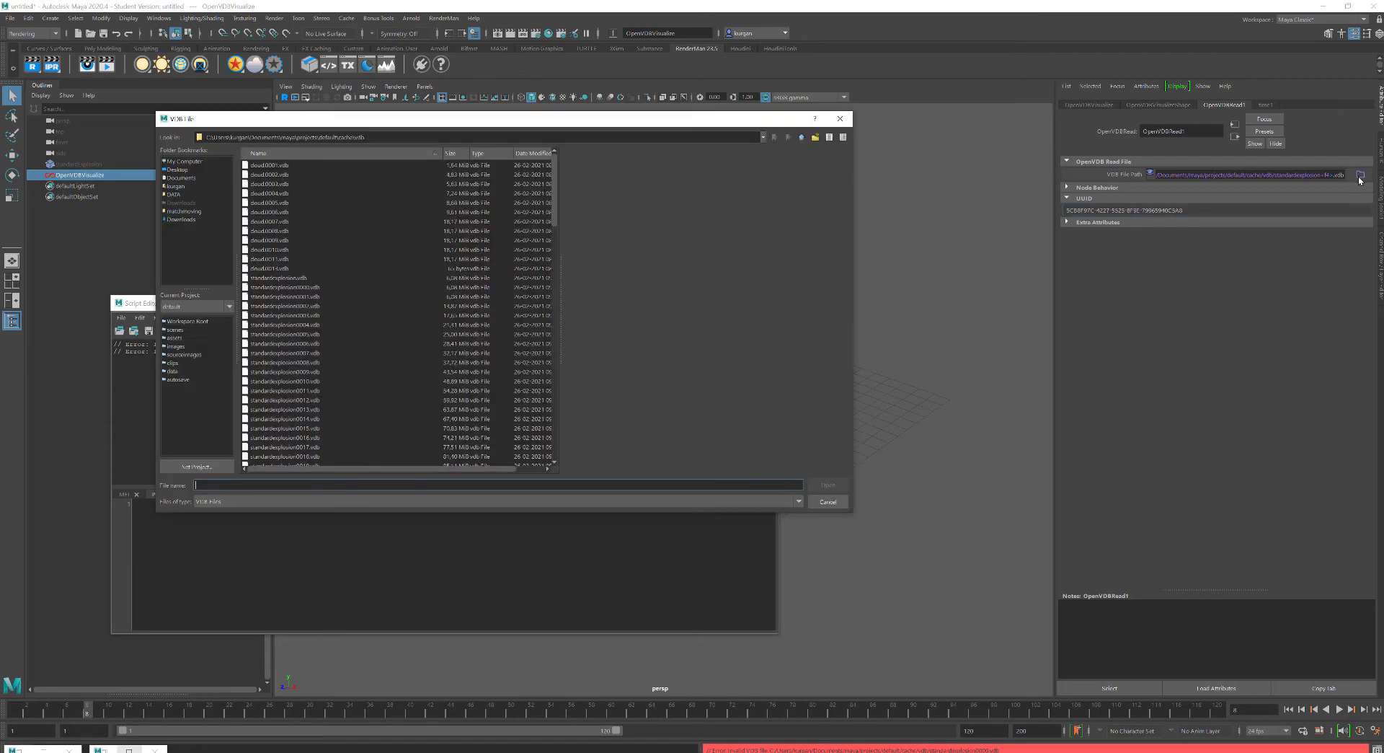
pyautogui.click(315, 296)
pyautogui.click(828, 484)
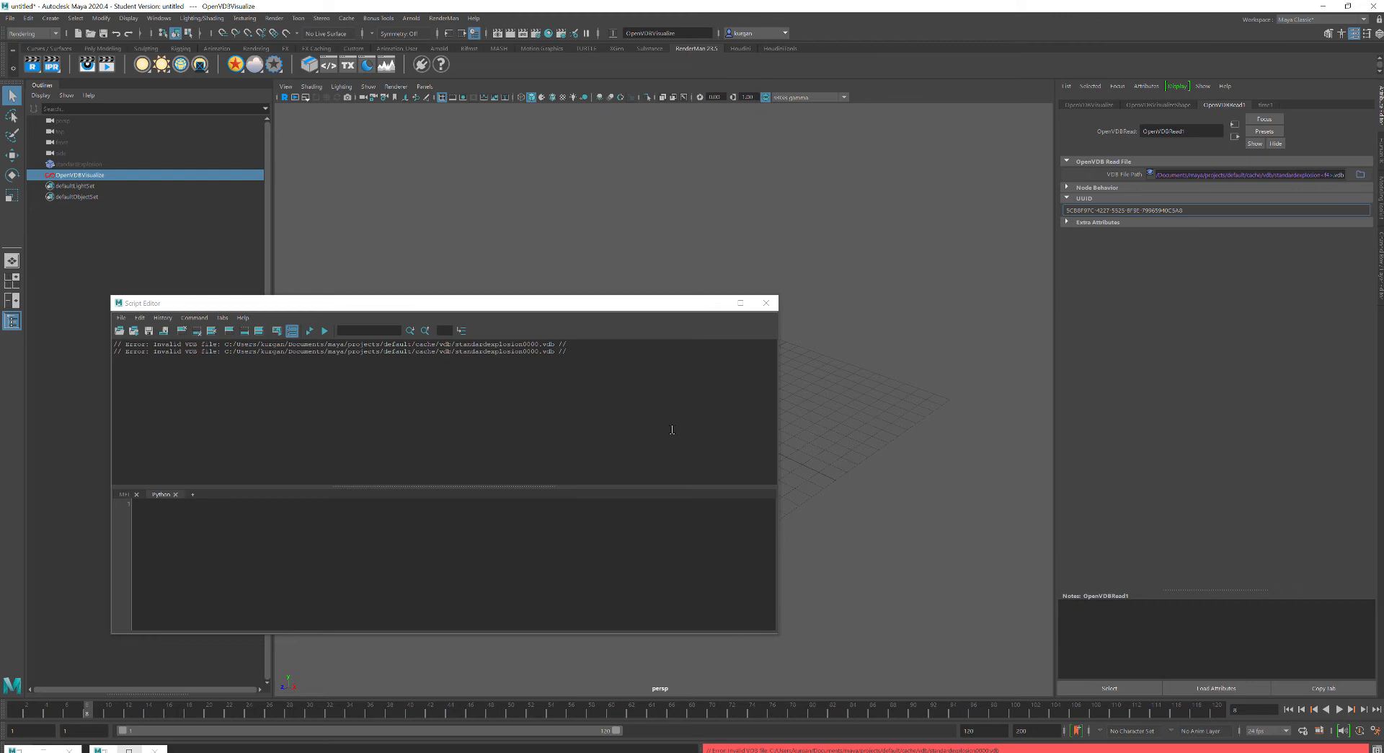
pyautogui.click(767, 305)
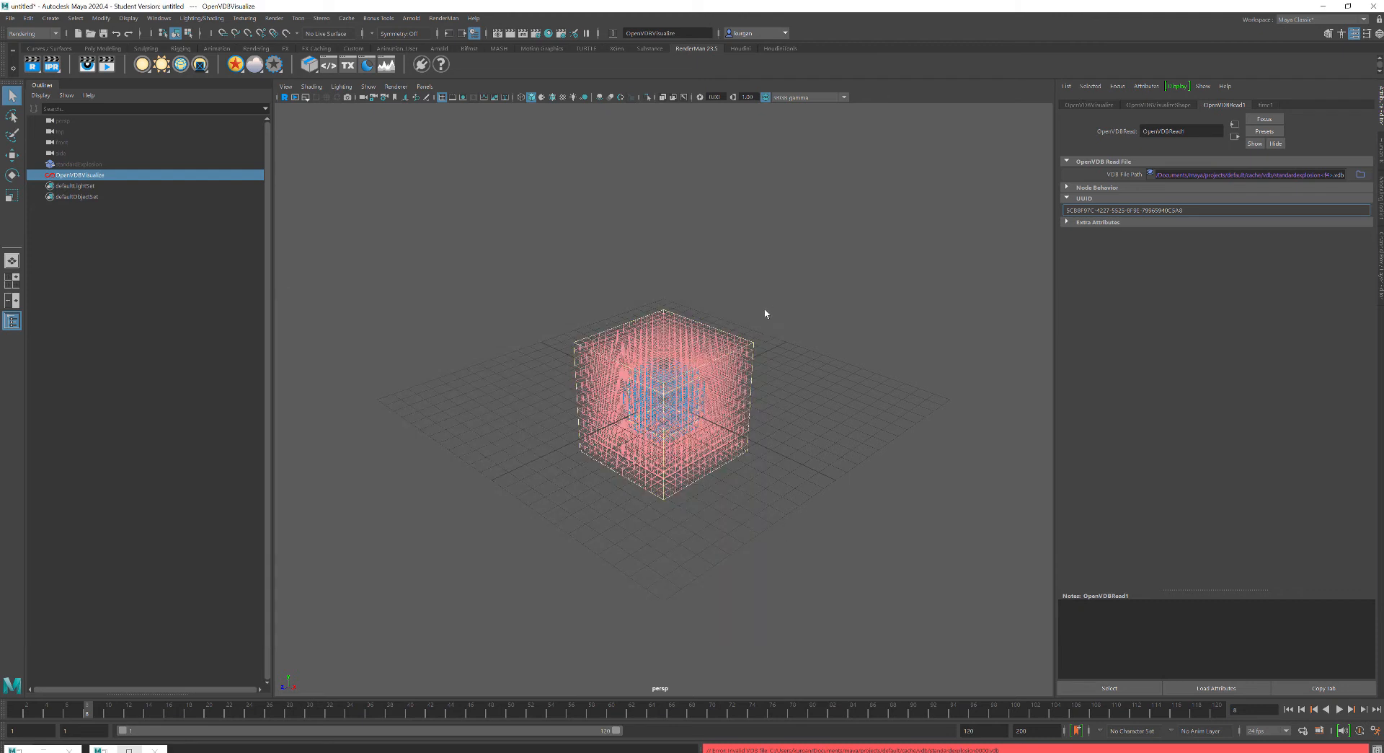
# Test the VDB sequence at frames 12 and 74, examining the time1 node's attributes in between.
pyautogui.click(127, 706)
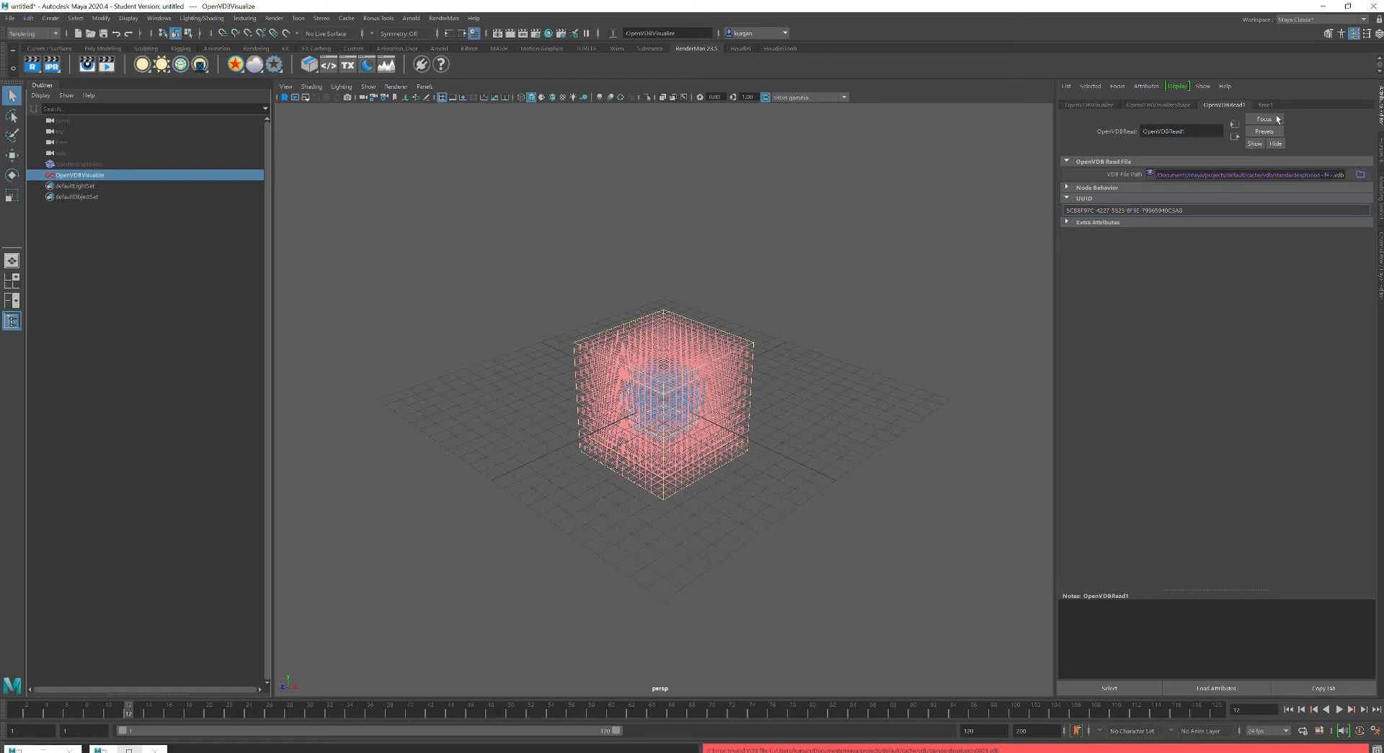
pyautogui.click(1266, 105)
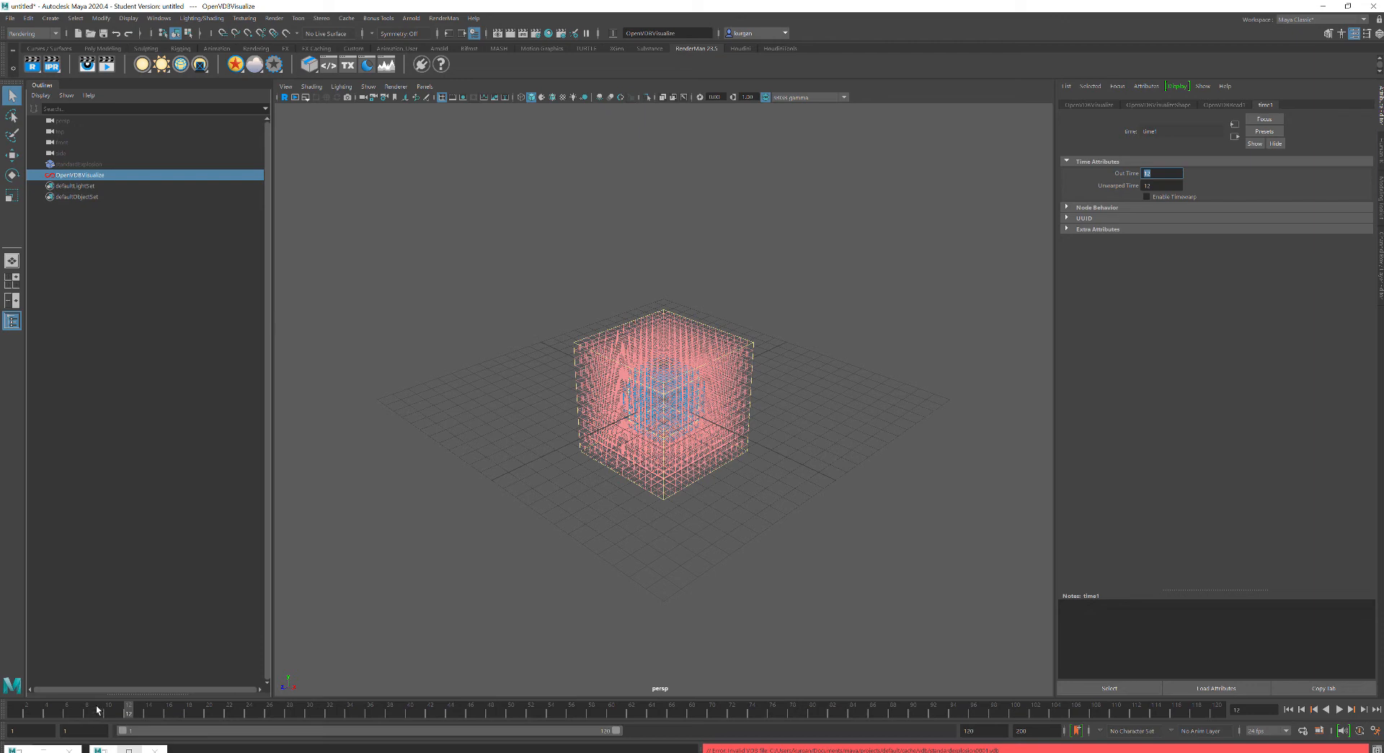
pyautogui.moveTo(88, 713); pyautogui.dragTo(97, 713)
pyautogui.click(751, 713)
# Return to the OpenVDBRead1 attributes, examine the Node Behavior settings, and collapse the UUID section.
pyautogui.click(1182, 107)
pyautogui.click(1224, 105)
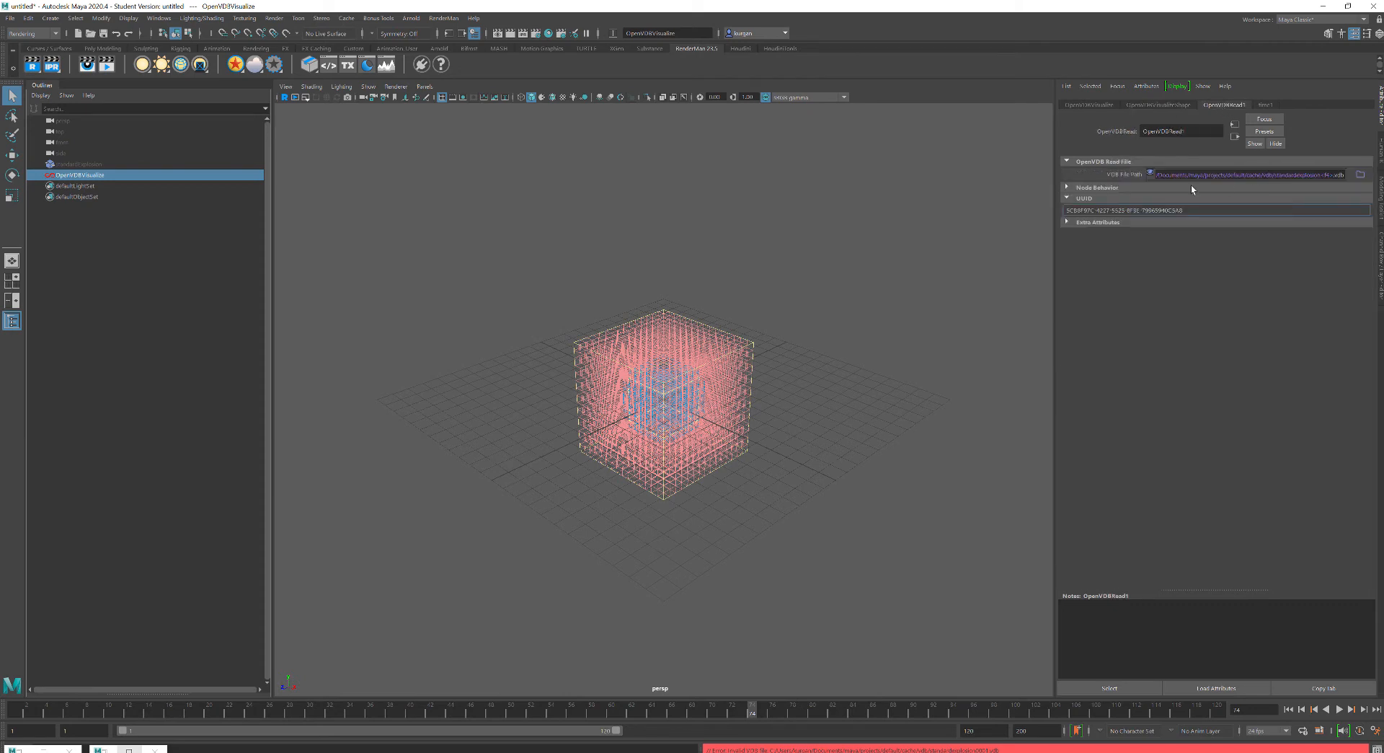
pyautogui.click(1080, 189)
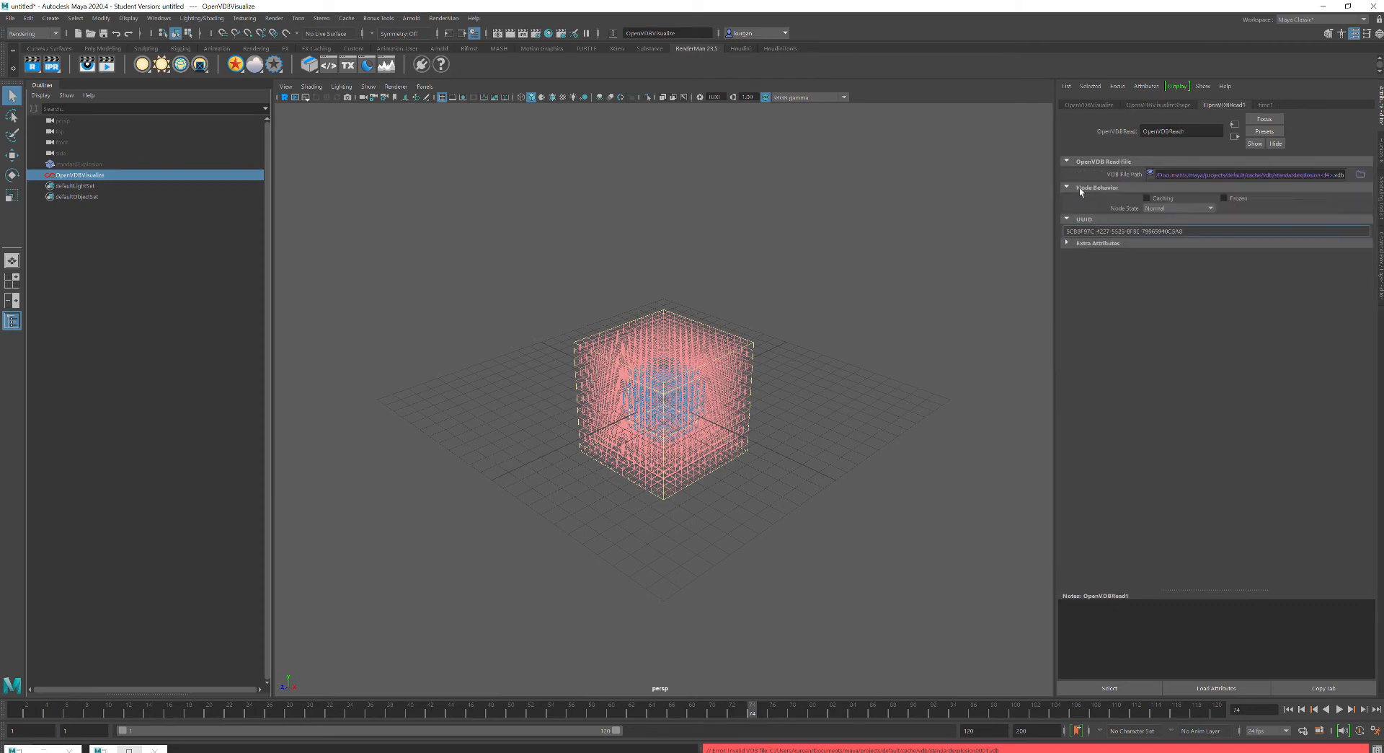
pyautogui.click(1117, 221)
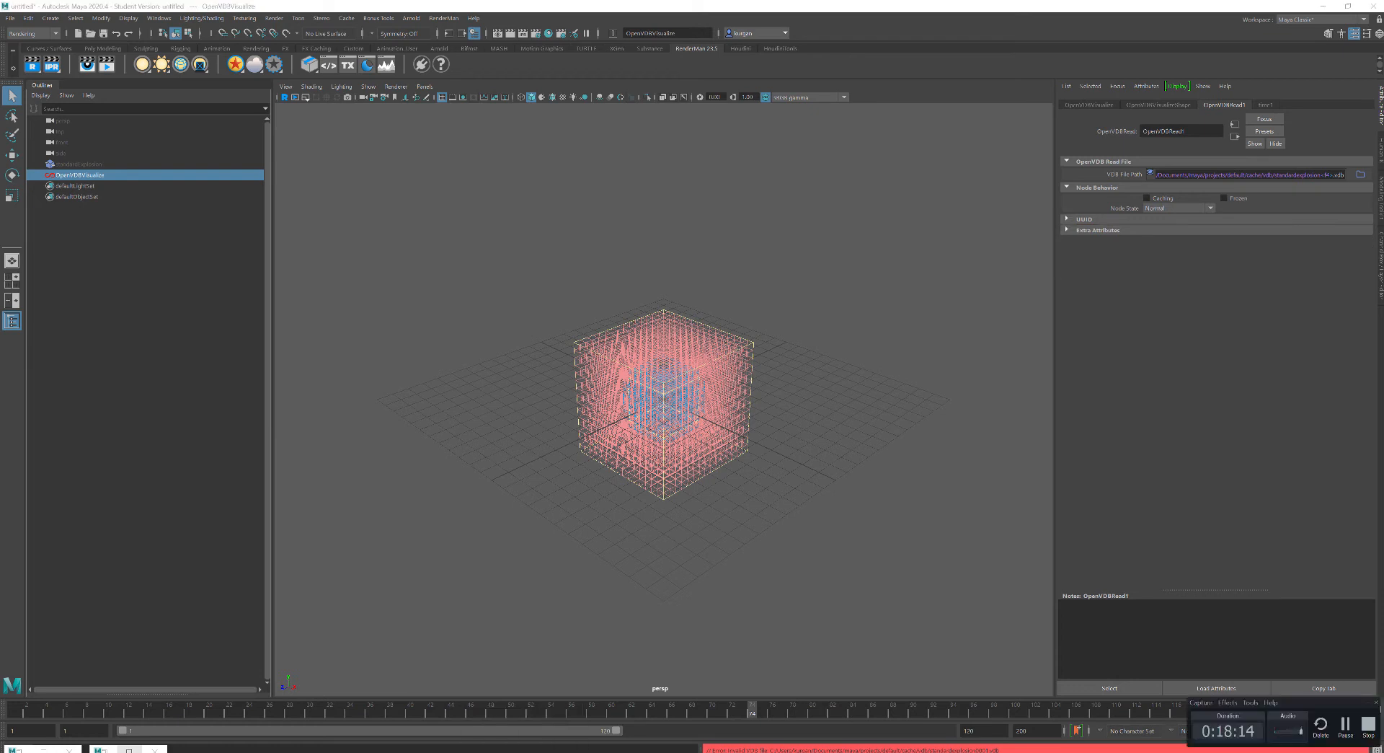
pyautogui.click(1339, 728)
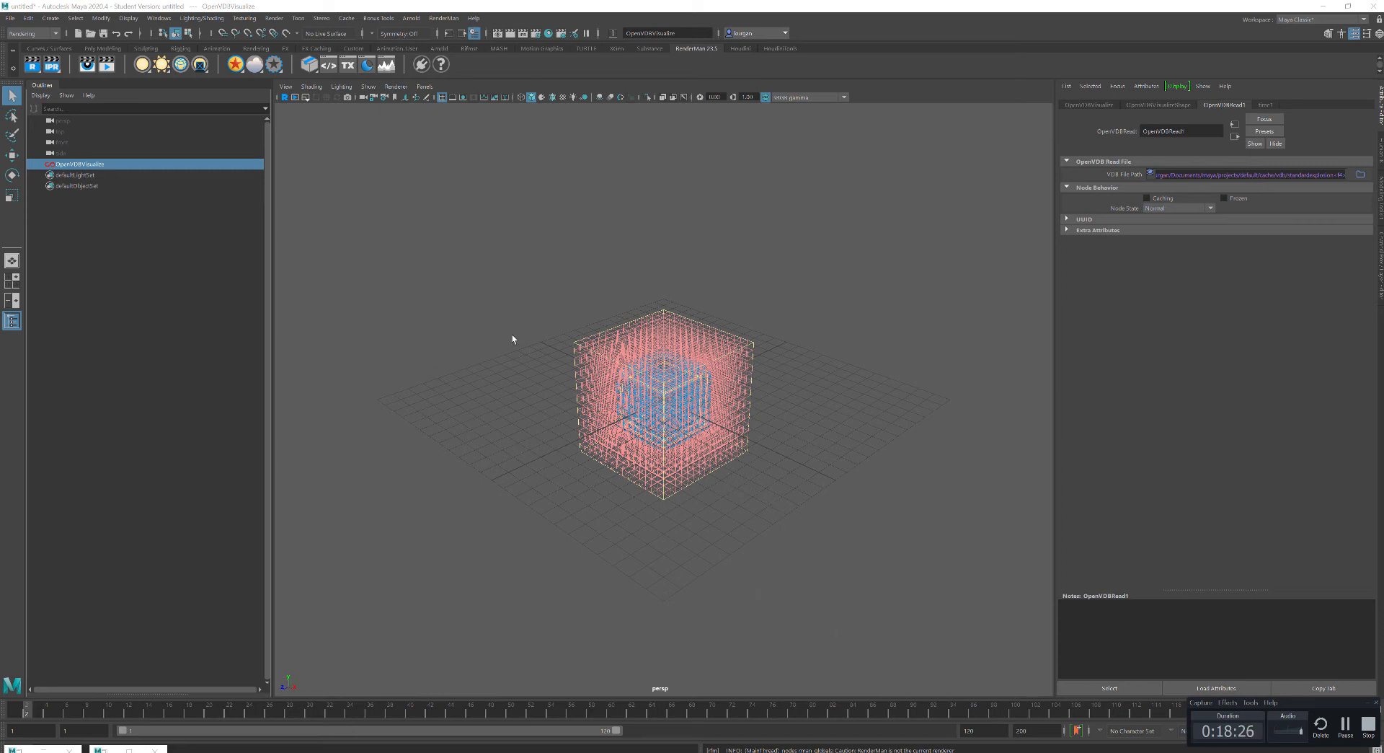
pyautogui.click(548, 380)
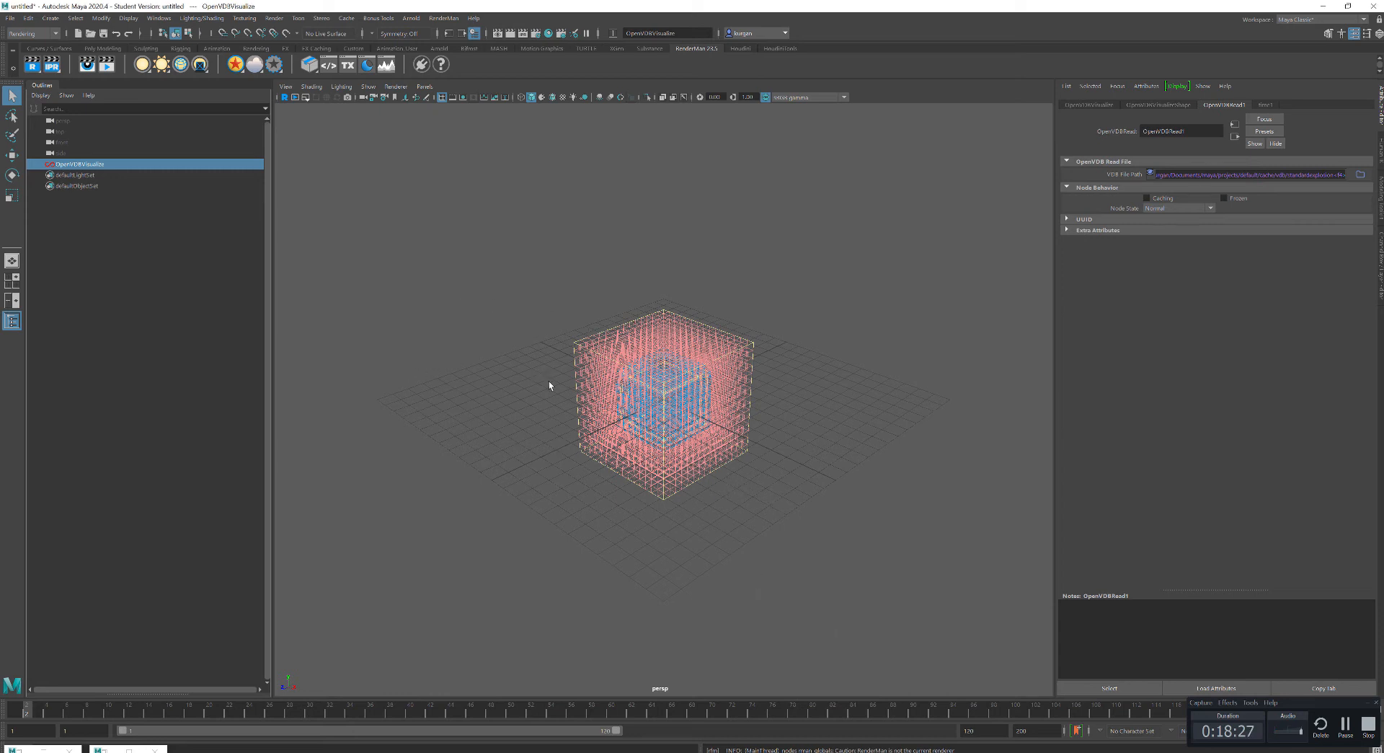
# Delete the existing OpenVDBVisualize object and create a fresh RenderMan OpenVDB Visualizer.
pyautogui.click(99, 165)
pyautogui.press('Delete')
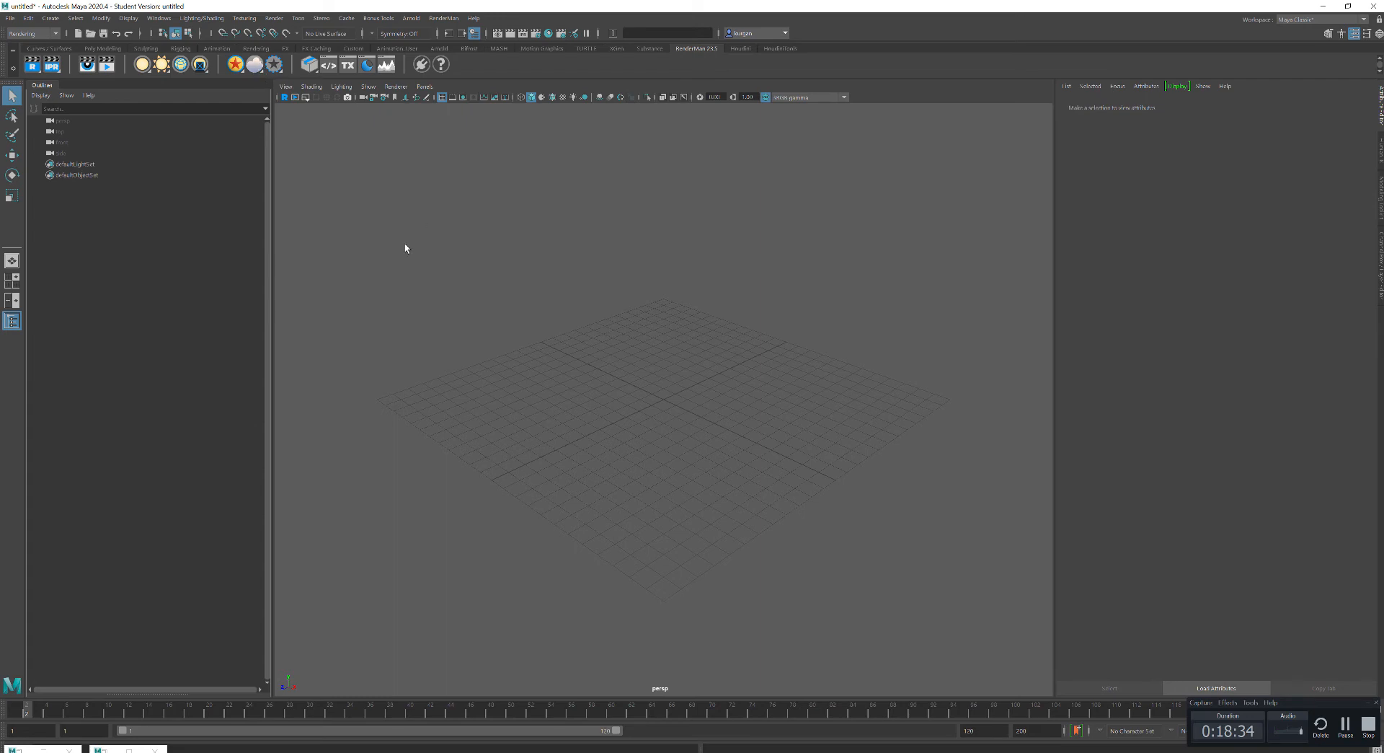
pyautogui.click(255, 64)
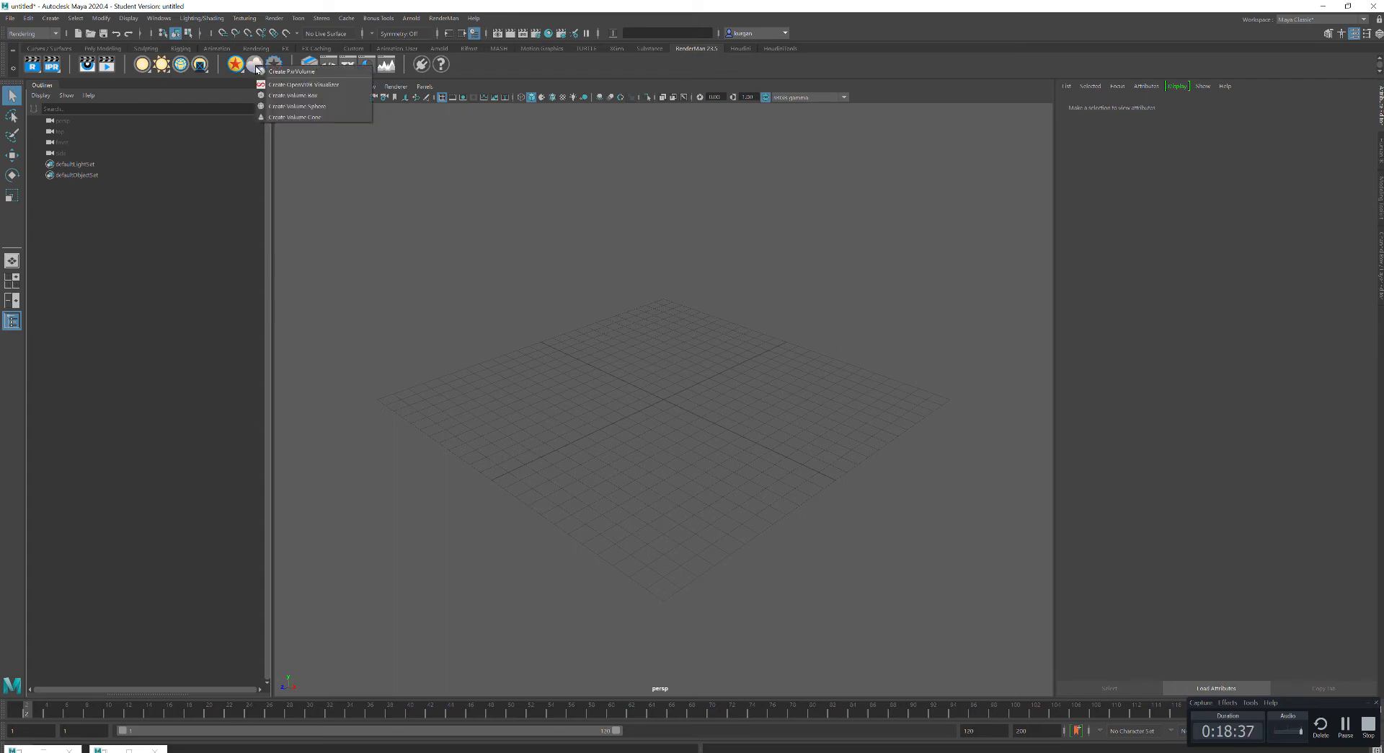
pyautogui.click(295, 84)
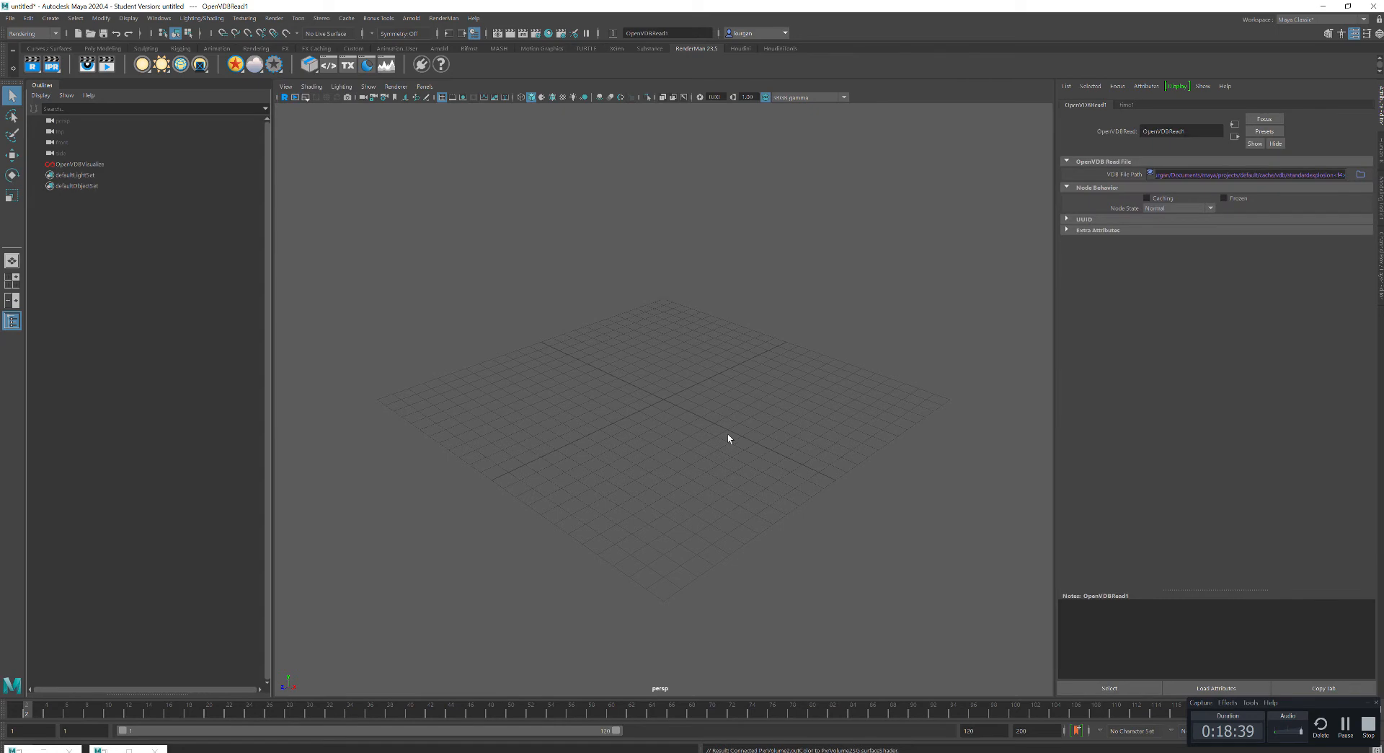
# Load standardexplosion0003.vdb from the cache/vdb folder as the new OpenVDBRead1 node's VDB file.
pyautogui.click(1328, 174)
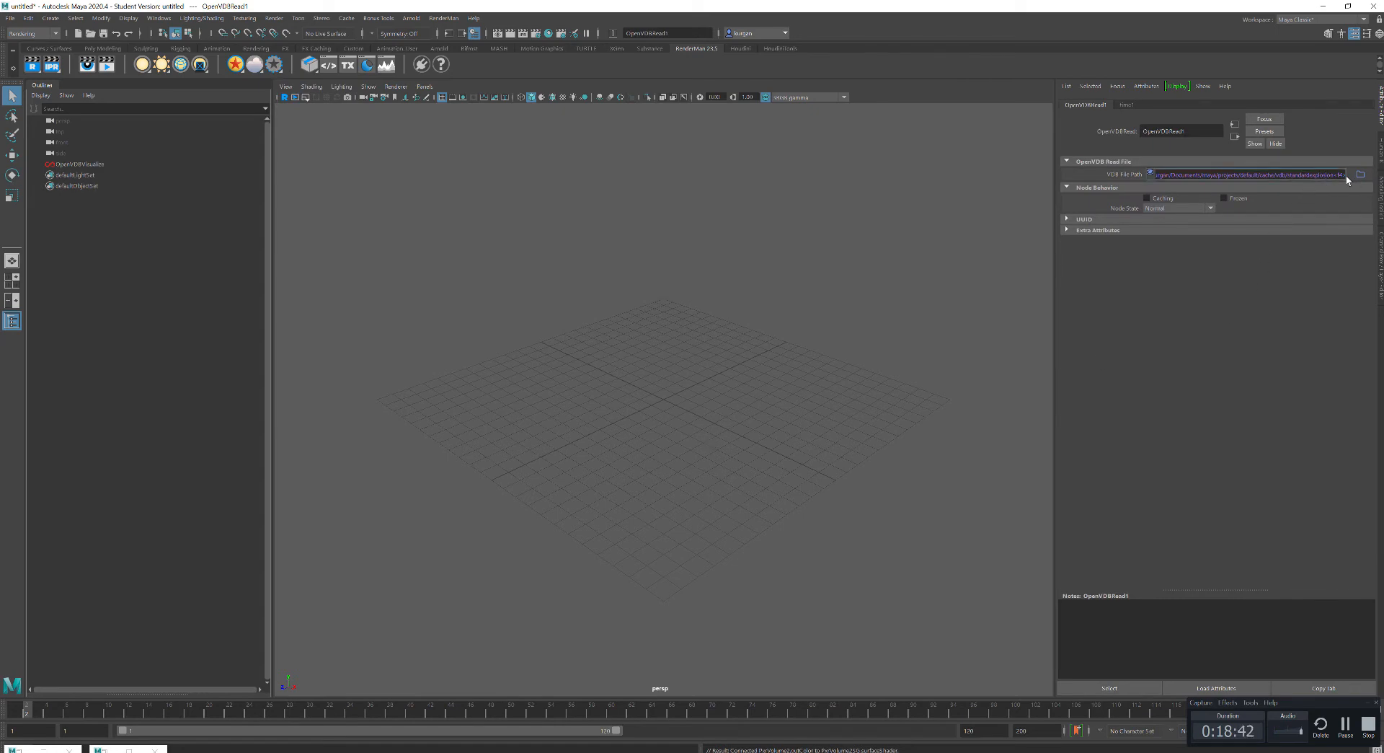
pyautogui.moveTo(1339, 175); pyautogui.dragTo(1355, 179)
pyautogui.click(1359, 175)
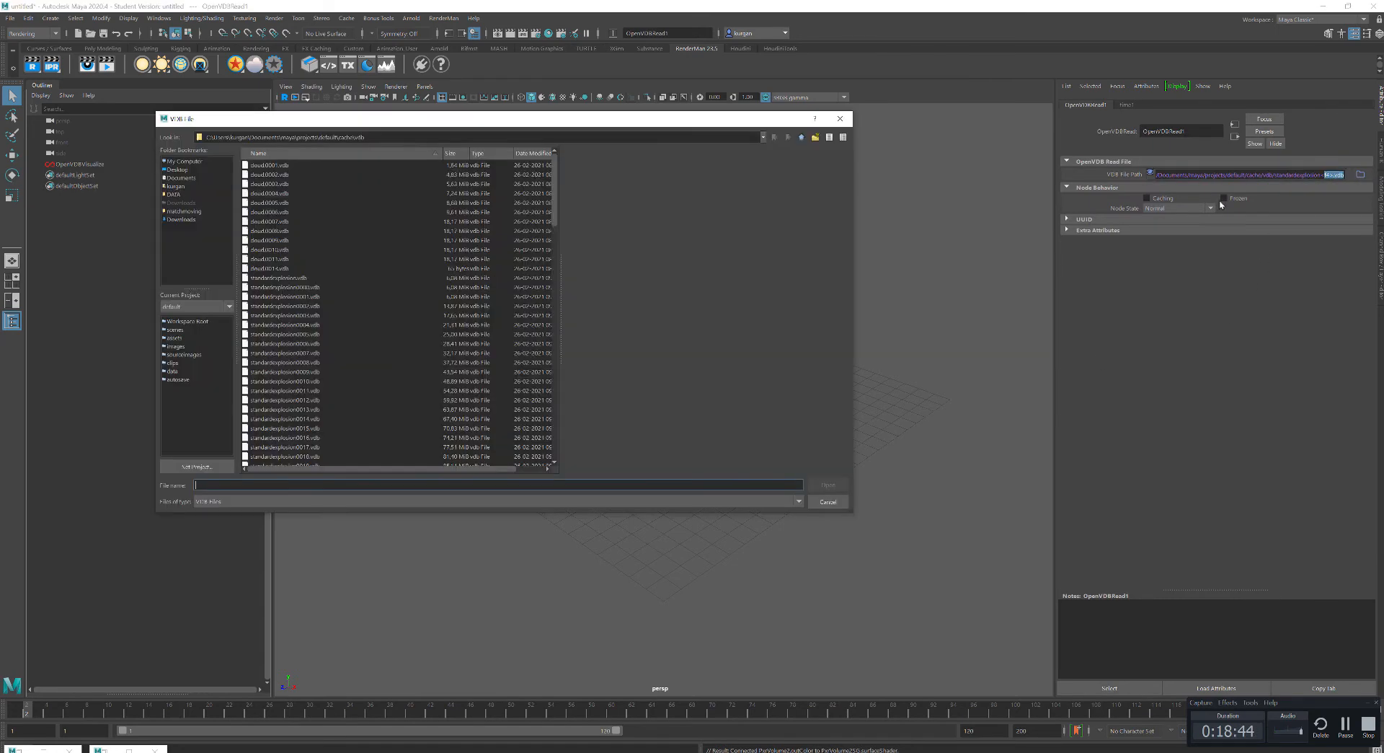
pyautogui.click(287, 315)
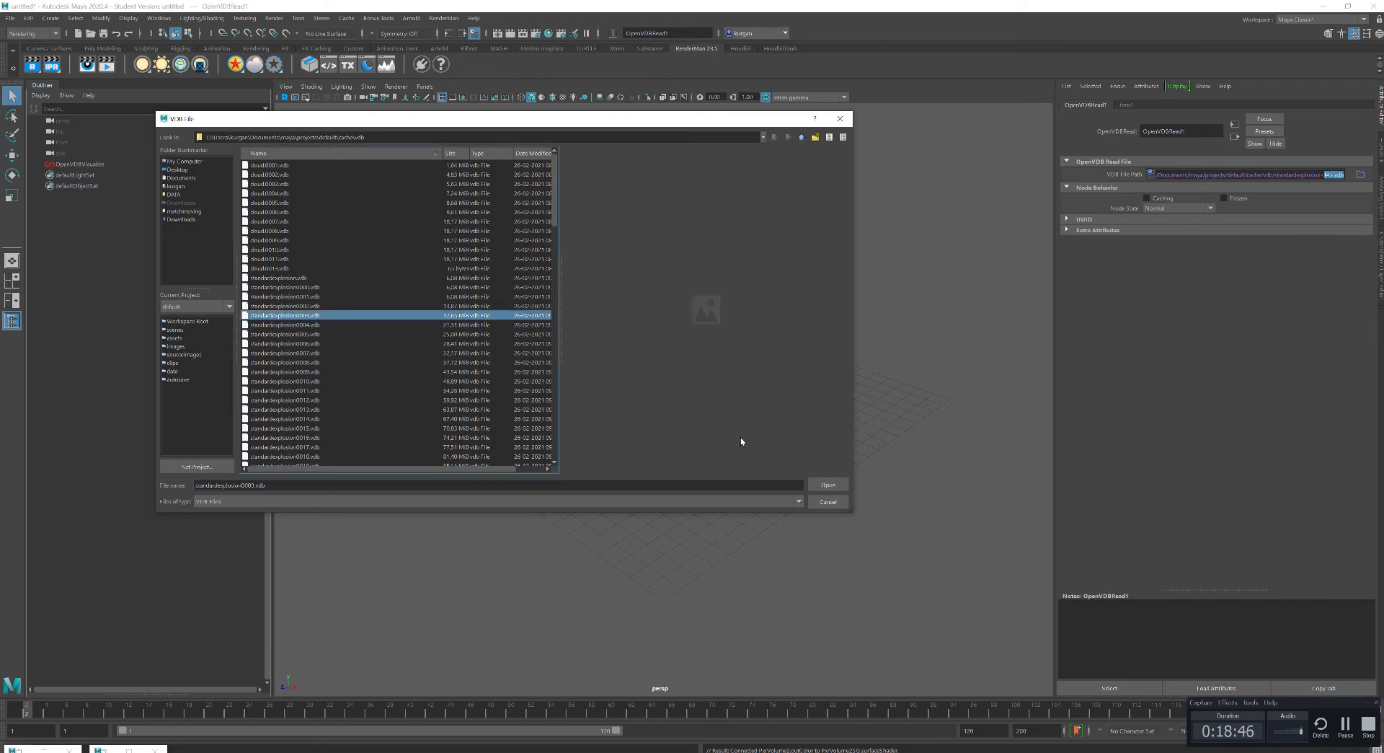
pyautogui.click(828, 485)
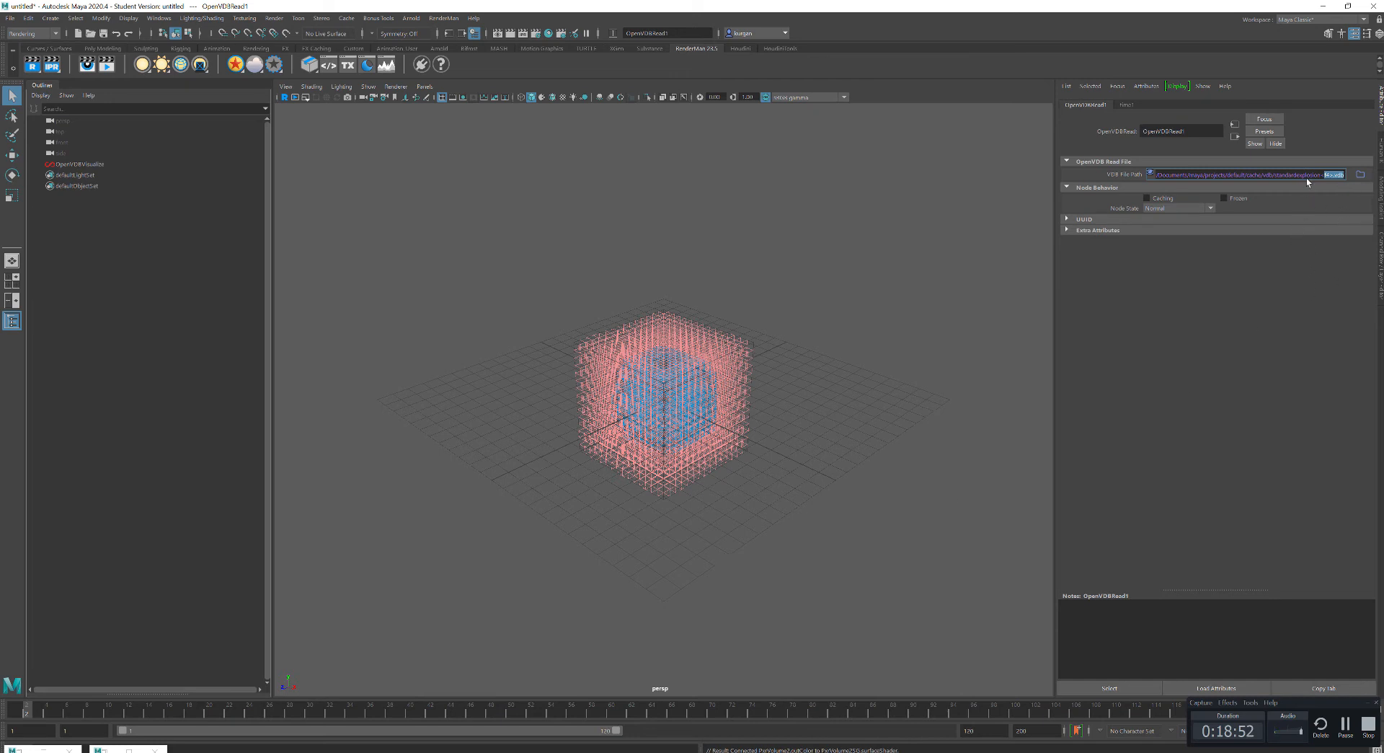
# Examine the substitution tokens available for the VDB file path and test the sequence at frame 14.
pyautogui.click(1341, 175)
pyautogui.moveTo(1323, 174); pyautogui.dragTo(1332, 174)
pyautogui.click(1329, 176)
pyautogui.rightClick(1283, 174)
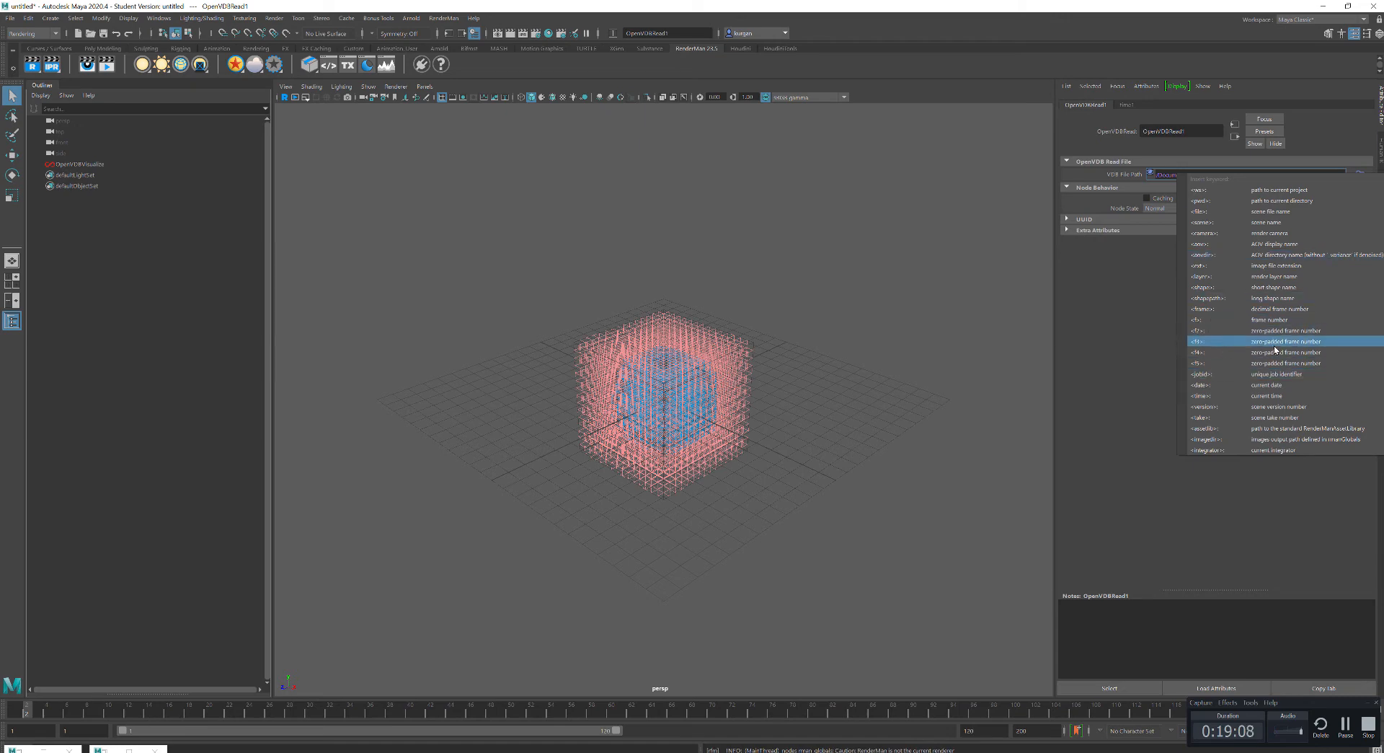
pyautogui.click(1085, 496)
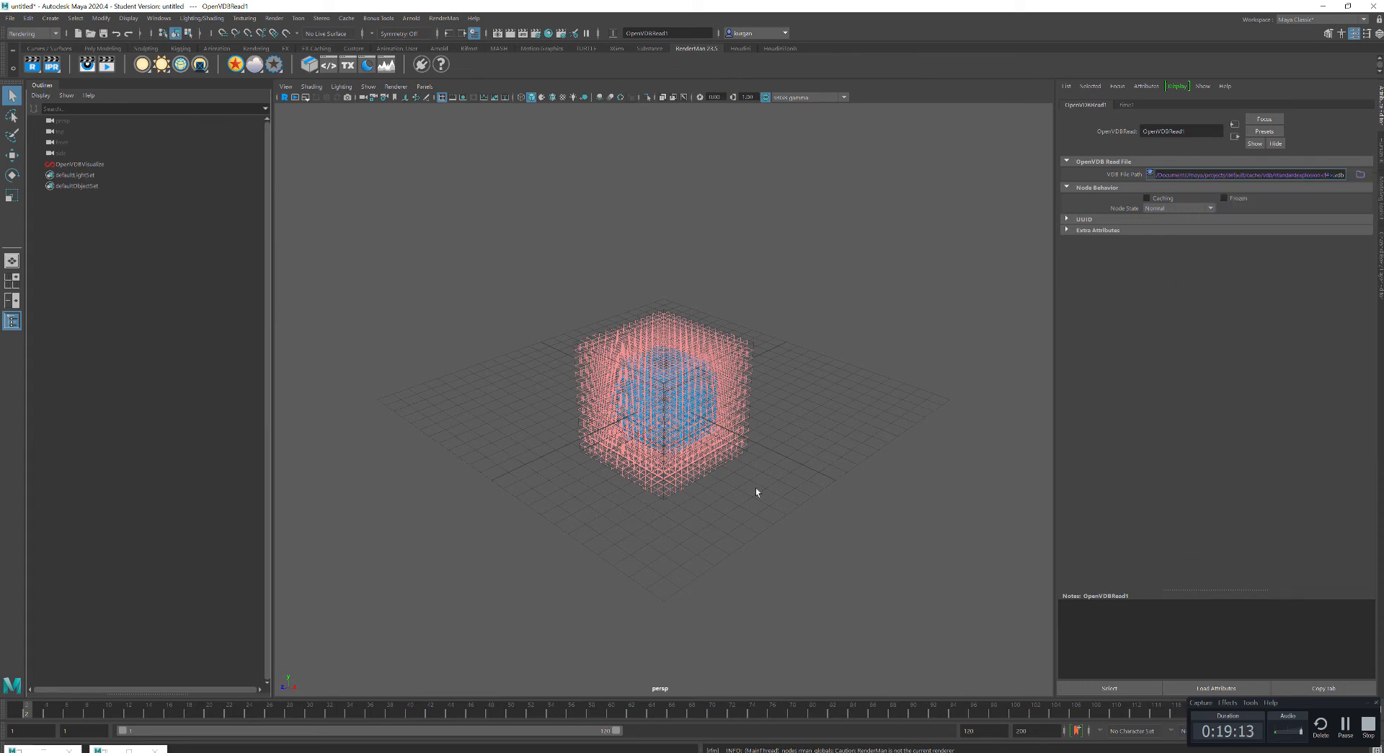
pyautogui.click(144, 715)
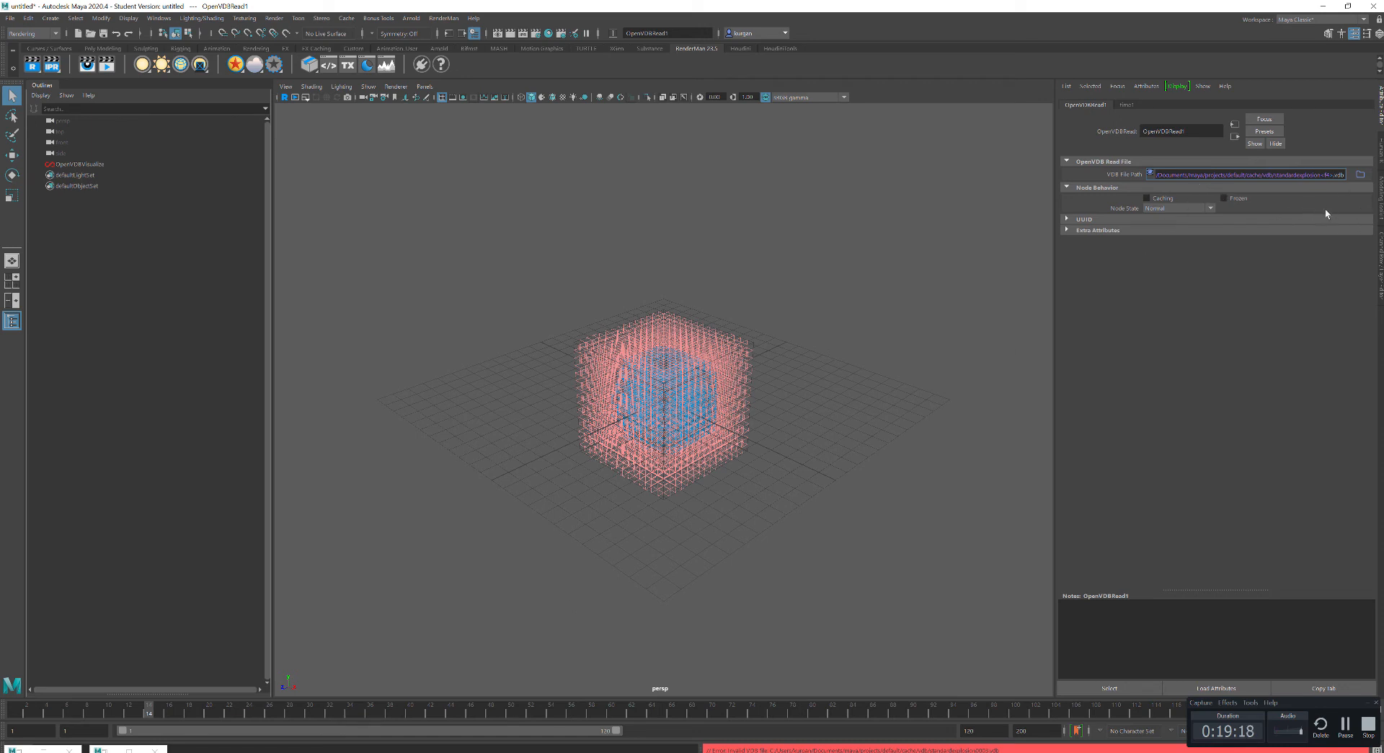
# Replace the frame token in the VDB file path with the fixed number 0005.
pyautogui.press('BackSpace')
pyautogui.press('BackSpace')
pyautogui.press('BackSpace')
pyautogui.press('BackSpace')
pyautogui.write('$')
pyautogui.write('0')
pyautogui.write('5')
pyautogui.press('Return')
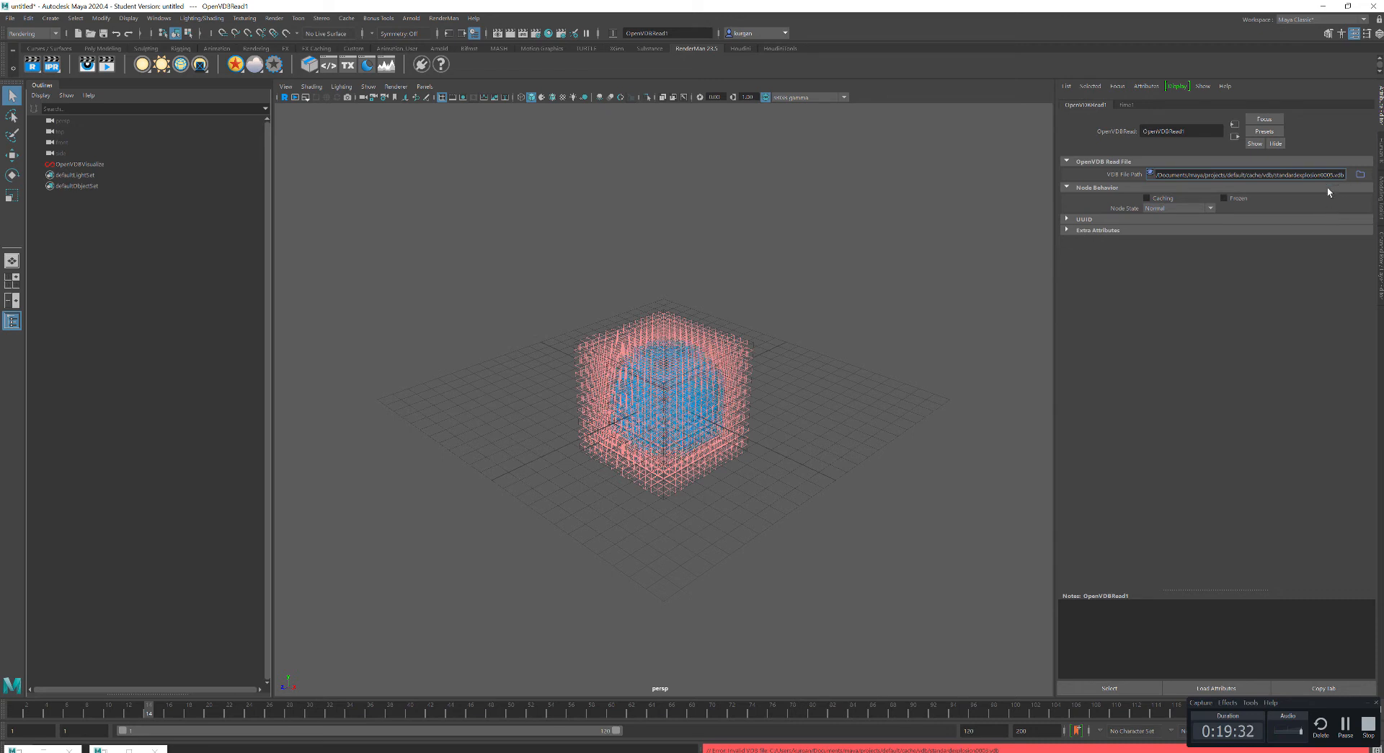
# Replace 0005 in the VDB file path with the zero-padded <f4> frame token and test the sequence at frame 23.
pyautogui.press('BackSpace')
pyautogui.press('BackSpace')
pyautogui.press('BackSpace')
pyautogui.press('BackSpace')
pyautogui.rightClick(1322, 174)
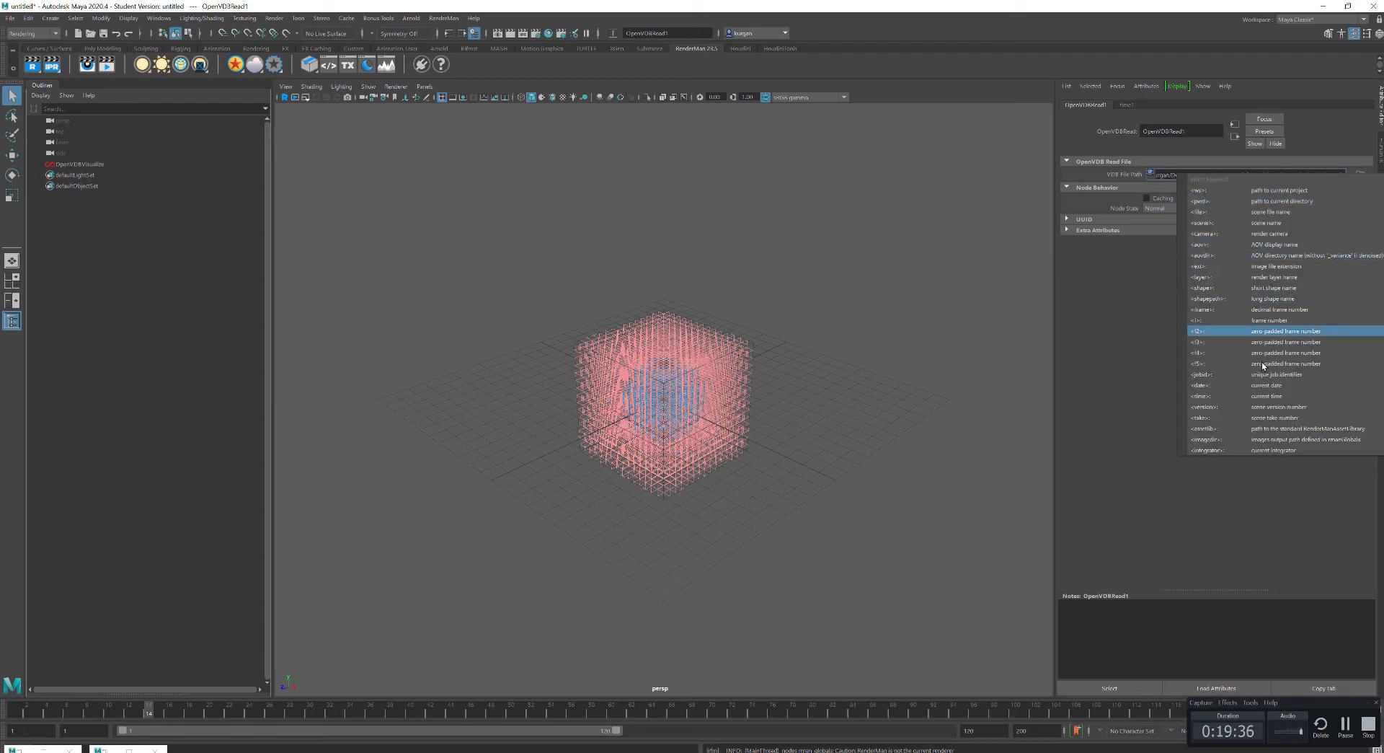
pyautogui.click(1222, 351)
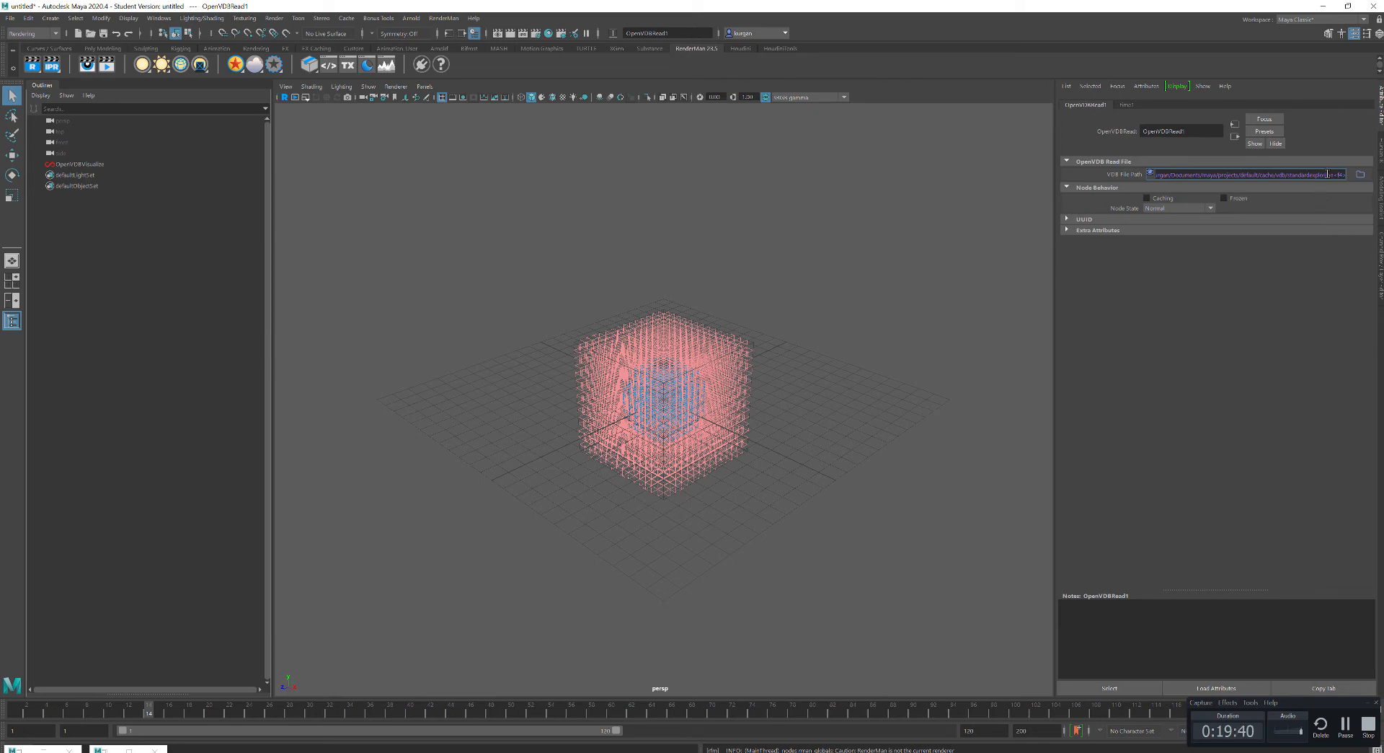
pyautogui.press('Return')
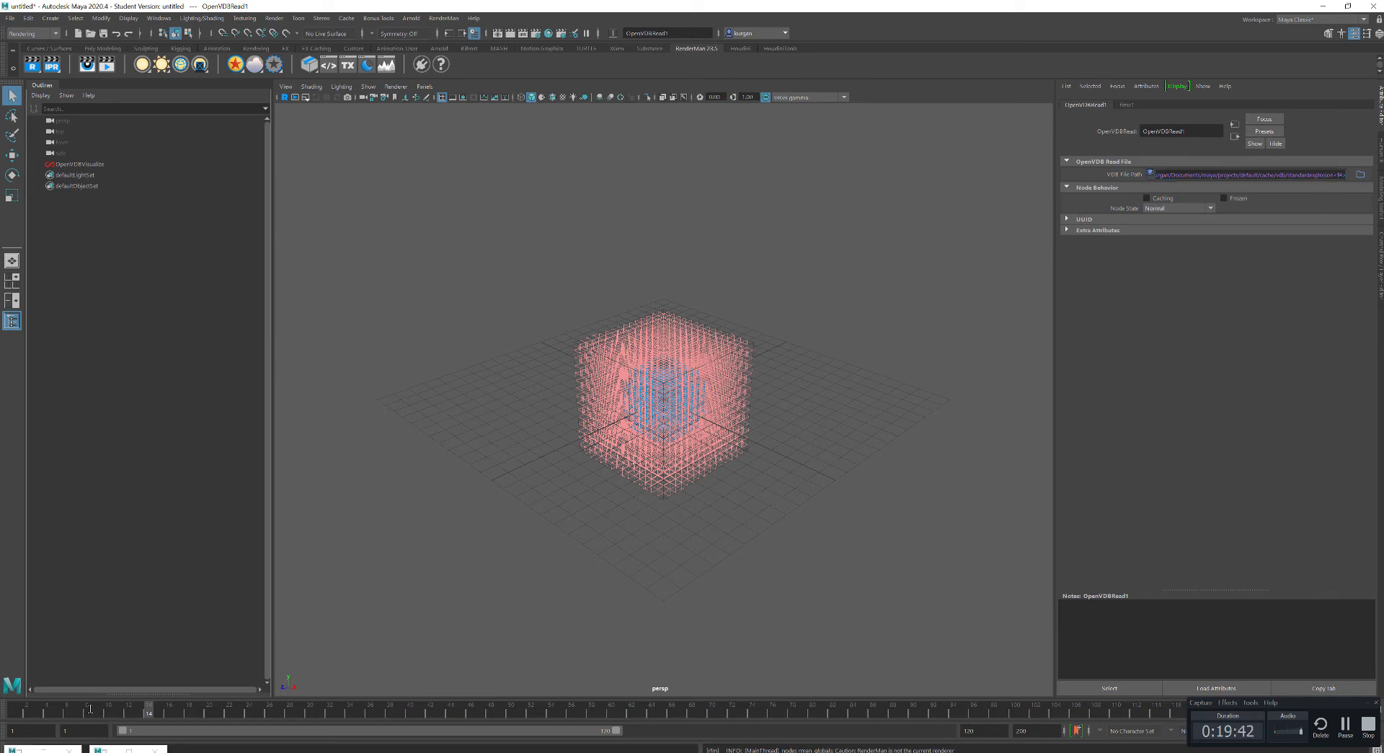
pyautogui.click(237, 711)
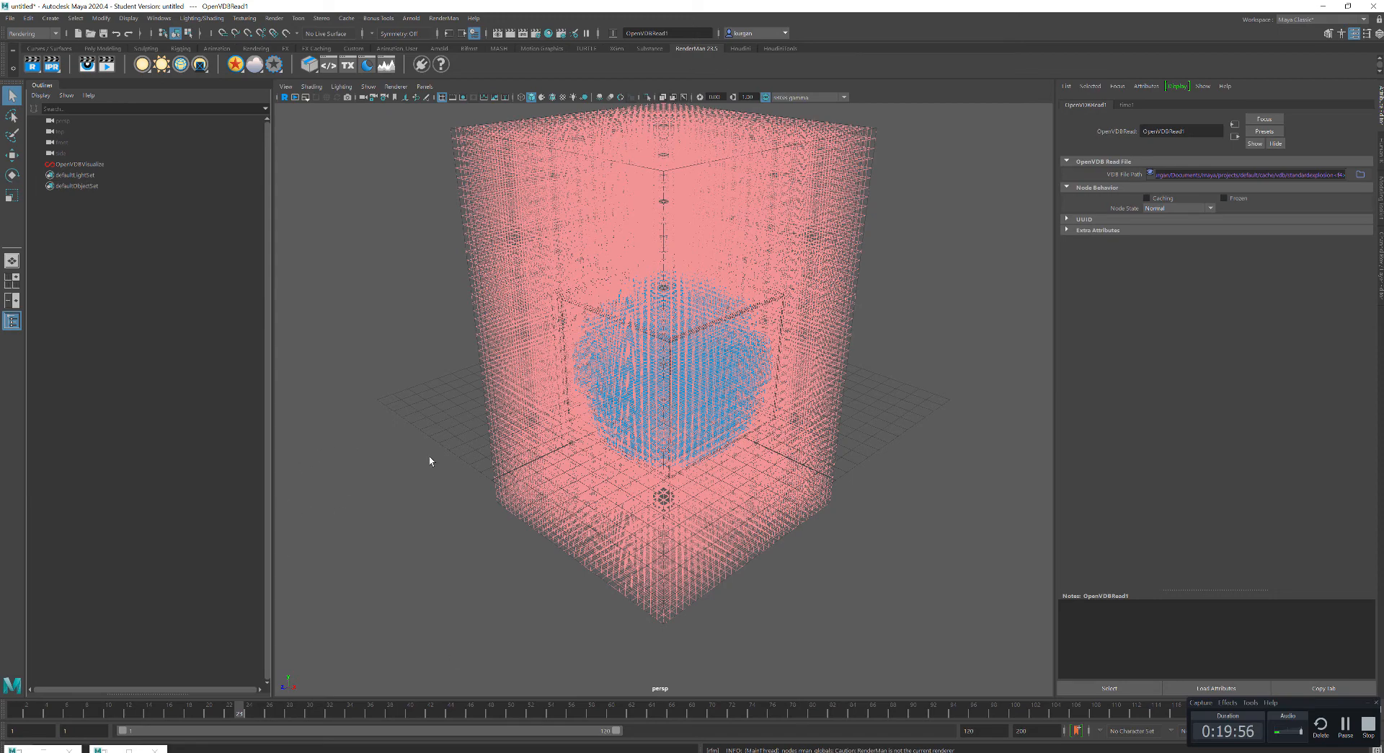
# Test the VDB sequence in the viewport at frames 2, 1 and 95.
pyautogui.keyDown('alt'); pyautogui.moveTo(430, 461); pyautogui.dragTo(551, 350); pyautogui.keyUp('alt')
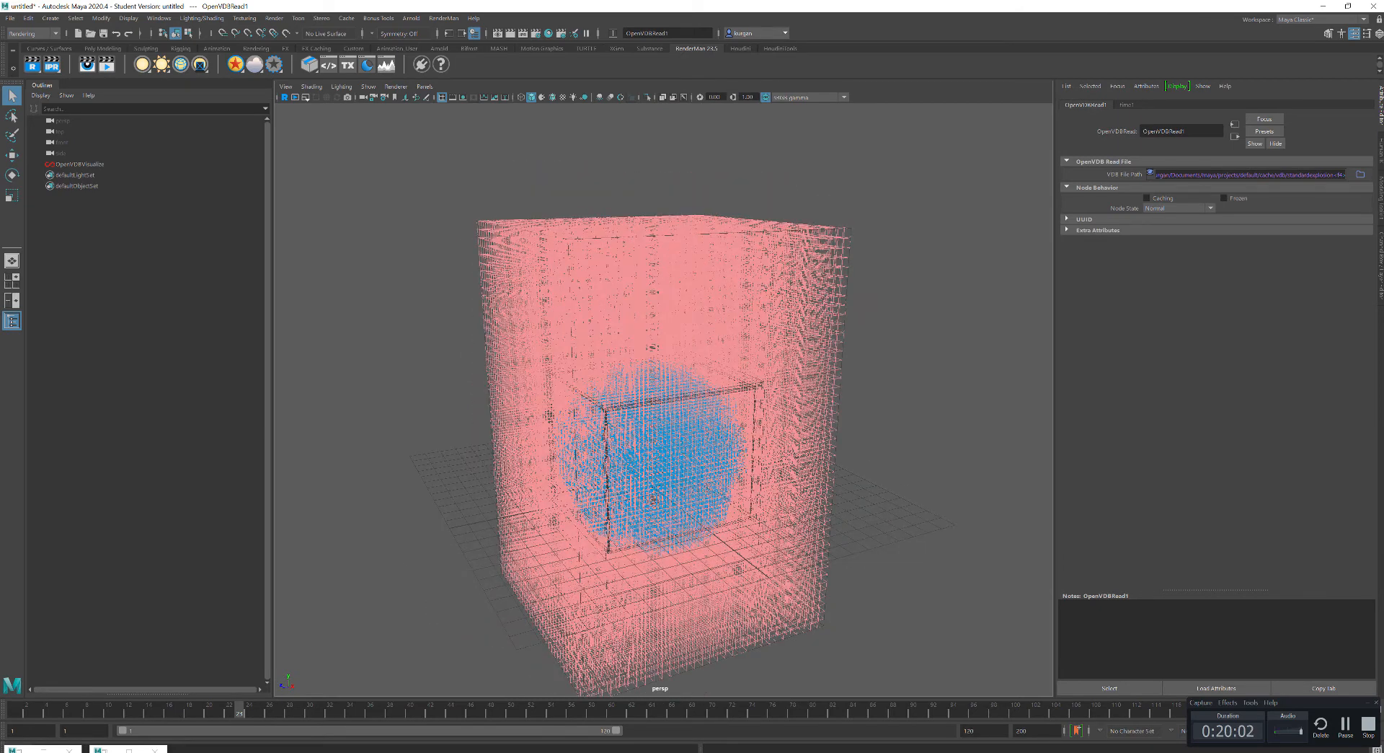
pyautogui.click(33, 714)
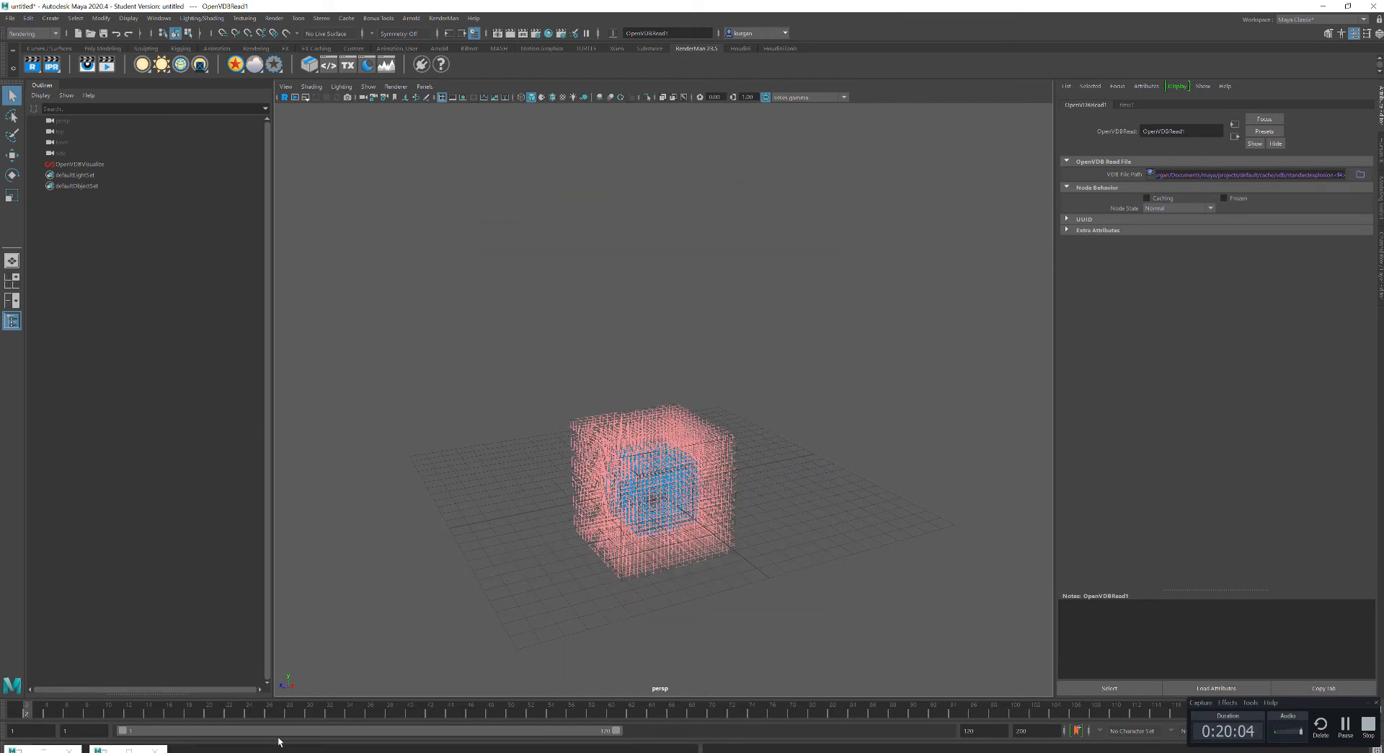
pyautogui.click(19, 712)
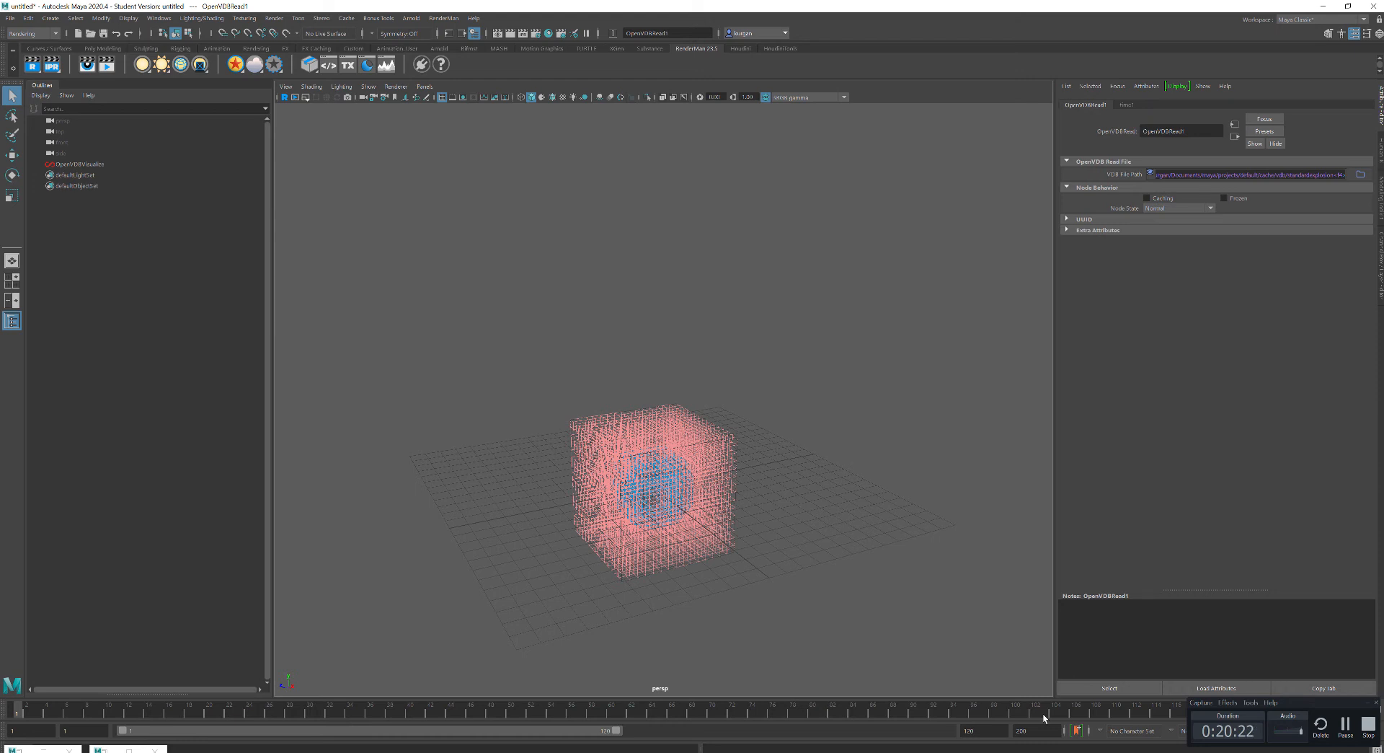
pyautogui.click(1368, 702)
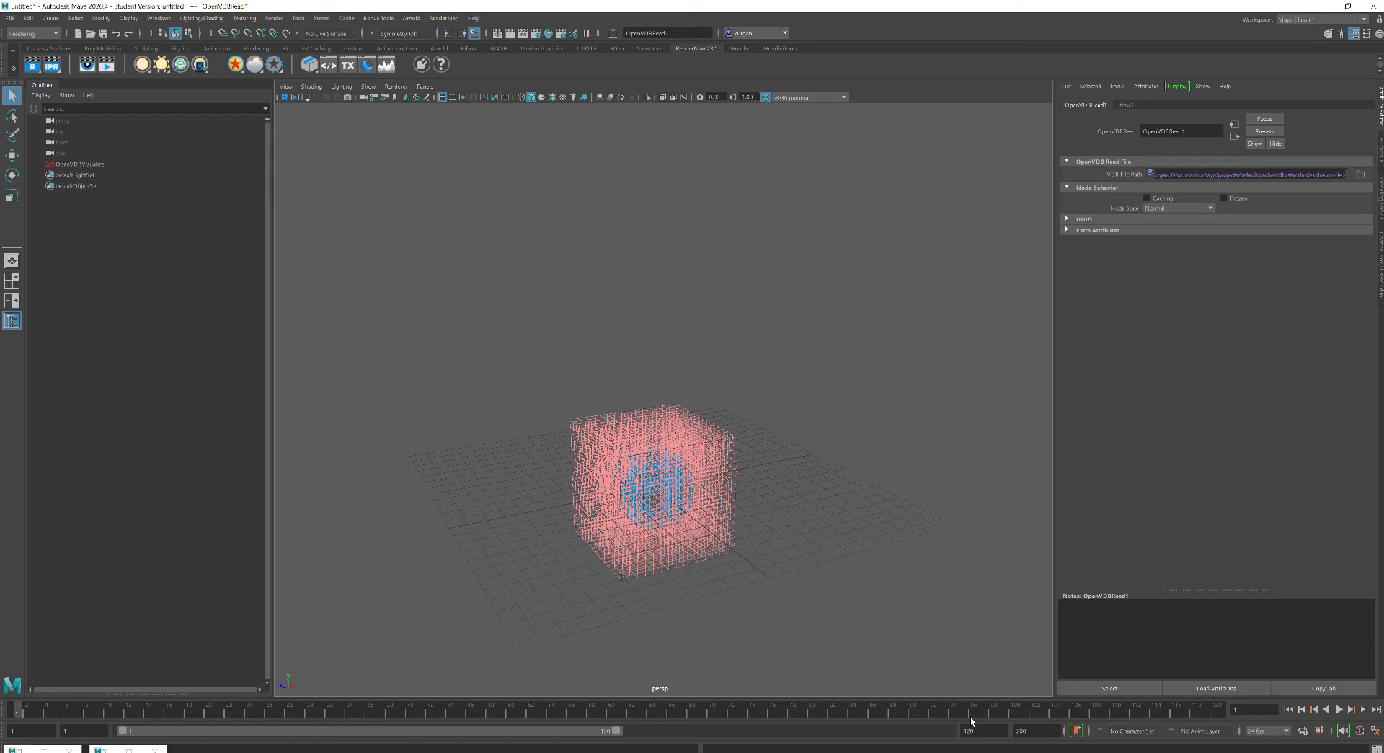
pyautogui.click(1044, 710)
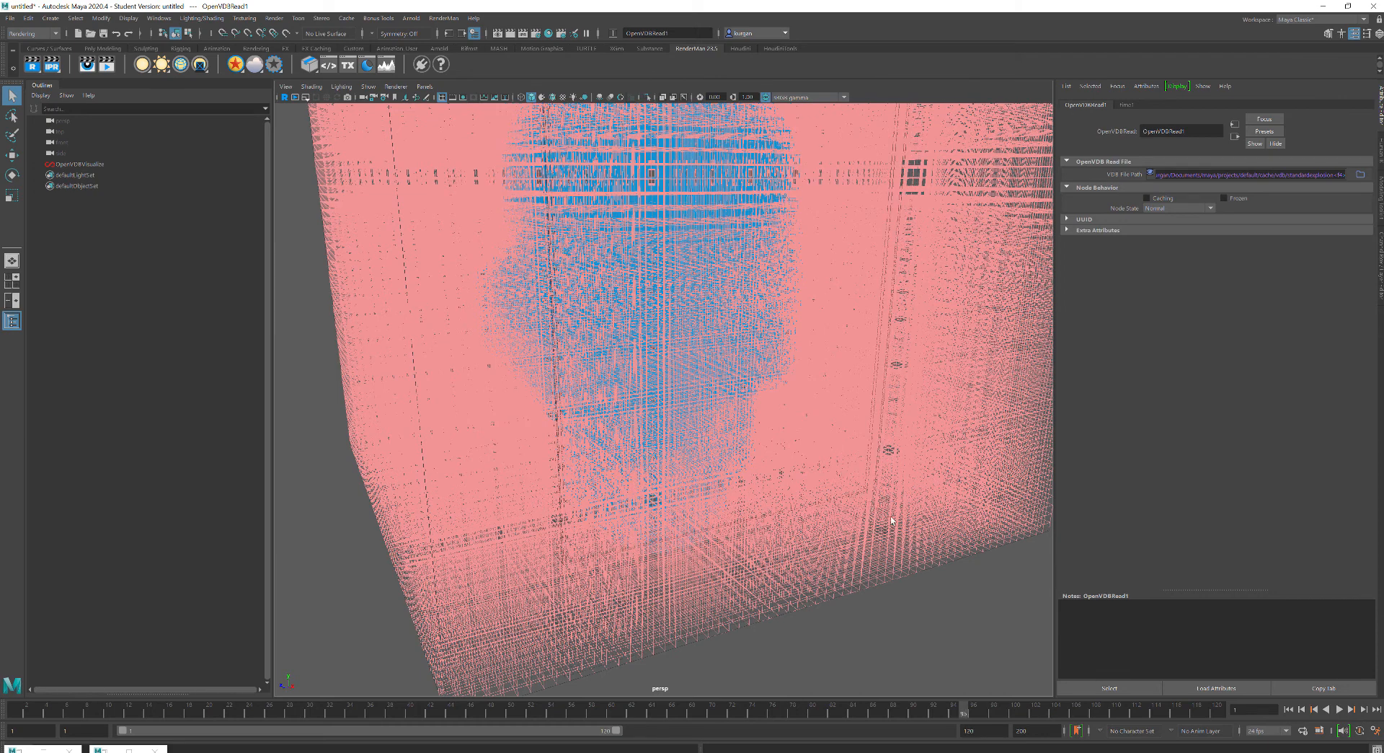
pyautogui.scroll(-5, 893, 395)
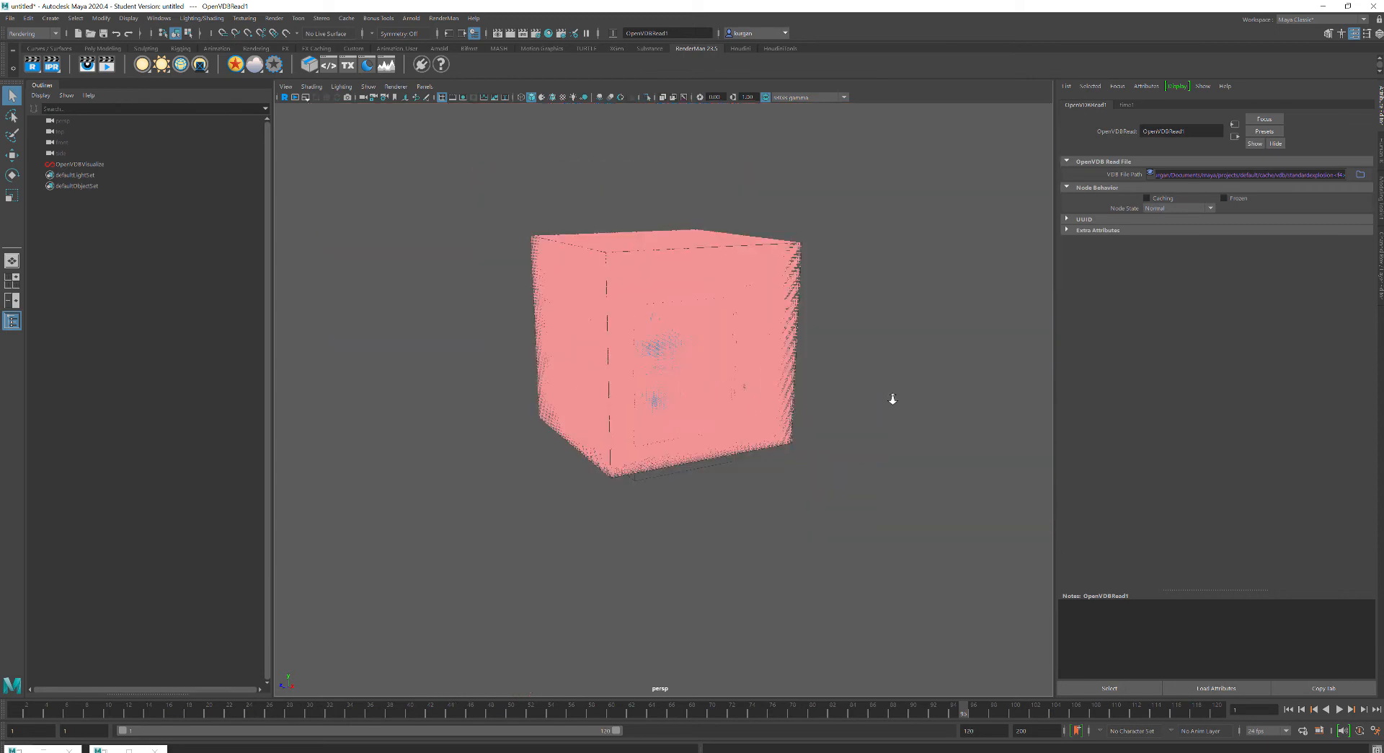
pyautogui.scroll(-3, 892, 398)
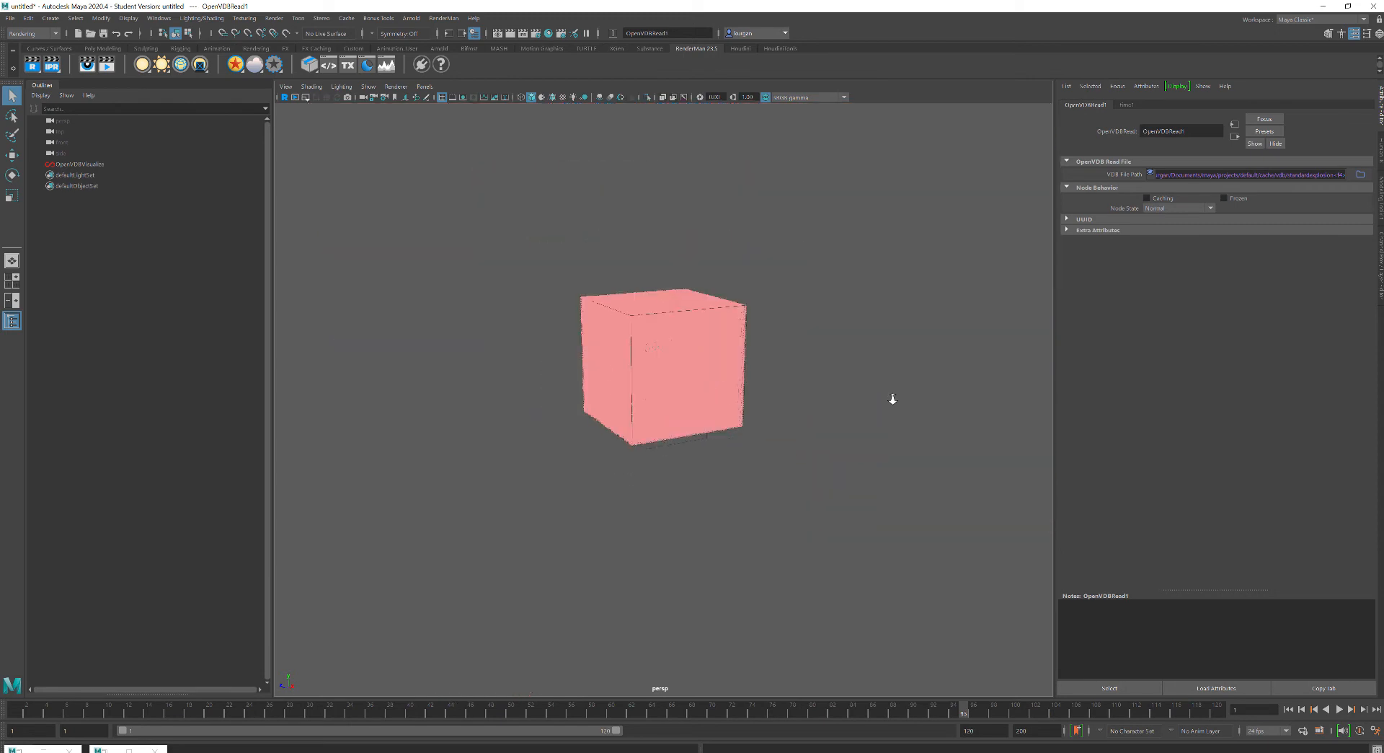
pyautogui.scroll(-3, 892, 399)
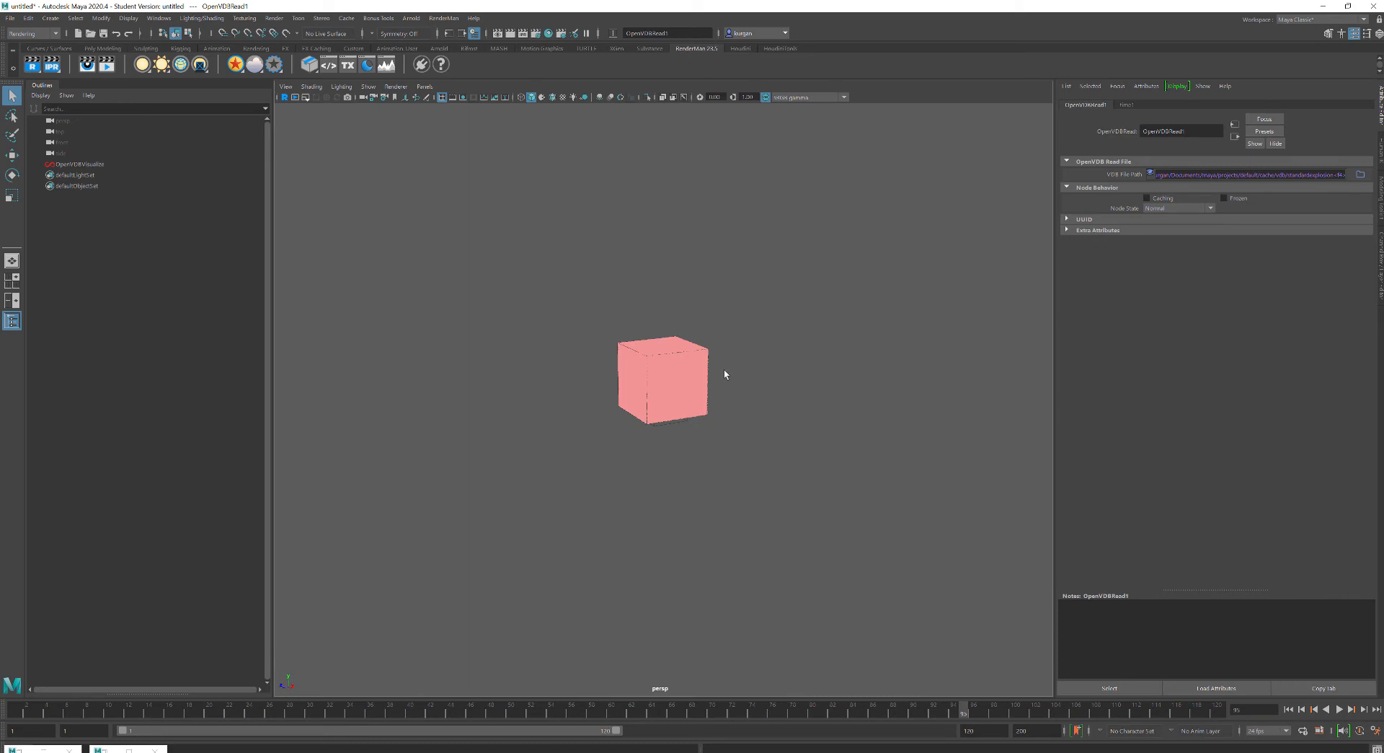
pyautogui.scroll(5, 680, 375)
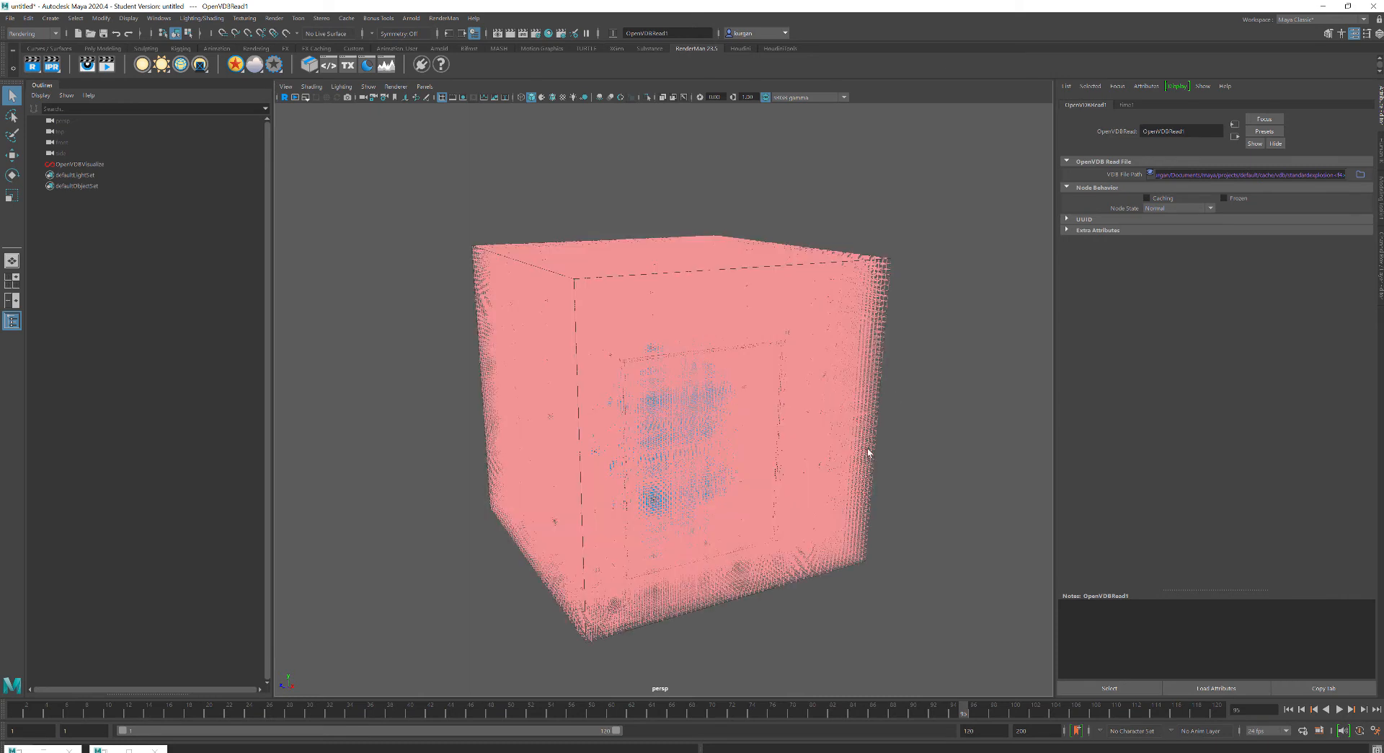
# Set the OpenVDBVisualize shape to display Leaf Nodes and Active Voxels, with Active Tiles turned off.
pyautogui.click(78, 164)
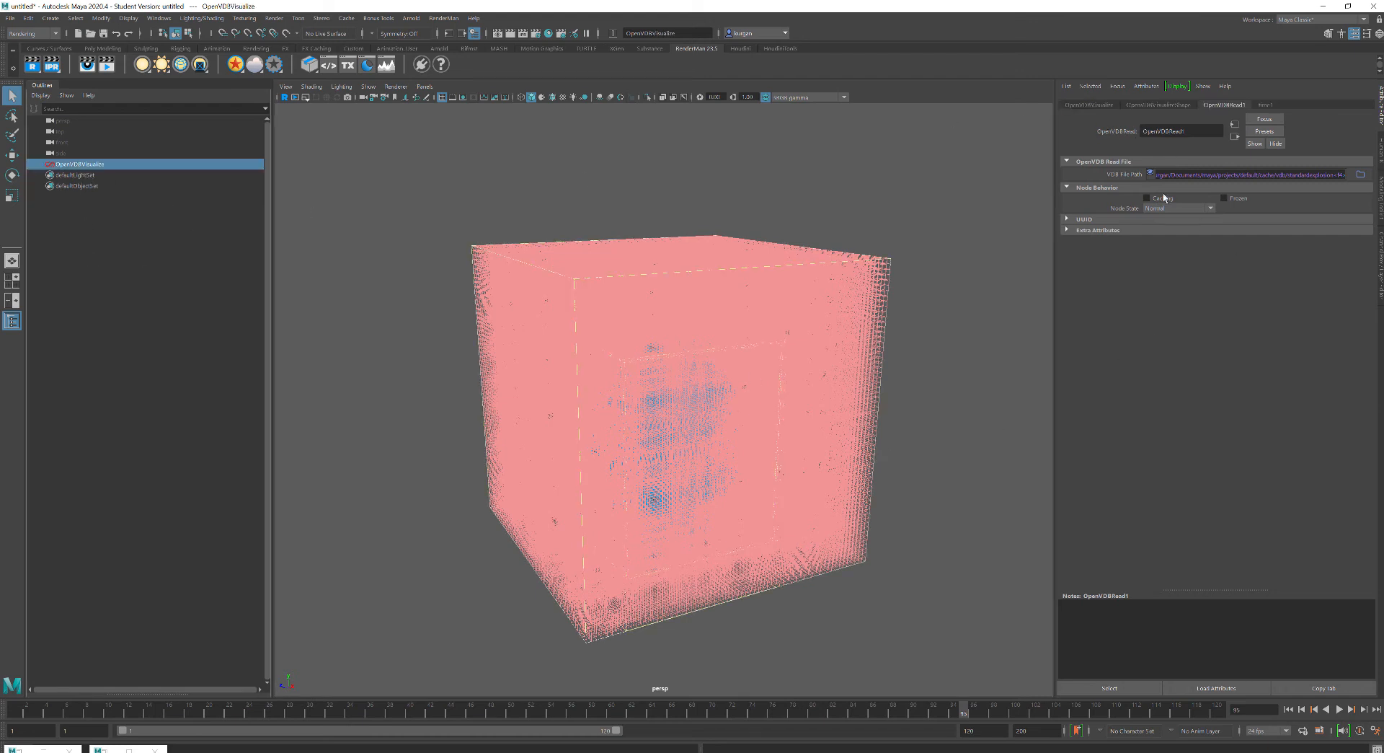
pyautogui.click(1158, 105)
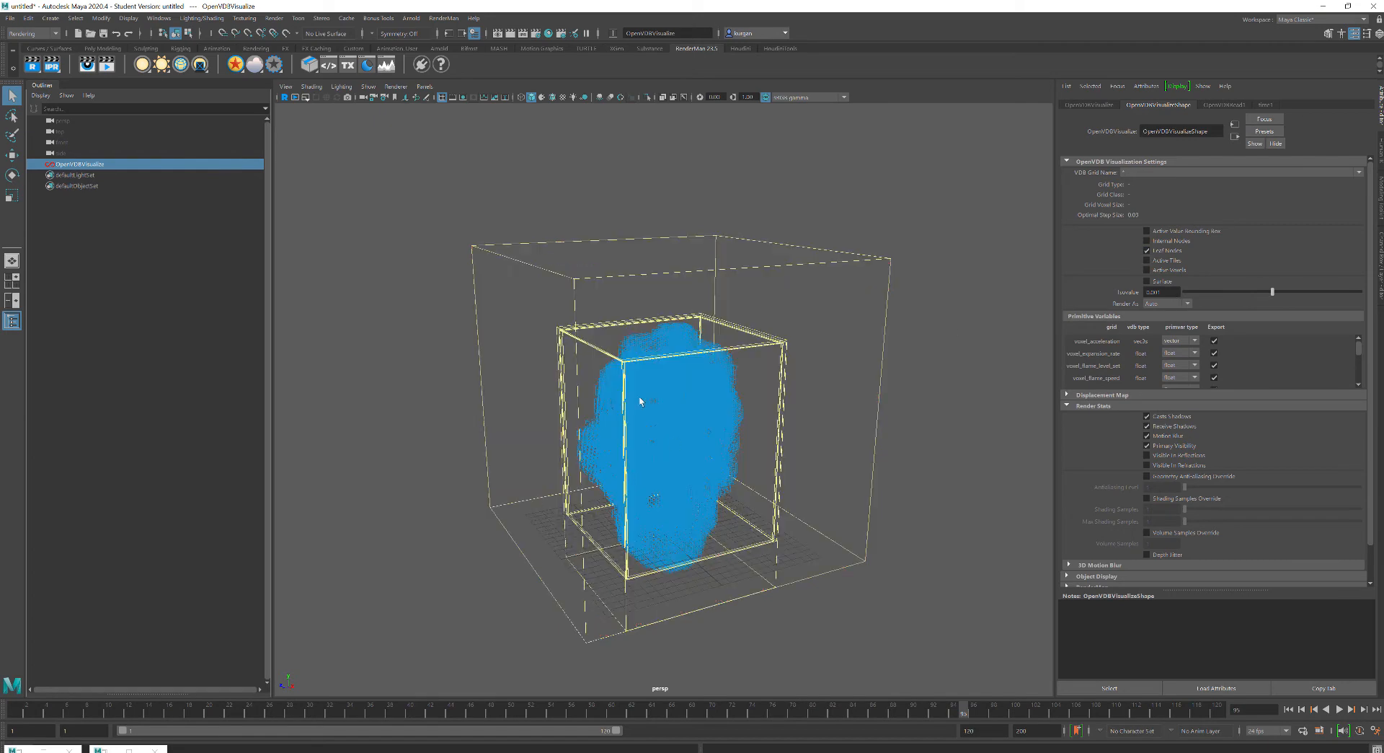
pyautogui.click(1147, 250)
pyautogui.click(1147, 250)
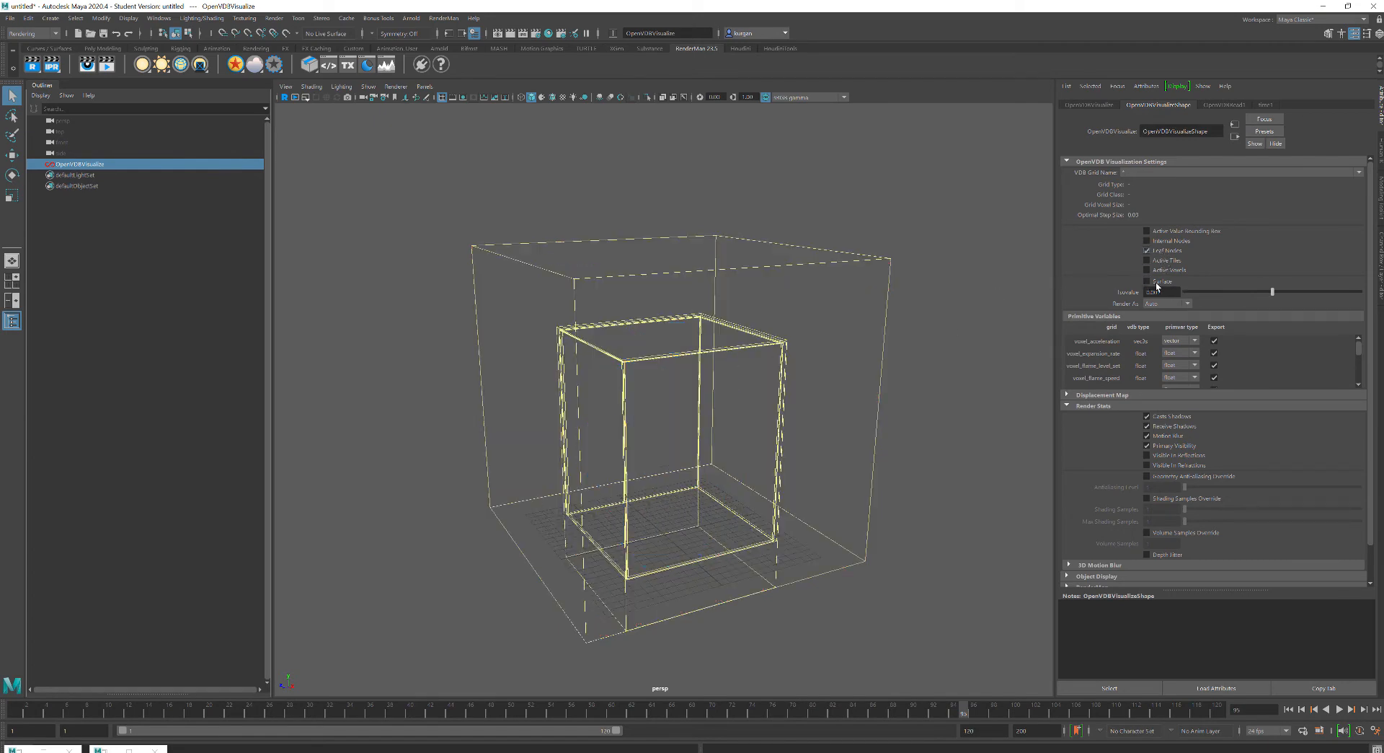
pyautogui.click(1147, 270)
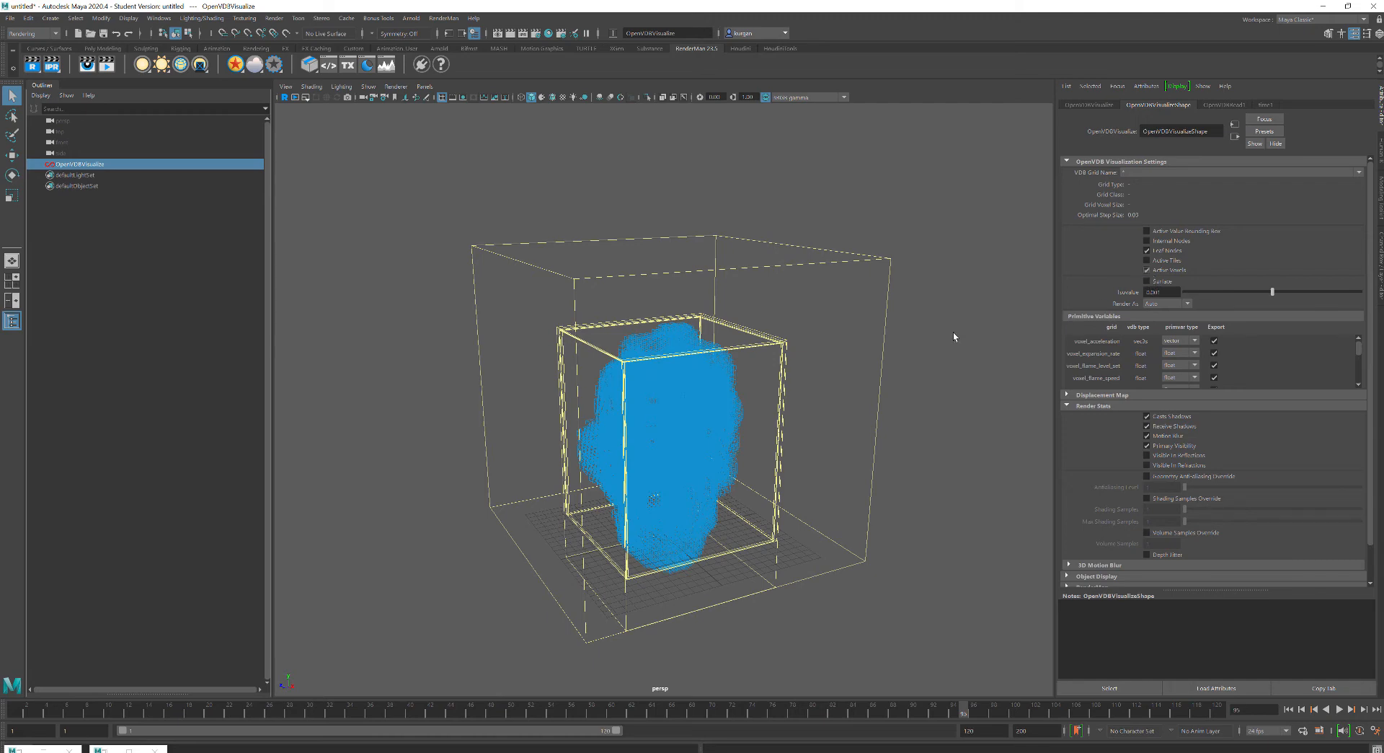
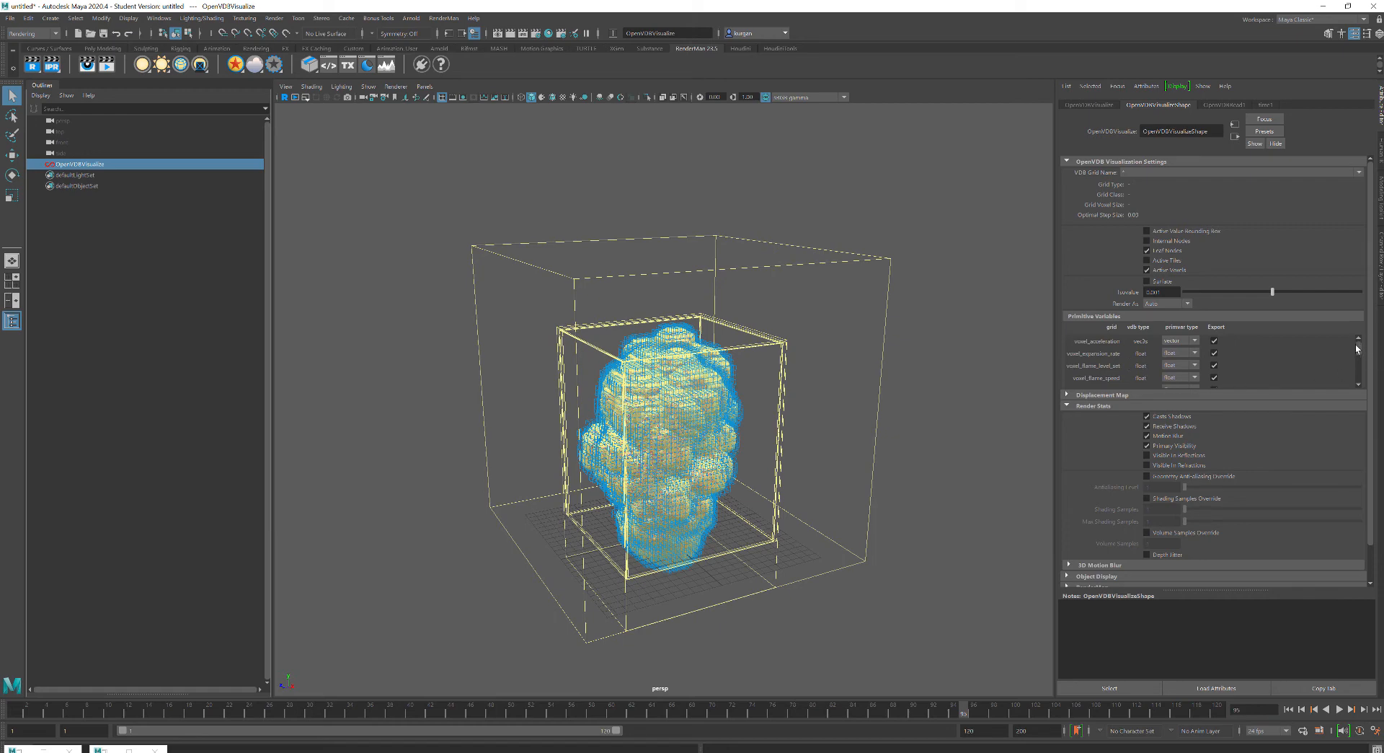
# Examine the voxel grids listed in the OpenVDBVisualize shape's Primitive Variables, down to voxel_velocity.
pyautogui.scroll(-2, 1359, 355)
pyautogui.moveTo(1359, 355); pyautogui.dragTo(1358, 356)
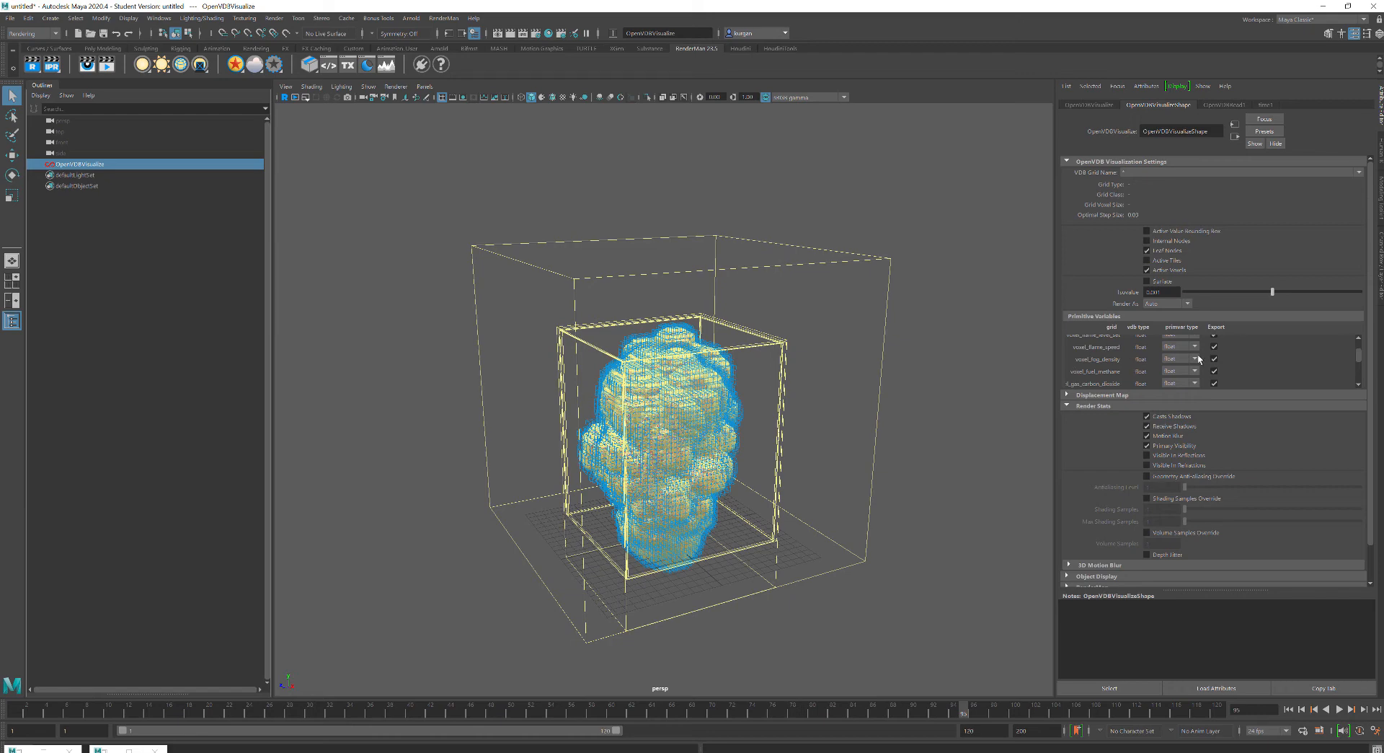
pyautogui.scroll(-2, 1310, 354)
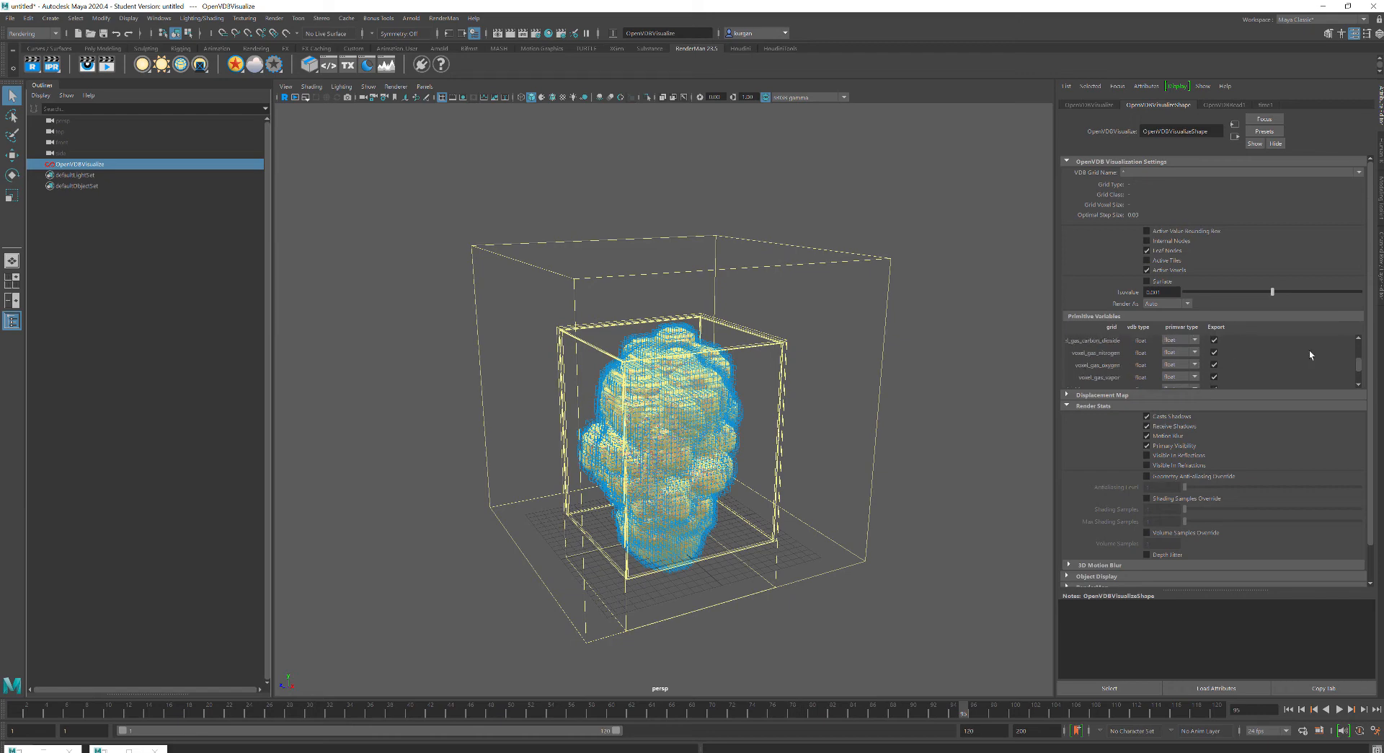
pyautogui.click(1359, 388)
pyautogui.click(1360, 388)
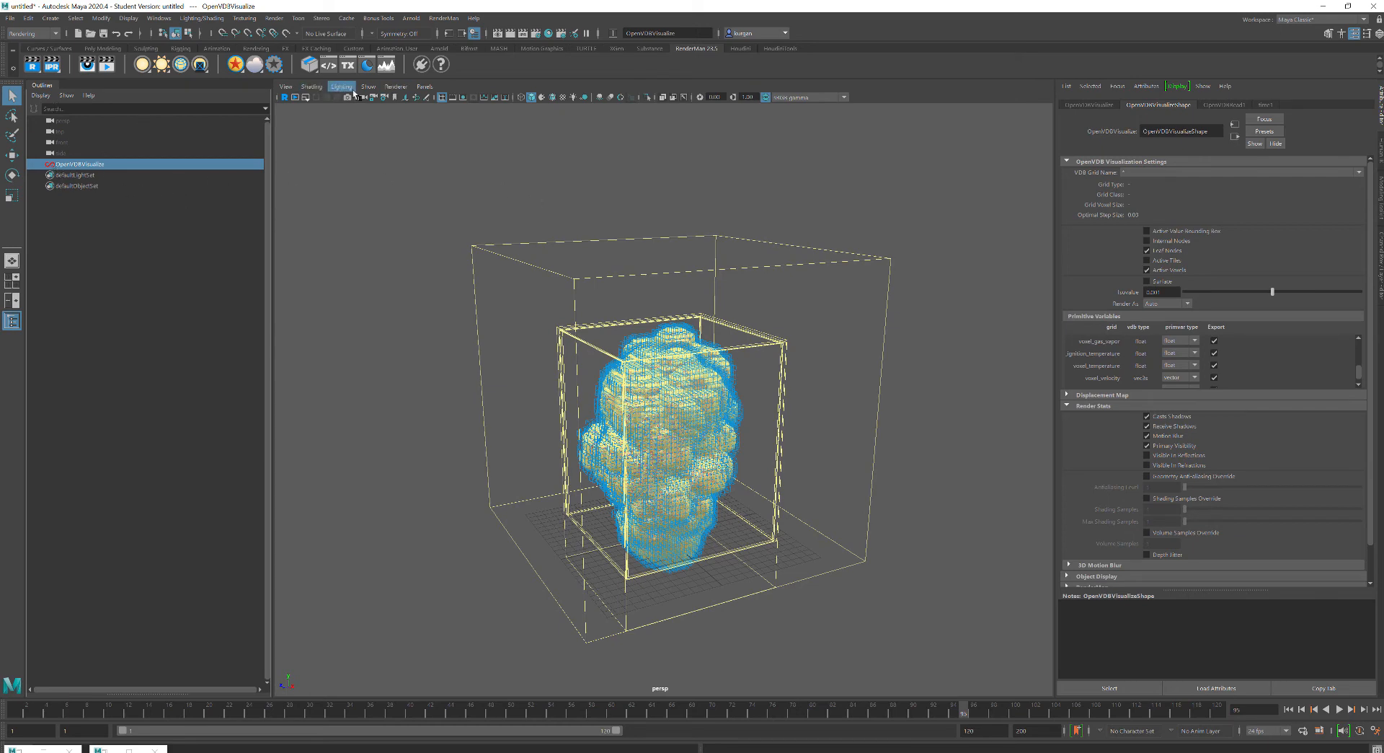
# Delete the scene's unused shading nodes in the Hypershade.
pyautogui.click(308, 65)
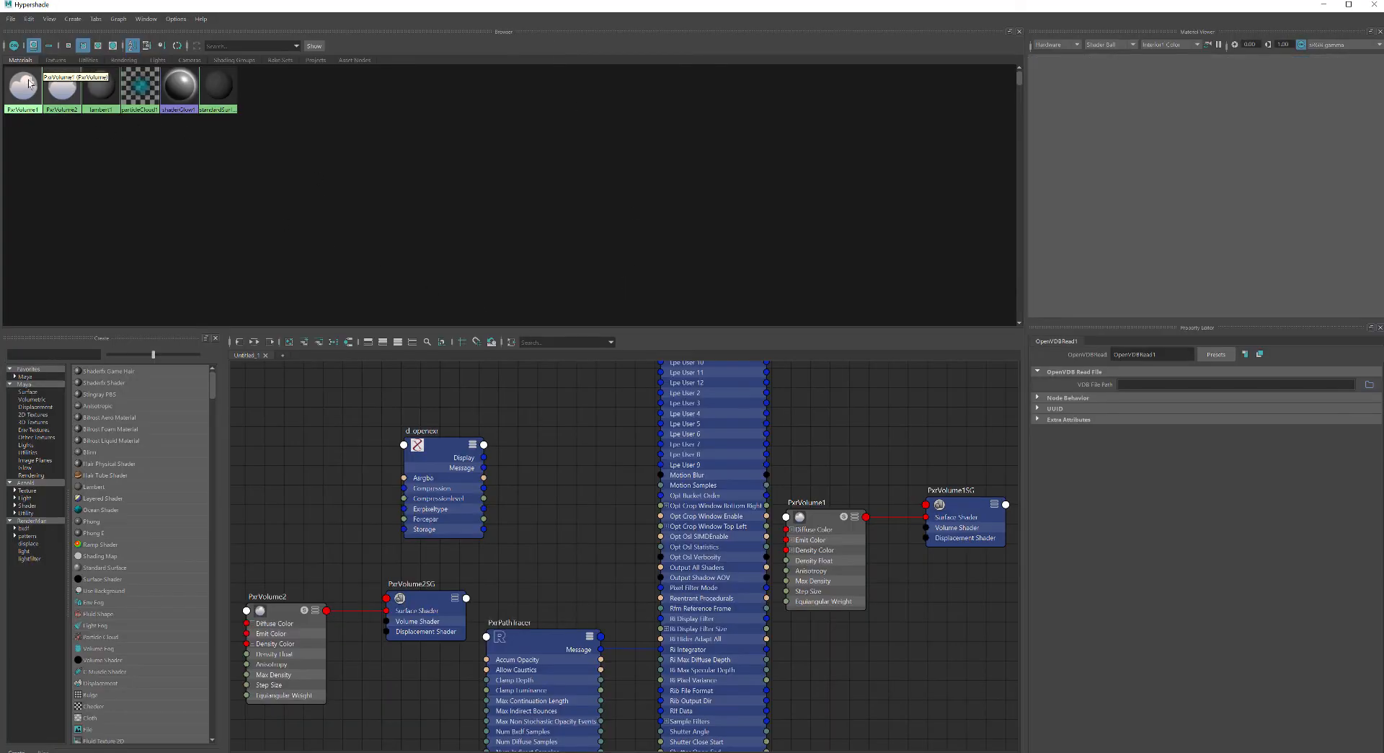
pyautogui.click(1325, 5)
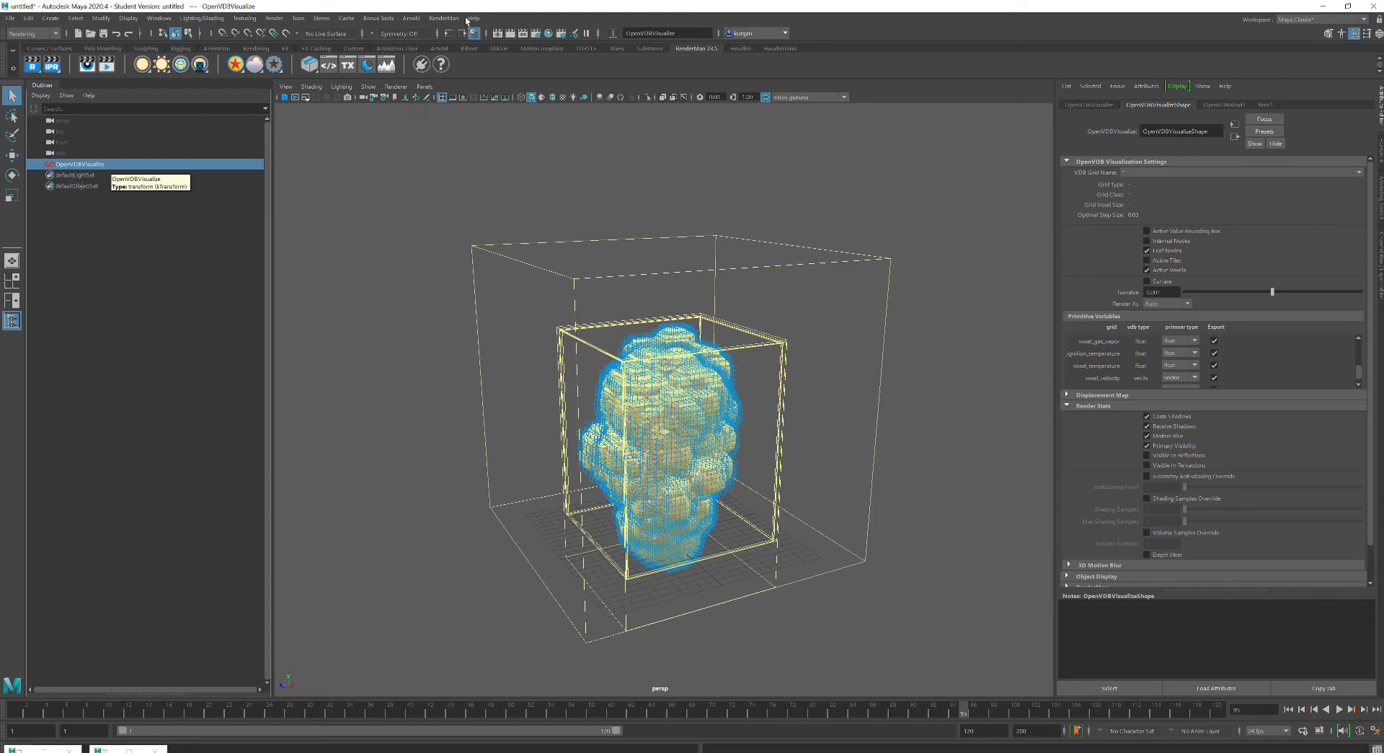
pyautogui.click(548, 34)
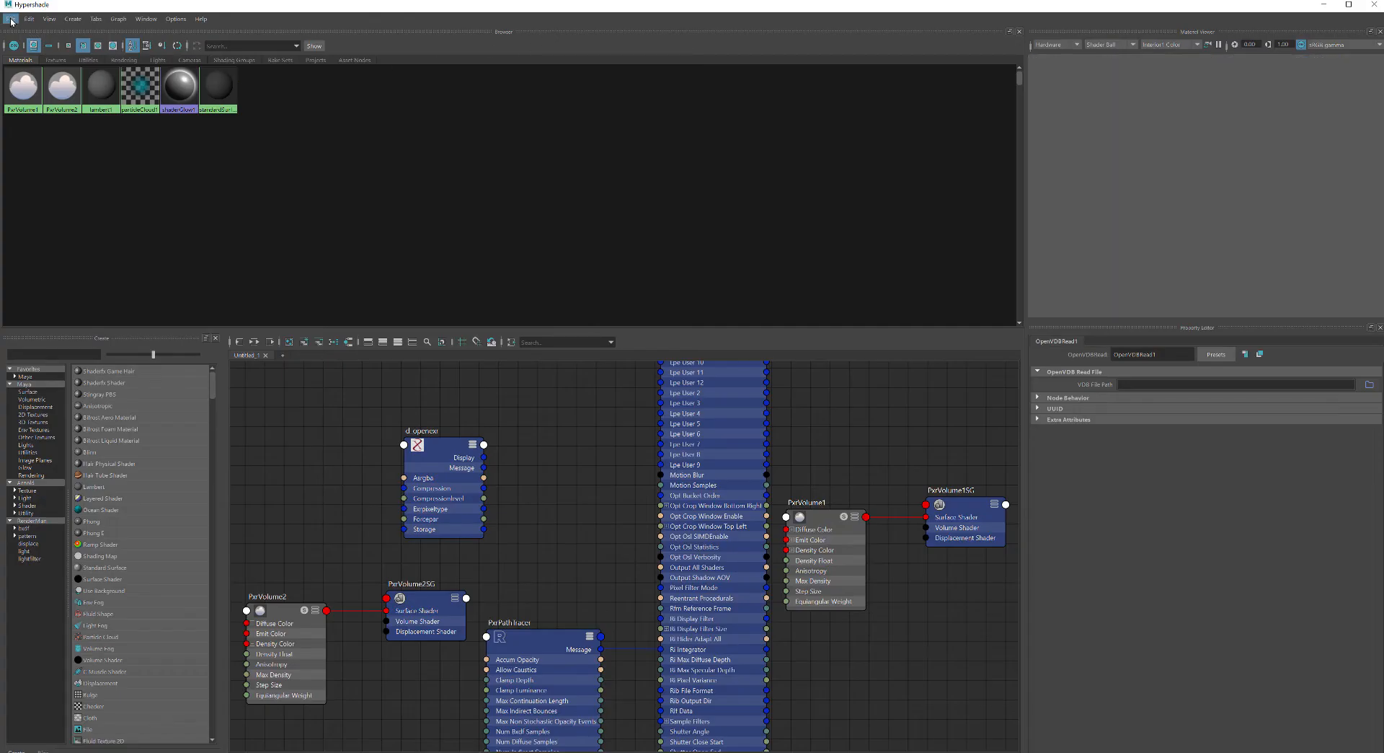
pyautogui.click(29, 18)
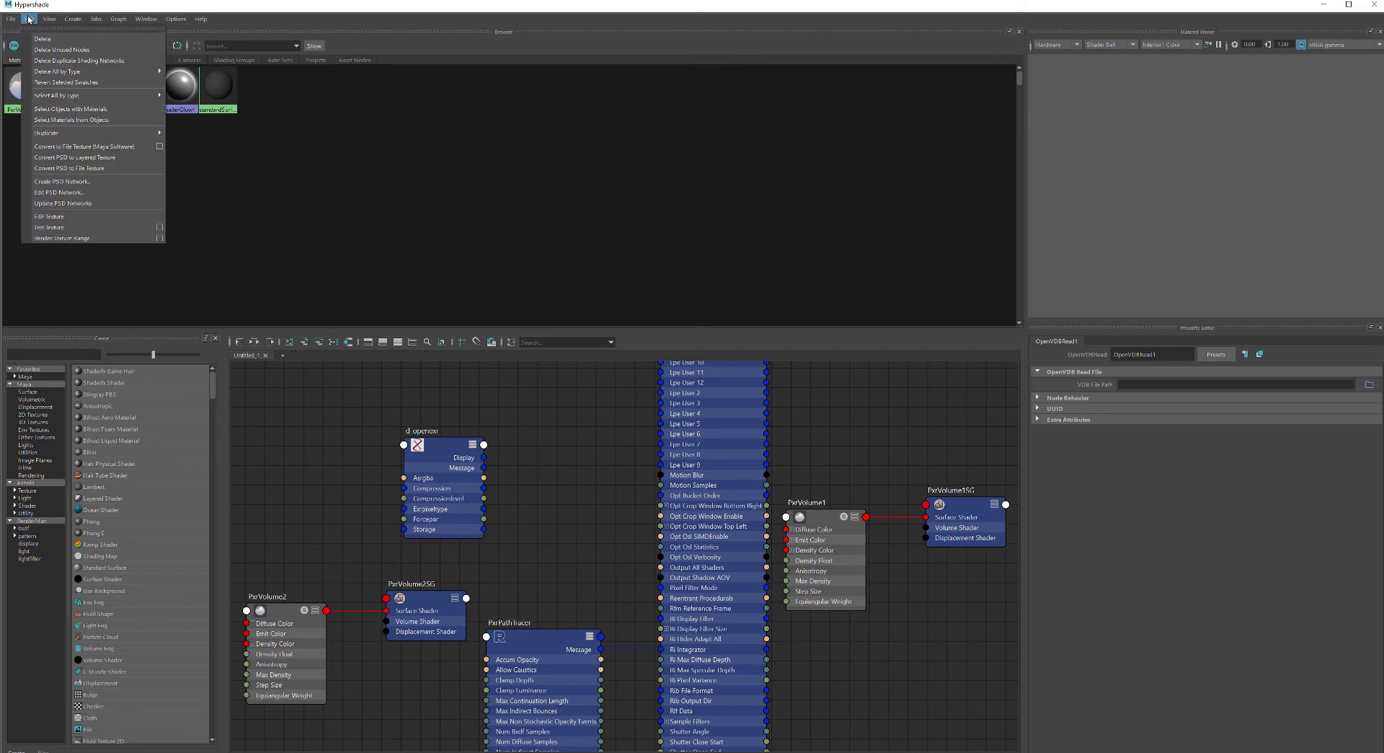
pyautogui.click(45, 49)
# Graph only the PxrVolume2 material with its shading group in the Hypershade work area.
pyautogui.click(29, 90)
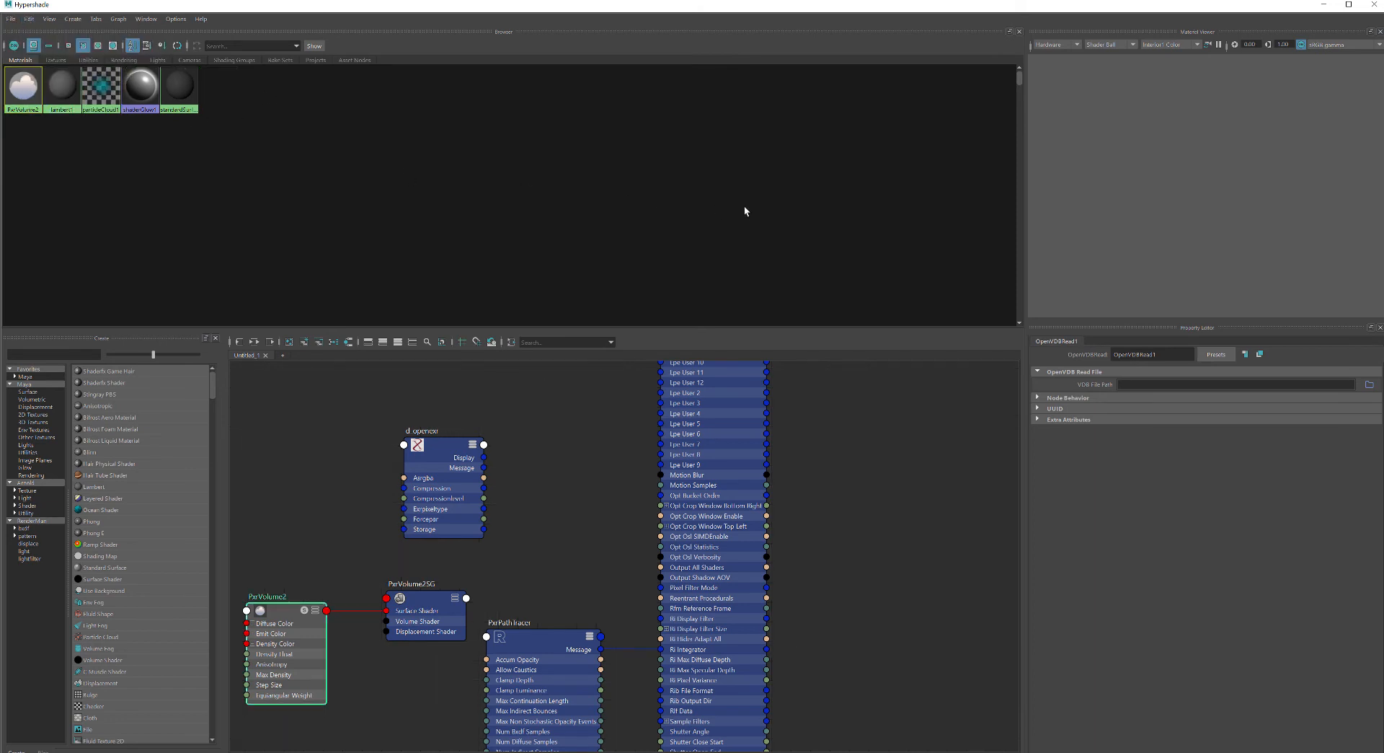
pyautogui.click(254, 342)
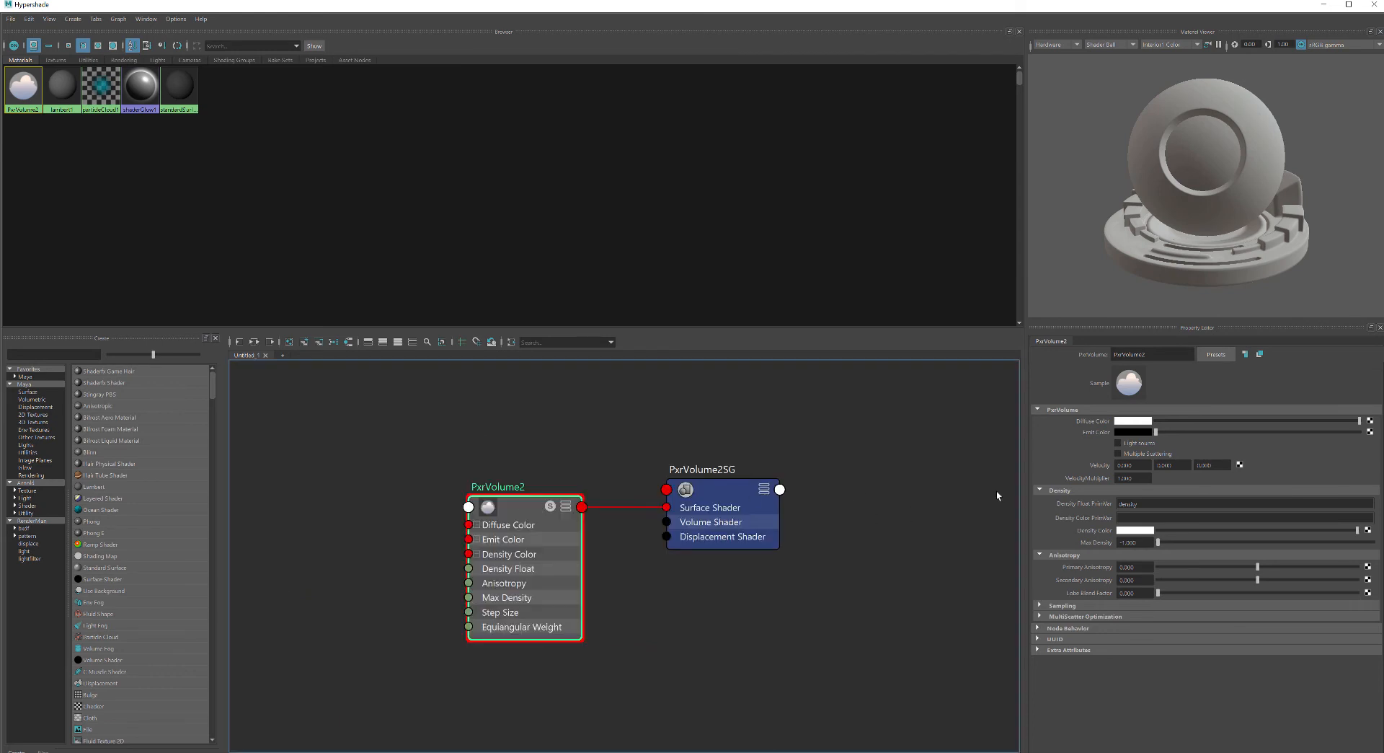
pyautogui.keyDown('alt'); pyautogui.moveTo(618, 421); pyautogui.dragTo(695, 430, button='middle'); pyautogui.keyUp('alt')
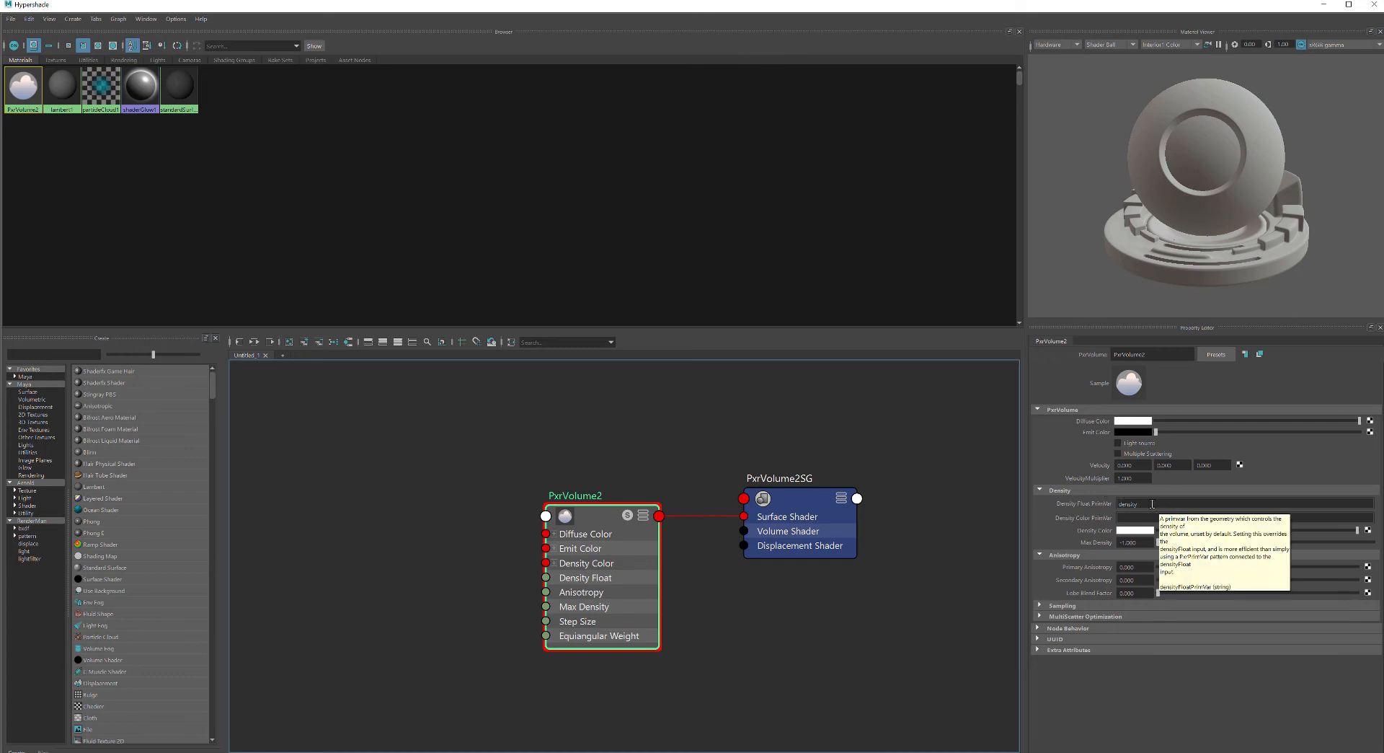
# Clear the Density Float PrimVar of PxrVolume2 and collapse its Anisotropy settings.
pyautogui.moveTo(1151, 503); pyautogui.dragTo(1092, 503)
pyautogui.press('BackSpace')
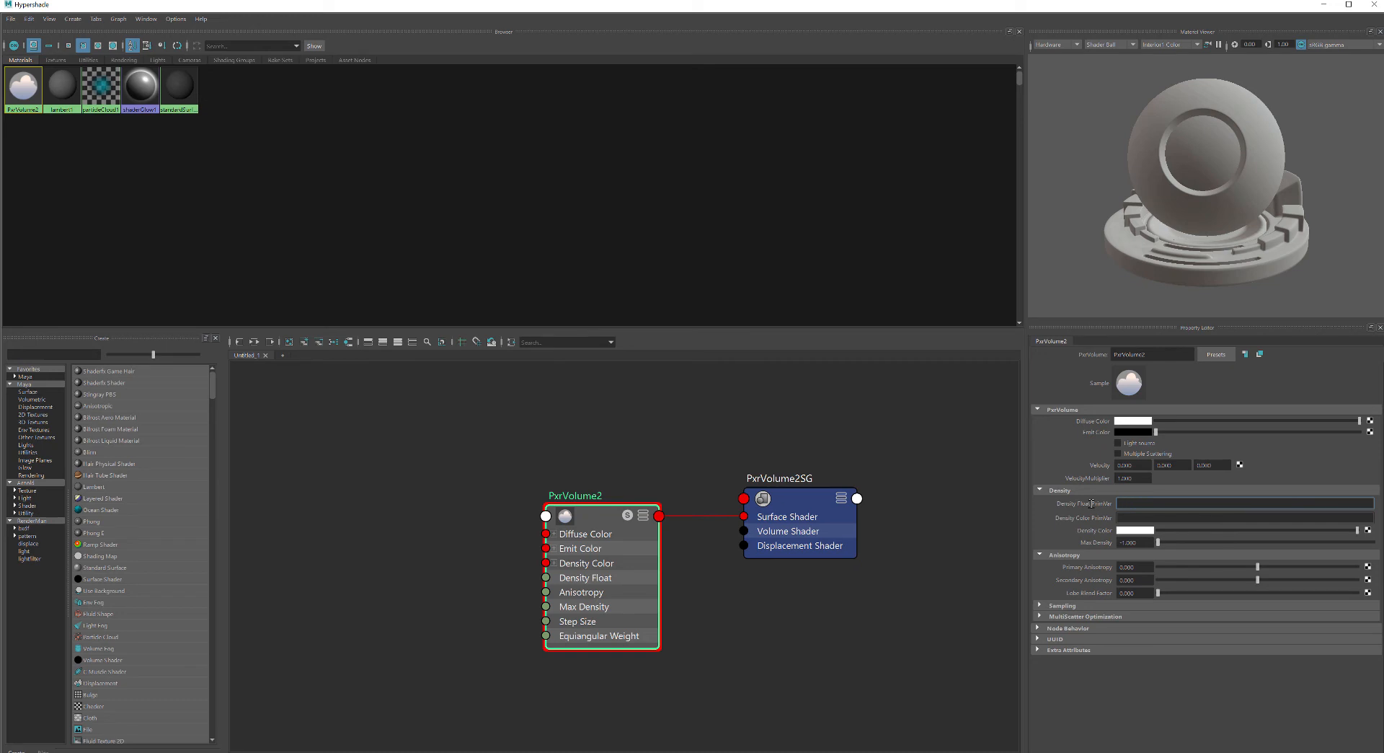
pyautogui.press('Tab')
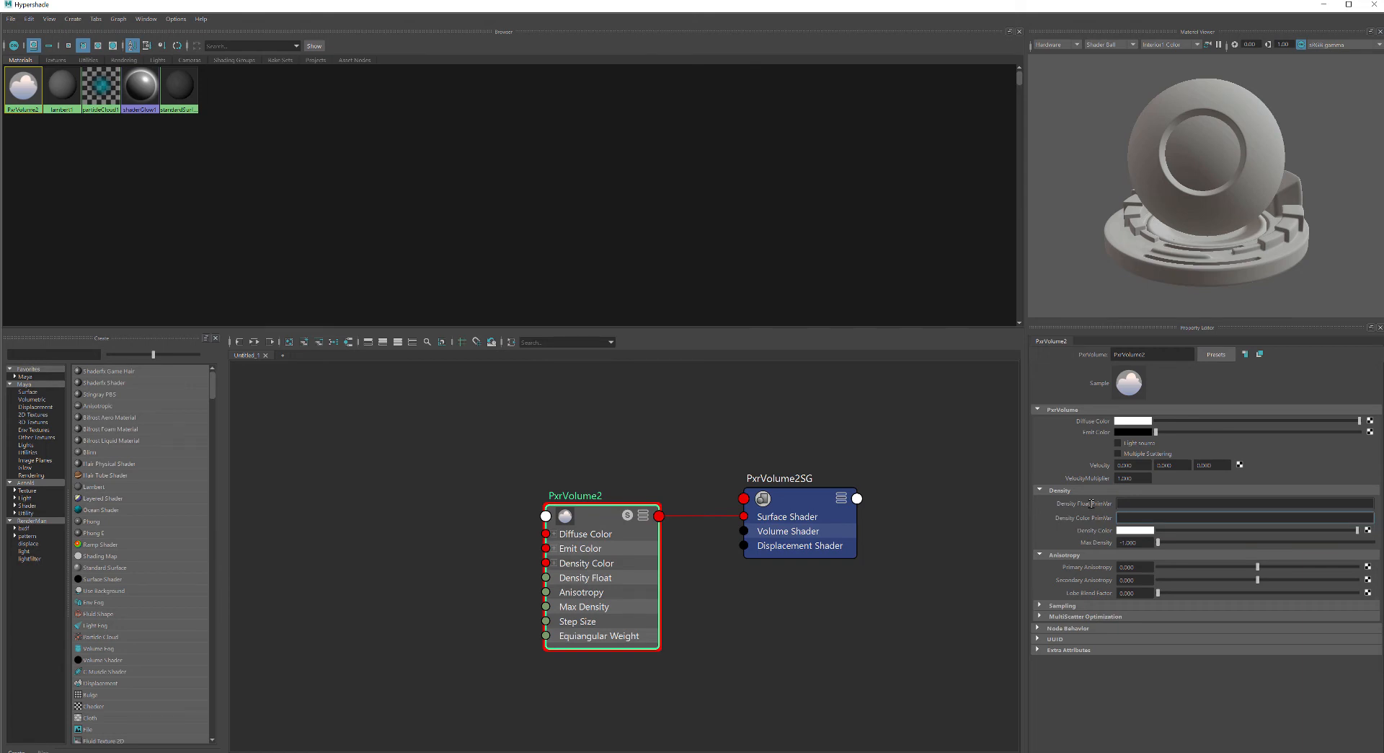
pyautogui.click(1164, 503)
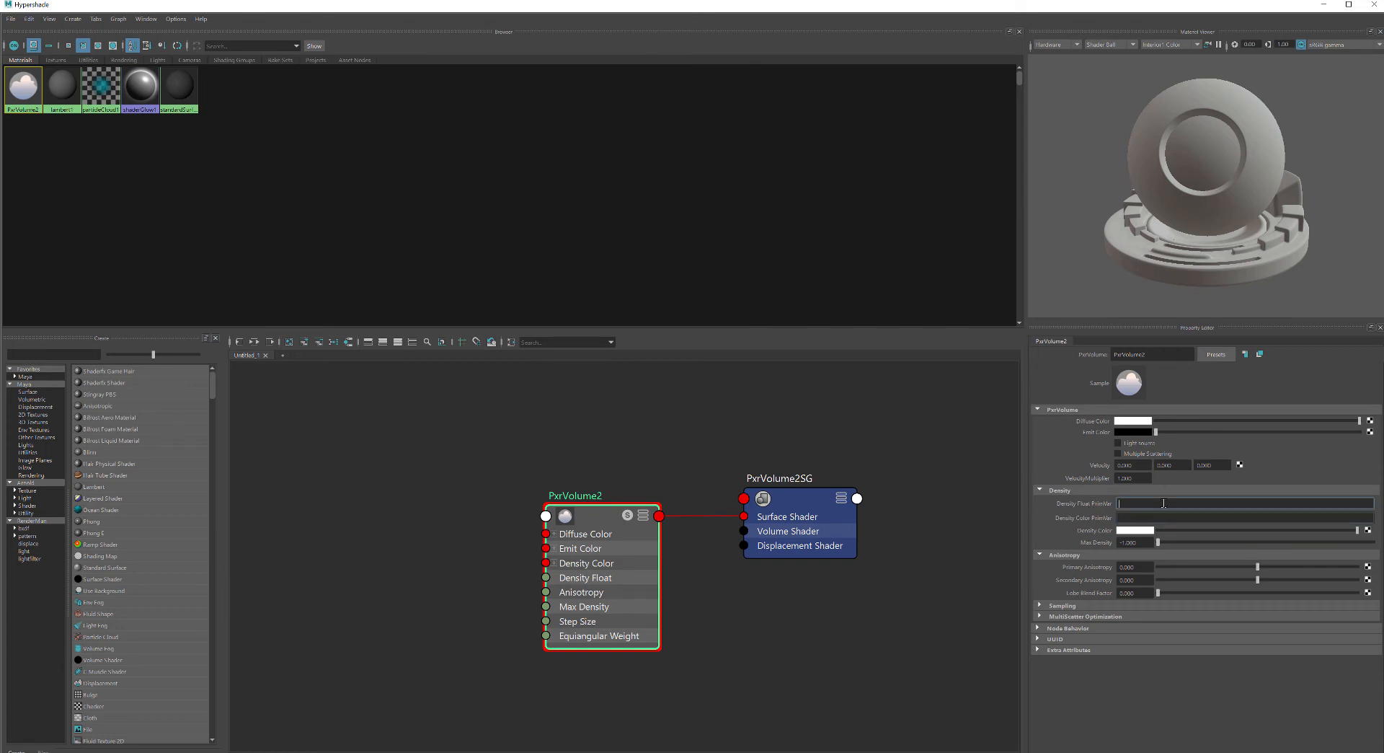
pyautogui.press('Tab')
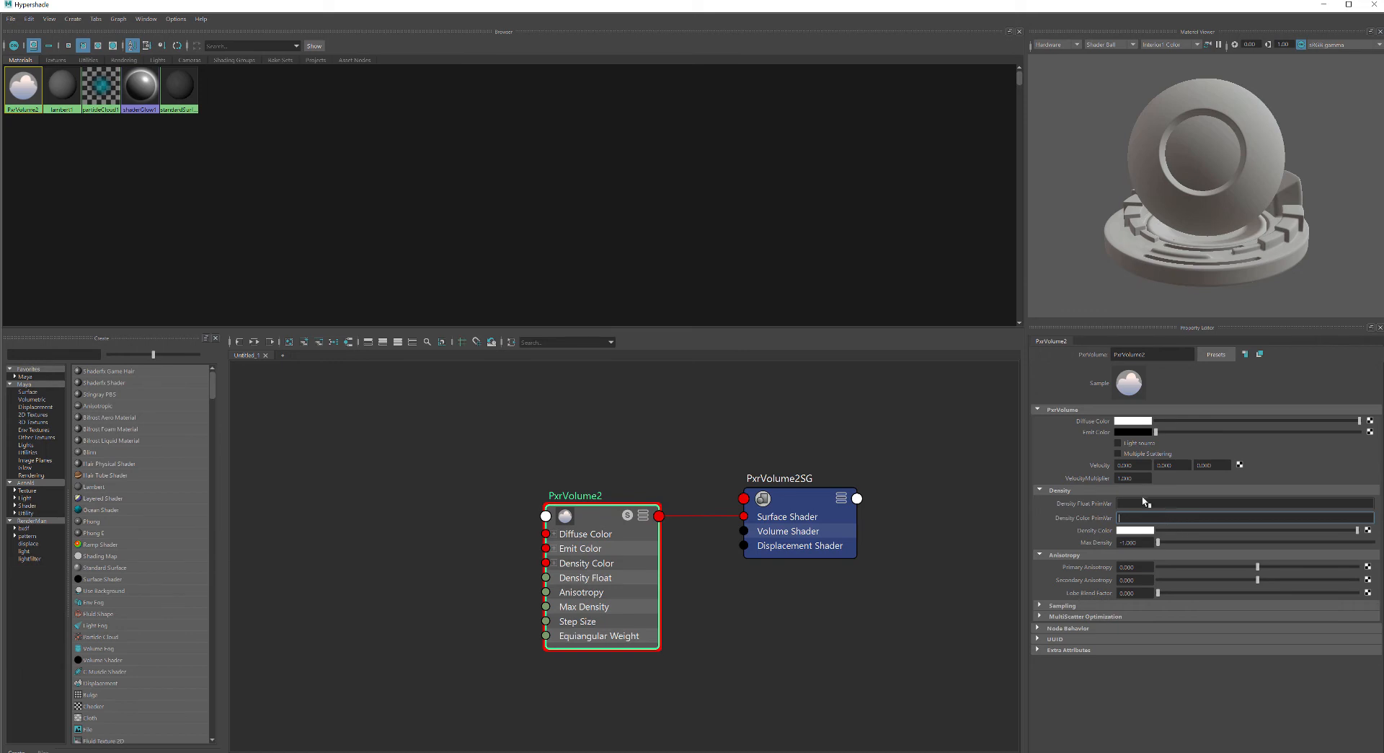
pyautogui.click(1136, 542)
pyautogui.click(1151, 554)
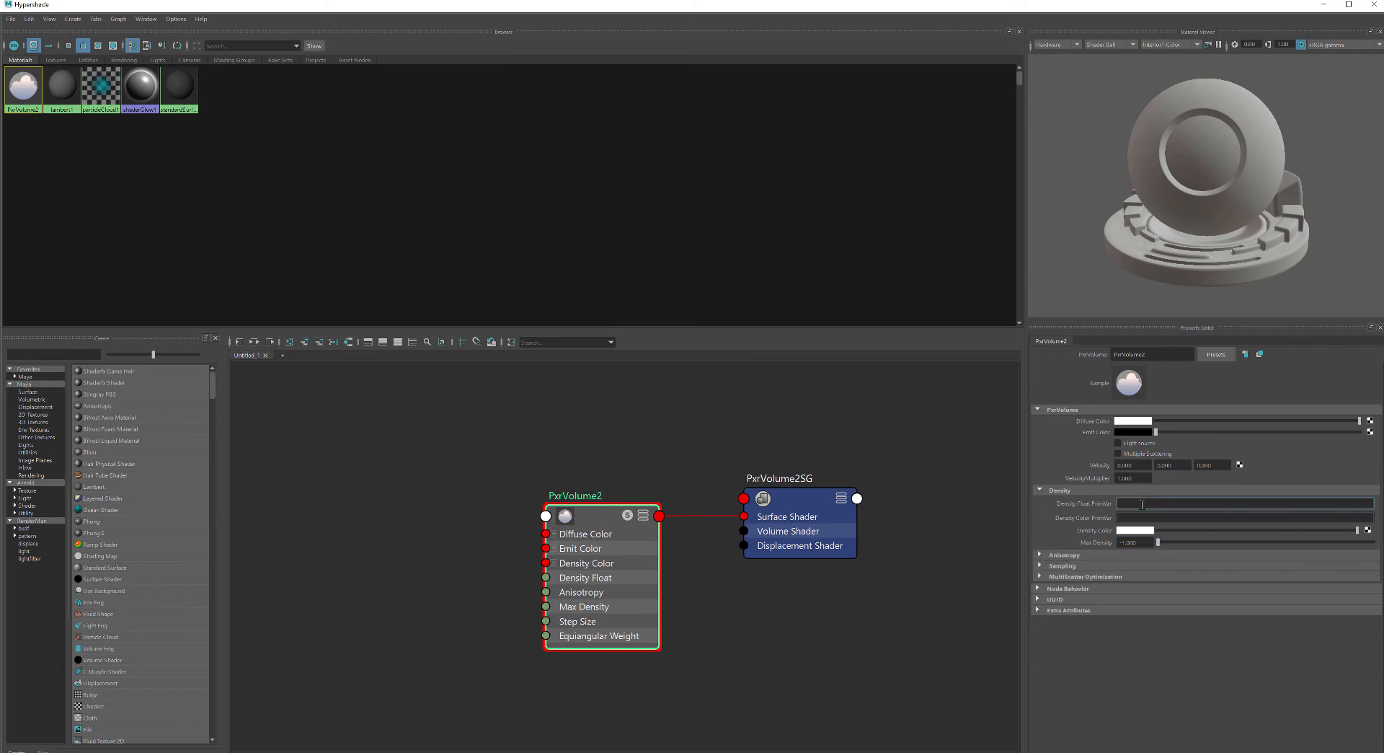
pyautogui.press('Return')
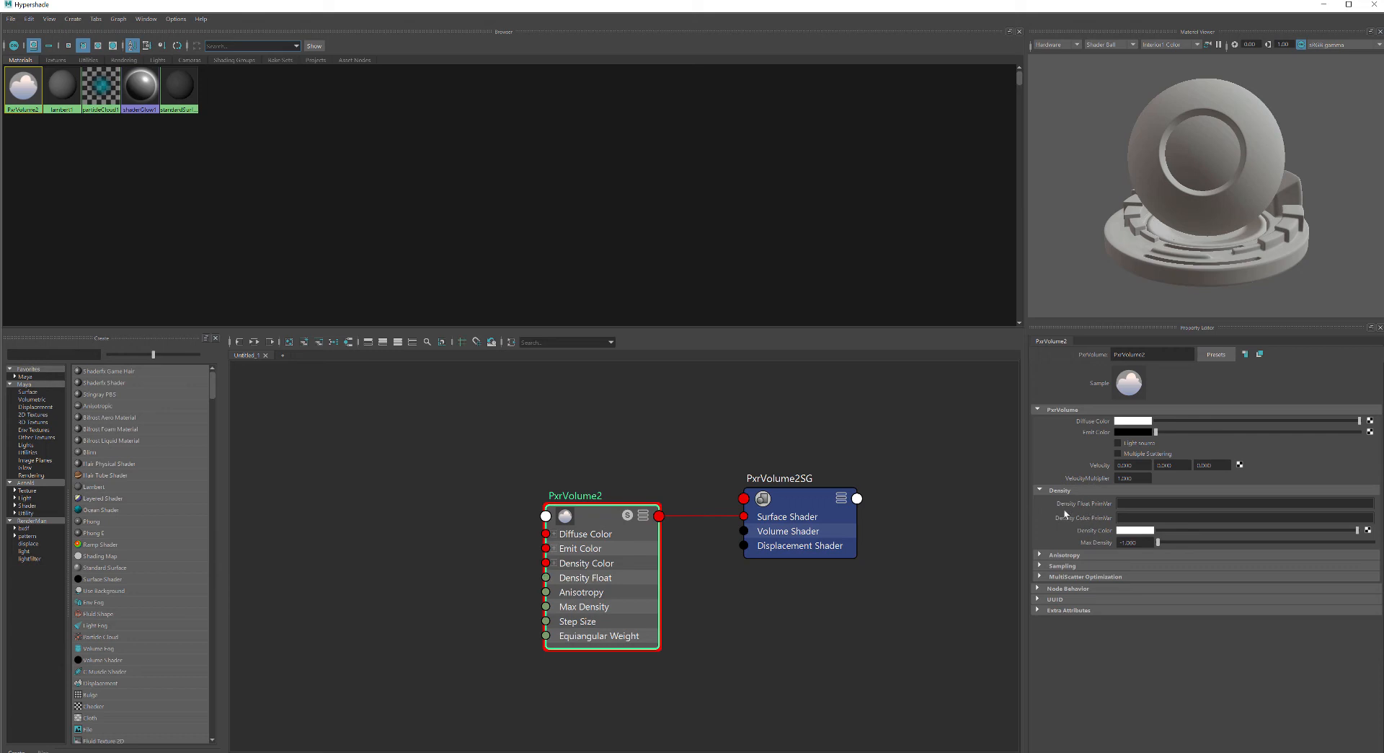
pyautogui.click(1167, 503)
pyautogui.click(1167, 503)
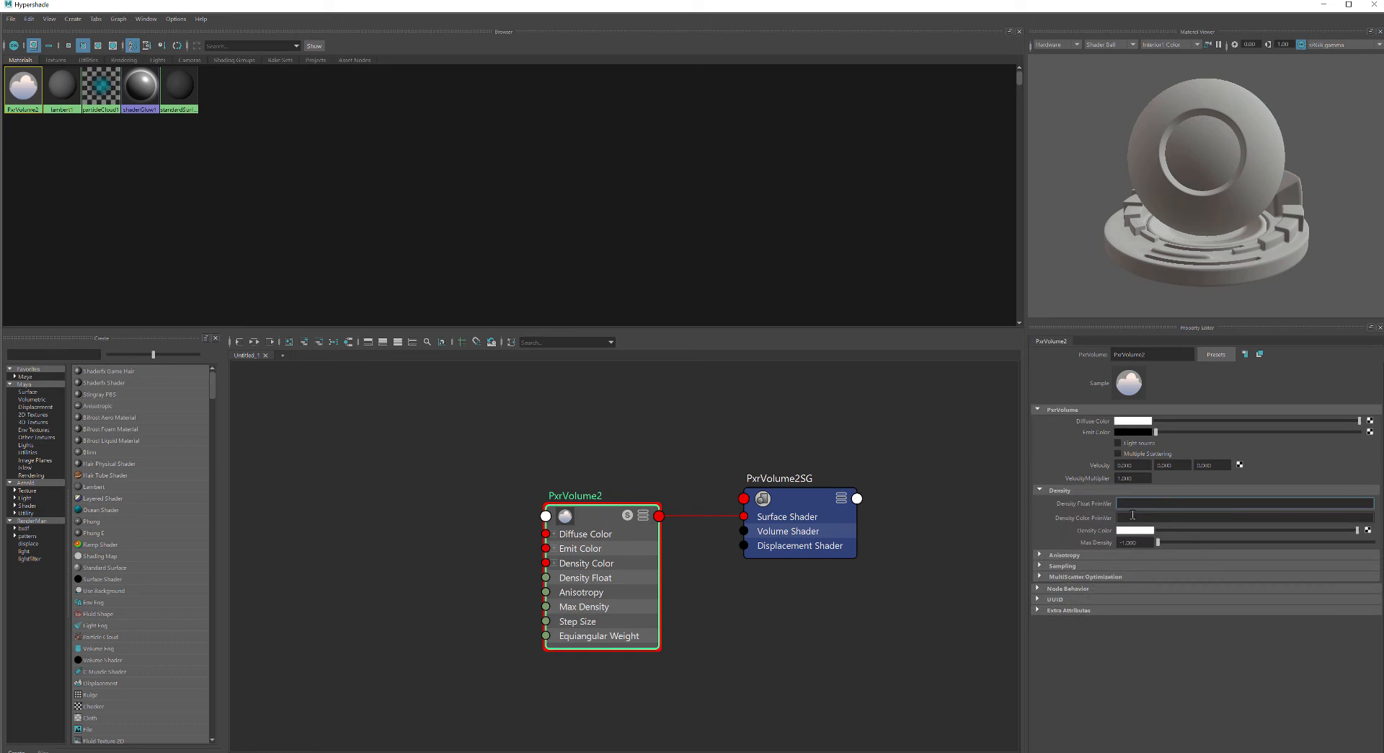
pyautogui.click(1134, 518)
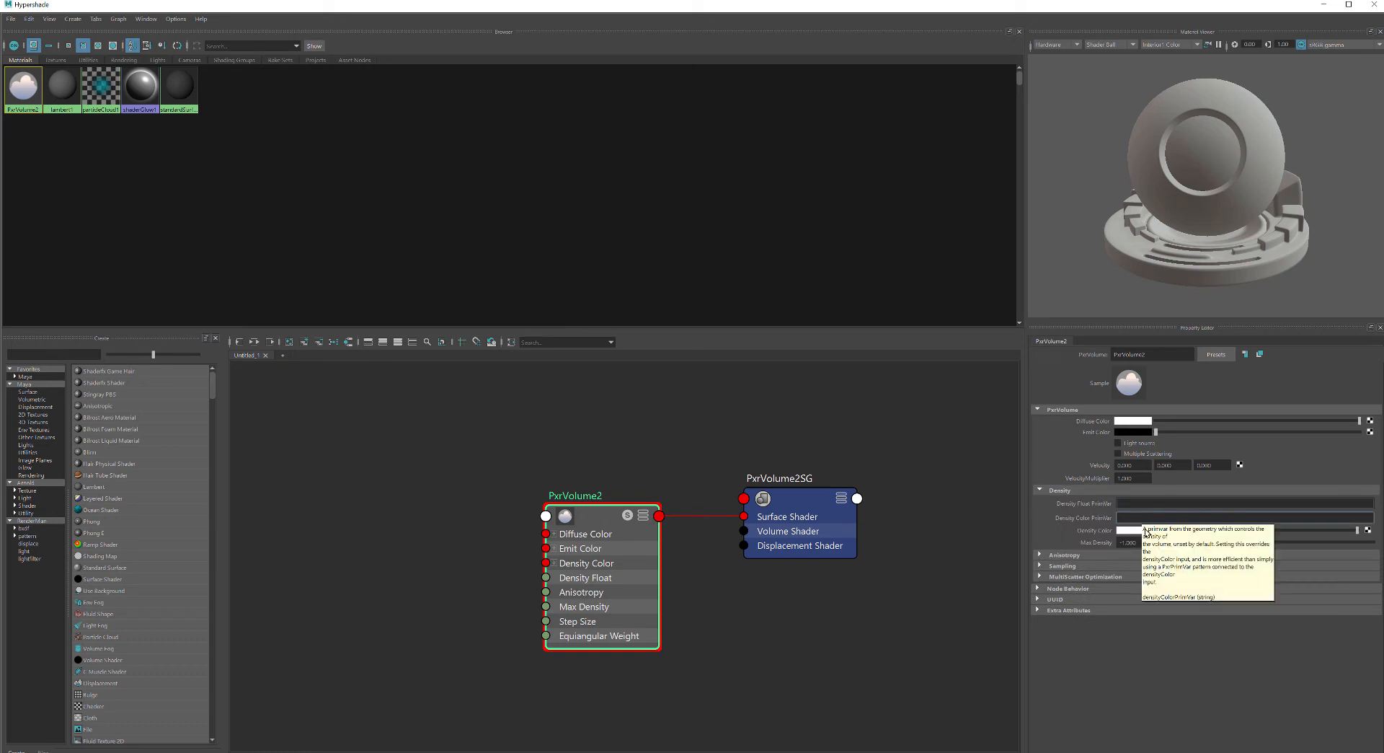
pyautogui.rightClick(1157, 519)
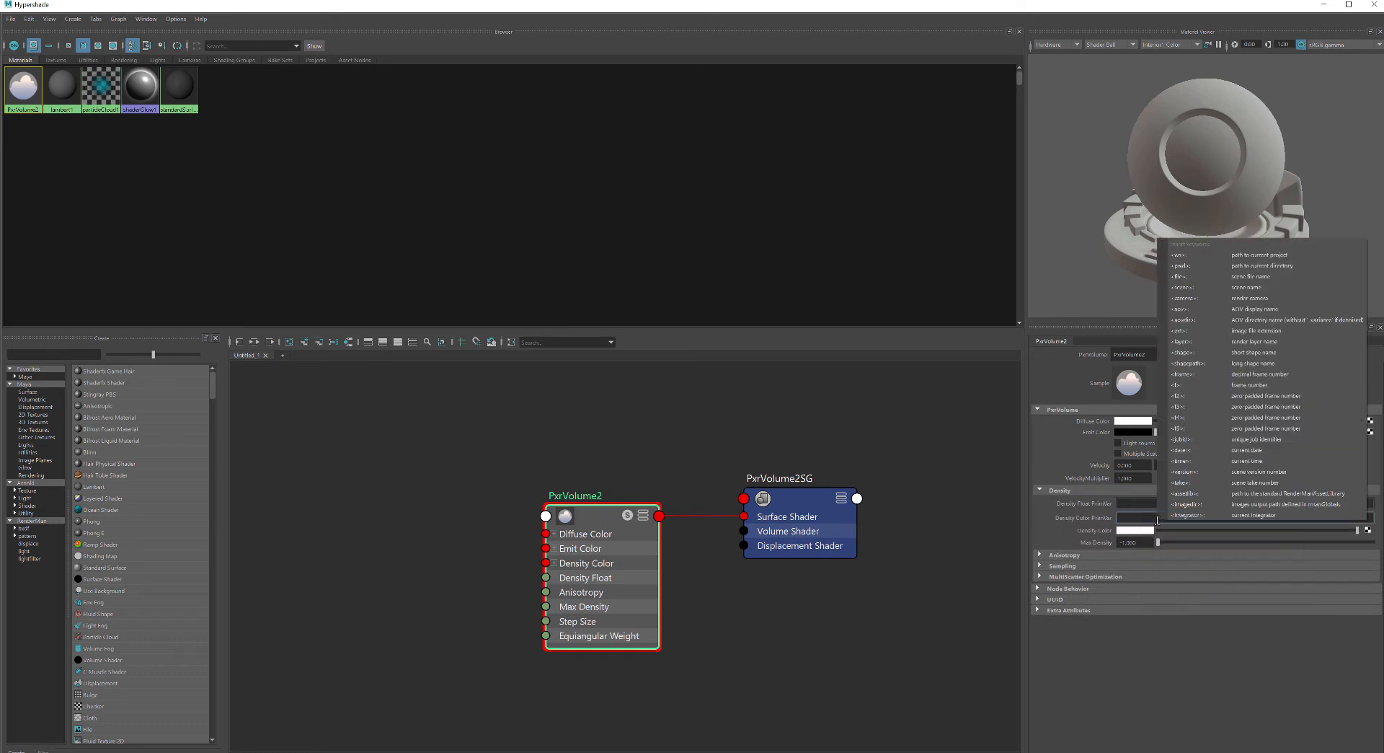
pyautogui.press('Escape')
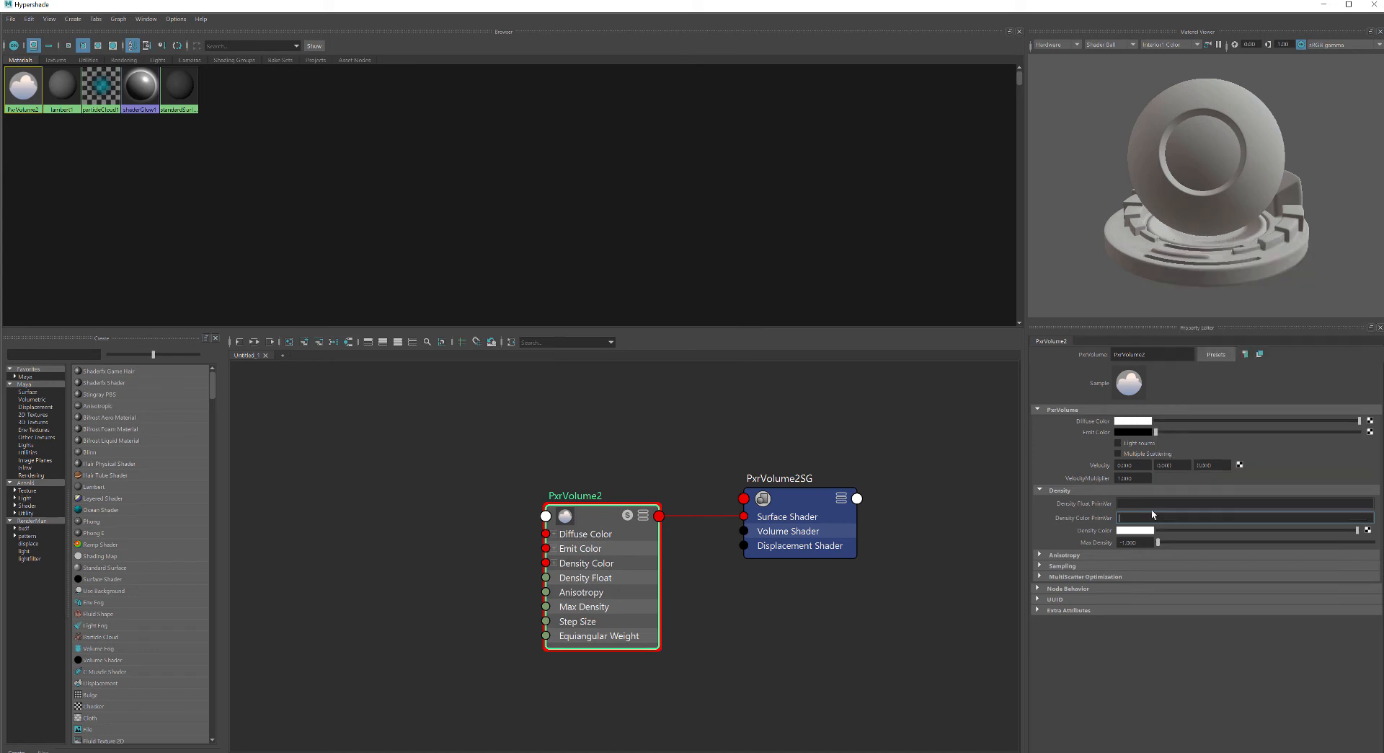
pyautogui.click(1150, 503)
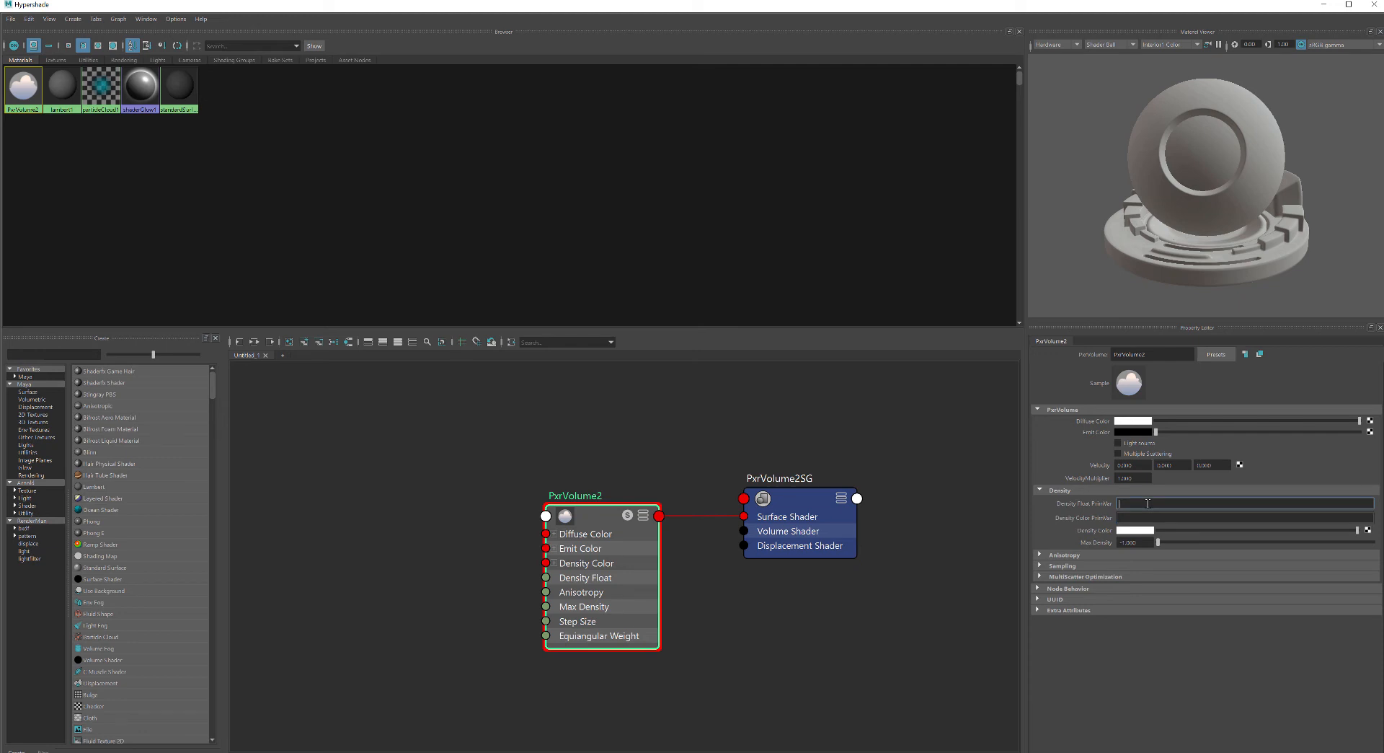
pyautogui.press('Escape')
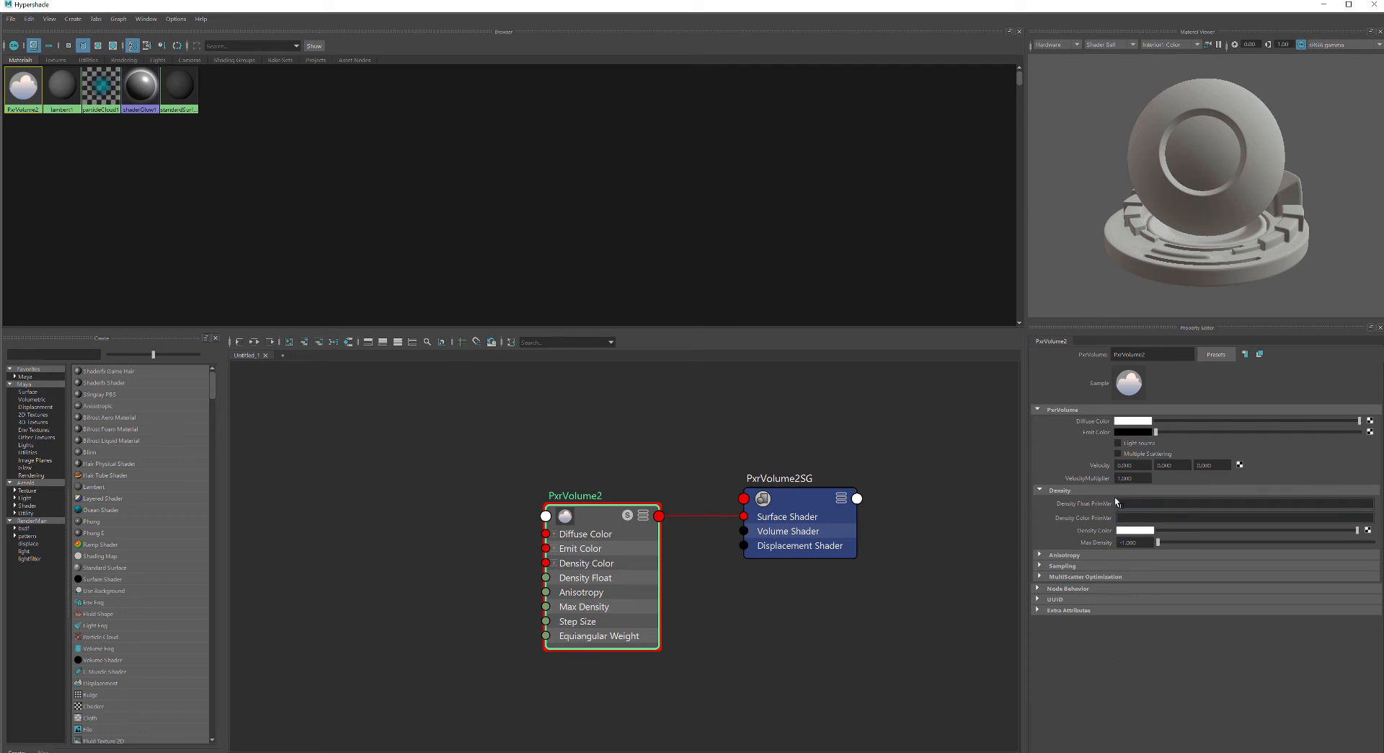
# Create a PxrPrimvar node, duplicate it, and place both nodes ahead of PxrVolume2 in the graph.
pyautogui.click(623, 500)
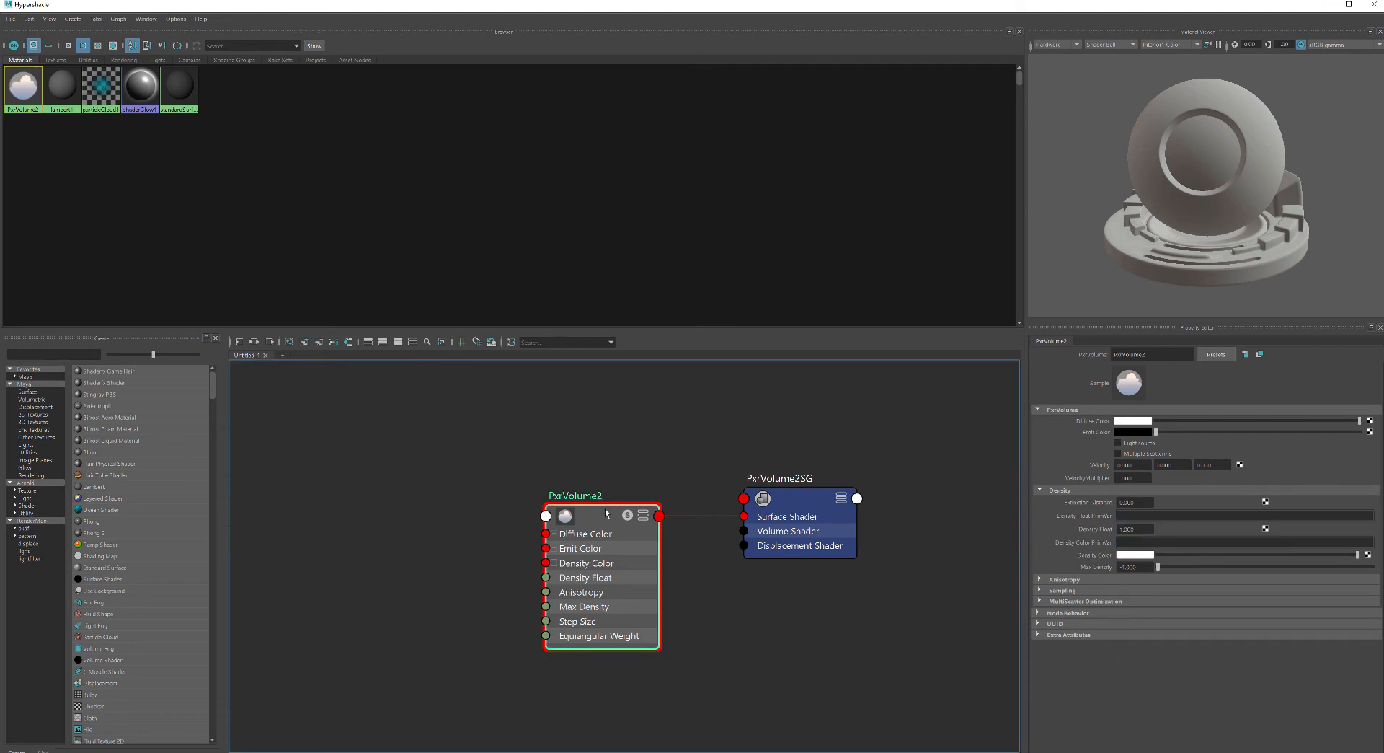
pyautogui.press('Tab')
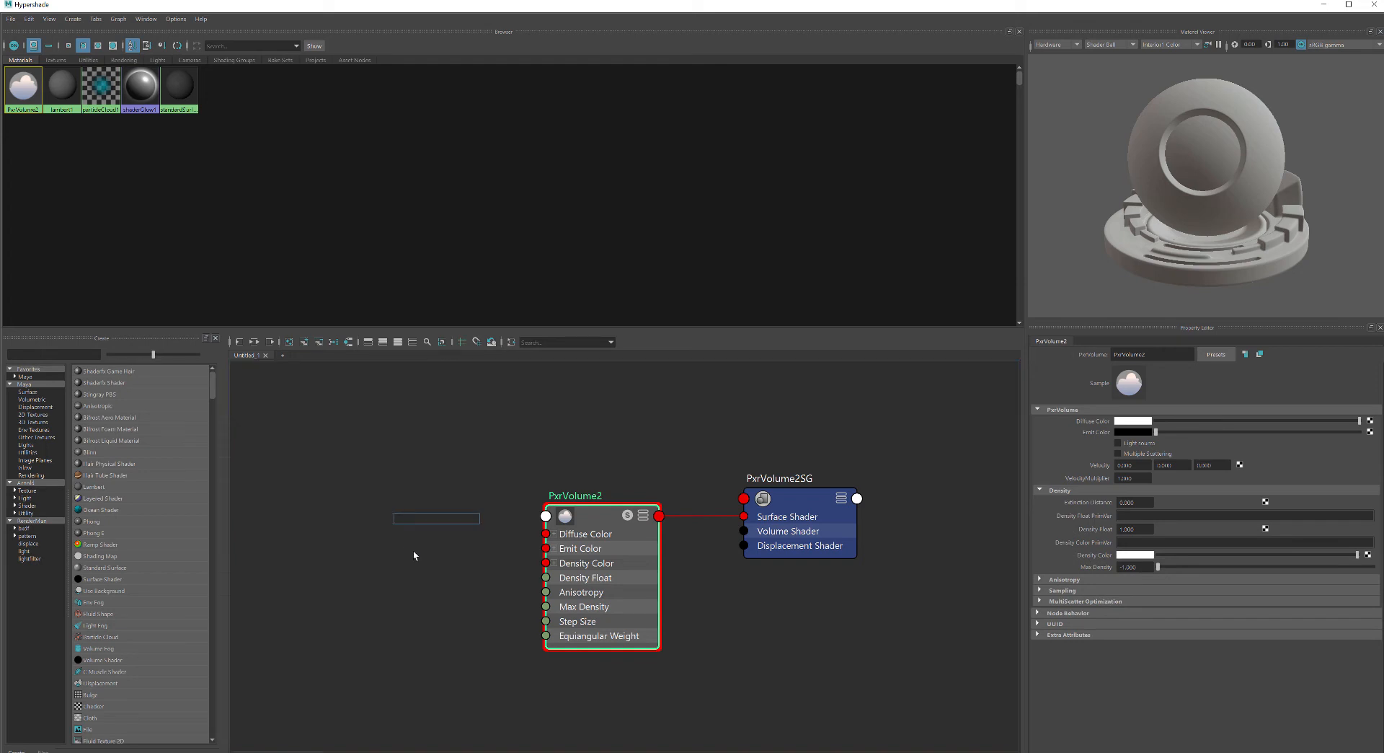
pyautogui.write('prim')
pyautogui.press('Down')
pyautogui.press('Return')
pyautogui.moveTo(442, 531); pyautogui.dragTo(363, 500)
pyautogui.hotkey('ctrl', 'd')
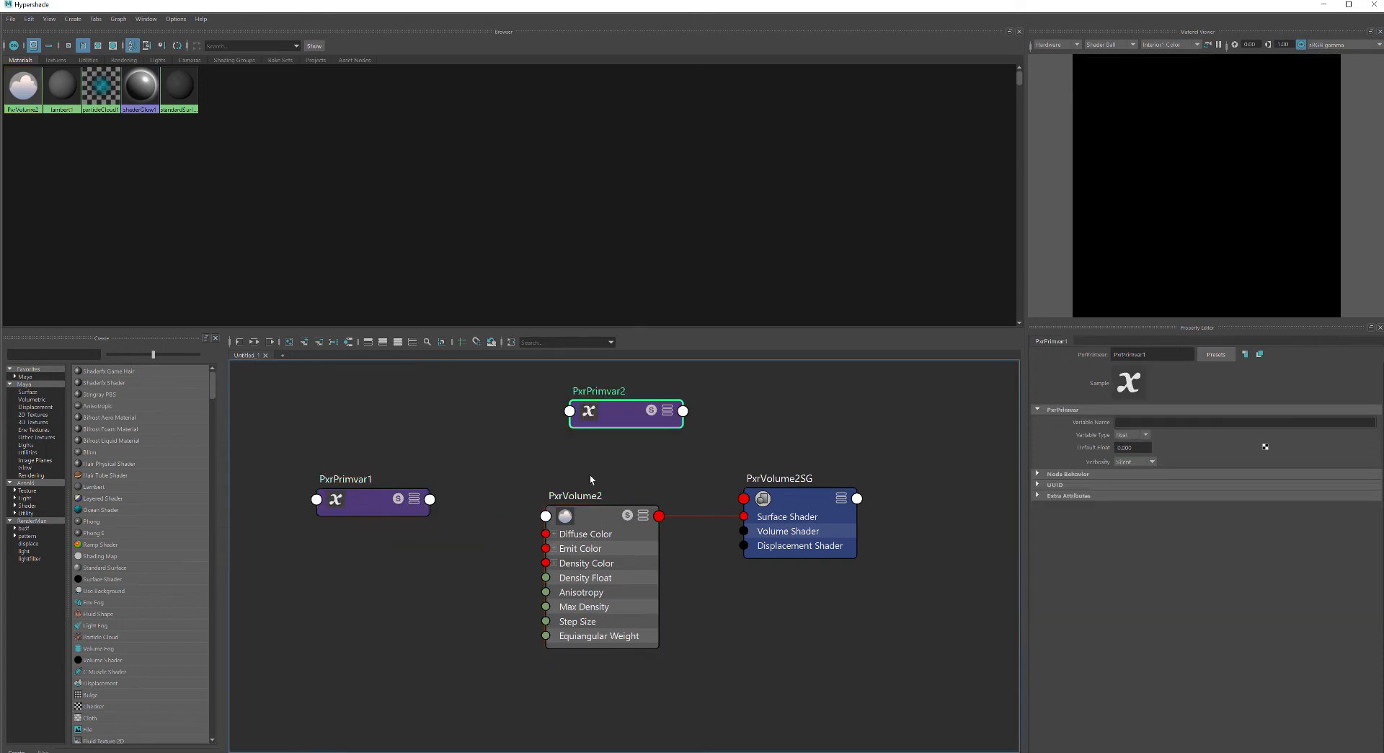
pyautogui.moveTo(591, 411); pyautogui.dragTo(356, 599)
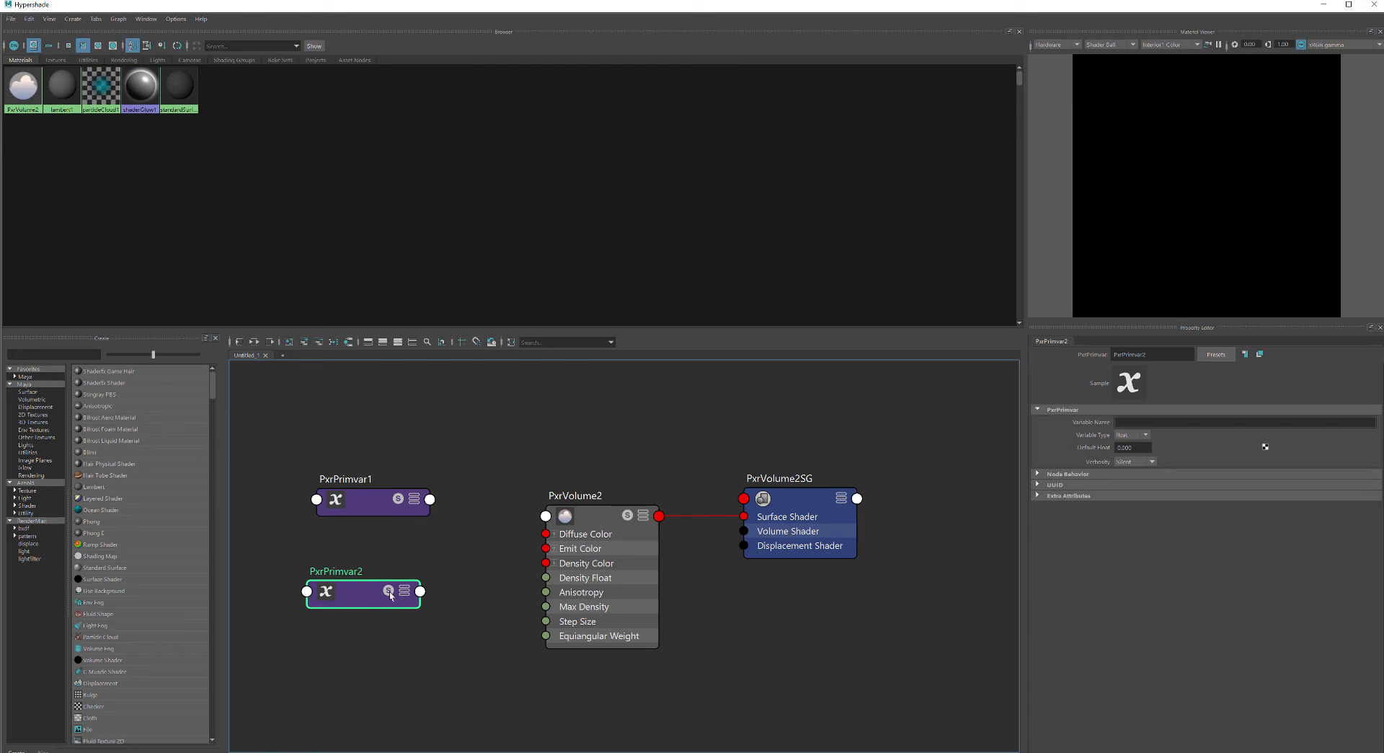
# Set the Variable Name of PxrPrimvar1 to voxel_fog_density.
pyautogui.click(372, 504)
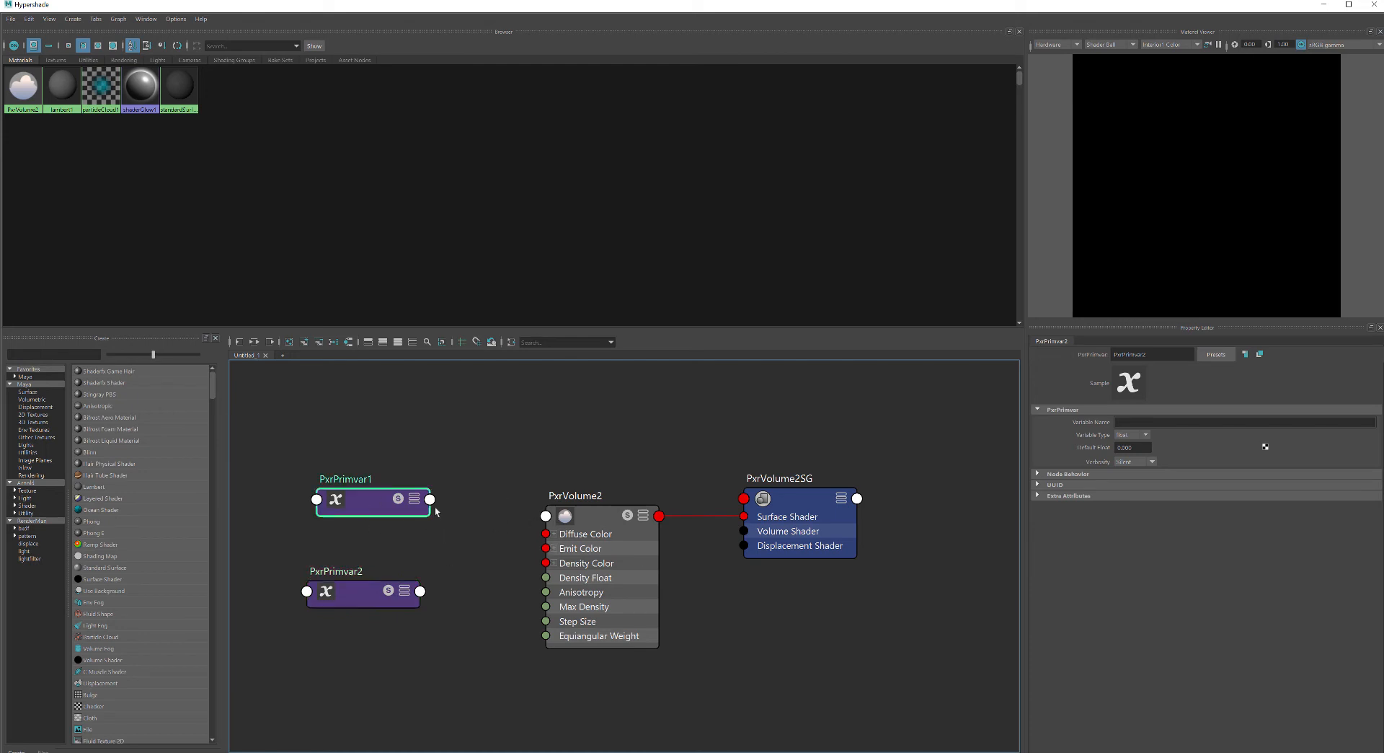
pyautogui.click(1148, 423)
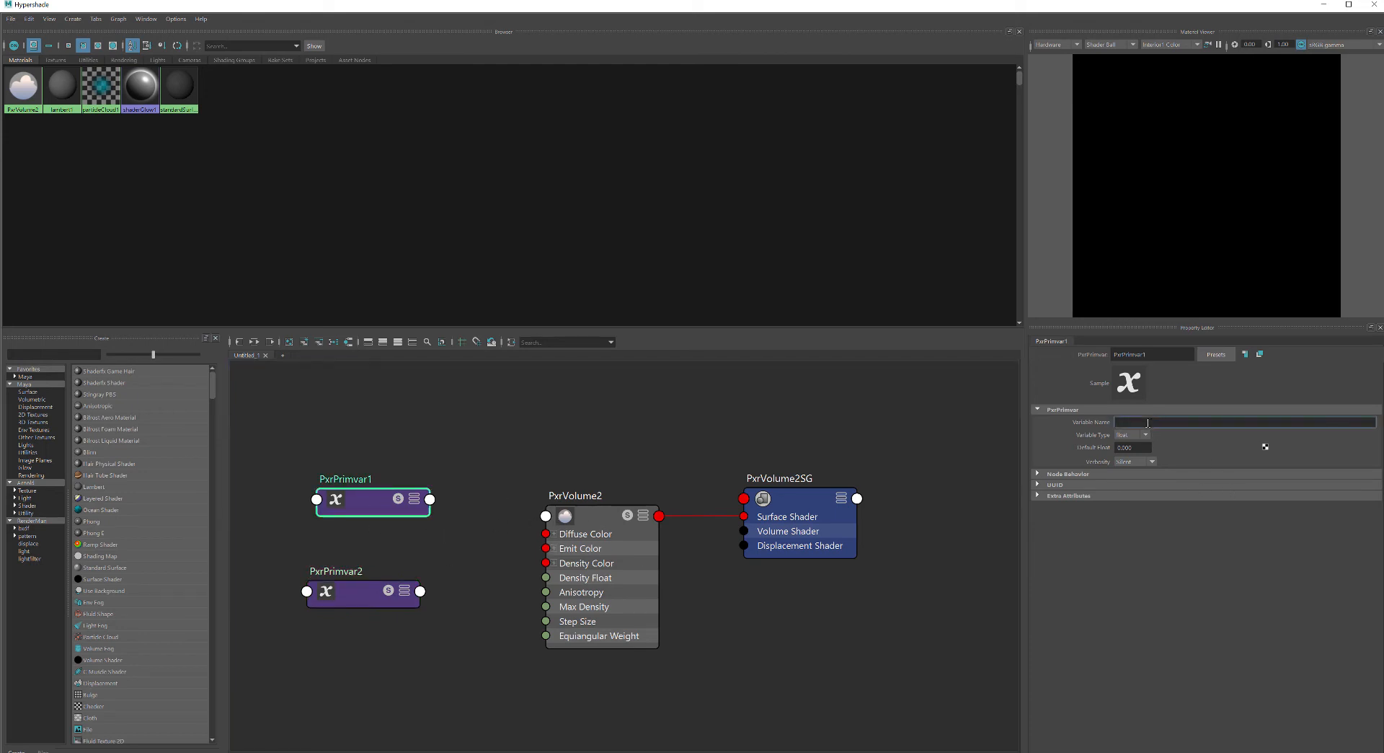
pyautogui.write('voxel_fog_density')
# Check the fog density grid's name in the Primitive Variables of the OpenVDBVisualize shape.
pyautogui.click(1315, 9)
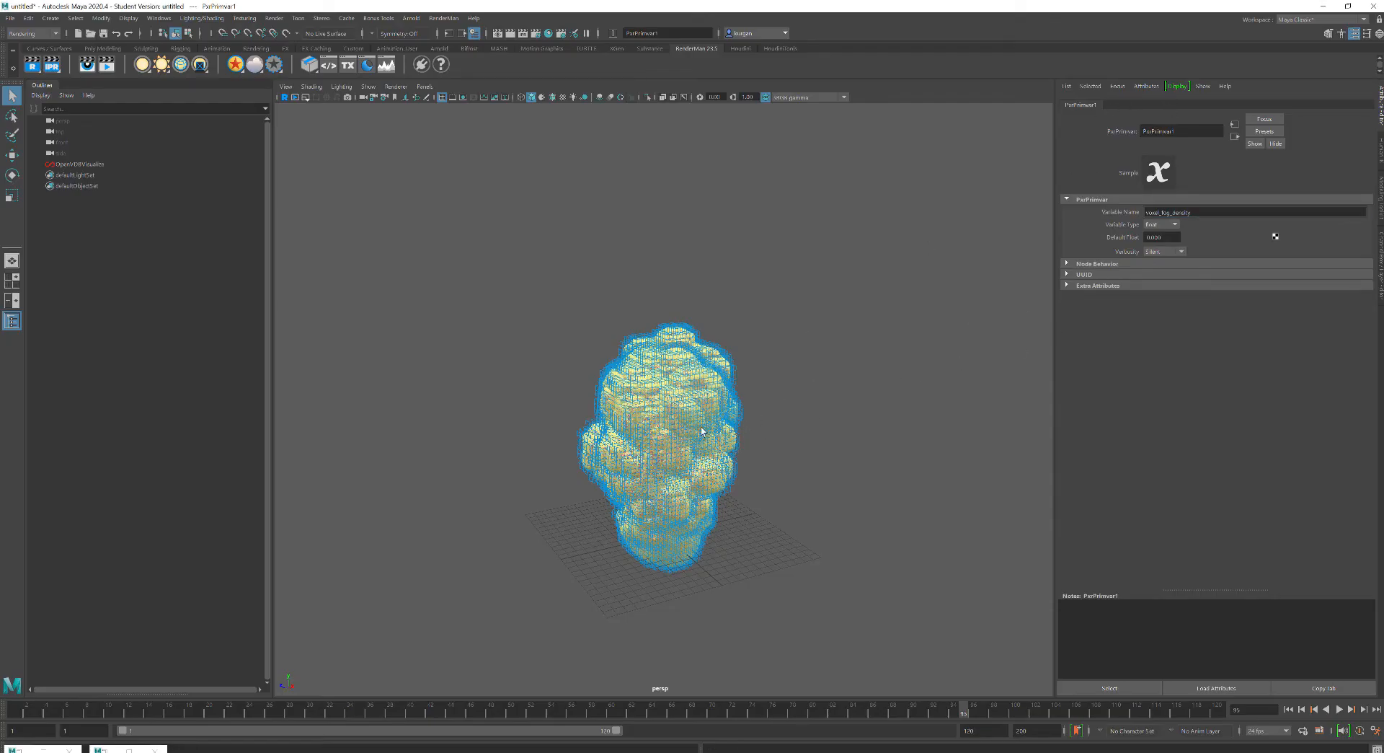
pyautogui.click(80, 163)
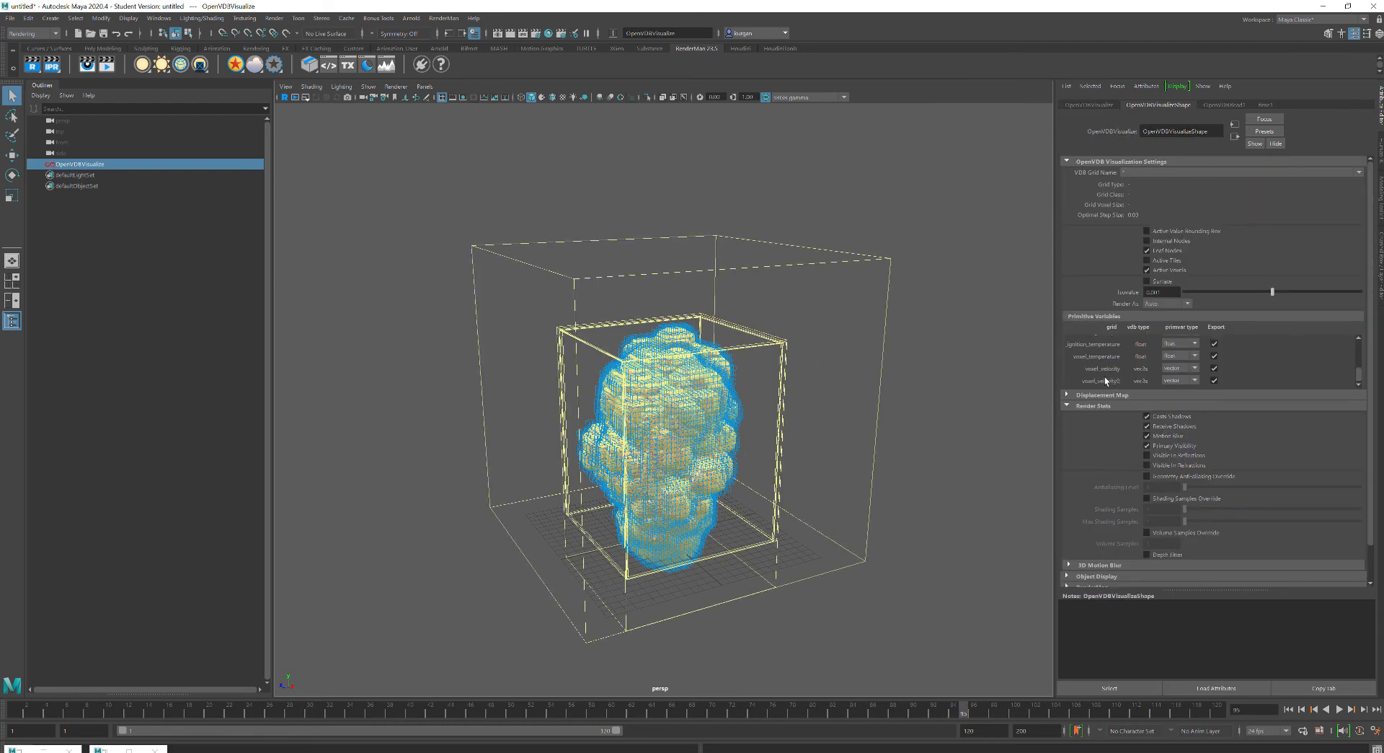
pyautogui.scroll(-2, 1114, 382)
pyautogui.scroll(-1, 1122, 348)
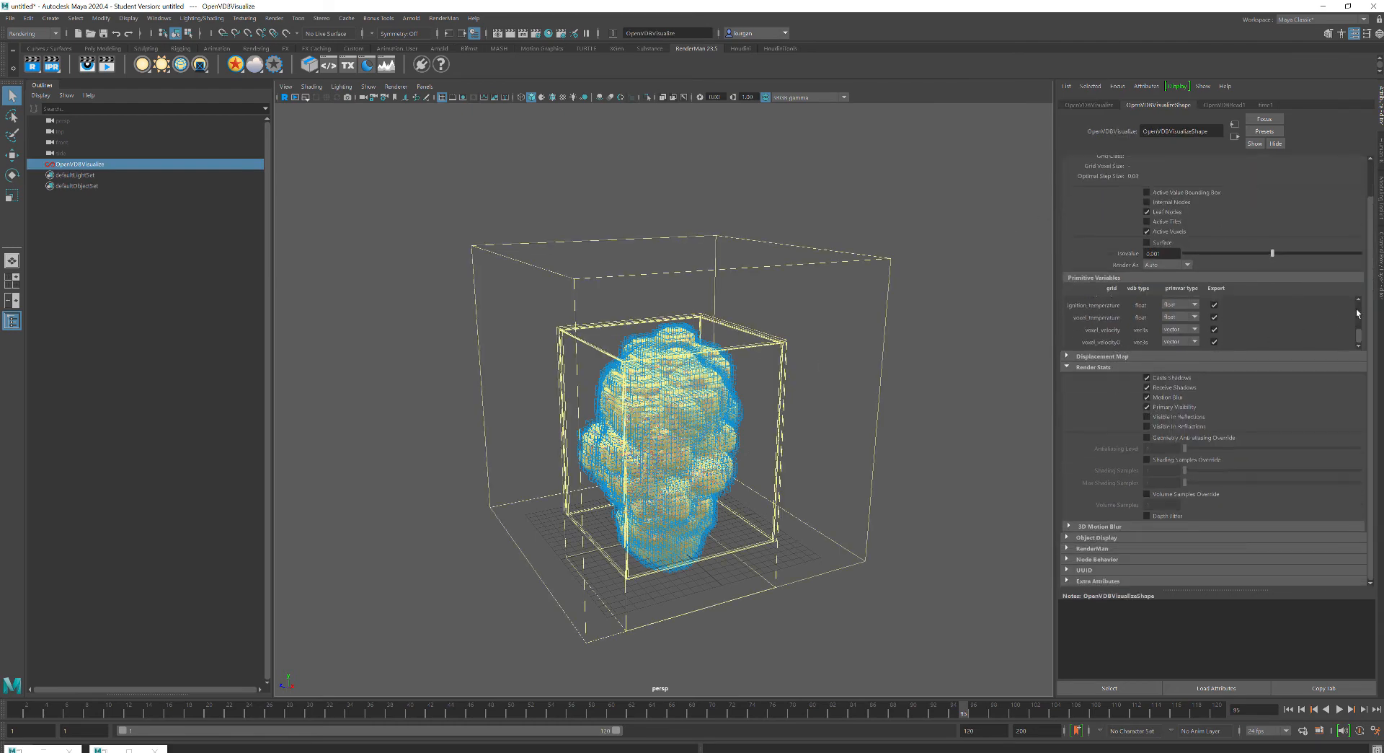
pyautogui.moveTo(1358, 341)
pyautogui.mouseDown()
pyautogui.moveTo(1358, 301)
pyautogui.moveTo(1358, 319)
pyautogui.mouseUp()
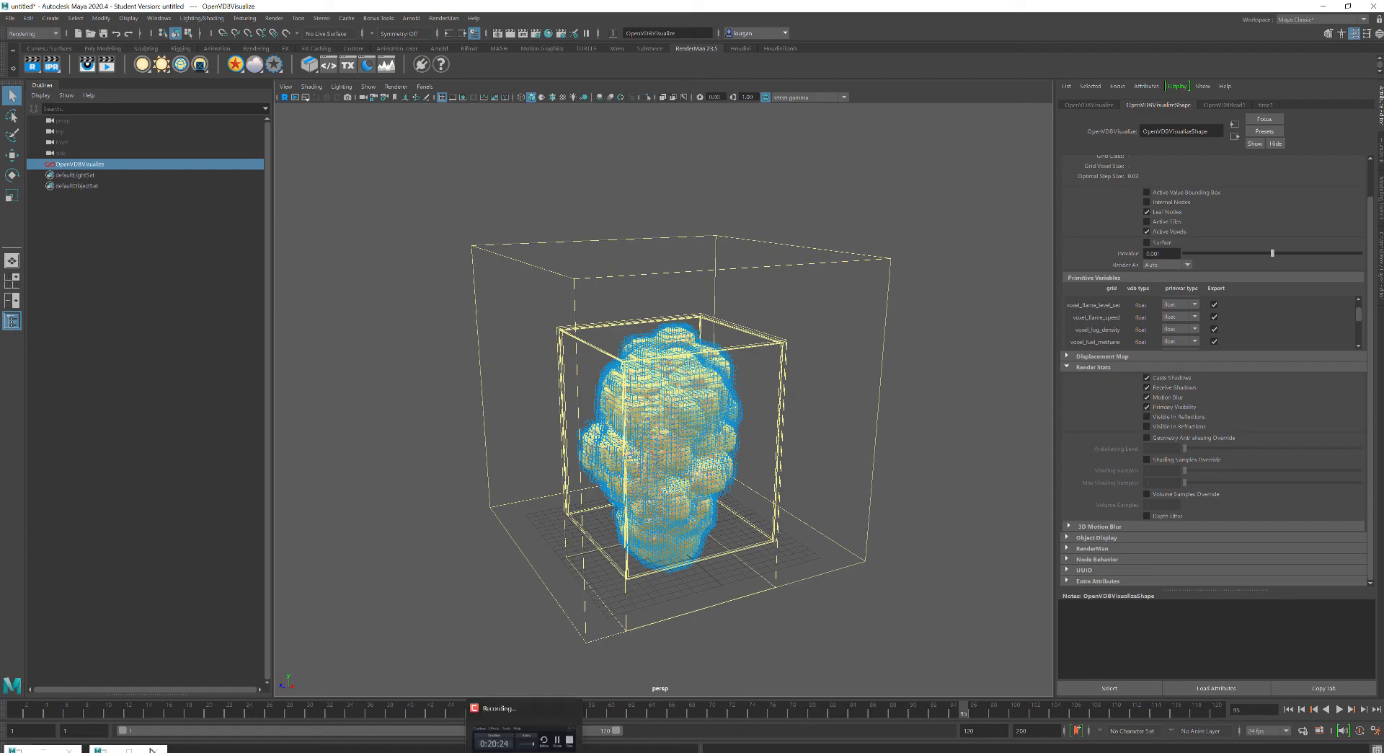
# Back in the Hypershade, connect PxrPrimvar1's Result F to PxrVolume2's Density Float and darken the shader's Diffuse Color to grey.
pyautogui.click(148, 749)
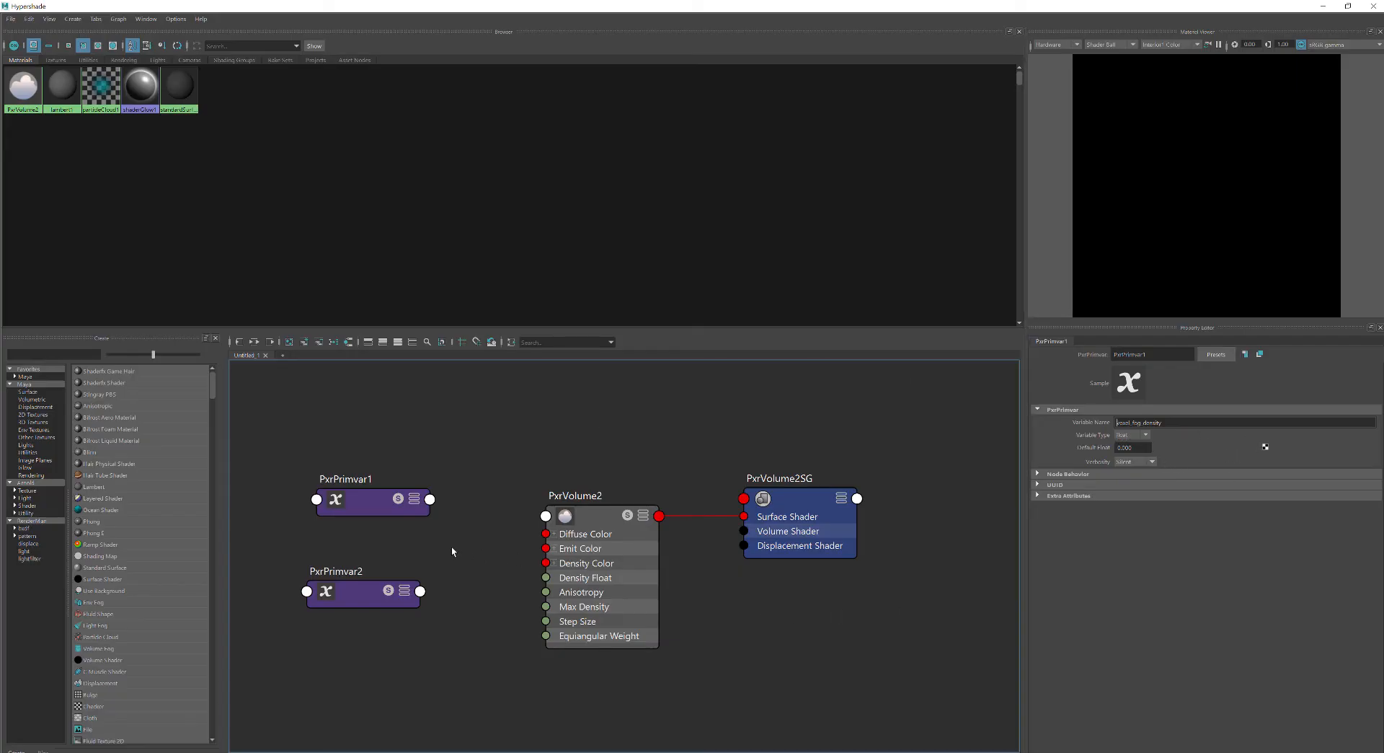
pyautogui.click(430, 498)
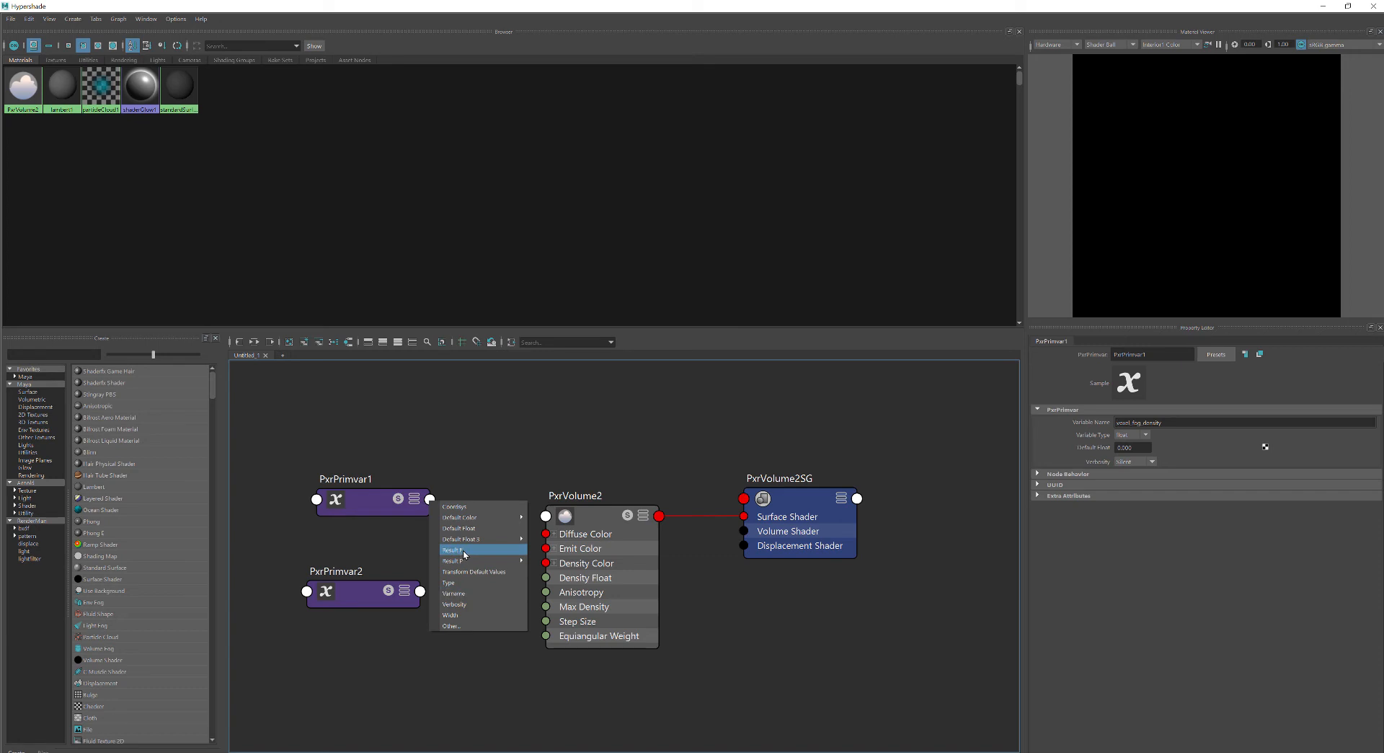
pyautogui.click(464, 551)
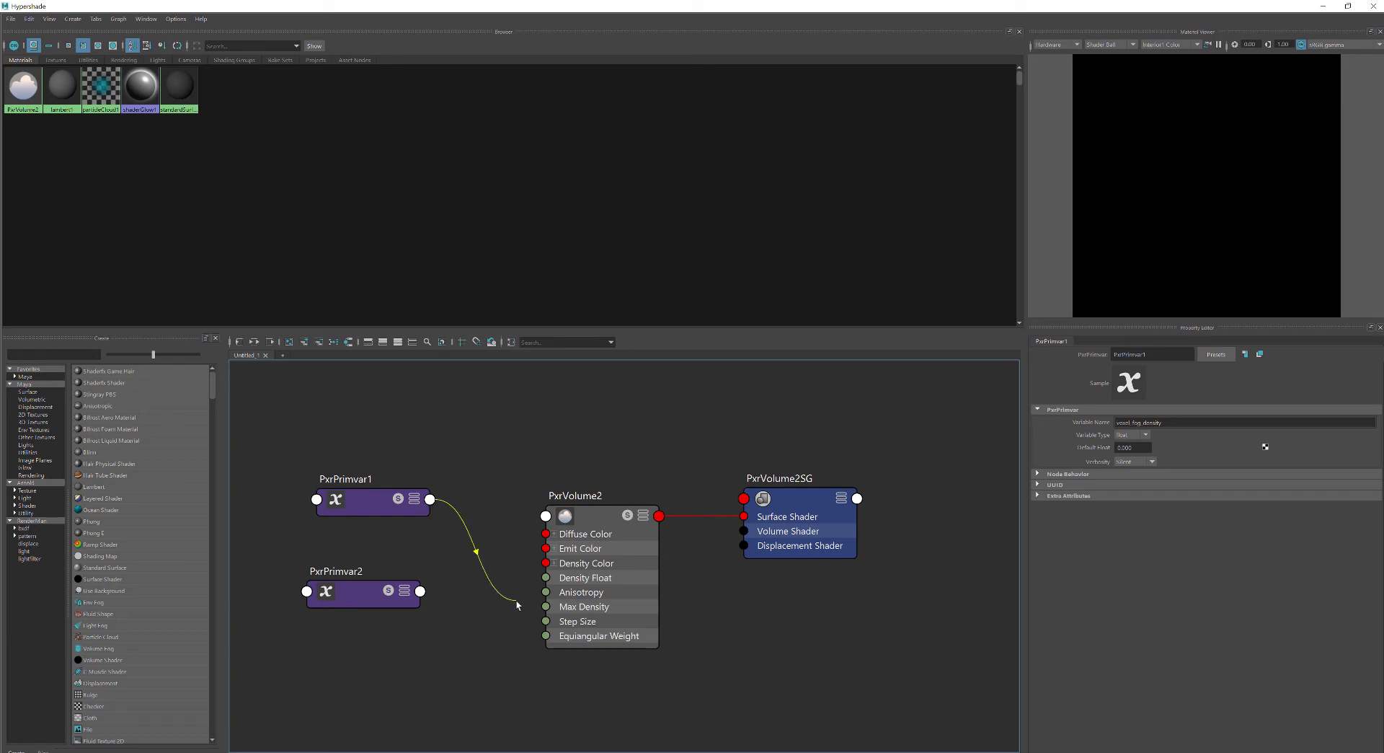
pyautogui.click(546, 578)
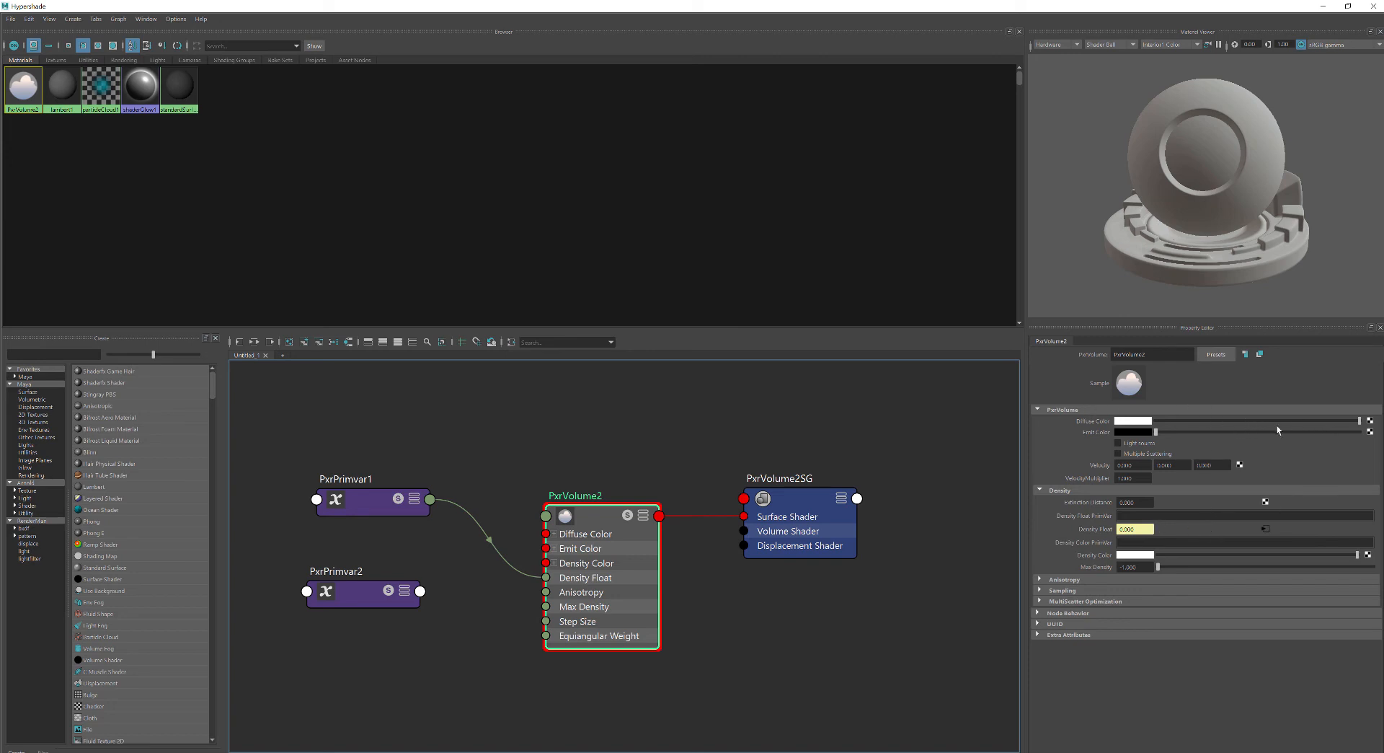
pyautogui.click(1253, 421)
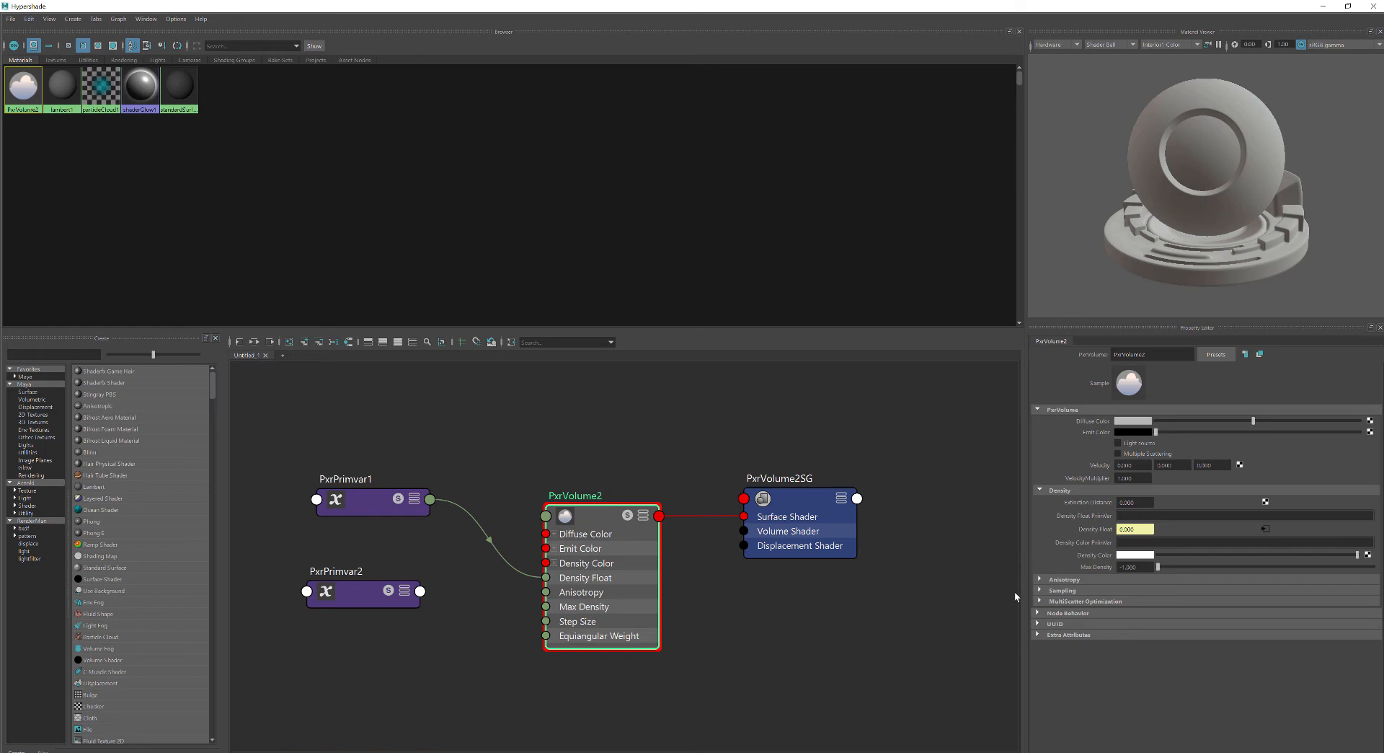
# Add a PxrDomeLight to the scene and load the OpenfootageNET_Beach01_LOW.tx environment map as its Color Map.
pyautogui.click(1323, 6)
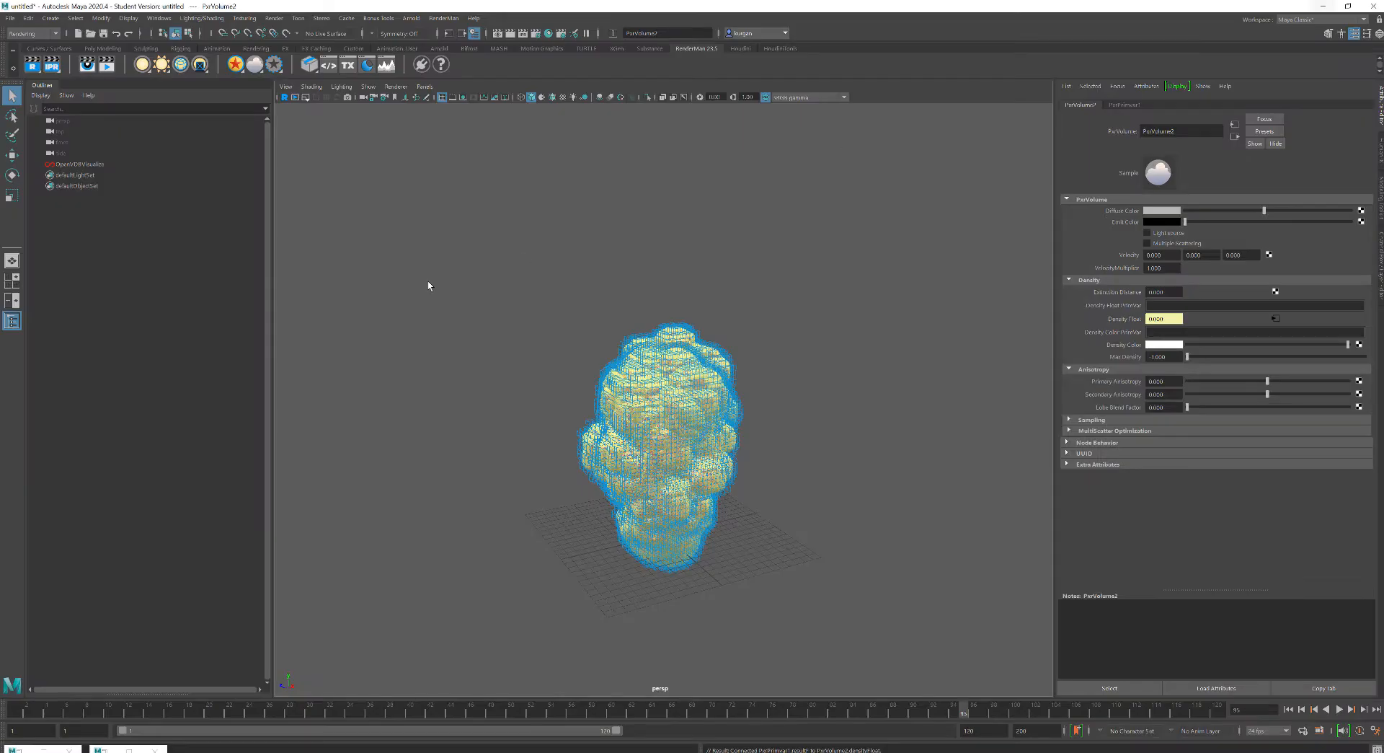
pyautogui.click(162, 66)
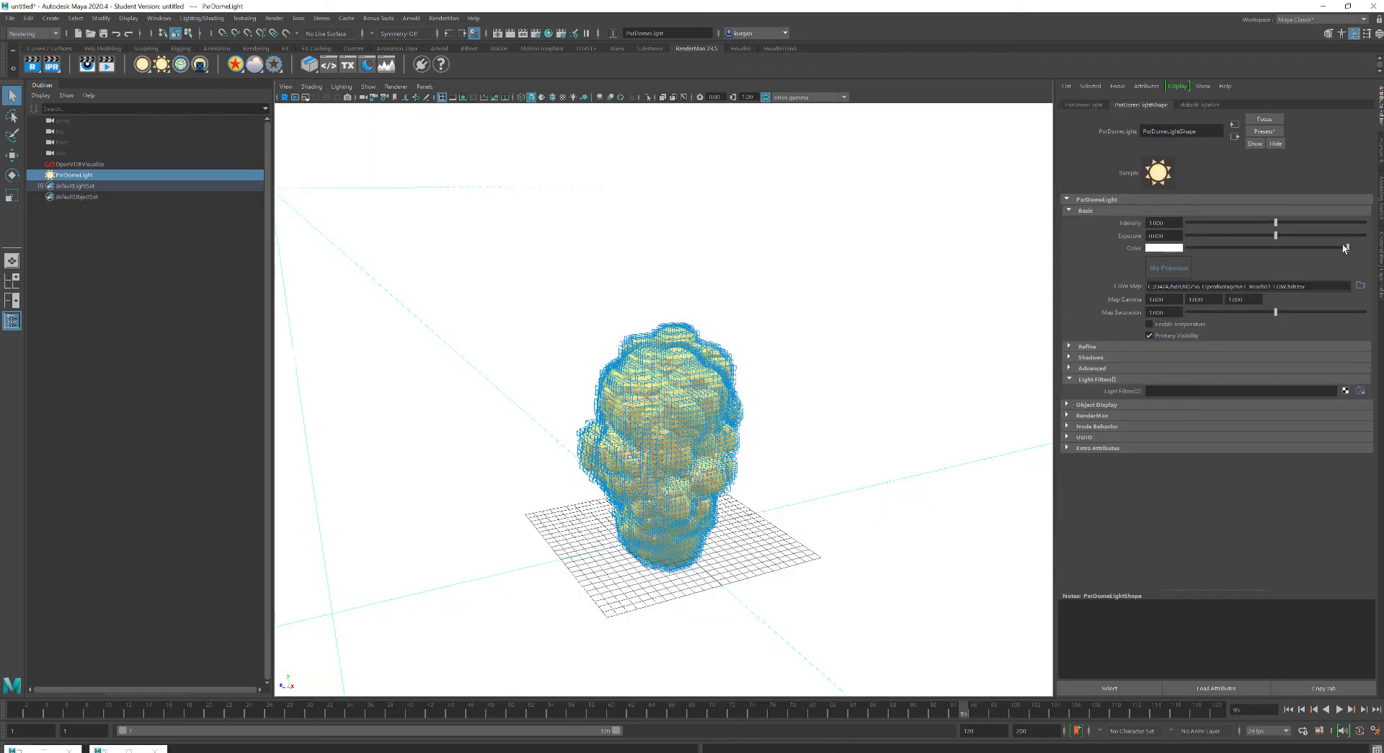
pyautogui.click(1361, 286)
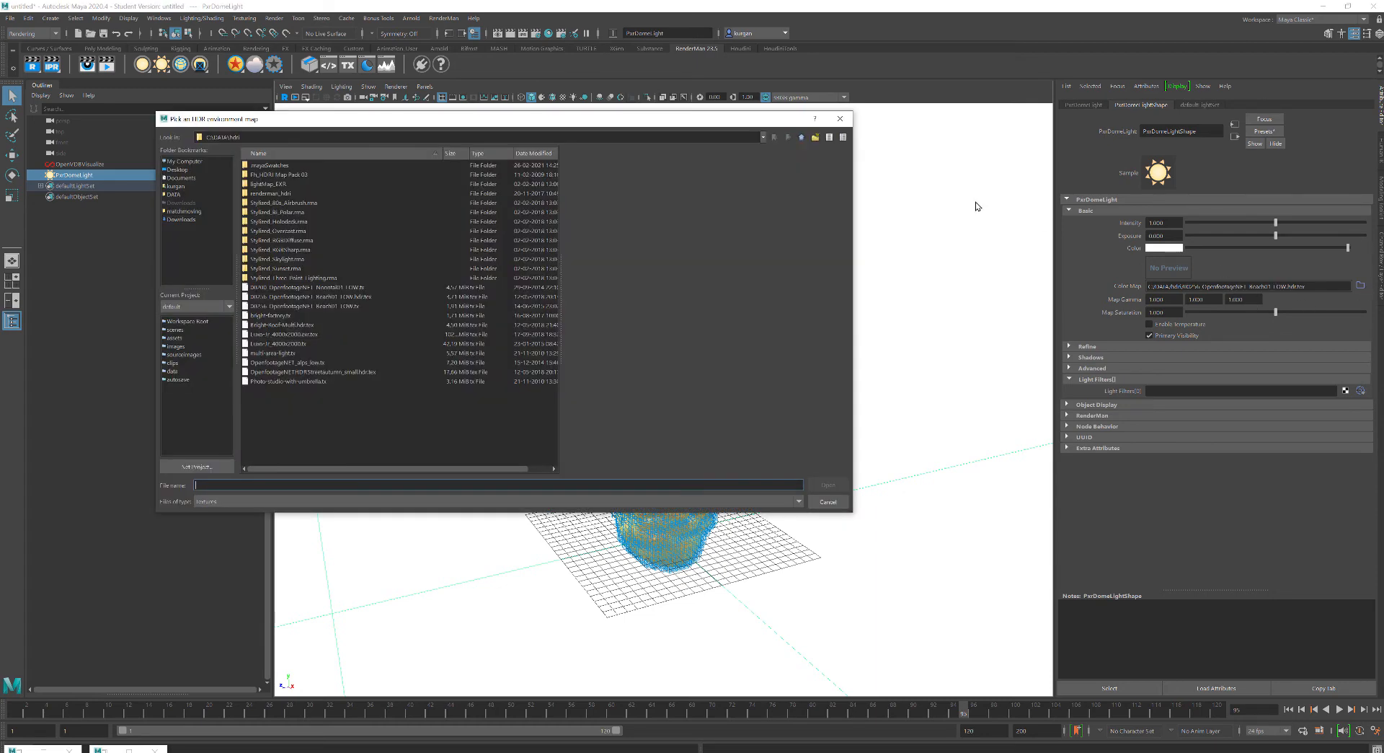
pyautogui.click(343, 297)
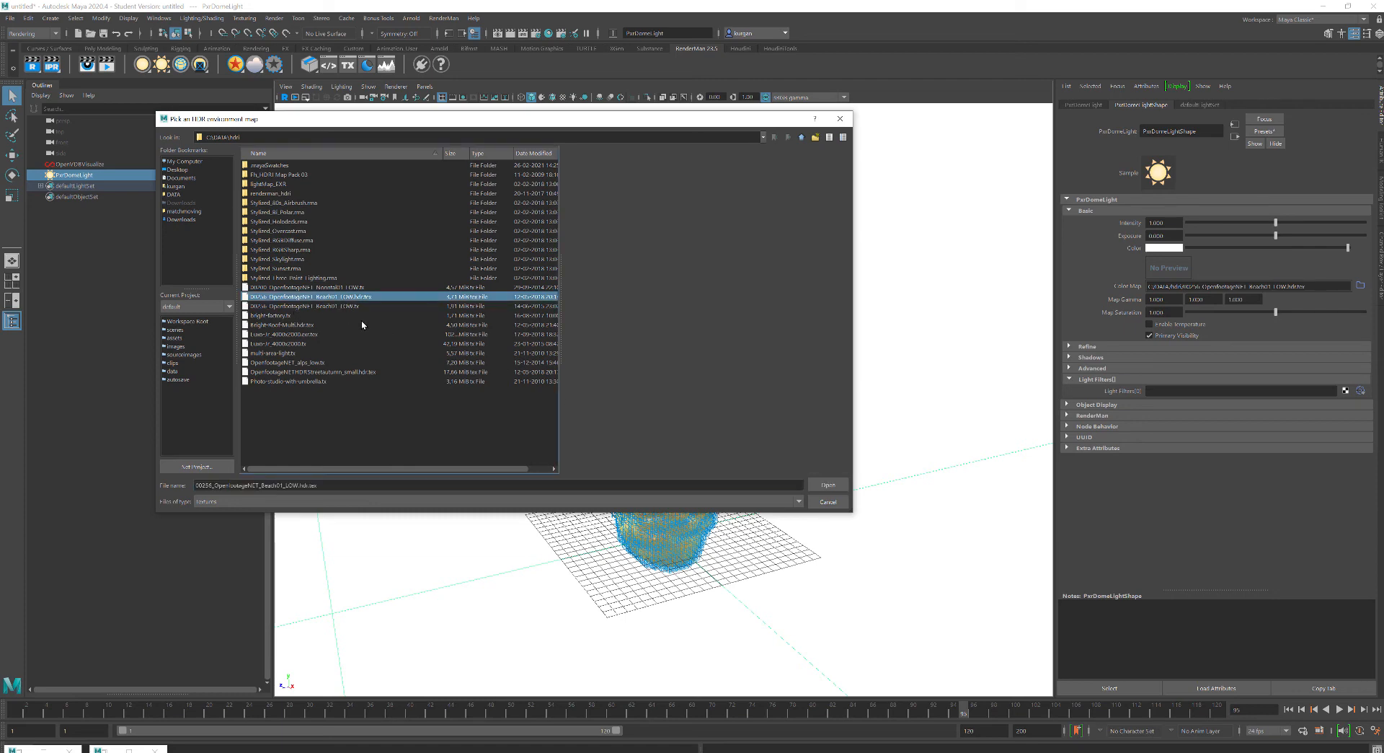
pyautogui.click(334, 306)
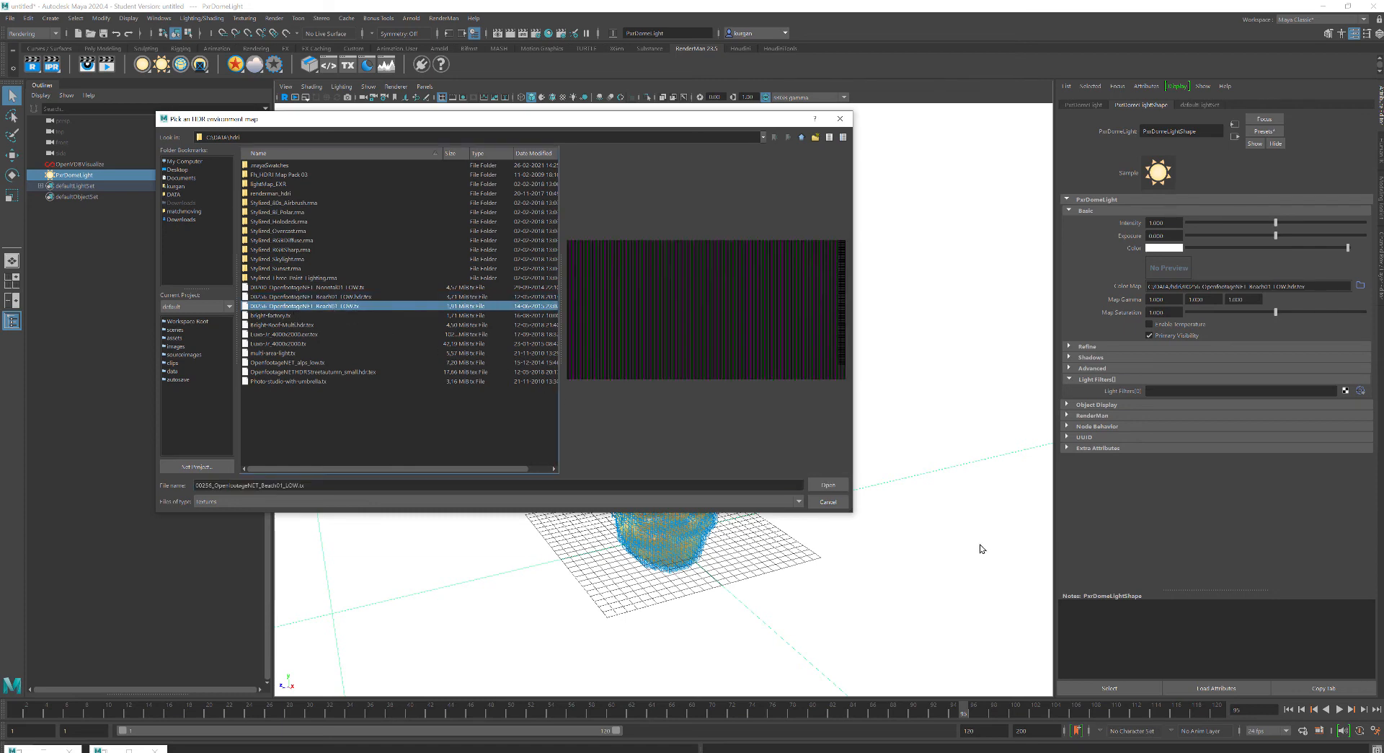
pyautogui.click(821, 487)
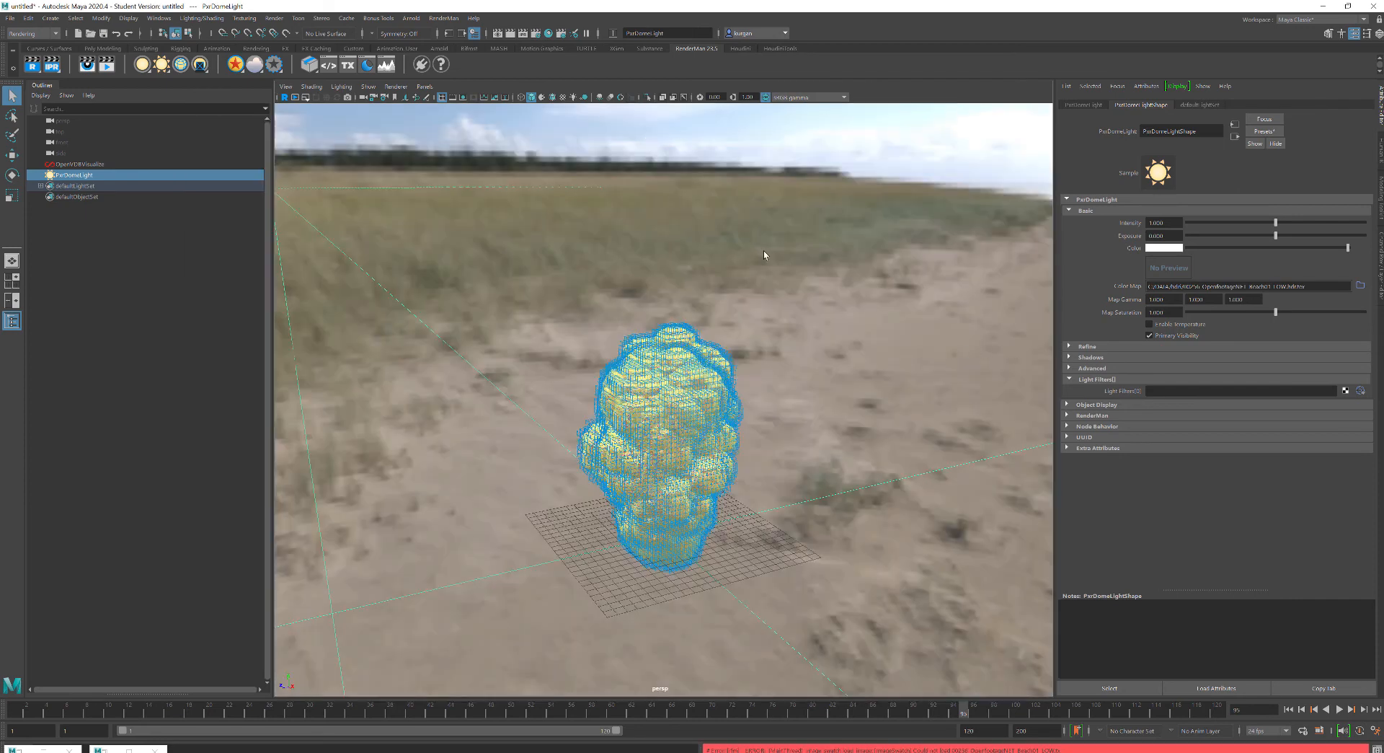
# Change the scene's renderer from Arnold to RenderMan in the Render Settings.
pyautogui.keyDown('alt'); pyautogui.moveTo(824, 323); pyautogui.dragTo(828, 346); pyautogui.keyUp('alt')
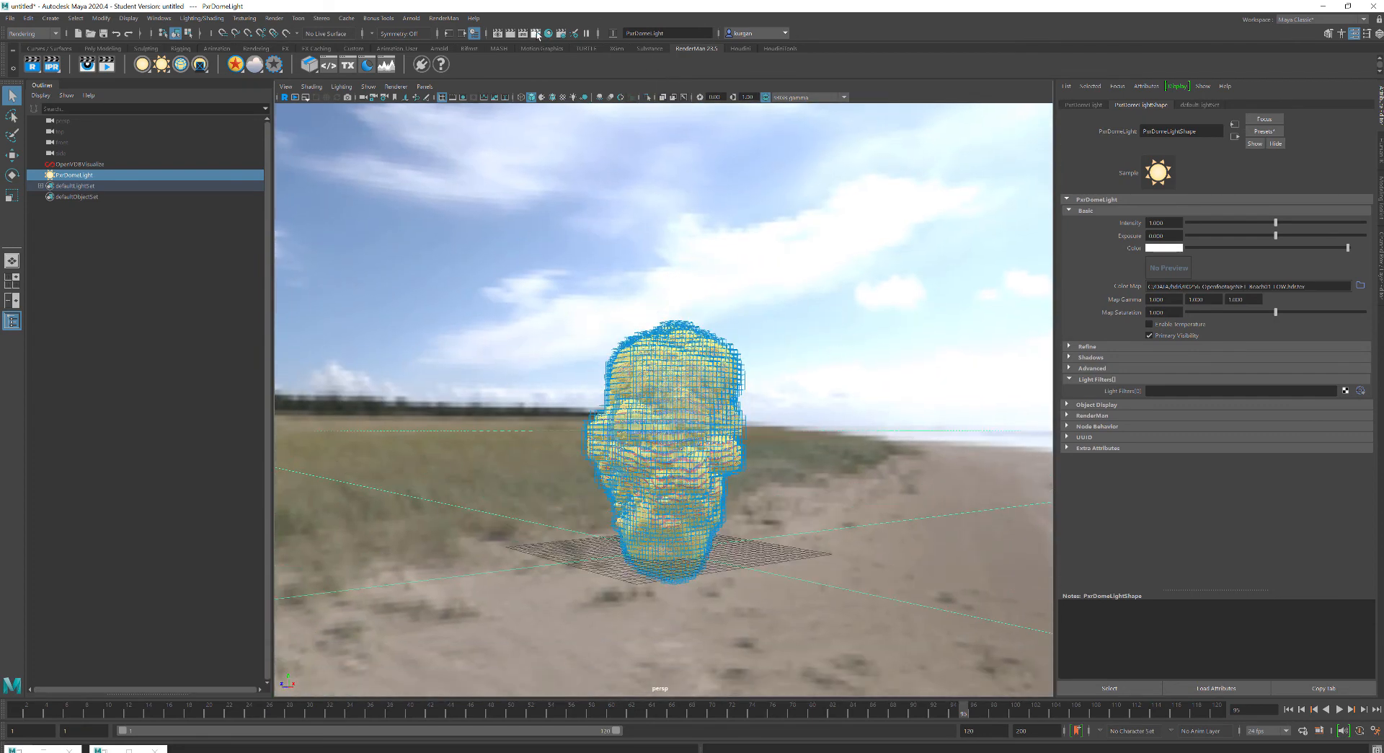
pyautogui.click(535, 33)
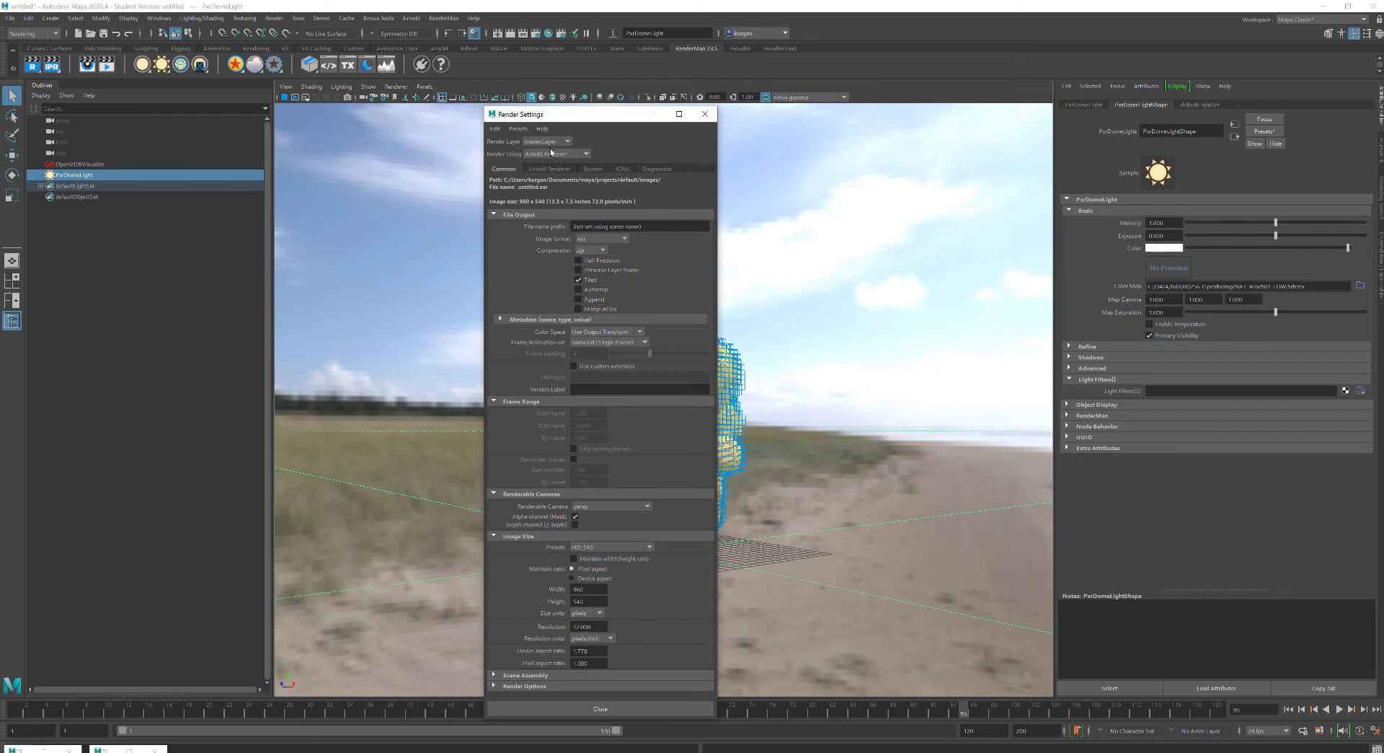
pyautogui.click(552, 152)
pyautogui.click(553, 211)
pyautogui.click(705, 114)
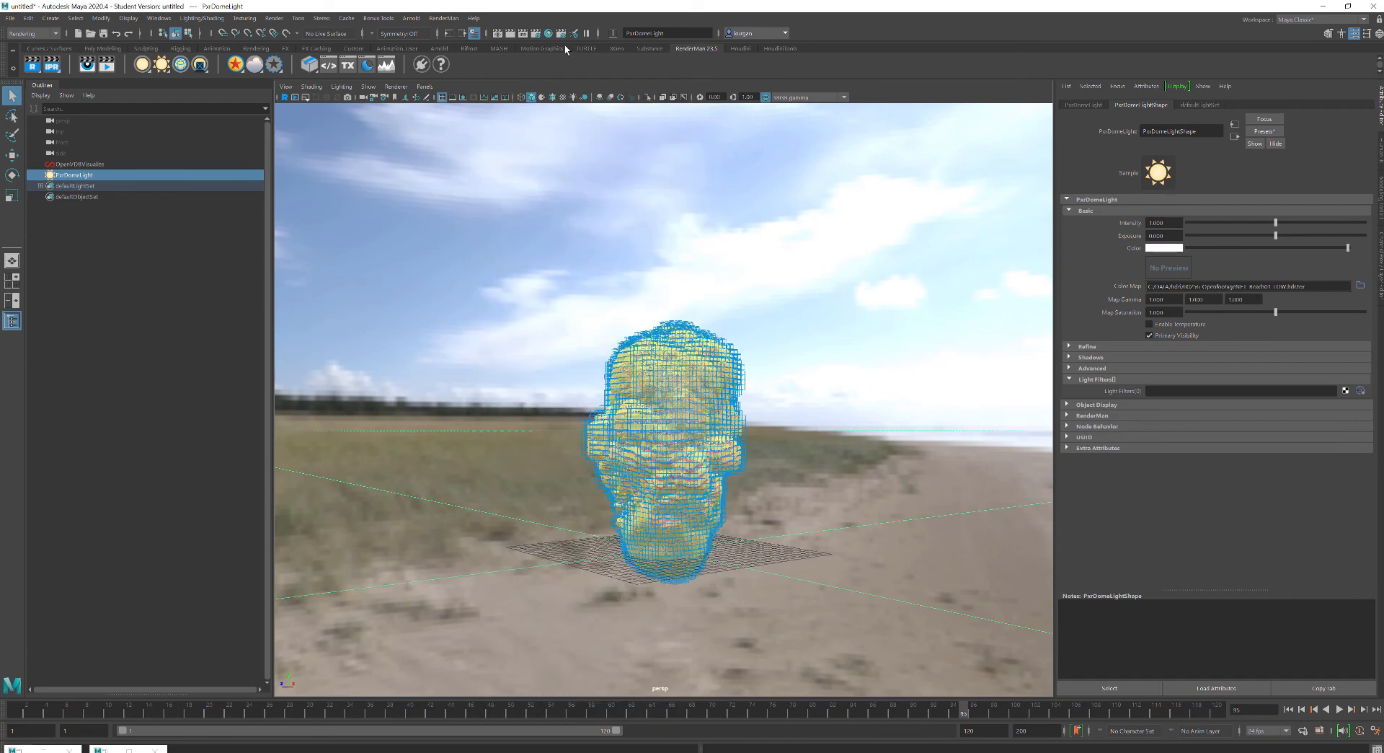
# Render the perspective view, enlarge the render window, and open the Script Editor to inspect the render messages.
pyautogui.click(512, 35)
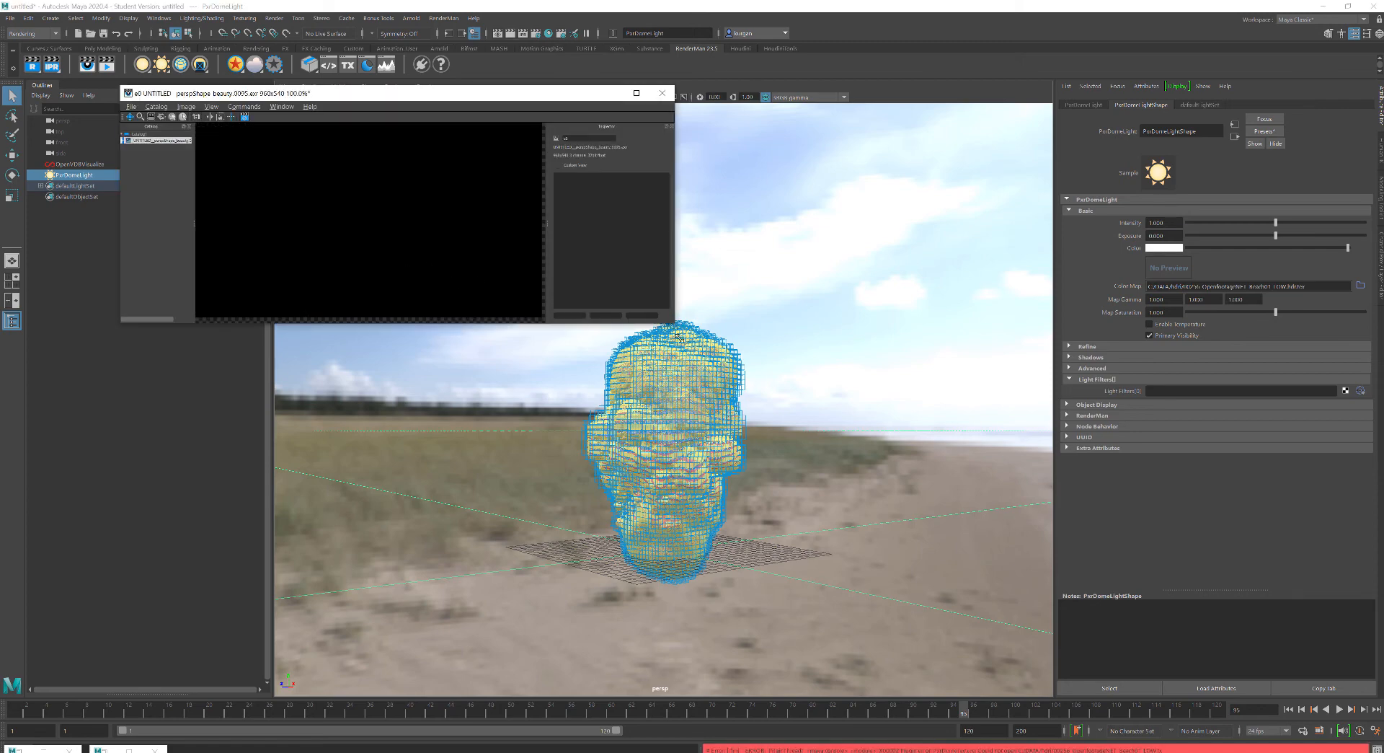
pyautogui.moveTo(677, 337); pyautogui.dragTo(750, 456)
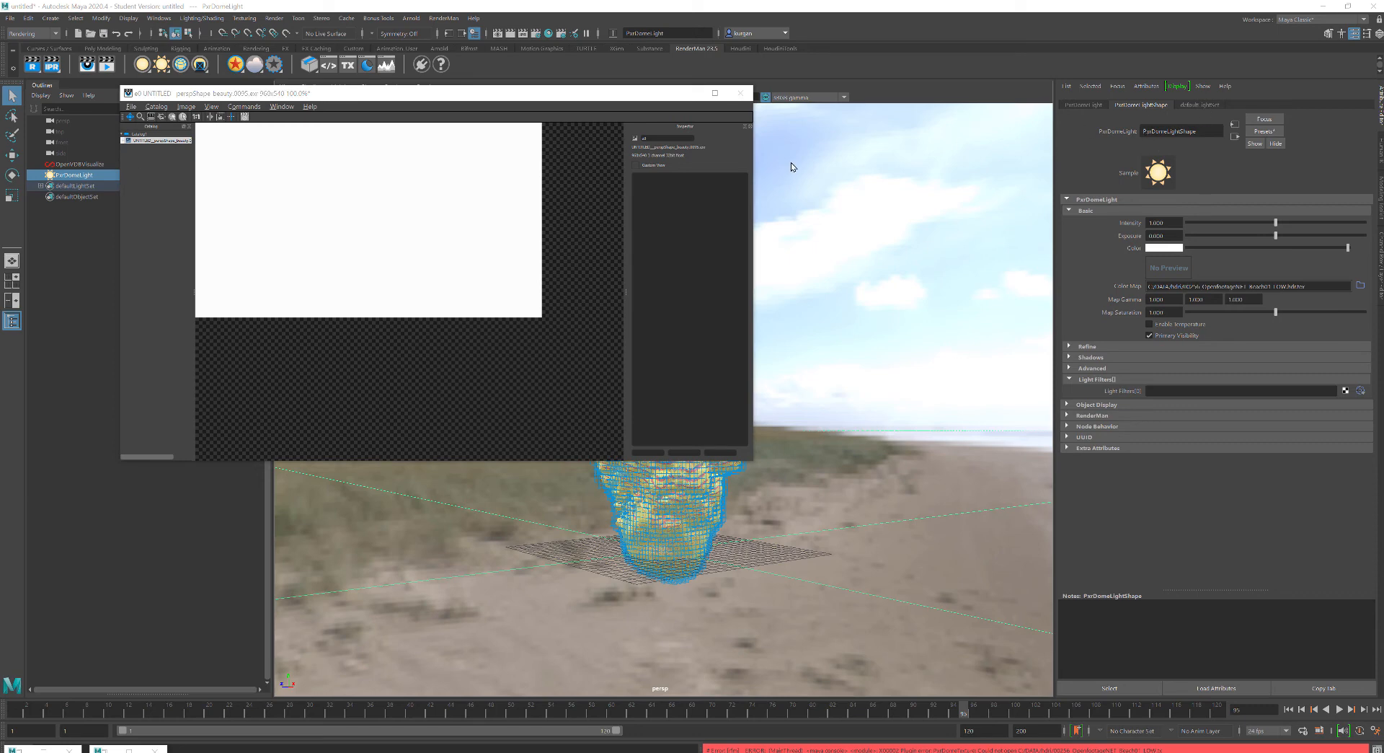
pyautogui.moveTo(461, 94); pyautogui.dragTo(590, 95)
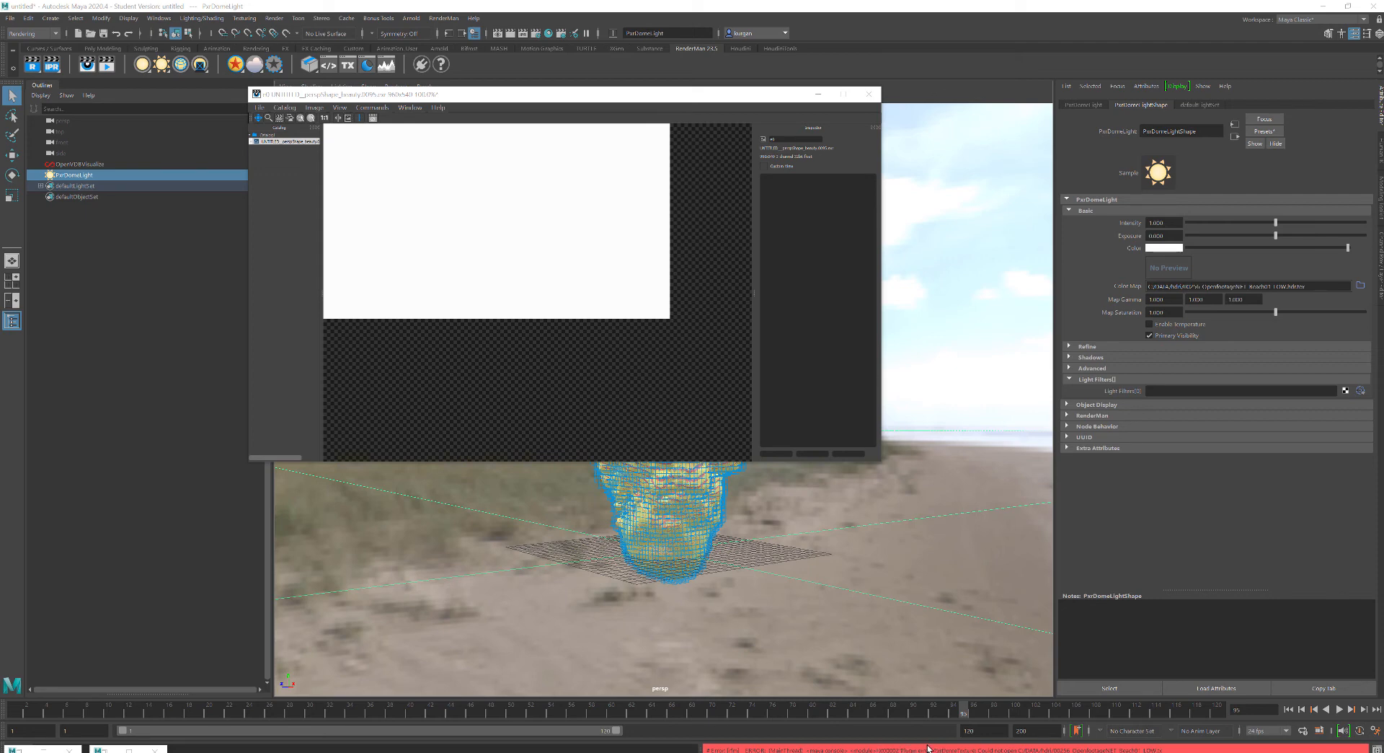
pyautogui.click(1376, 749)
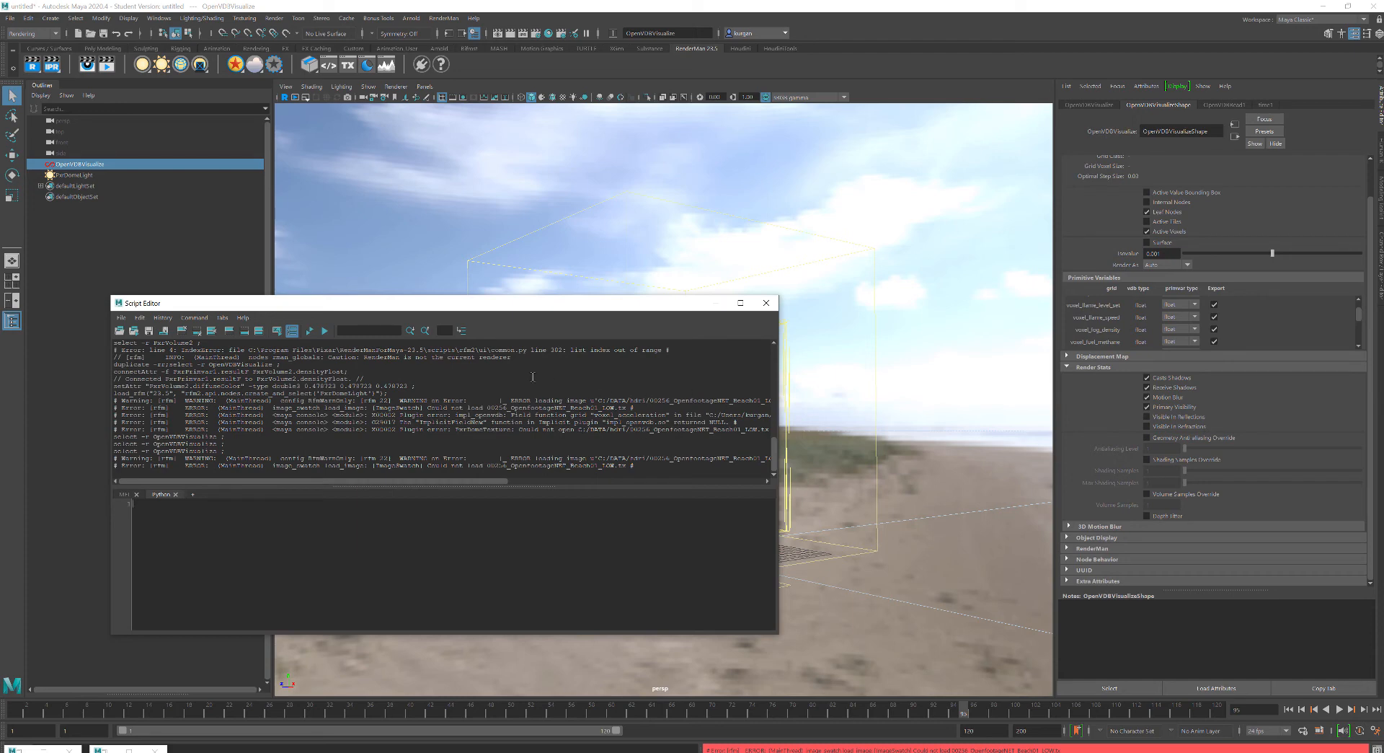
# Set the OpenVDBVisualize shape's VDB Grid Name to voxel_fog_density and render the perspective view.
pyautogui.click(716, 303)
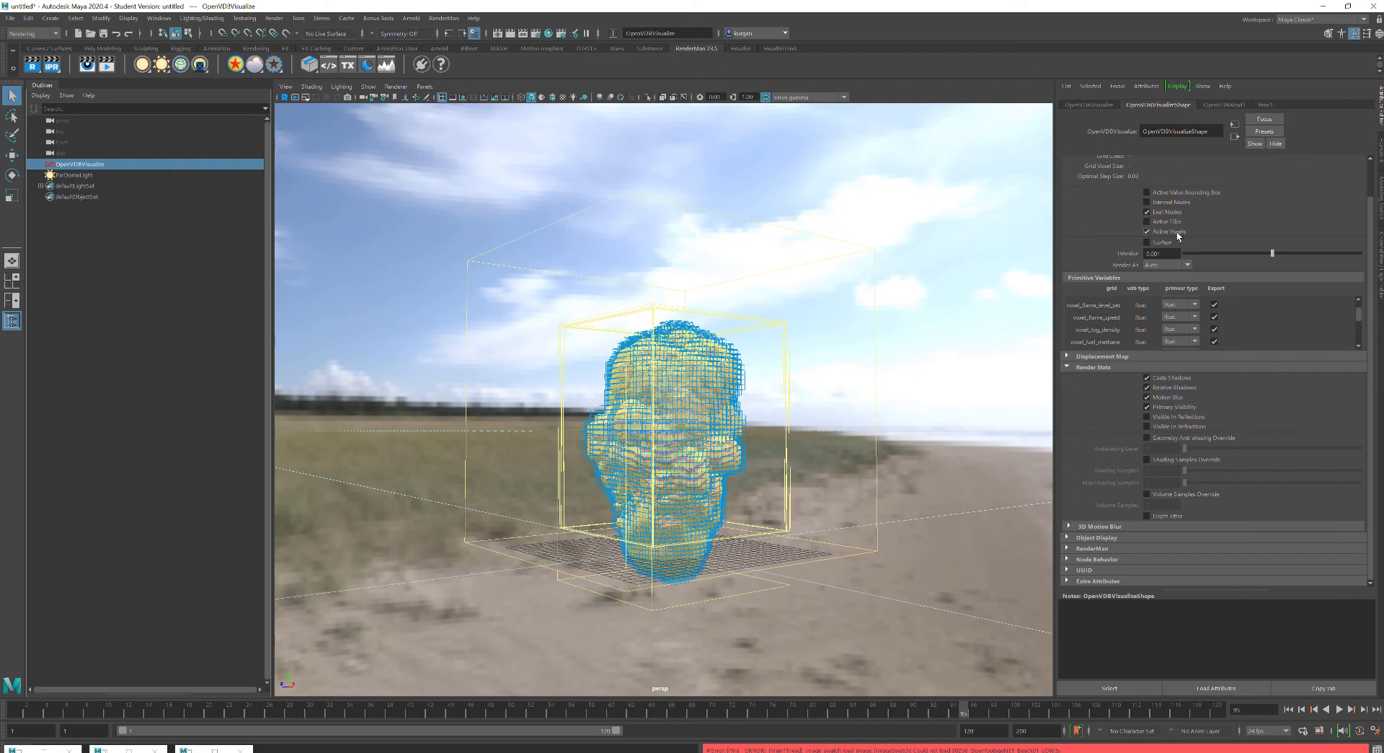
pyautogui.scroll(2, 1178, 195)
pyautogui.click(1186, 173)
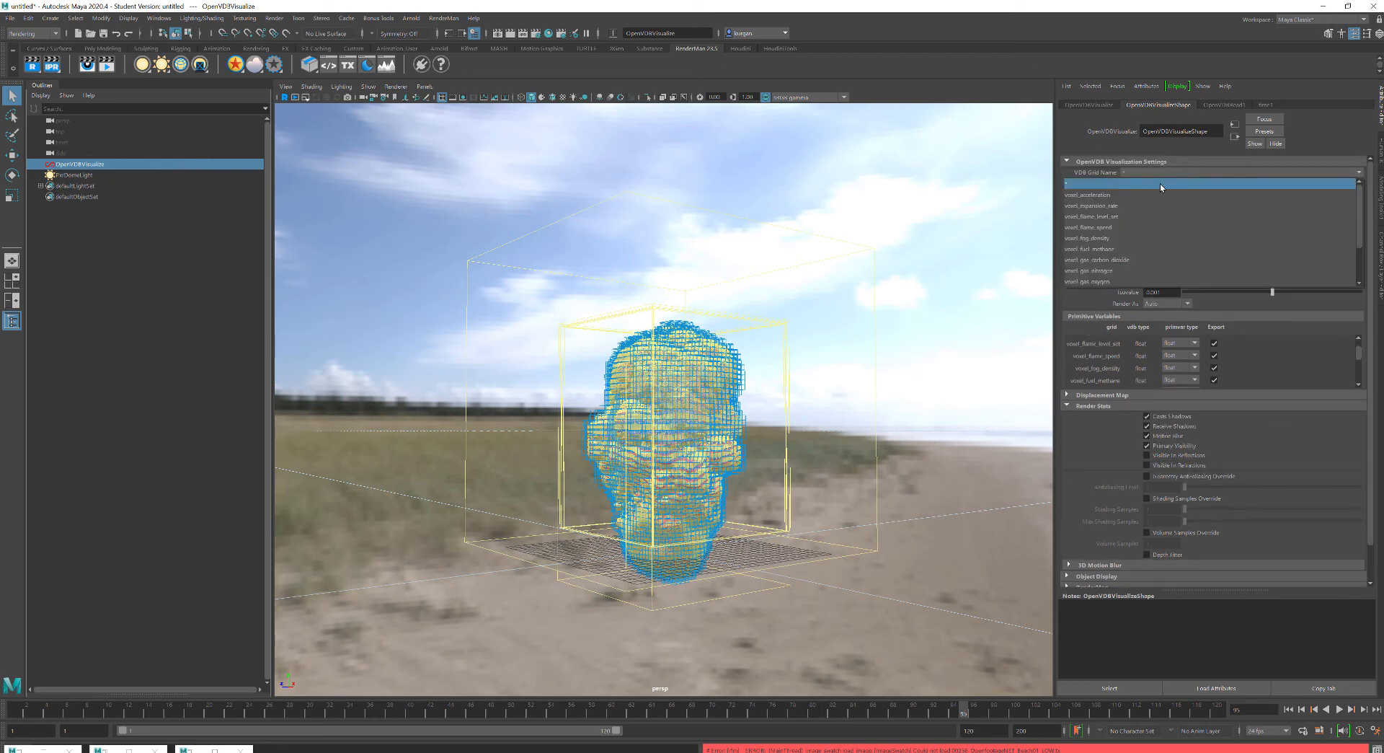
pyautogui.click(1115, 238)
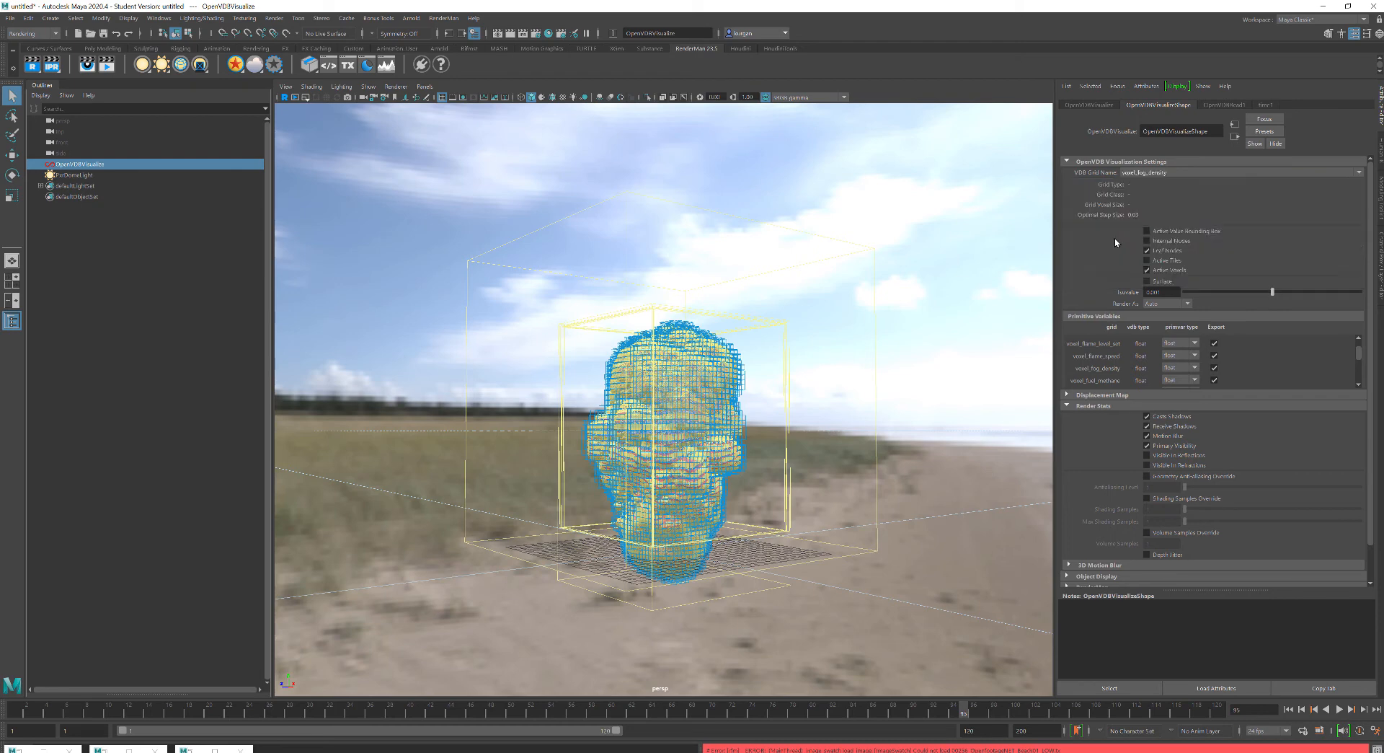
pyautogui.click(513, 35)
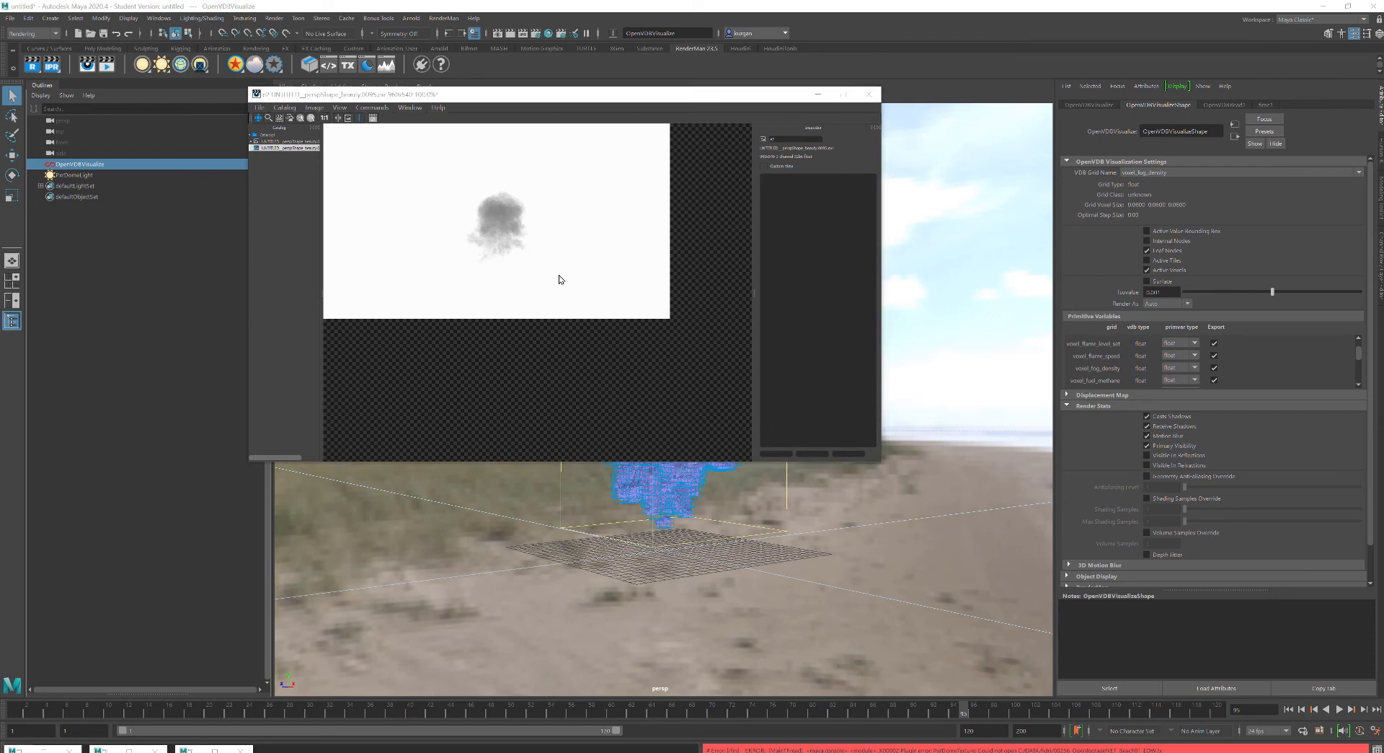
# Load OpenfootageNET_Beach01_LOW.hdr.tex as the PxrDomeLight's Color Map.
pyautogui.click(76, 175)
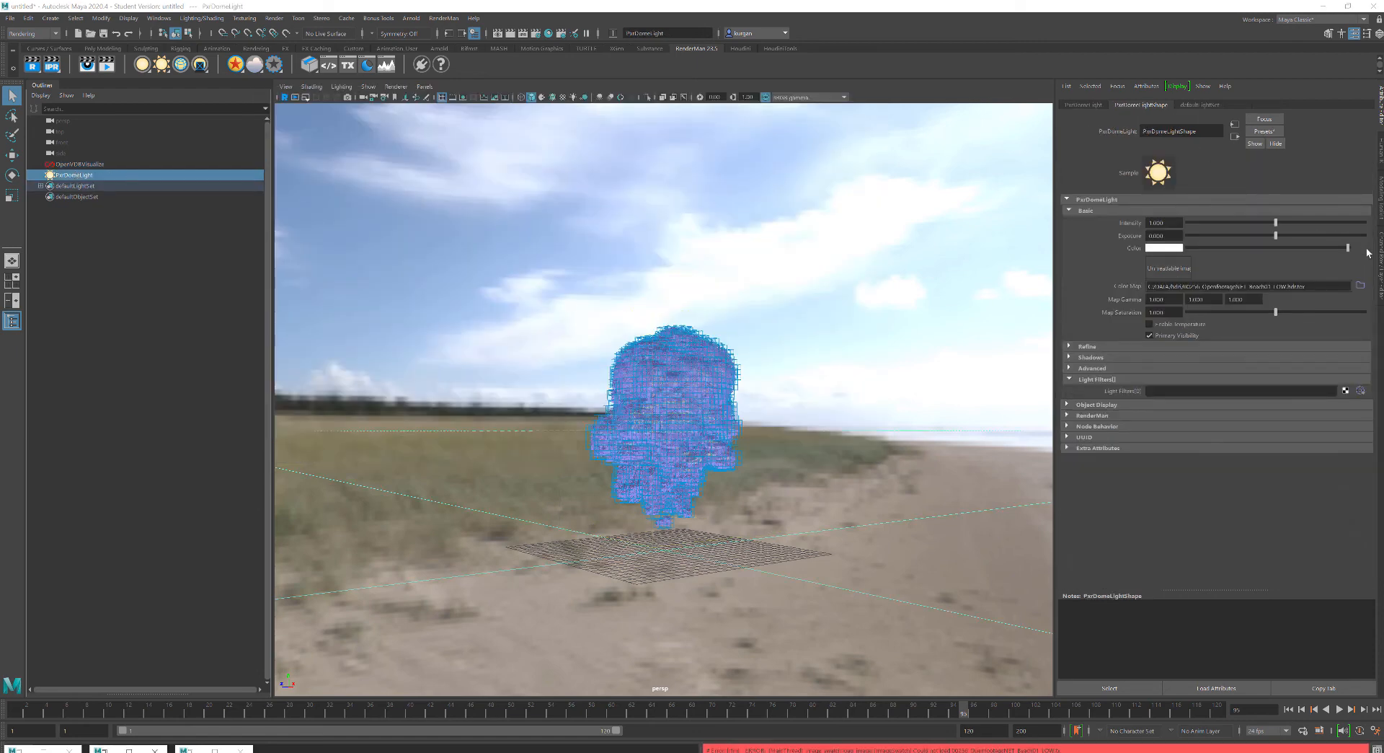
pyautogui.click(1360, 285)
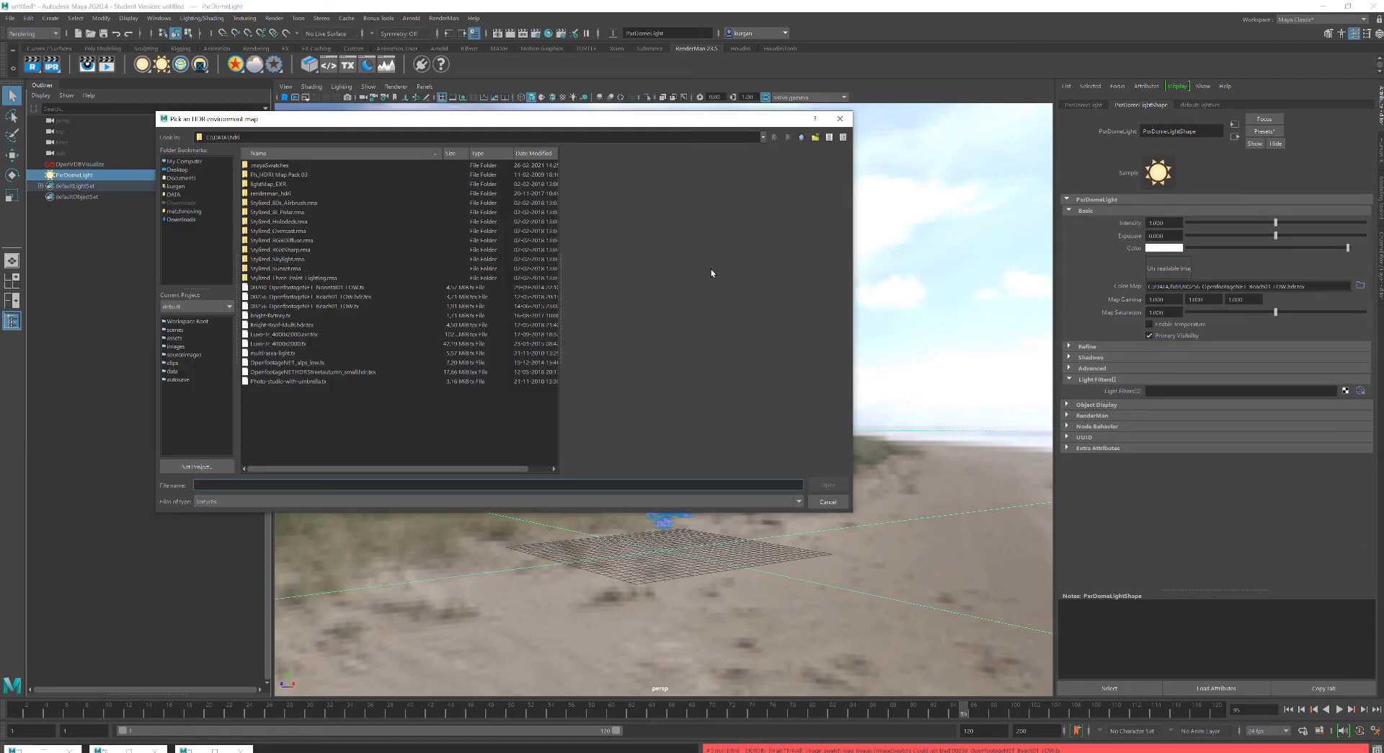
pyautogui.click(339, 297)
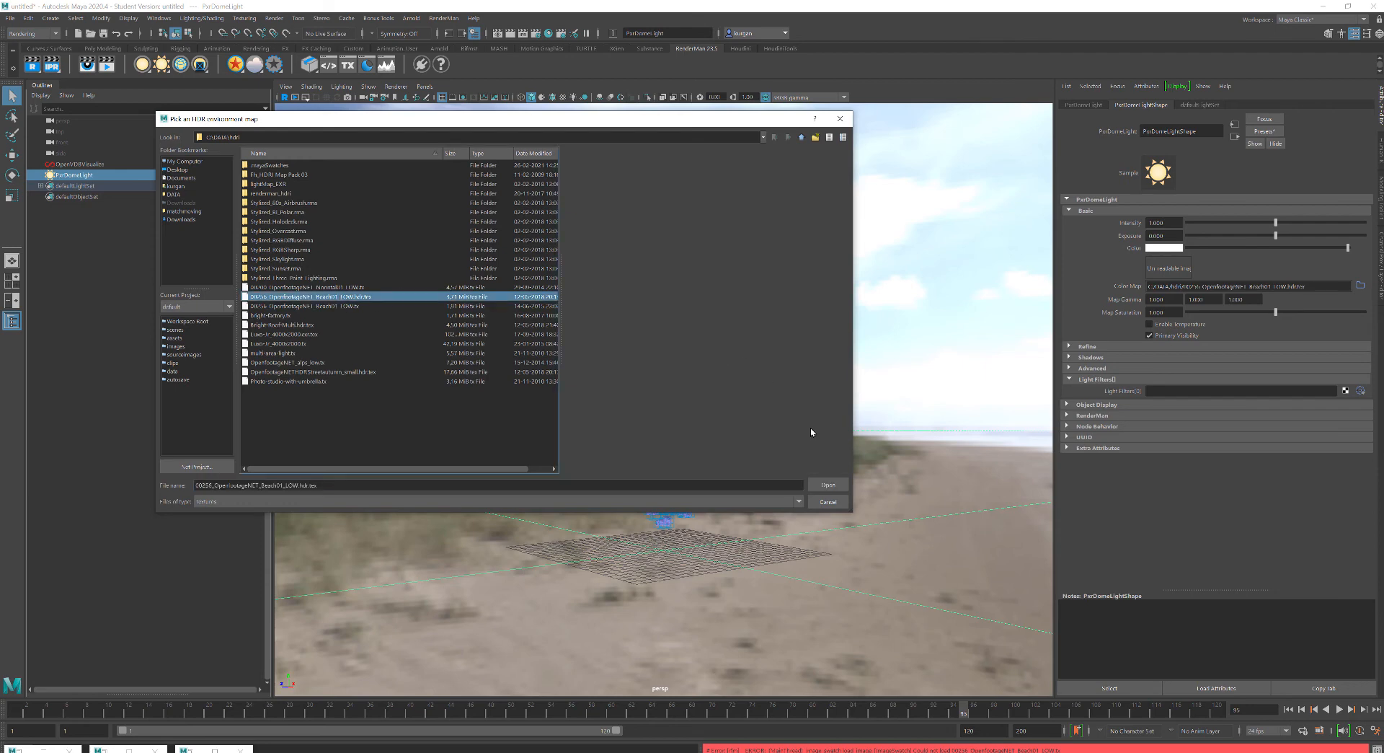
pyautogui.click(823, 481)
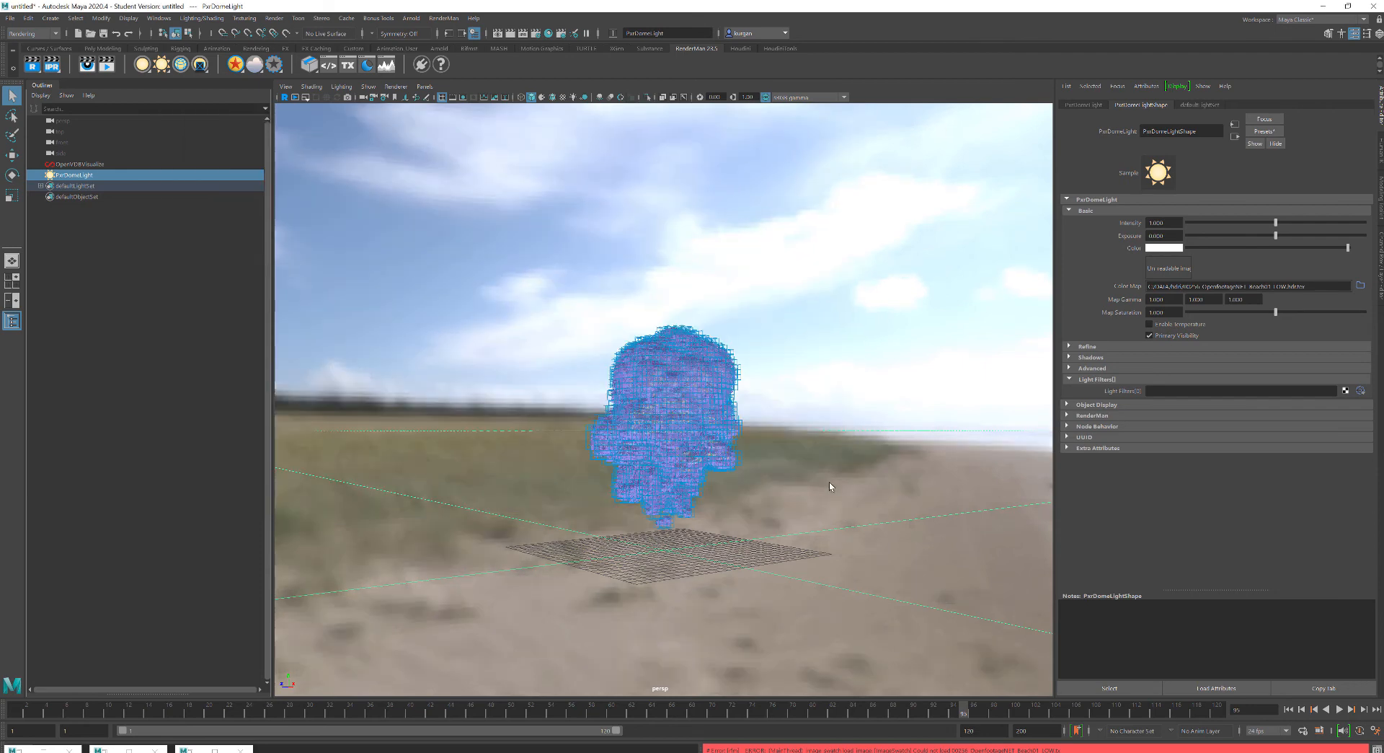
# Clear the message history in the Script Editor and put its window away.
pyautogui.click(1378, 749)
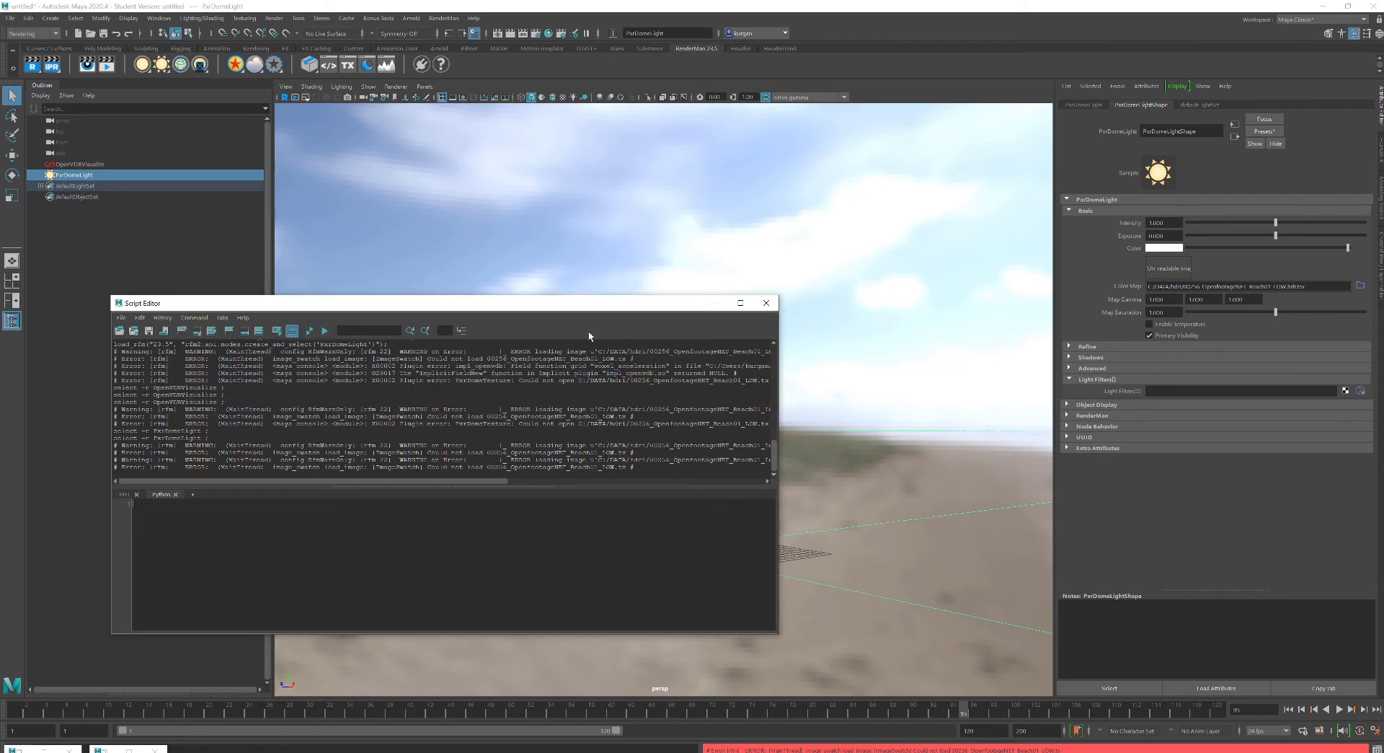
pyautogui.click(212, 330)
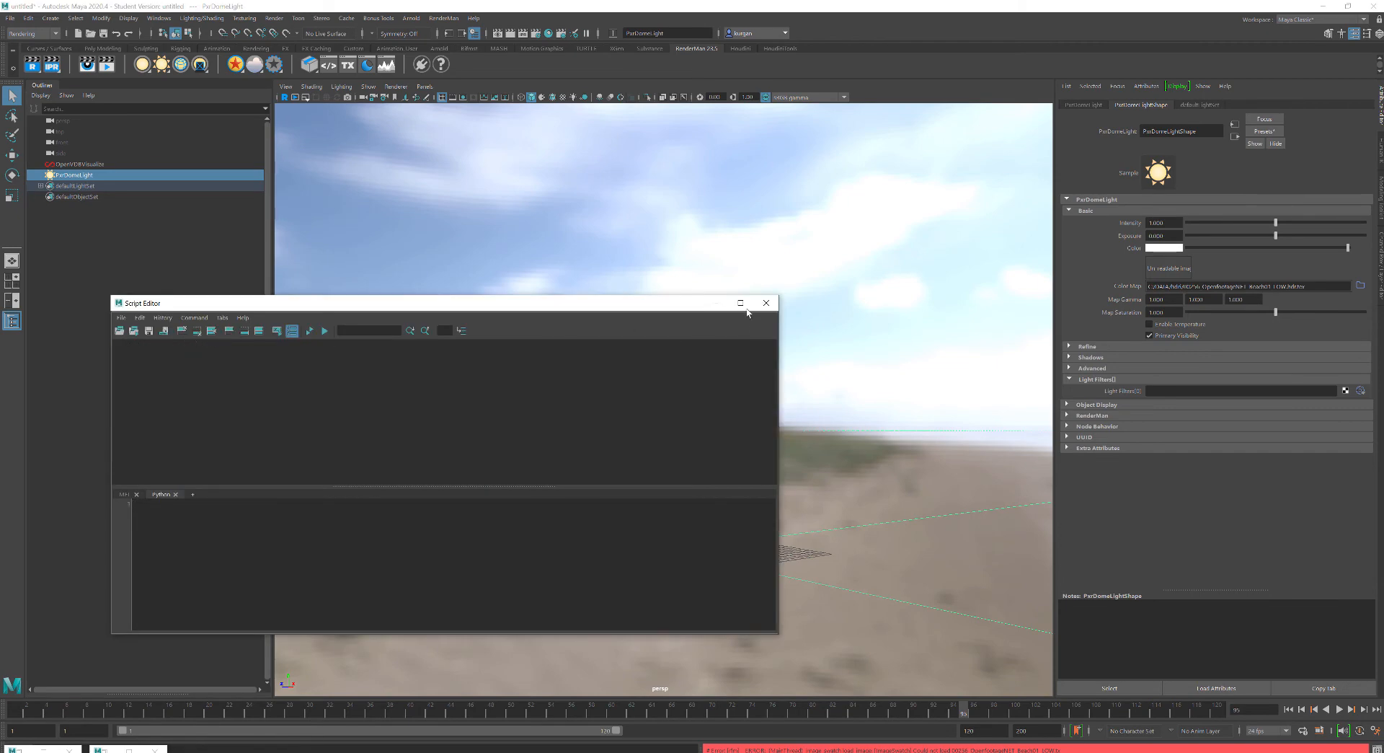
pyautogui.click(718, 304)
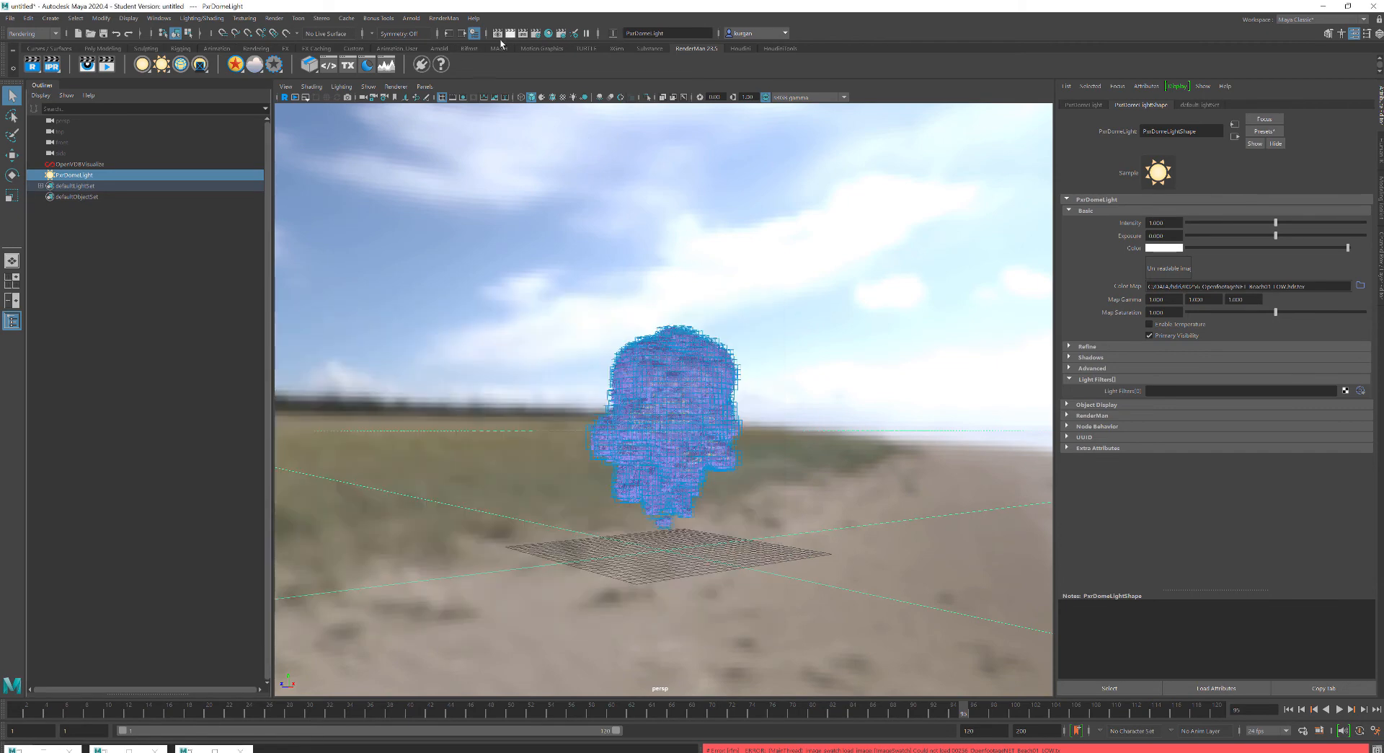
# Render the view with the new environment map and turn off the dome light's Primary Visibility.
pyautogui.click(509, 33)
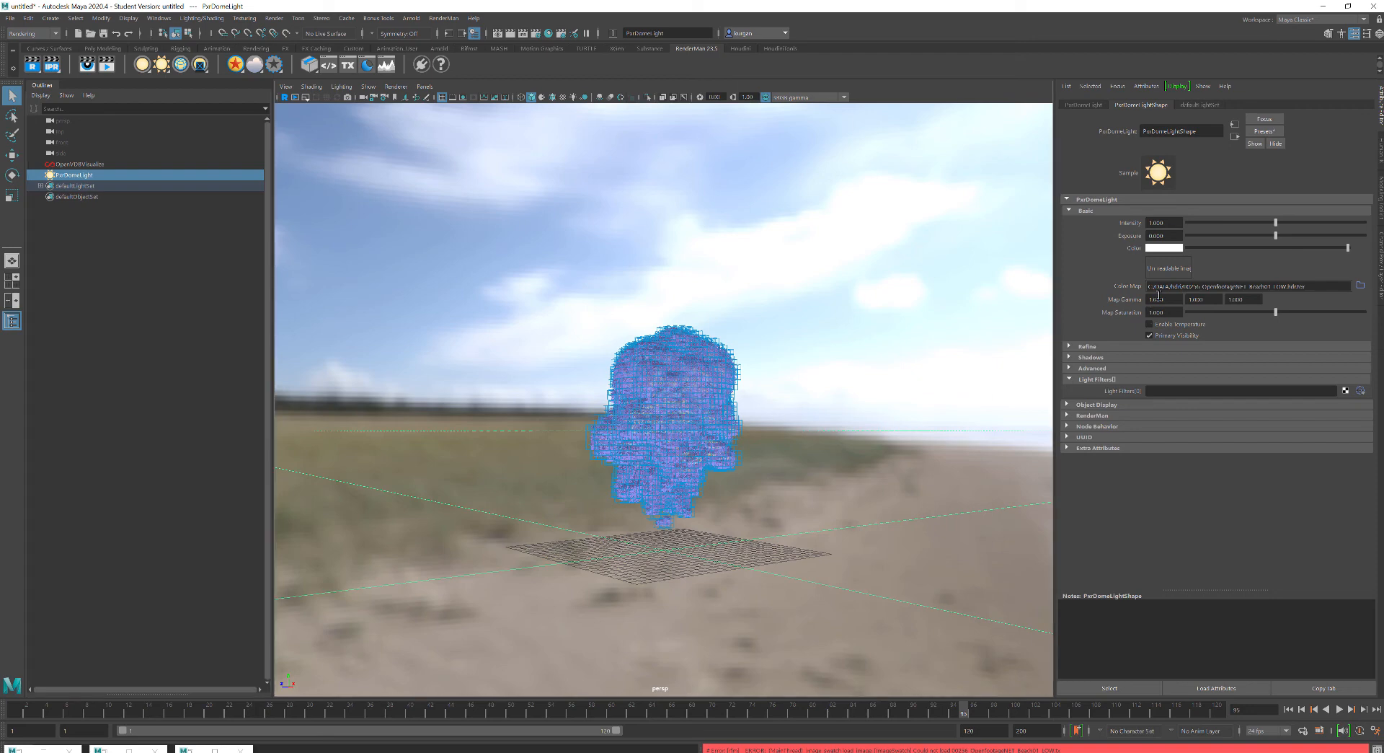
pyautogui.click(597, 288)
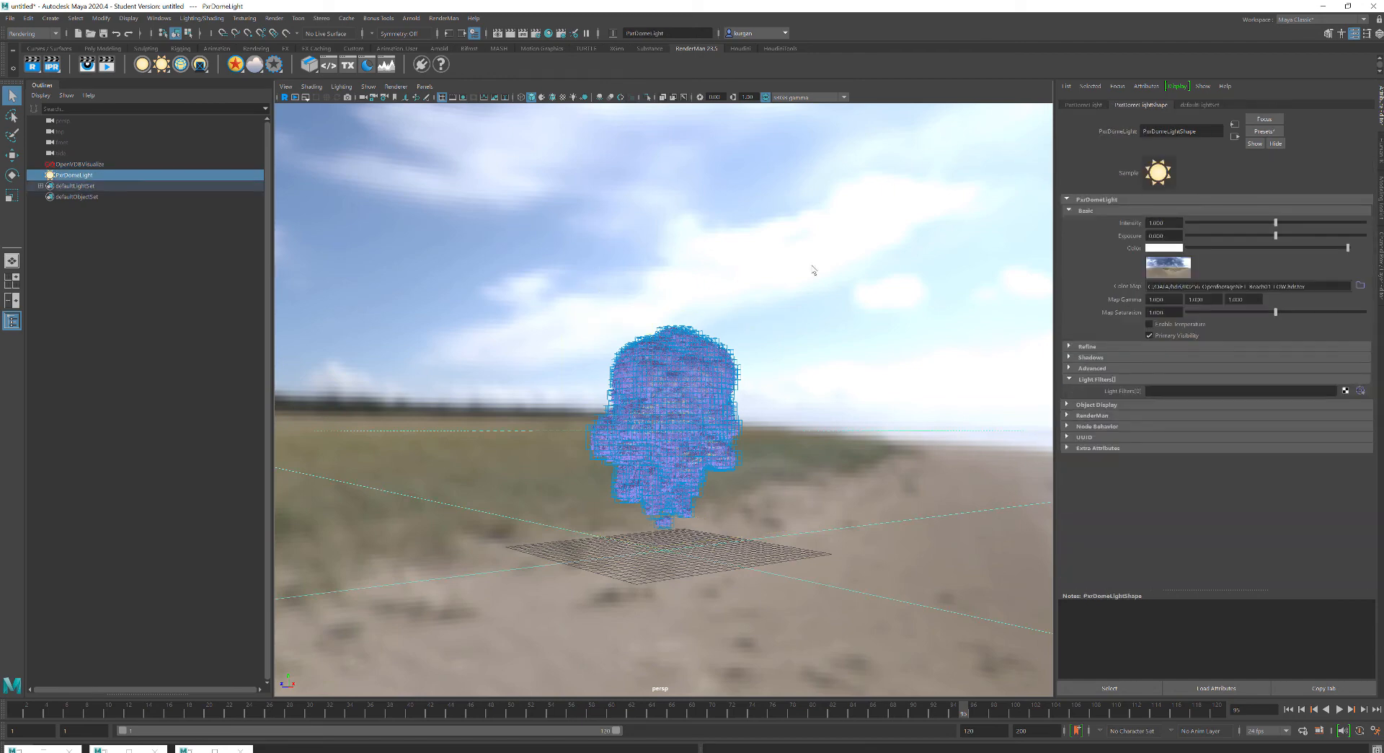
pyautogui.click(1148, 335)
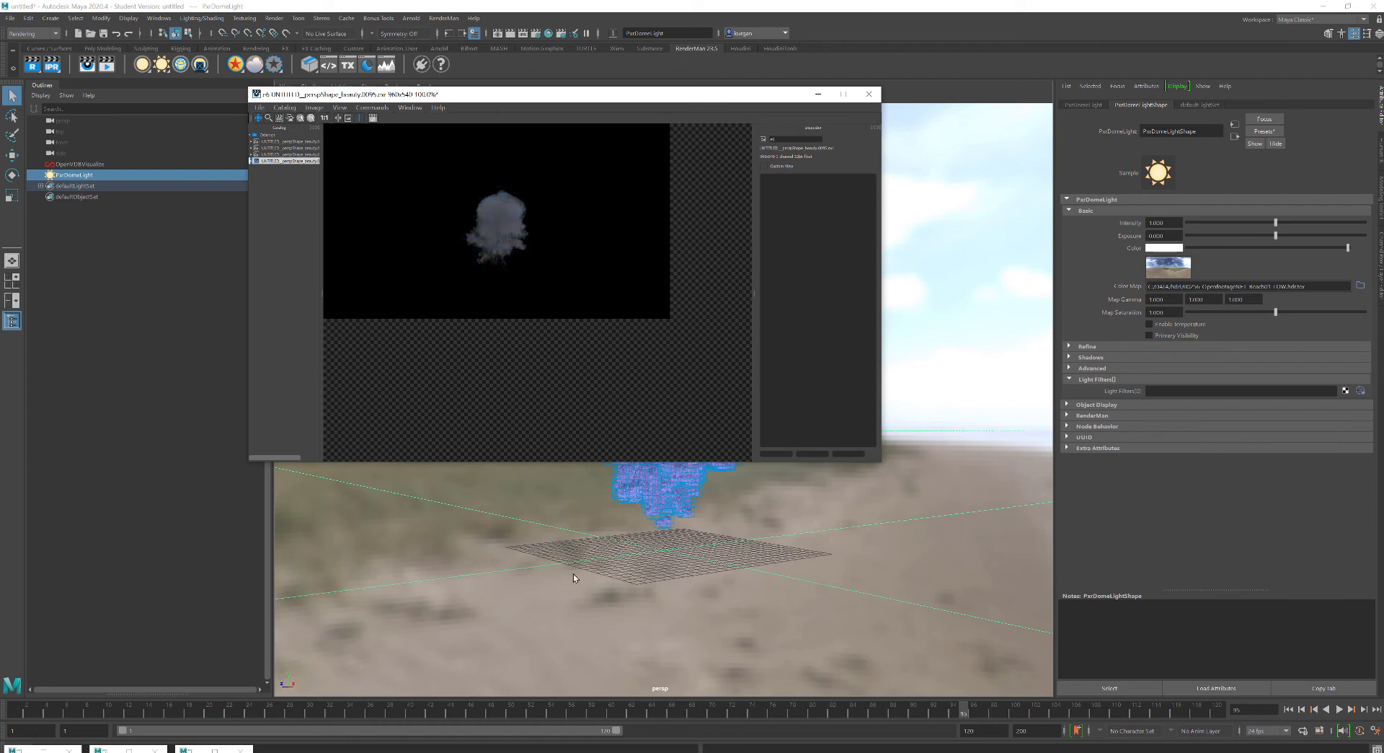
# Go to frame 12, render it, and inspect the result in the render window.
pyautogui.click(132, 710)
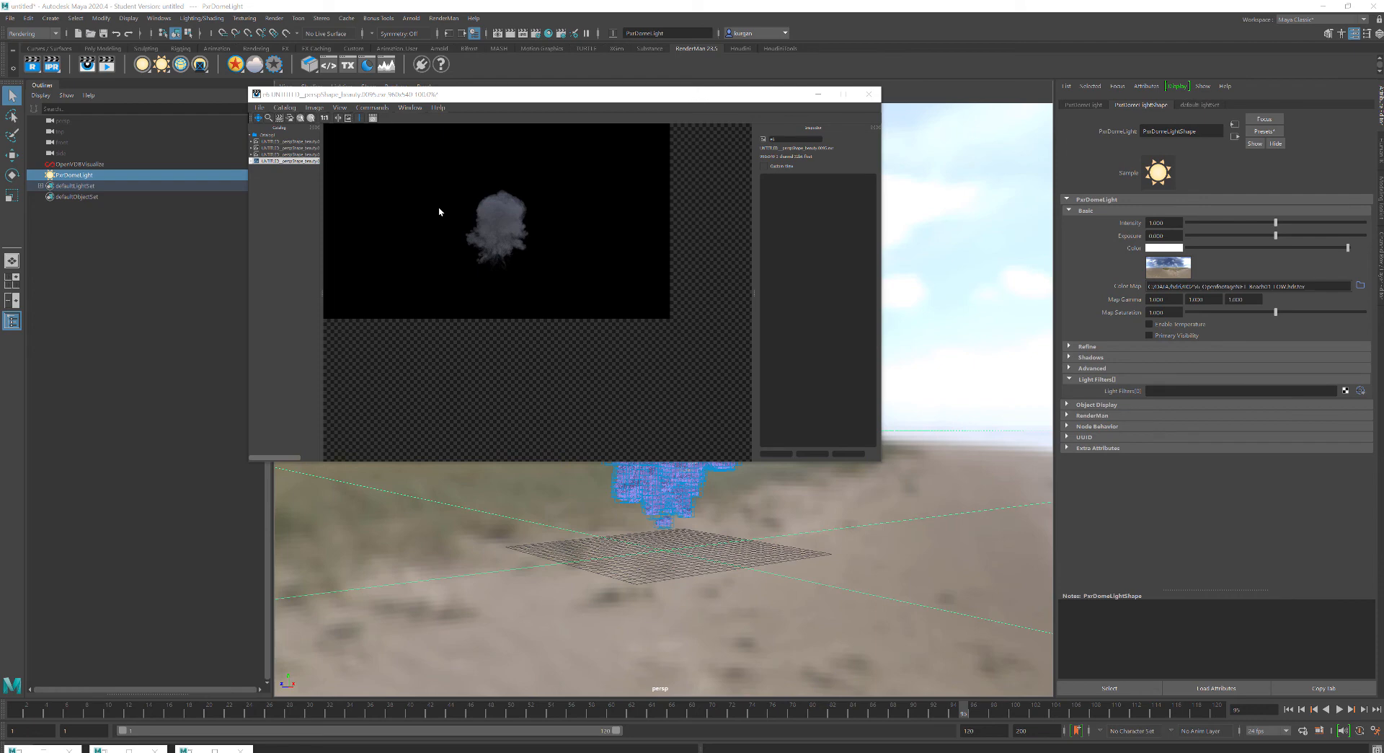
pyautogui.hotkey('alt', 'Tab')
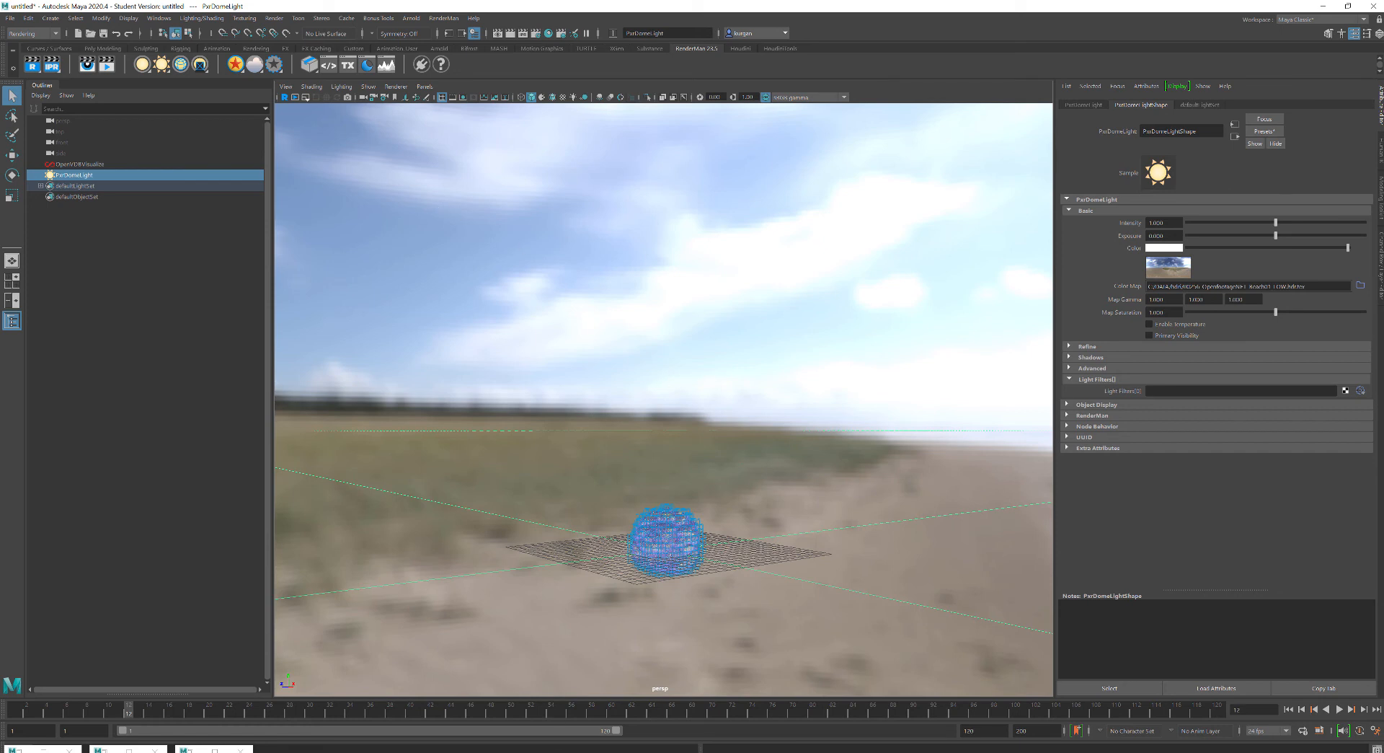
pyautogui.moveTo(512, 708)
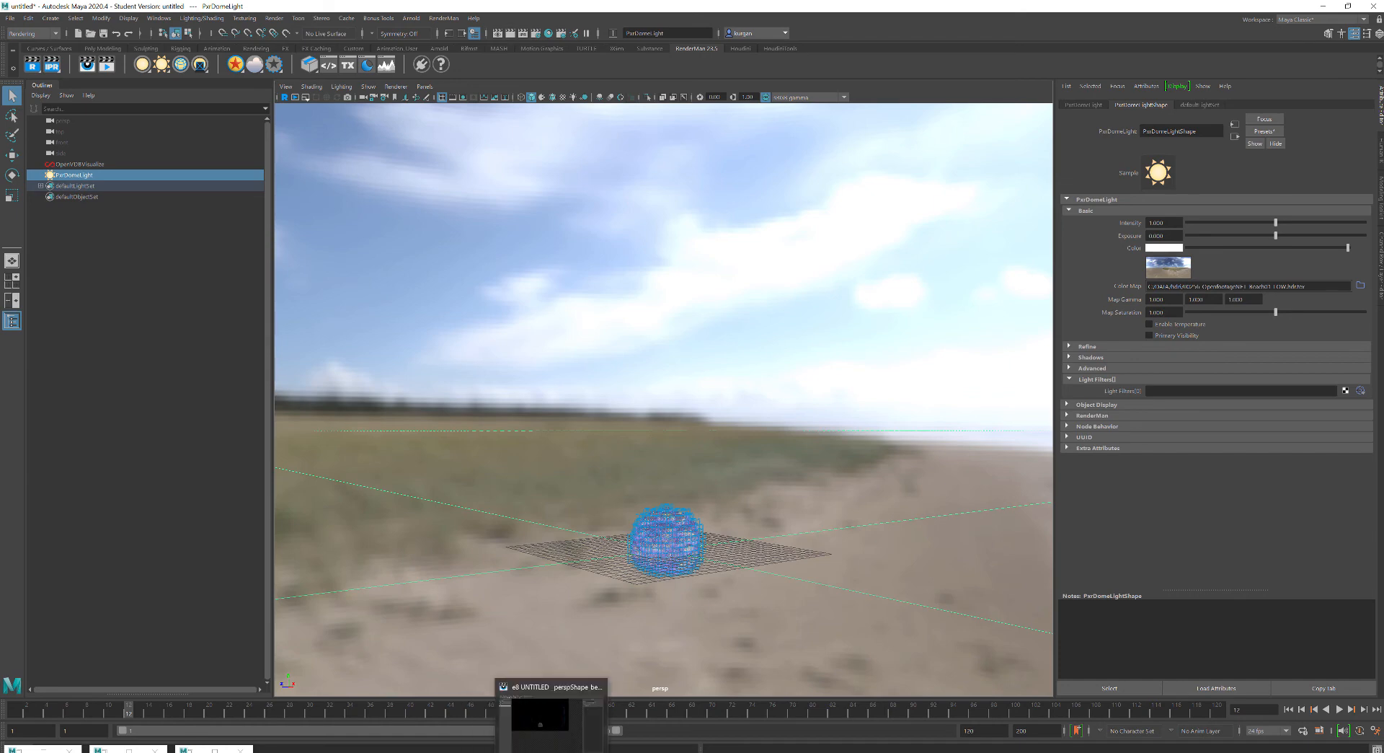
pyautogui.click(560, 714)
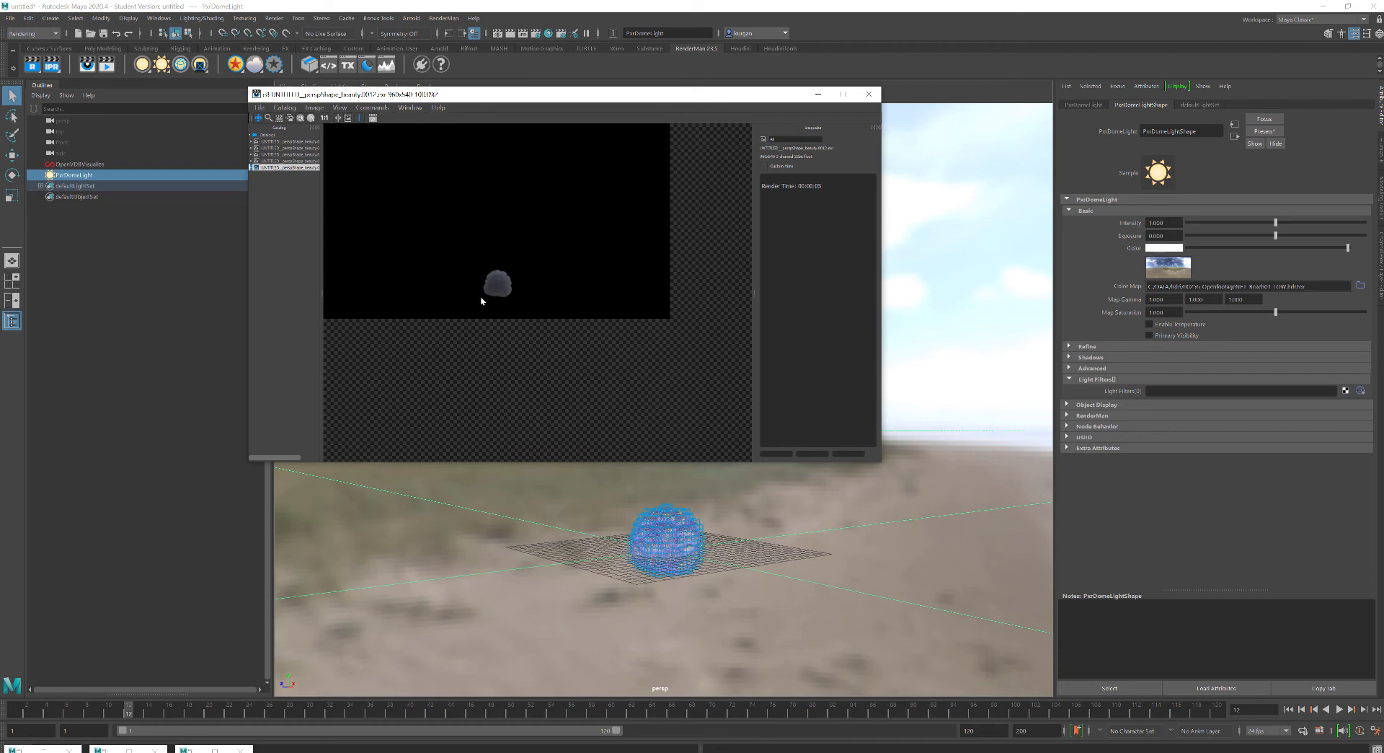
pyautogui.click(817, 93)
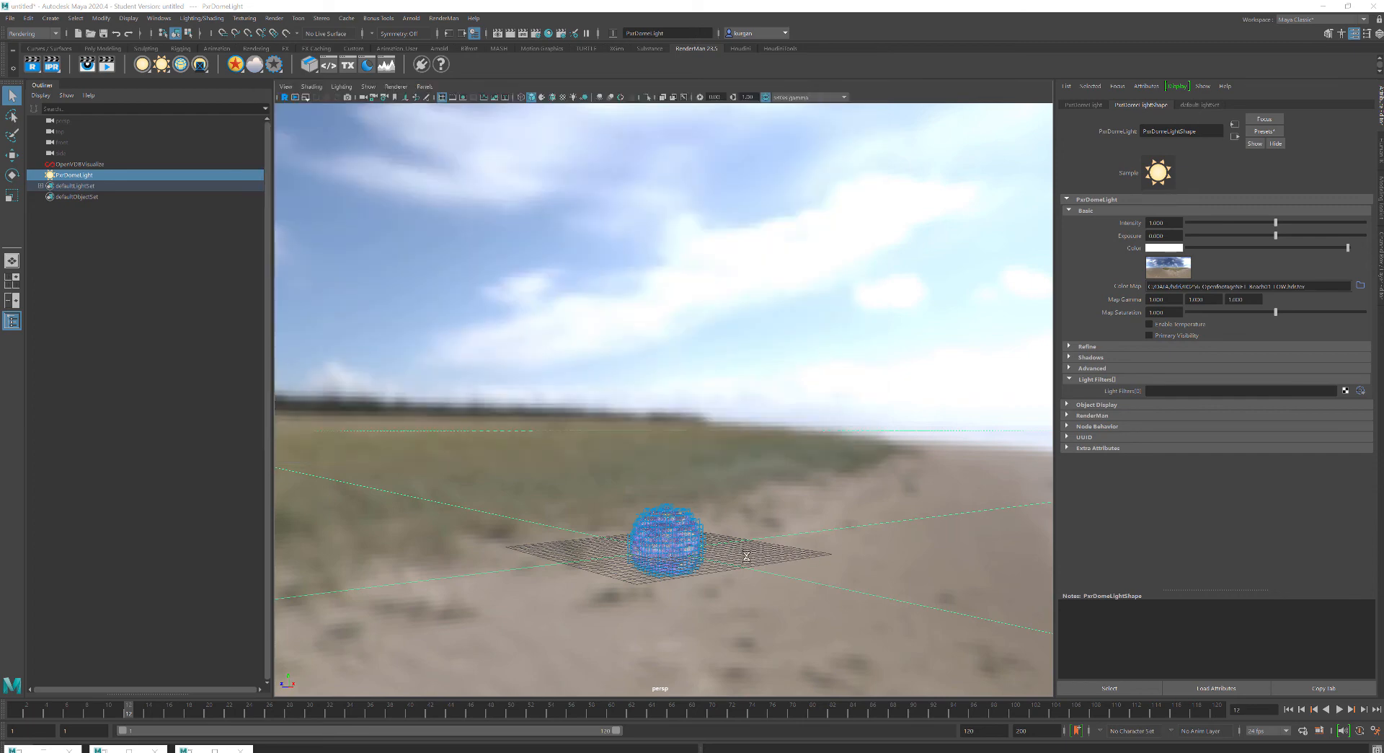
# In the Hypershade, spread out the overlapping display, dome light and d_openexr1 nodes, placing PxrVolume2 between PxrPrimvar1 and PxrVolume2SG.
pyautogui.click(546, 34)
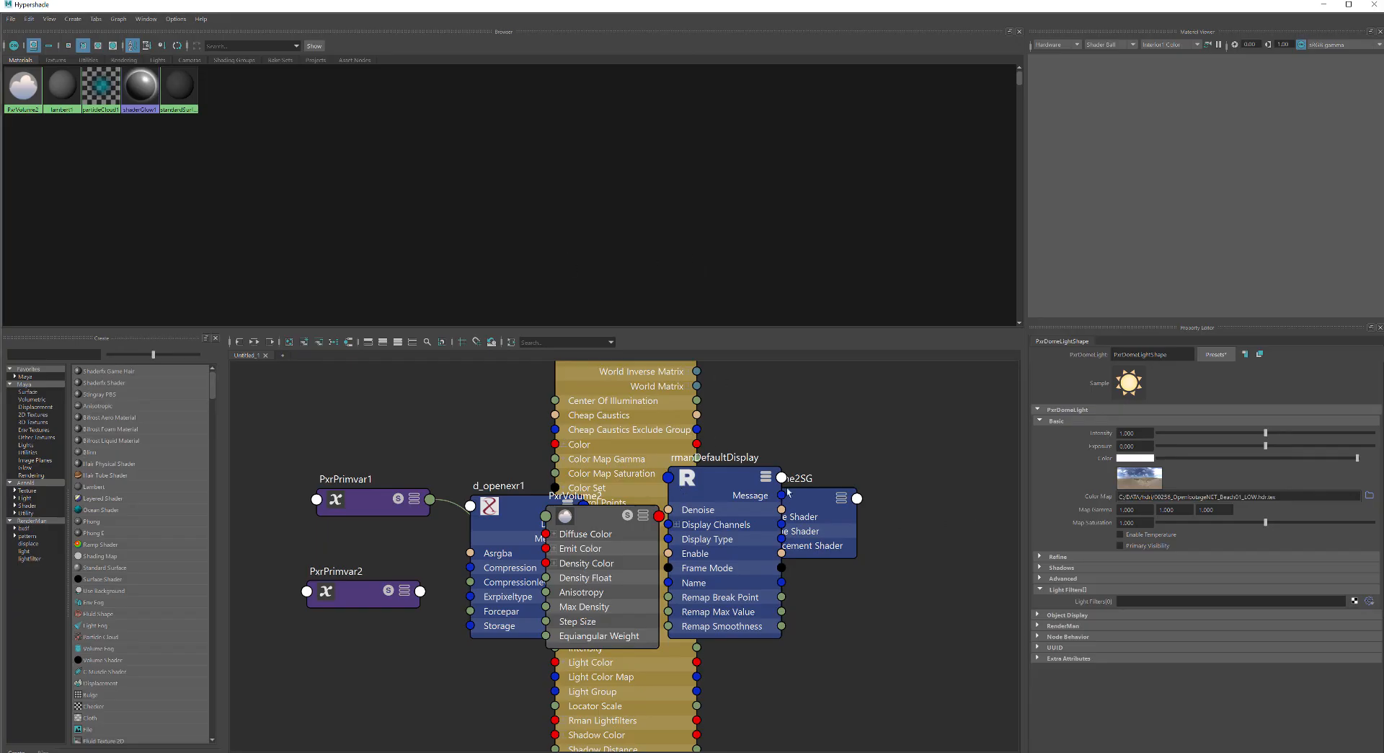
pyautogui.moveTo(727, 479); pyautogui.dragTo(935, 611)
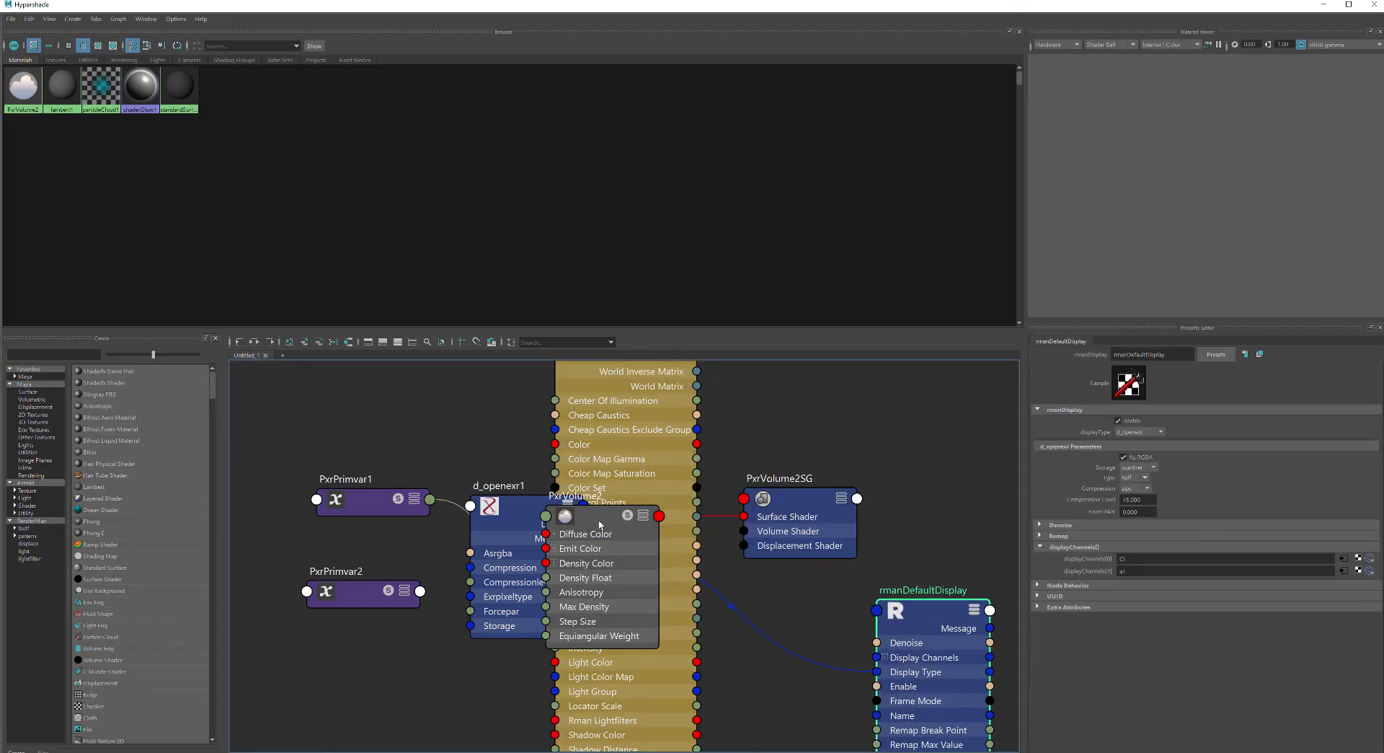
pyautogui.moveTo(601, 524); pyautogui.dragTo(789, 390)
pyautogui.scroll(-1, 651, 408)
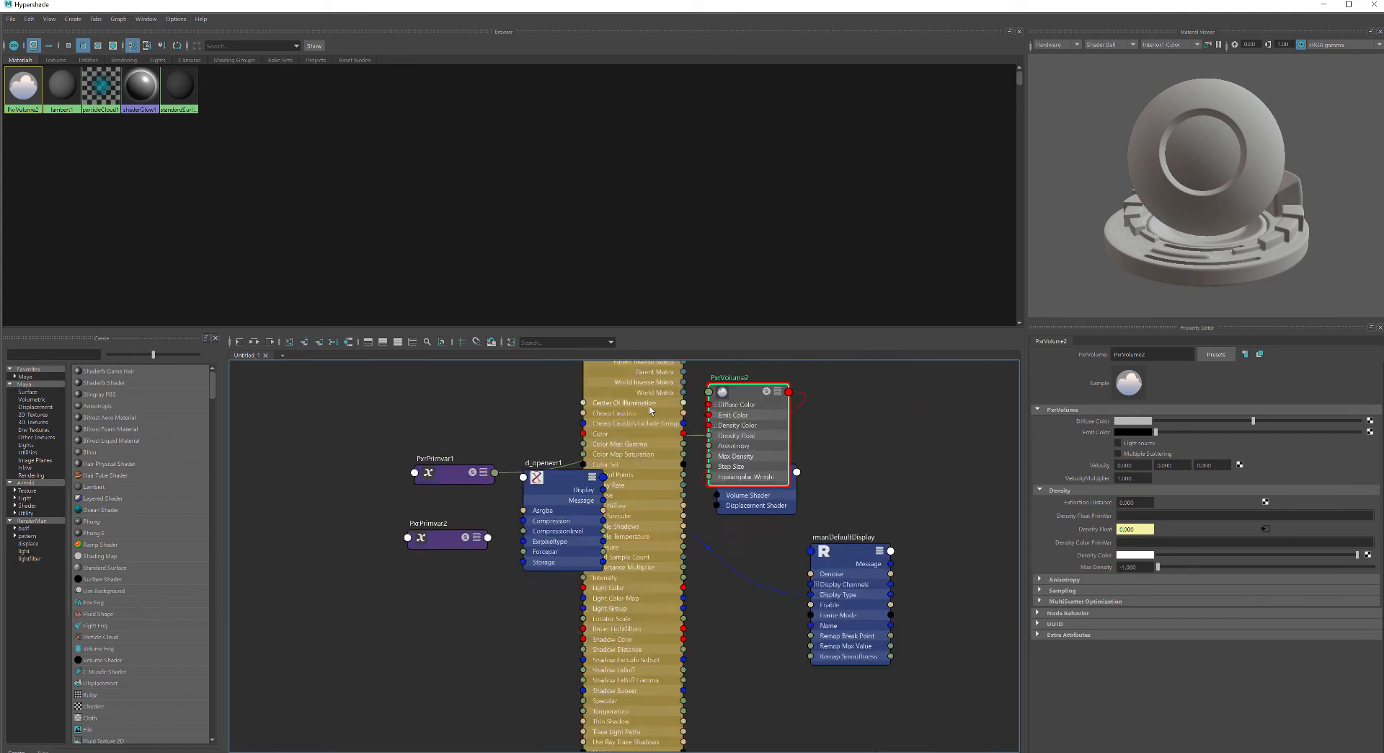
pyautogui.scroll(-1, 651, 408)
pyautogui.moveTo(634, 374); pyautogui.dragTo(971, 640)
pyautogui.scroll(3, 659, 518)
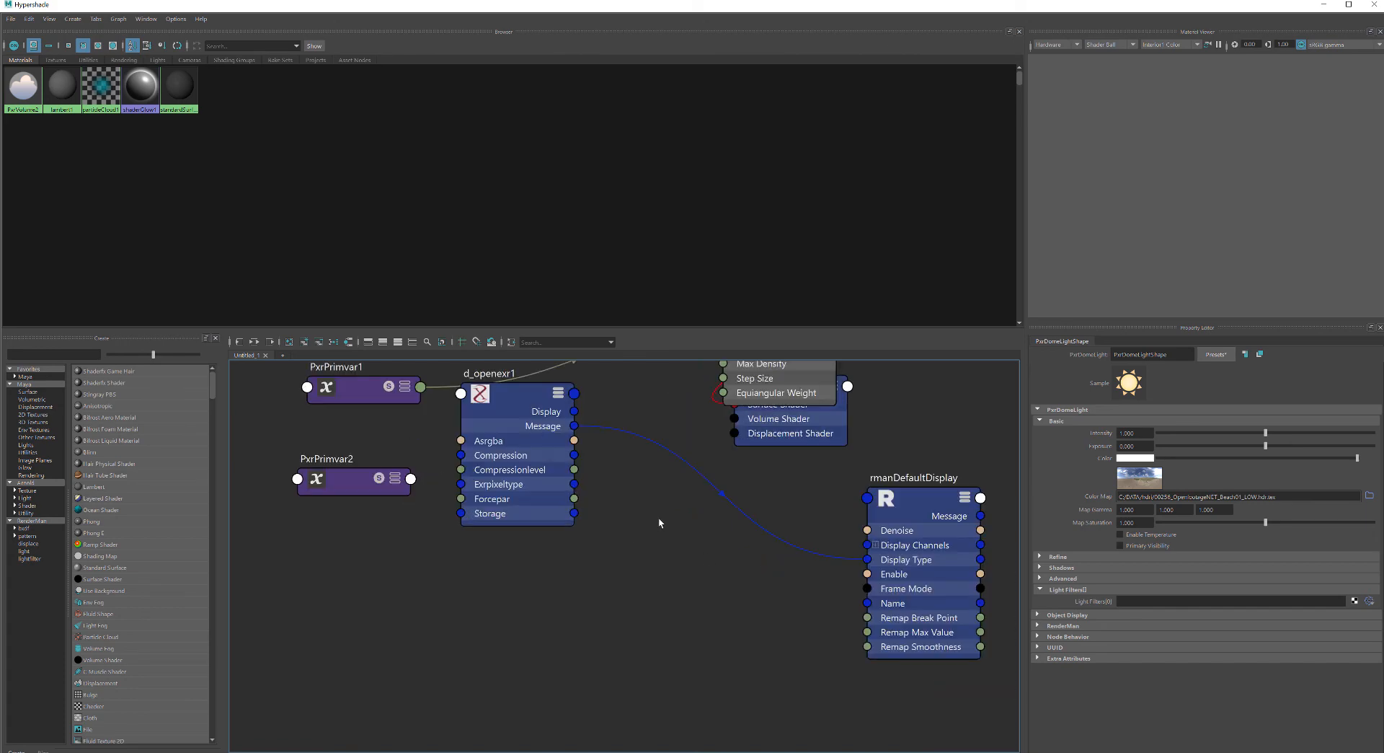
pyautogui.keyDown('alt'); pyautogui.moveTo(680, 497); pyautogui.dragTo(741, 538, button='middle'); pyautogui.keyUp('alt')
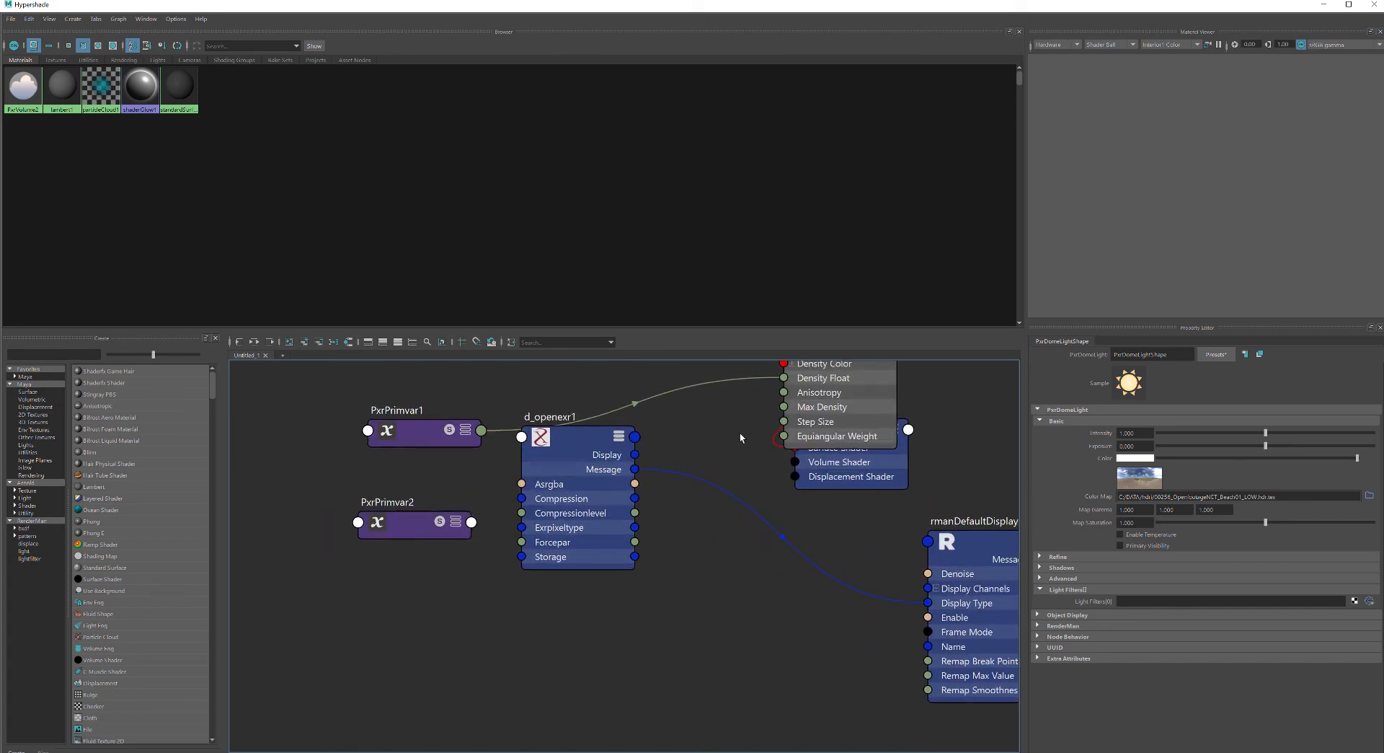
pyautogui.keyDown('alt'); pyautogui.moveTo(713, 496); pyautogui.dragTo(703, 522, button='middle'); pyautogui.keyUp('alt')
pyautogui.moveTo(571, 517); pyautogui.dragTo(764, 750)
pyautogui.keyDown('alt'); pyautogui.moveTo(633, 521); pyautogui.dragTo(618, 538, button='middle'); pyautogui.keyUp('alt')
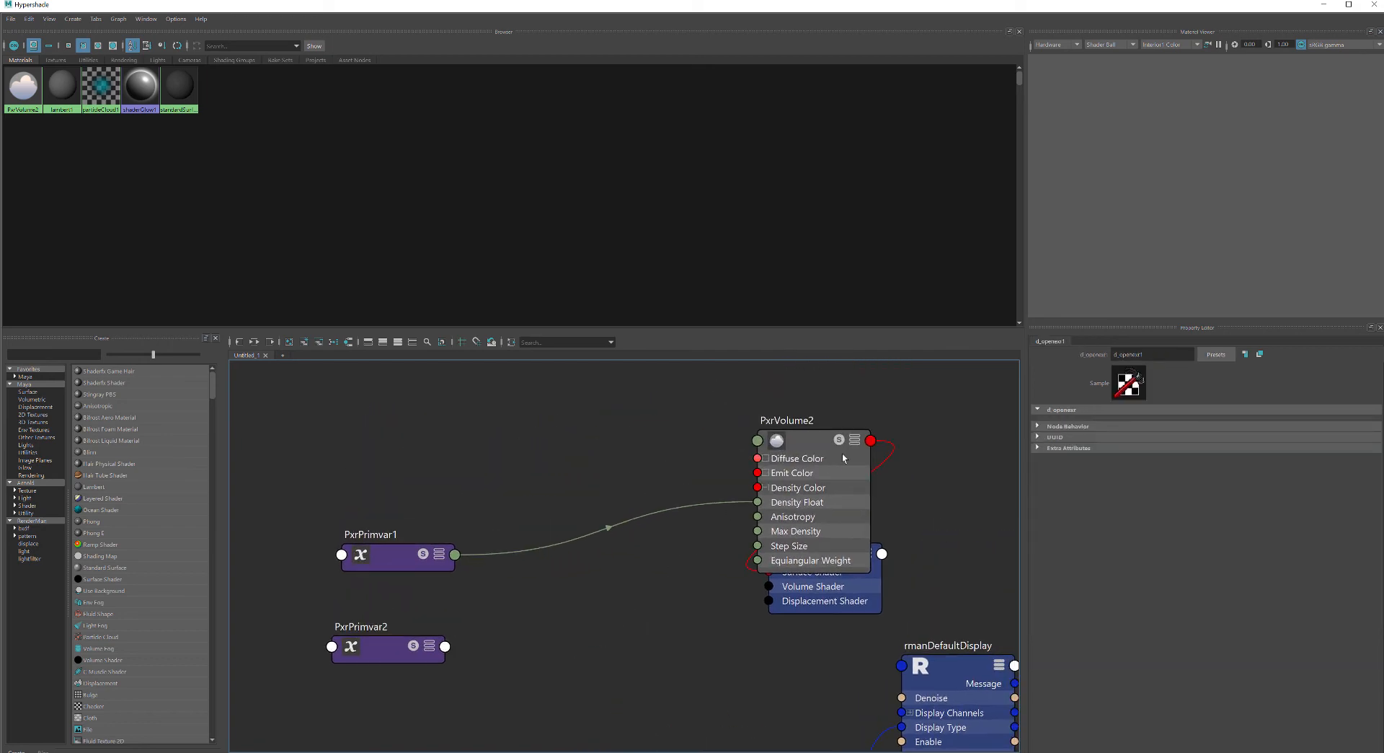
pyautogui.moveTo(822, 443); pyautogui.dragTo(647, 498)
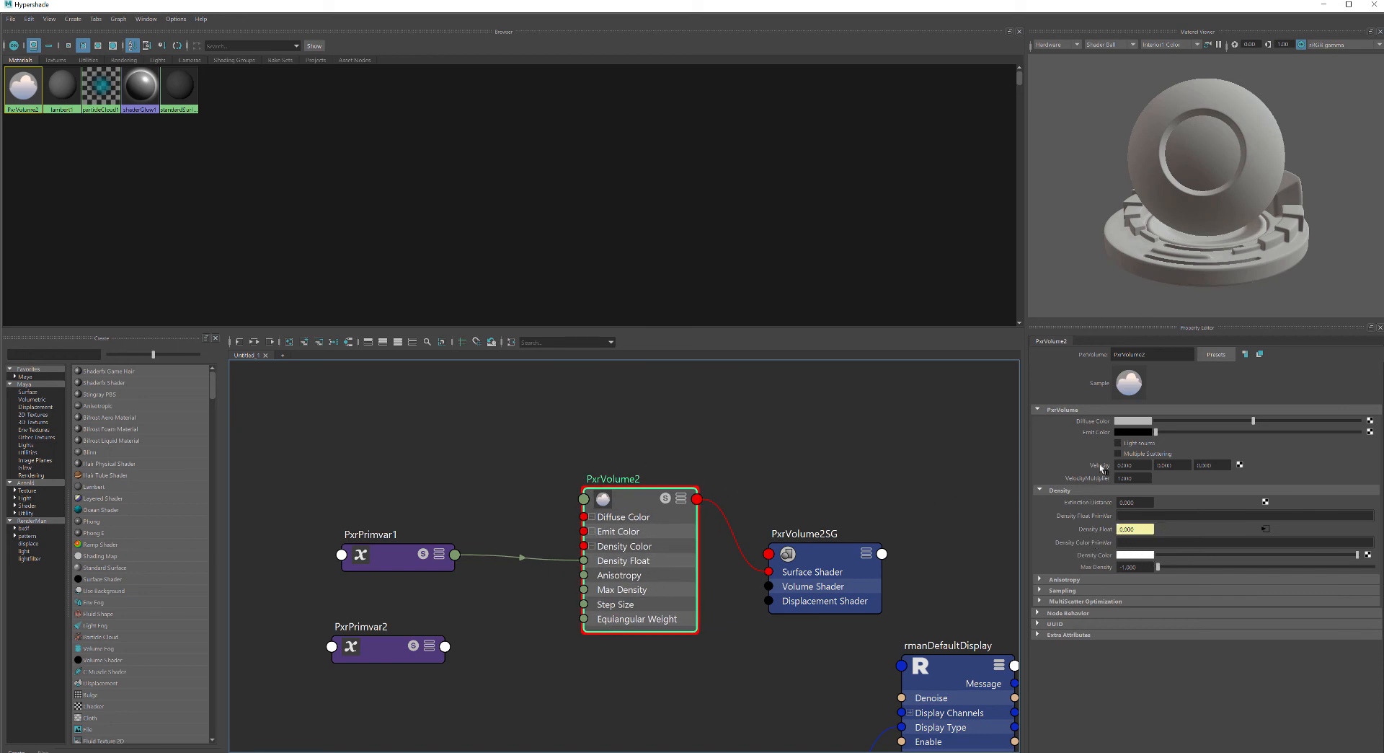
# Set PxrVolume2's Emit Color to pure red and render the perspective view.
pyautogui.click(1134, 432)
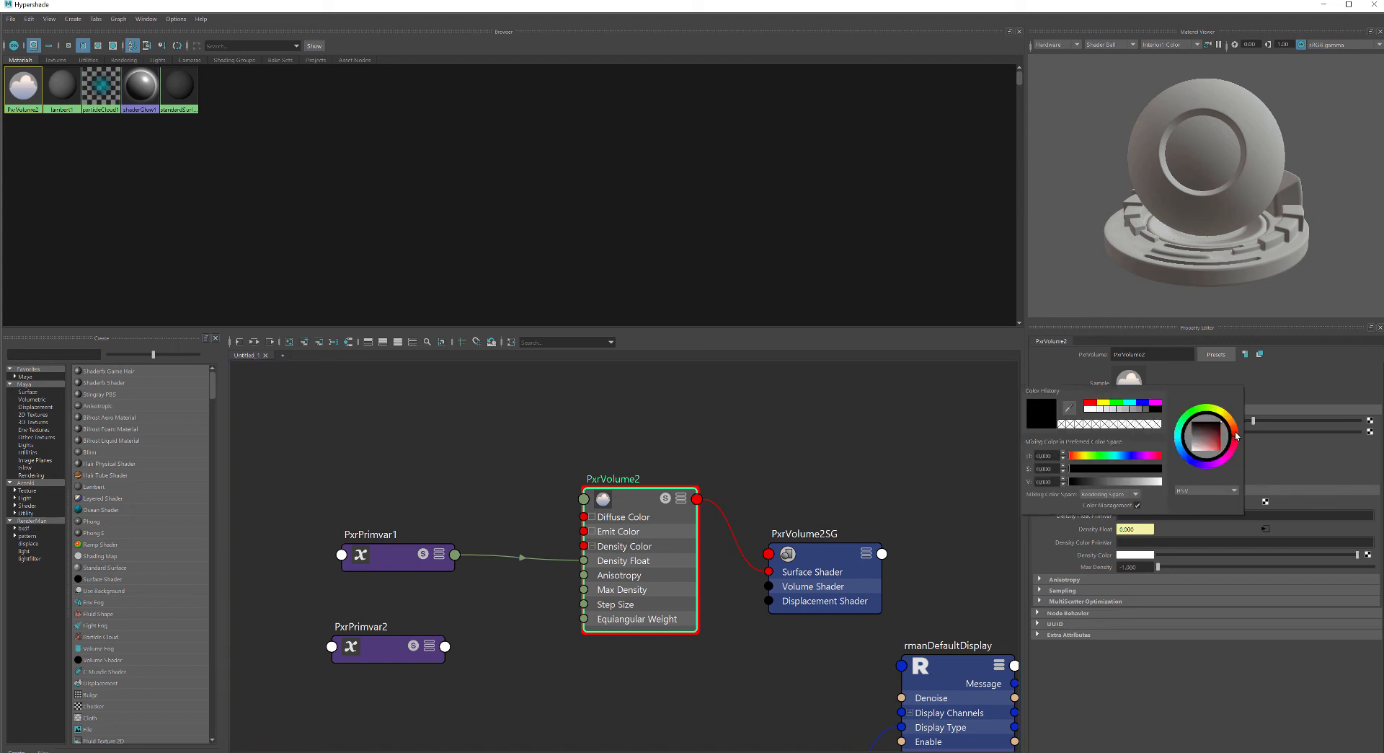
pyautogui.moveTo(1218, 448); pyautogui.dragTo(1228, 421)
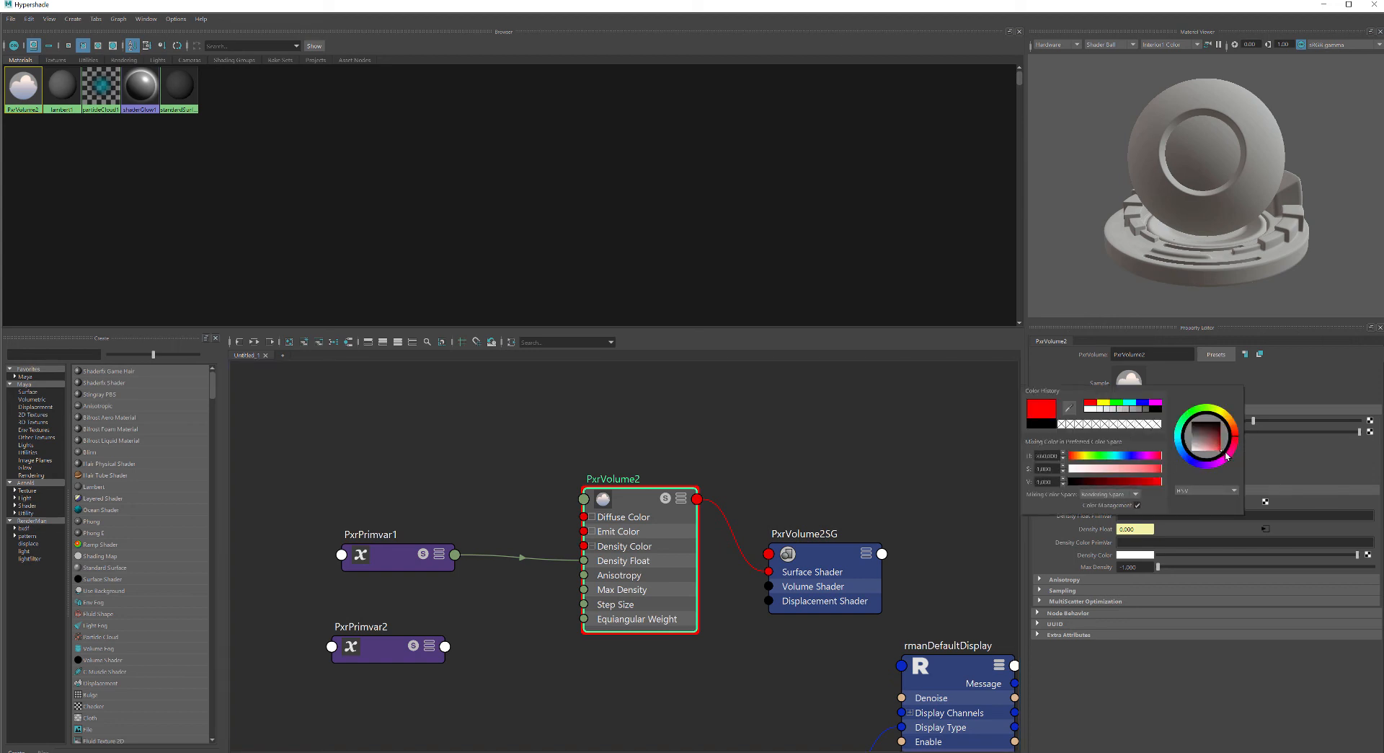
pyautogui.click(1321, 6)
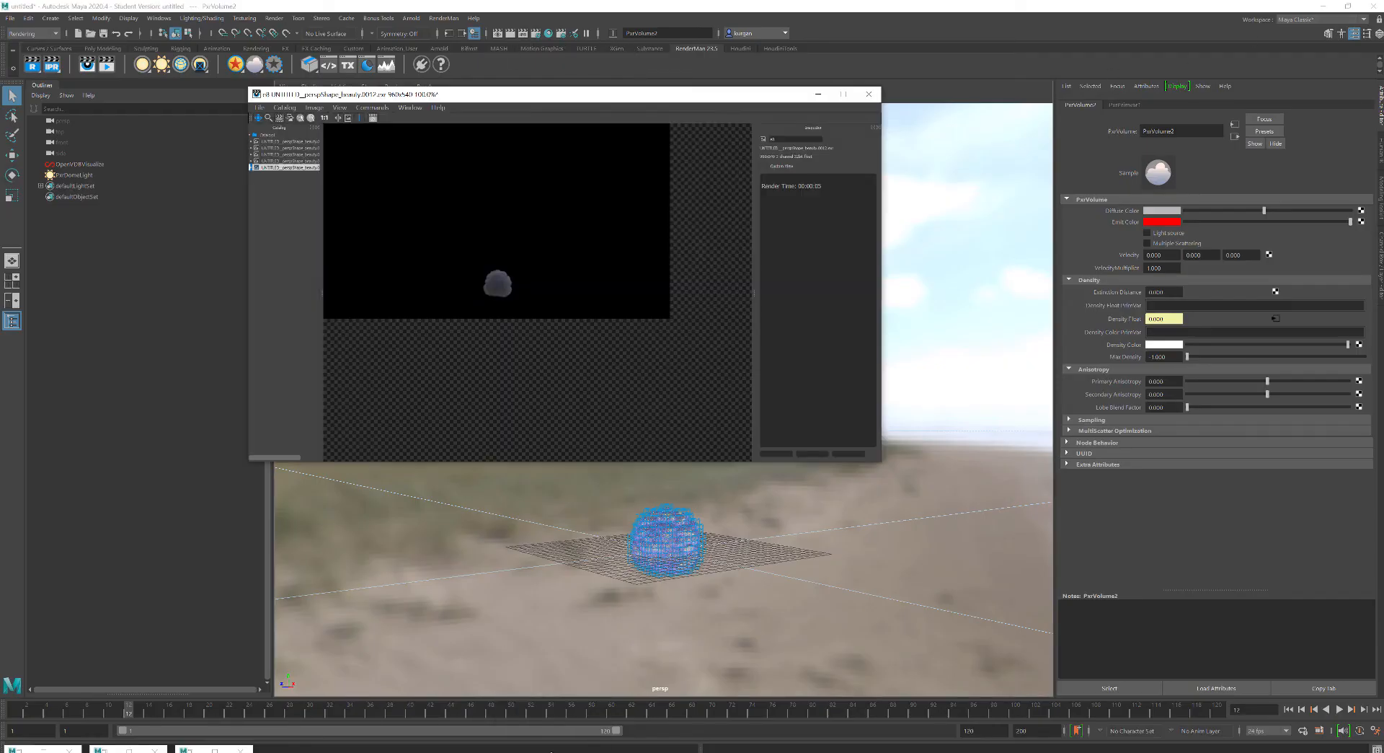
pyautogui.click(513, 36)
pyautogui.click(512, 36)
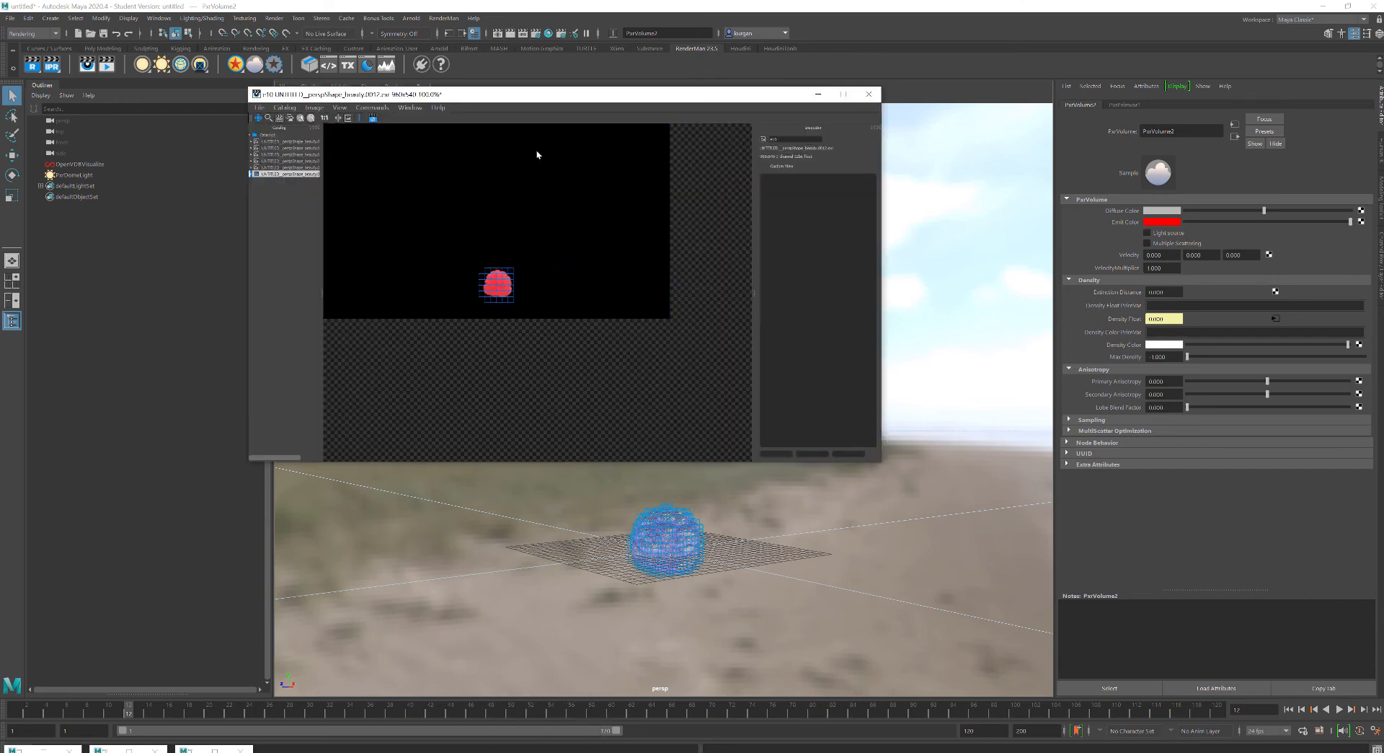
# Turn off the Window Always On Top option for the render window.
pyautogui.click(410, 108)
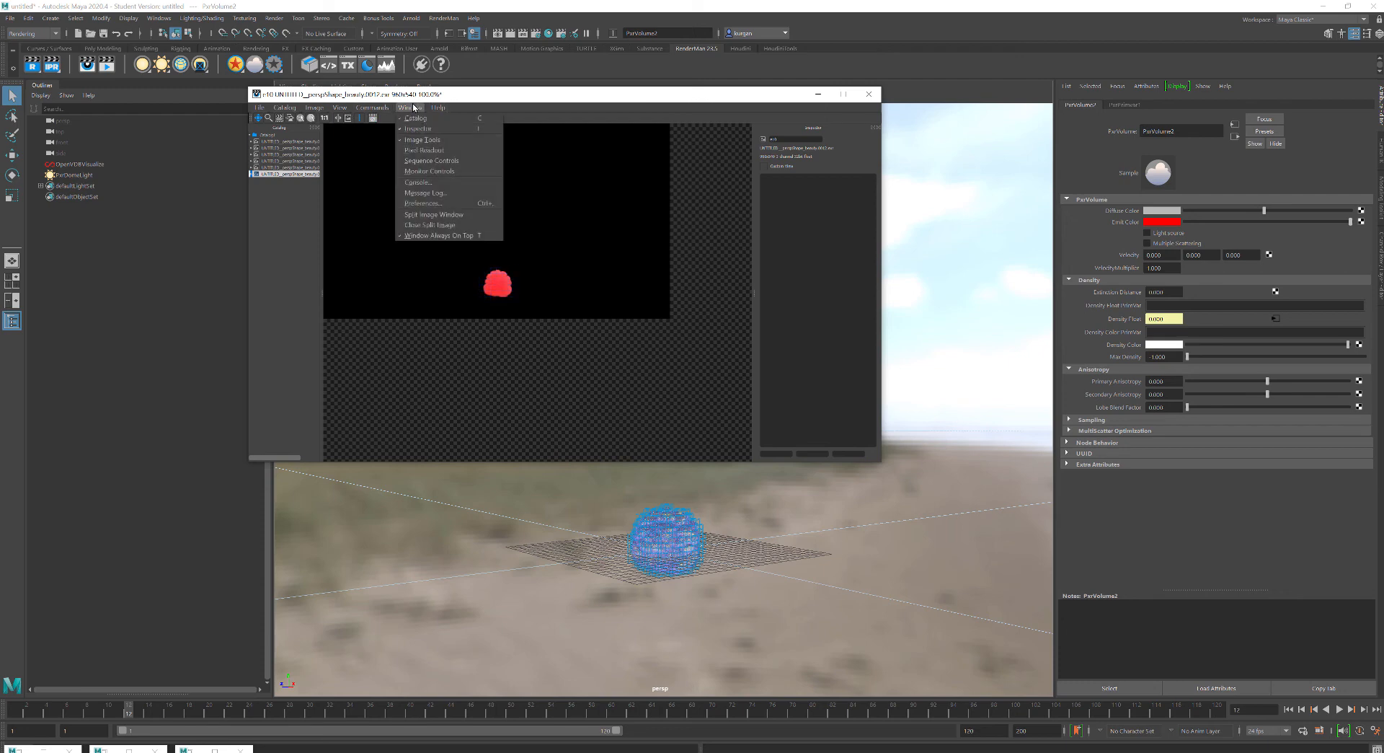
pyautogui.click(442, 236)
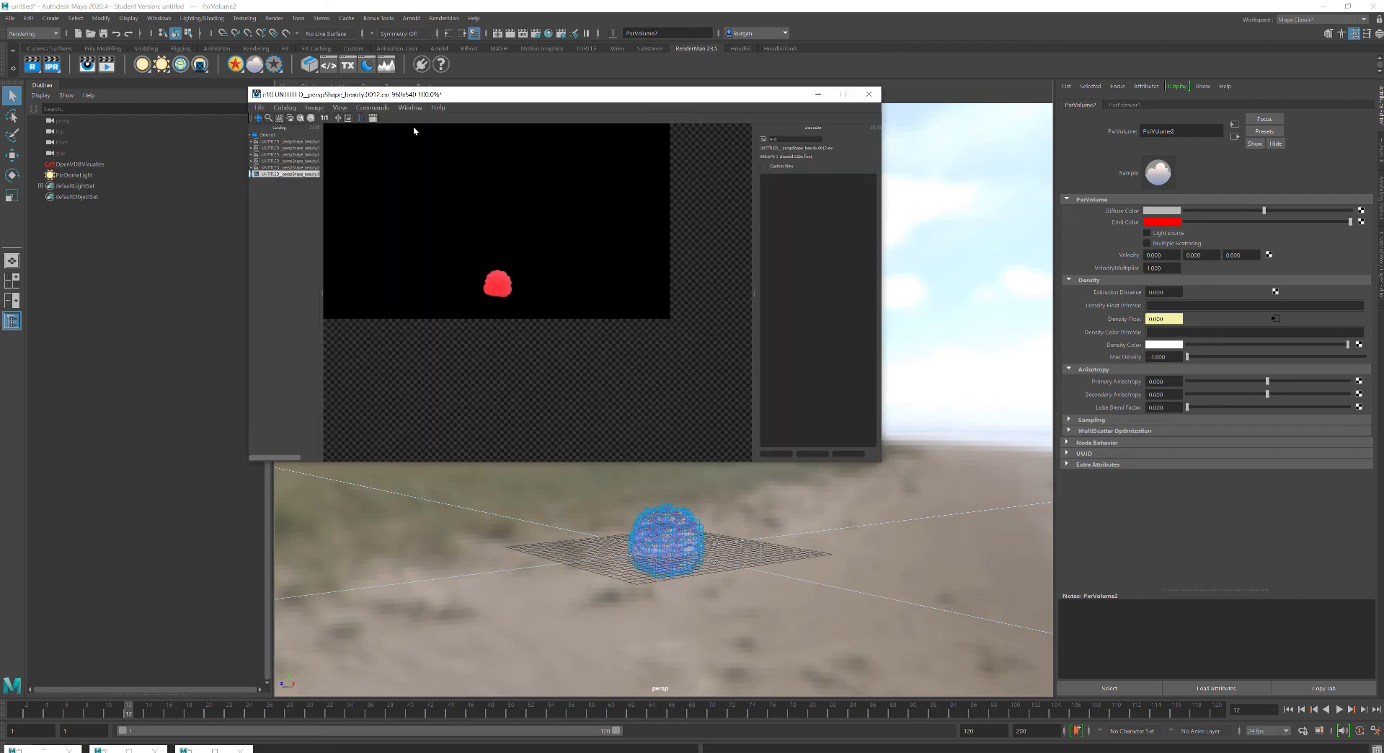
pyautogui.click(410, 107)
pyautogui.click(425, 235)
# Set PxrVolume2's Emit Color back to black and check the messages in the Script Editor.
pyautogui.moveTo(1203, 222); pyautogui.dragTo(1181, 235)
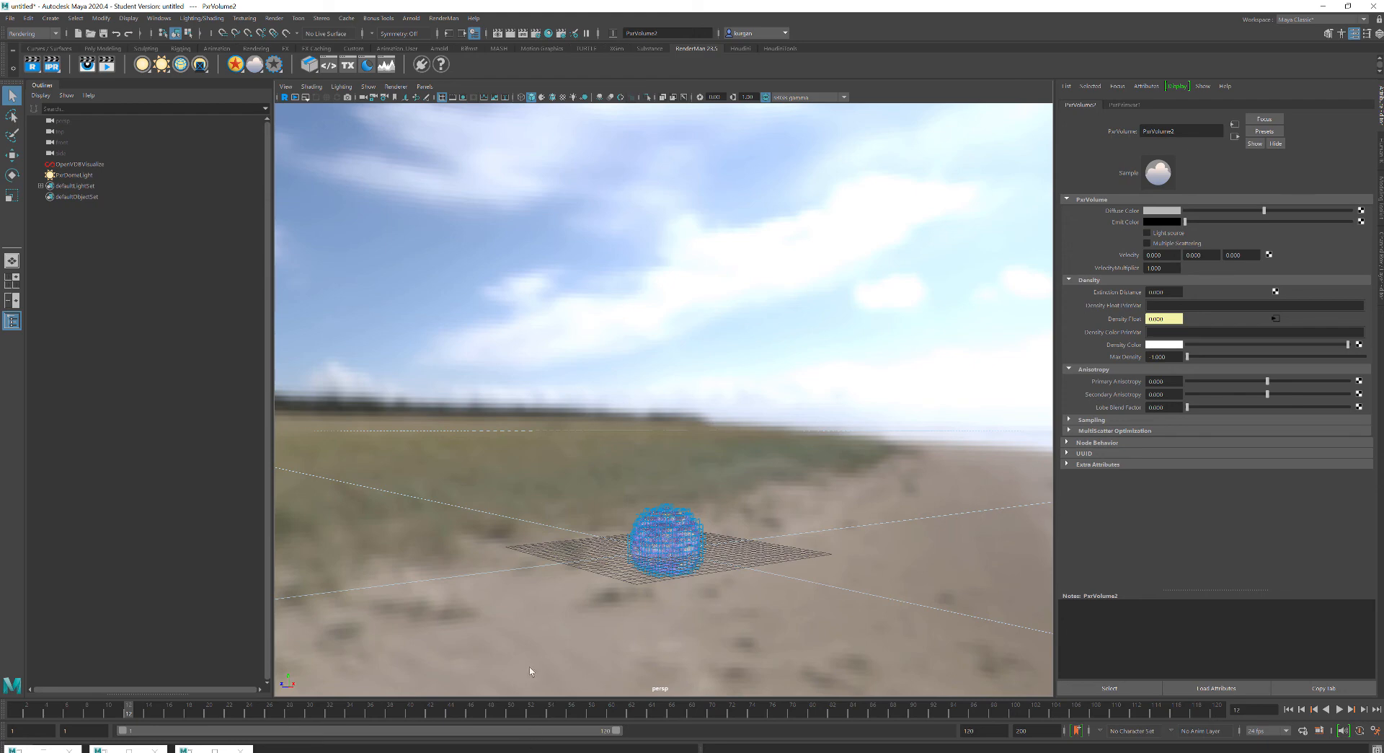
pyautogui.click(214, 750)
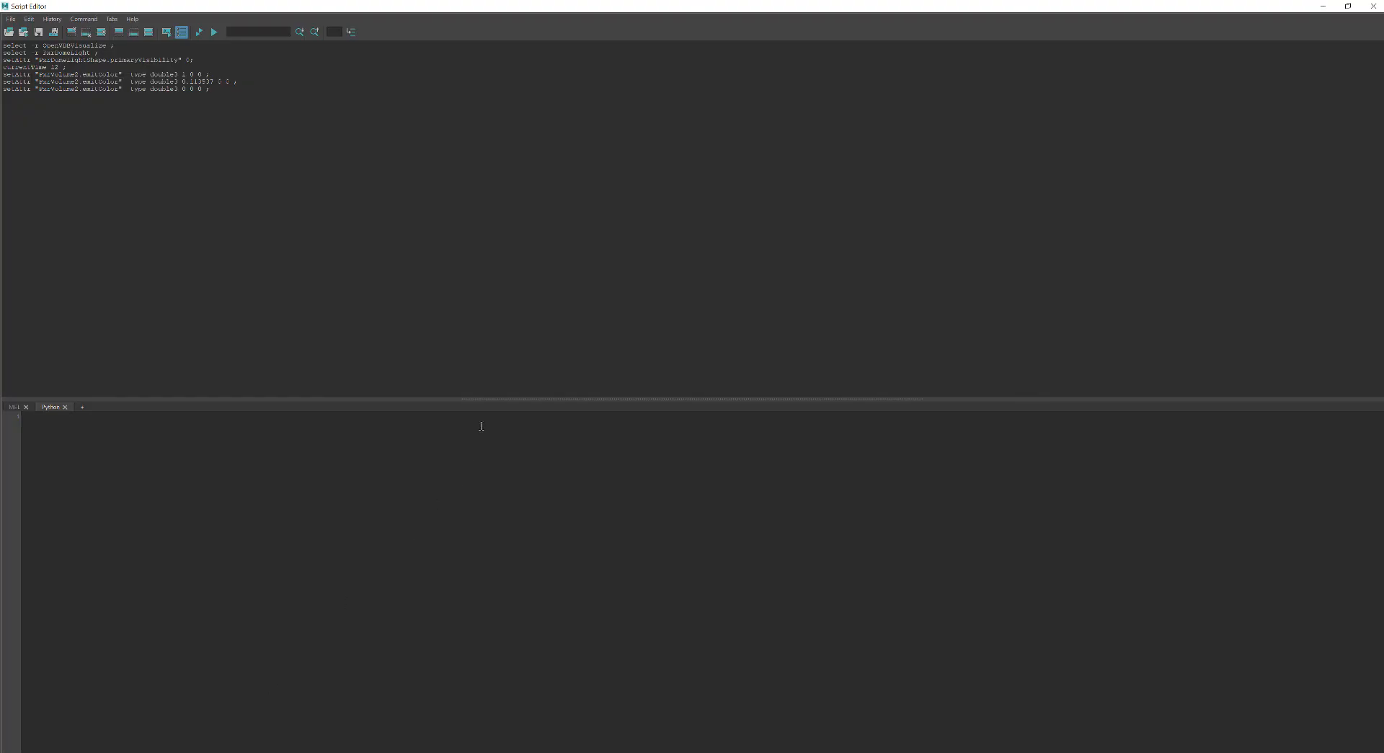
pyautogui.click(1325, 5)
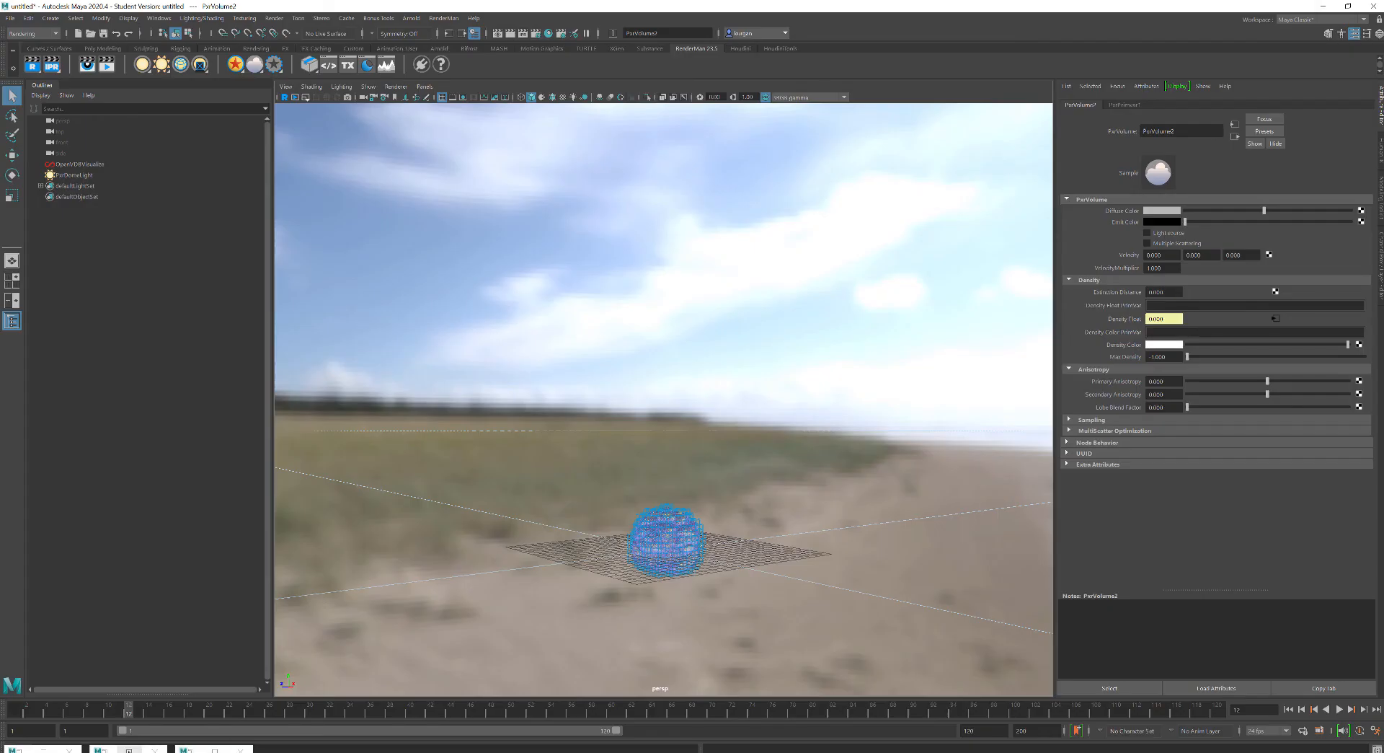
# In the Hypershade, examine the emission attributes of the standardSurface1 material.
pyautogui.click(202, 750)
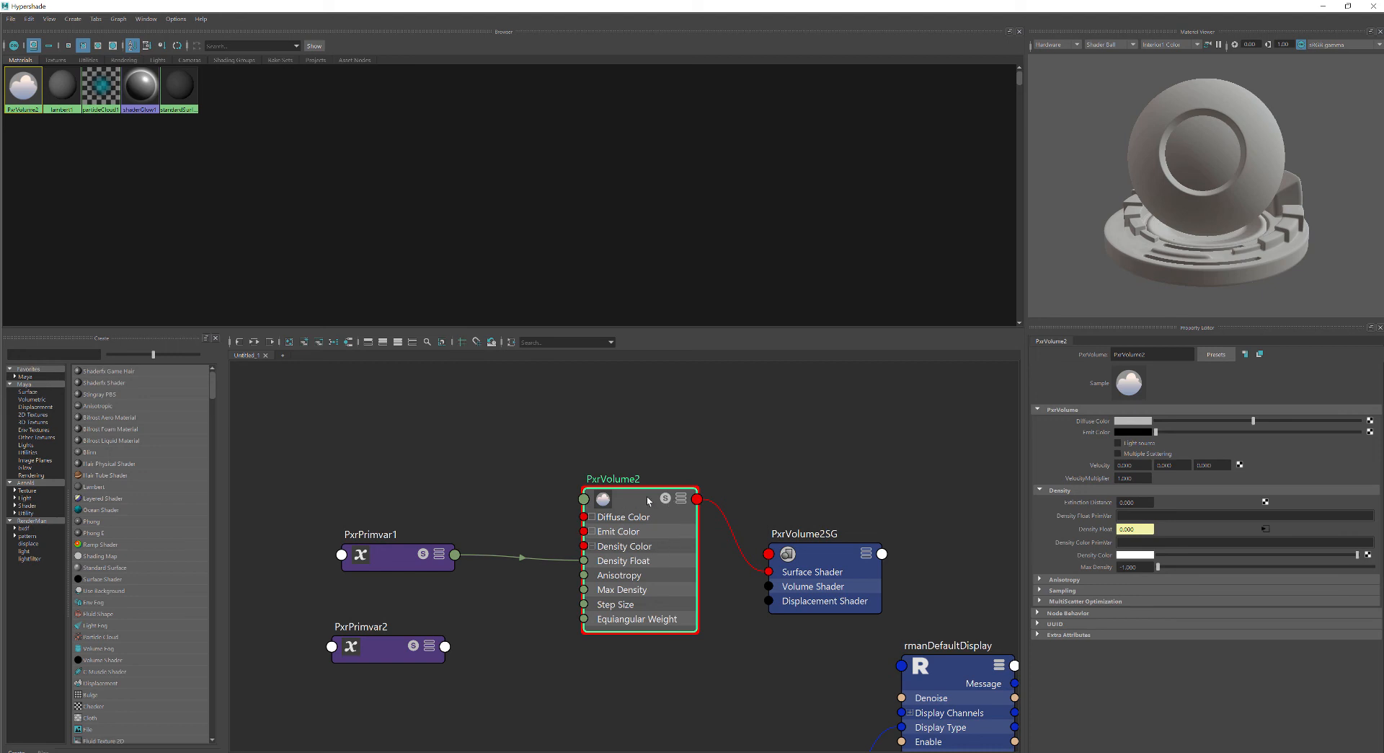
pyautogui.moveTo(648, 499); pyautogui.dragTo(638, 496)
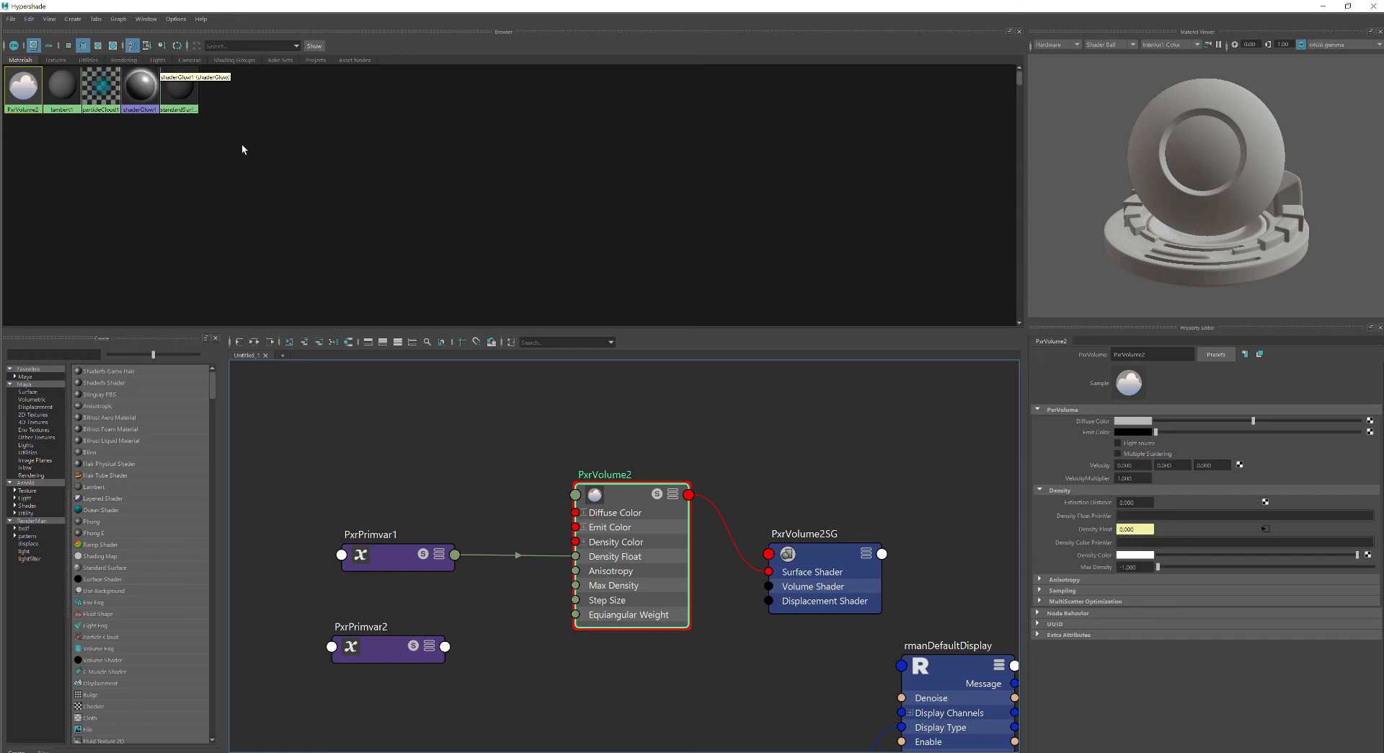
pyautogui.click(179, 87)
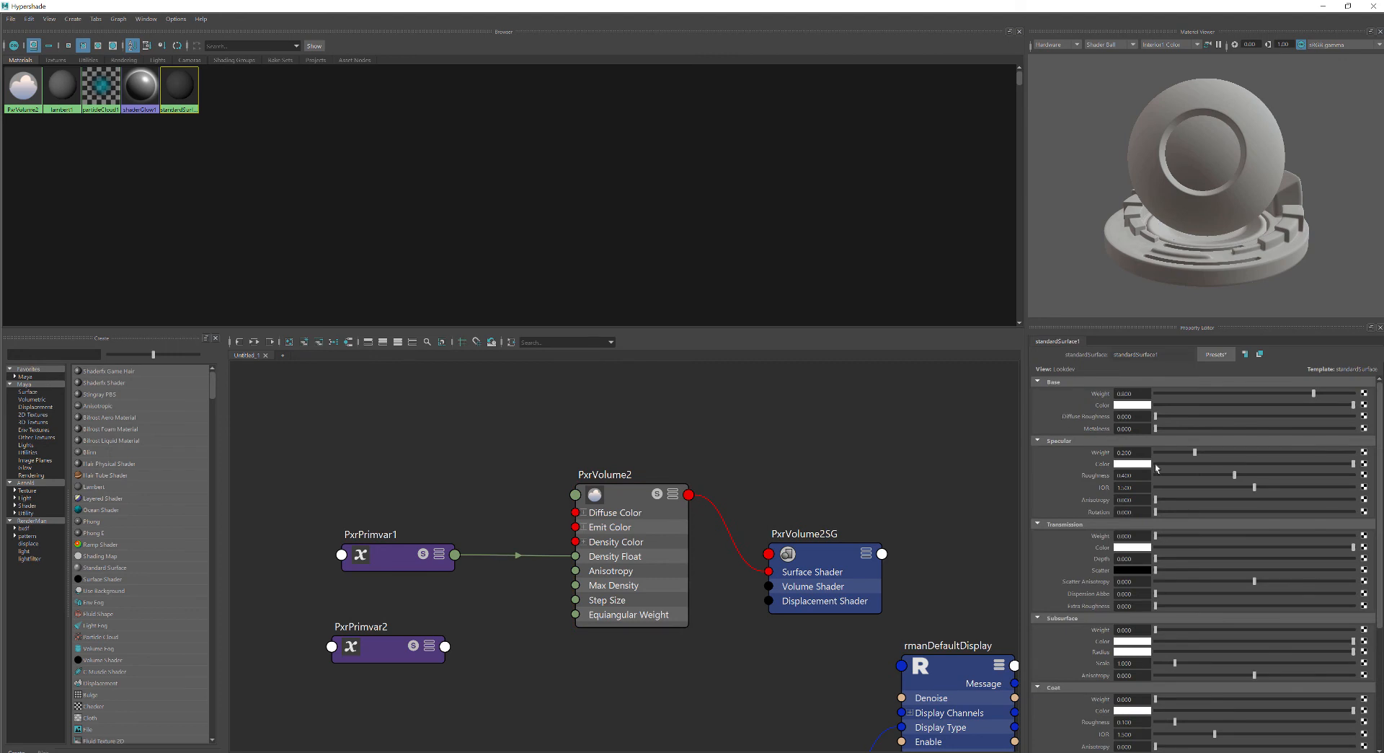
pyautogui.scroll(-5, 1218, 596)
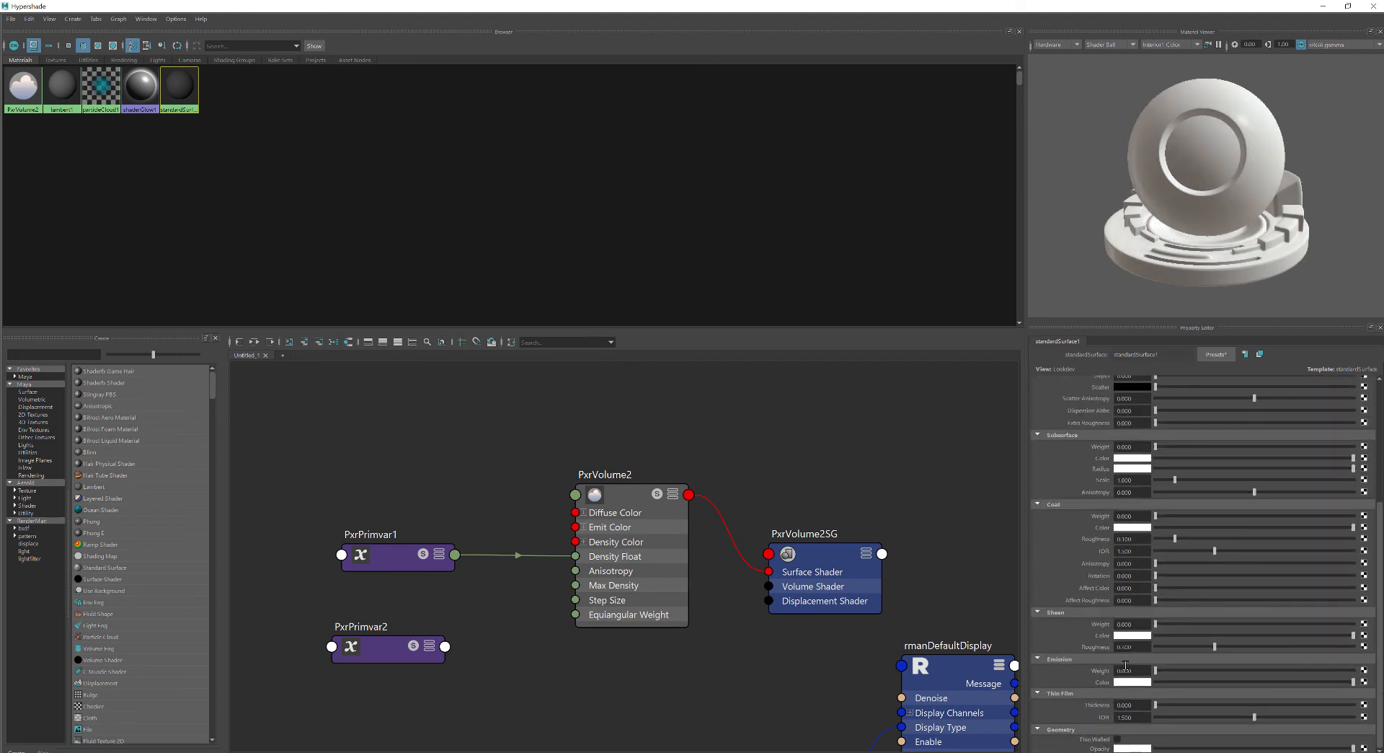
pyautogui.scroll(5, 1137, 666)
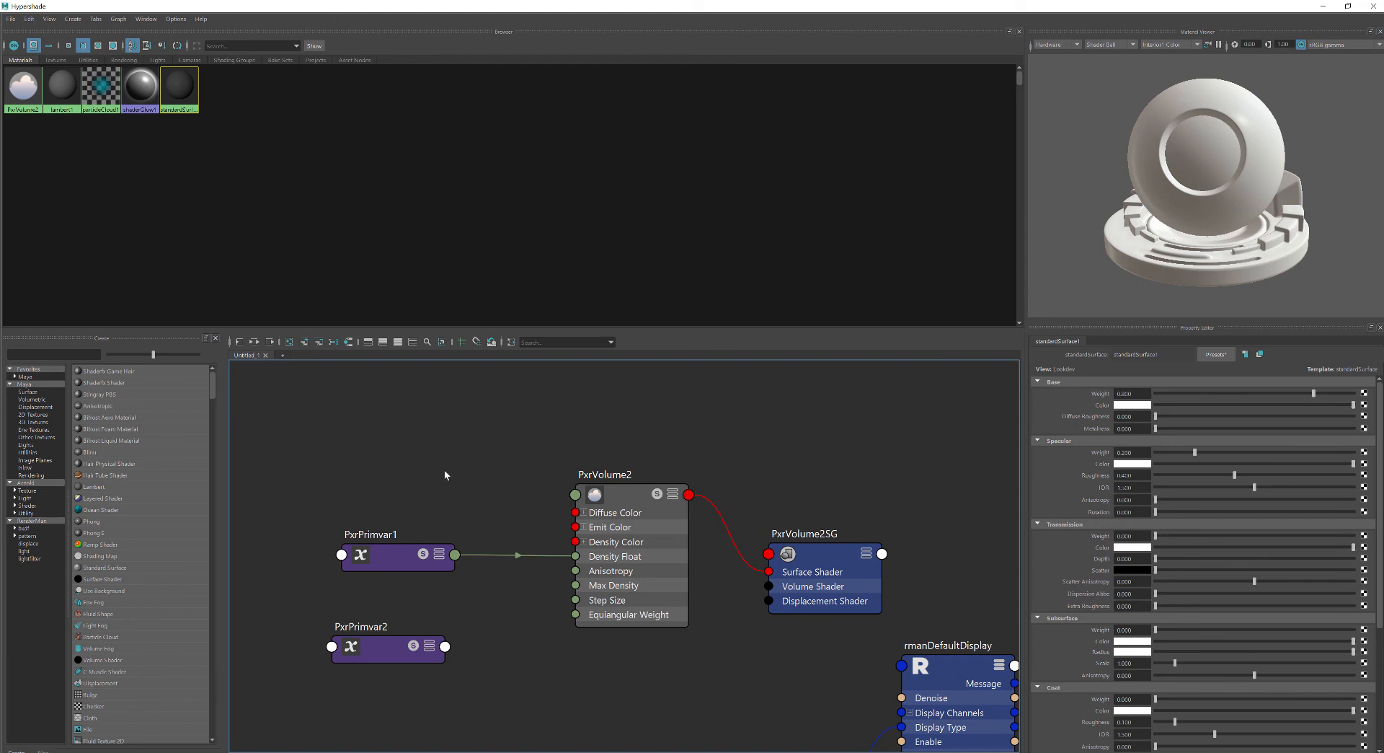
# Create a PxrBlackBody node in the graph and place it above PxrPrimvar1.
pyautogui.press('Tab')
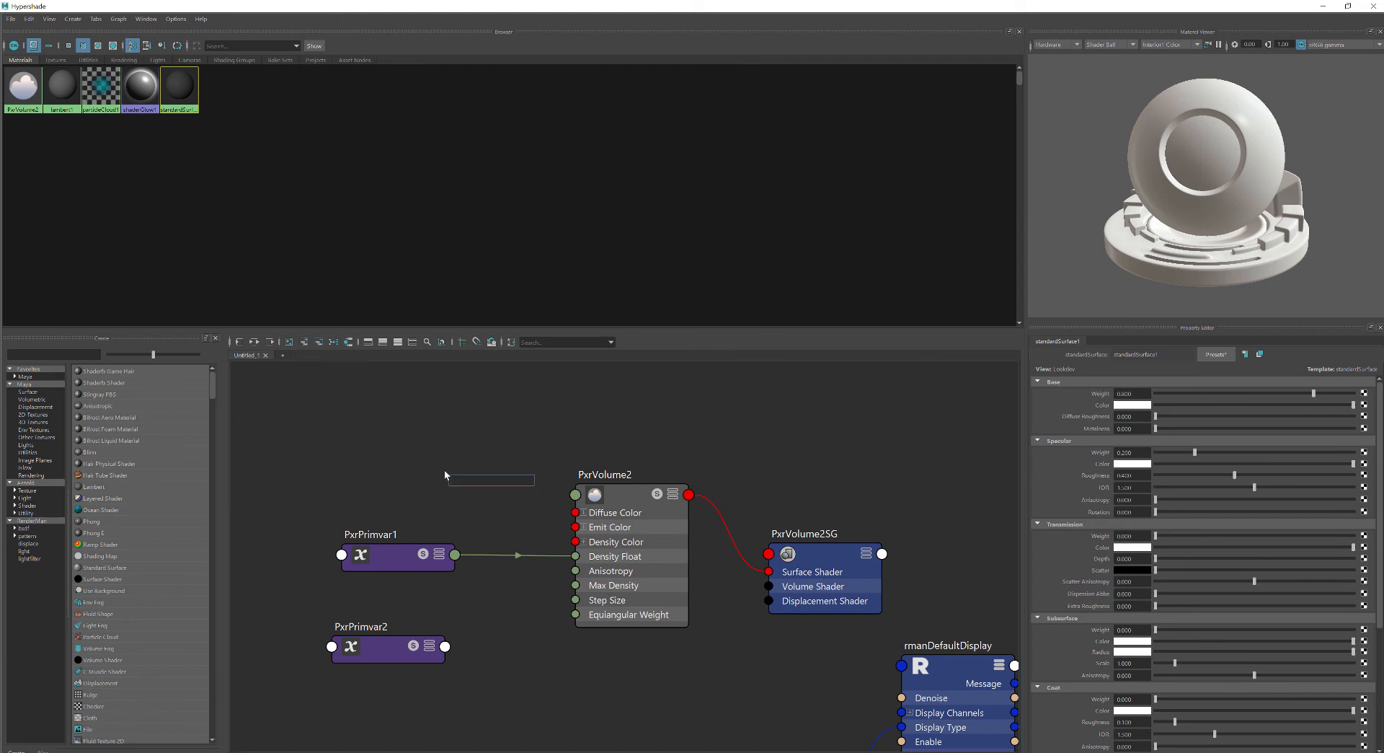
pyautogui.write('black')
pyautogui.click(473, 498)
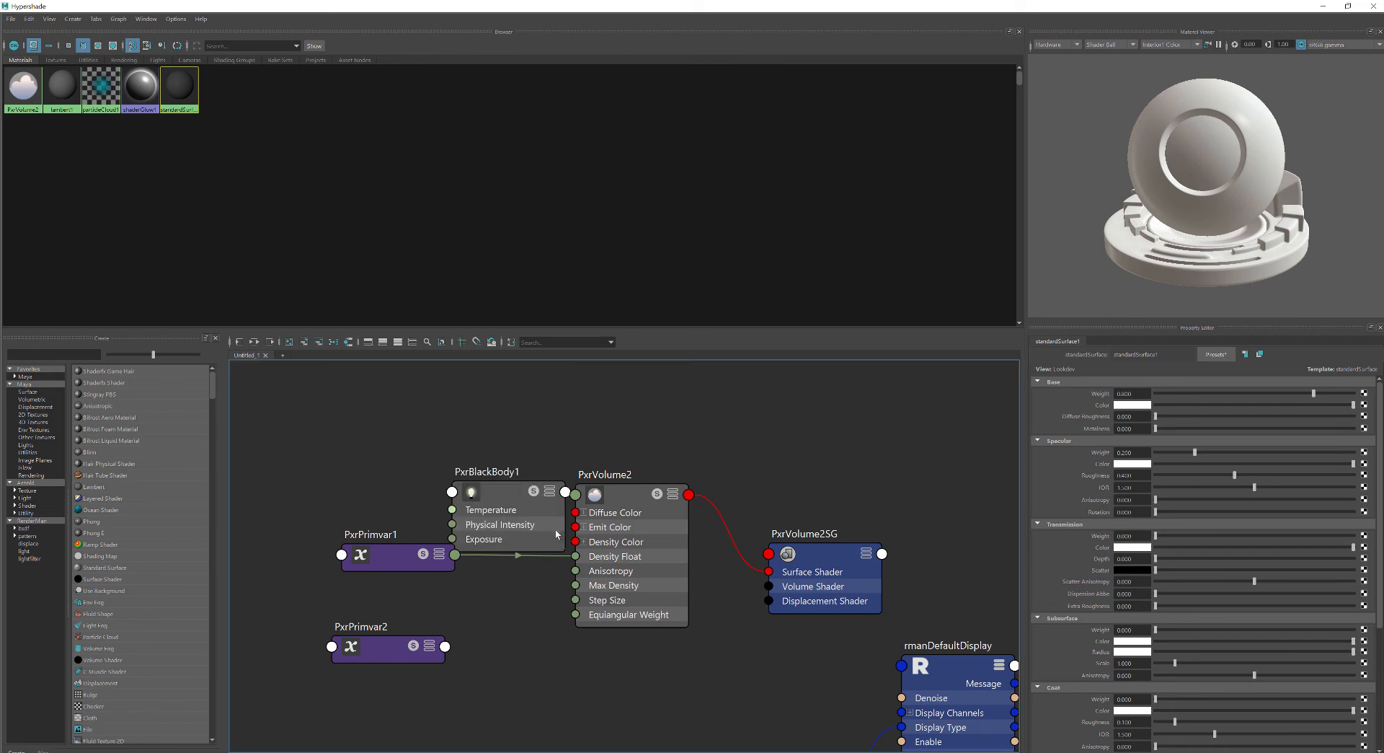
pyautogui.moveTo(496, 506); pyautogui.dragTo(464, 455)
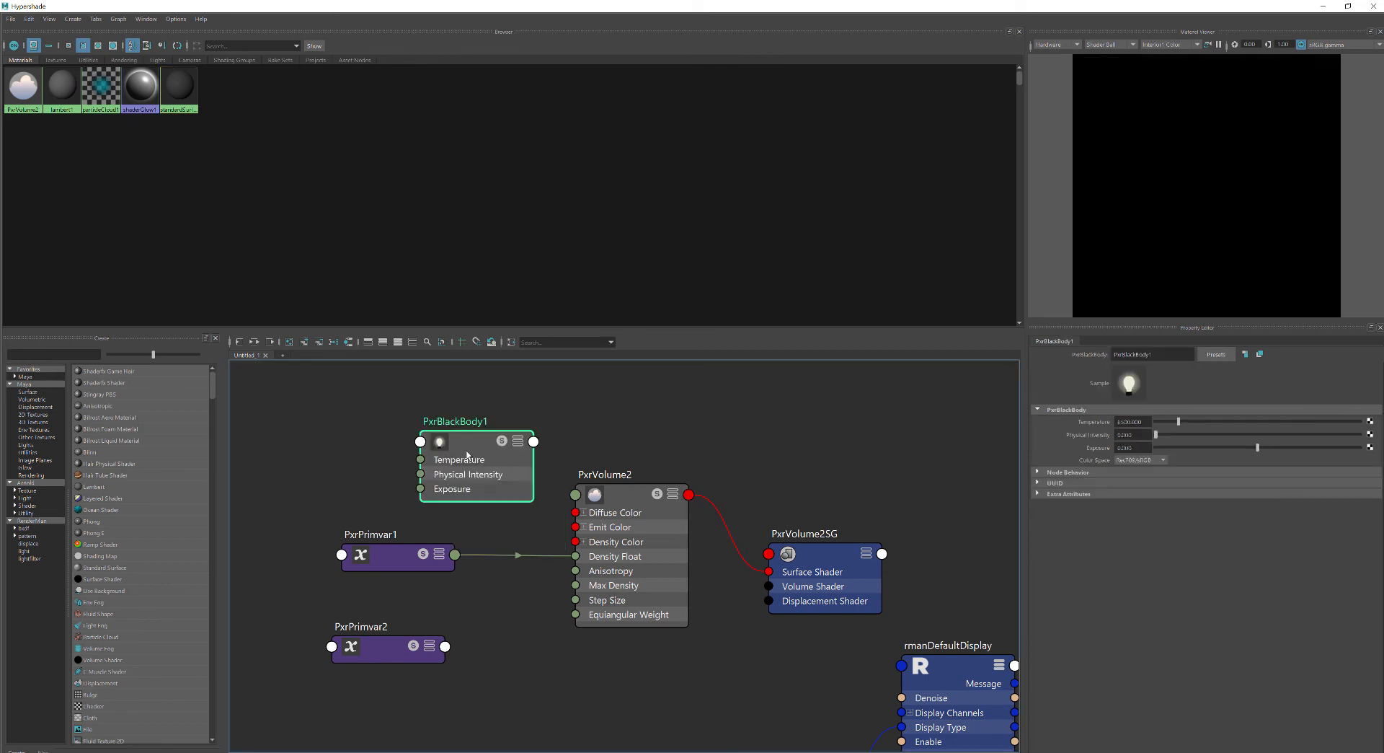
# Set PxrPrimvar2's Variable Name to voxel_temperature and connect its Result F output to PxrBlackBody1's Temperature.
pyautogui.click(385, 652)
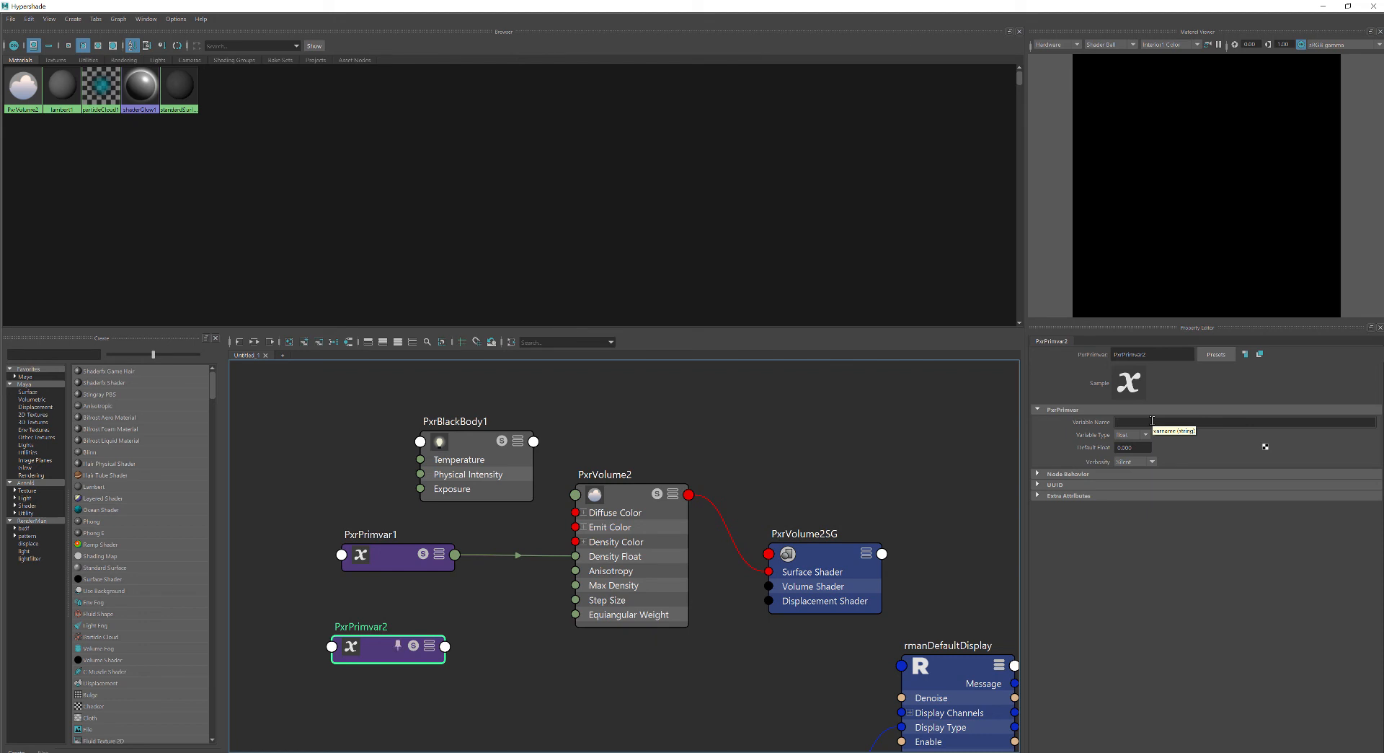
pyautogui.click(1151, 420)
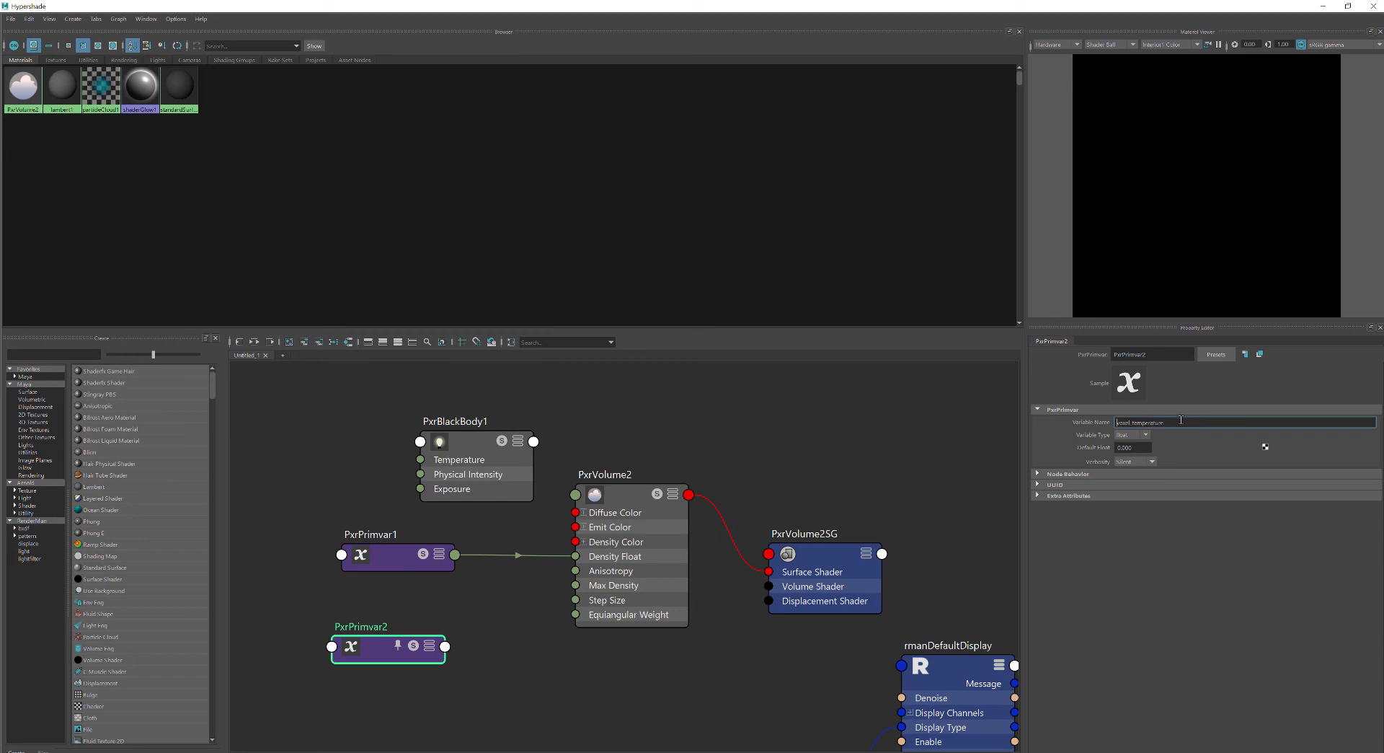
pyautogui.press('Return')
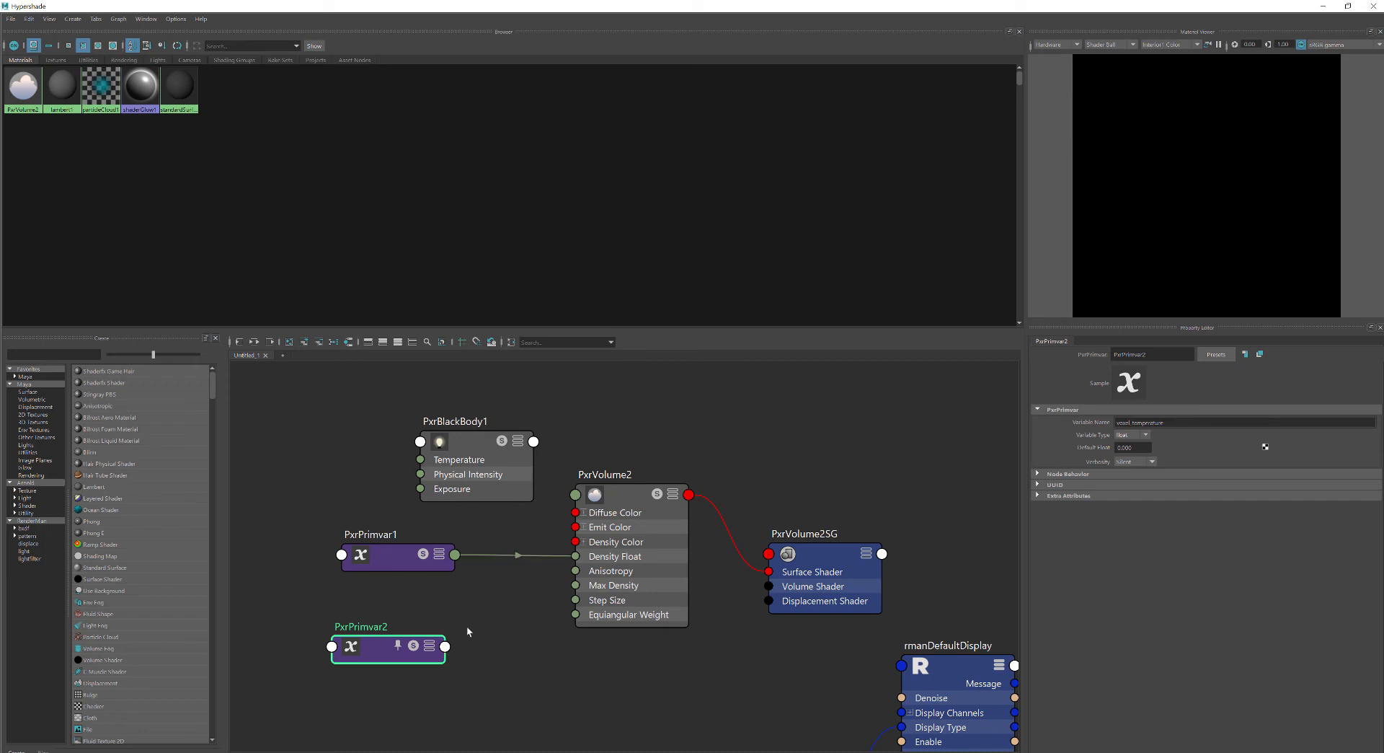
pyautogui.click(444, 646)
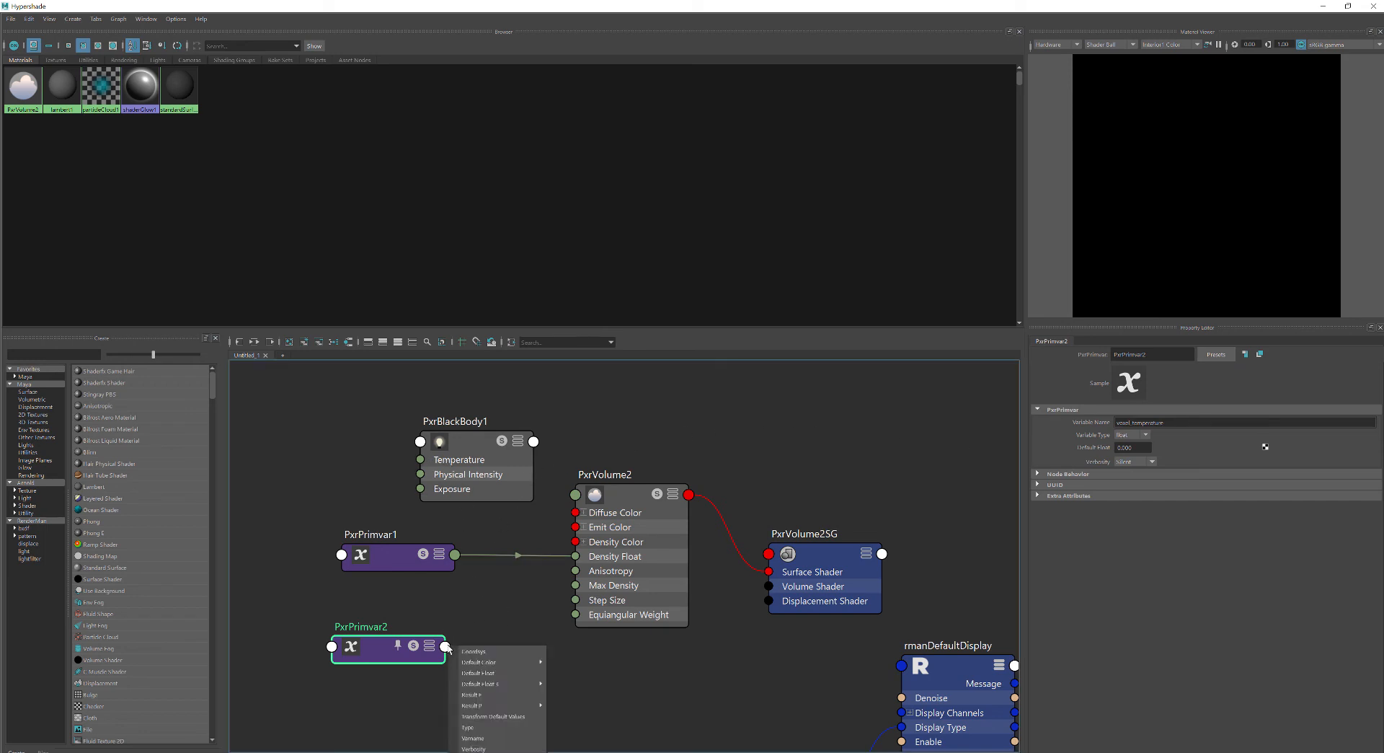
pyautogui.click(489, 696)
pyautogui.click(421, 460)
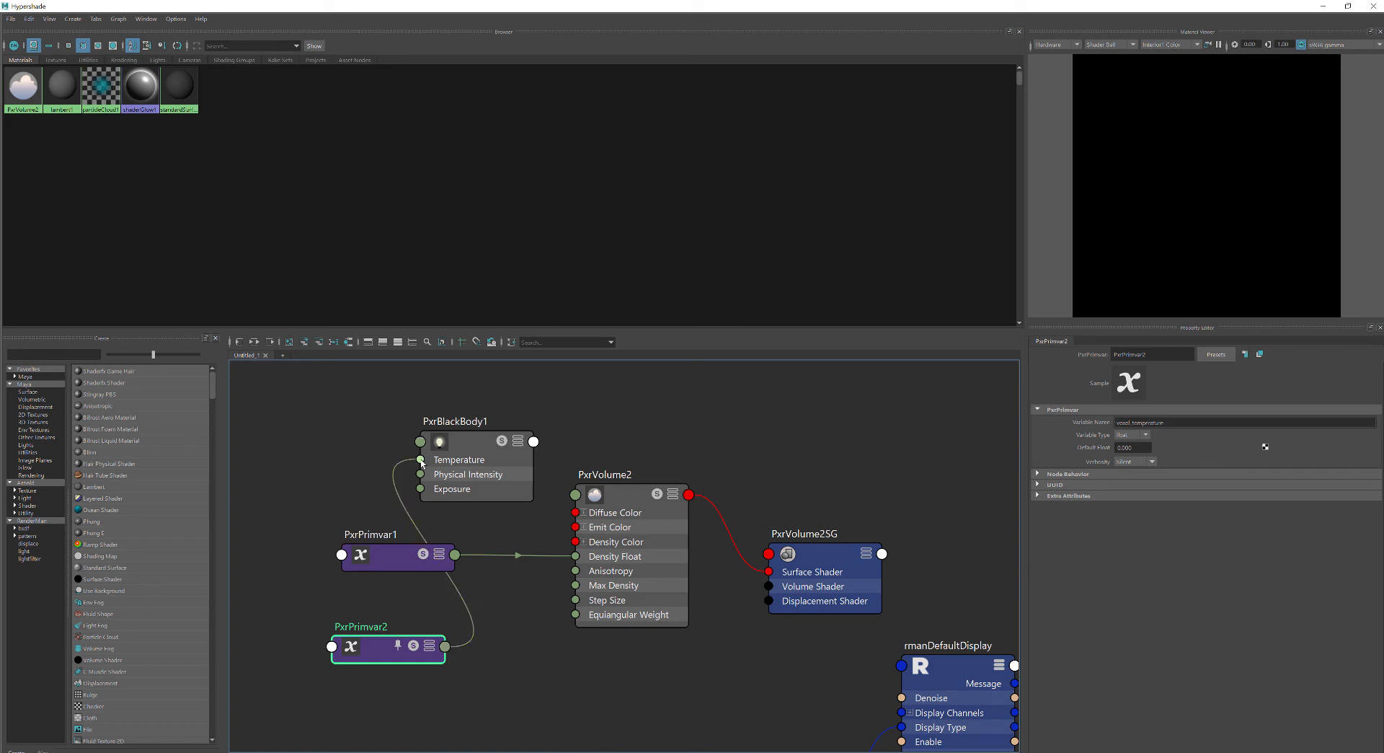
# Connect PxrBlackBody1's Result RGB to PxrVolume2's Emit Color and place the black body node beside PxrPrimvar2.
pyautogui.click(534, 442)
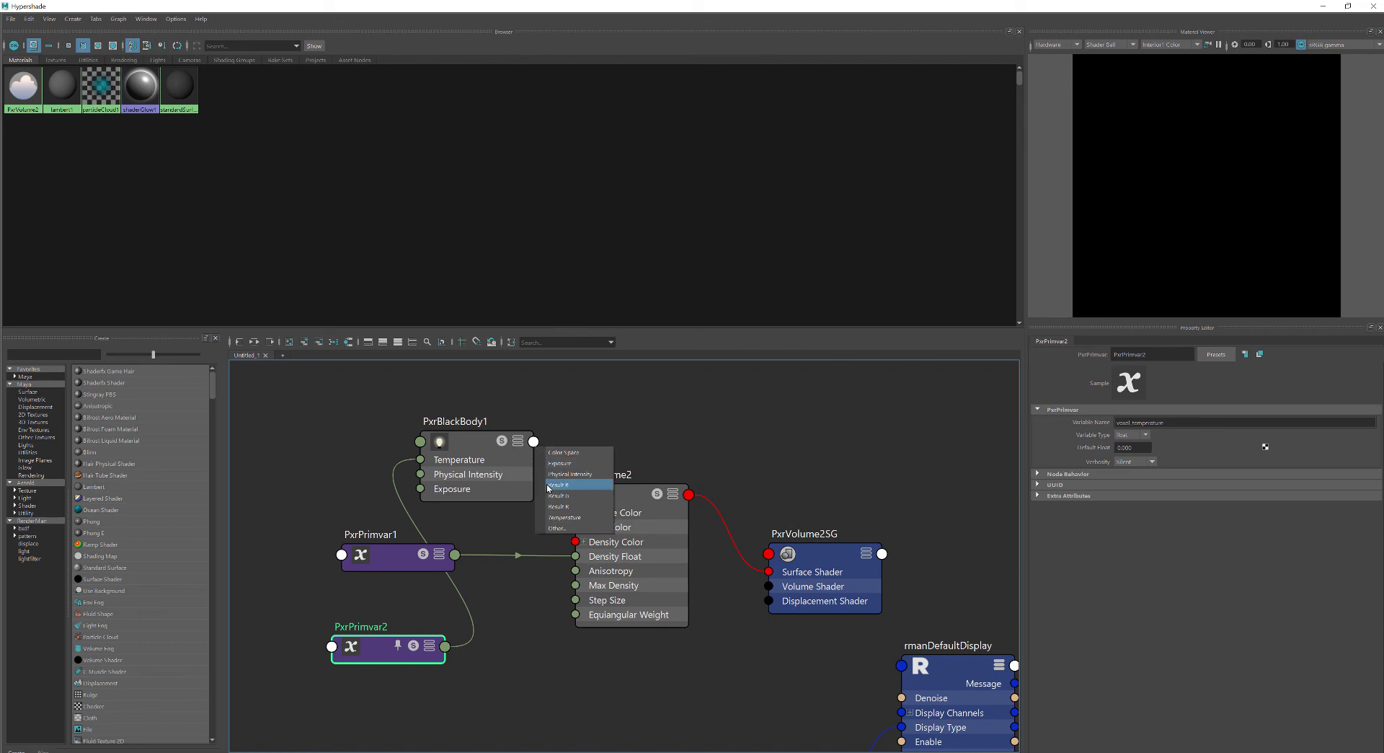
pyautogui.click(519, 442)
pyautogui.click(519, 442)
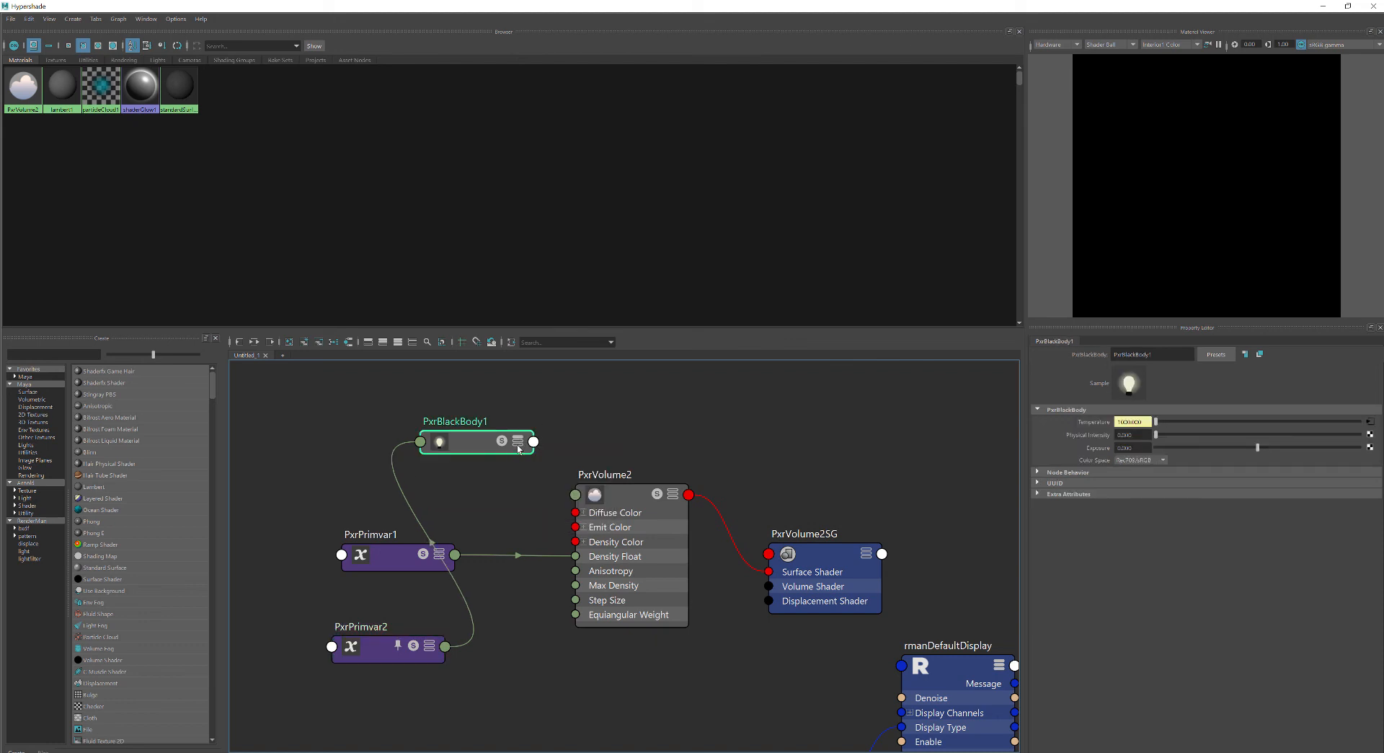
pyautogui.click(531, 443)
pyautogui.click(517, 440)
pyautogui.click(519, 442)
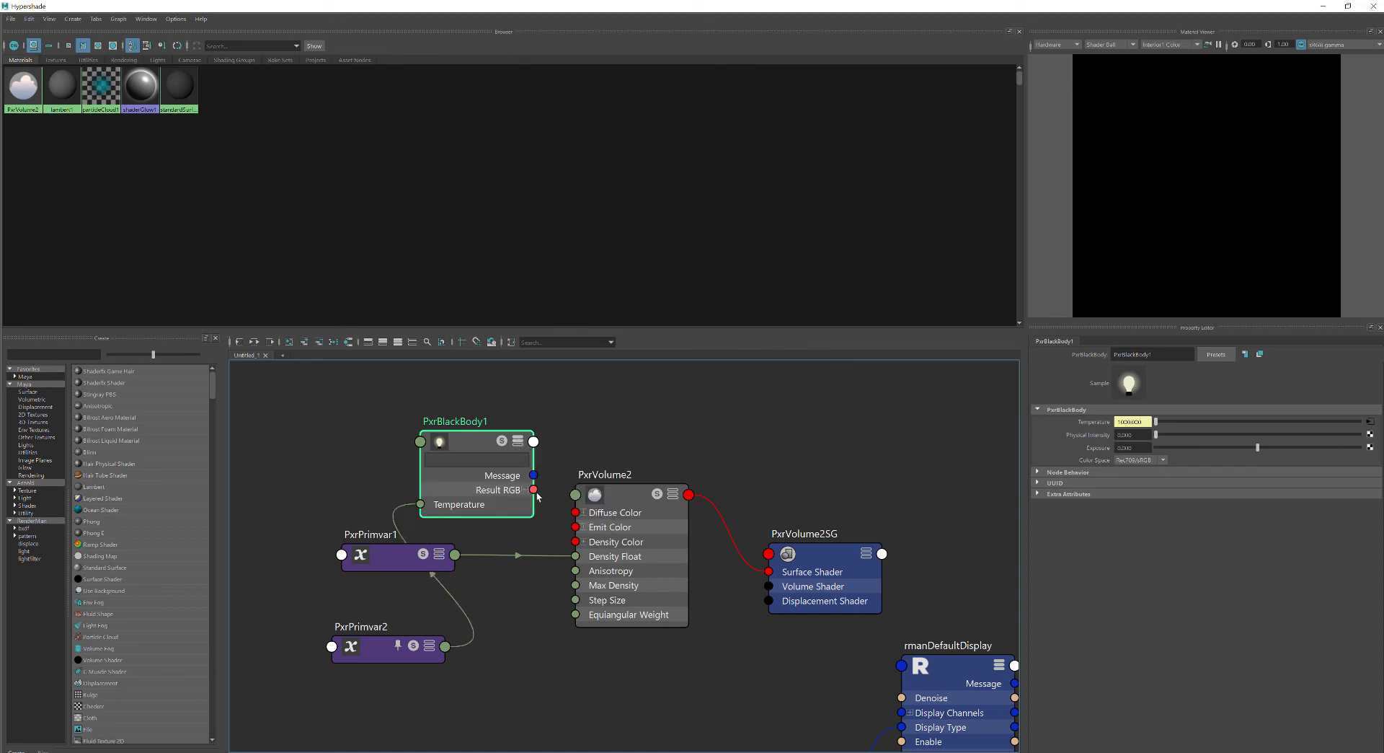
pyautogui.moveTo(533, 489); pyautogui.dragTo(574, 527)
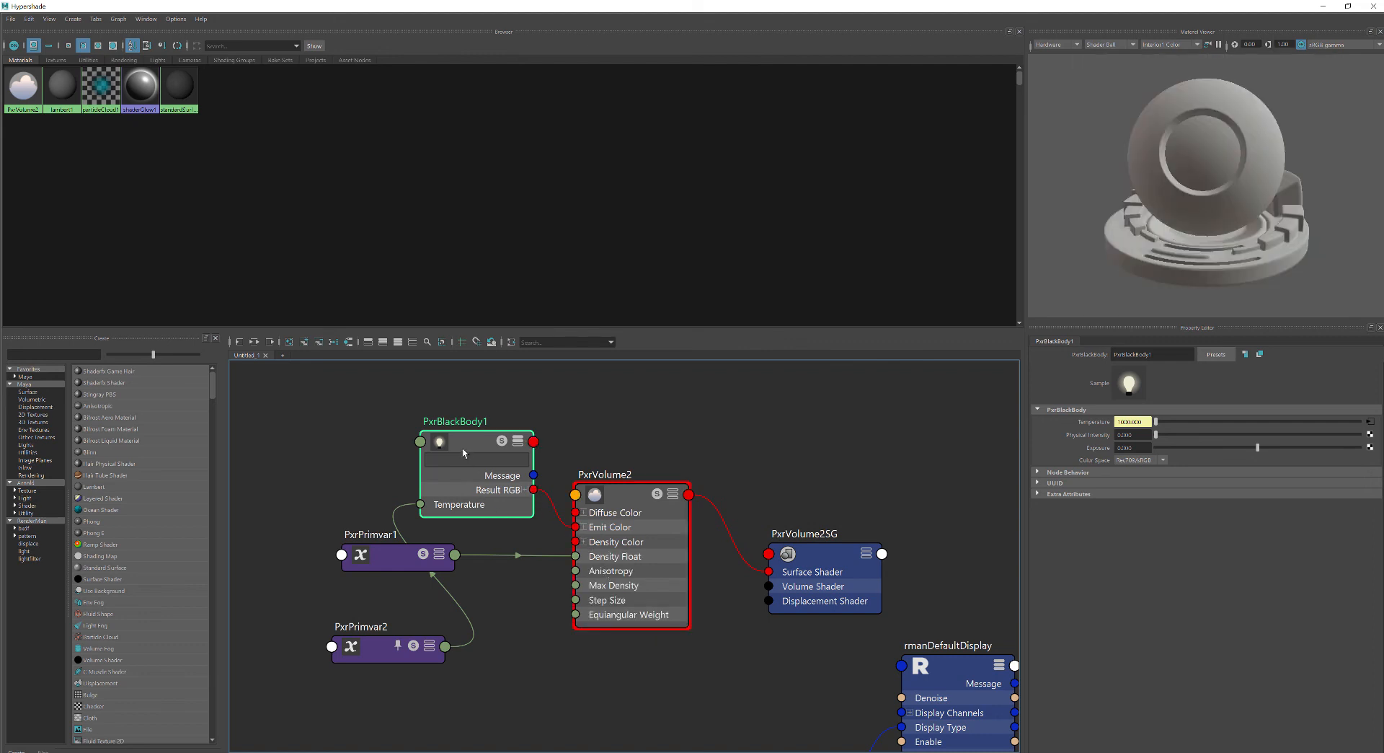
pyautogui.moveTo(462, 444); pyautogui.dragTo(519, 649)
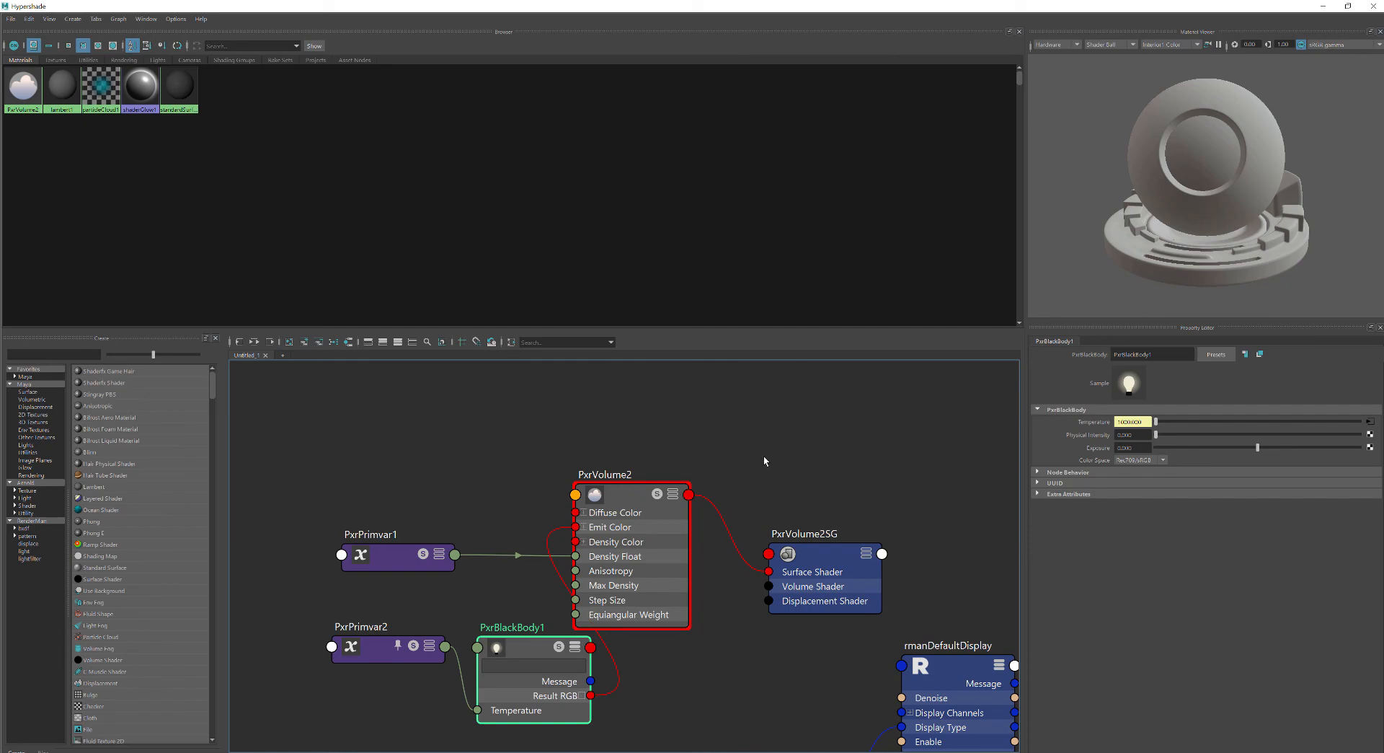
# Render the perspective view and start an interactive IPR render cropped to the explosion.
pyautogui.click(1323, 6)
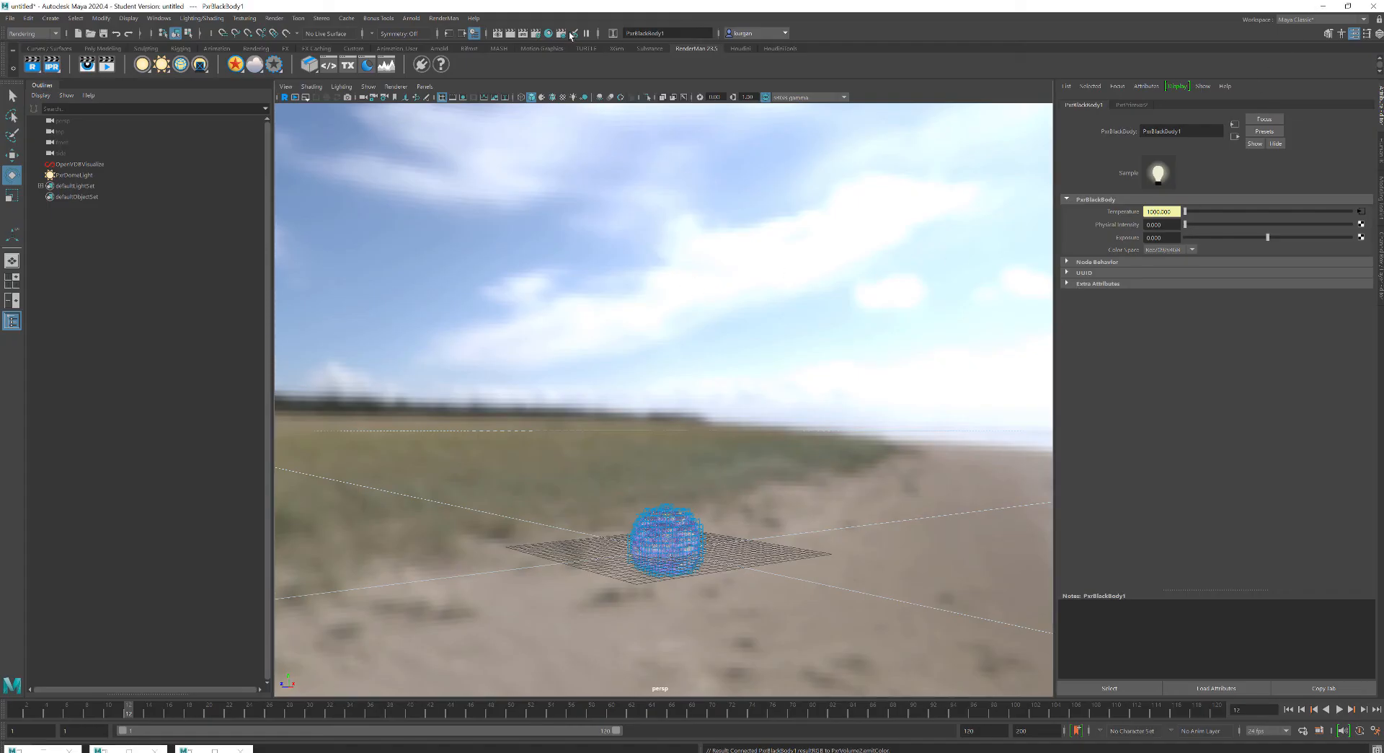
pyautogui.click(514, 33)
pyautogui.moveTo(469, 750)
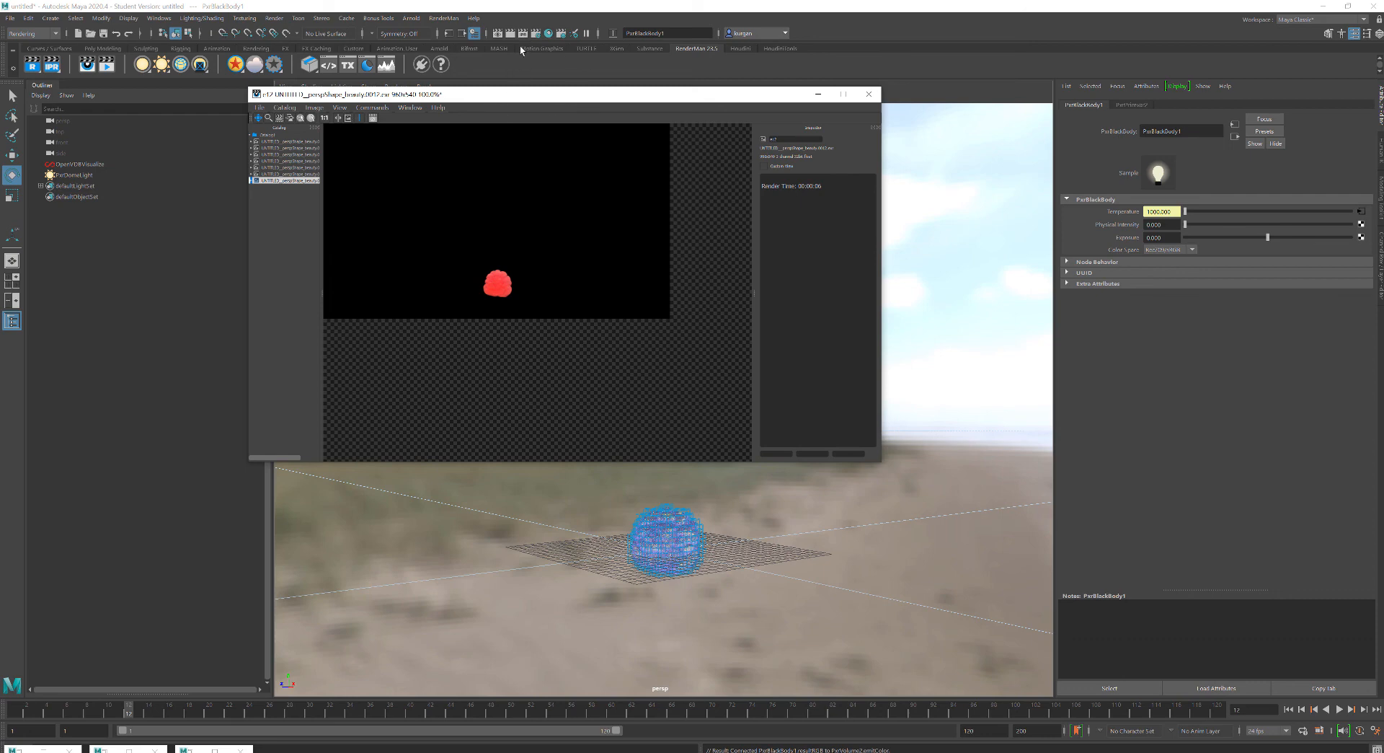
pyautogui.click(524, 34)
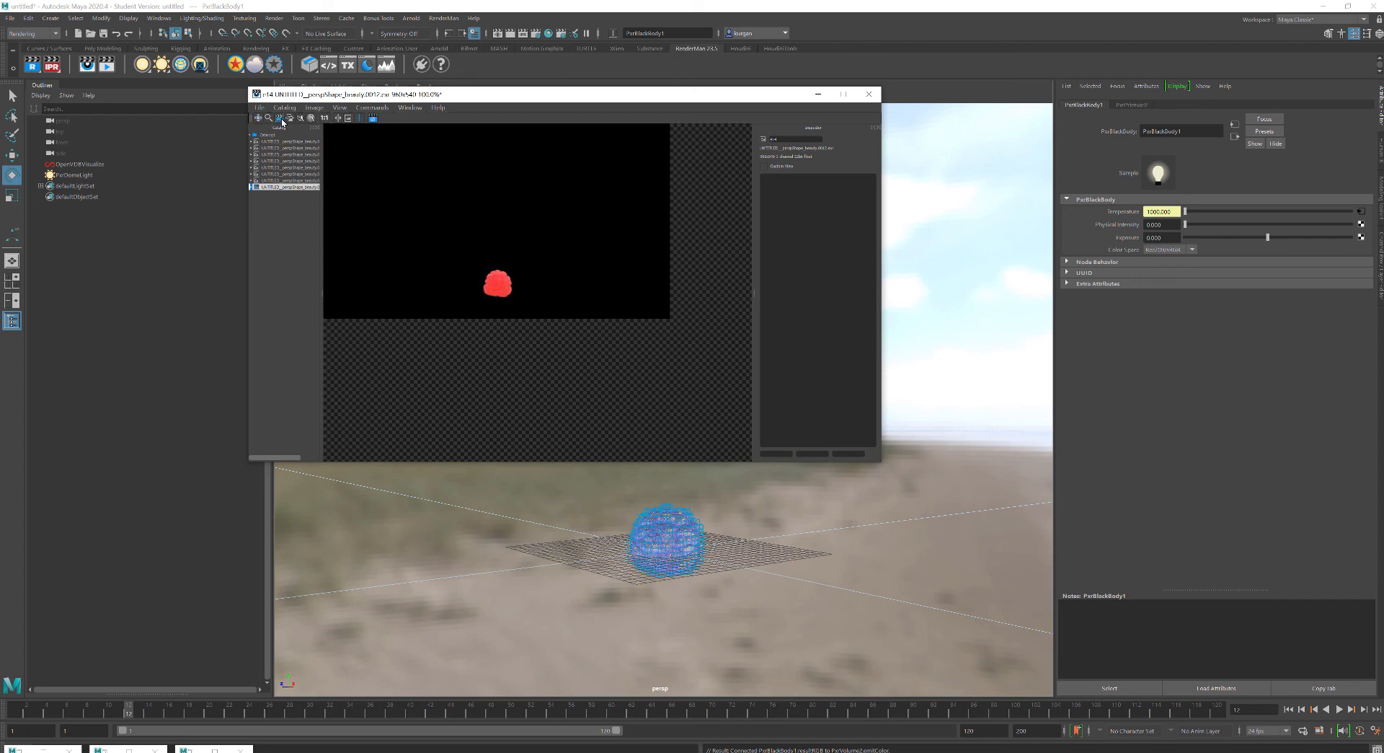
pyautogui.moveTo(470, 260); pyautogui.dragTo(527, 310)
# Lower PxrBlackBody1's Exposure to about -18 and check the result in the render window.
pyautogui.moveTo(1264, 236); pyautogui.dragTo(1197, 241)
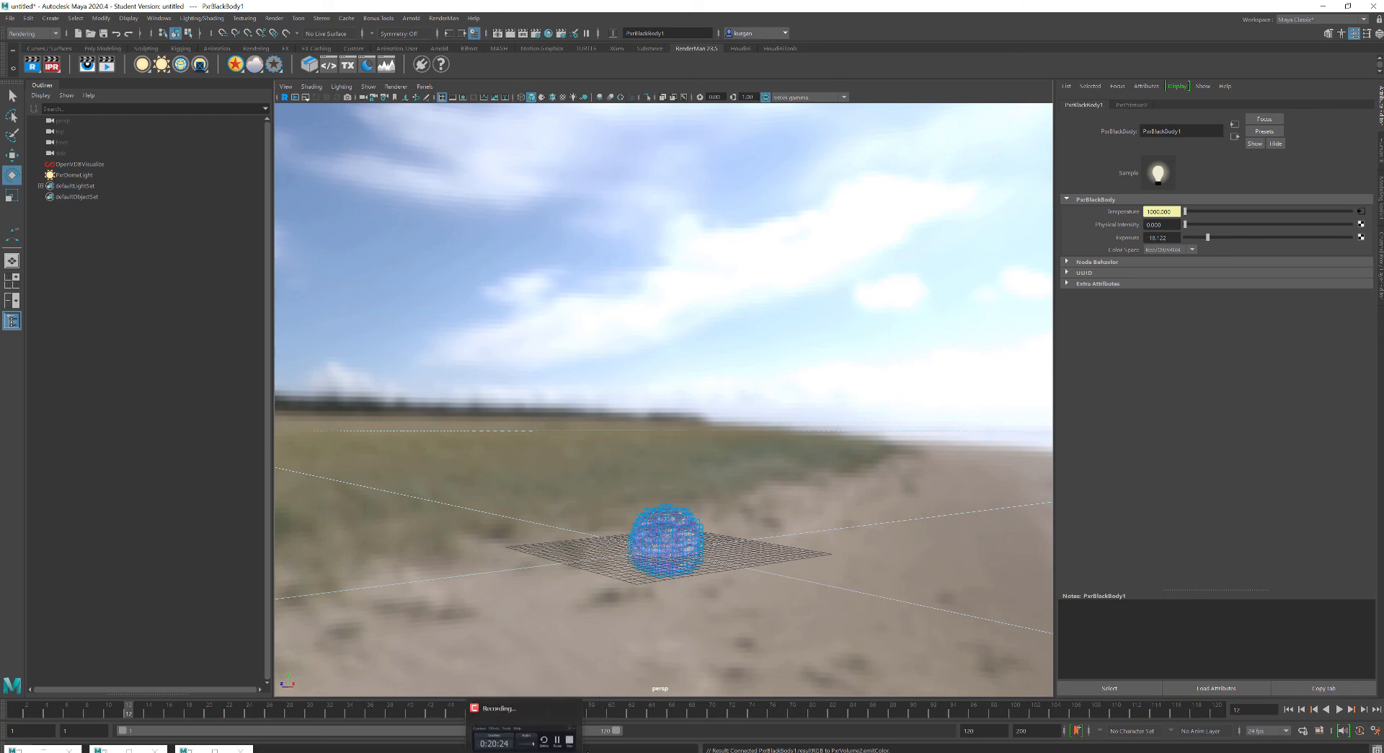
pyautogui.moveTo(548, 750)
pyautogui.click(547, 710)
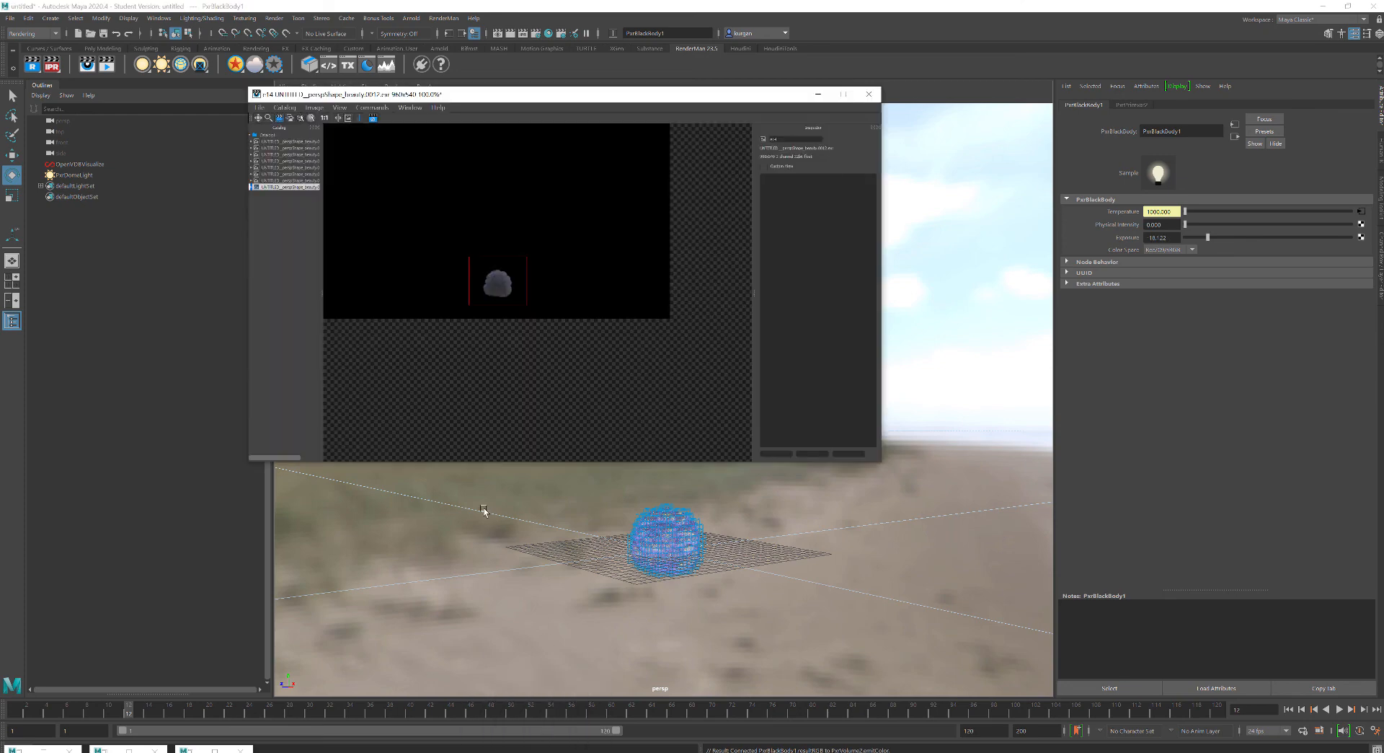
pyautogui.click(416, 714)
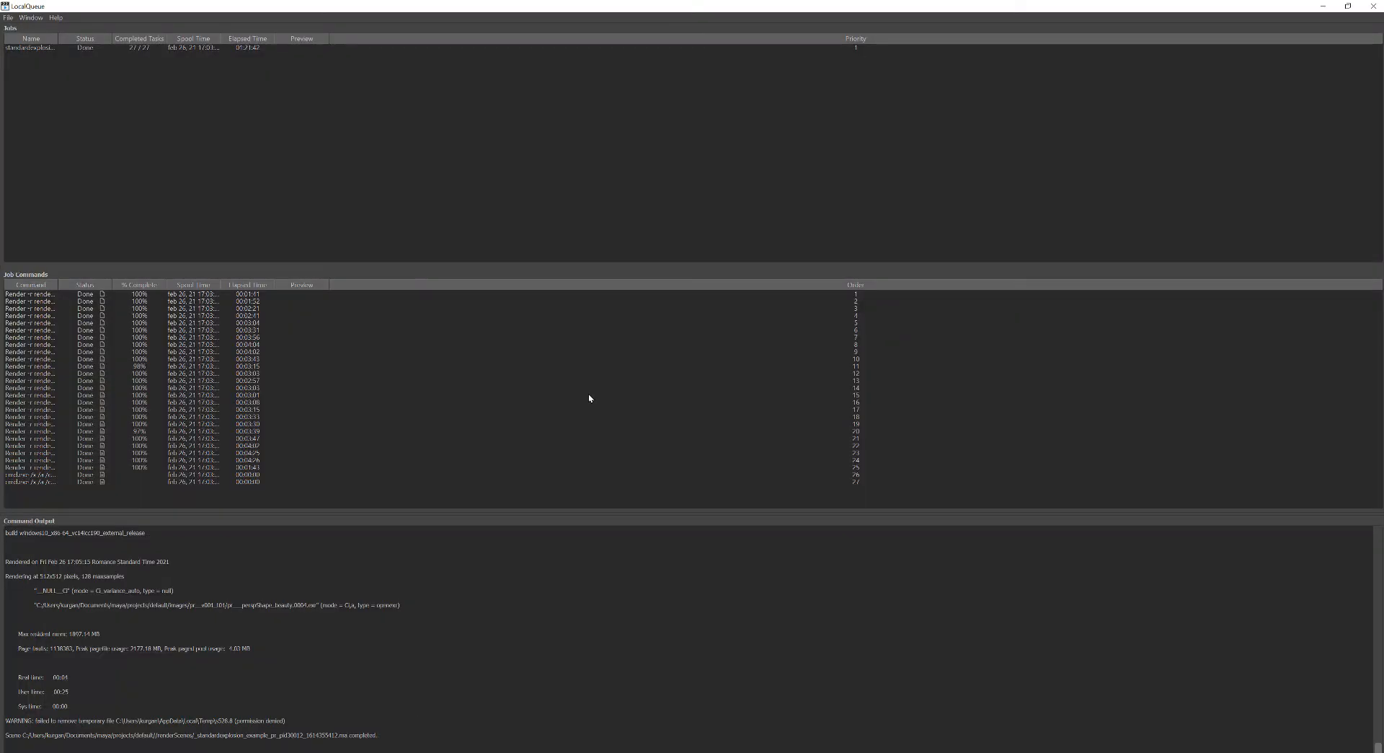
pyautogui.hotkey('alt', 'Tab')
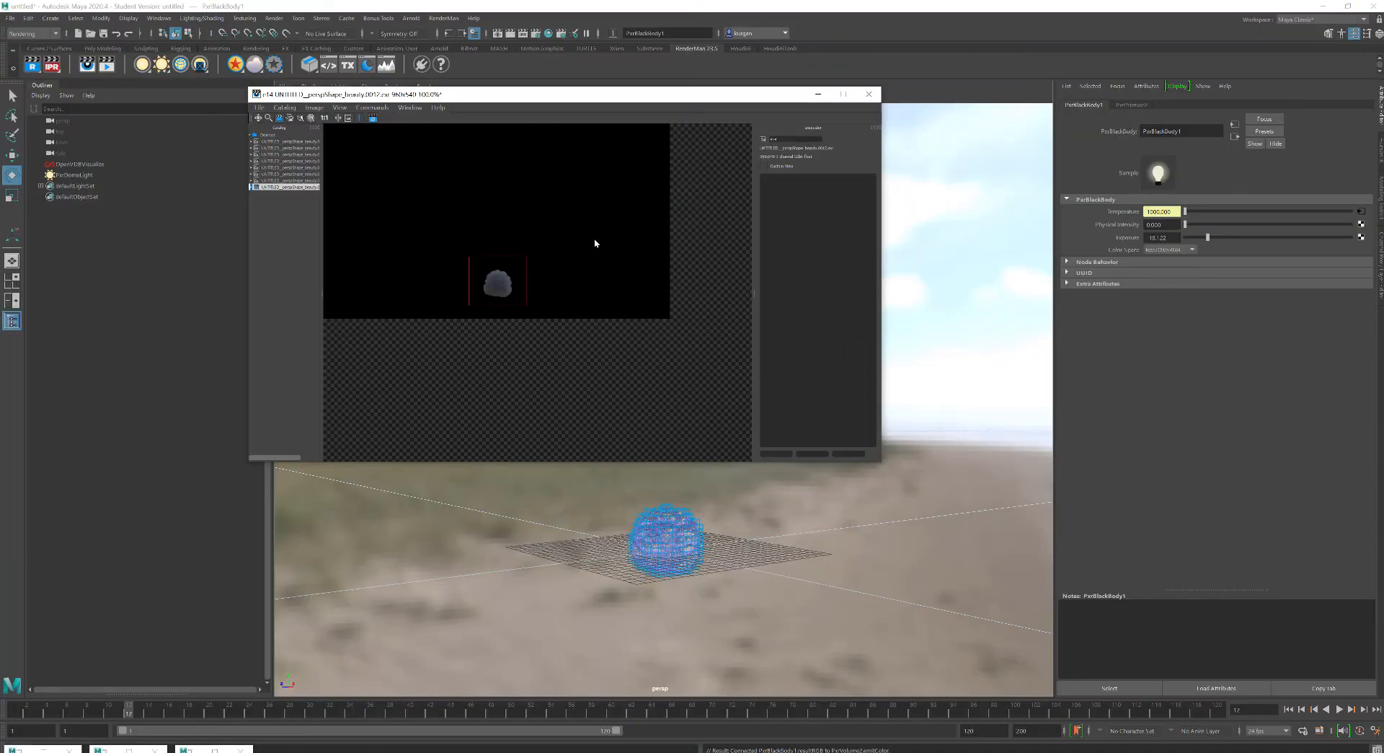
# Turn off the Window Always On Top option for the render window.
pyautogui.click(409, 108)
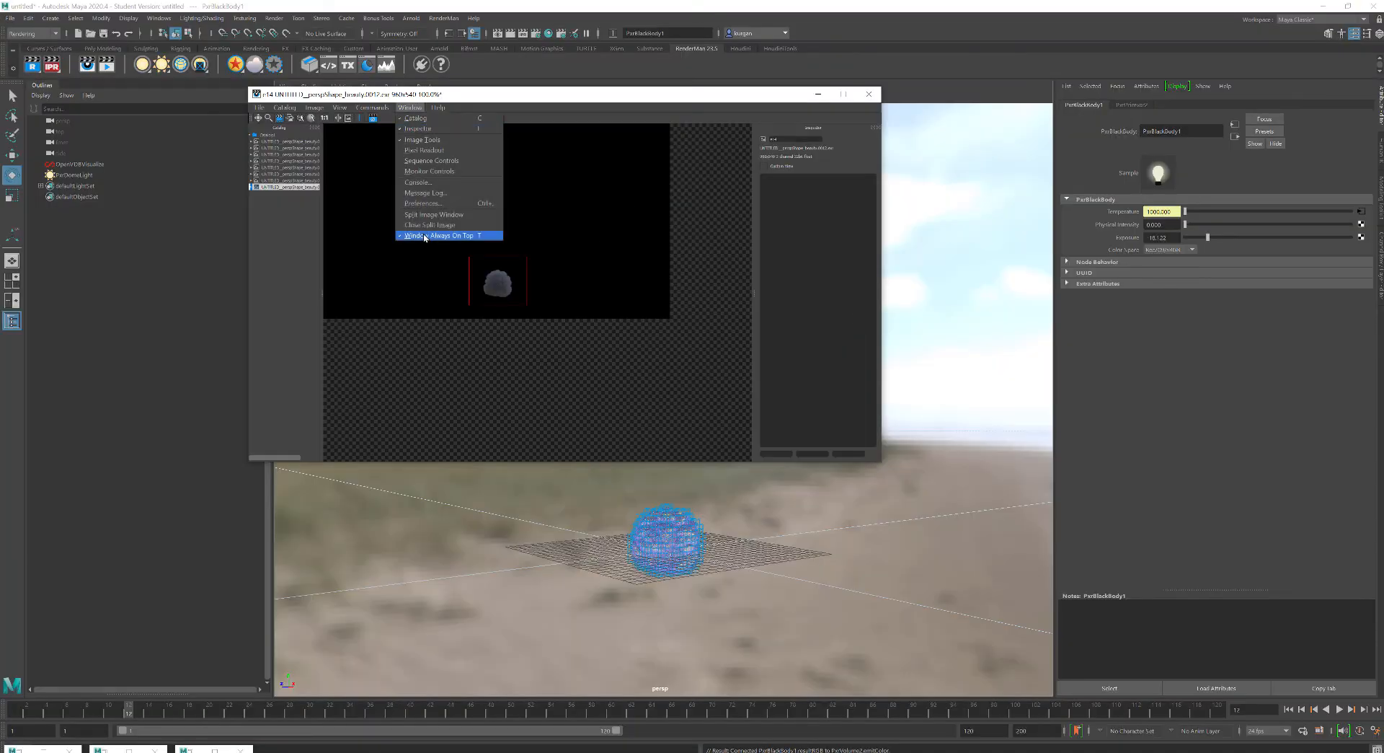
pyautogui.click(424, 224)
pyautogui.click(414, 105)
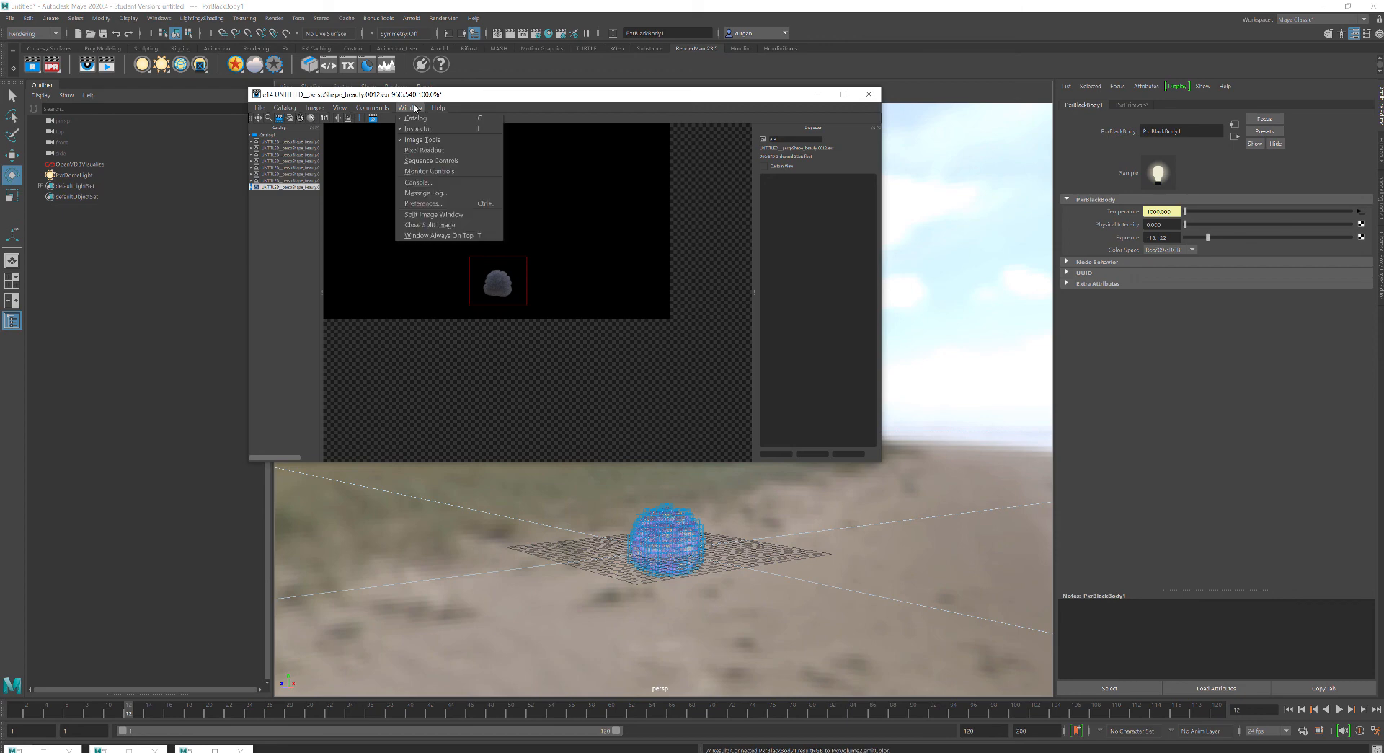
pyautogui.click(472, 96)
# Lower PxrBlackBody1's Exposure to about -21 and turn on Window Always On Top for the render window.
pyautogui.moveTo(1205, 242); pyautogui.dragTo(1199, 238)
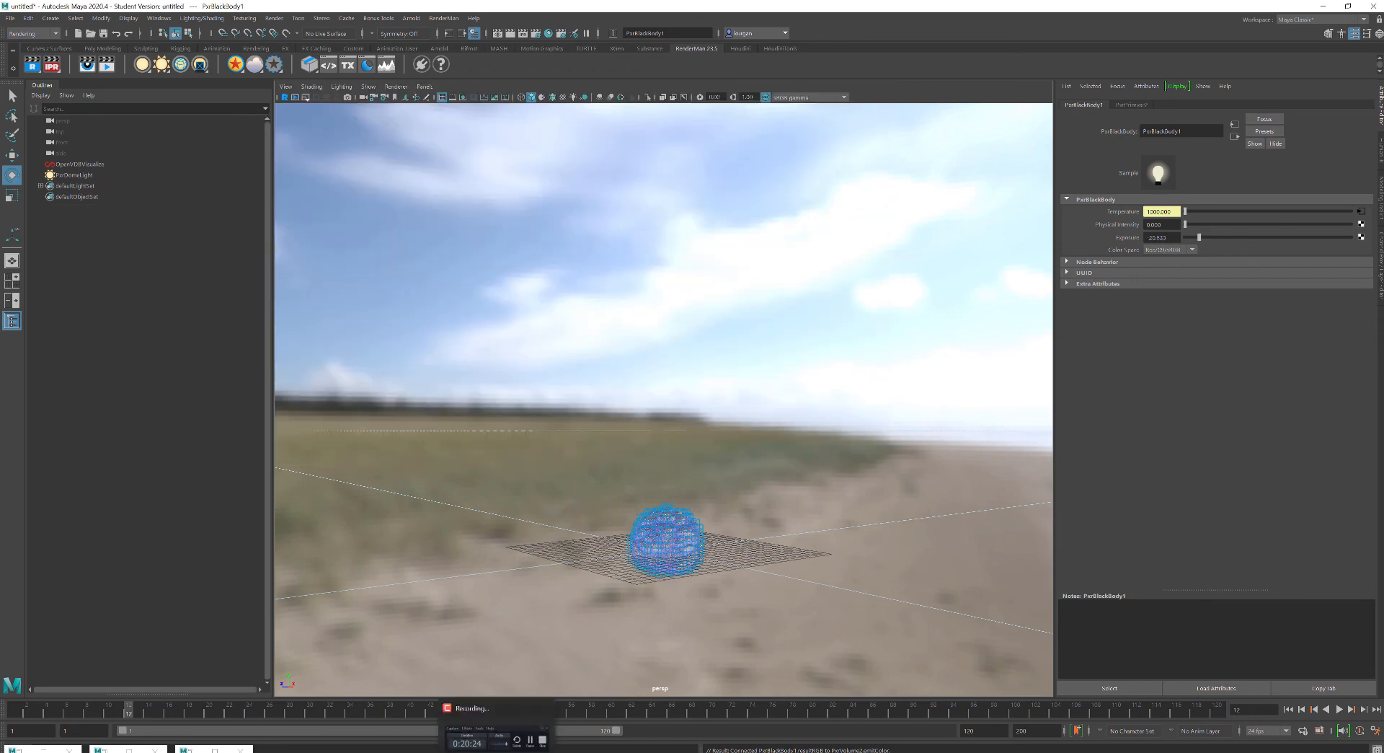
pyautogui.click(533, 734)
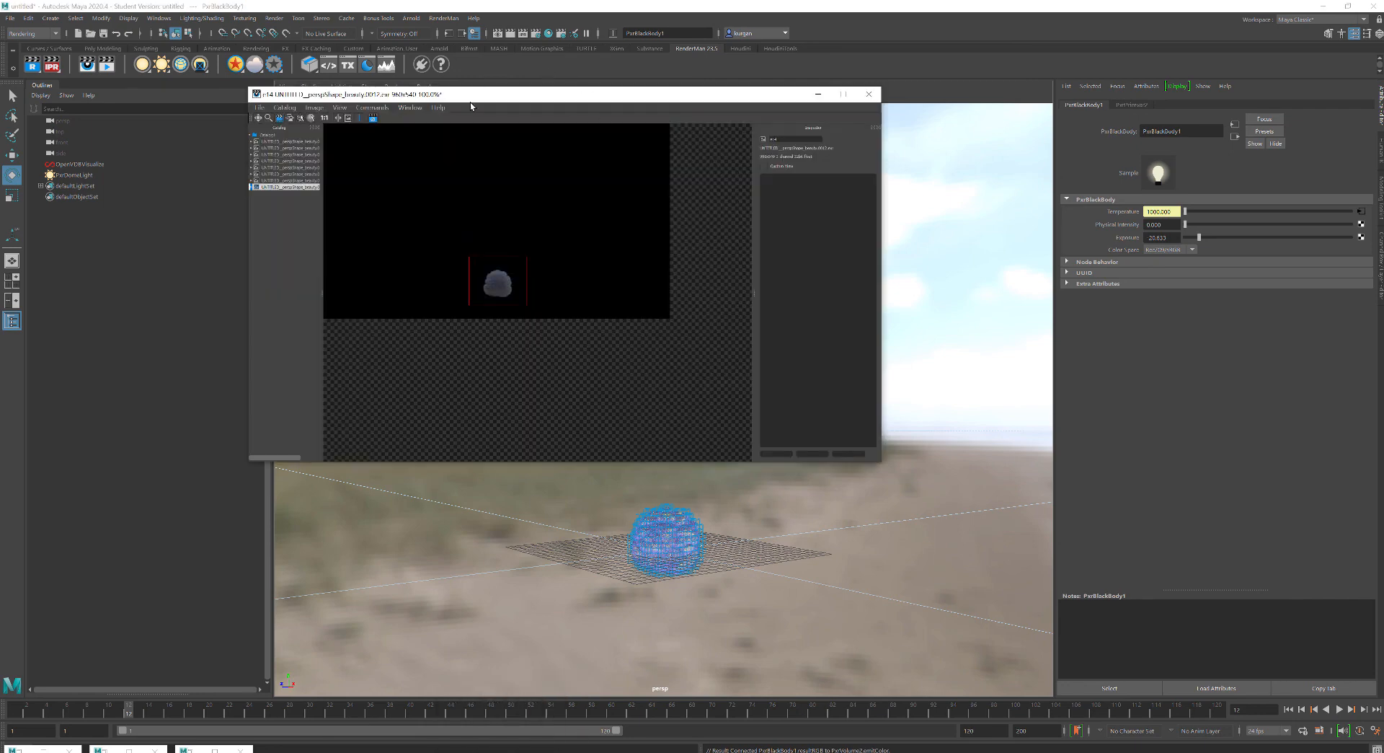
pyautogui.click(411, 107)
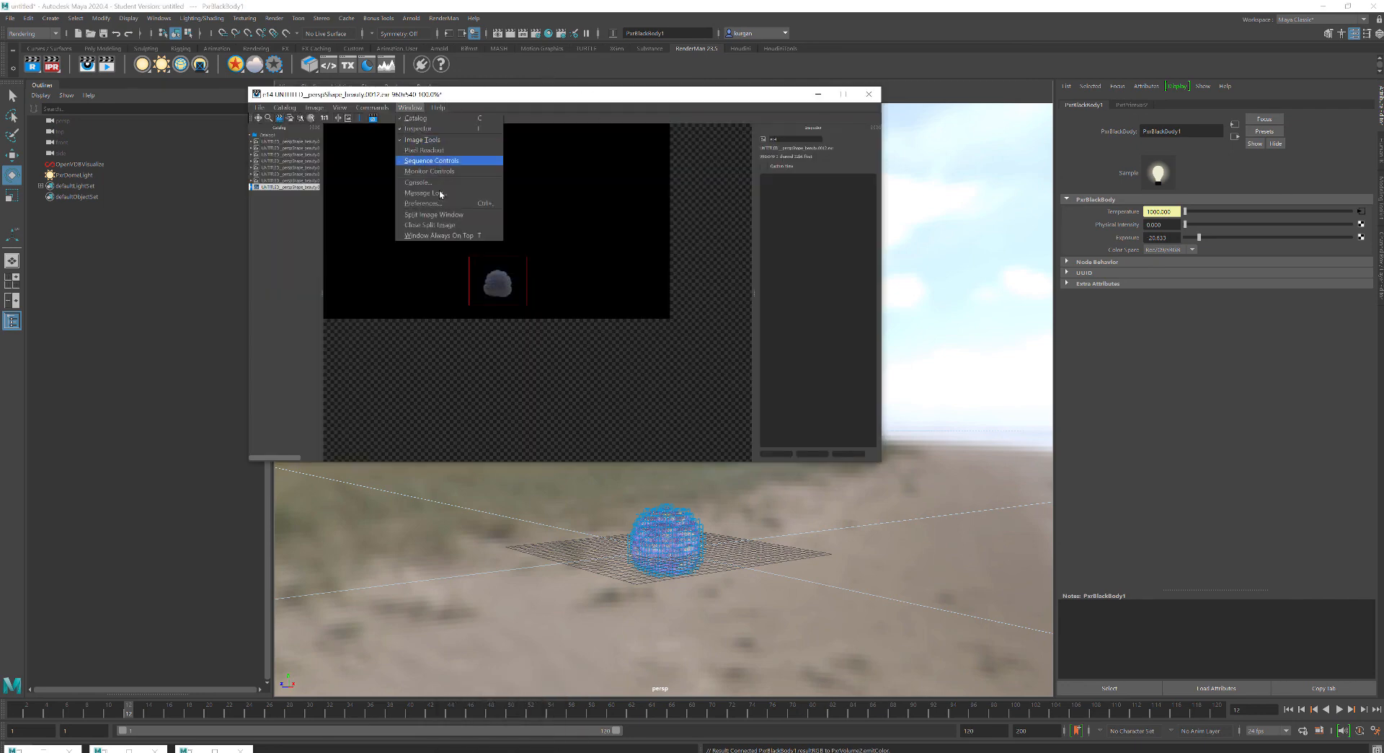
pyautogui.click(436, 236)
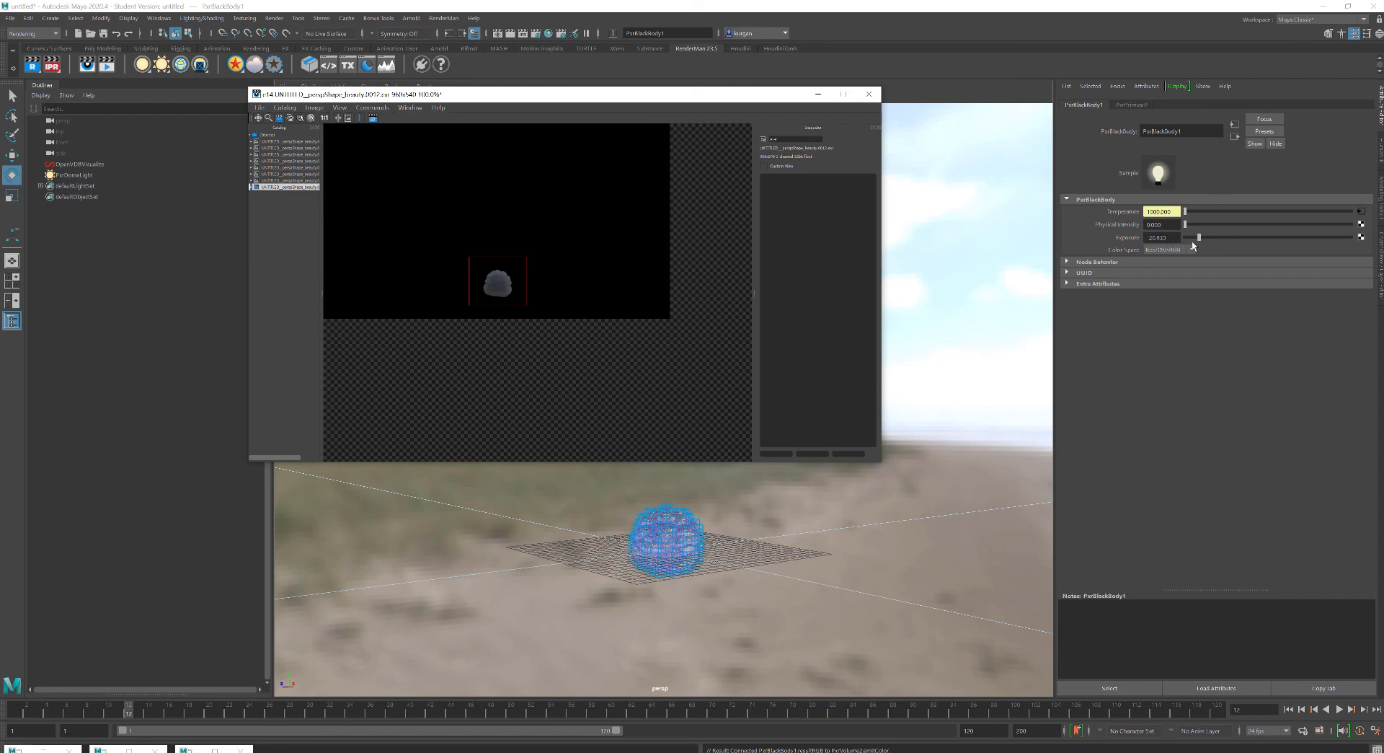
# Test PxrBlackBody1's Exposure at about -22.8, raise it to about -15 and check the render.
pyautogui.moveTo(1197, 238); pyautogui.dragTo(1192, 238)
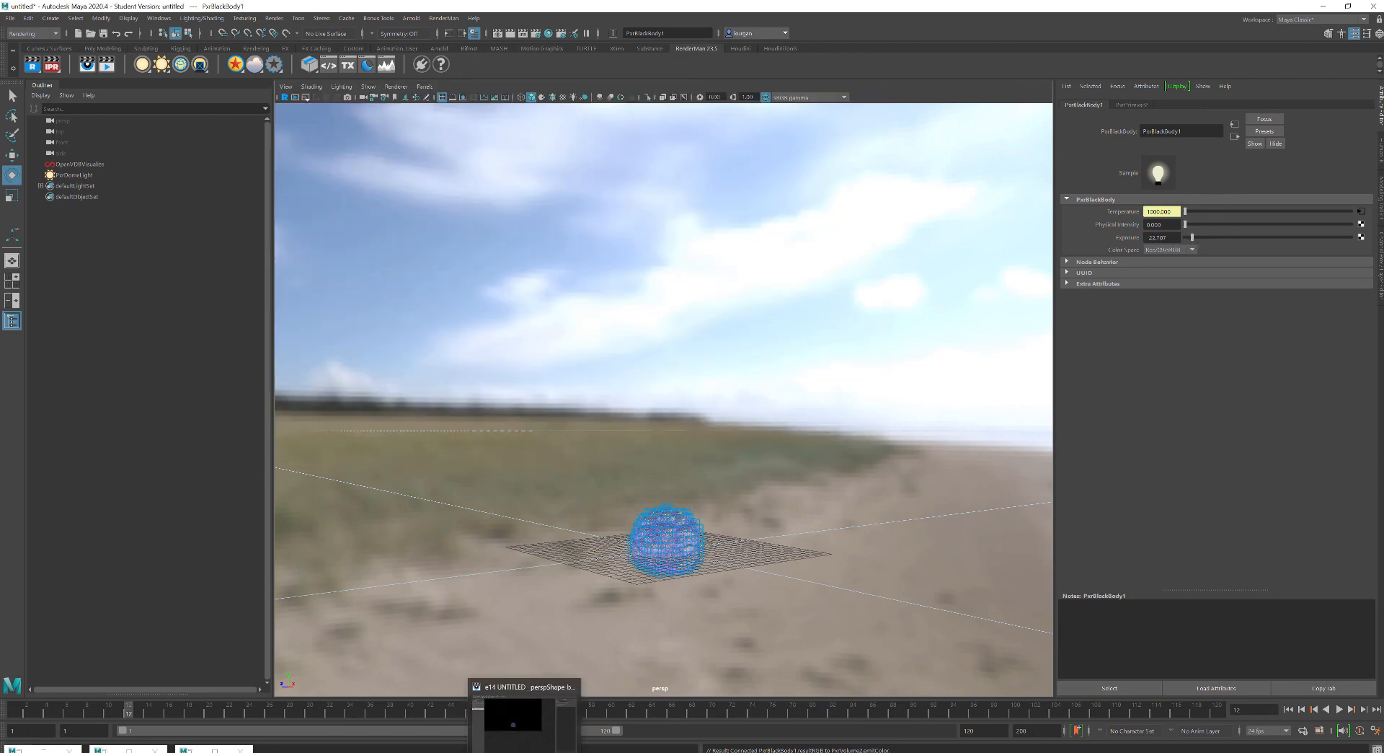
pyautogui.click(524, 712)
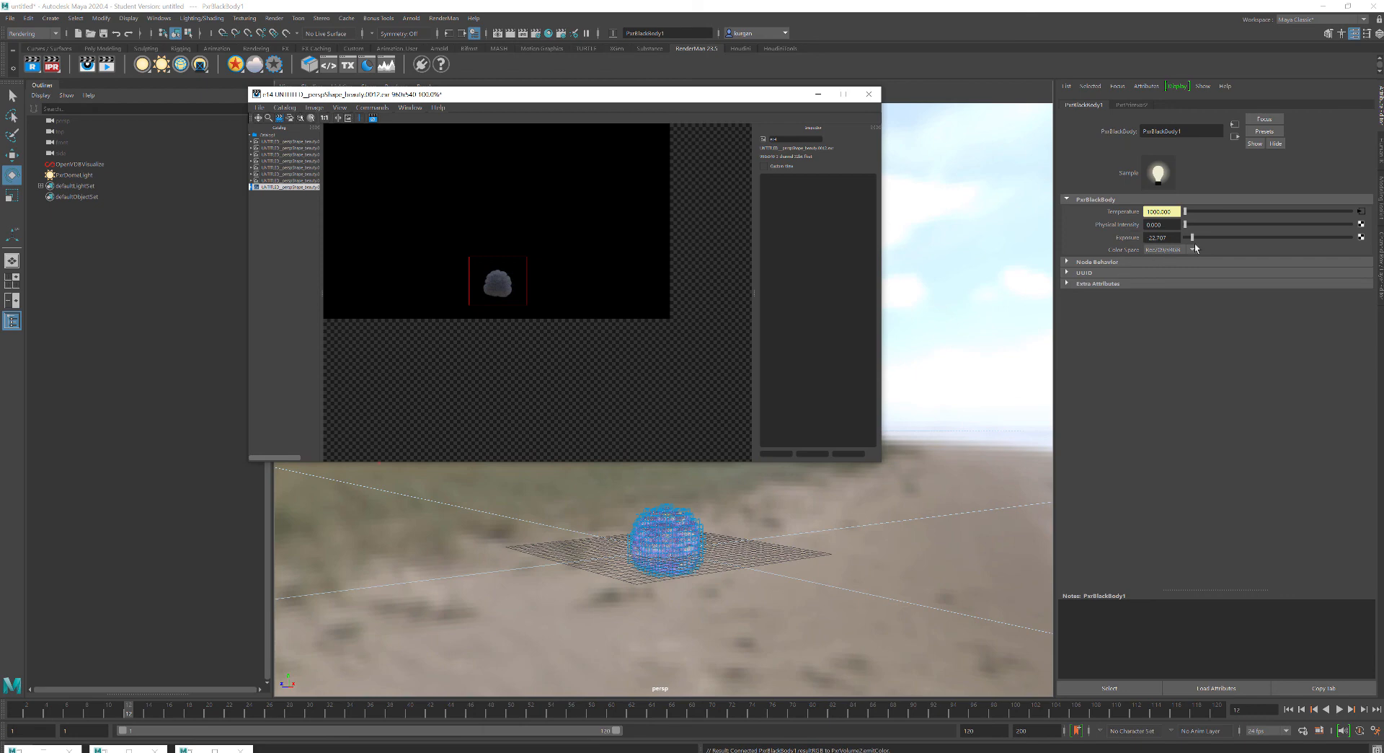
pyautogui.moveTo(1194, 239); pyautogui.dragTo(1220, 240)
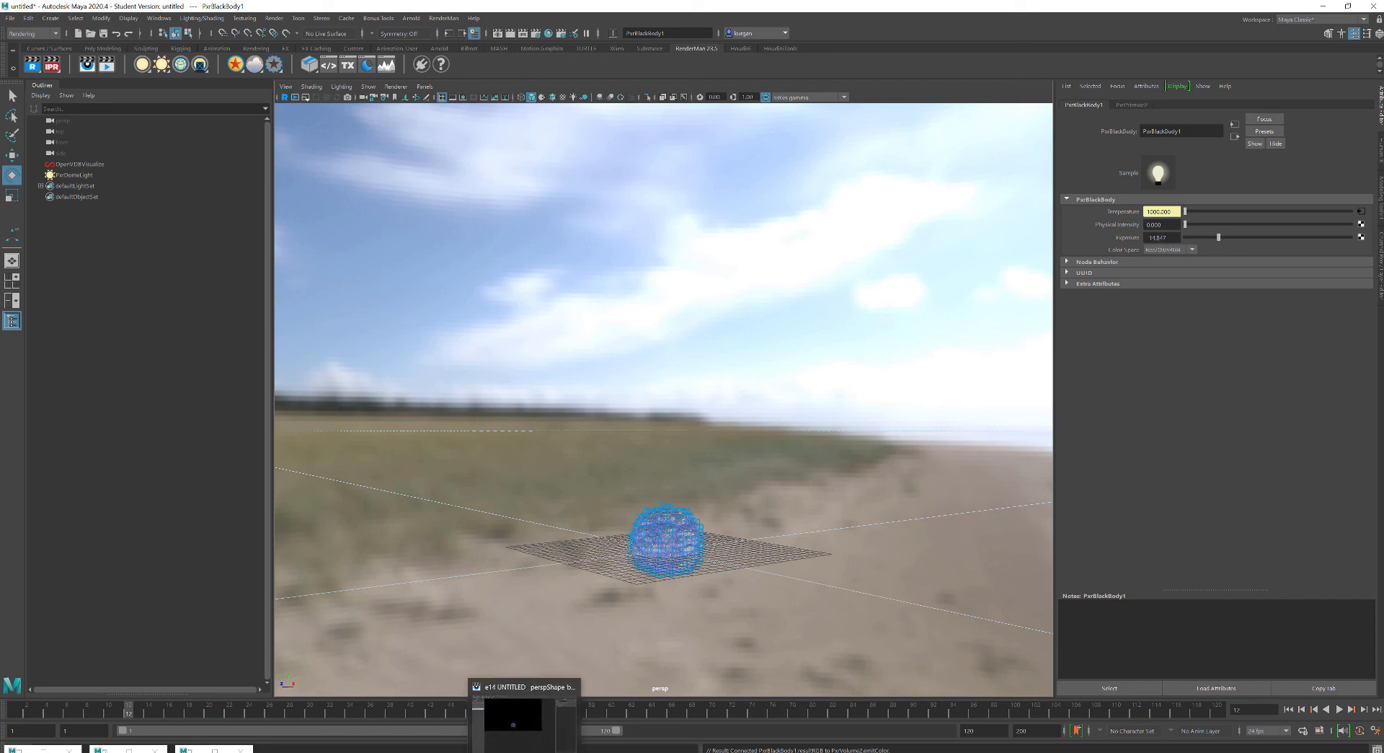
pyautogui.moveTo(524, 752)
pyautogui.click(514, 710)
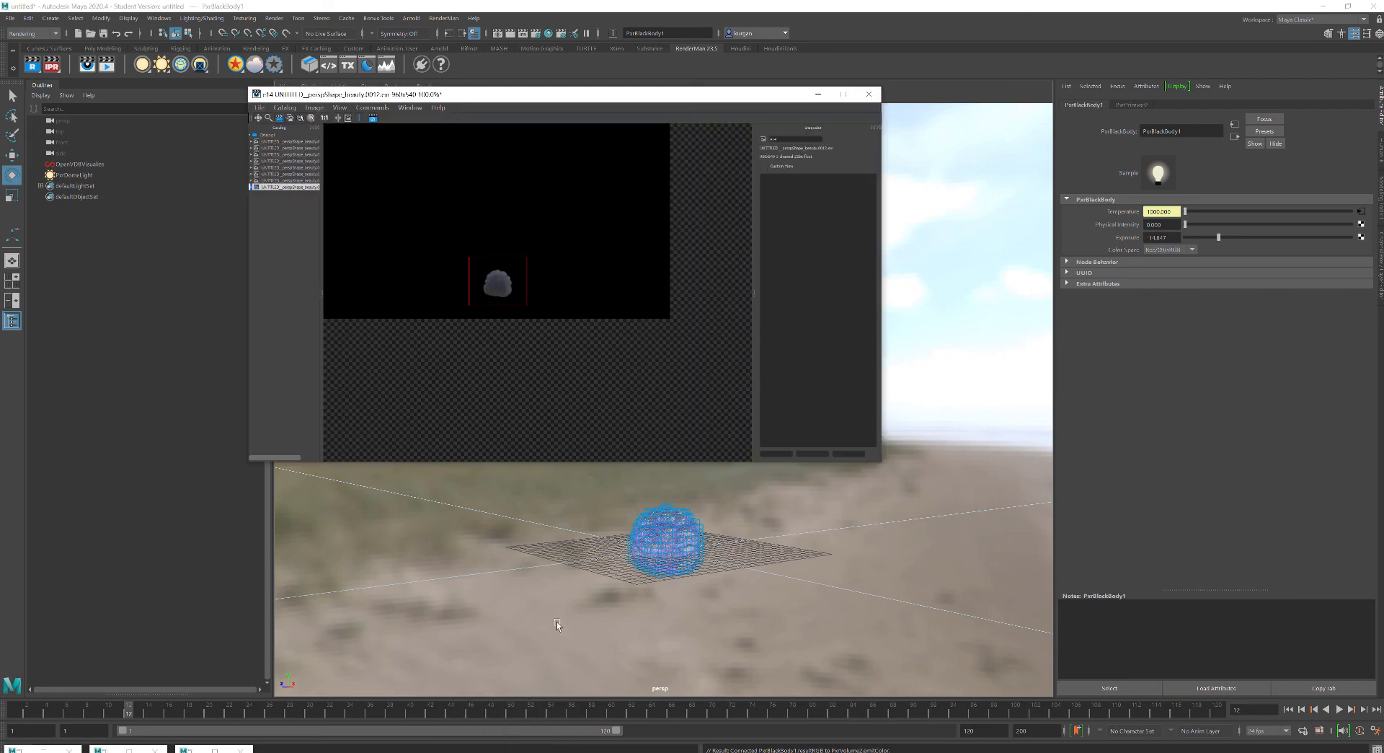
# Raise PxrBlackBody1's Physical Intensity to about 0.1 and its Exposure to about -12.8, checking each change in the render window.
pyautogui.click(1187, 226)
pyautogui.moveTo(1192, 228); pyautogui.dragTo(1202, 226)
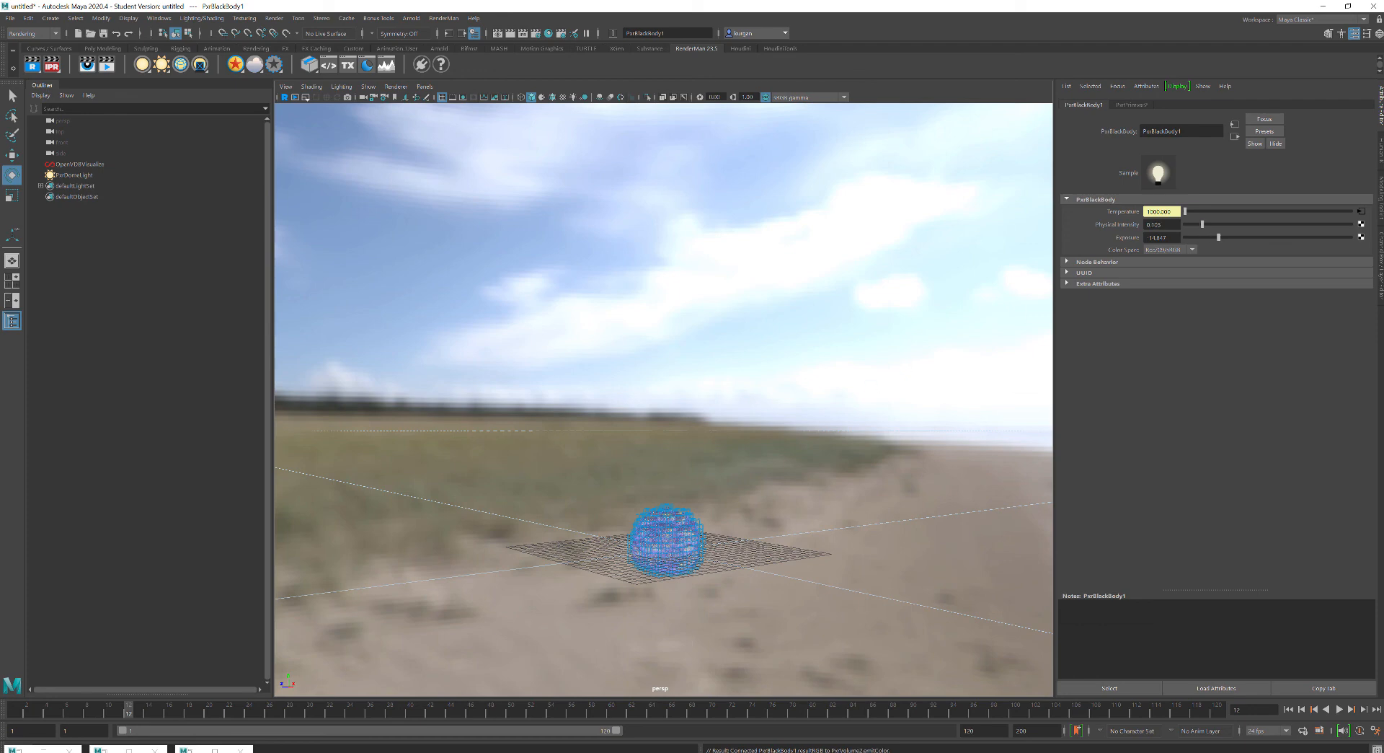
pyautogui.click(524, 752)
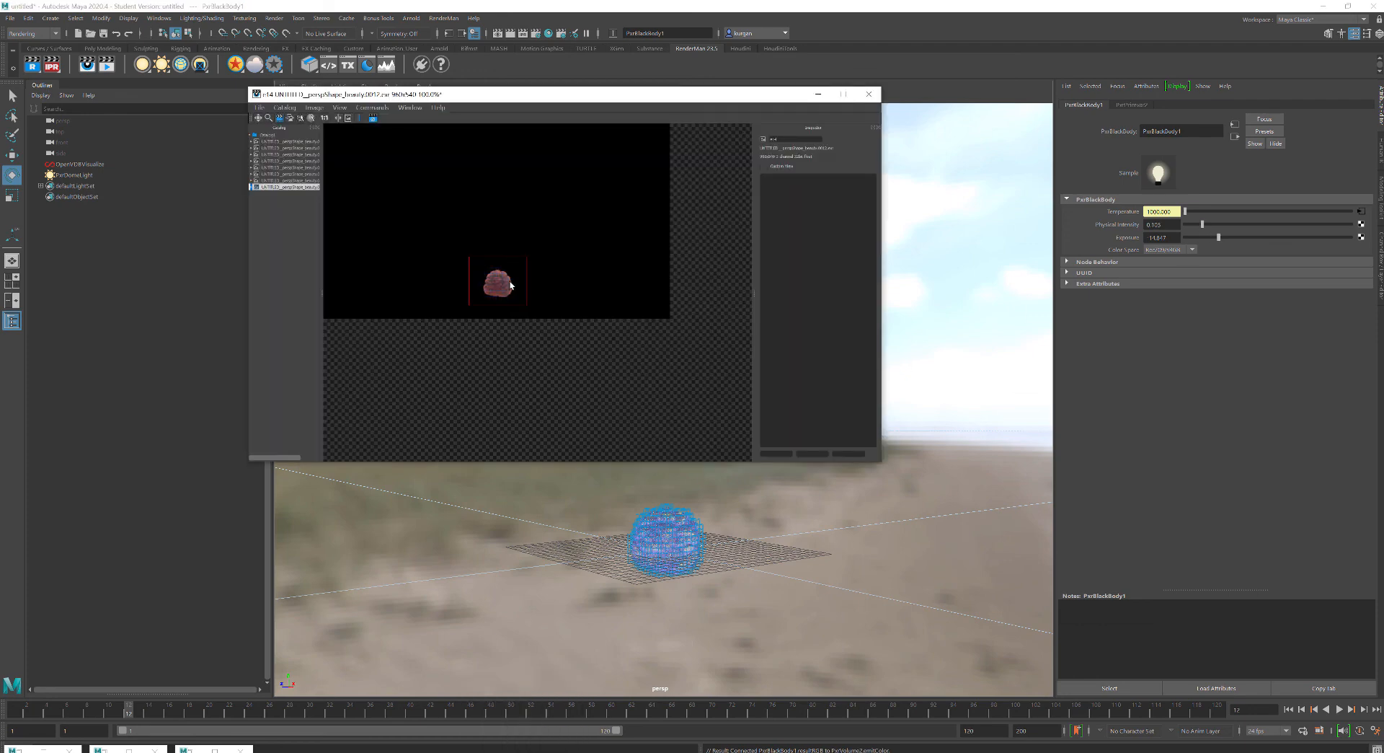
pyautogui.scroll(5, 505, 282)
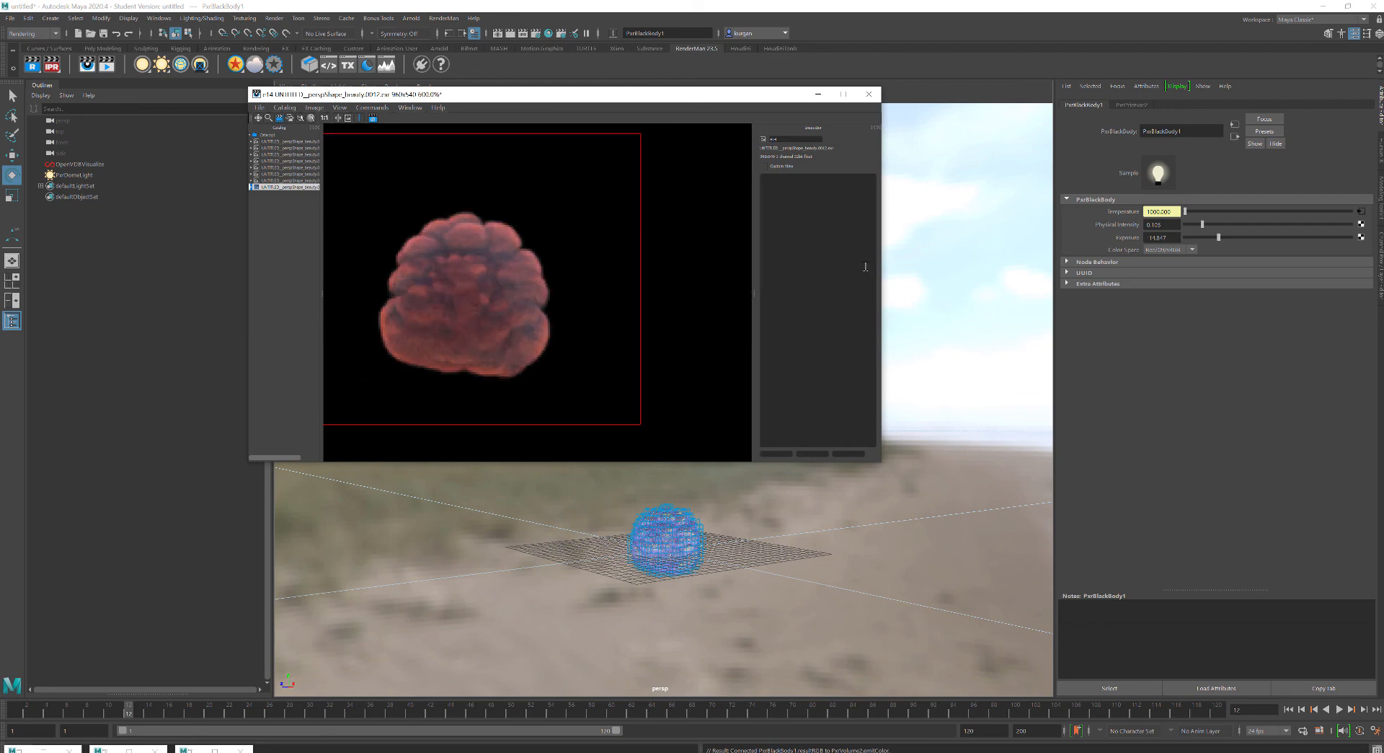
pyautogui.click(1224, 238)
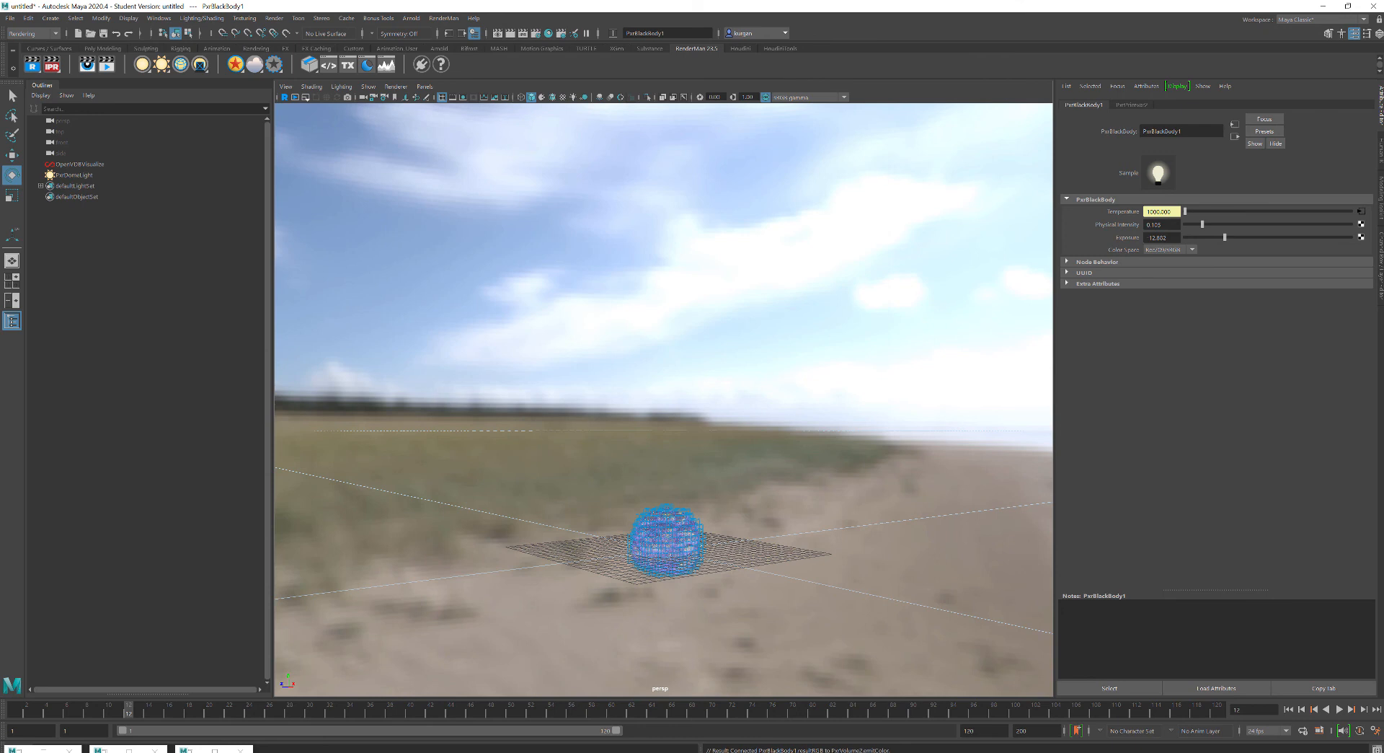
pyautogui.click(524, 749)
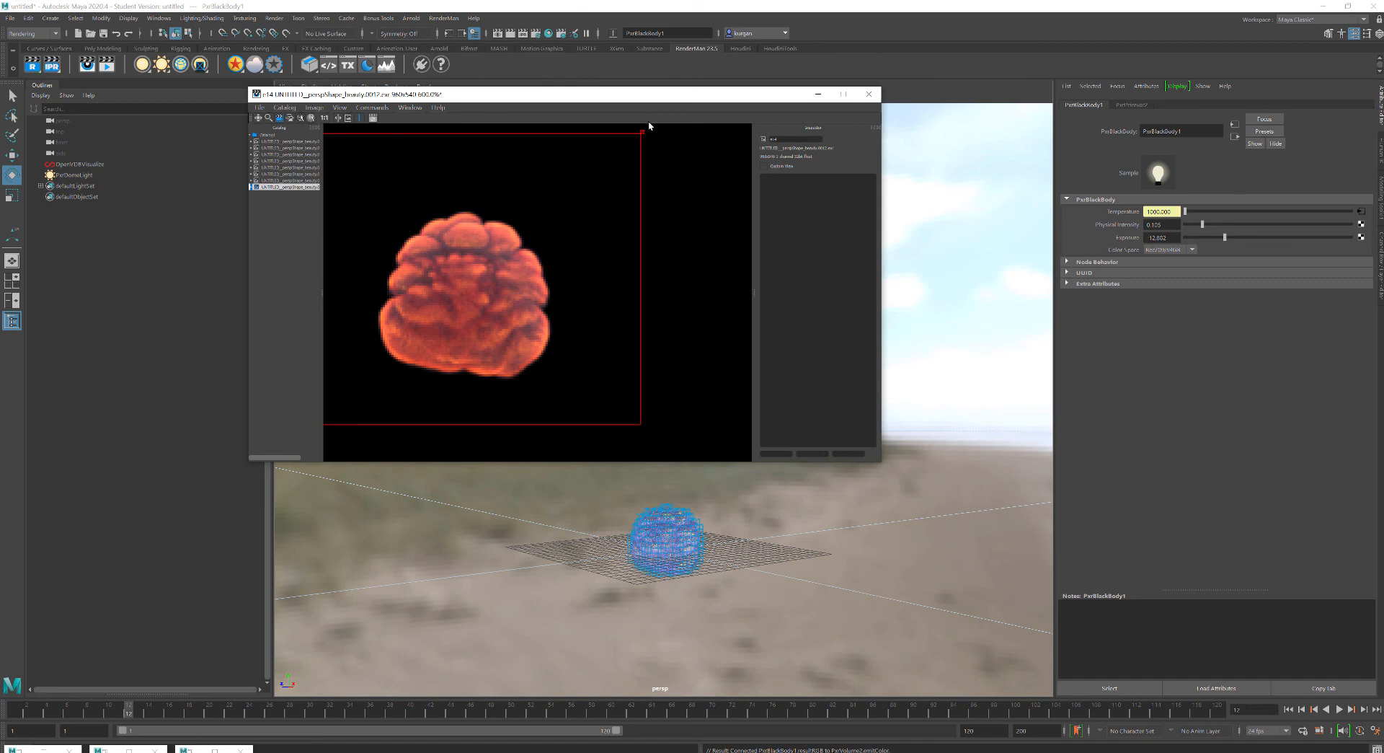
# Move the timeline to frame 33 and close the render window, discarding its unsaved session.
pyautogui.click(340, 710)
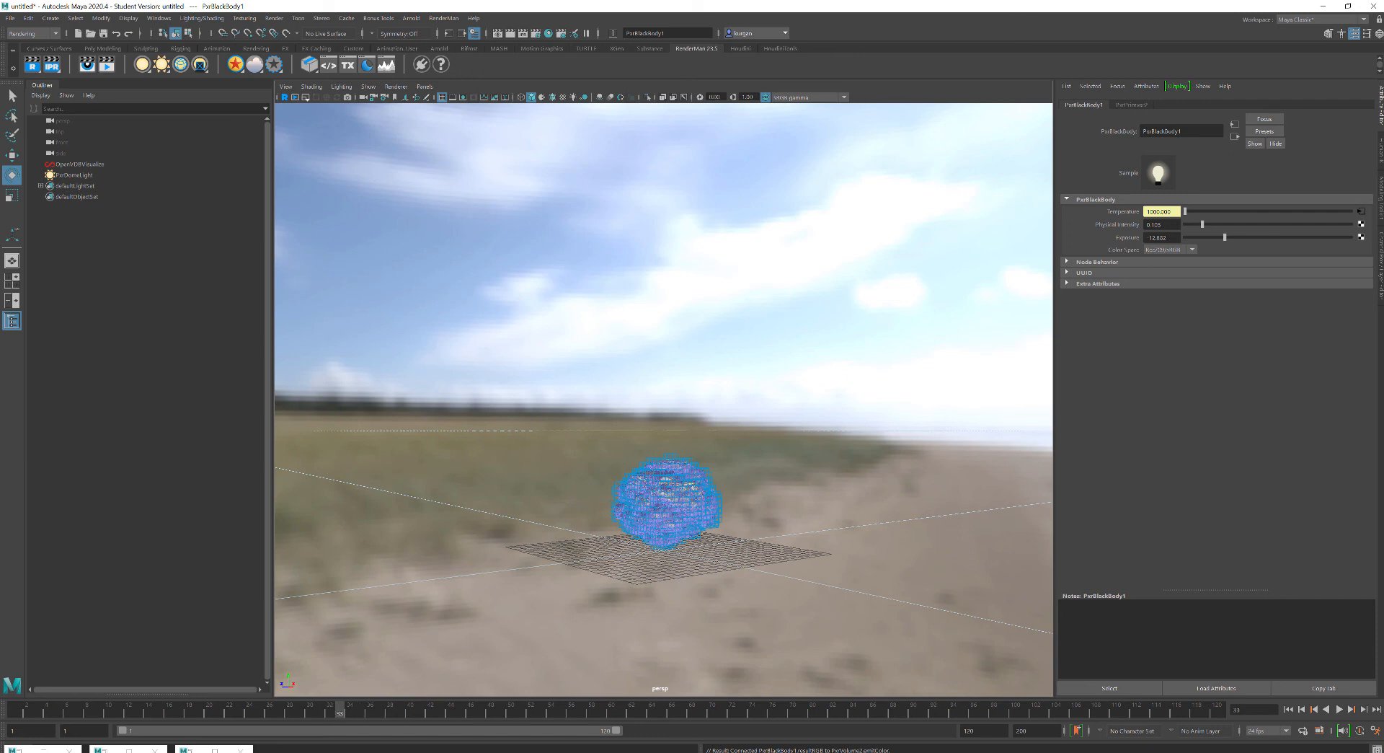
pyautogui.click(527, 750)
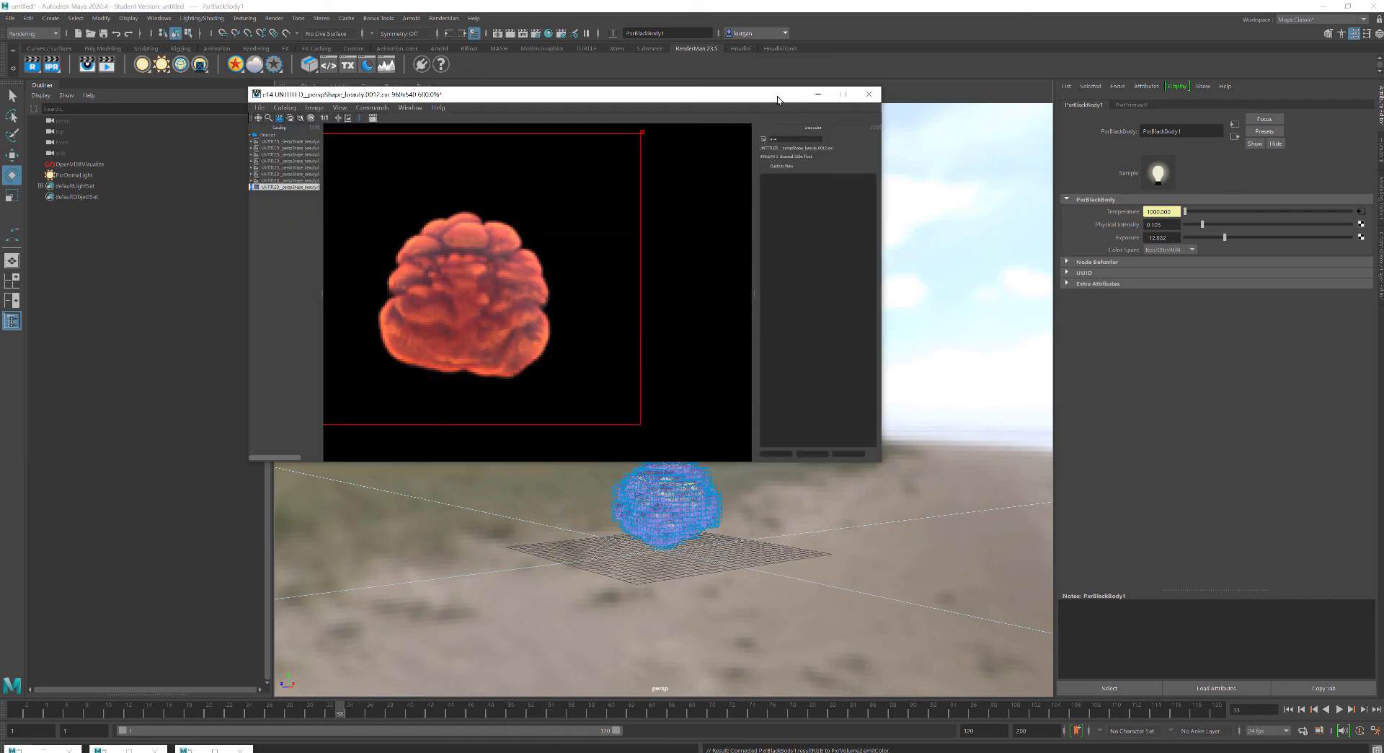
pyautogui.click(868, 95)
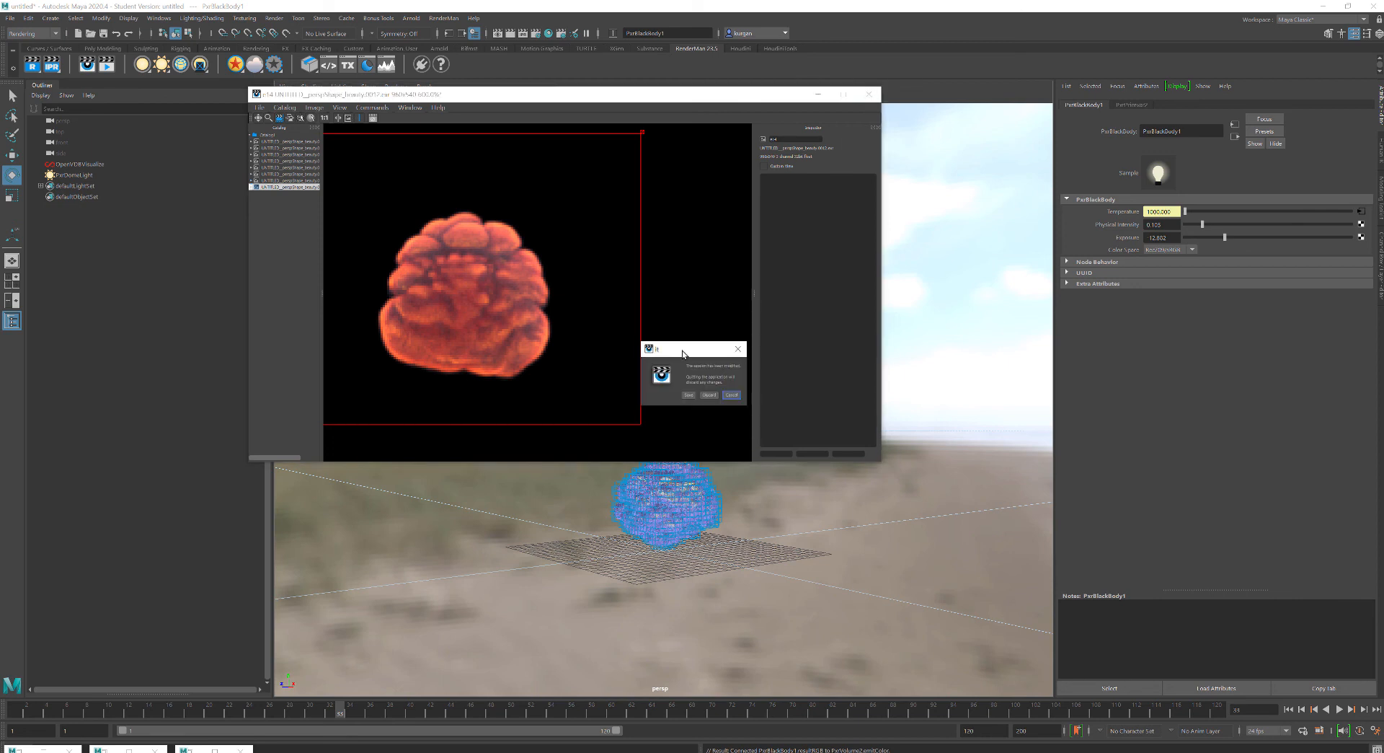
pyautogui.click(709, 396)
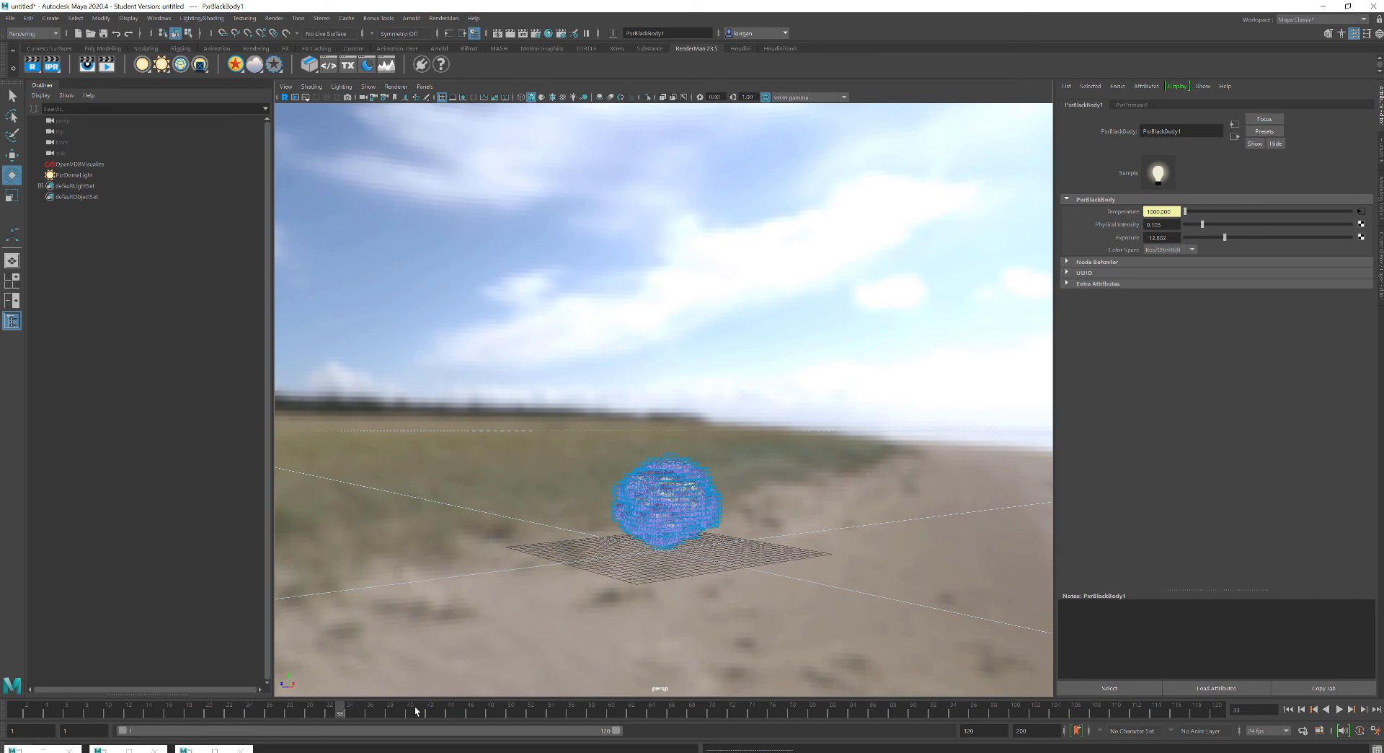
# Move the timeline to frame 59, render it and examine the explosion's glowing areas up close.
pyautogui.hotkey('alt', ',')
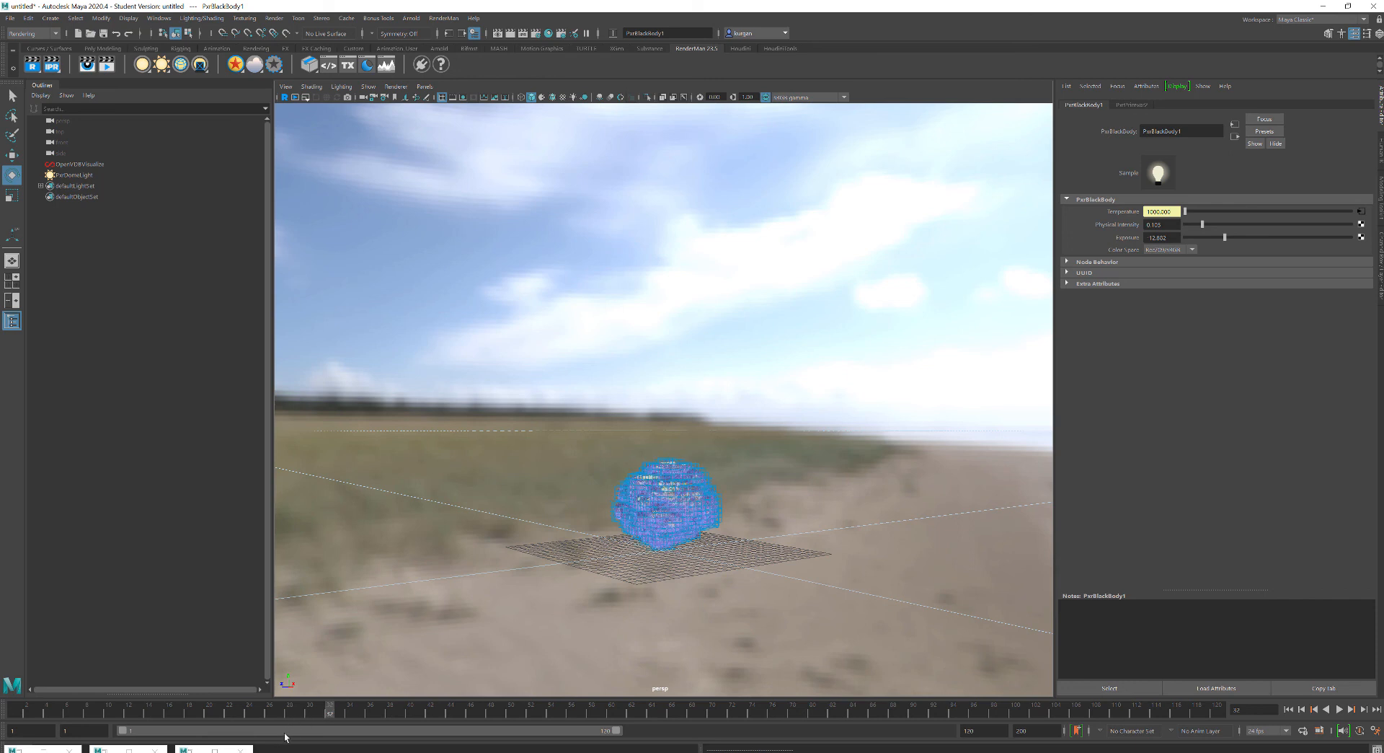
pyautogui.click(598, 708)
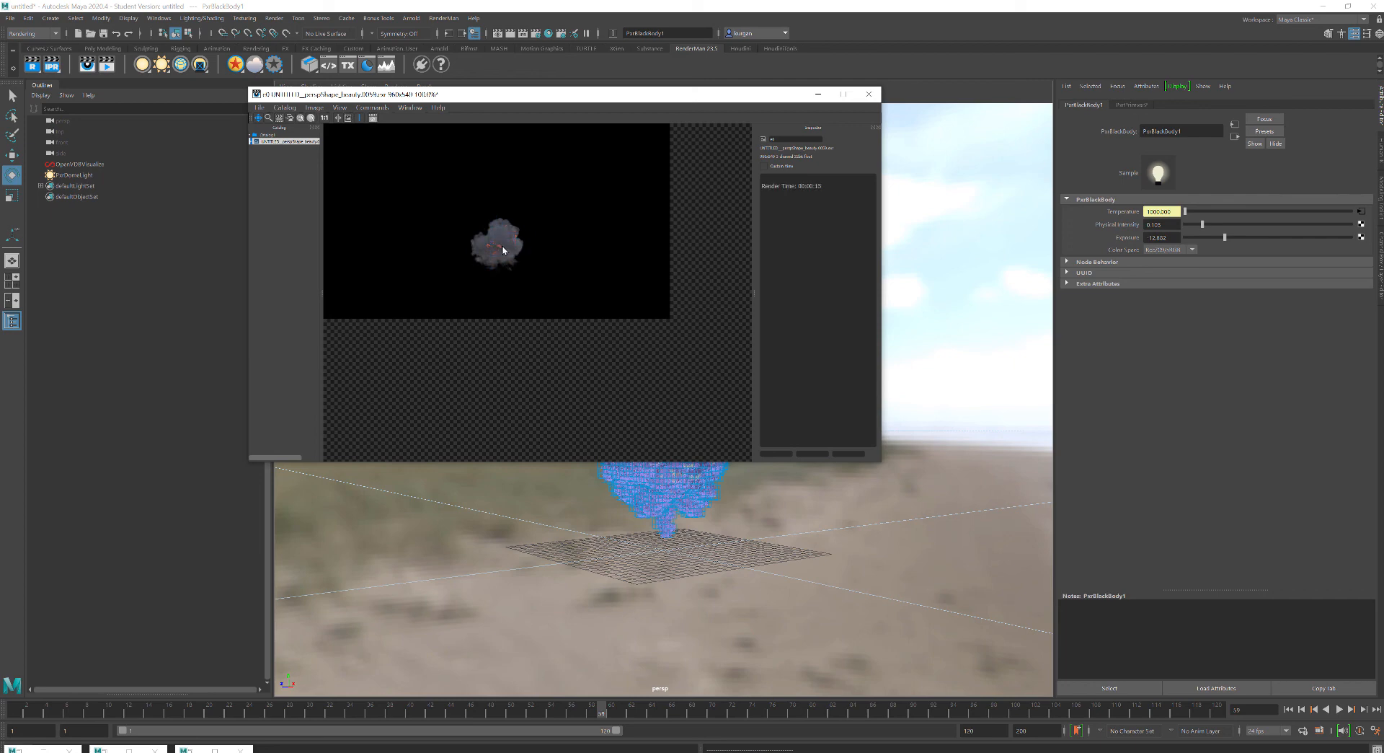
pyautogui.scroll(4, 495, 257)
pyautogui.moveTo(581, 240); pyautogui.dragTo(587, 326)
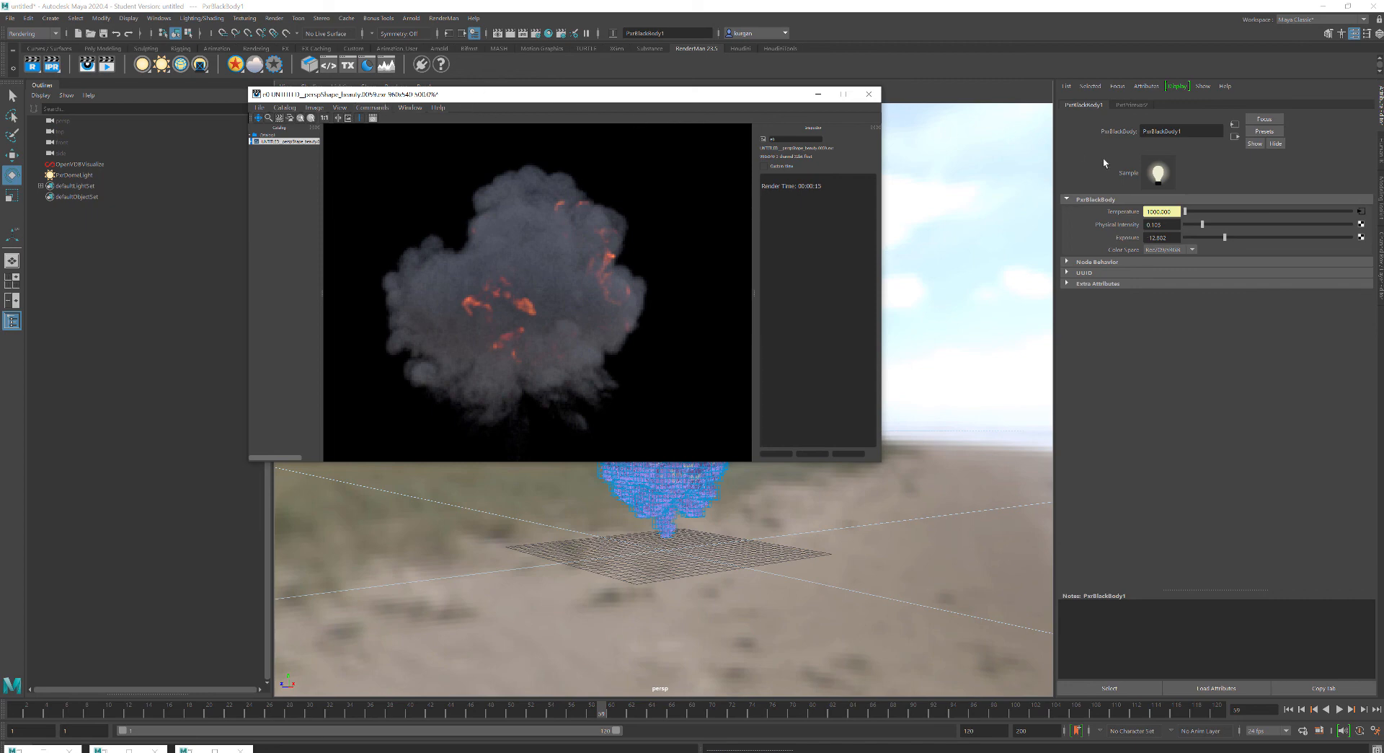
# Raise PxrBlackBody1's Physical Intensity to about 0.14, compare the new render with the previous one and minimize the render window.
pyautogui.click(1208, 224)
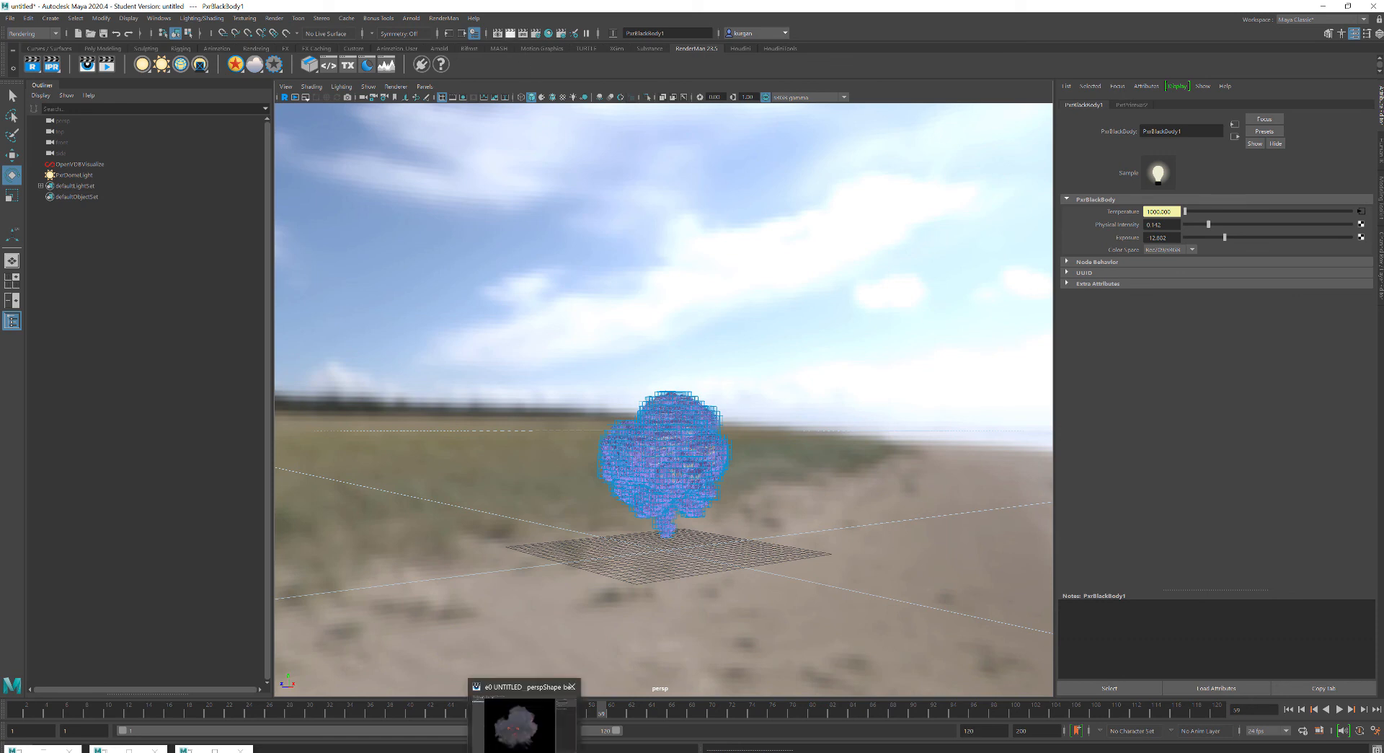
pyautogui.click(524, 725)
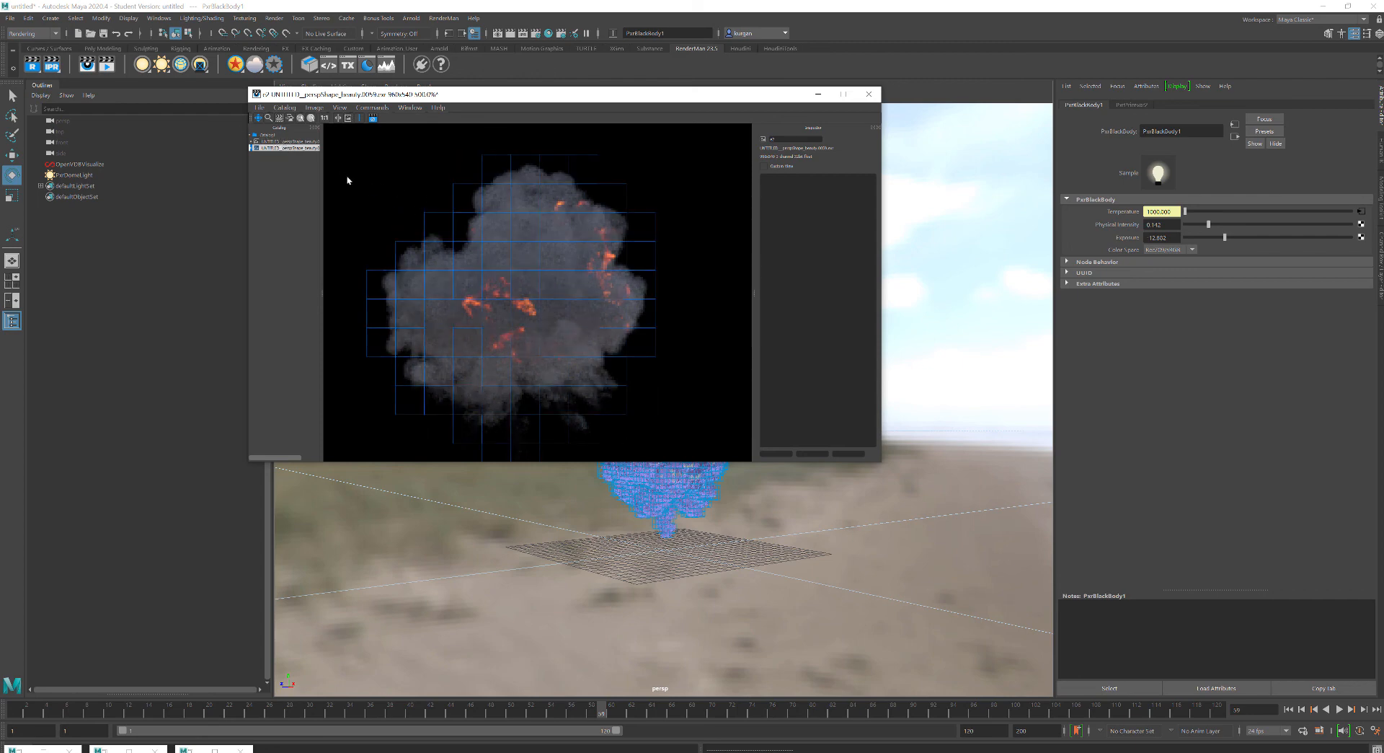
pyautogui.click(284, 141)
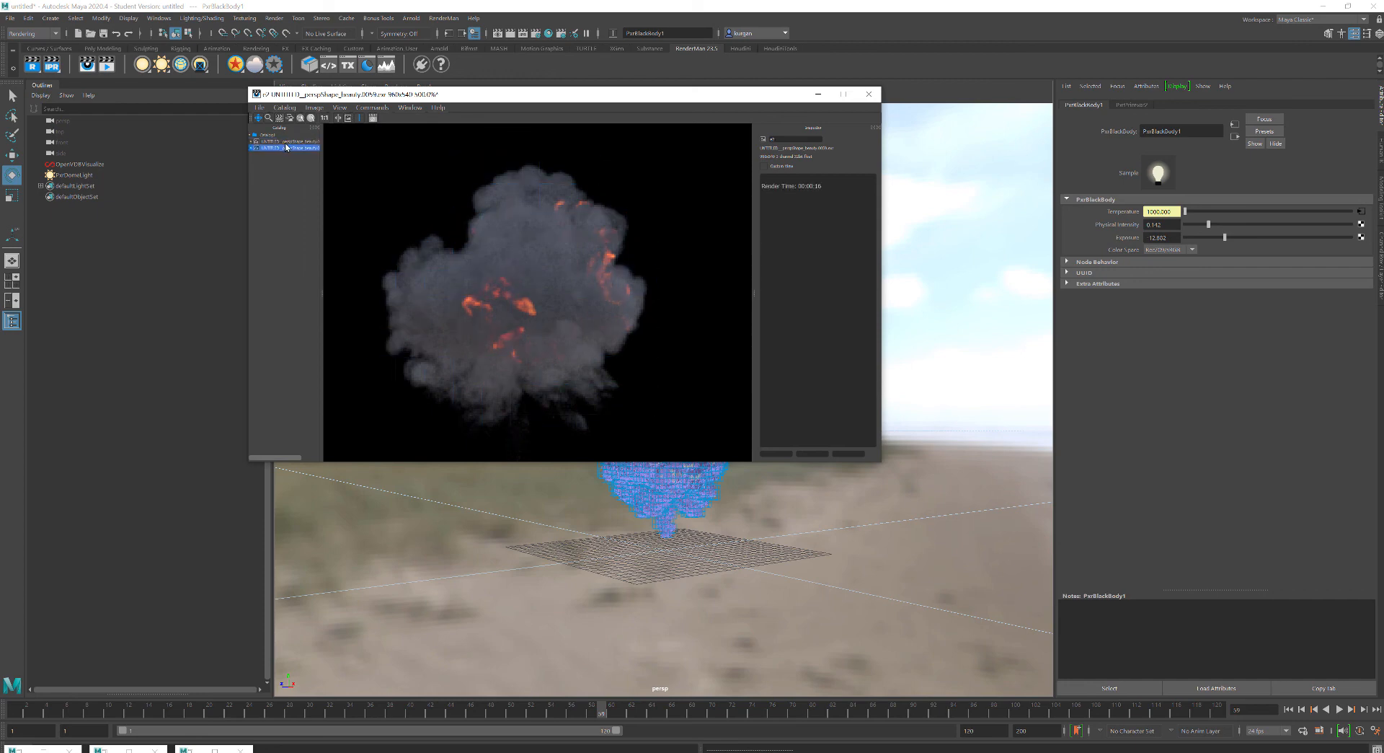
pyautogui.click(285, 149)
pyautogui.click(286, 142)
pyautogui.click(285, 149)
pyautogui.click(284, 142)
pyautogui.click(285, 148)
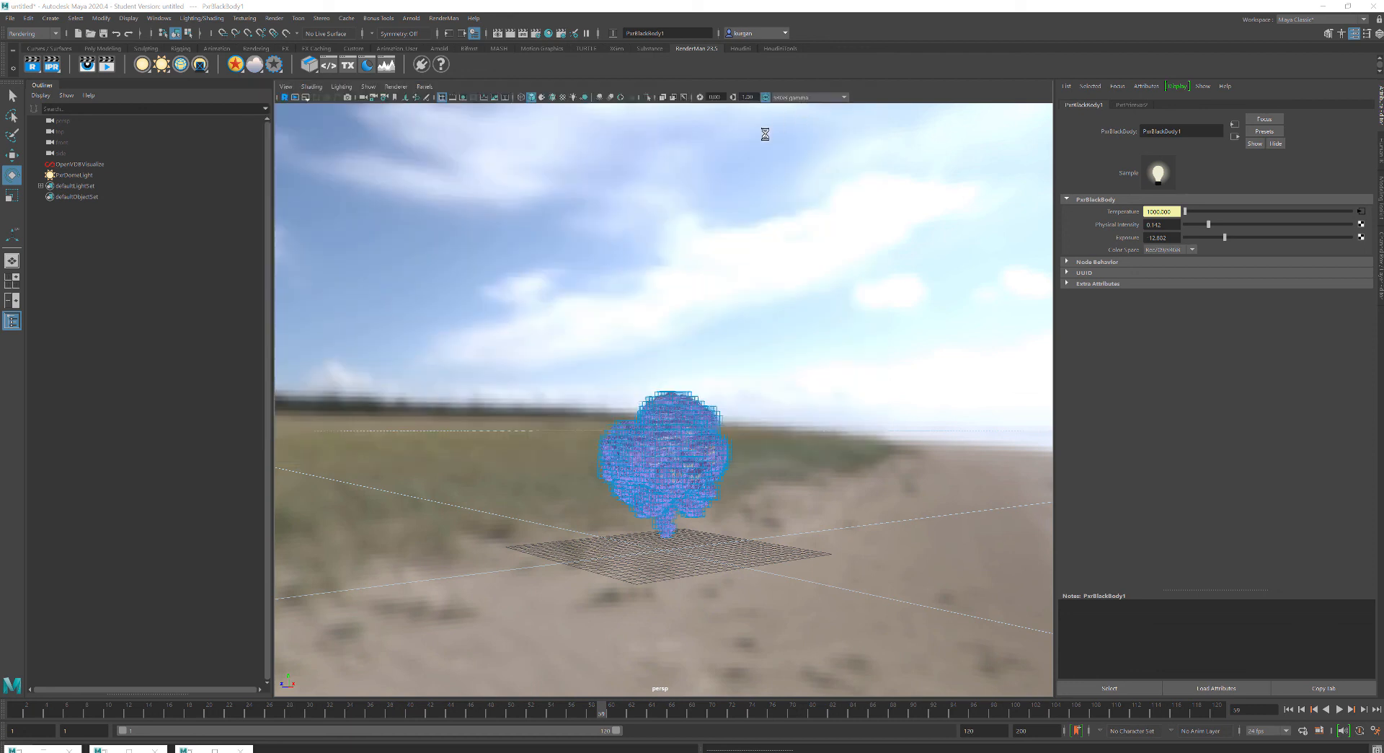
pyautogui.click(819, 95)
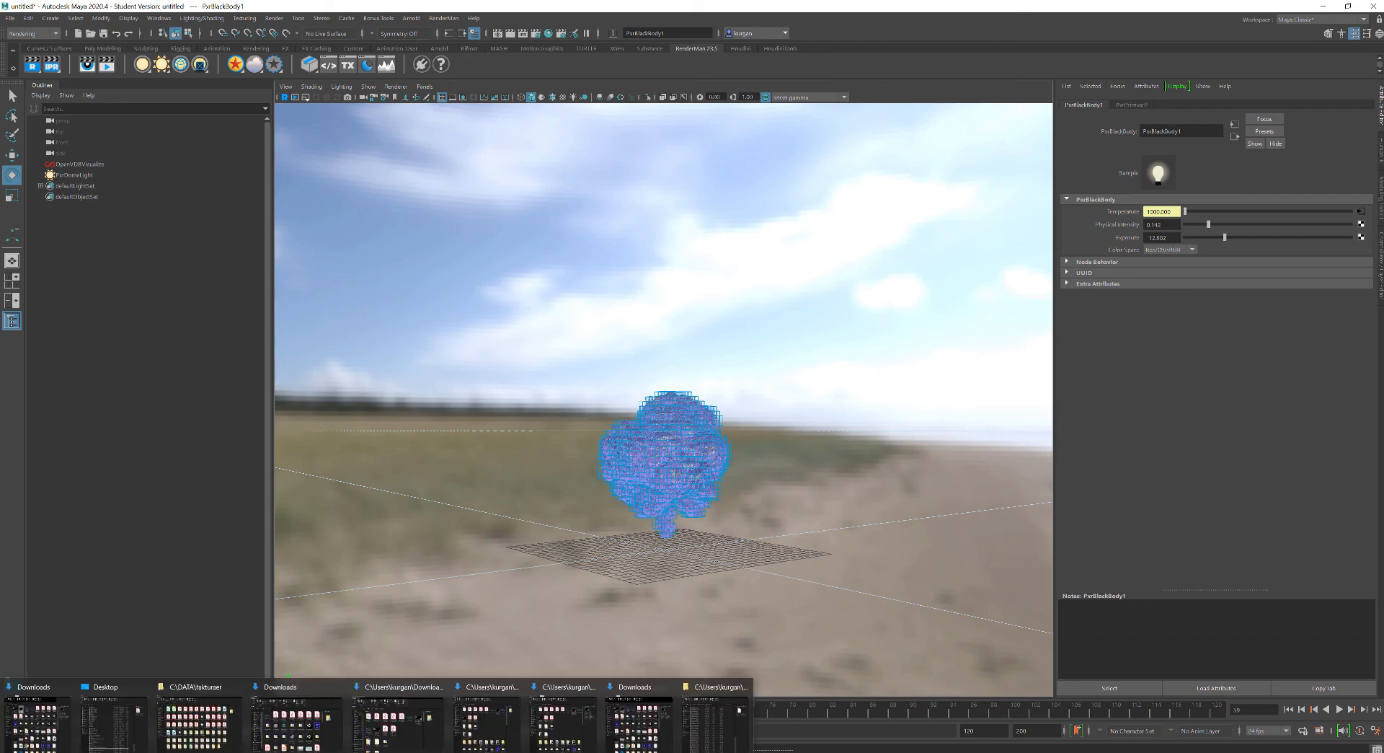
# Open maya_bifrost-graph_standard-explosion_served-4-ways.mp4 from the Downloads folder in the video player and maximize the player.
pyautogui.moveTo(217, 751)
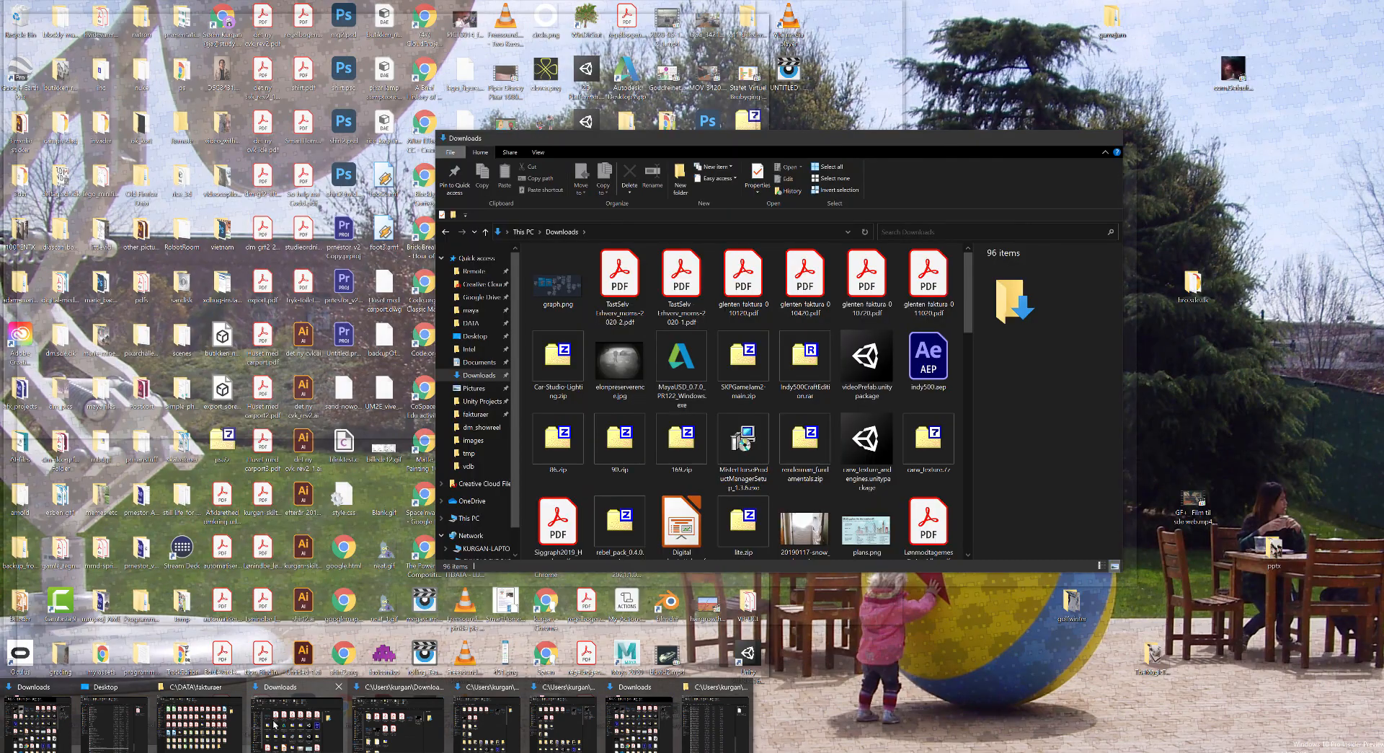
pyautogui.click(294, 710)
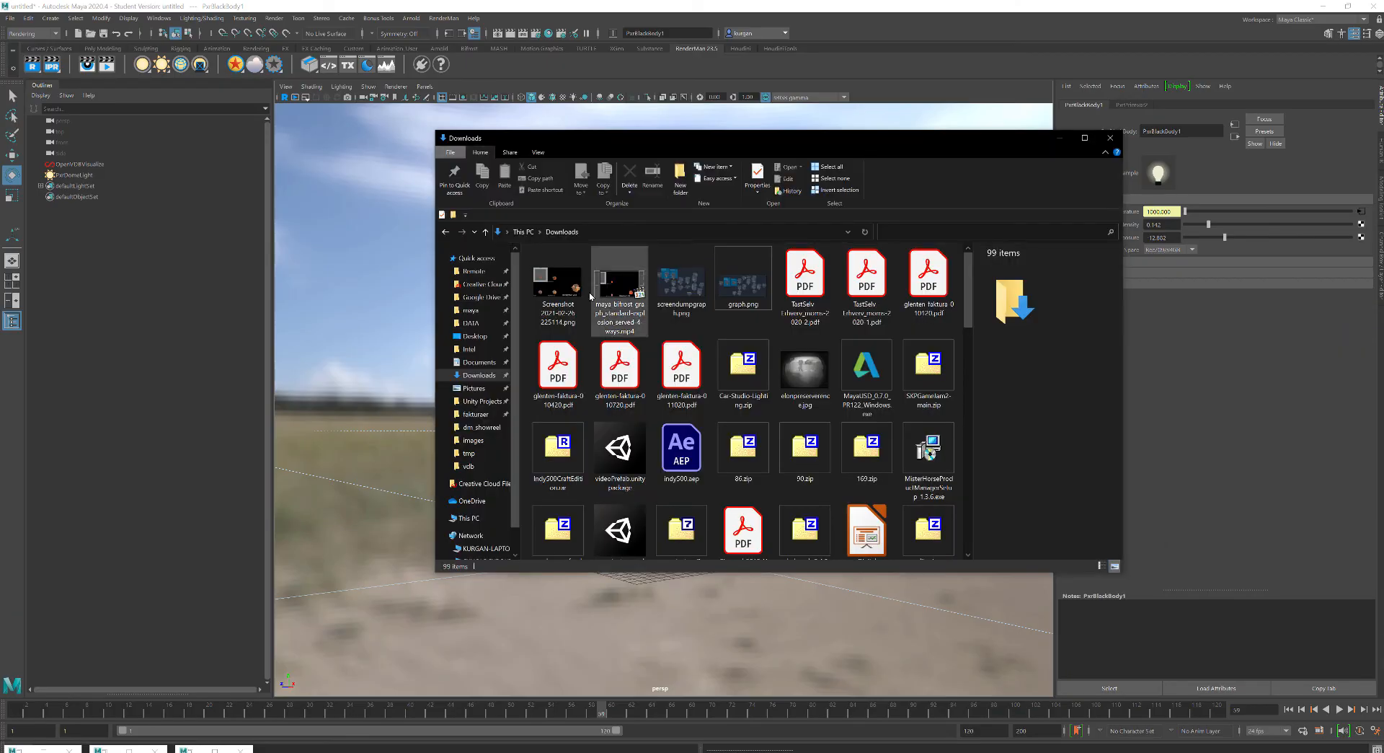
pyautogui.click(634, 290)
pyautogui.doubleClick(635, 290)
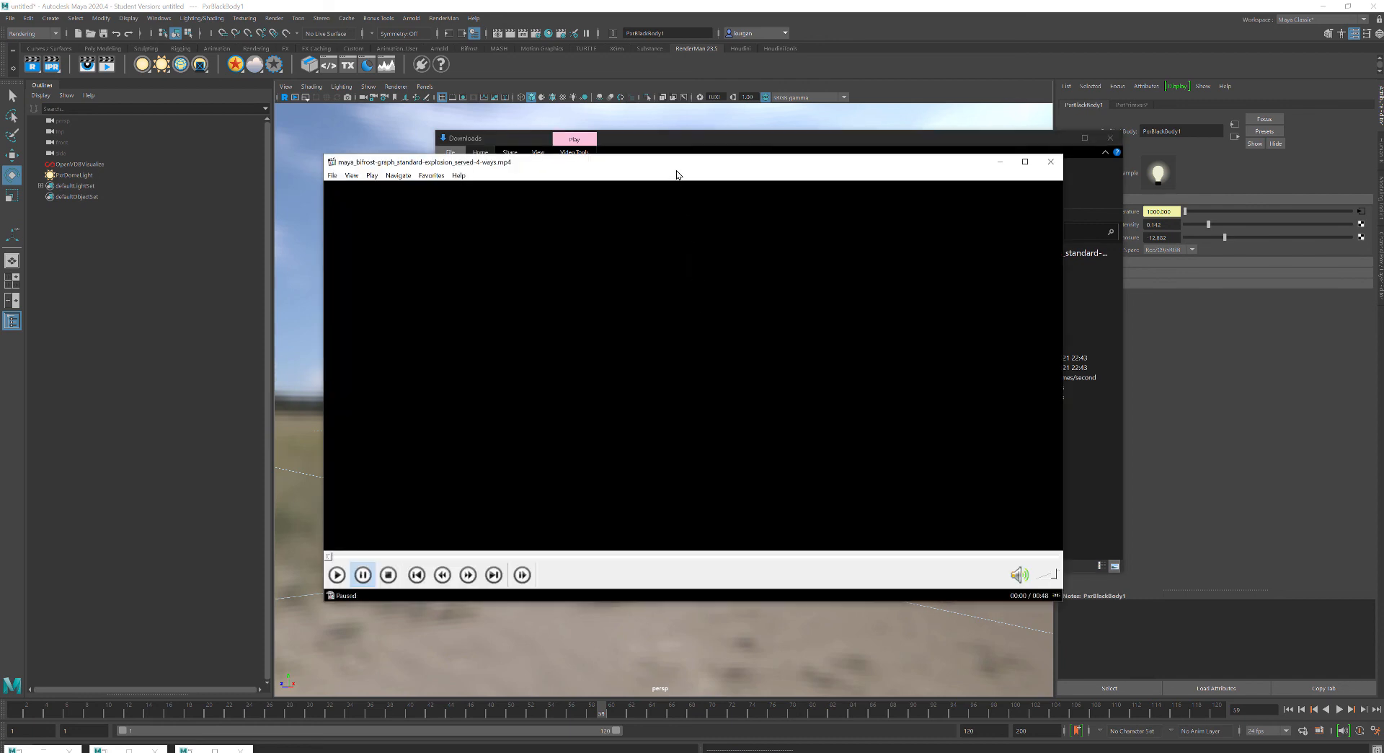
pyautogui.doubleClick(680, 165)
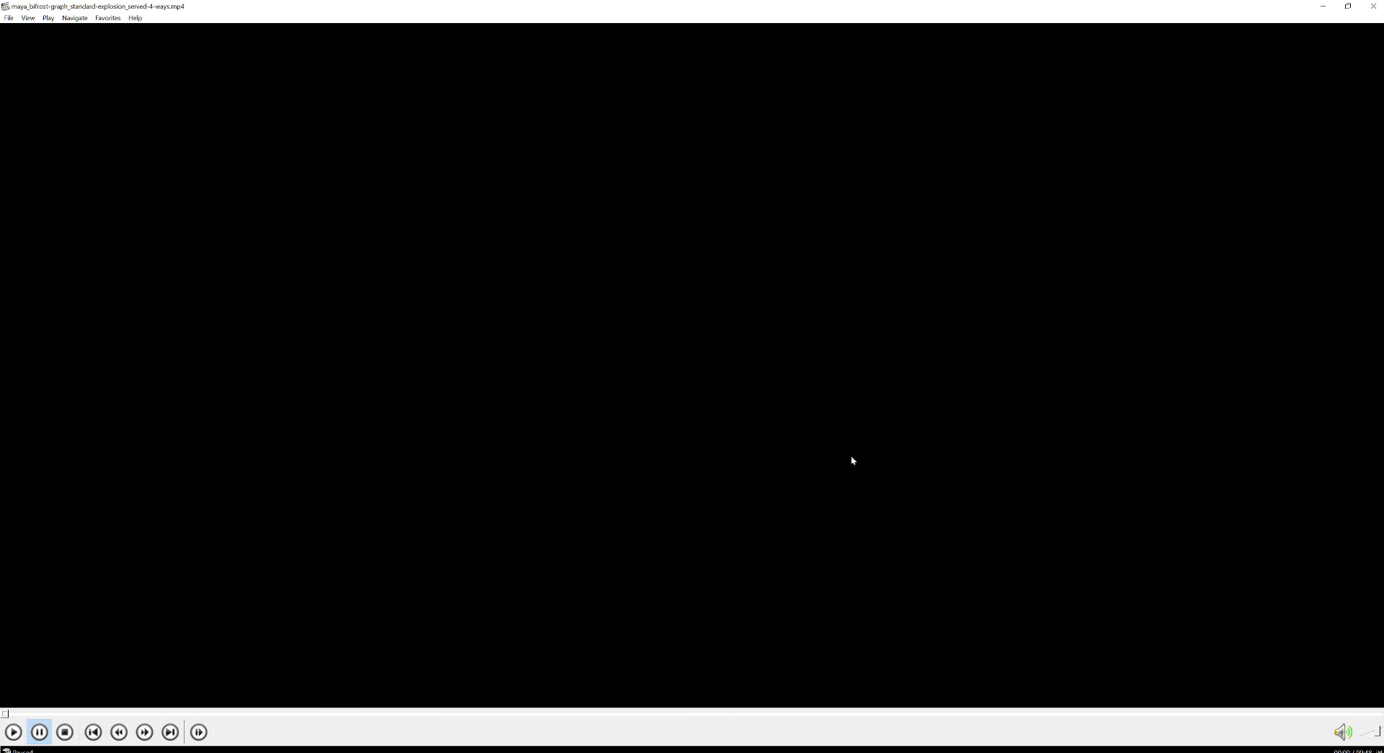
# Skim the video's four-way comparison of the Playblast, Hardware 2.0, Arnold and Renderman 23.5 explosions.
pyautogui.click(112, 713)
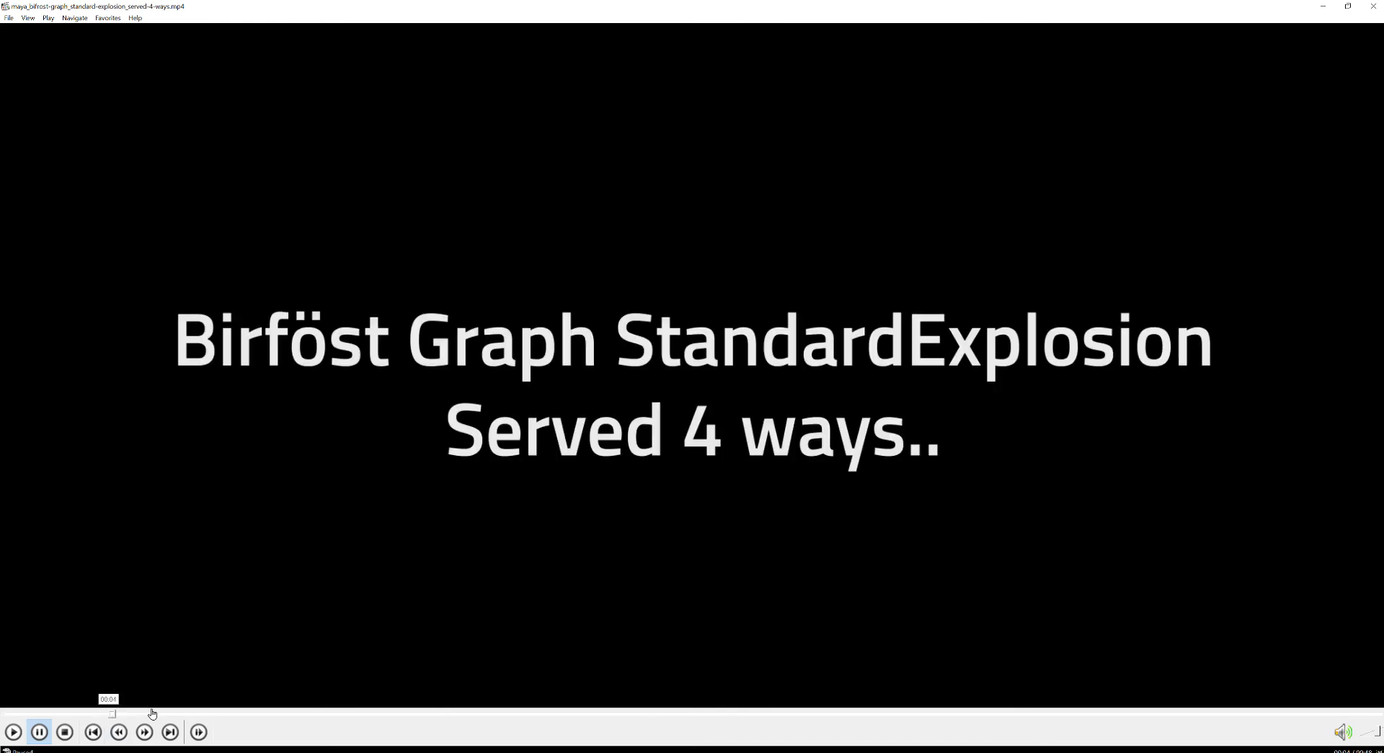
pyautogui.moveTo(152, 713); pyautogui.dragTo(326, 713)
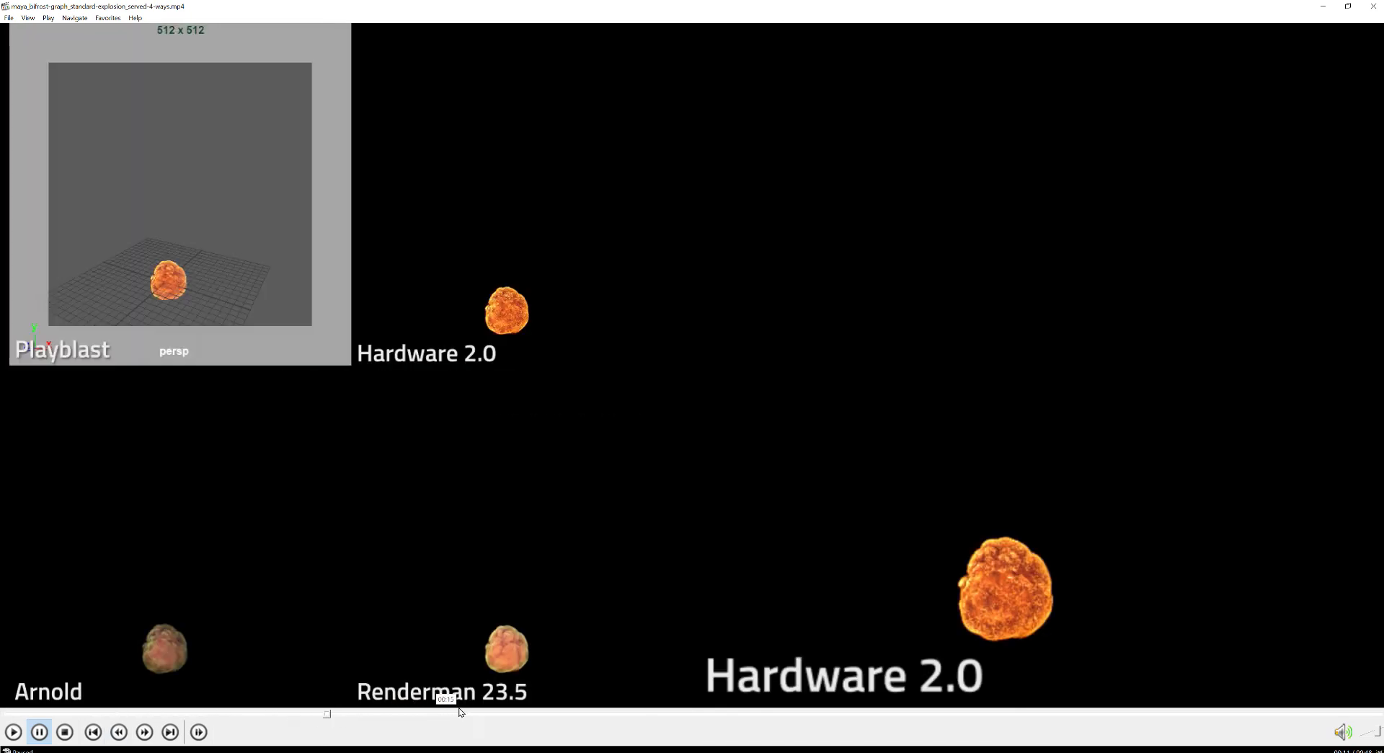
pyautogui.click(614, 714)
pyautogui.click(582, 715)
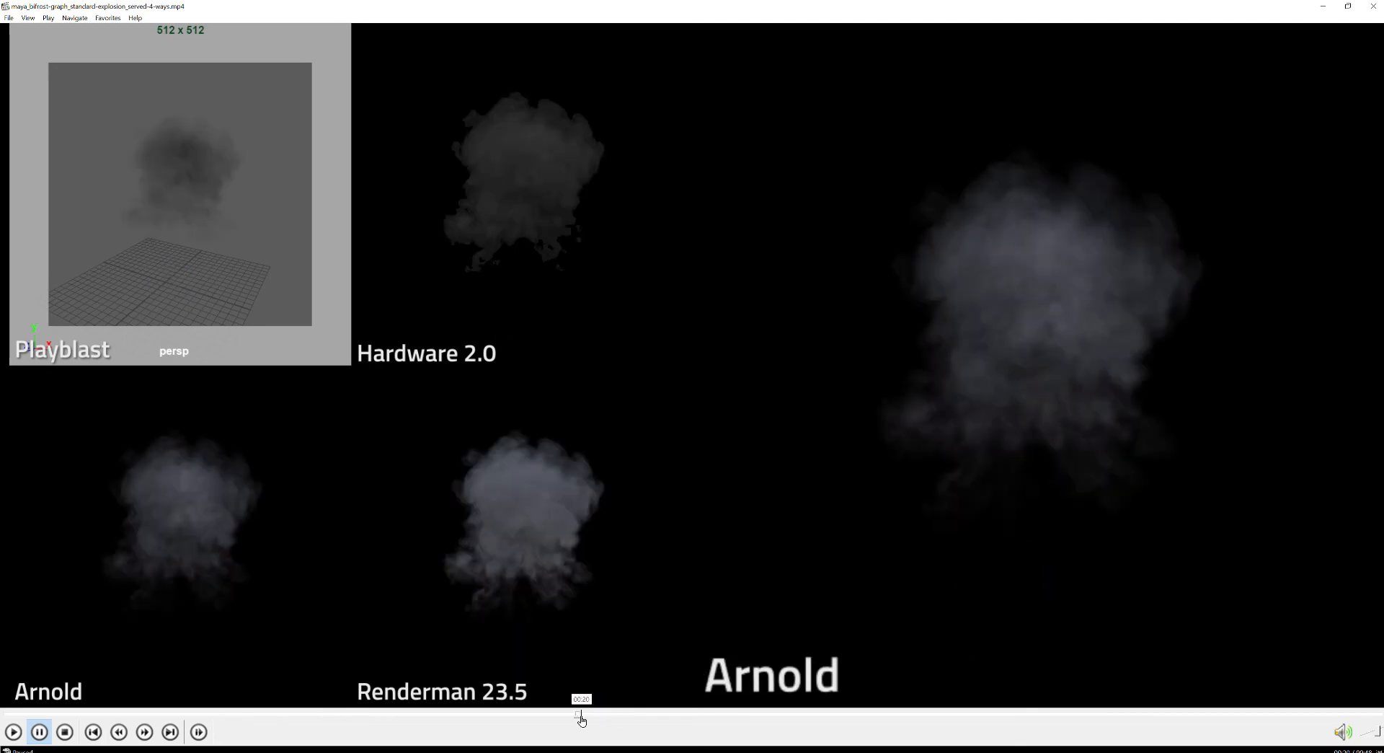
pyautogui.moveTo(582, 718); pyautogui.dragTo(613, 715)
# Find the side-by-side Arnold and Renderman 23.5 section and play it, pausing where the smoke still shows small flames.
pyautogui.click(793, 715)
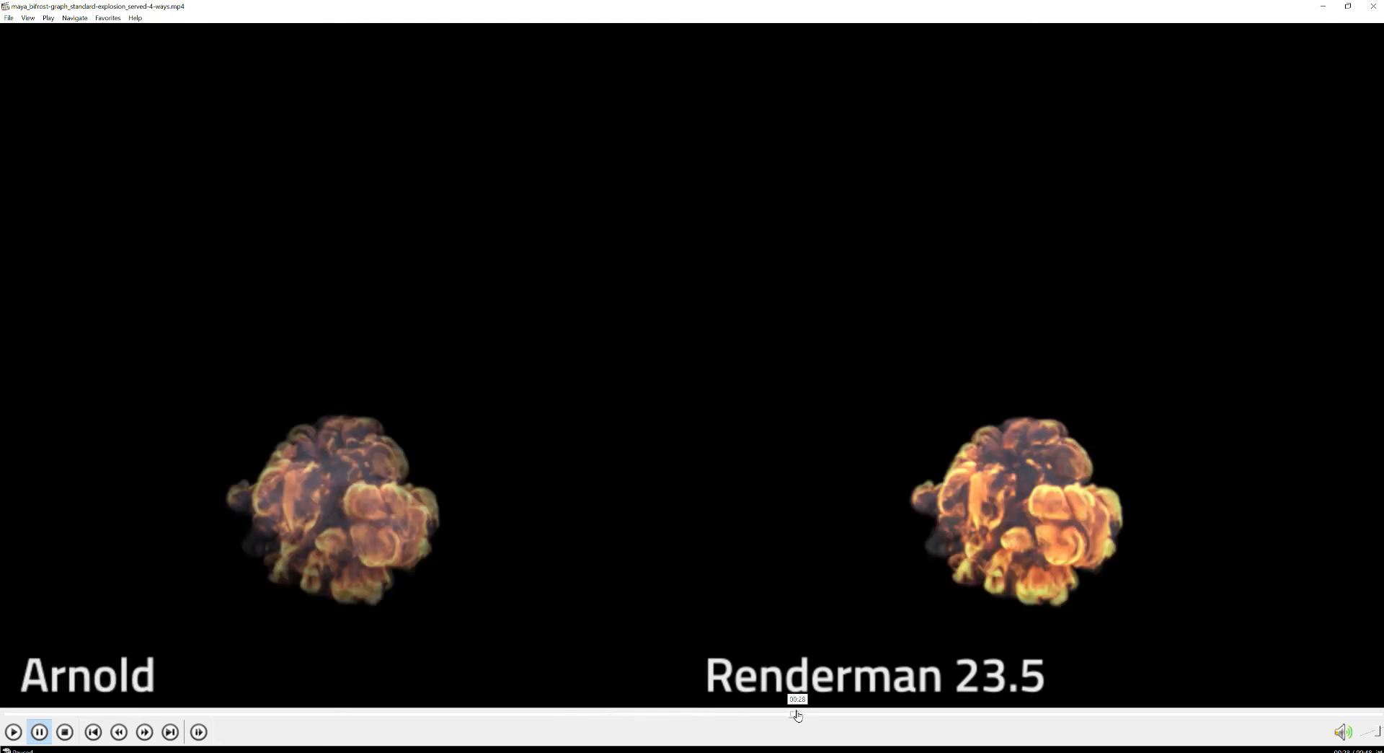
pyautogui.click(757, 716)
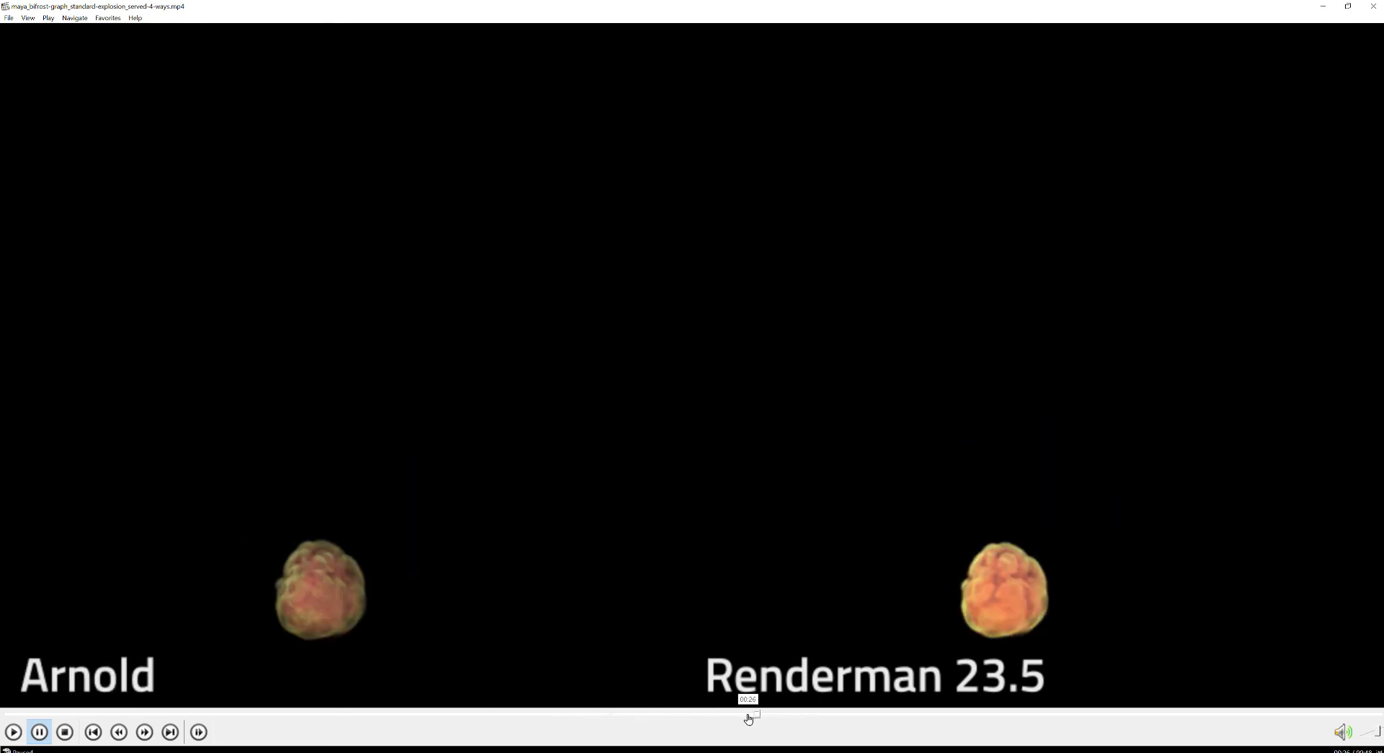
pyautogui.click(734, 716)
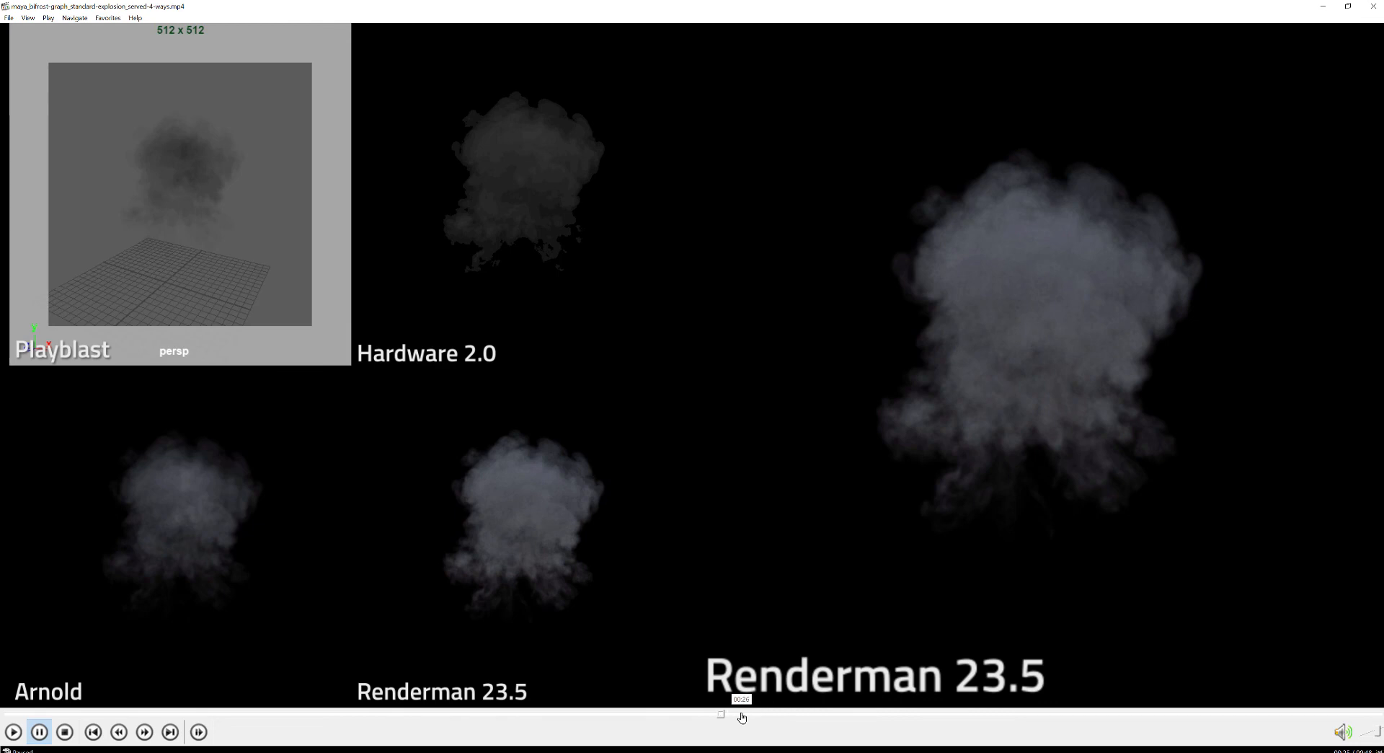
pyautogui.click(742, 716)
pyautogui.click(725, 678)
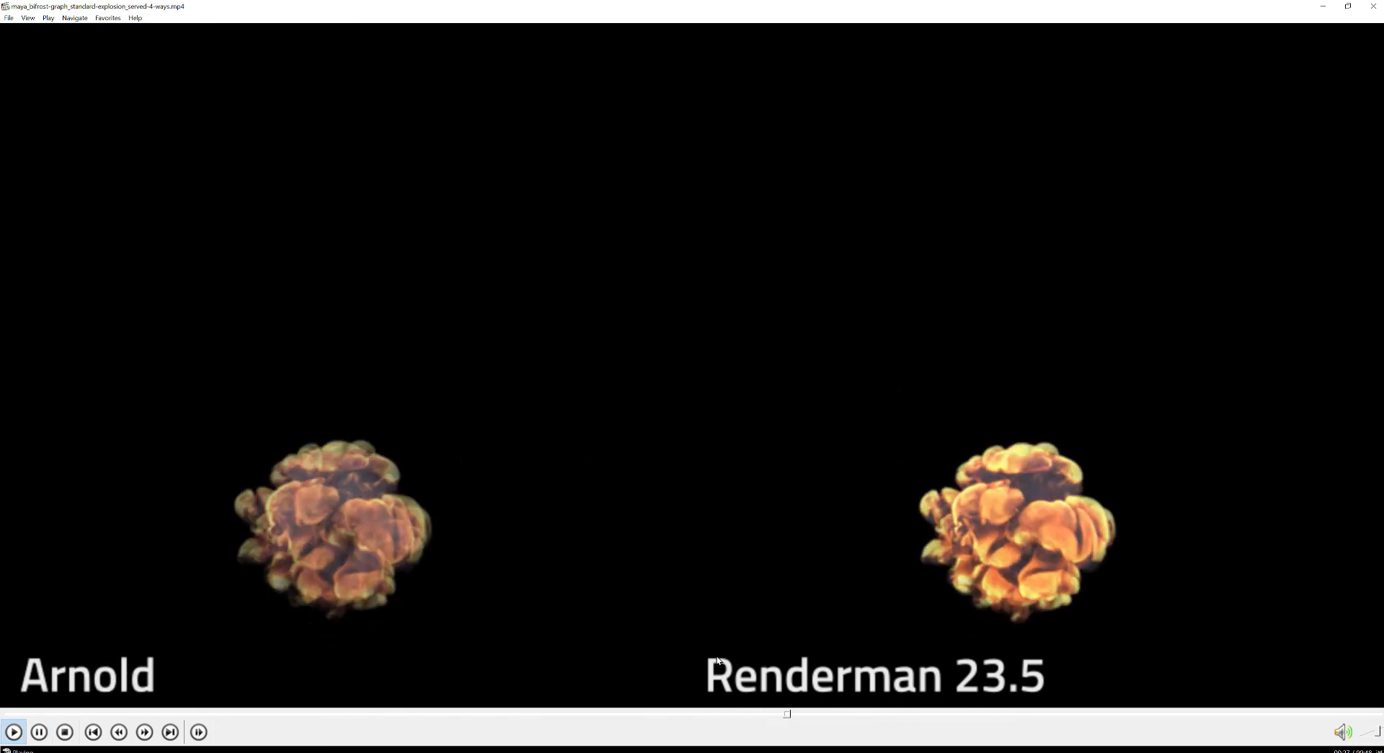
pyautogui.click(718, 658)
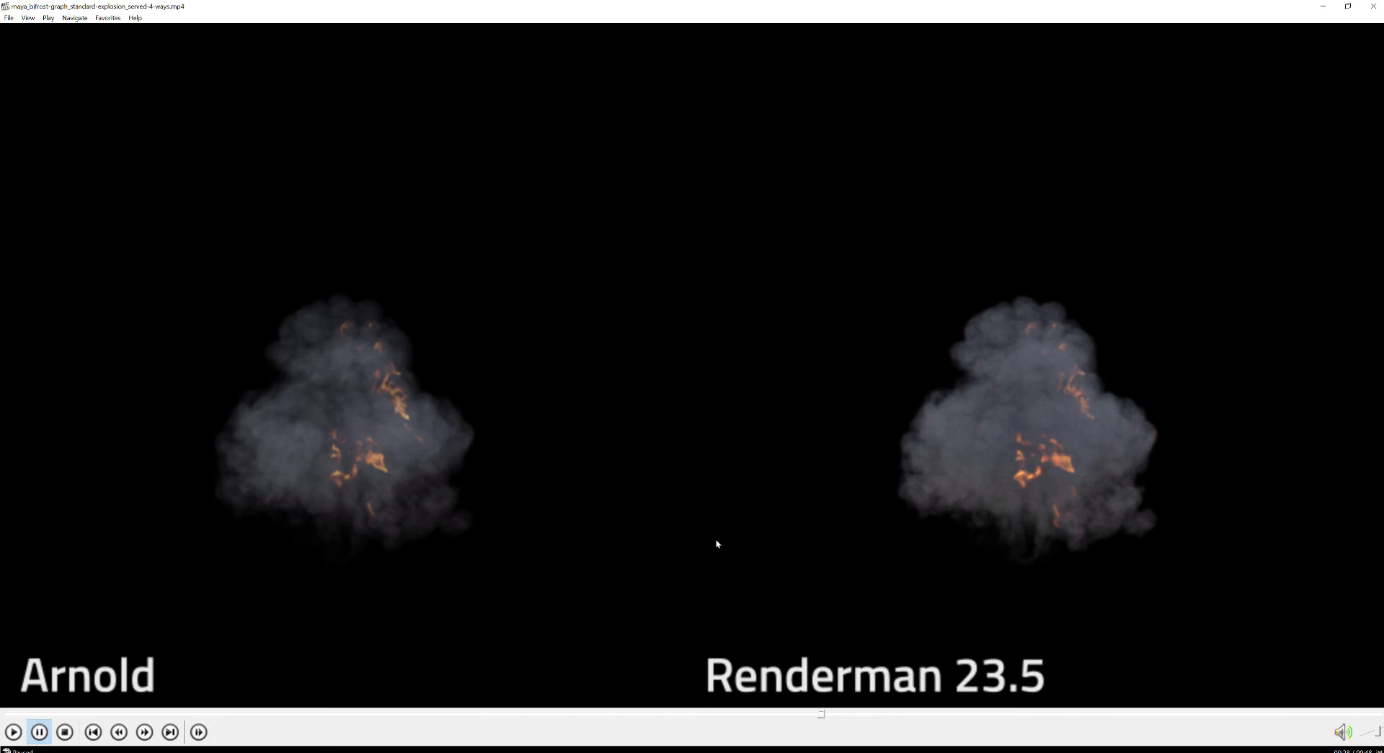
# Advance the paused video in small increments to compare how the Arnold and Renderman 23.5 smoke dissipates.
pyautogui.hotkey('ctrl', 'Right')
pyautogui.hotkey('ctrl', 'Right')
pyautogui.hotkey('ctrl', 'Right')
pyautogui.hotkey('ctrl', 'Right')
pyautogui.hotkey('ctrl', 'Right')
pyautogui.hotkey('ctrl', 'Right')
pyautogui.hotkey('ctrl', 'Right')
pyautogui.hotkey('ctrl', 'Right')
pyautogui.hotkey('ctrl', 'Right')
pyautogui.hotkey('ctrl', 'Right')
pyautogui.hotkey('ctrl', 'Right')
pyautogui.hotkey('ctrl', 'Right')
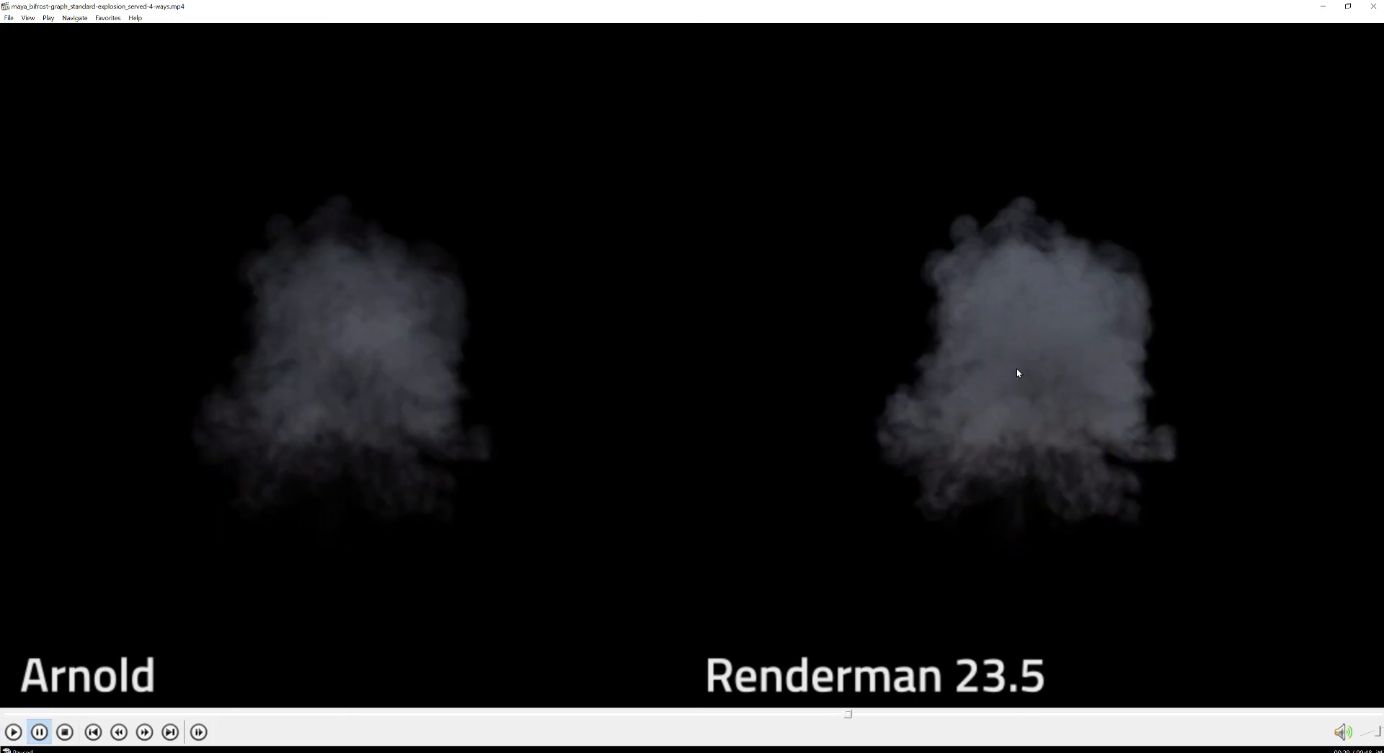
# Examine the Alpha comparison of Arnold and Renderman 23.5, close the video and minimize the Downloads folder to return to Maya.
pyautogui.click(616, 439)
pyautogui.click(921, 481)
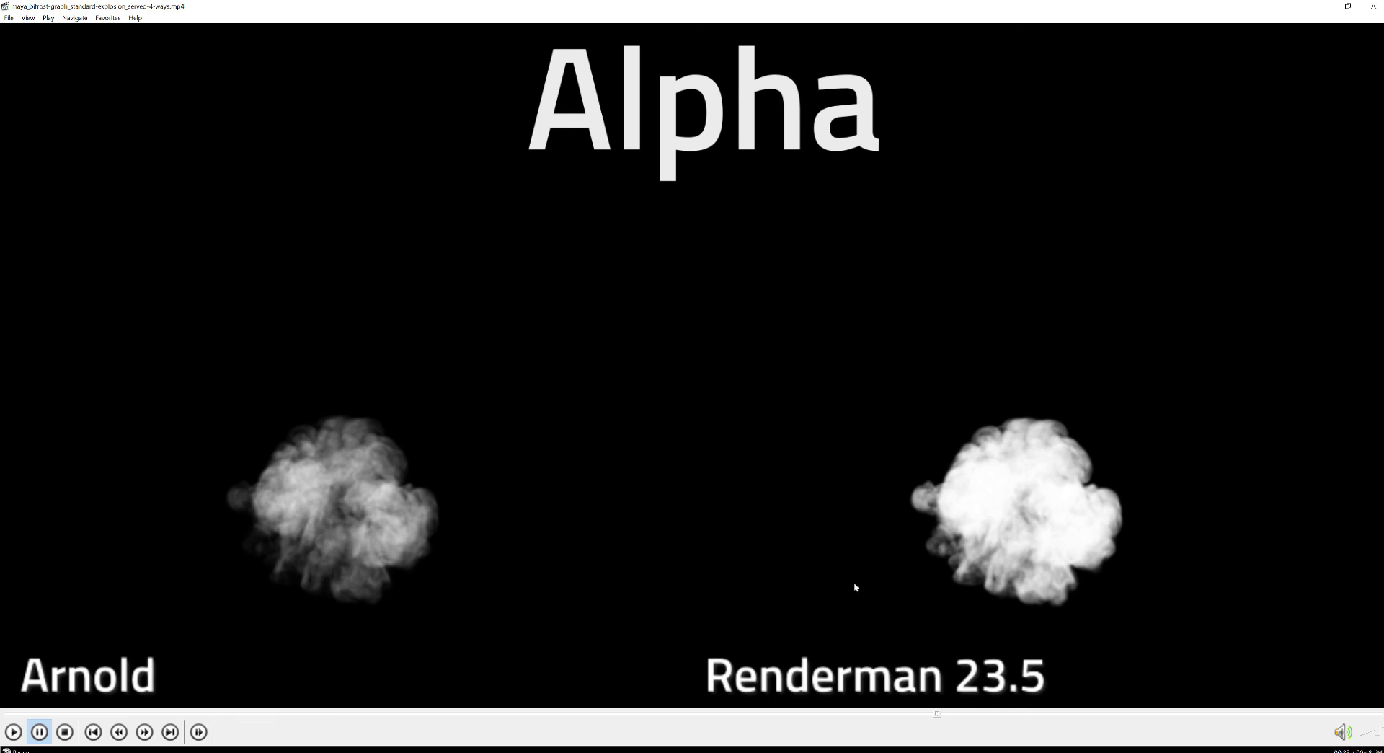
pyautogui.click(1010, 508)
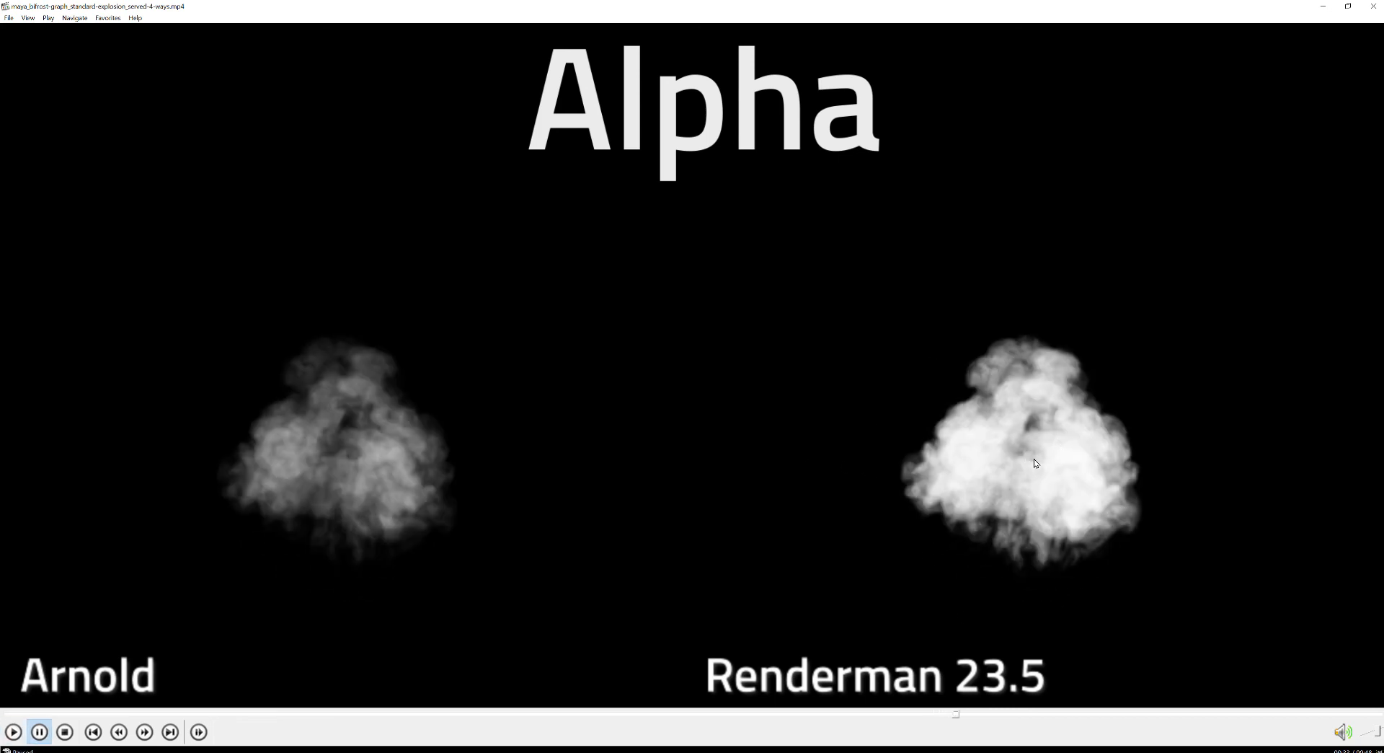
pyautogui.click(1022, 428)
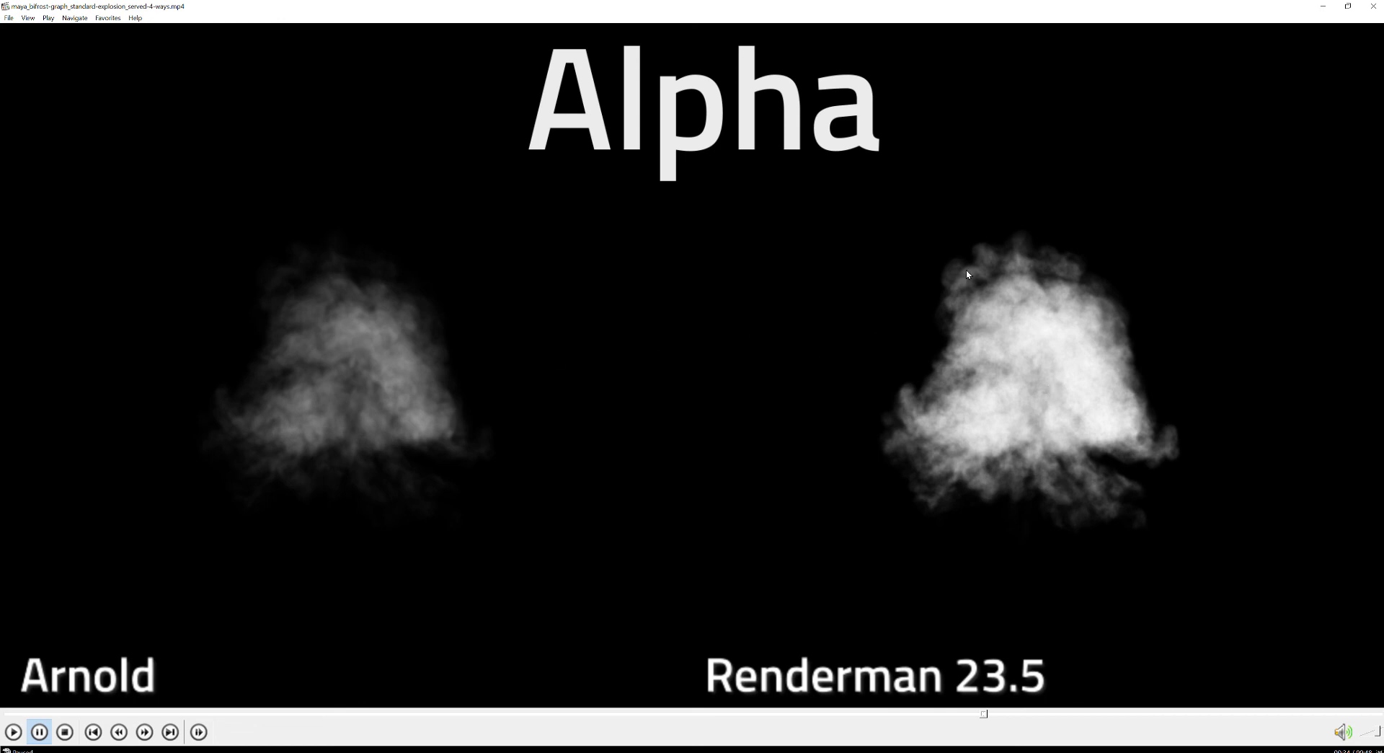
pyautogui.click(1373, 9)
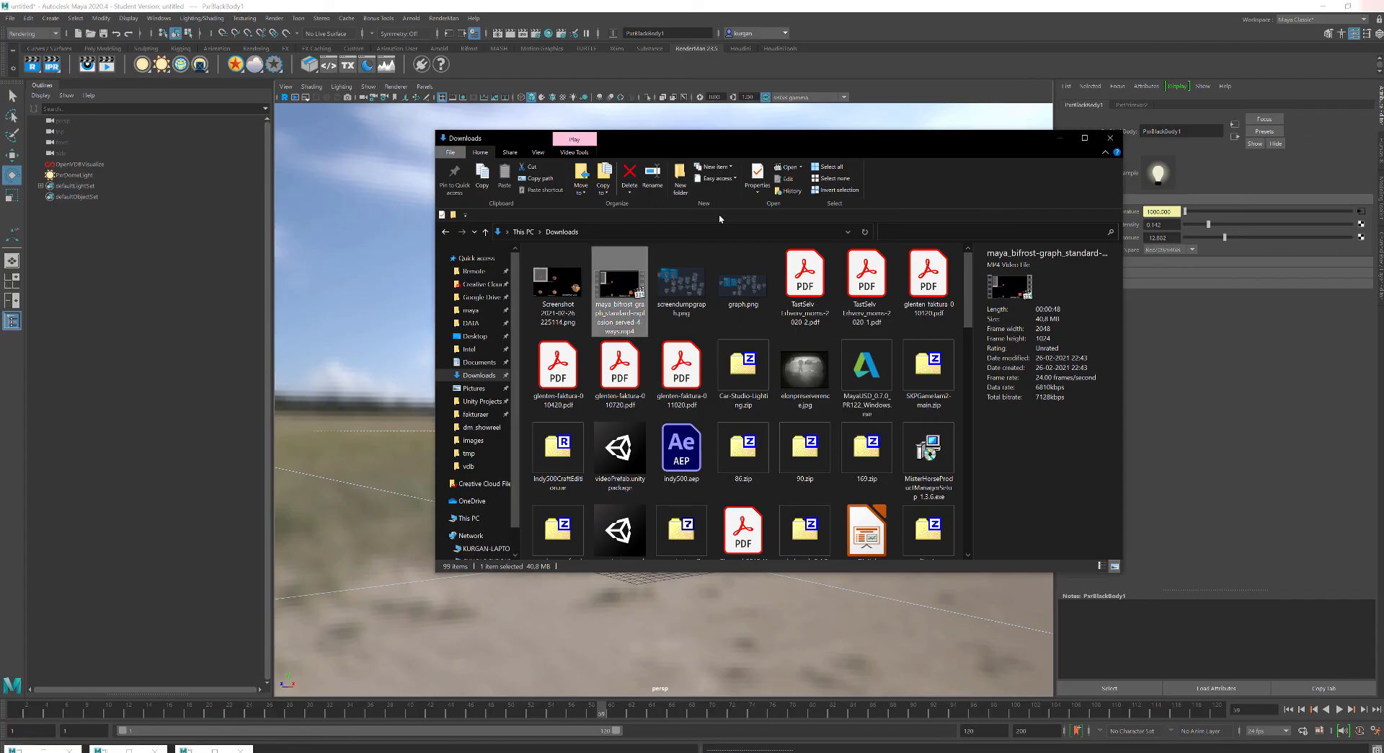
pyautogui.click(1051, 135)
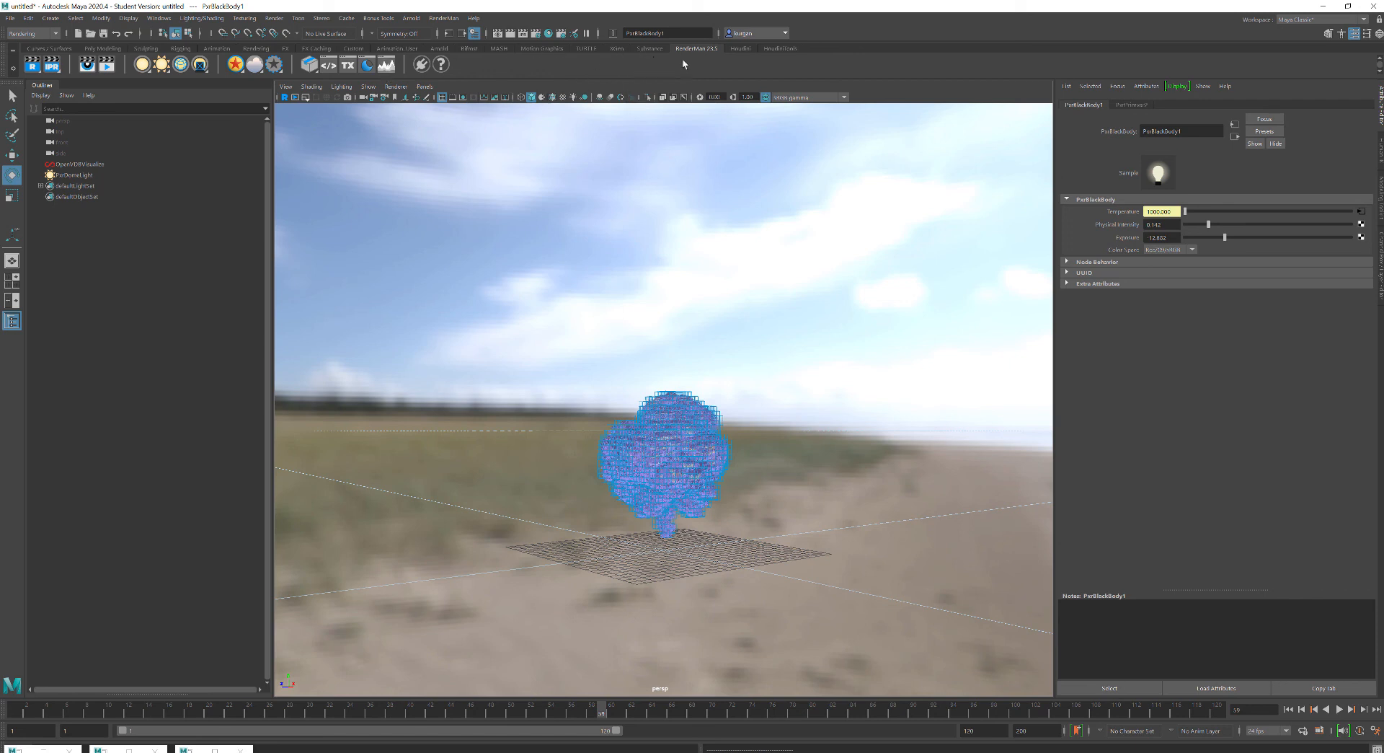
# Browse the Fire, Volumes and Smoke example graphs in the Bifrost Browser.
pyautogui.click(472, 49)
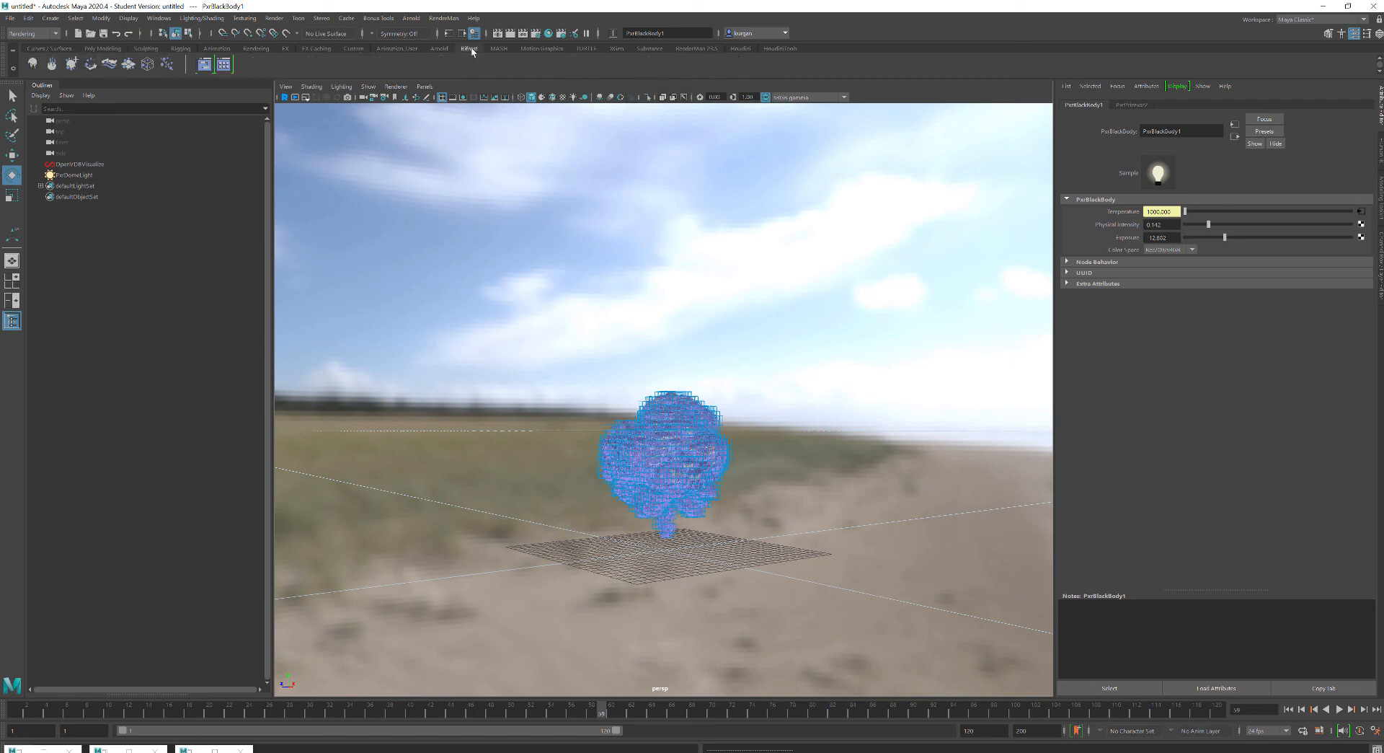
pyautogui.click(222, 65)
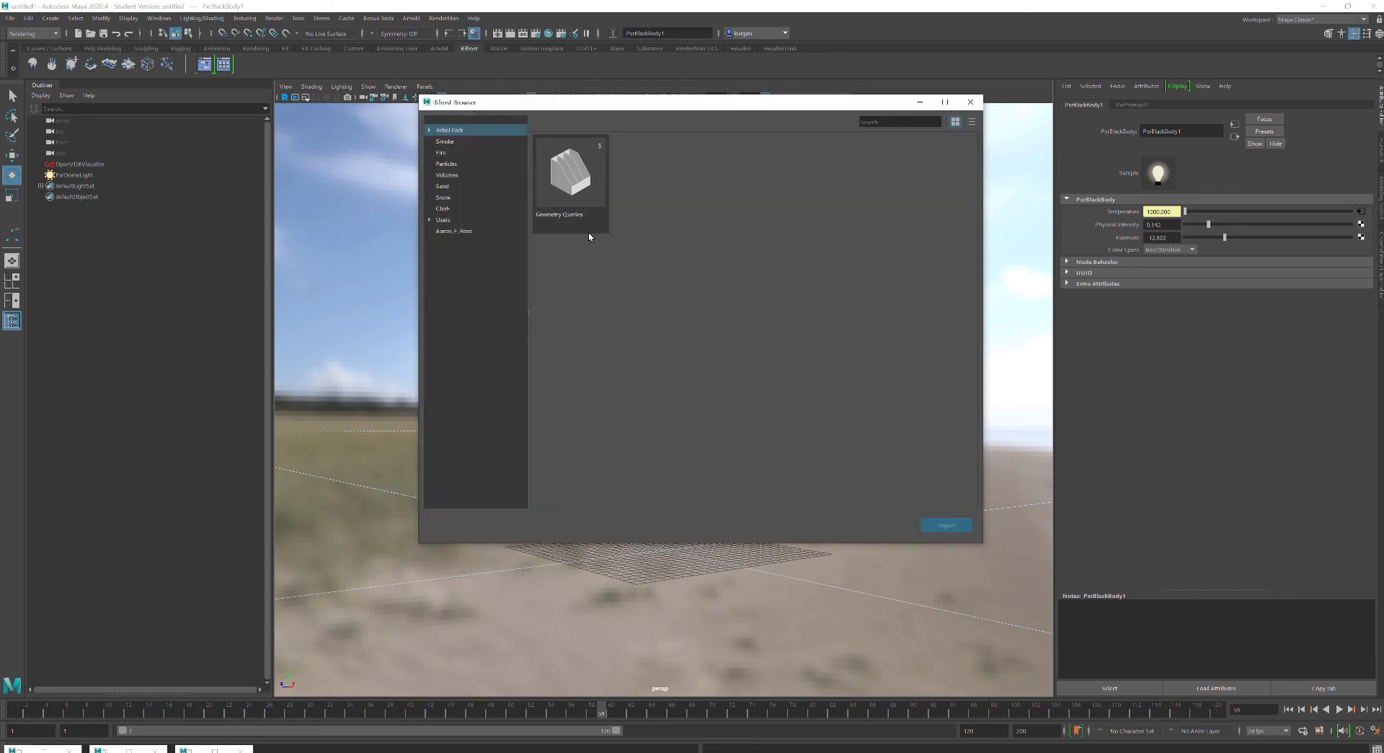
pyautogui.click(447, 153)
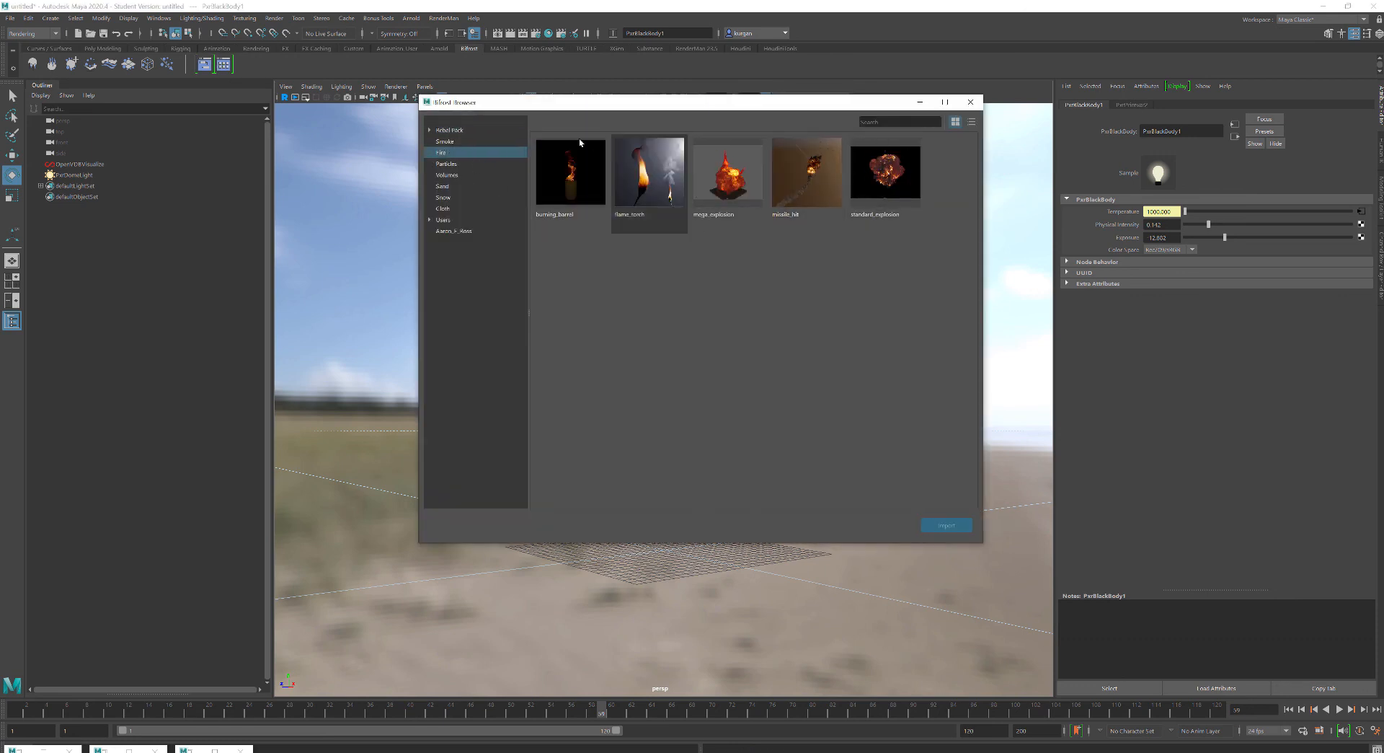
pyautogui.click(459, 177)
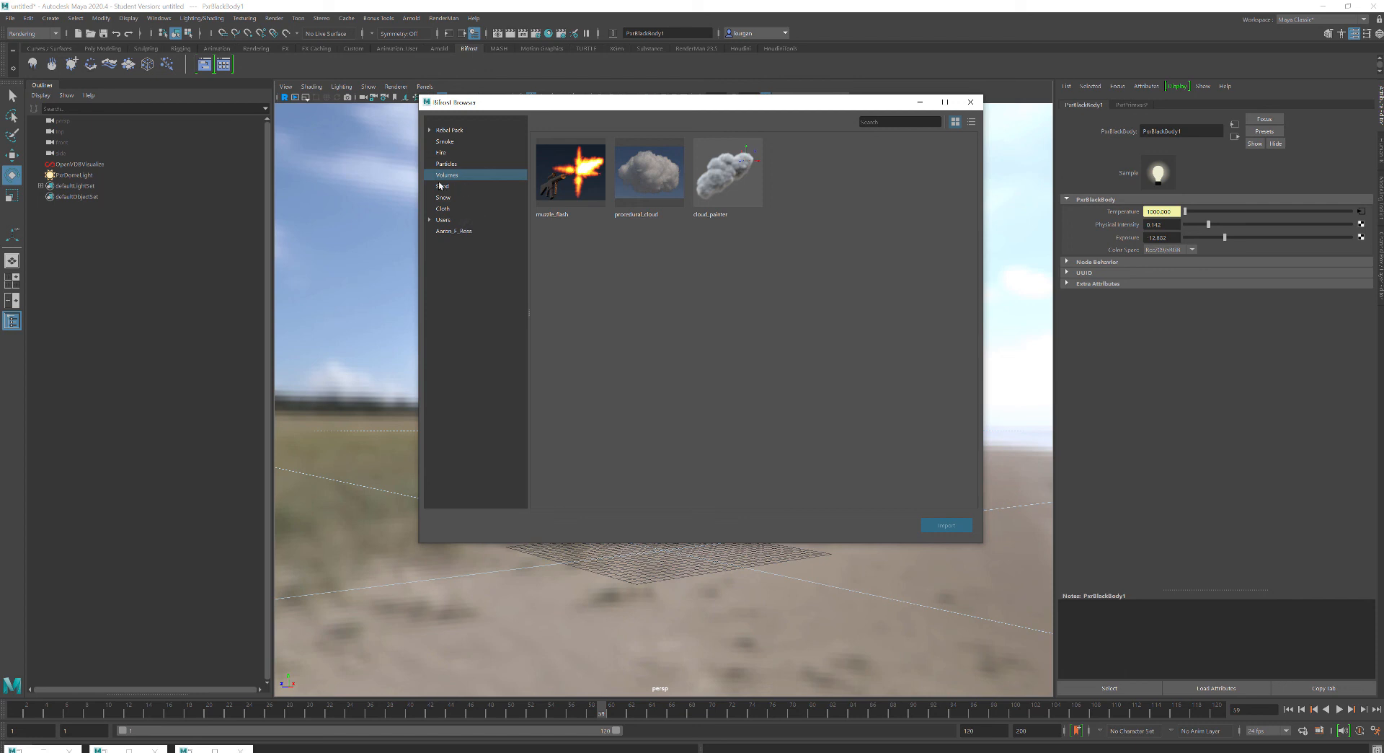
pyautogui.click(439, 141)
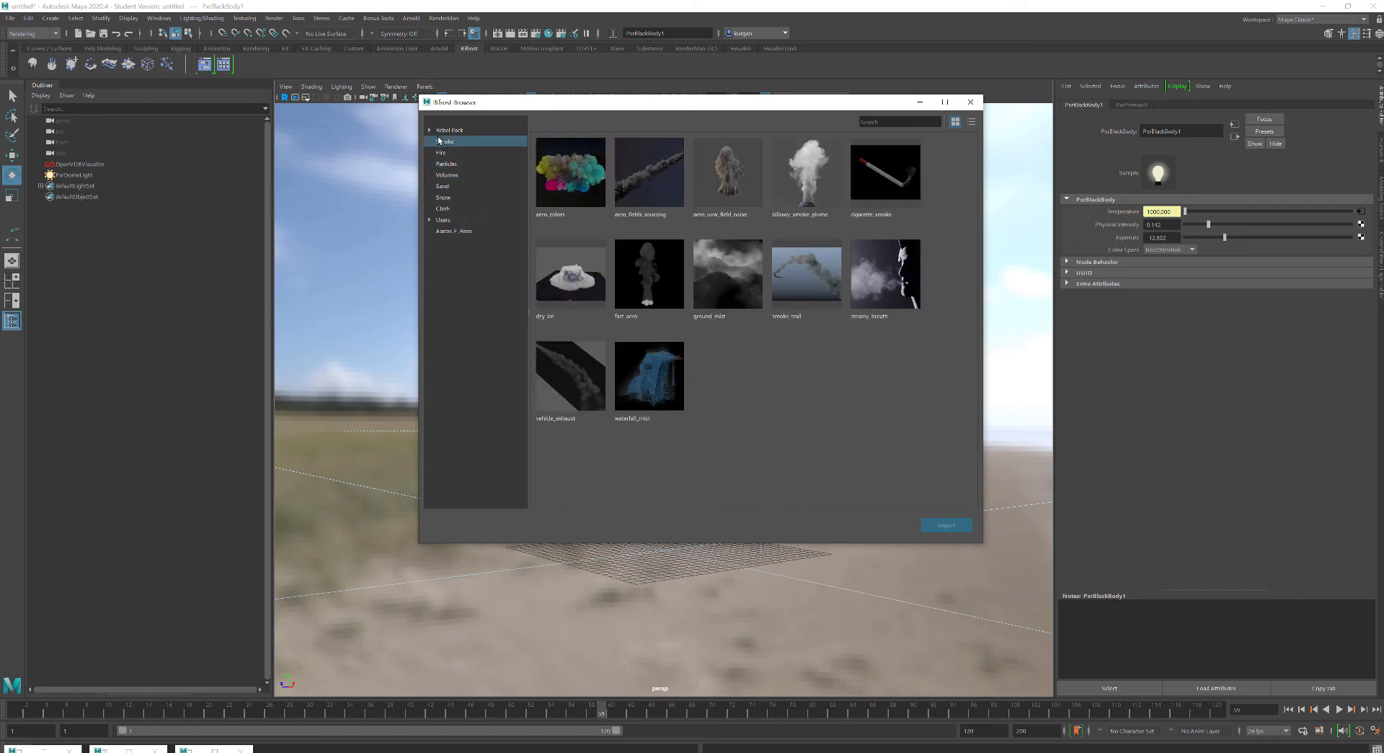
pyautogui.click(449, 175)
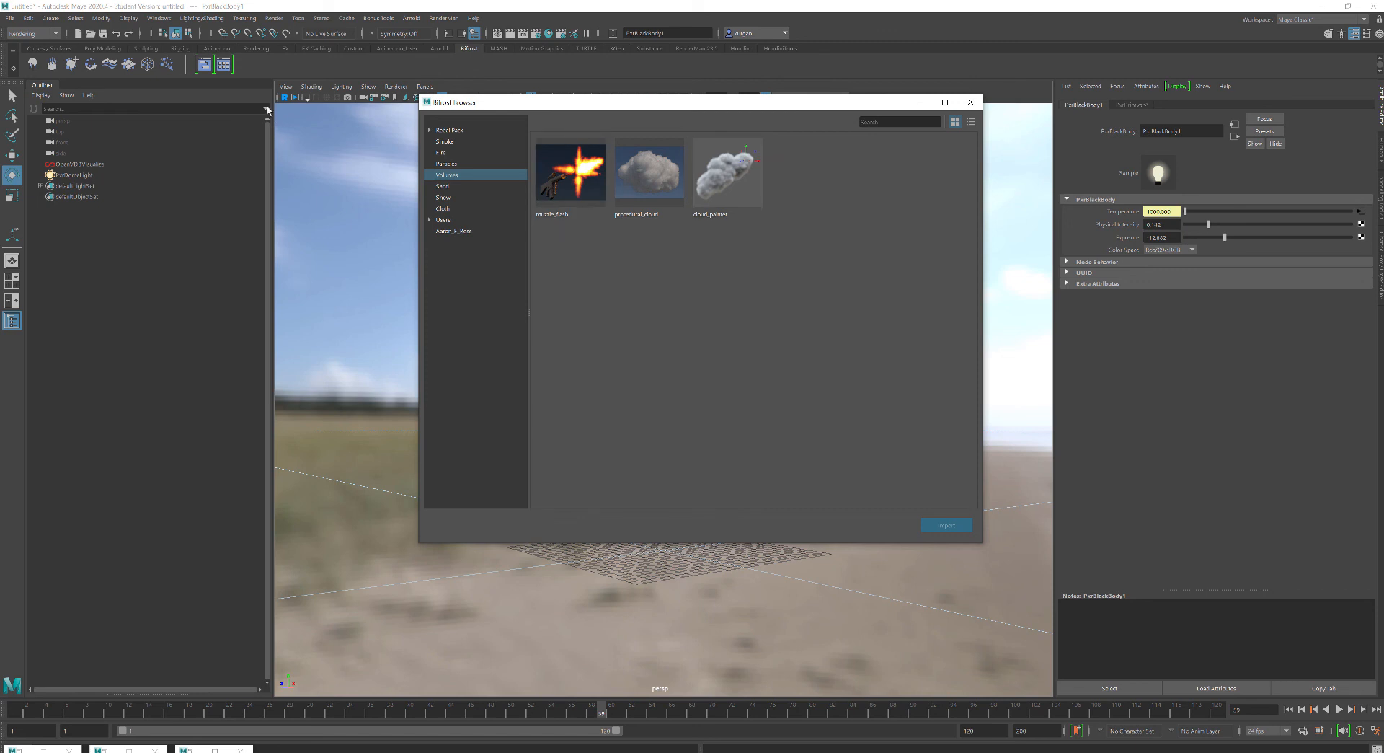
# Create an empty Bifrost graph in the Bifrost Graph Editor and close the editor.
pyautogui.click(205, 64)
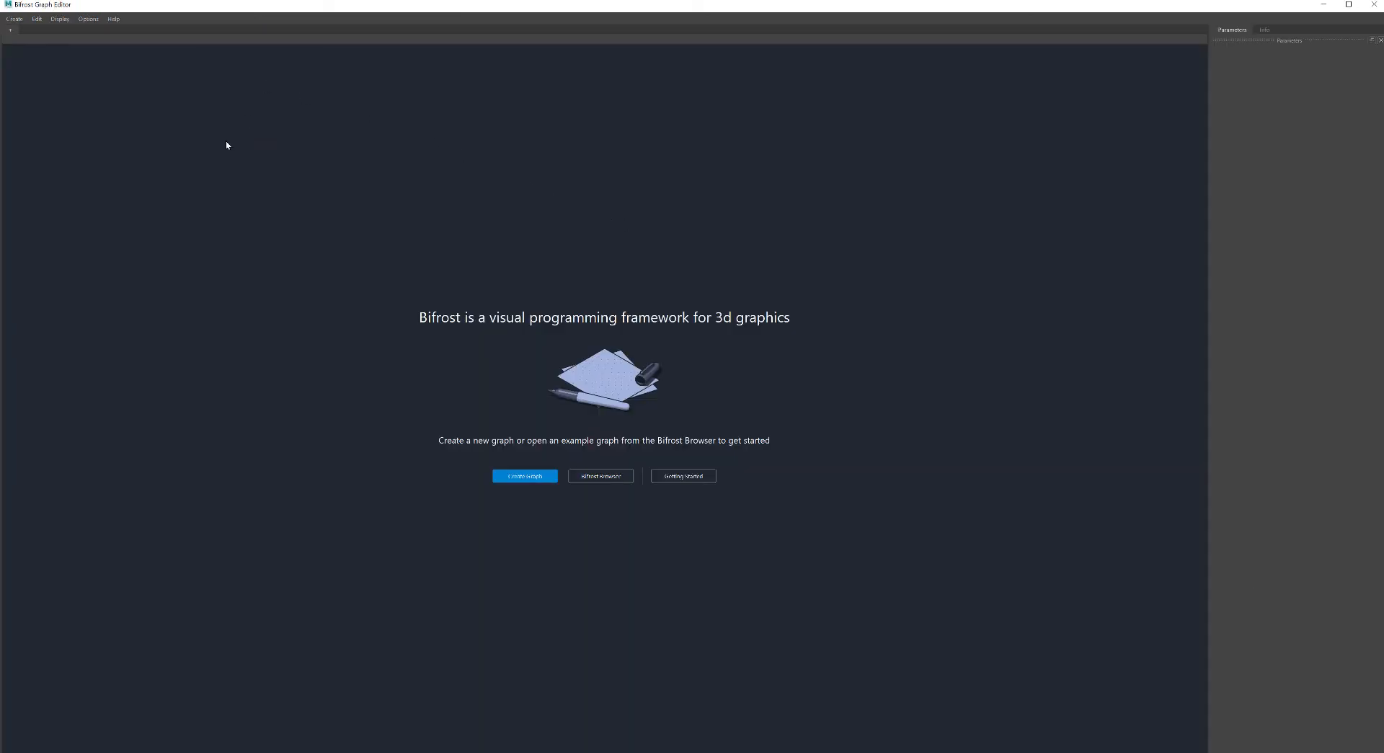
pyautogui.click(10, 31)
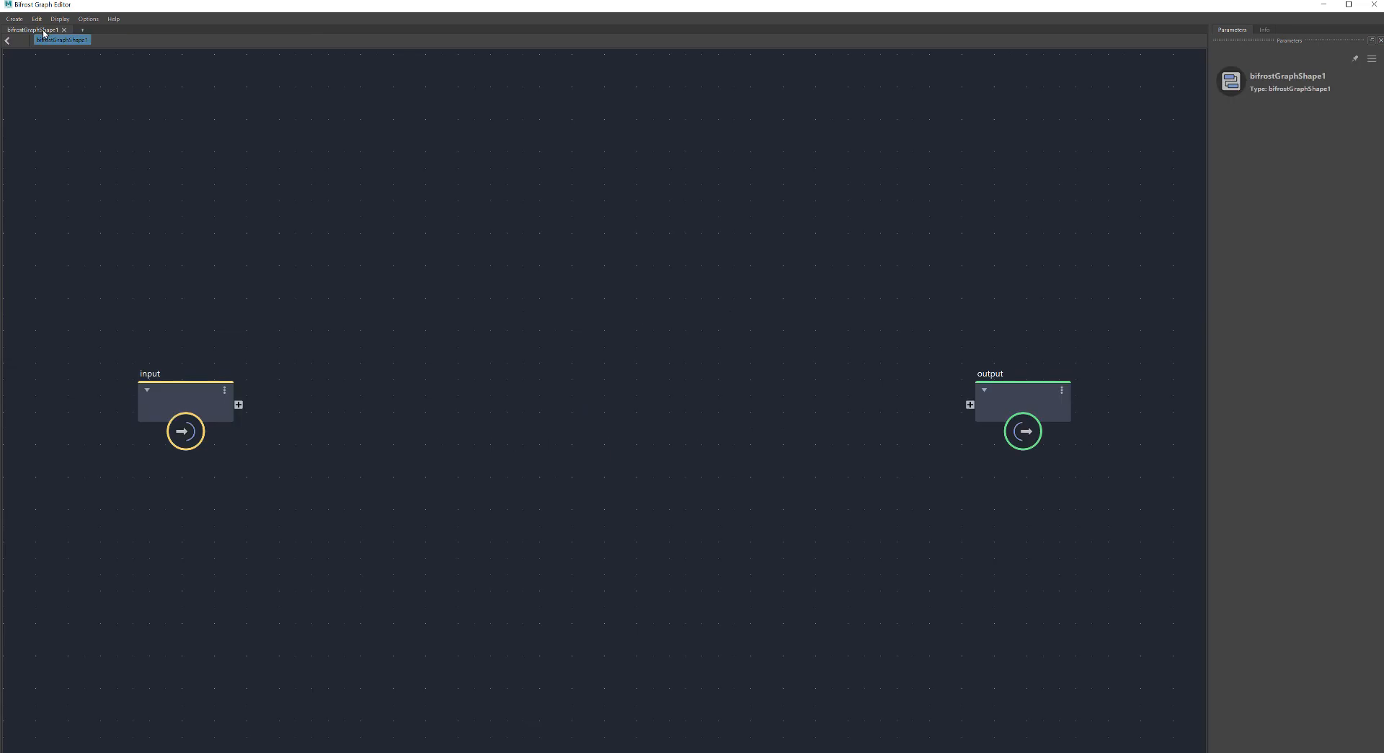
pyautogui.click(37, 18)
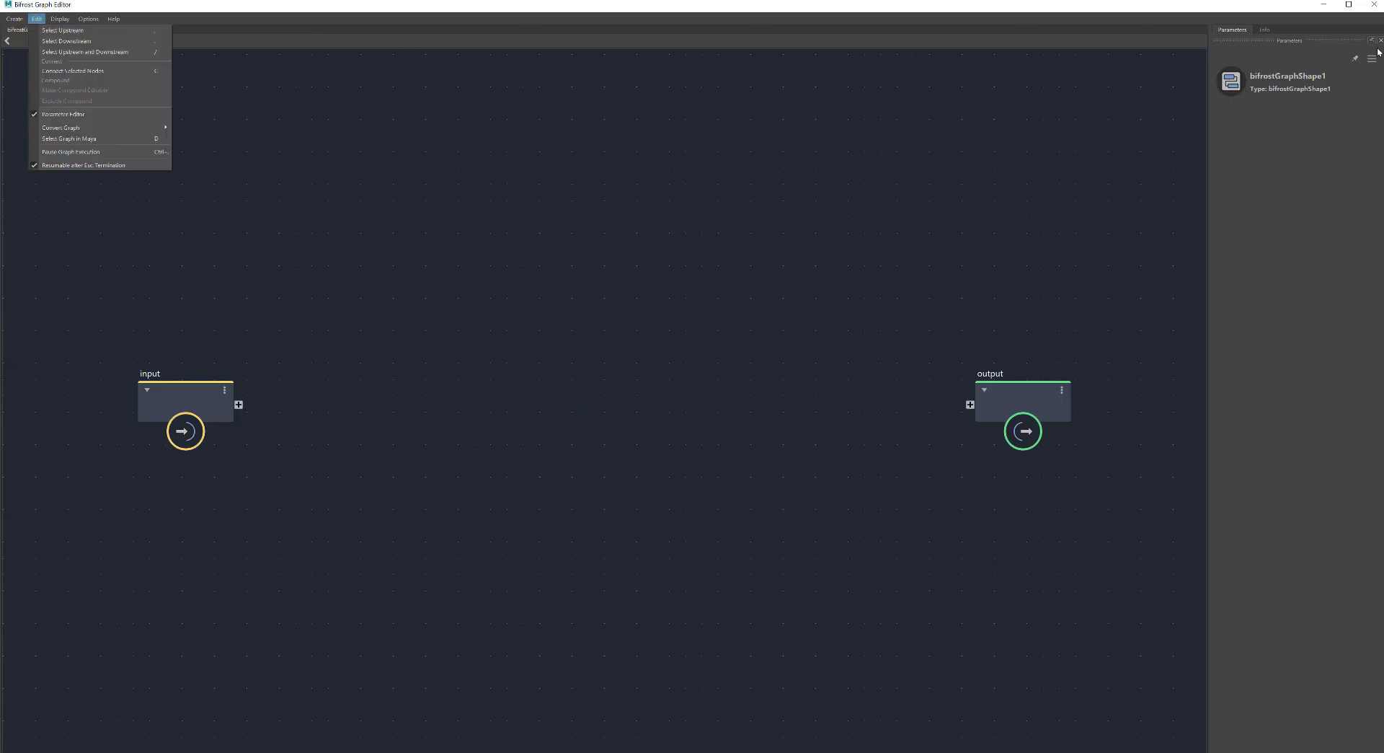
pyautogui.click(1369, 5)
pyautogui.click(1371, 5)
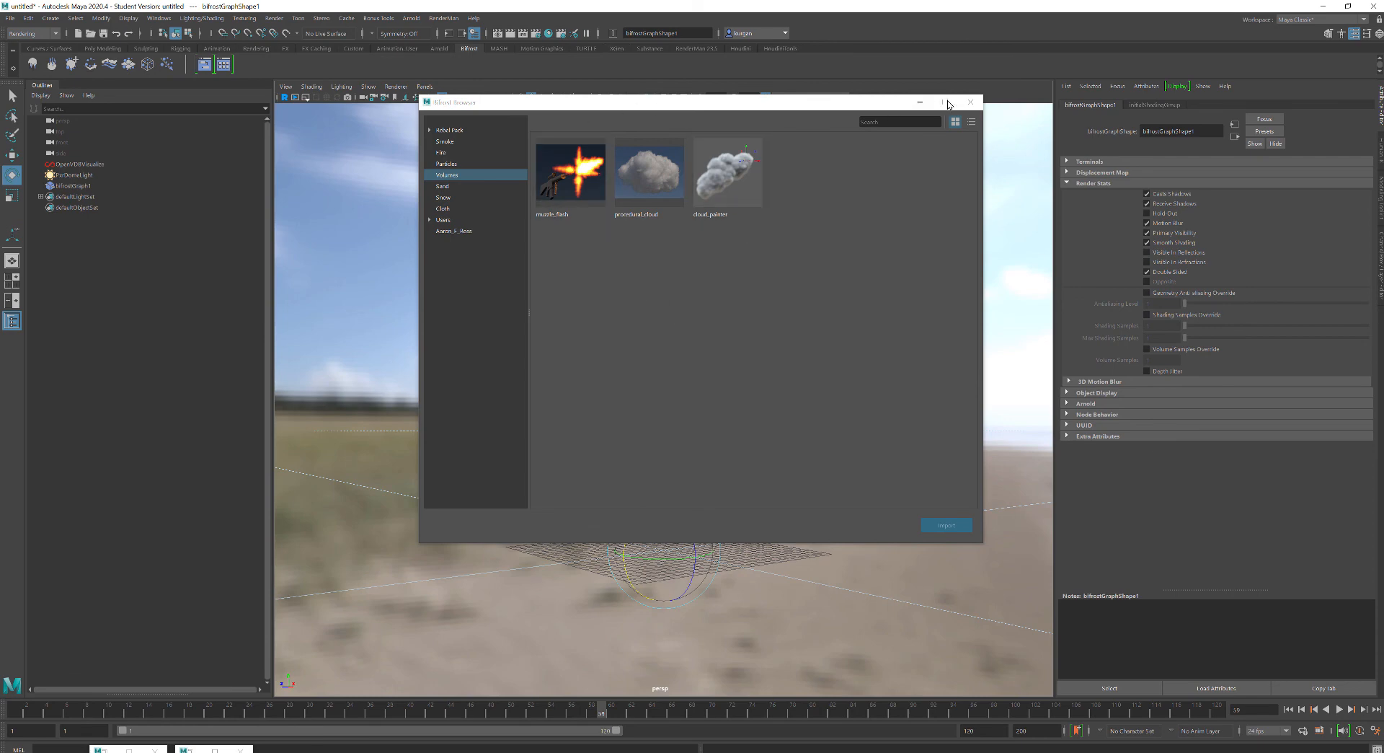
# Close the Bifrost Browser and bring up the RenderMan image window with the rendered explosion.
pyautogui.click(970, 102)
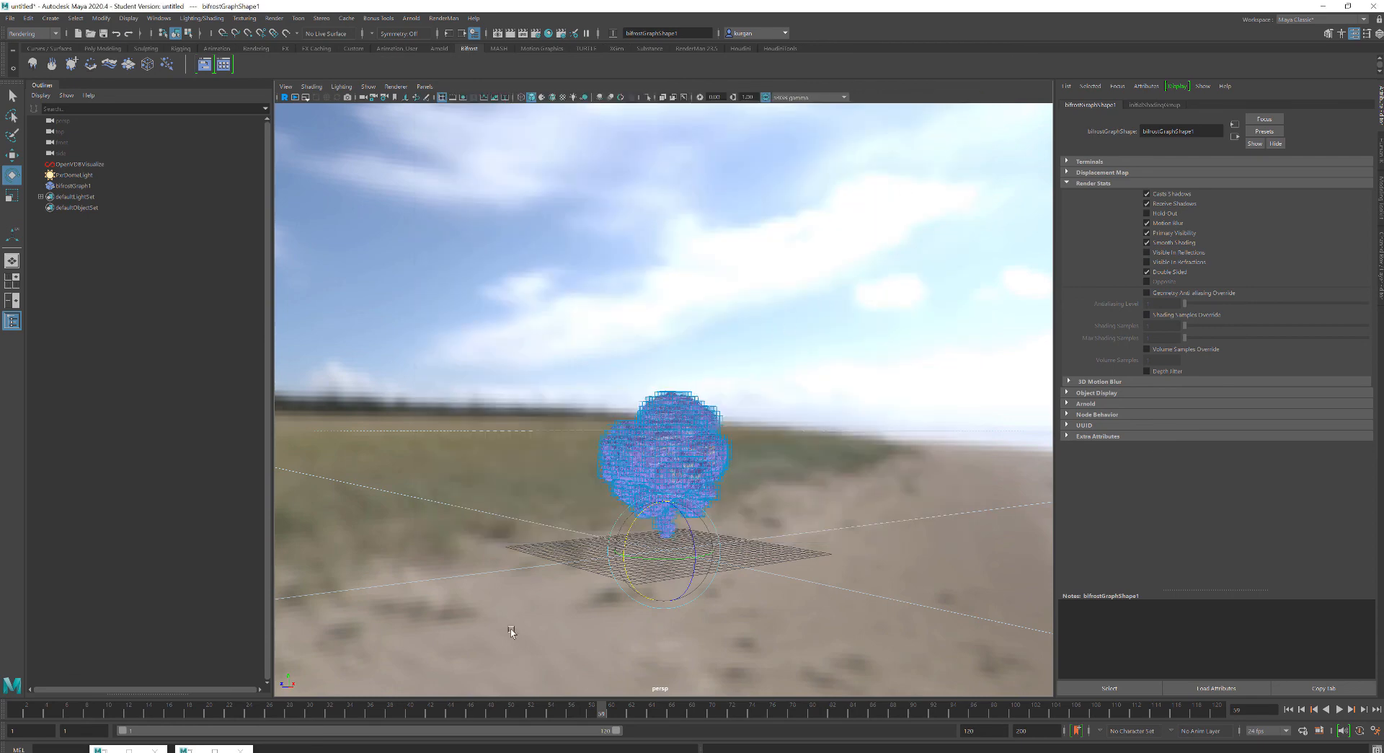
pyautogui.click(518, 751)
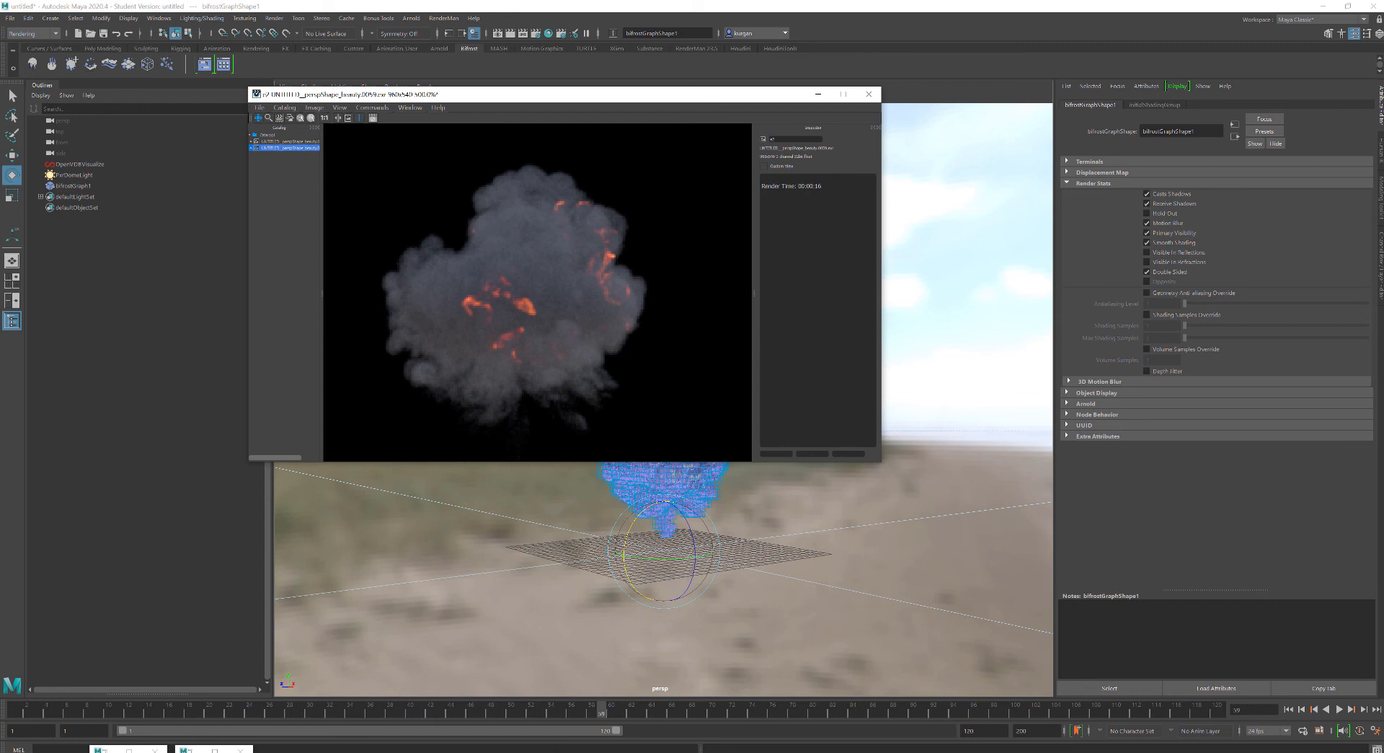
pyautogui.moveTo(498, 751)
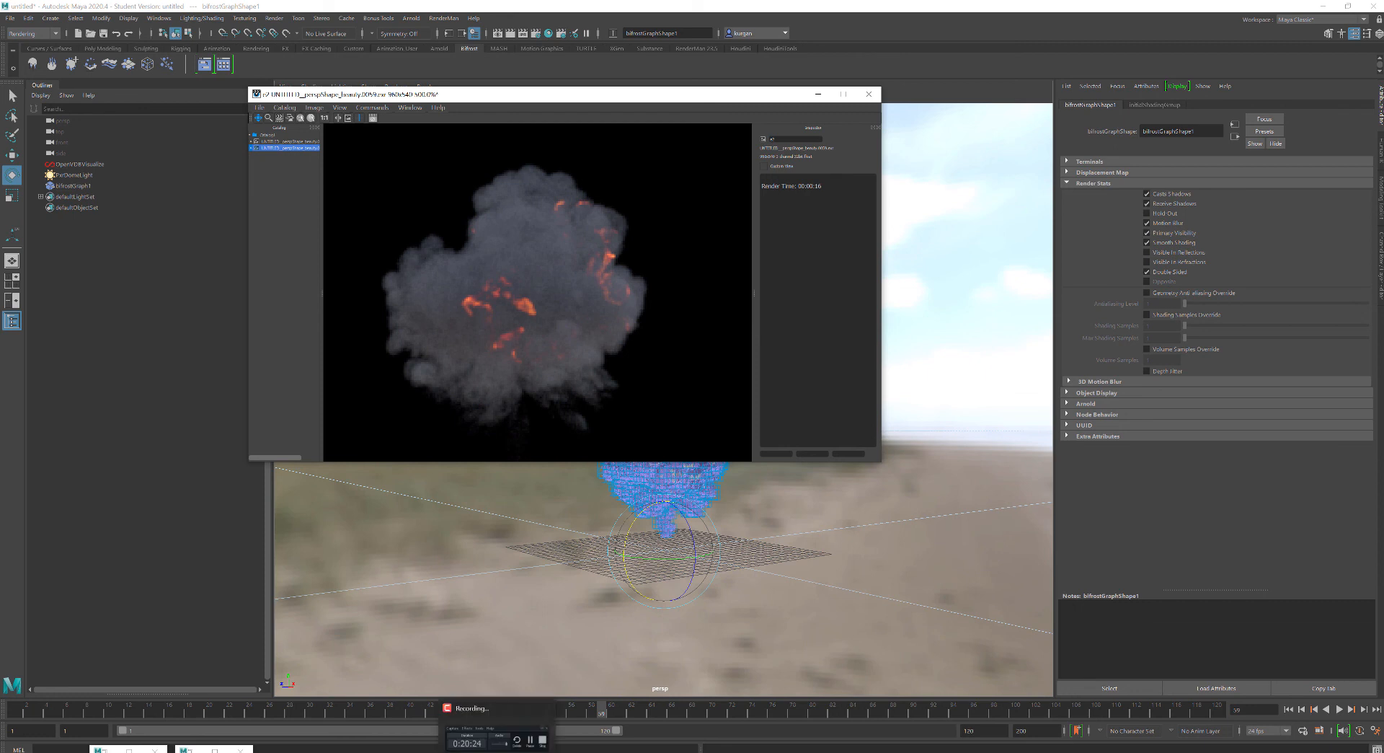